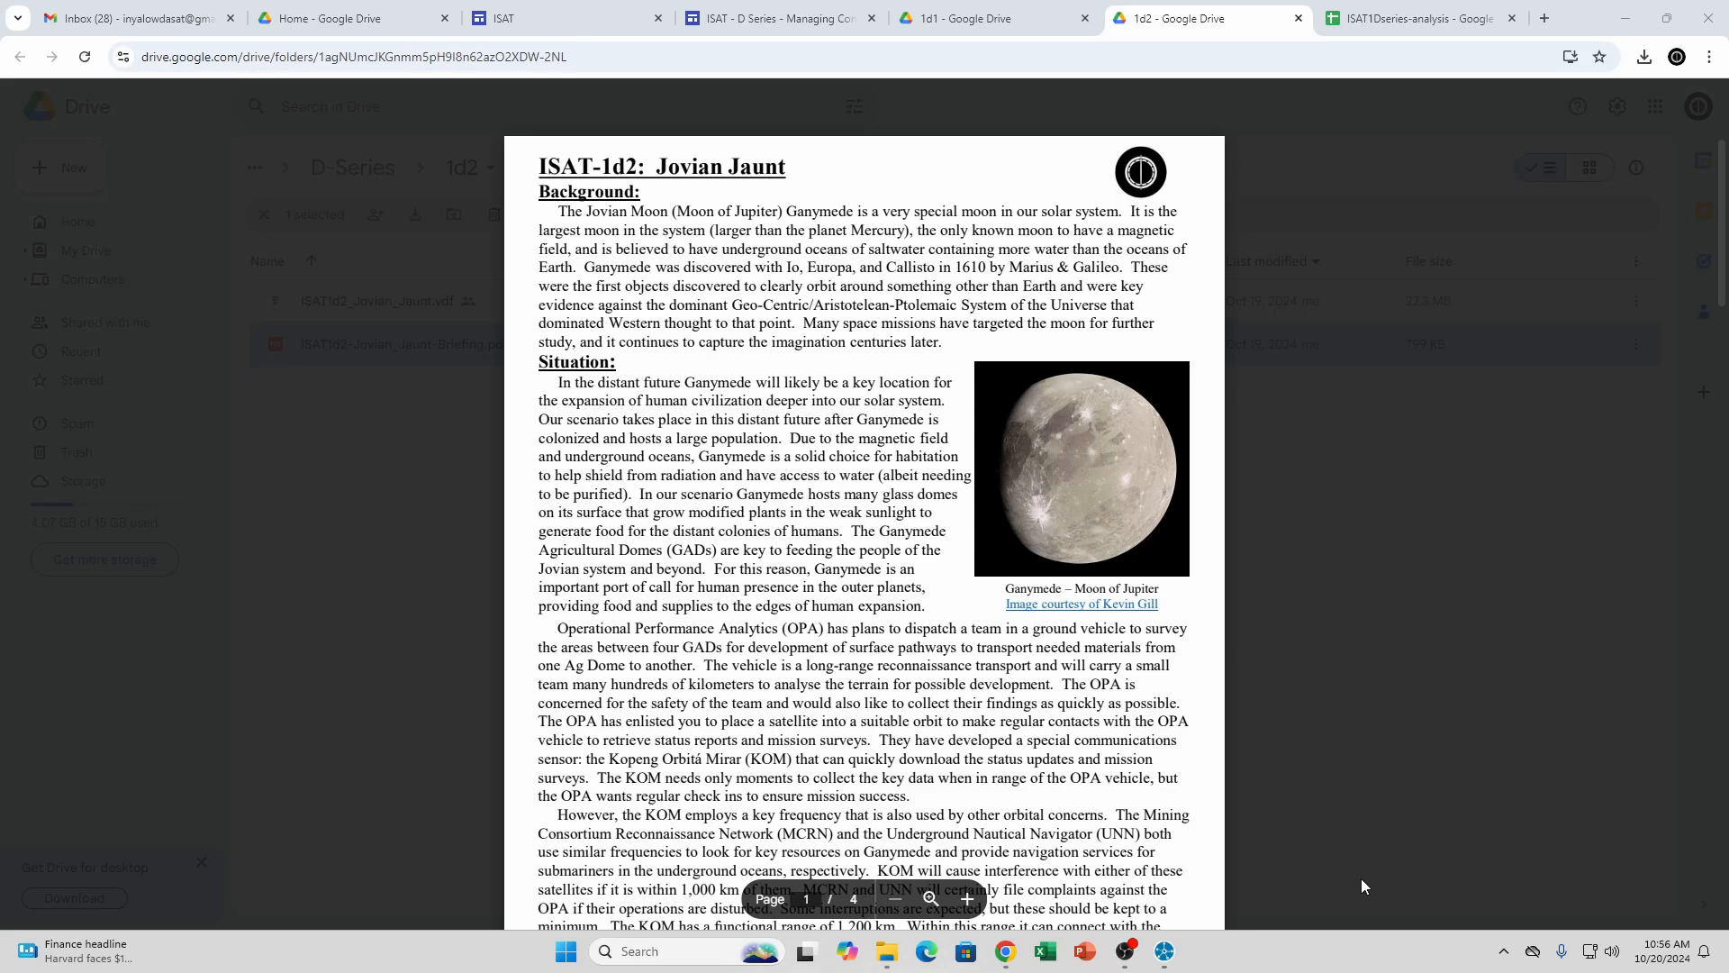
# Bring up the ISAT-1d1 briefing, and switch to the ISAT1d1_Pilot_Radio scenario in STK 12
pyautogui.click(995, 11)
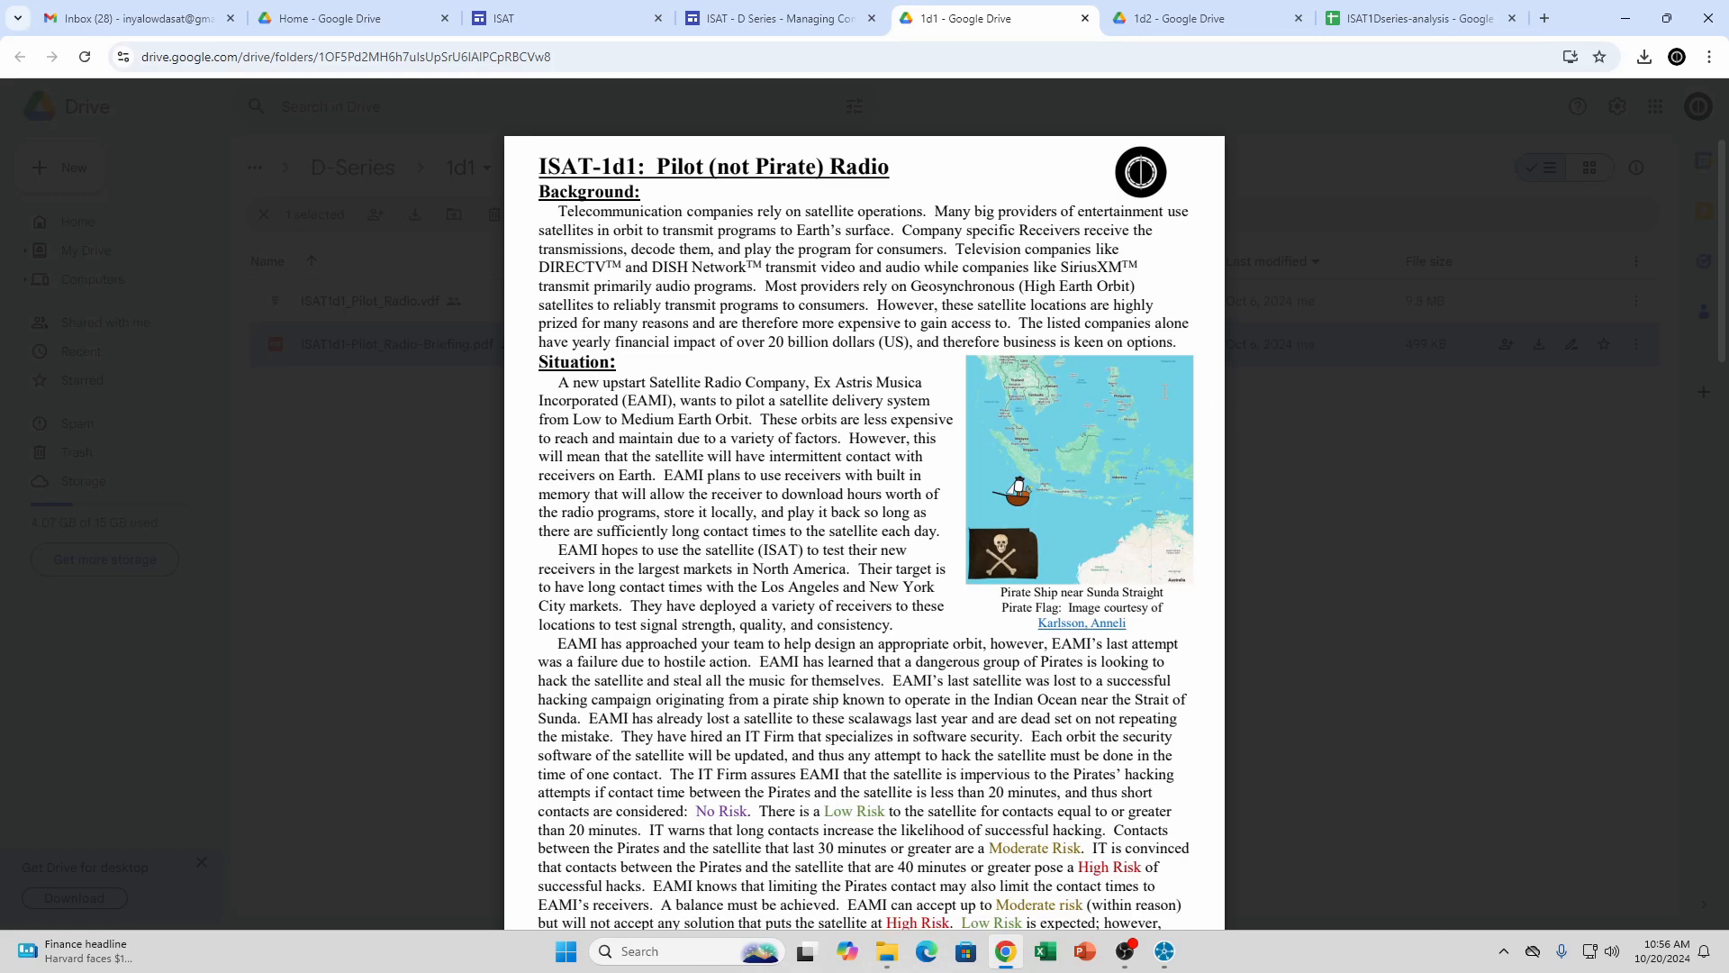
pyautogui.moveTo(1164, 952)
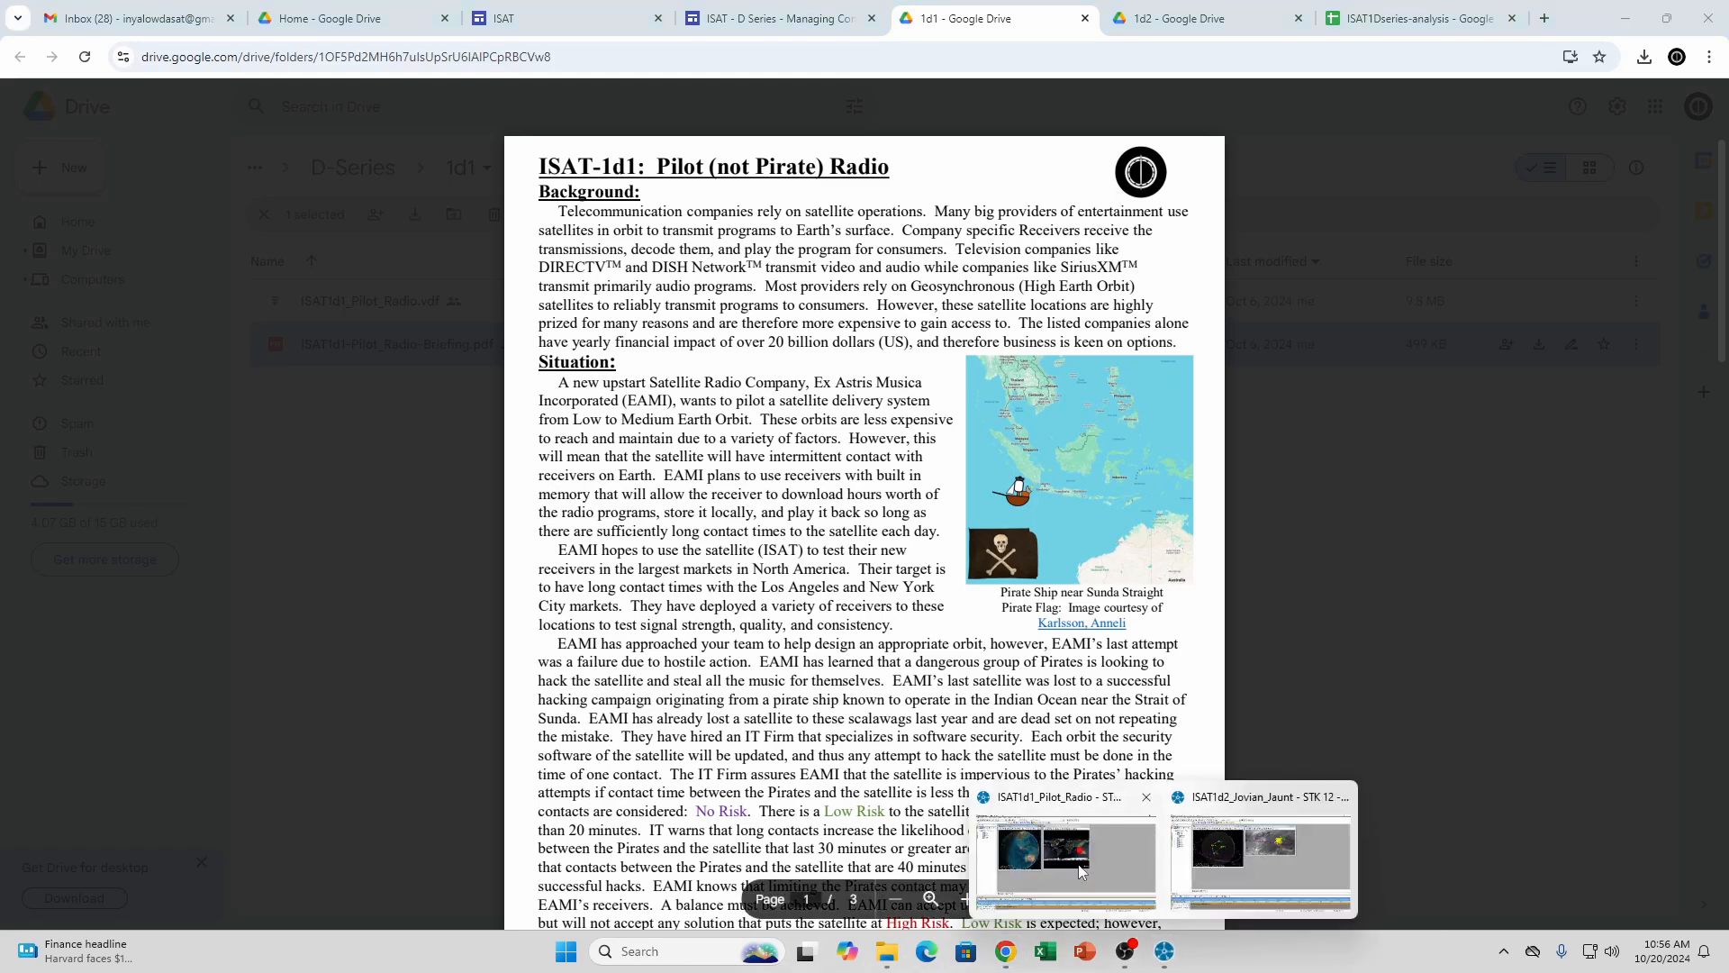
pyautogui.click(1030, 783)
pyautogui.moveTo(430, 340); pyautogui.dragTo(515, 276)
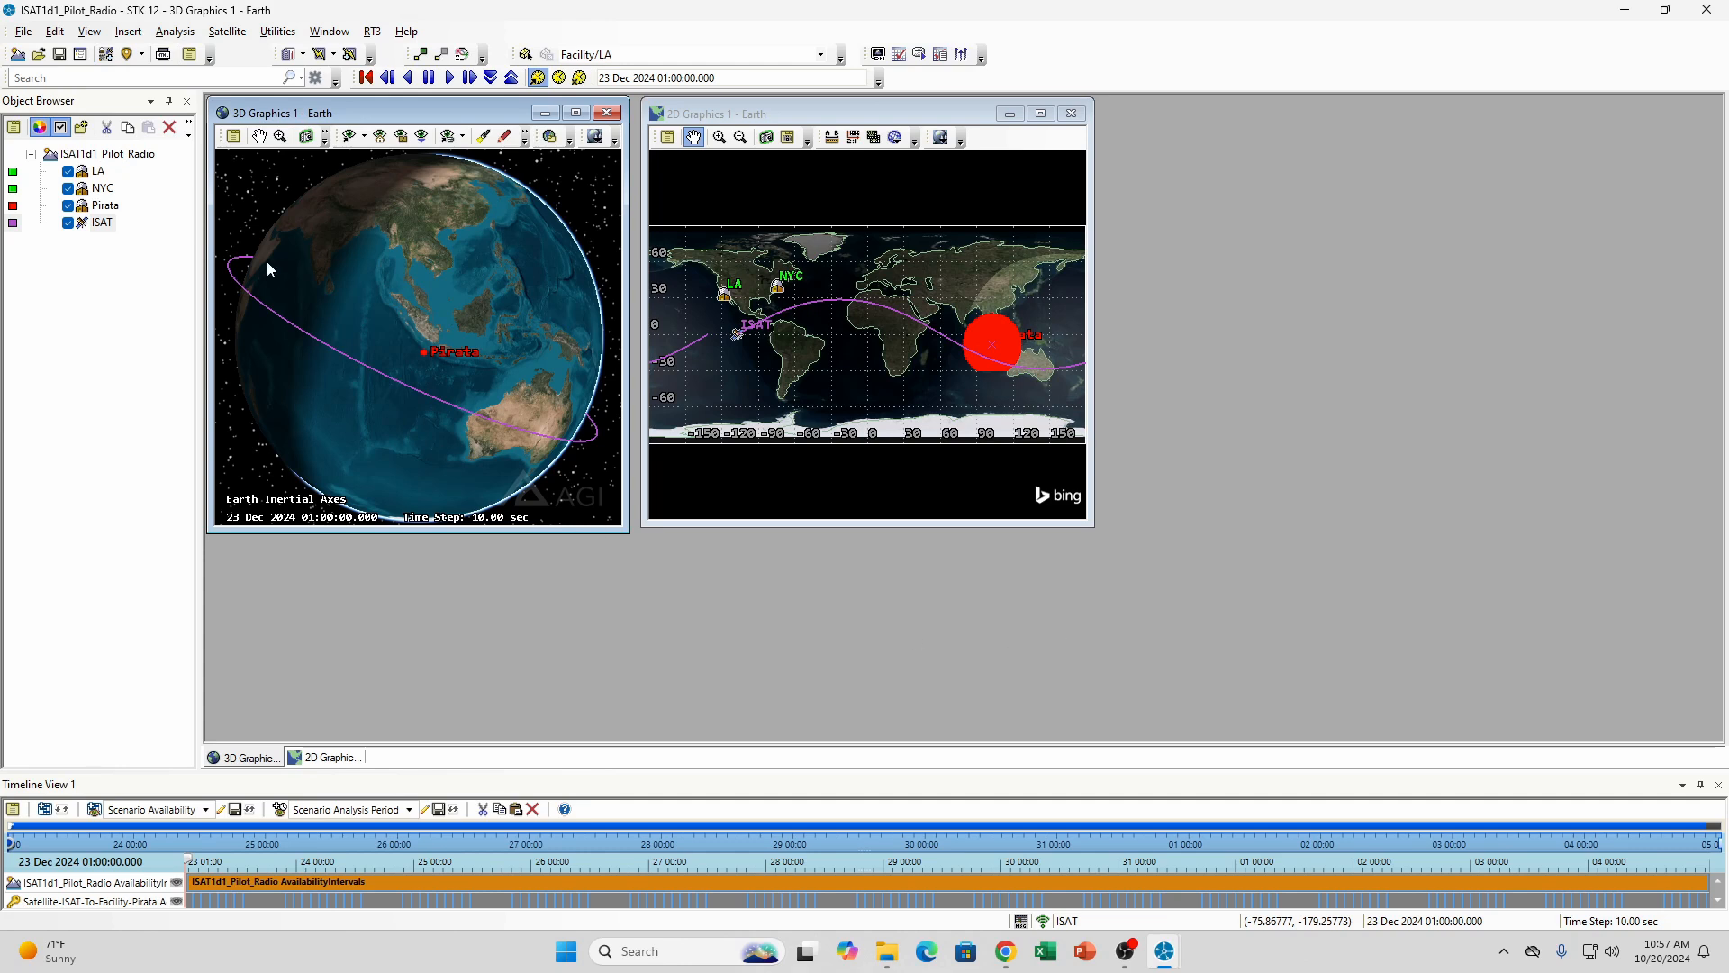
# Compute access from the ISAT satellite to the Pirata facility and generate the access report
pyautogui.rightClick(103, 224)
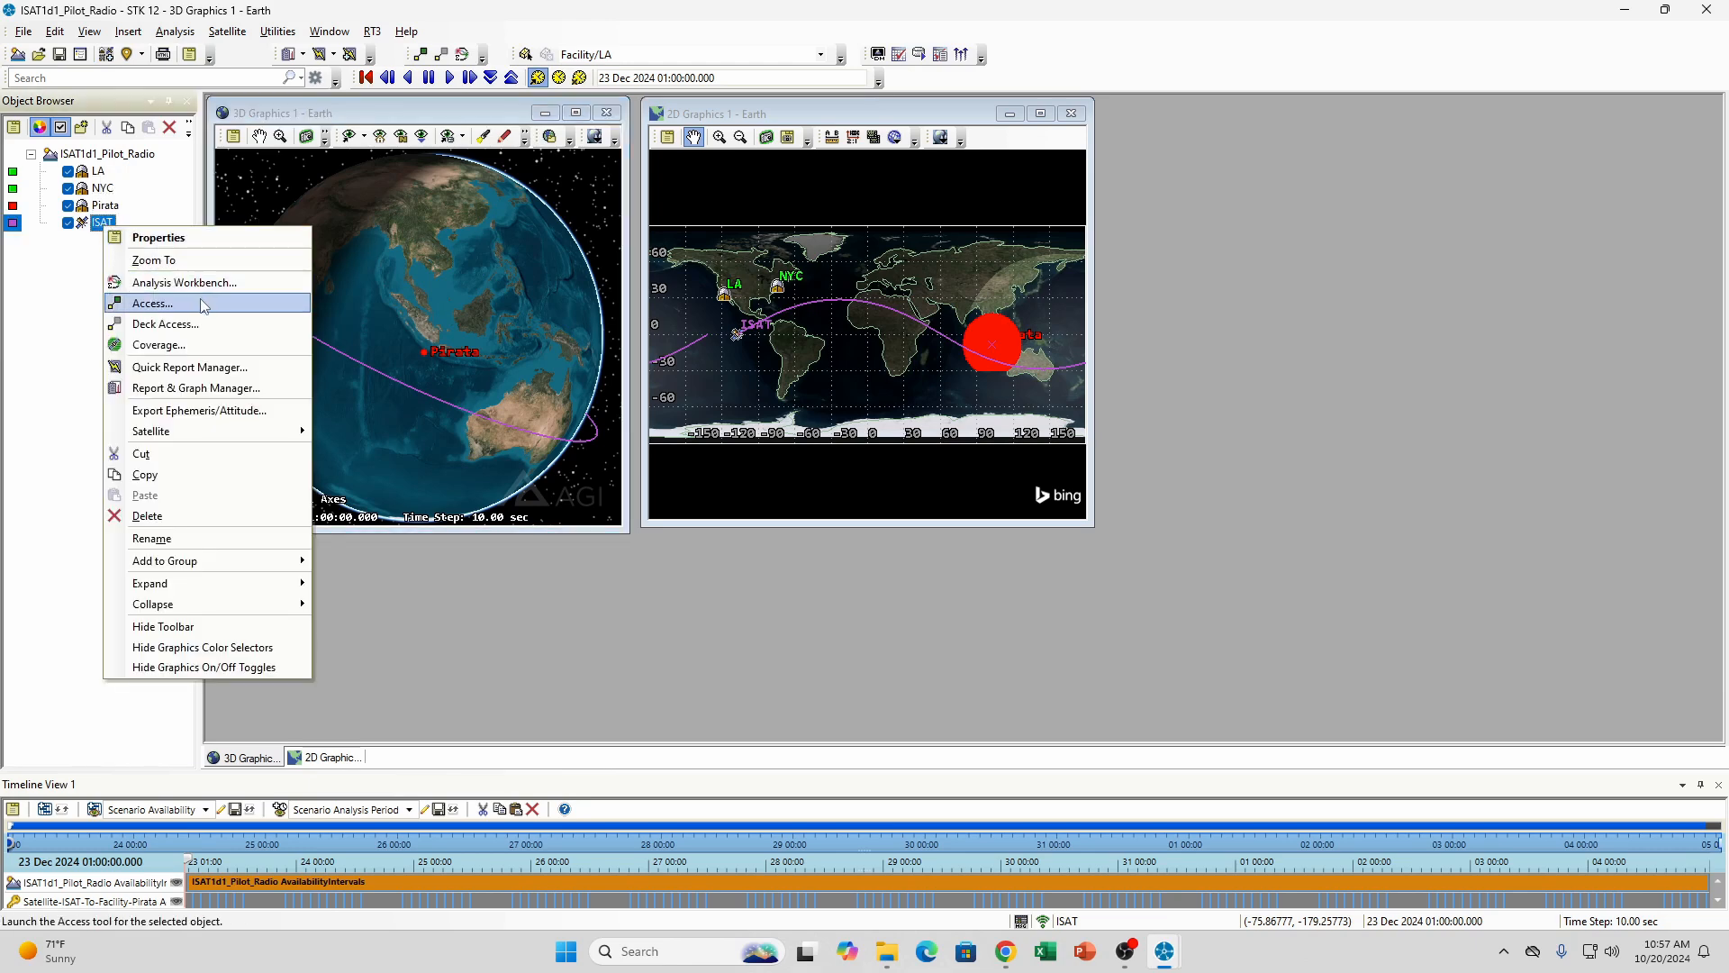
pyautogui.click(148, 304)
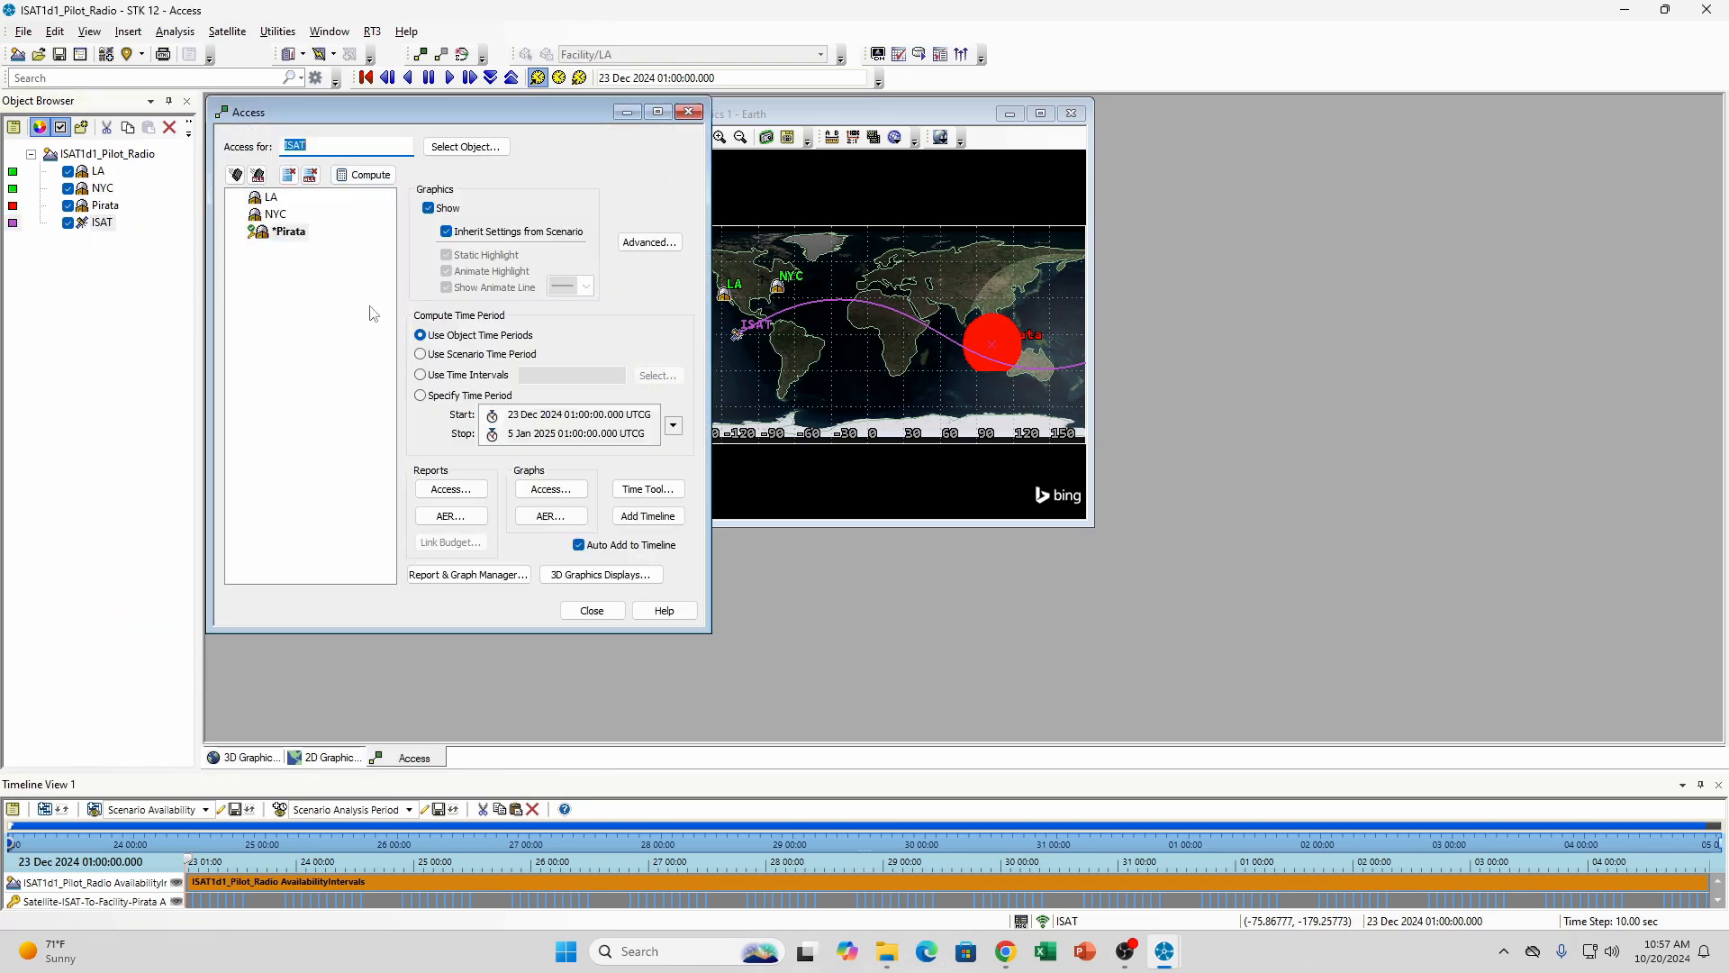
pyautogui.click(290, 234)
pyautogui.click(363, 175)
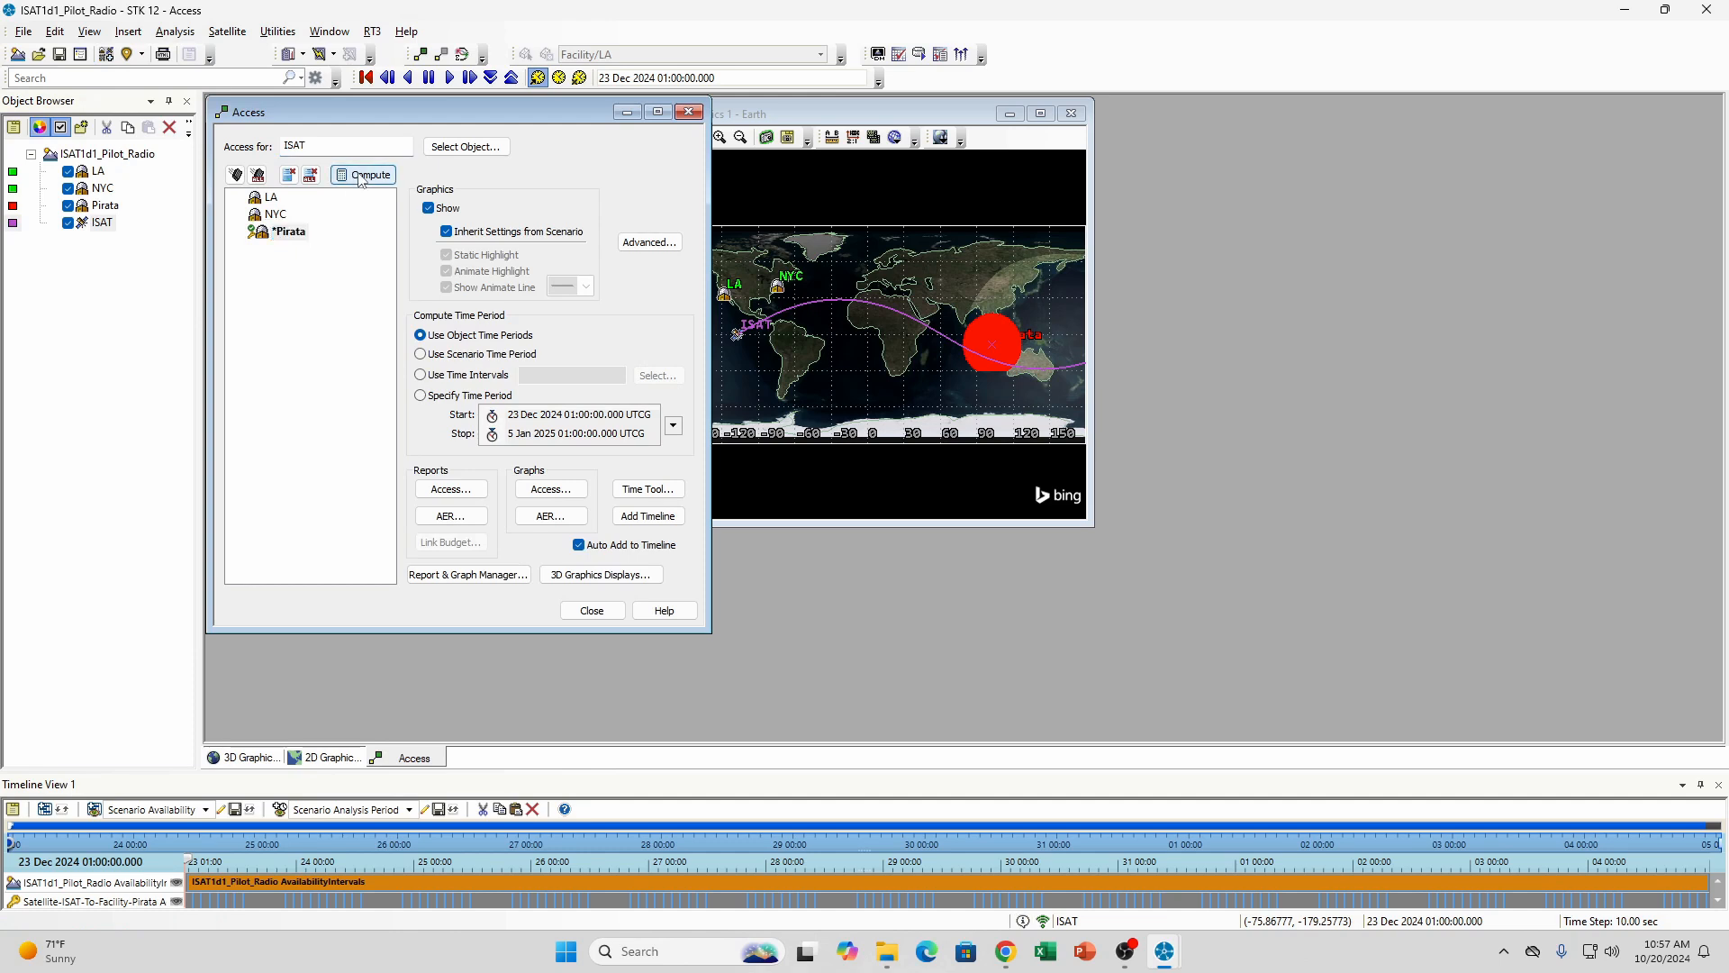
pyautogui.click(470, 490)
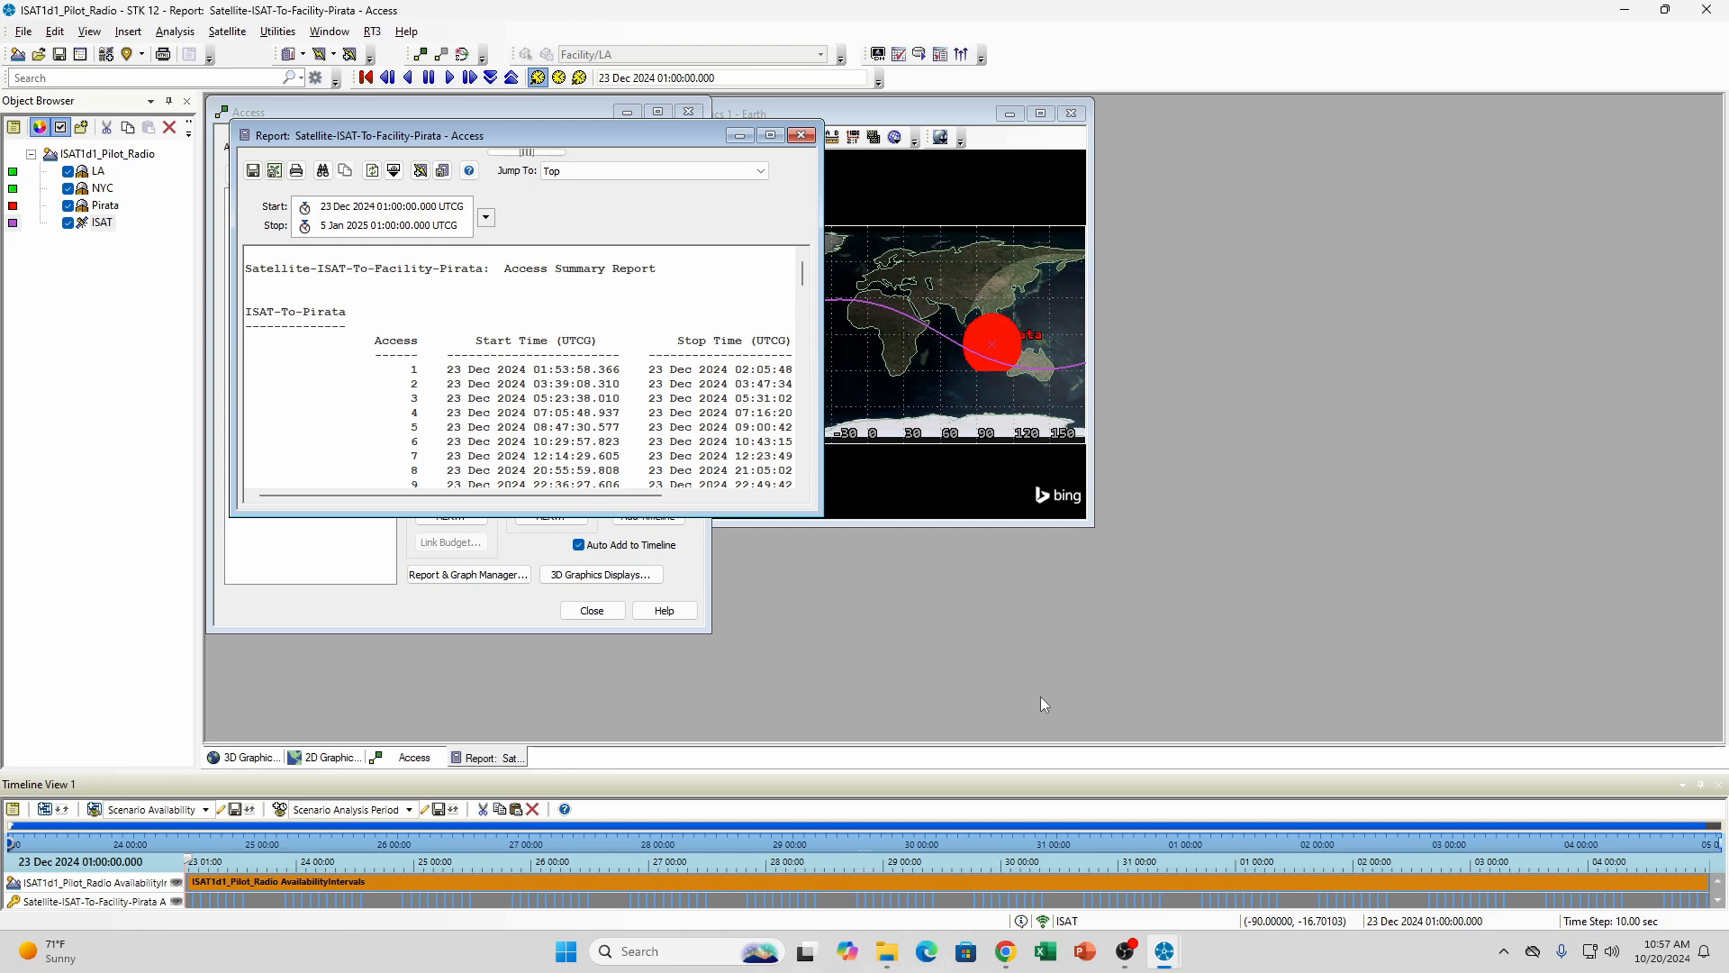
# Switch to Chrome and read the pirate contact risk levels and orbit limits in the ISAT-1d1 briefing
pyautogui.moveTo(1006, 951)
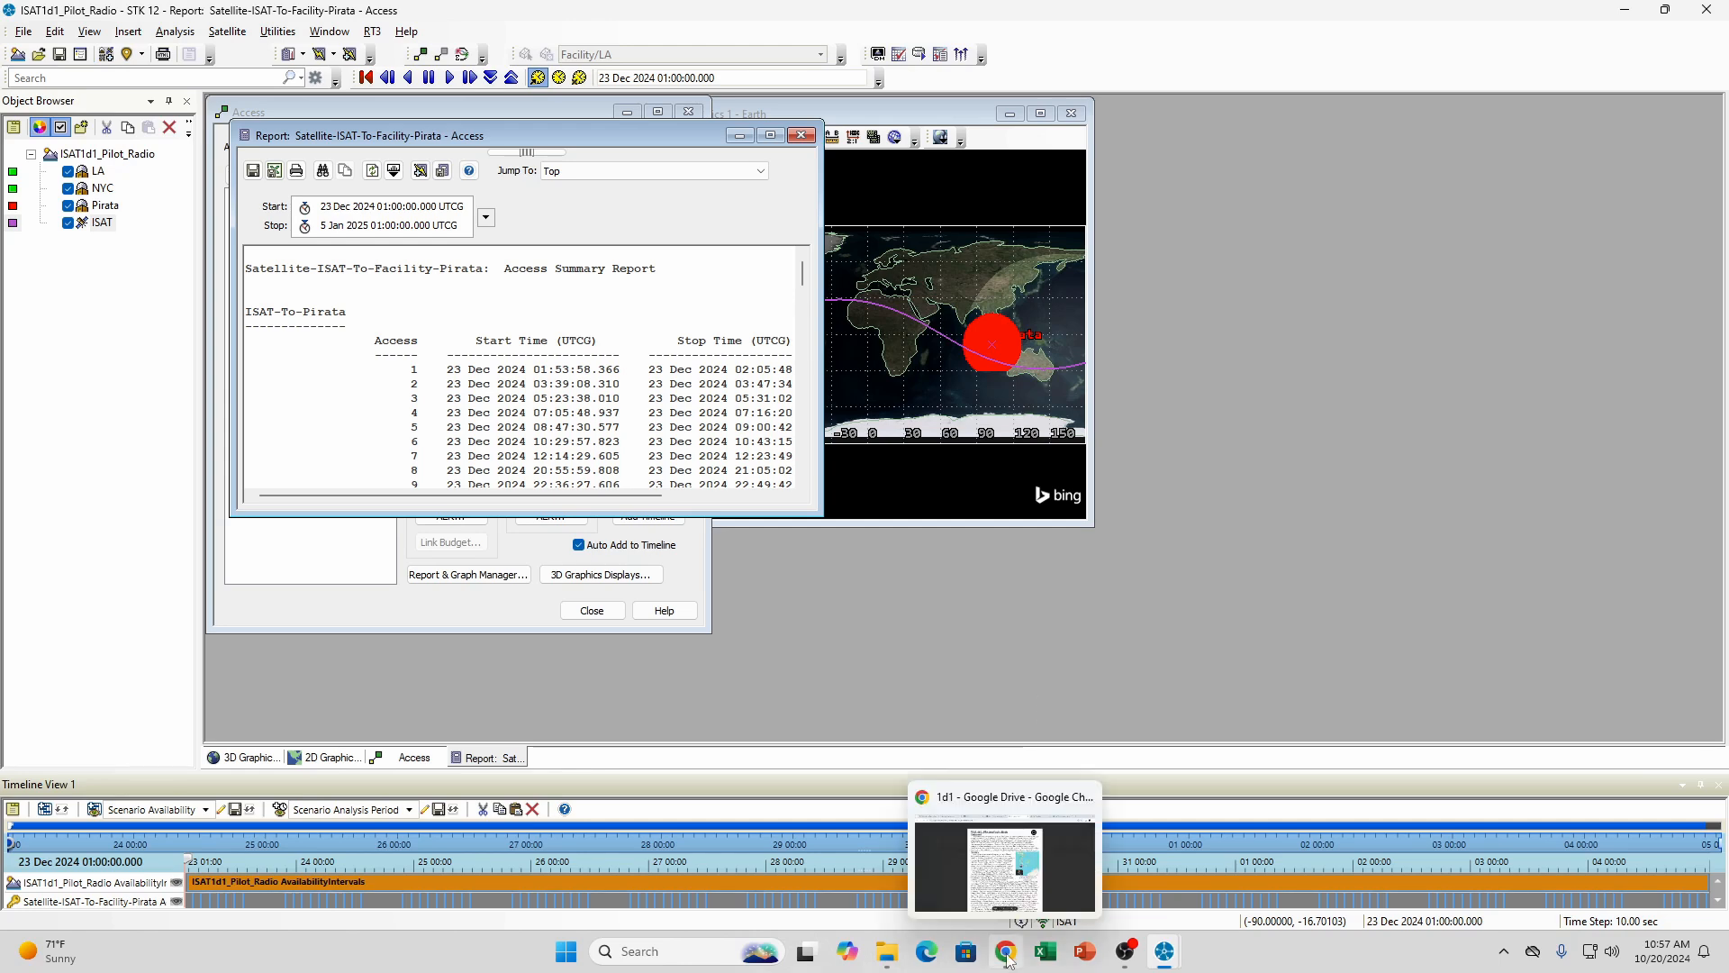
pyautogui.click(1015, 836)
pyautogui.scroll(-3, 1055, 579)
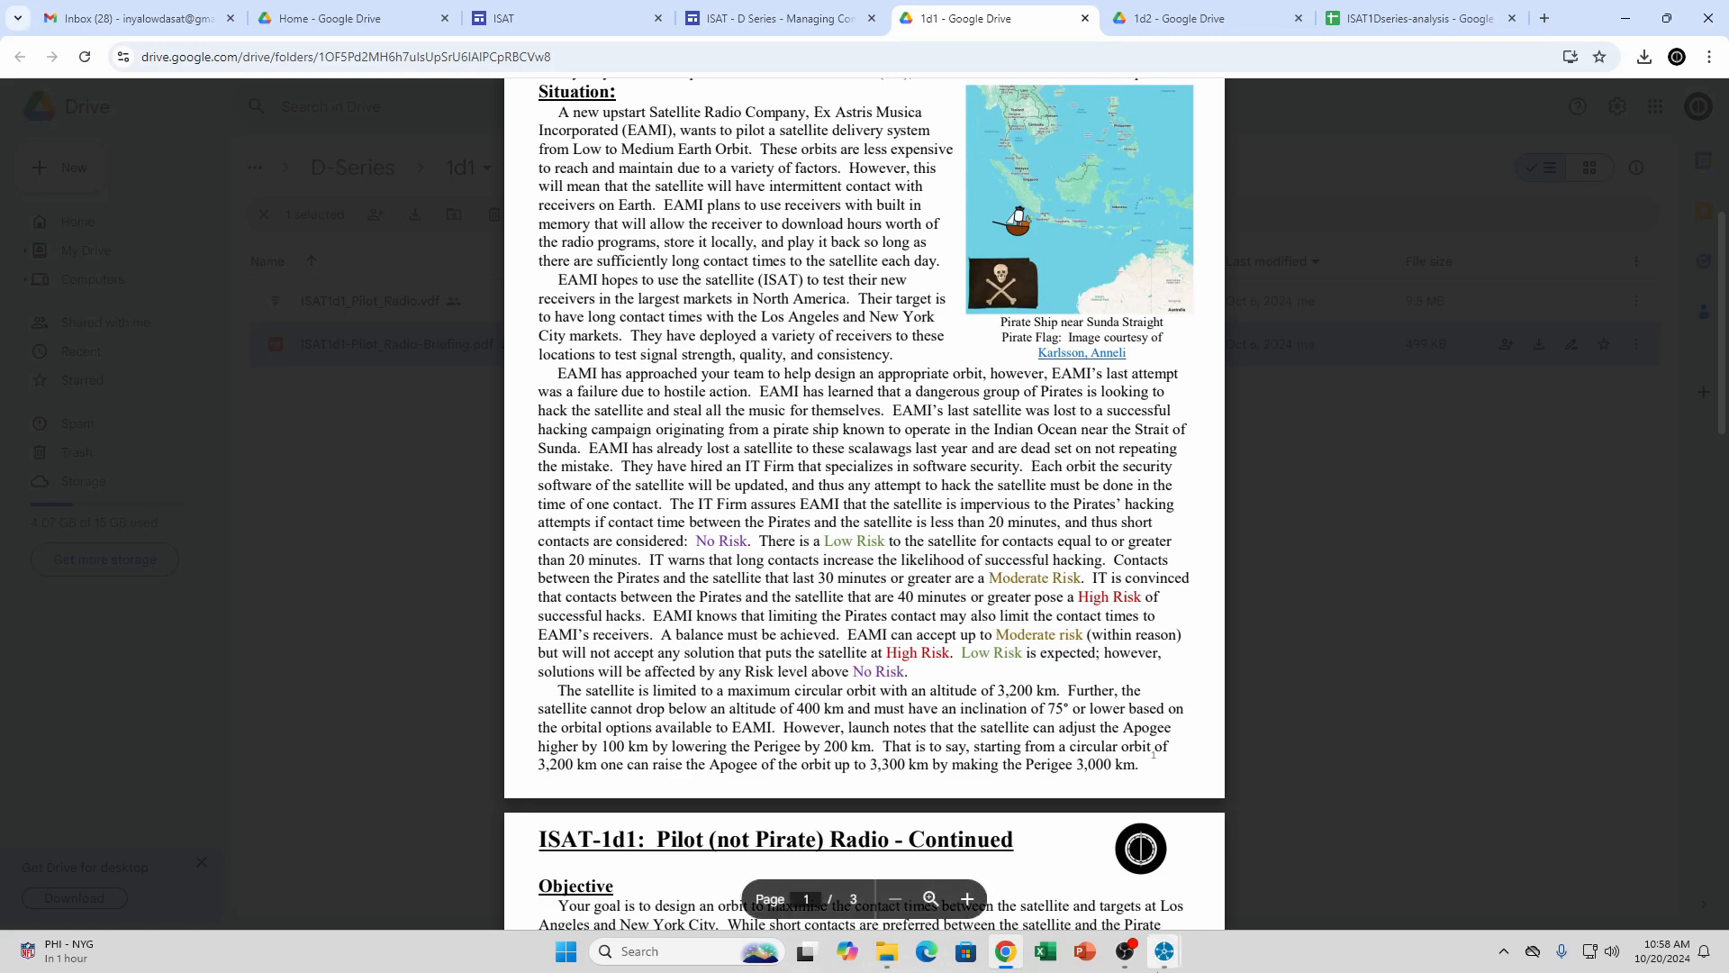
# Return to STK, check the contact durations through the end of the ISAT-to-Pirata access report, and minimise the report
pyautogui.moveTo(1164, 951)
pyautogui.click(1106, 899)
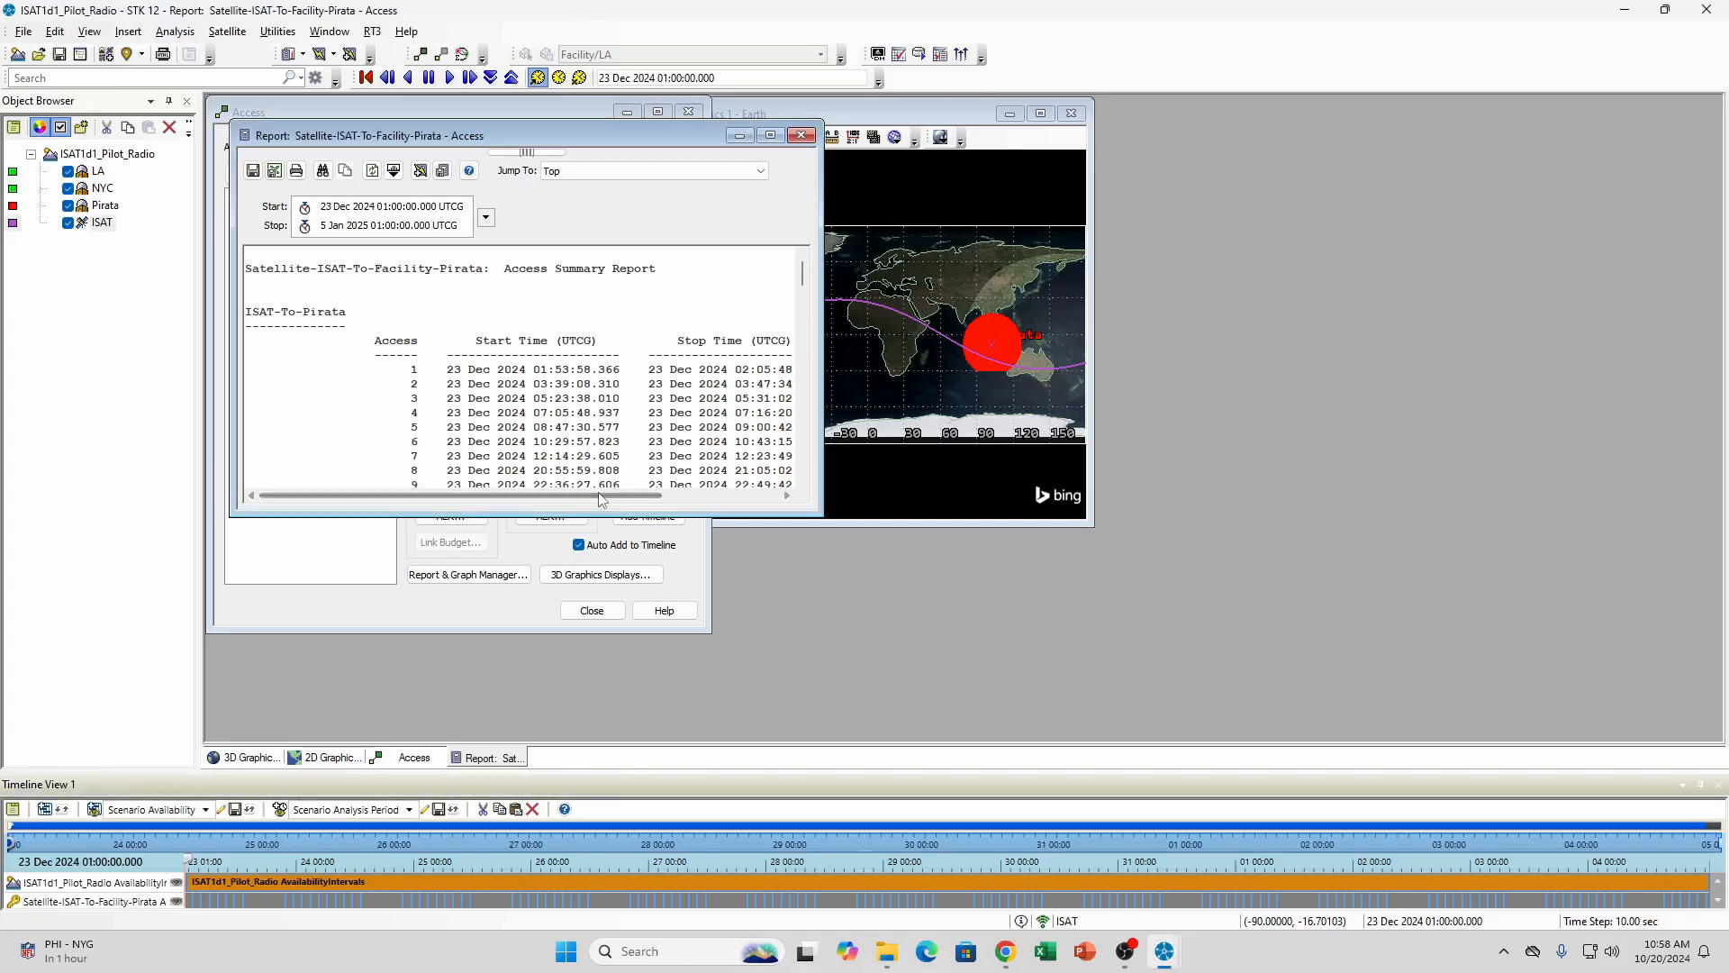
pyautogui.moveTo(460, 496); pyautogui.dragTo(577, 496)
pyautogui.moveTo(804, 272)
pyautogui.mouseDown()
pyautogui.moveTo(807, 468)
pyautogui.moveTo(817, 266)
pyautogui.mouseUp()
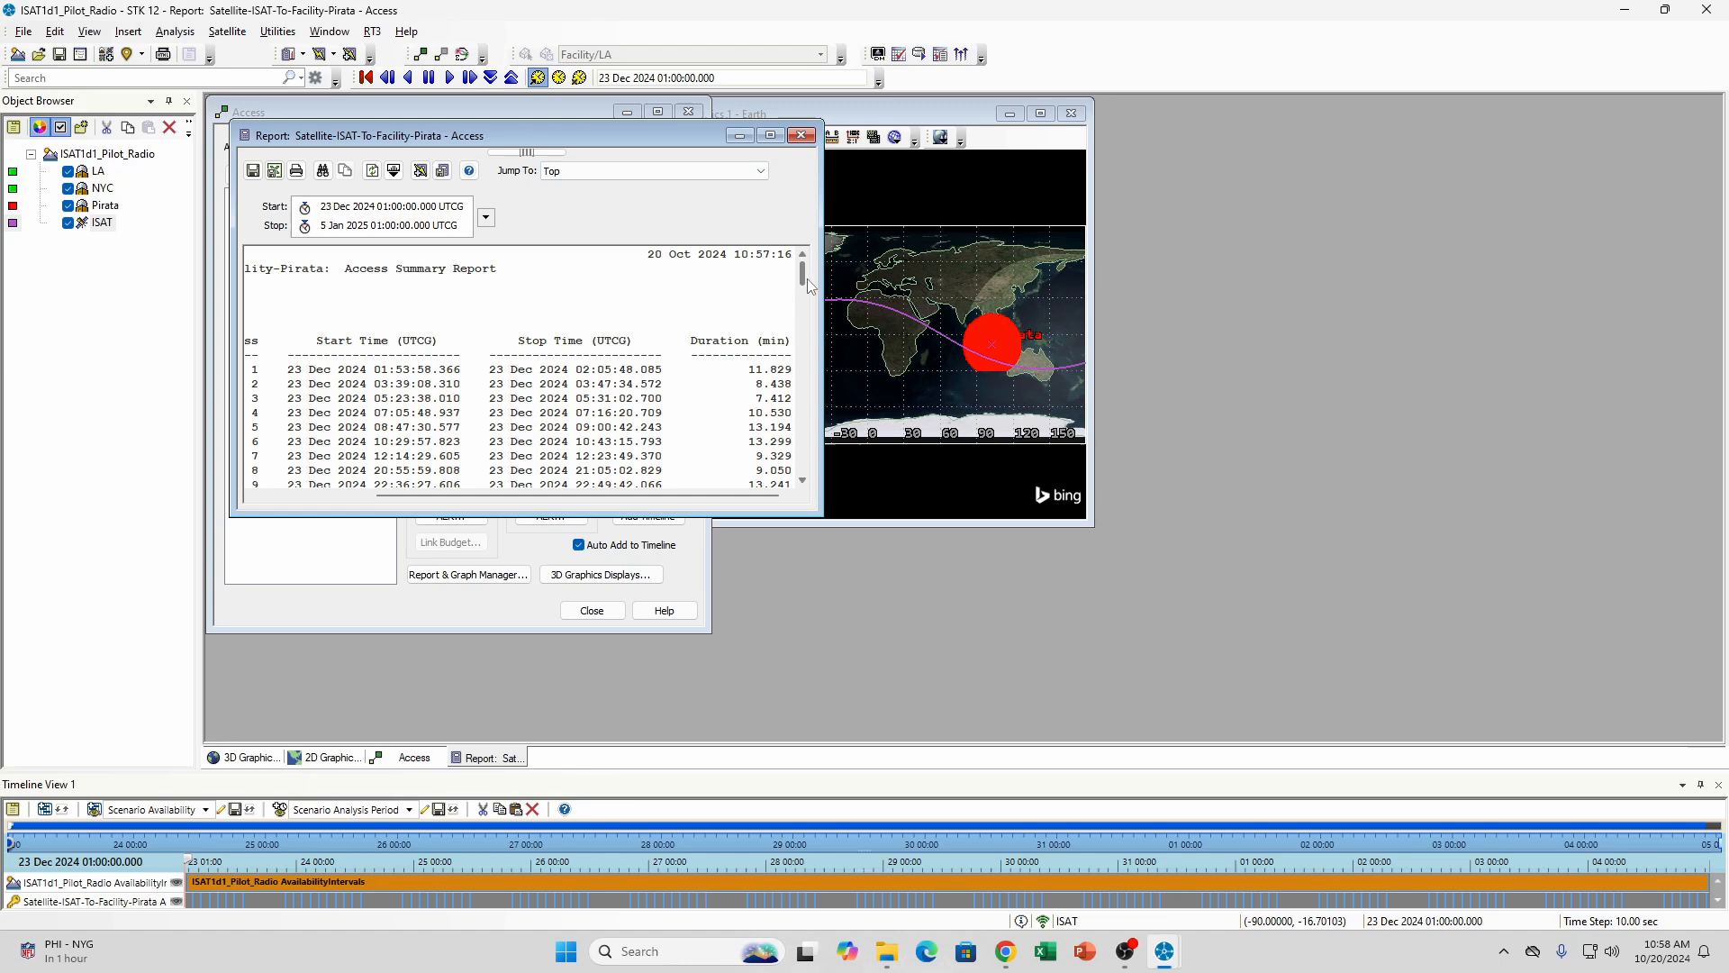
pyautogui.moveTo(808, 281); pyautogui.dragTo(817, 470)
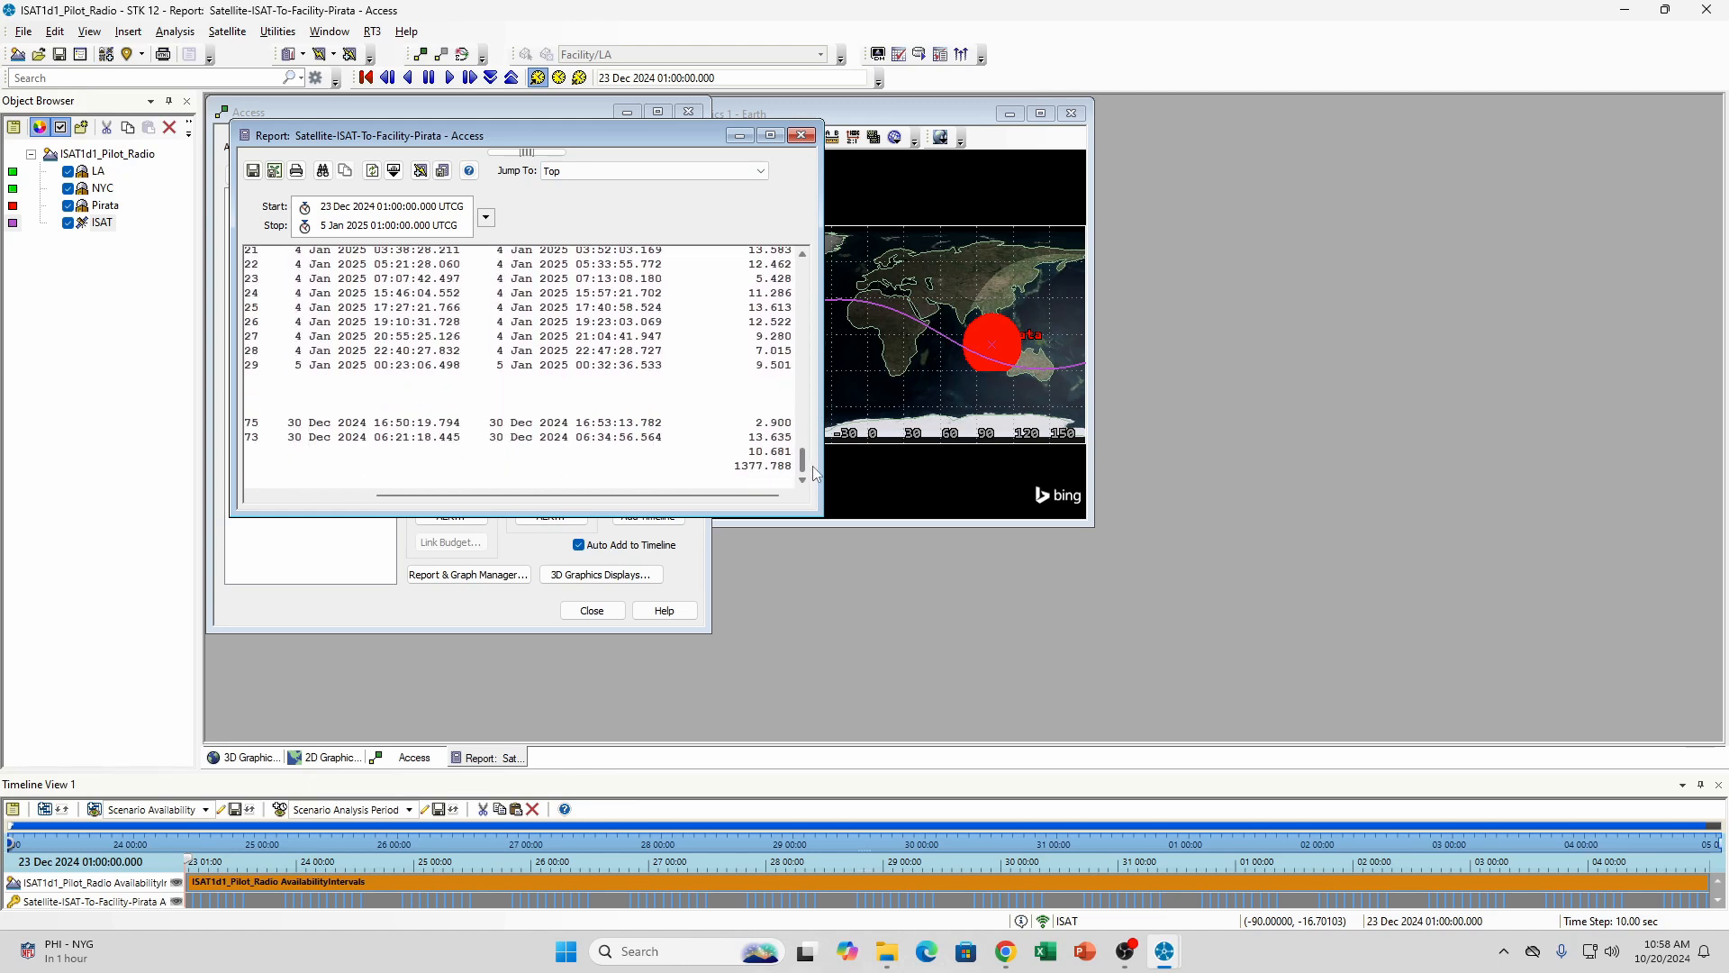
pyautogui.click(740, 136)
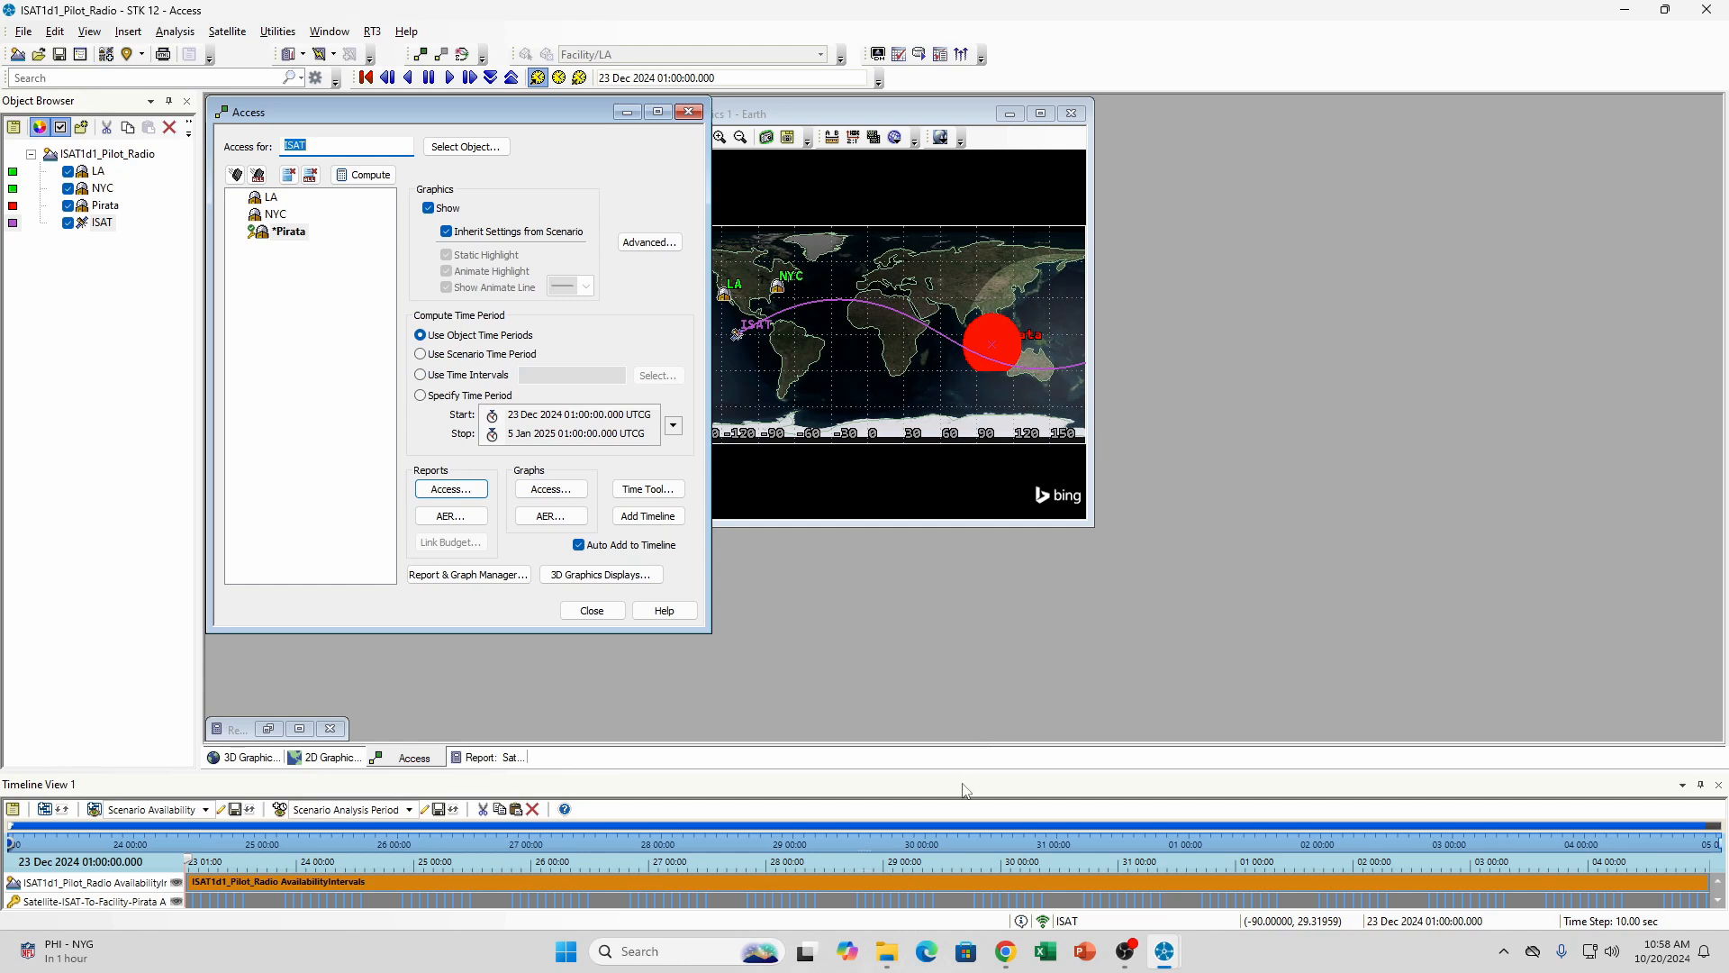
# Switch back to Chrome and review the ISAT-1d1 briefing's situation, risk levels and objective
pyautogui.click(1031, 789)
pyautogui.moveTo(1012, 963)
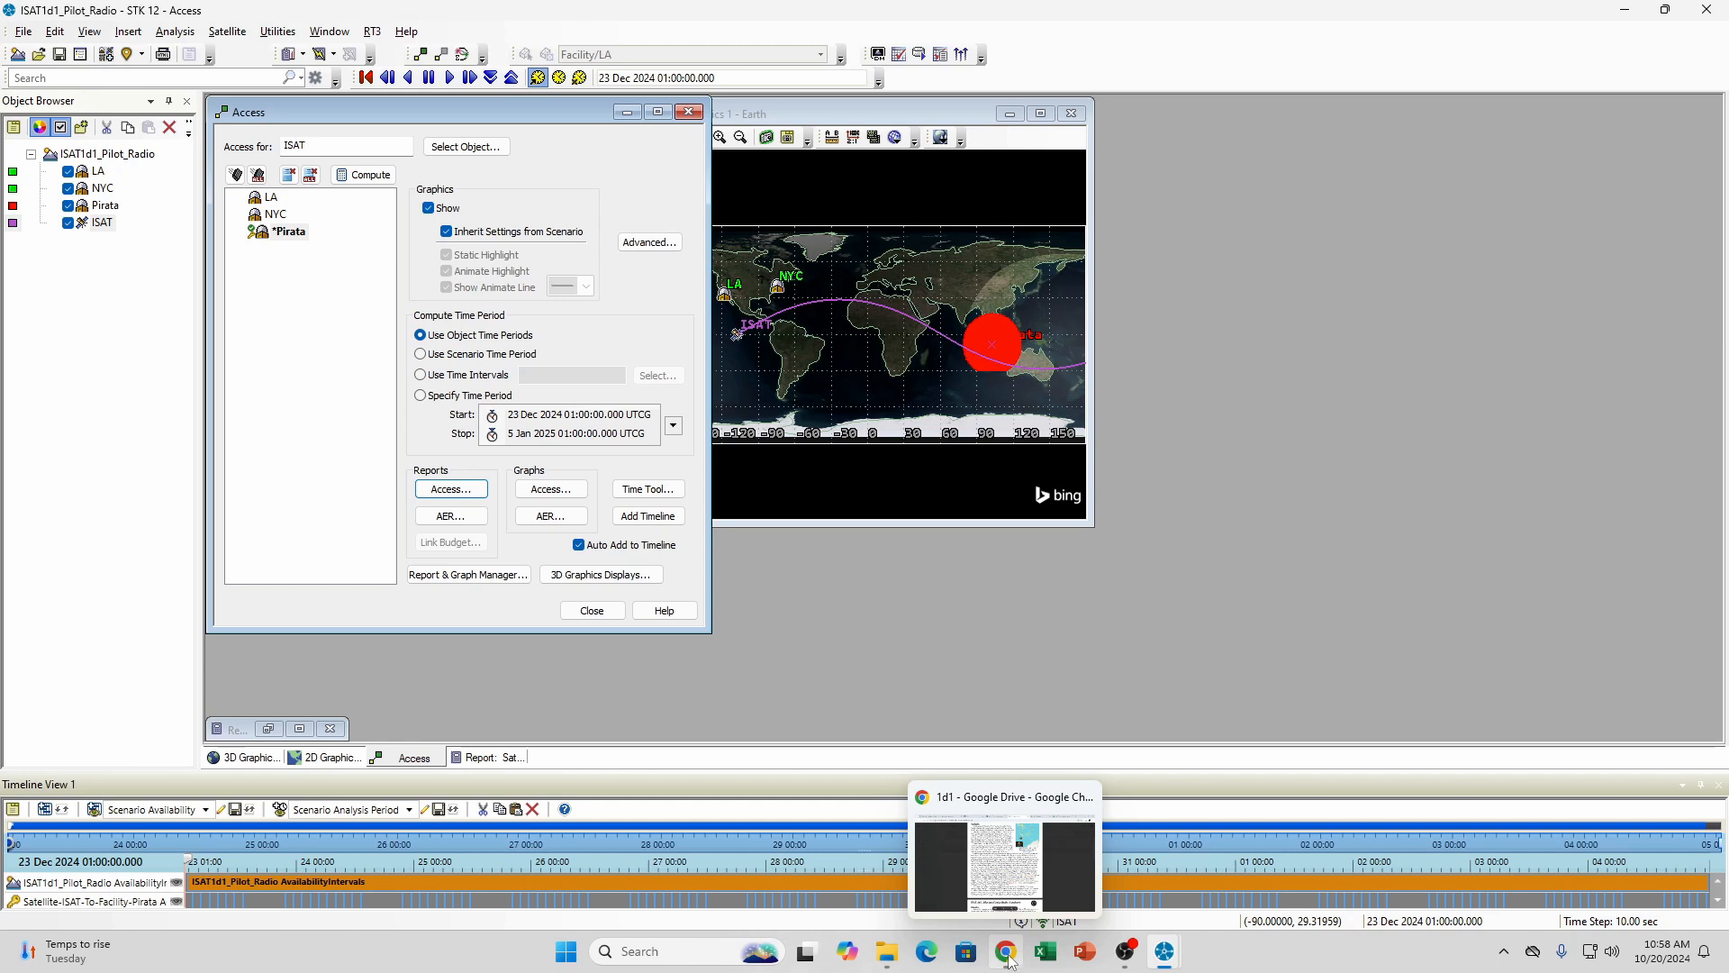
pyautogui.click(1008, 957)
pyautogui.scroll(3, 1064, 559)
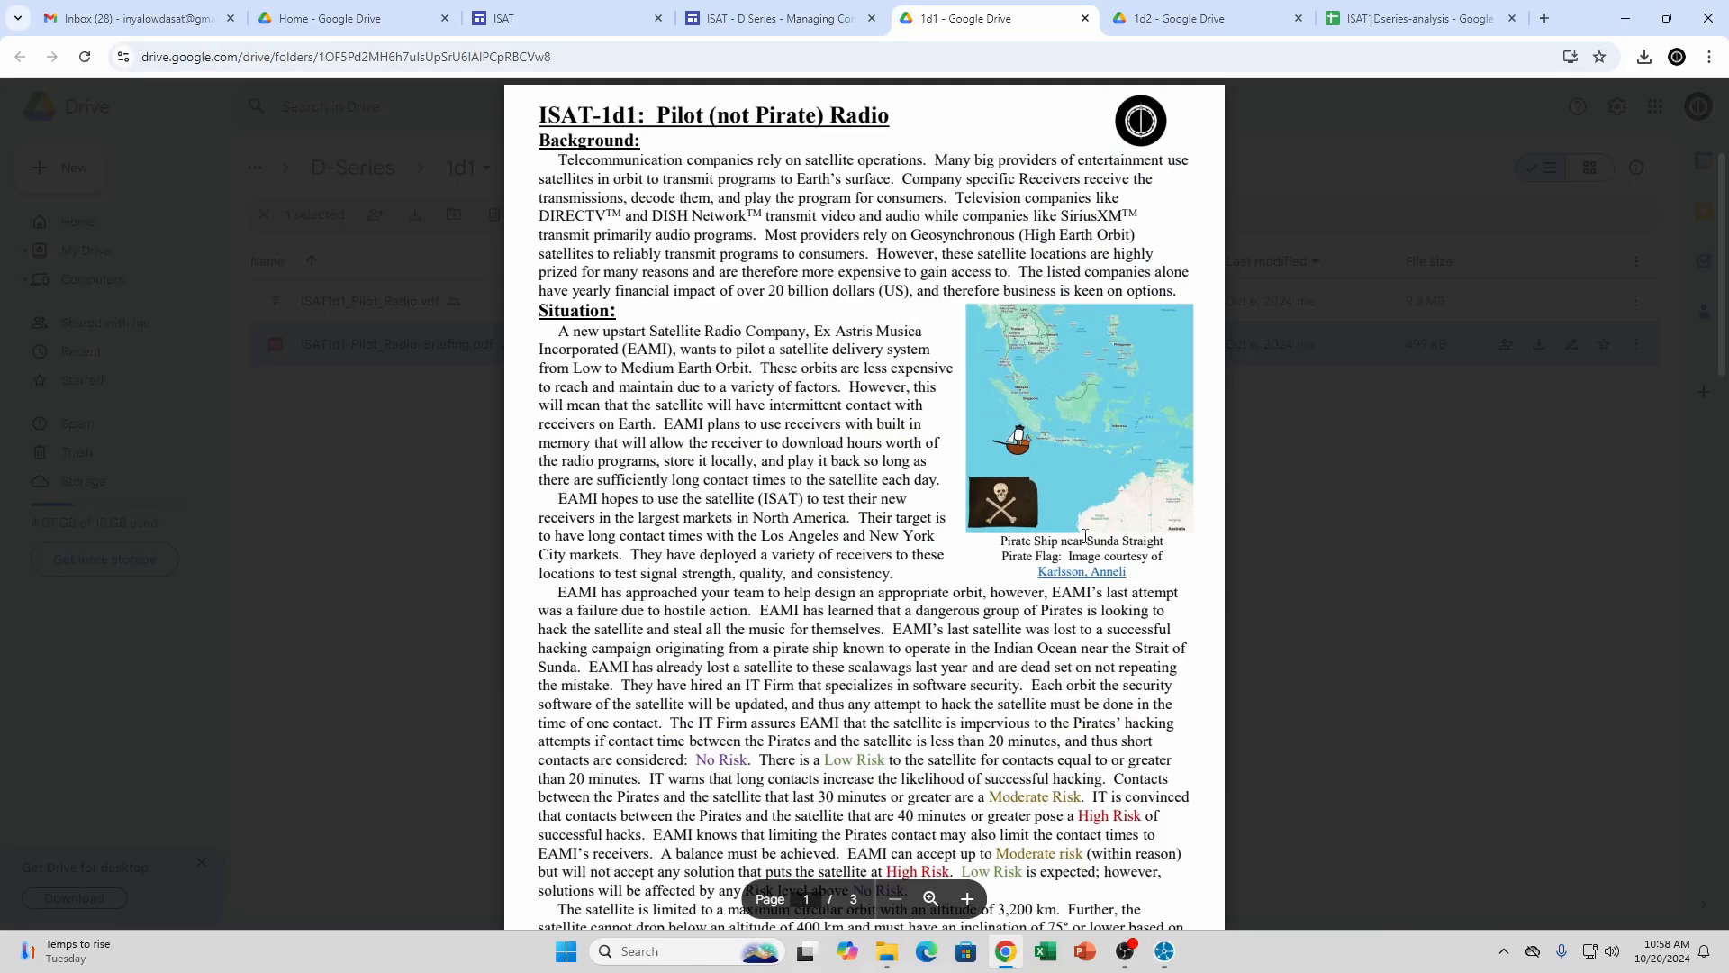
pyautogui.scroll(-4, 1086, 538)
pyautogui.scroll(-2, 1085, 538)
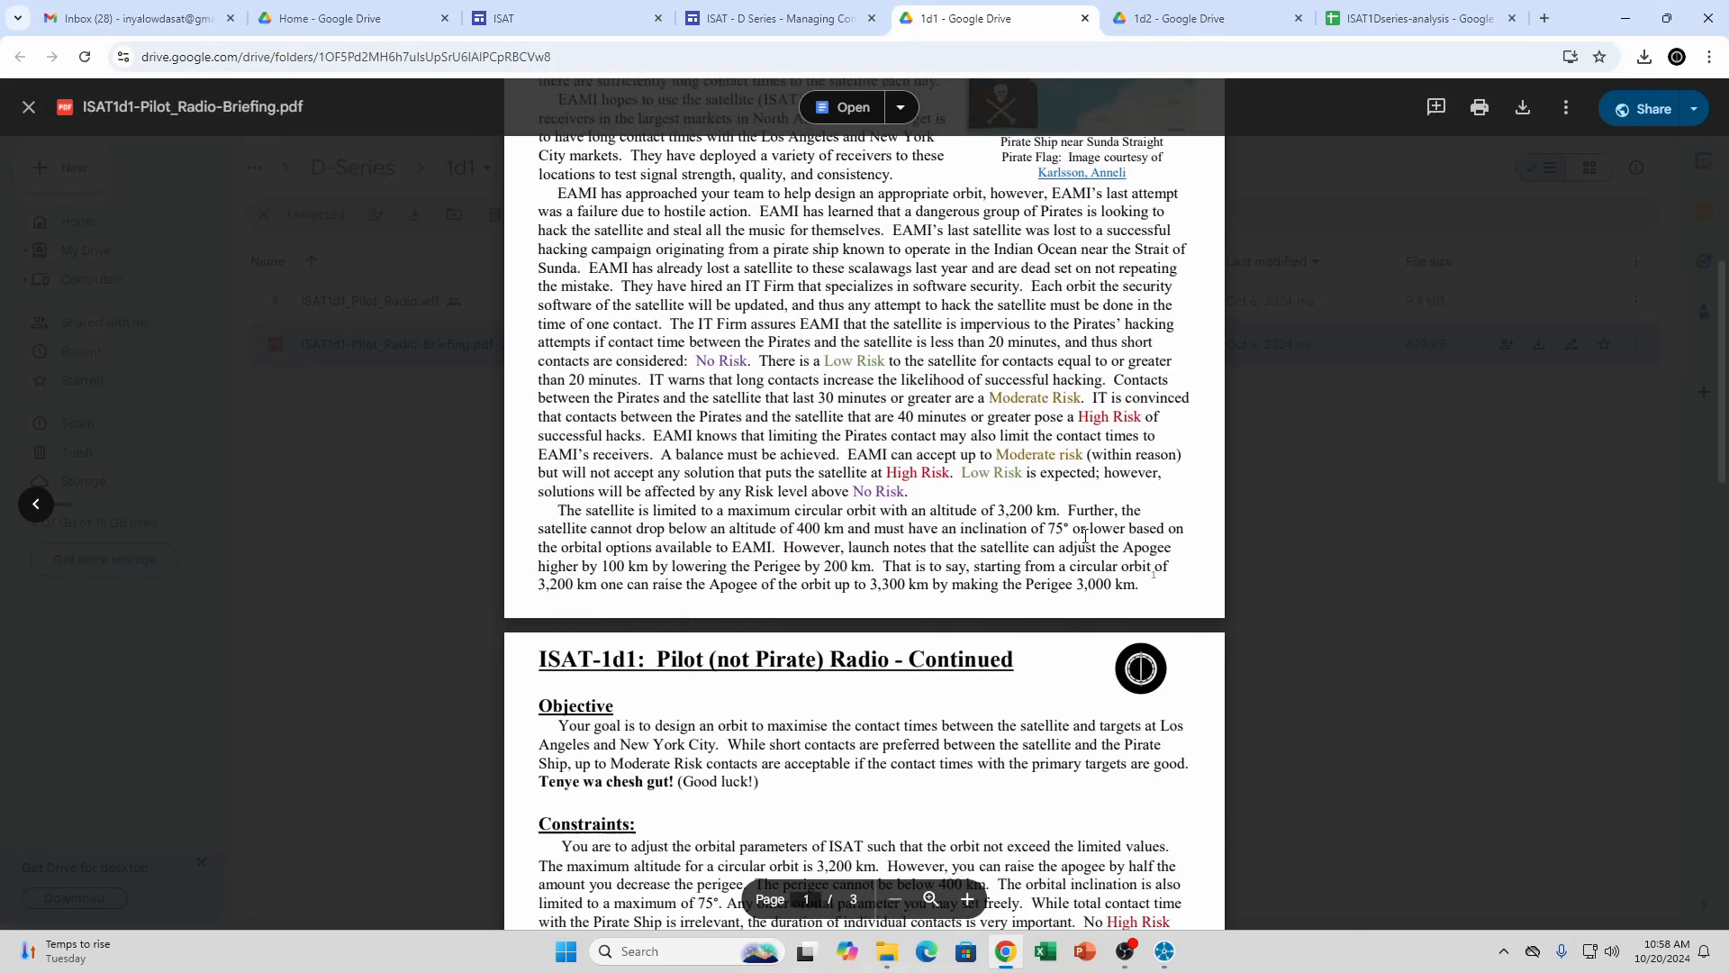
pyautogui.scroll(5, 1086, 538)
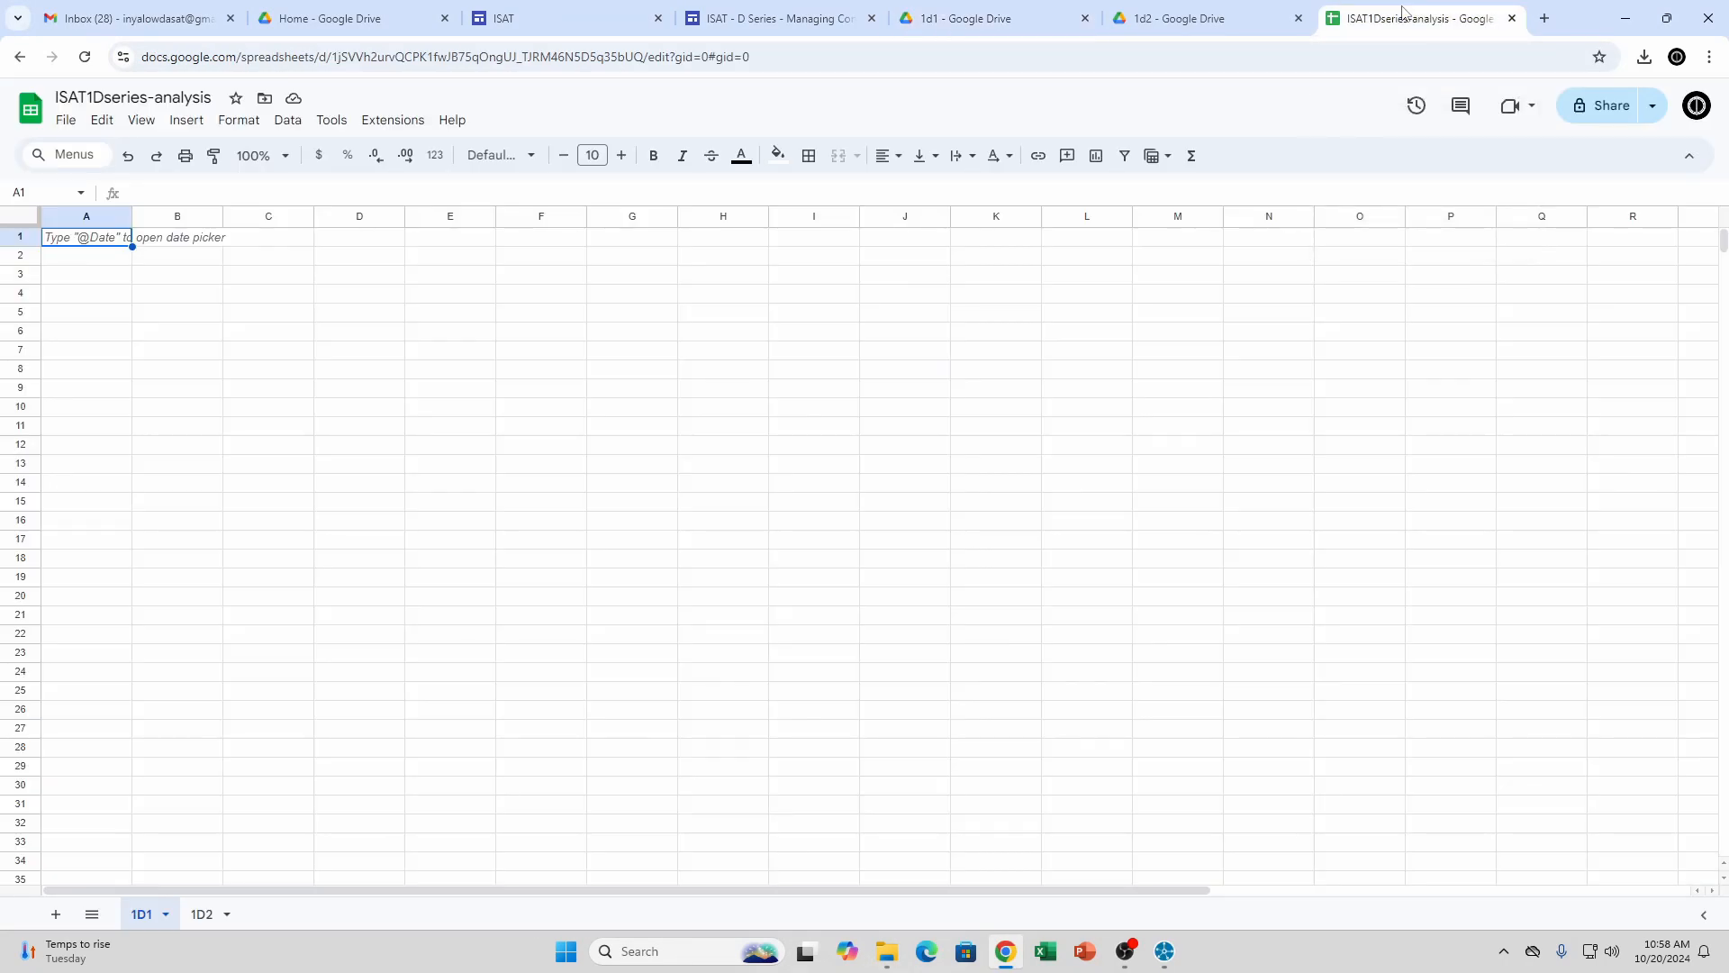
# In the ISAT1Dseries-analysis spreadsheet, upload Satellite-ISAT-To-Facility-Pirata_Access.csv for import from the ISAT1D1 folder on the Desktop
pyautogui.click(1406, 16)
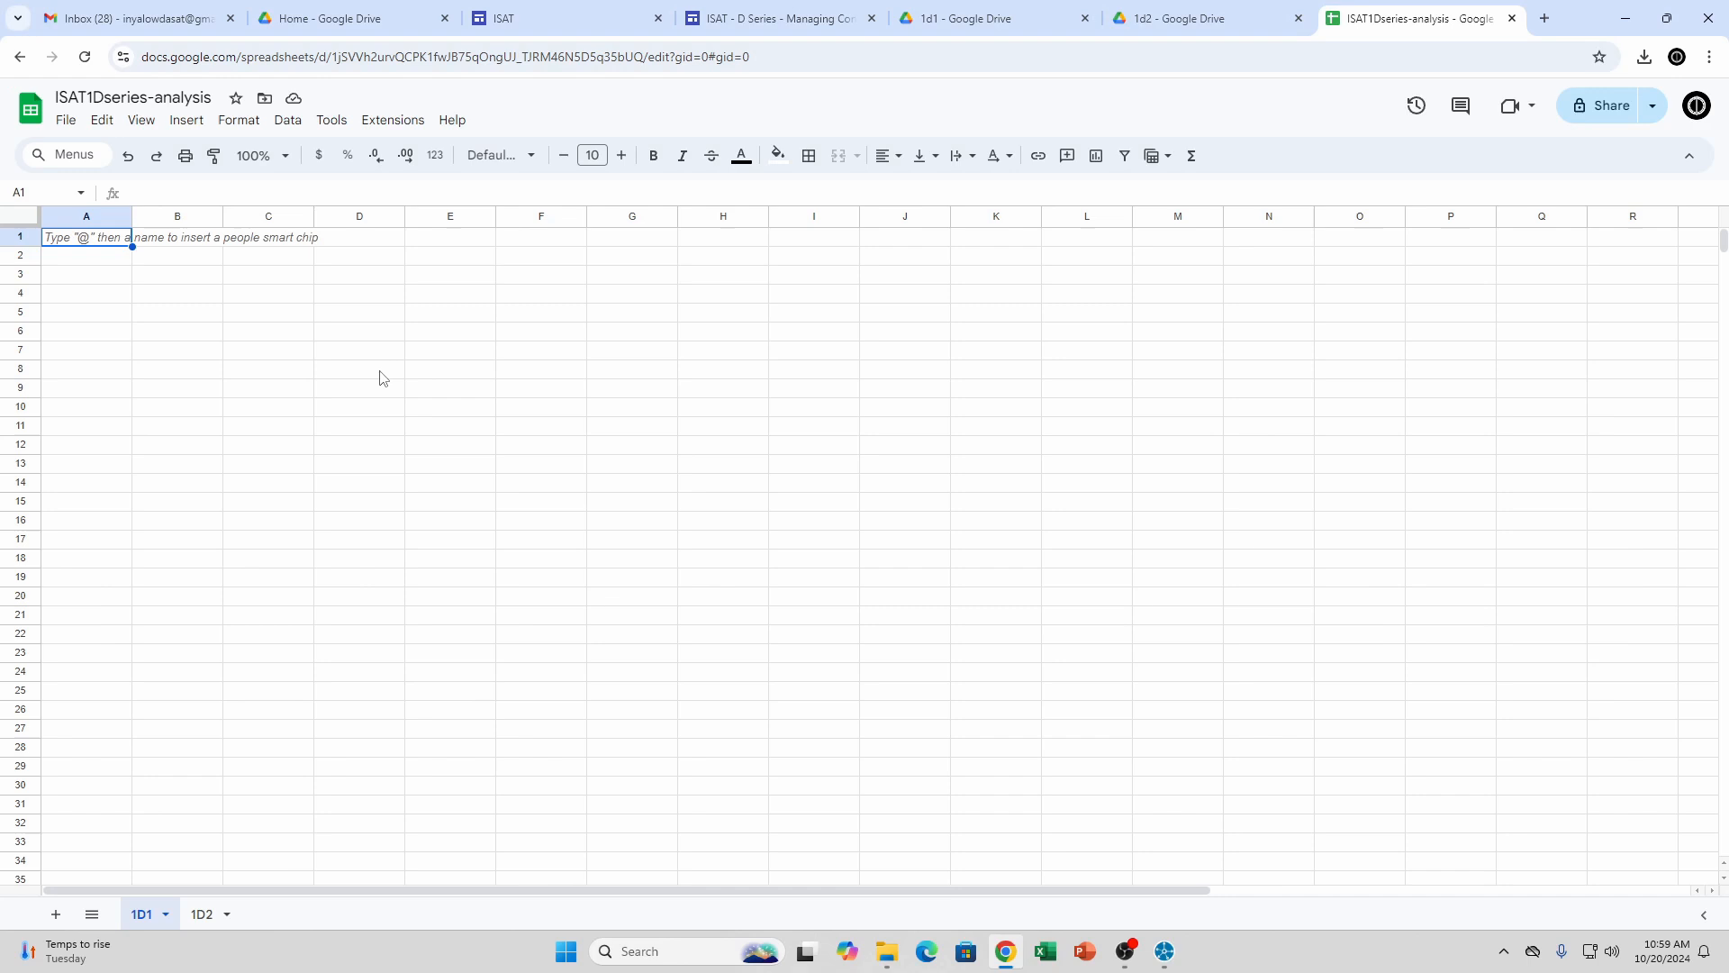
pyautogui.click(63, 122)
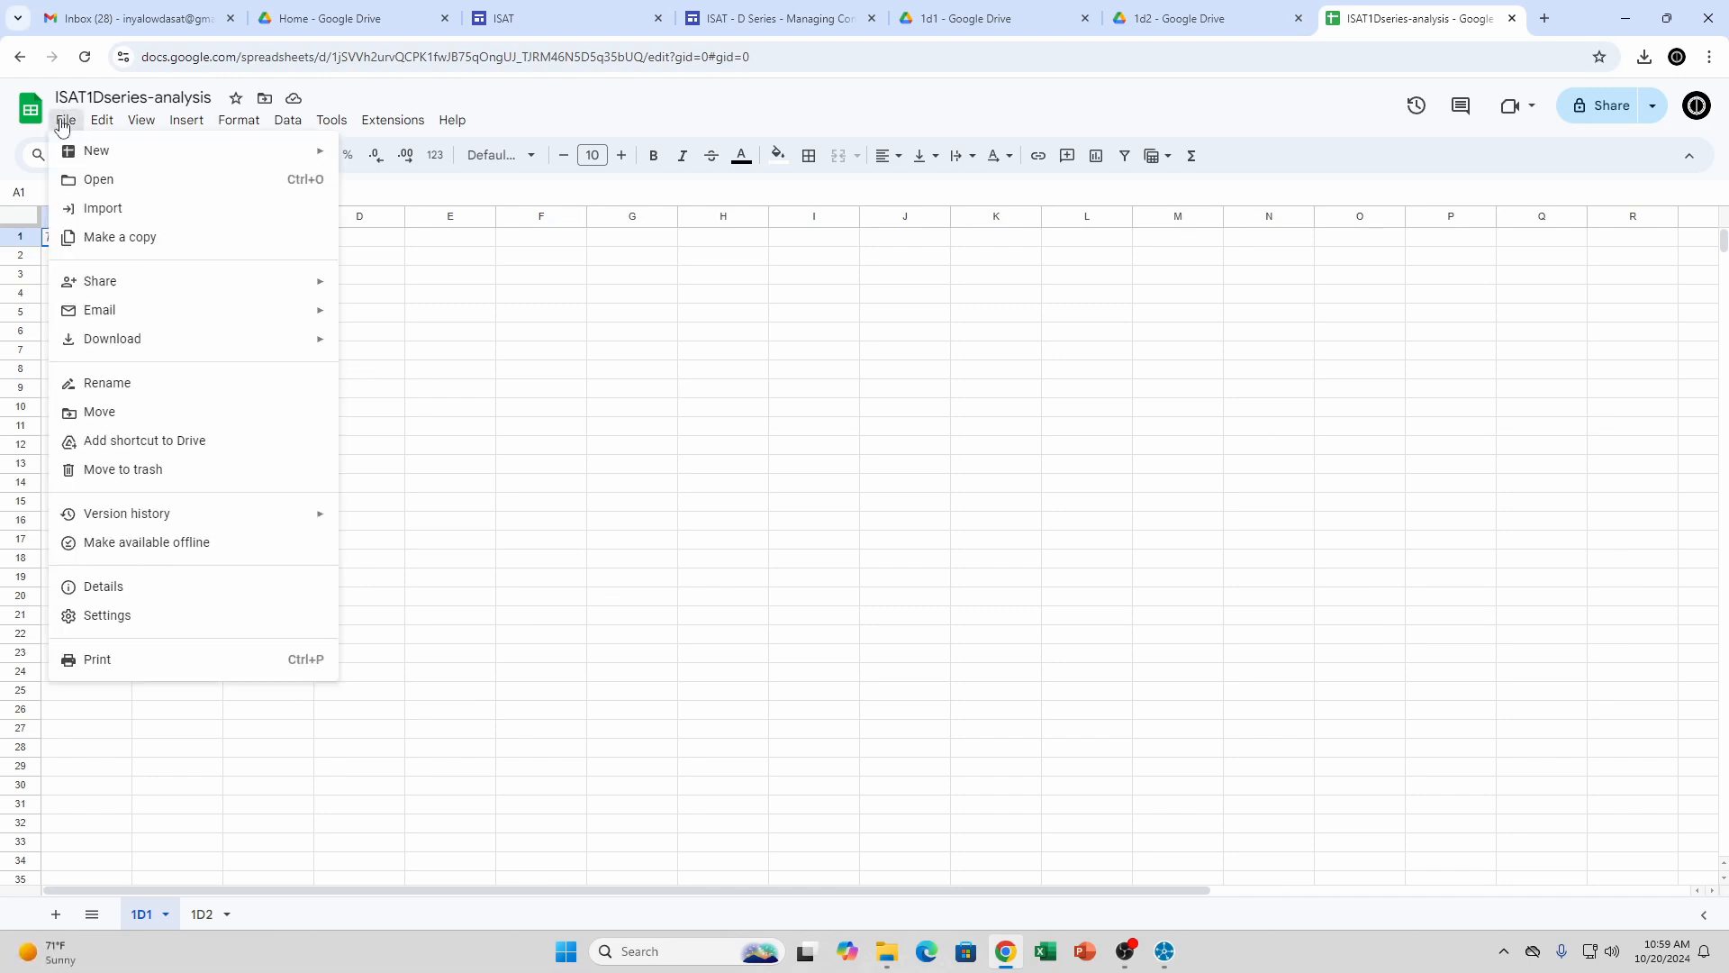
pyautogui.click(107, 212)
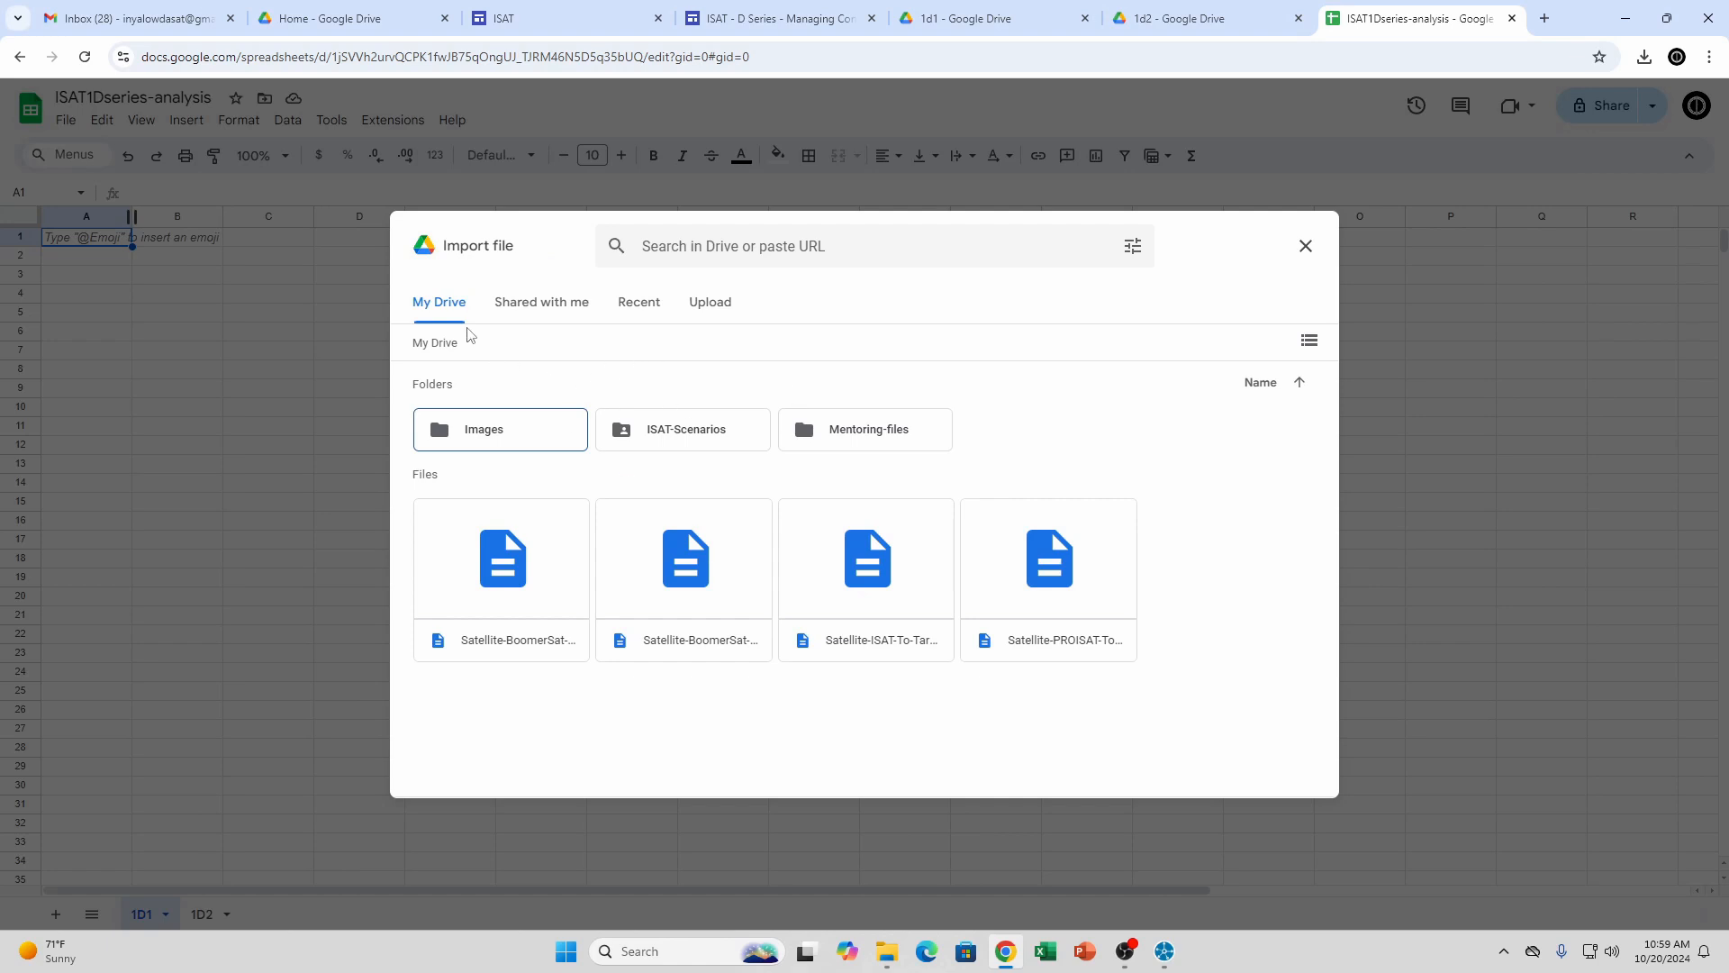
pyautogui.click(644, 315)
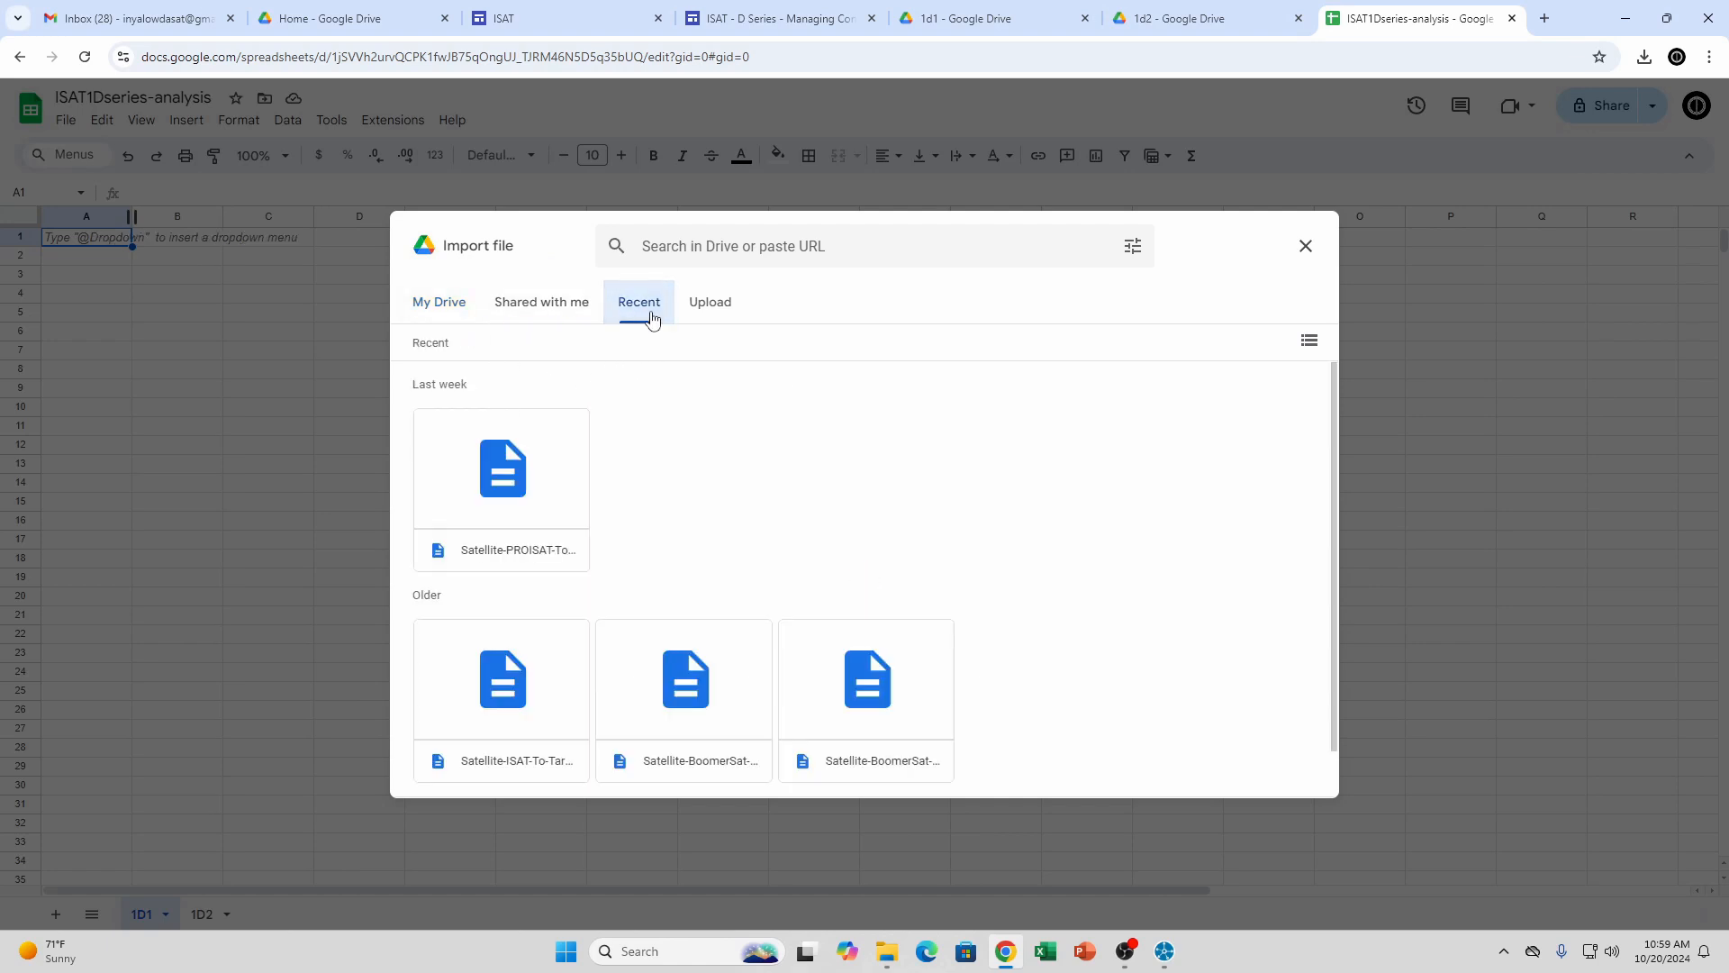
pyautogui.click(708, 313)
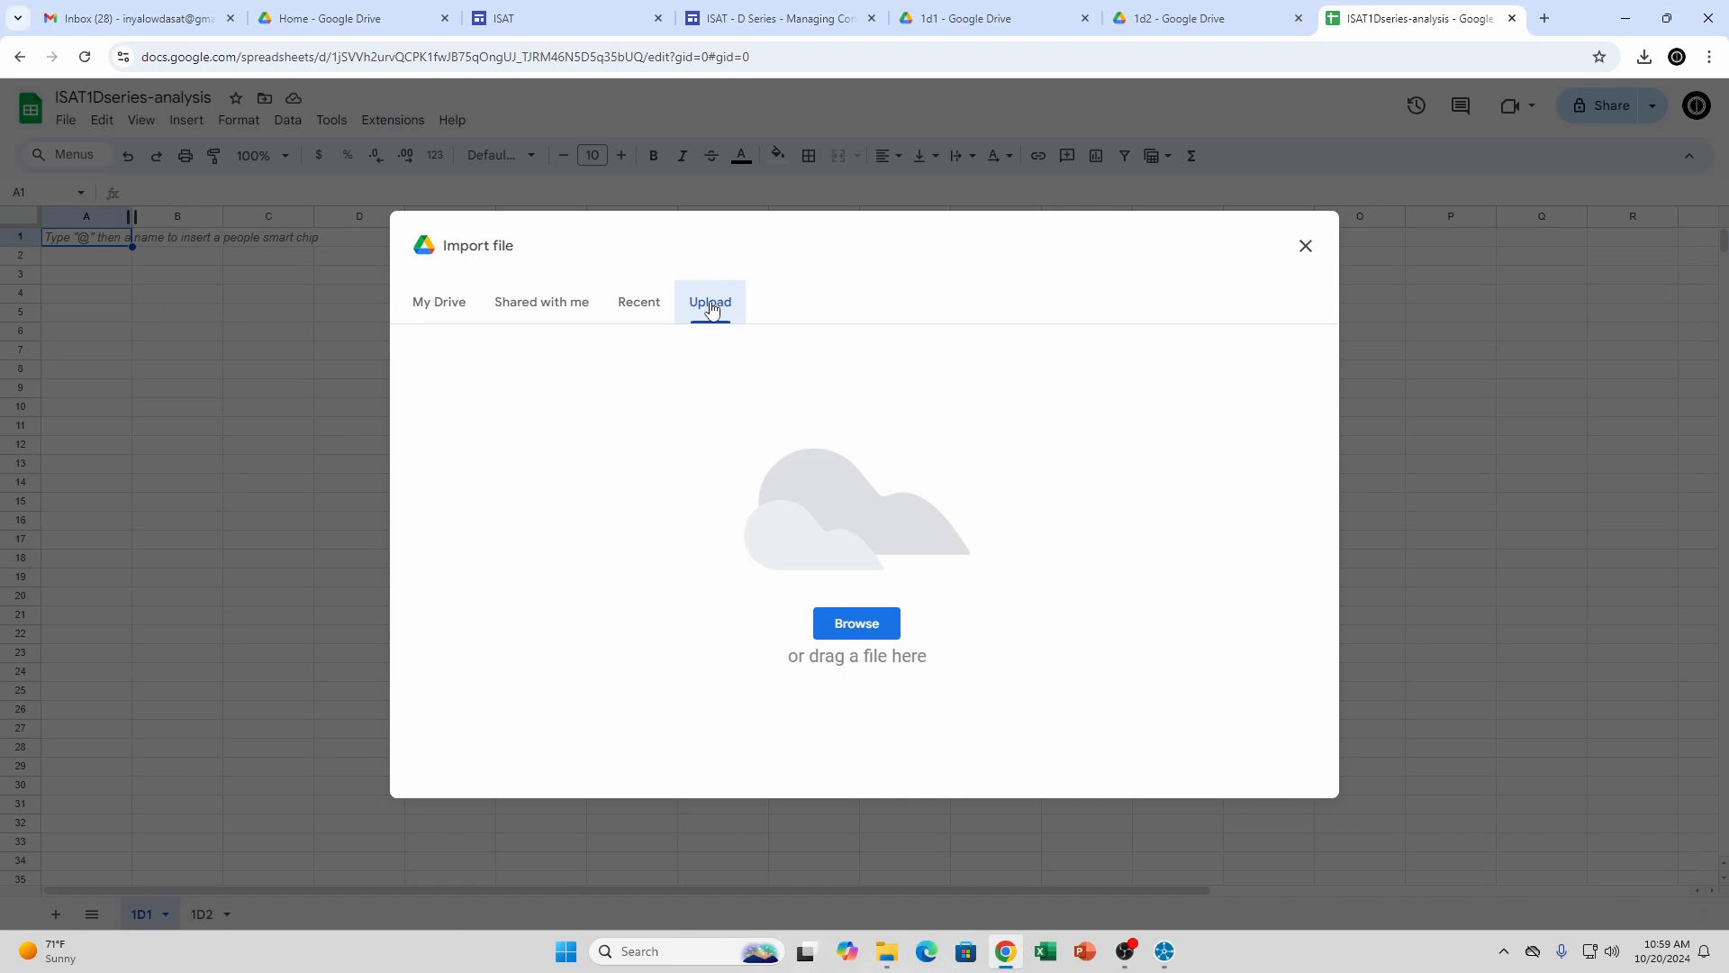
pyautogui.click(862, 632)
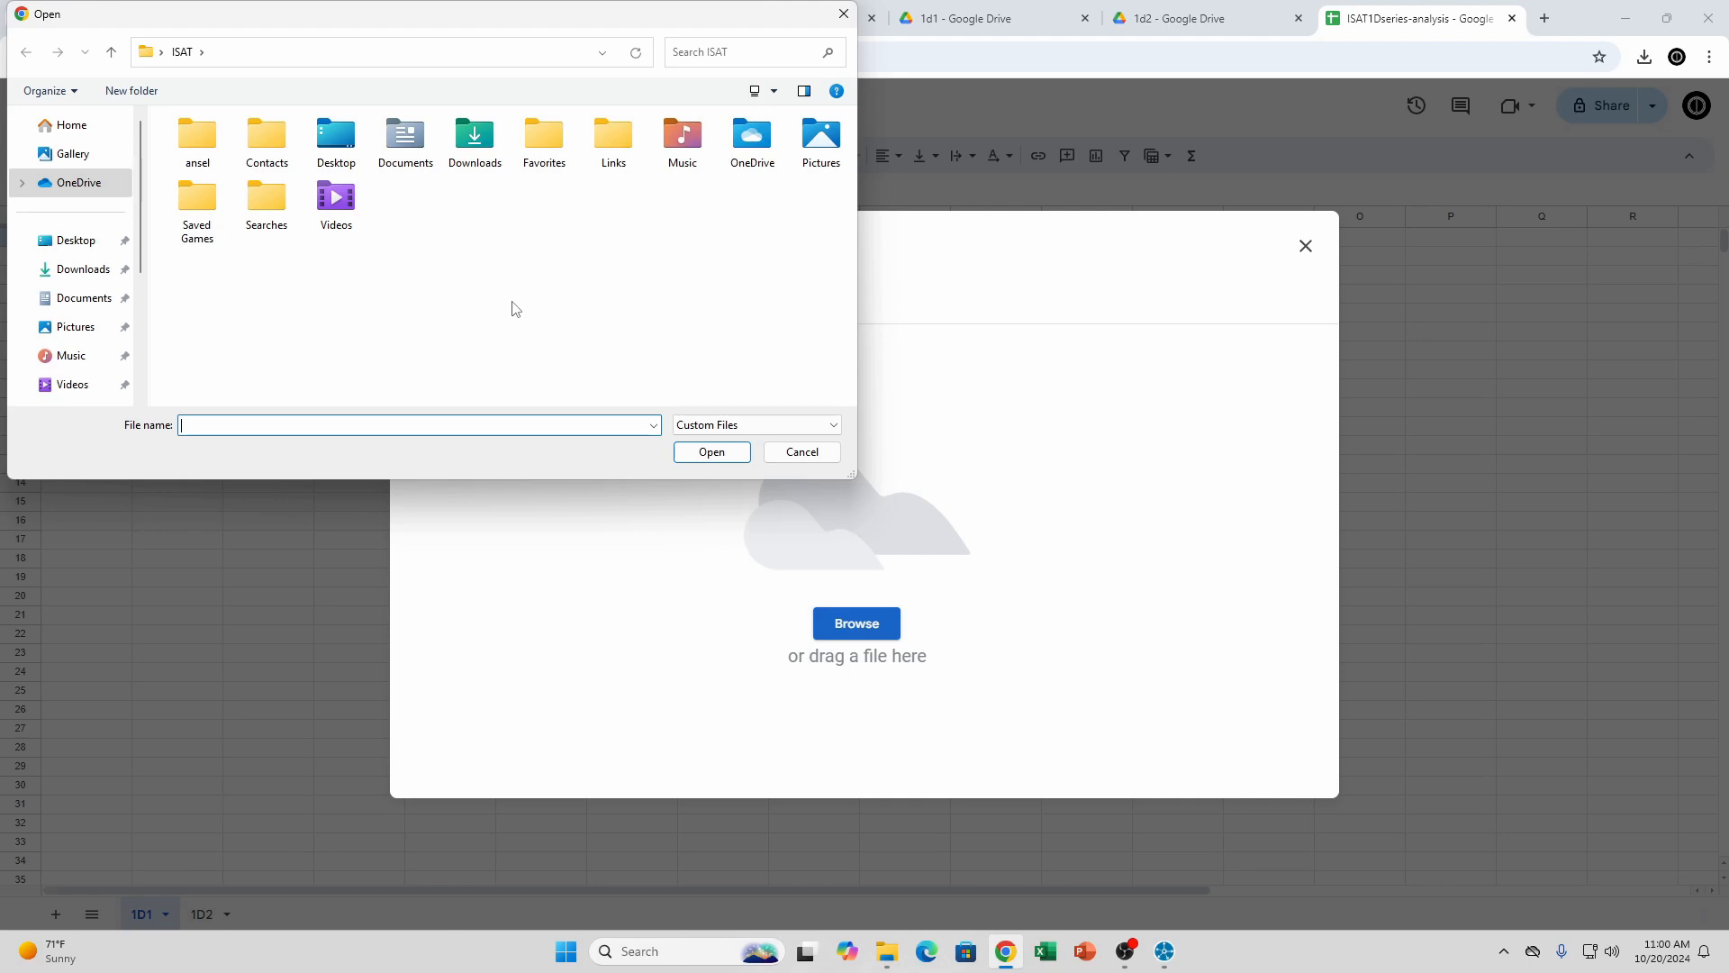
pyautogui.click(79, 245)
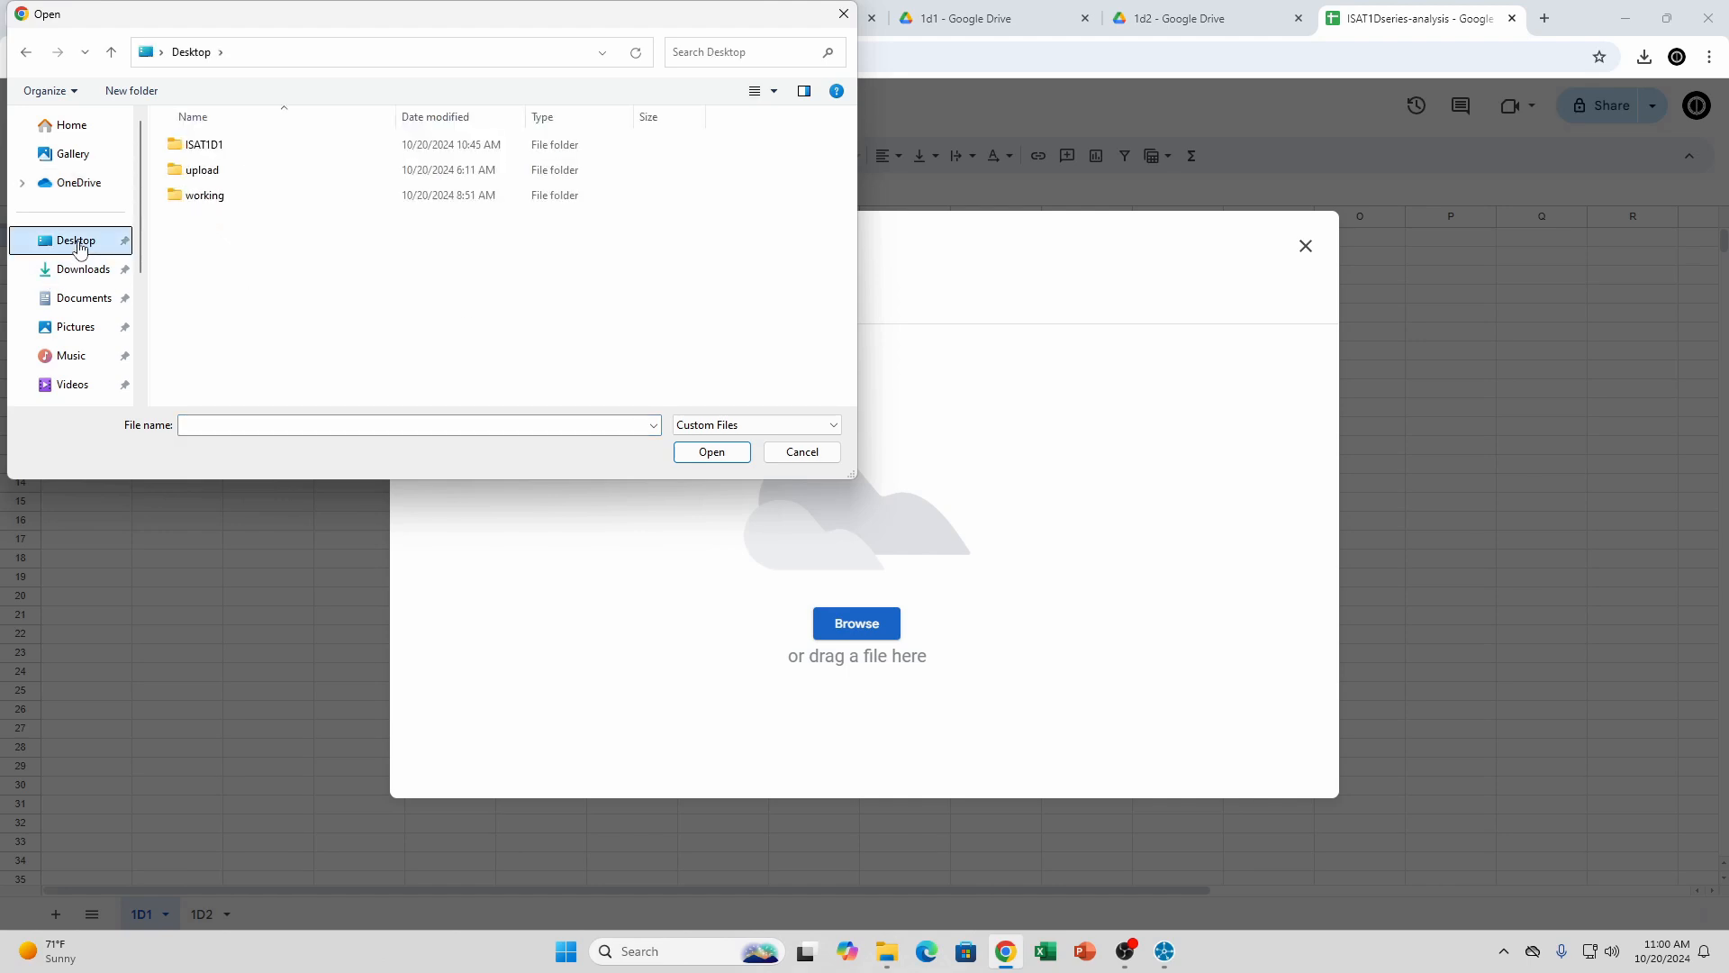
pyautogui.doubleClick(232, 152)
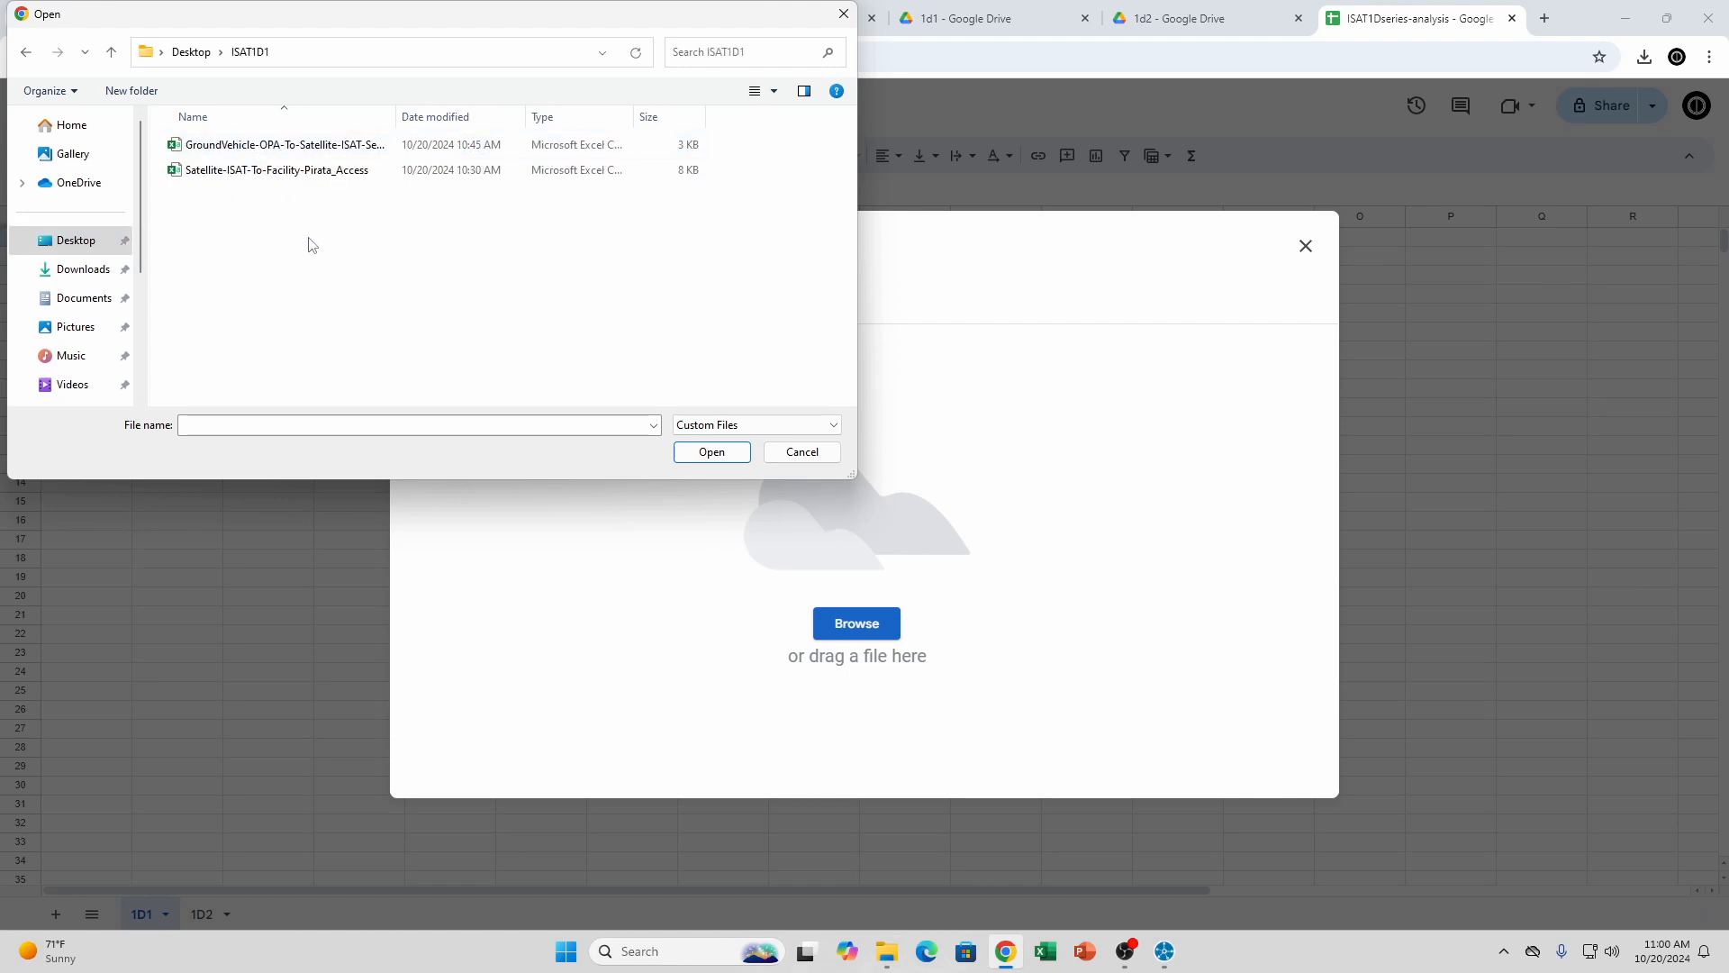
pyautogui.doubleClick(279, 172)
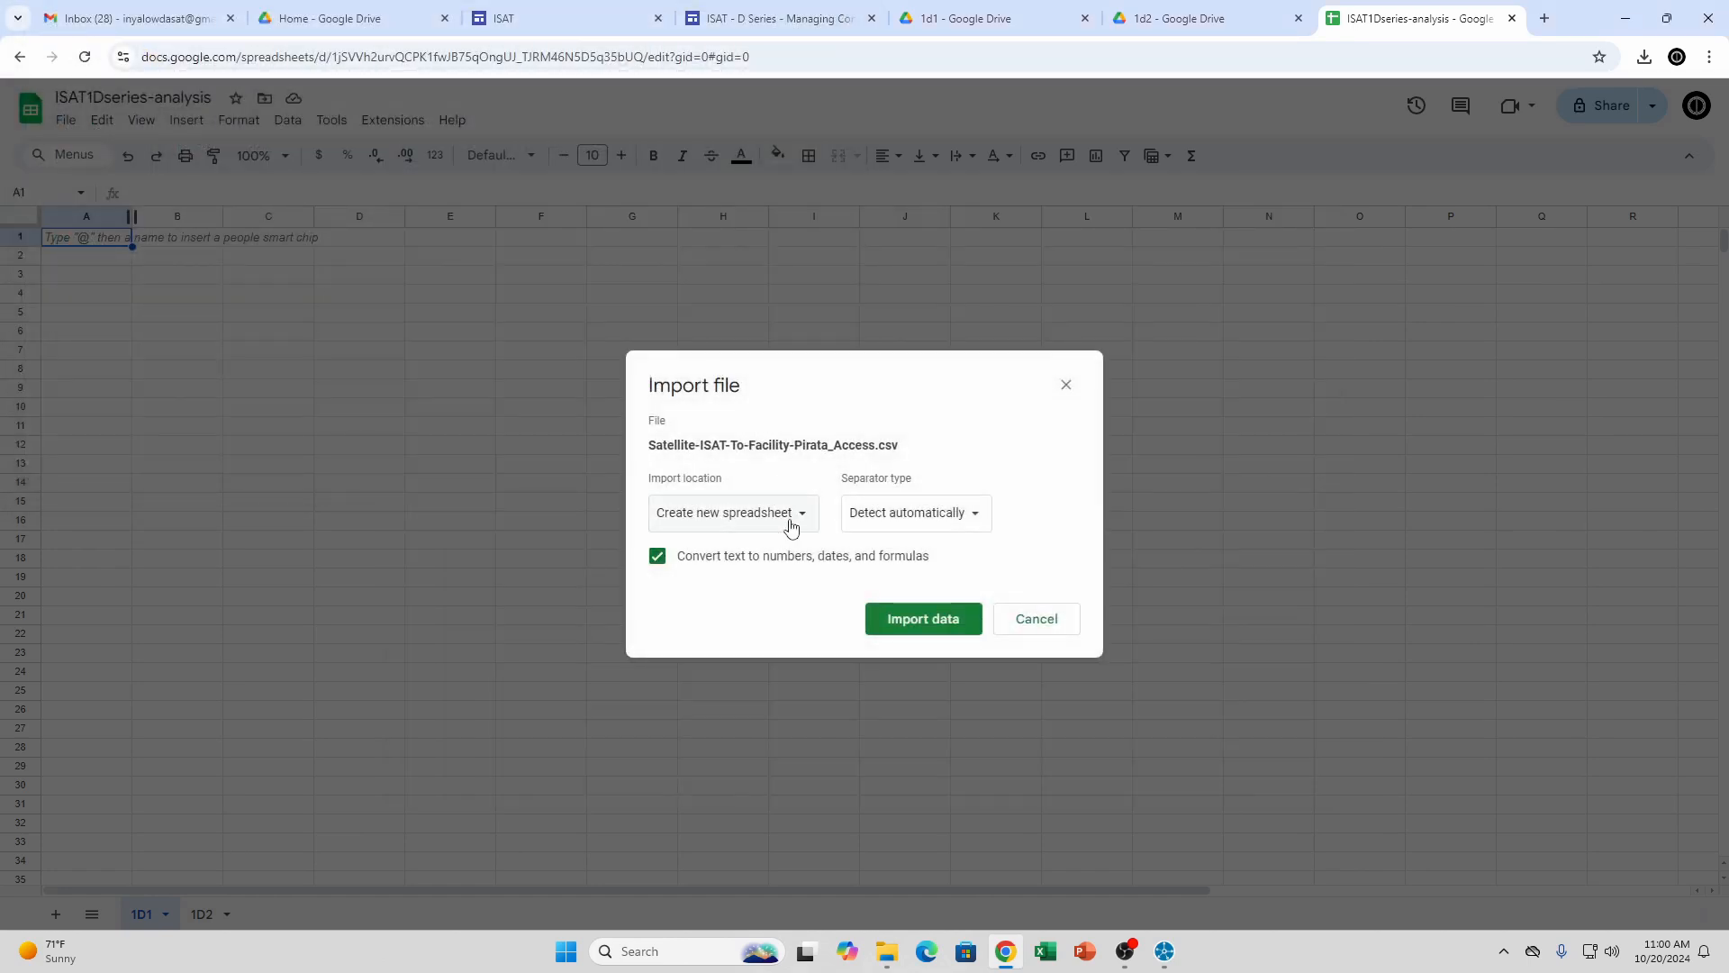
# Import the CSV data with the location set to Replace current sheet and the separator type set to Detect automatically
pyautogui.click(802, 521)
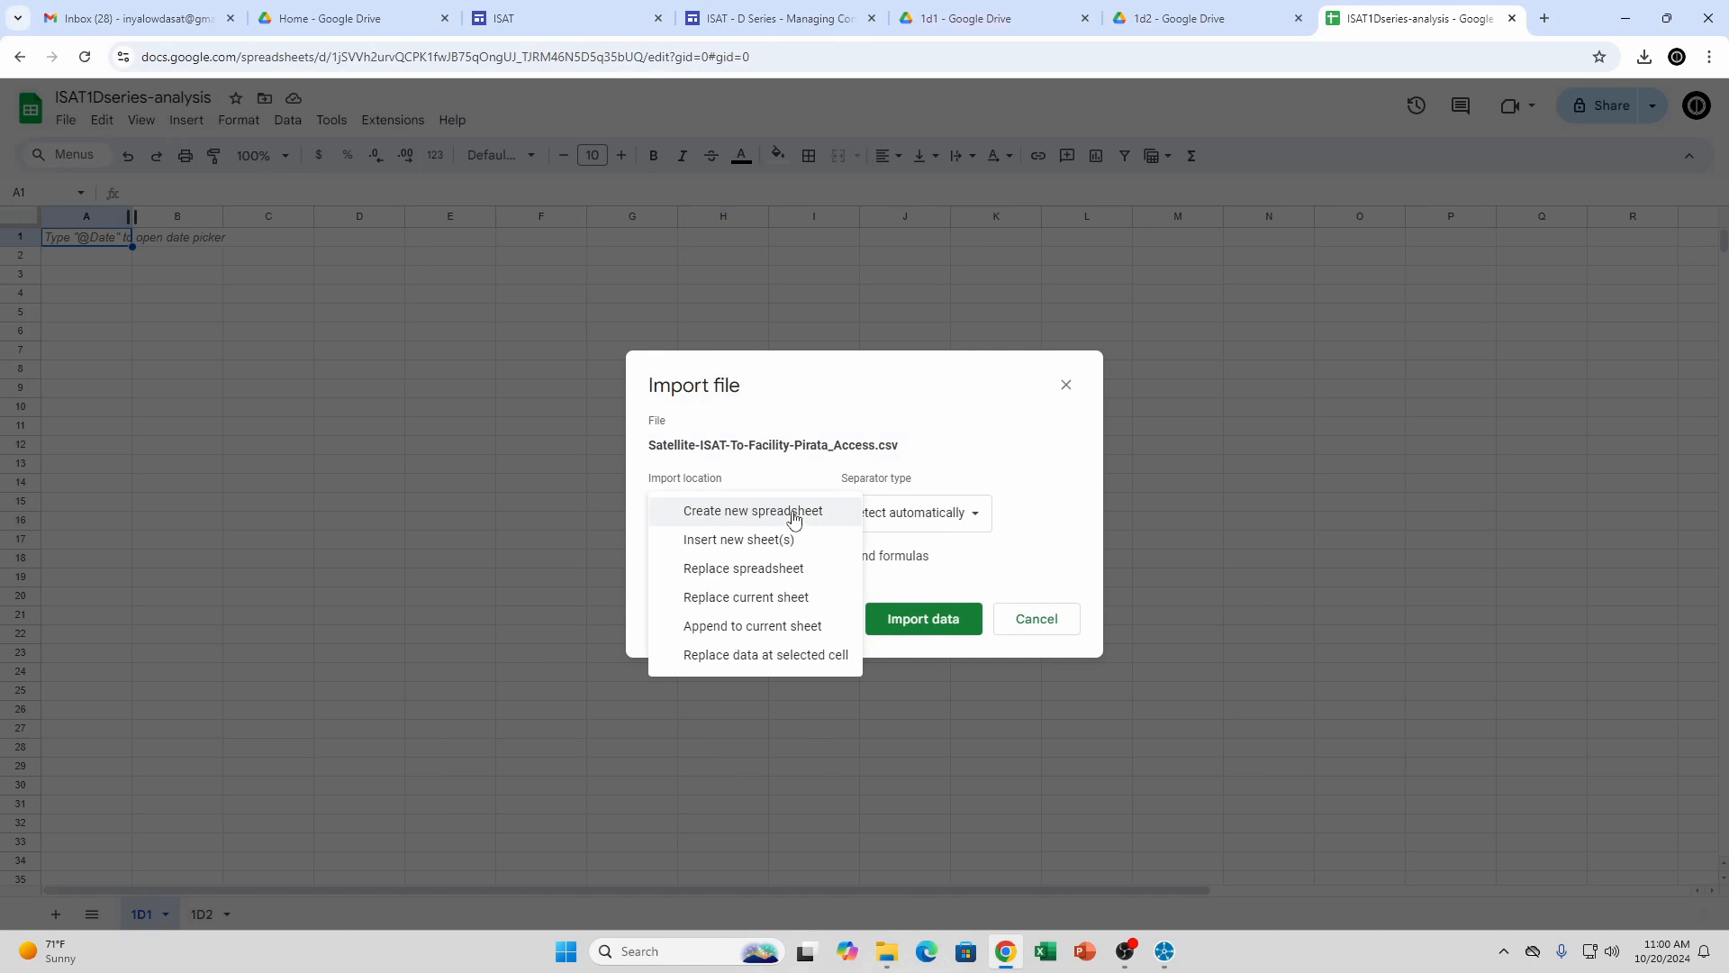
pyautogui.click(786, 605)
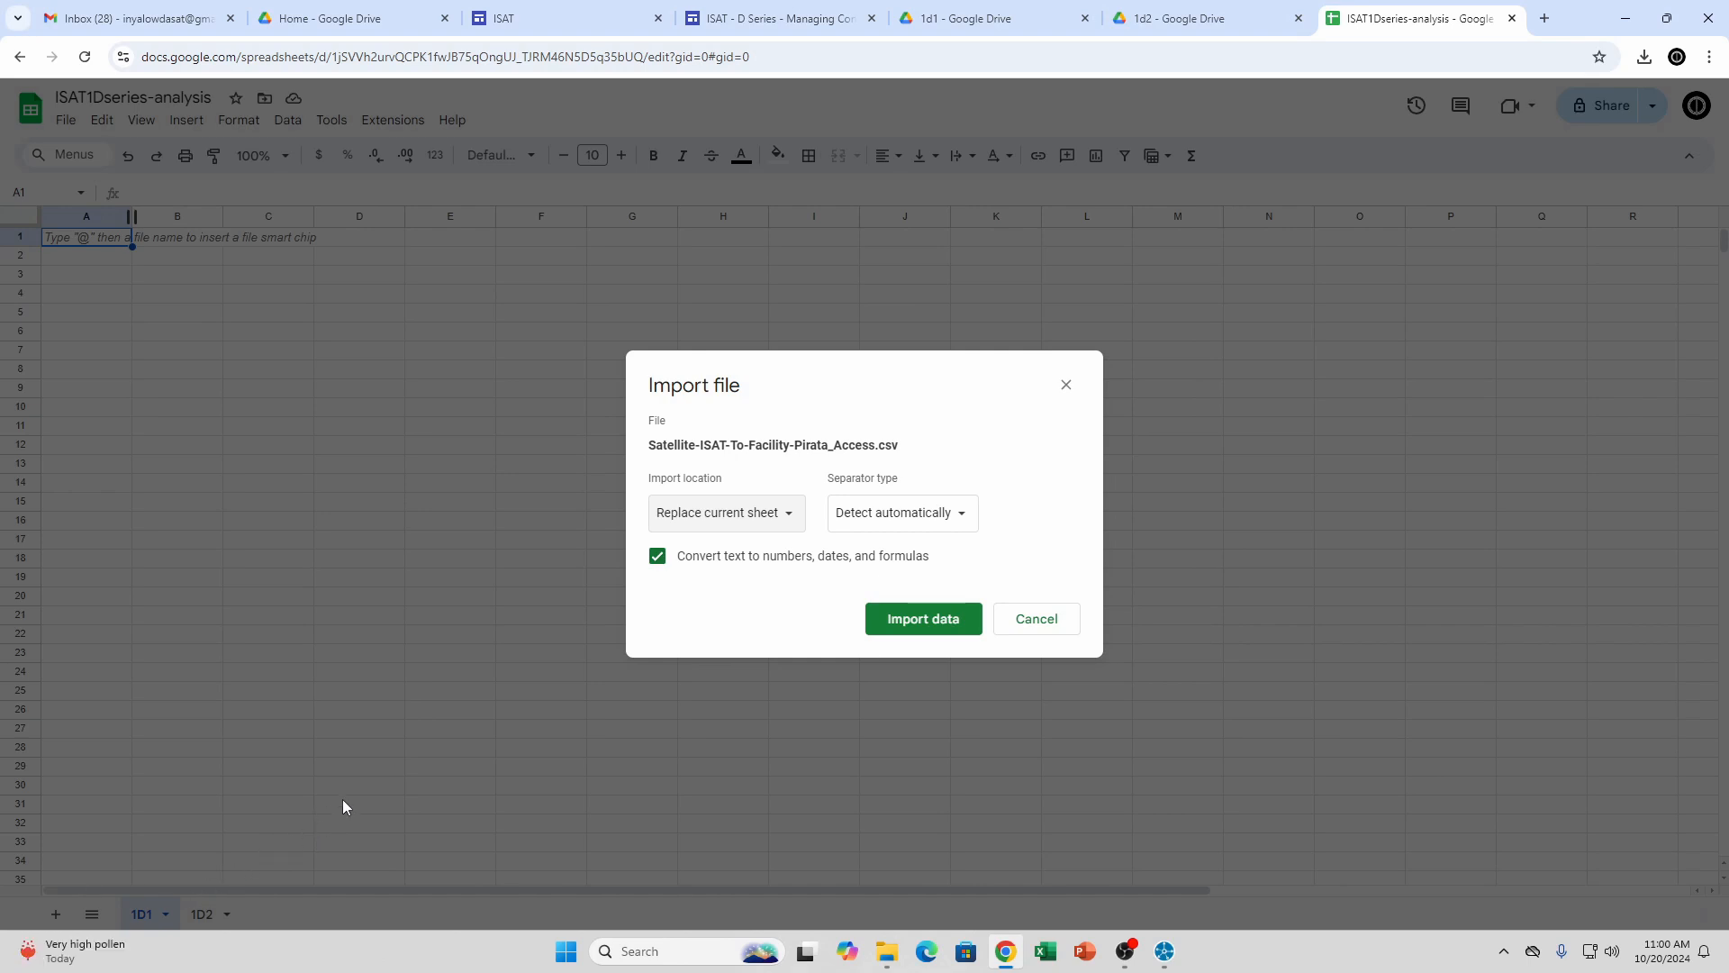
pyautogui.click(963, 526)
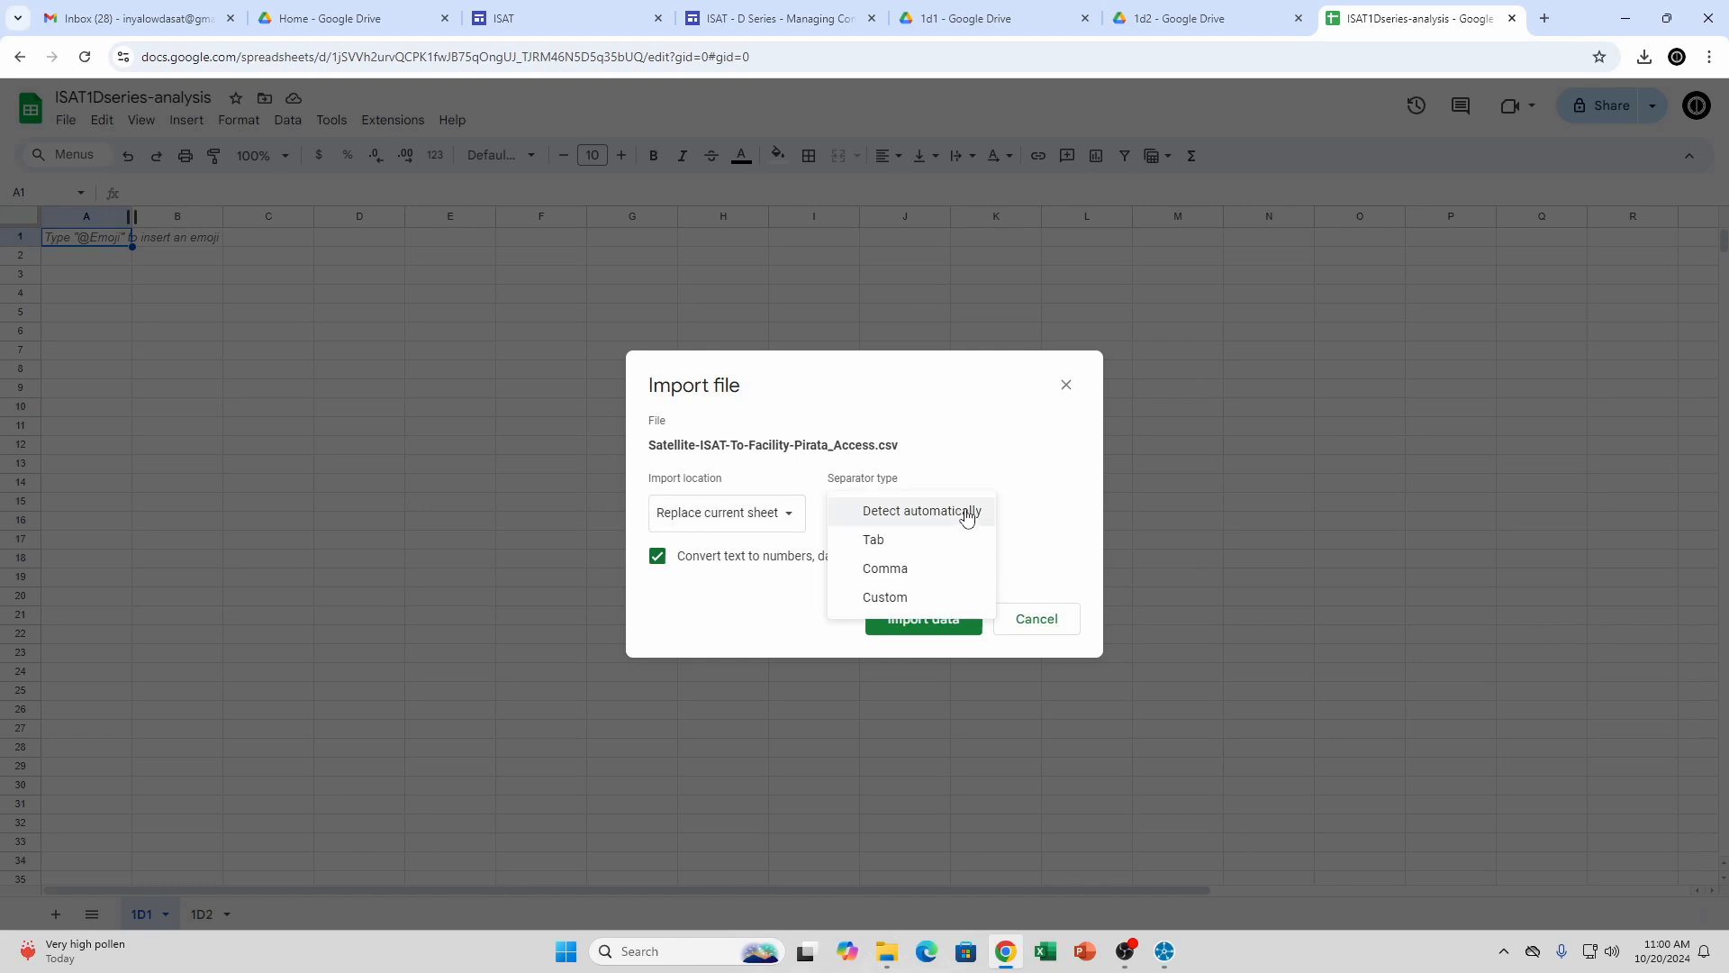
pyautogui.click(967, 514)
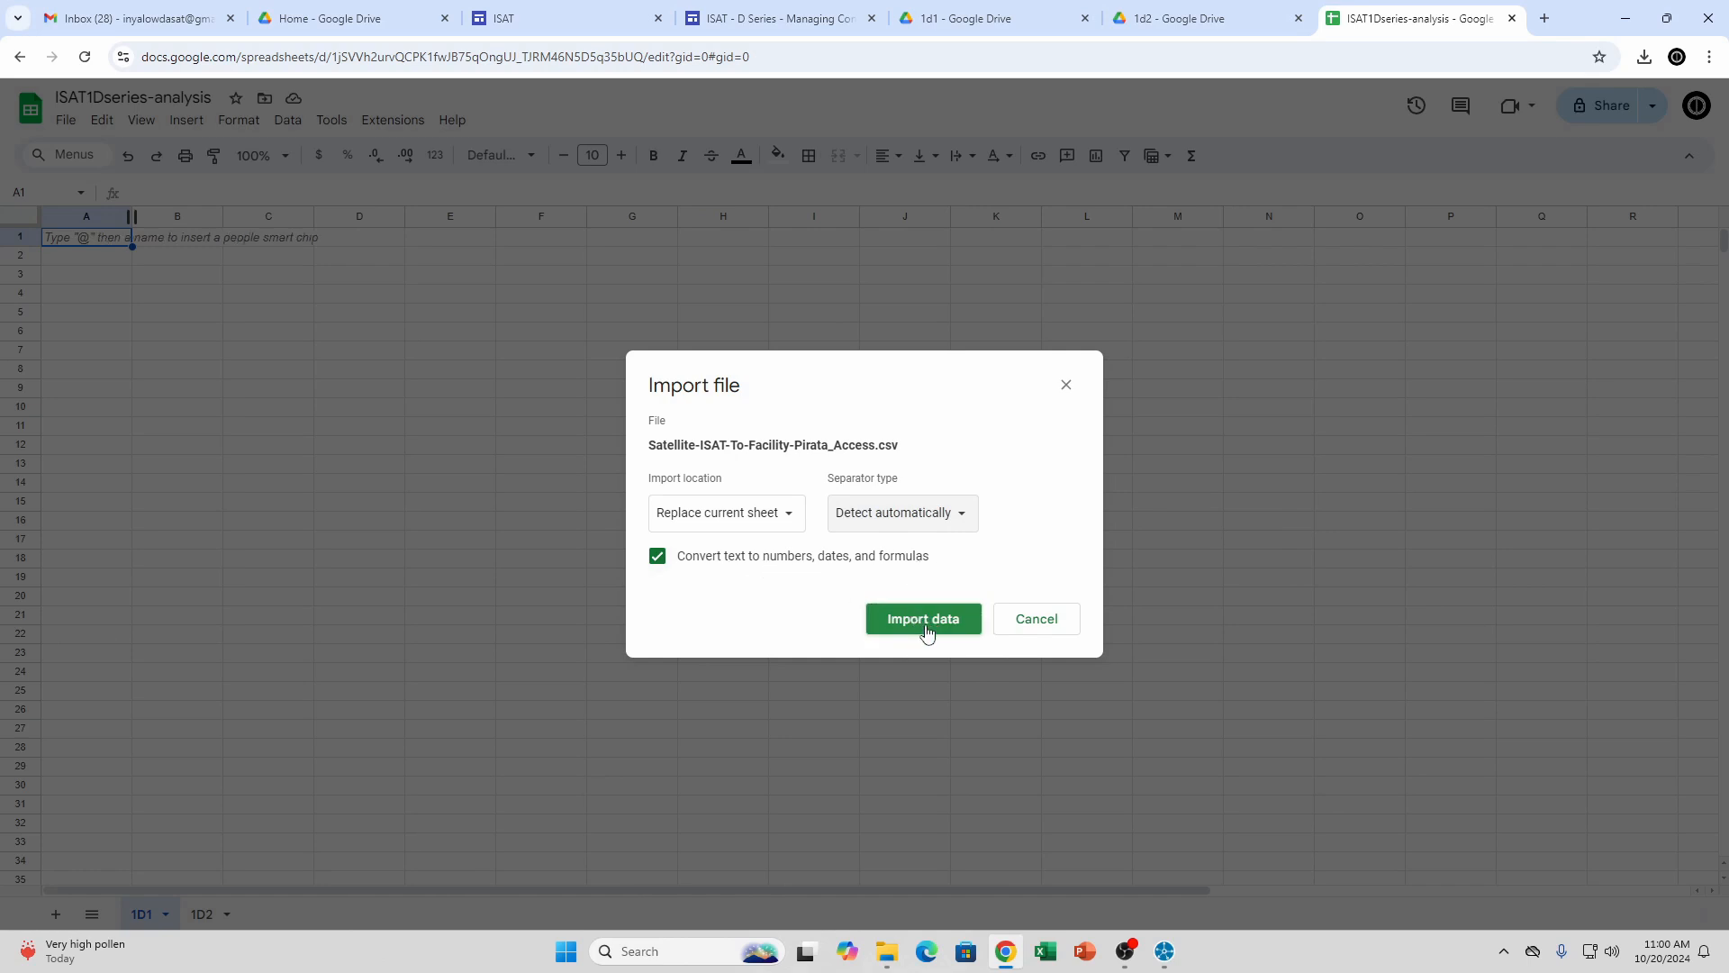
pyautogui.click(775, 513)
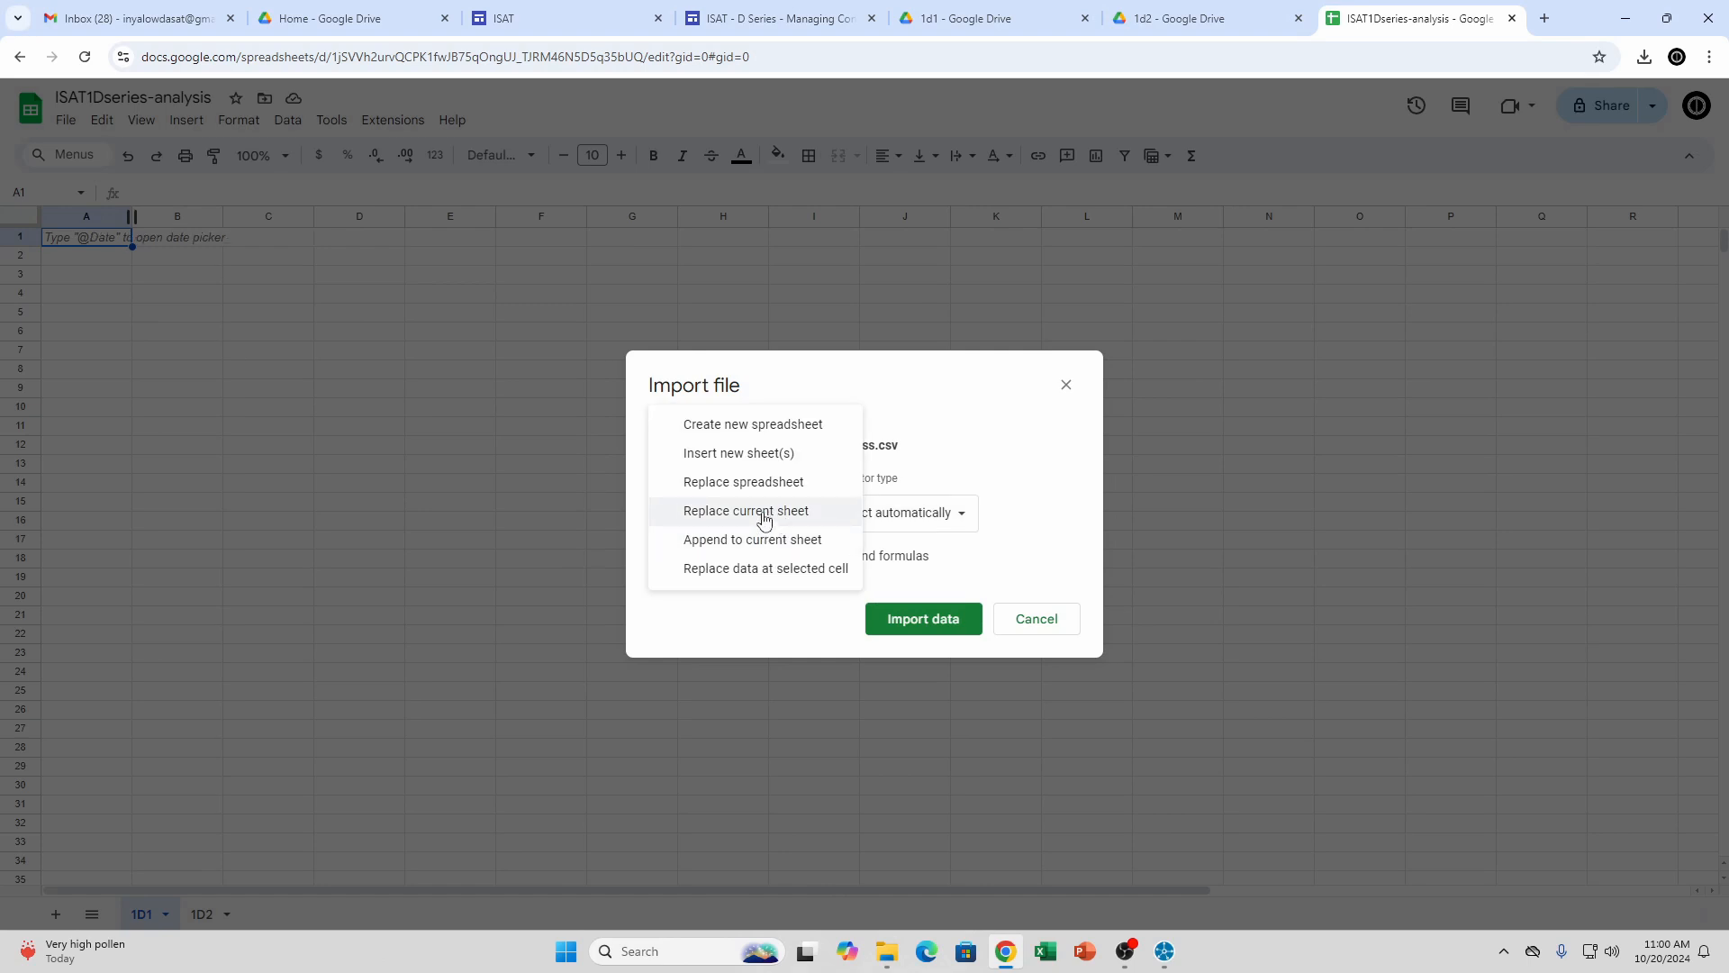
pyautogui.click(759, 513)
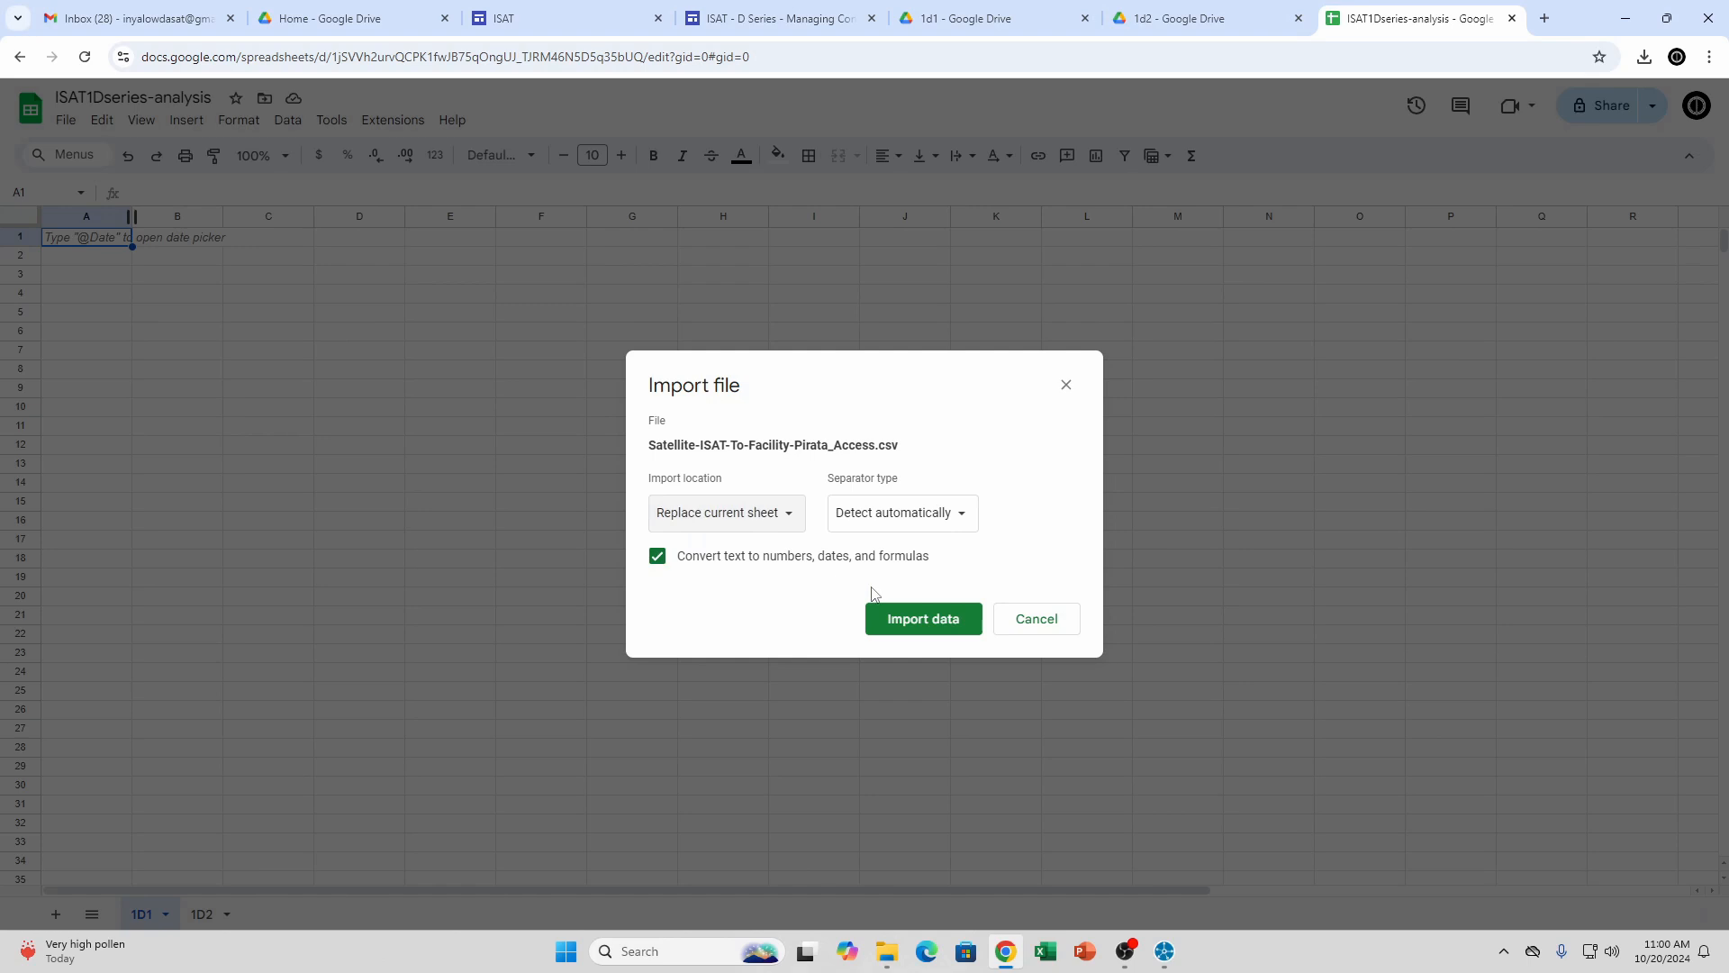
pyautogui.click(926, 629)
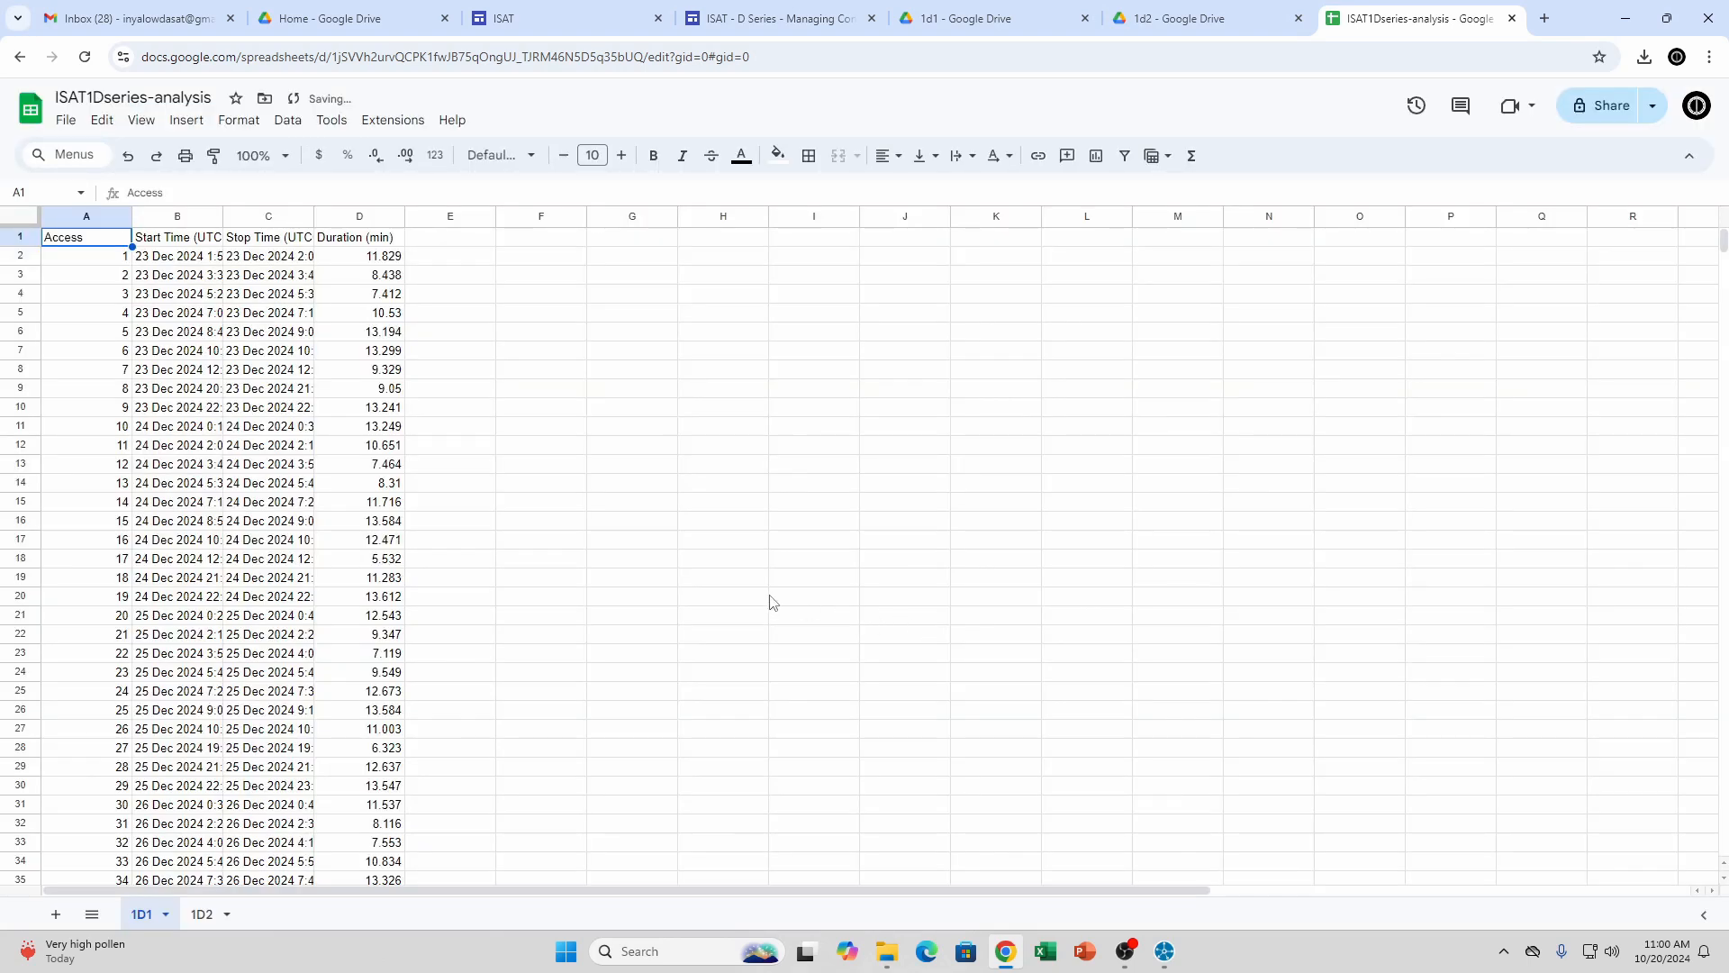
# Examine the imported access rows and the global statistics at the end of sheet 1D1
pyautogui.click(119, 294)
pyautogui.scroll(-10, 130, 292)
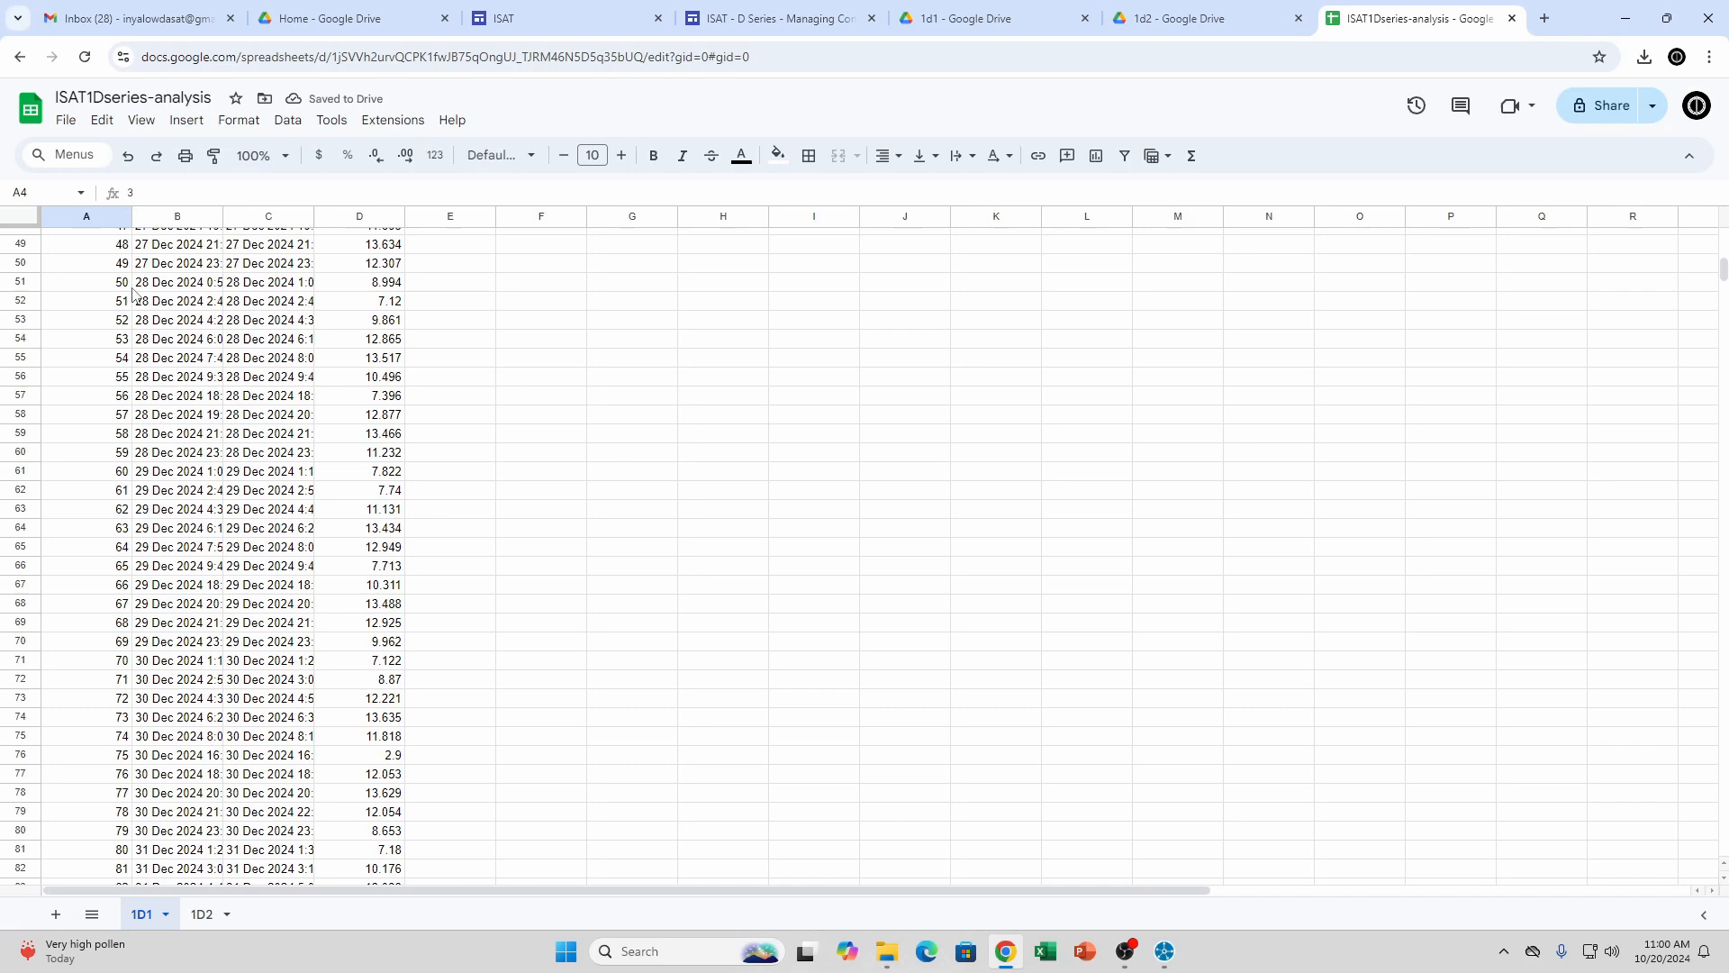
pyautogui.scroll(-15, 133, 293)
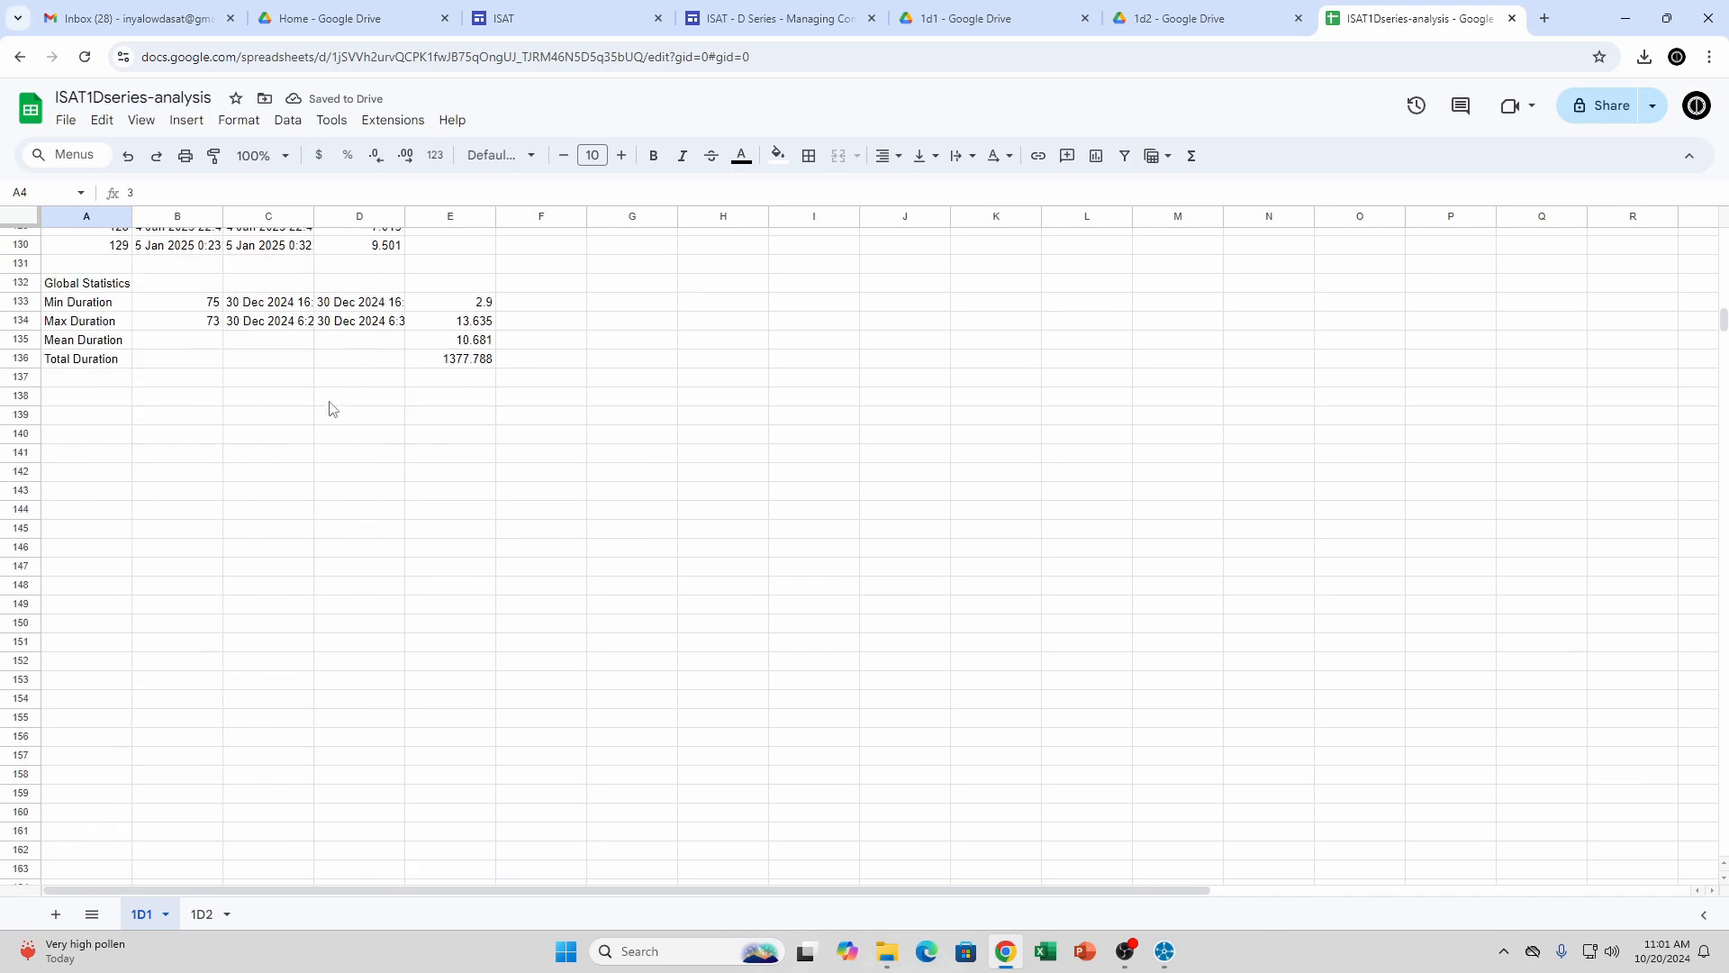
# Add the header "duration (min)" in cell F1 of sheet 1D1
pyautogui.scroll(20, 387, 397)
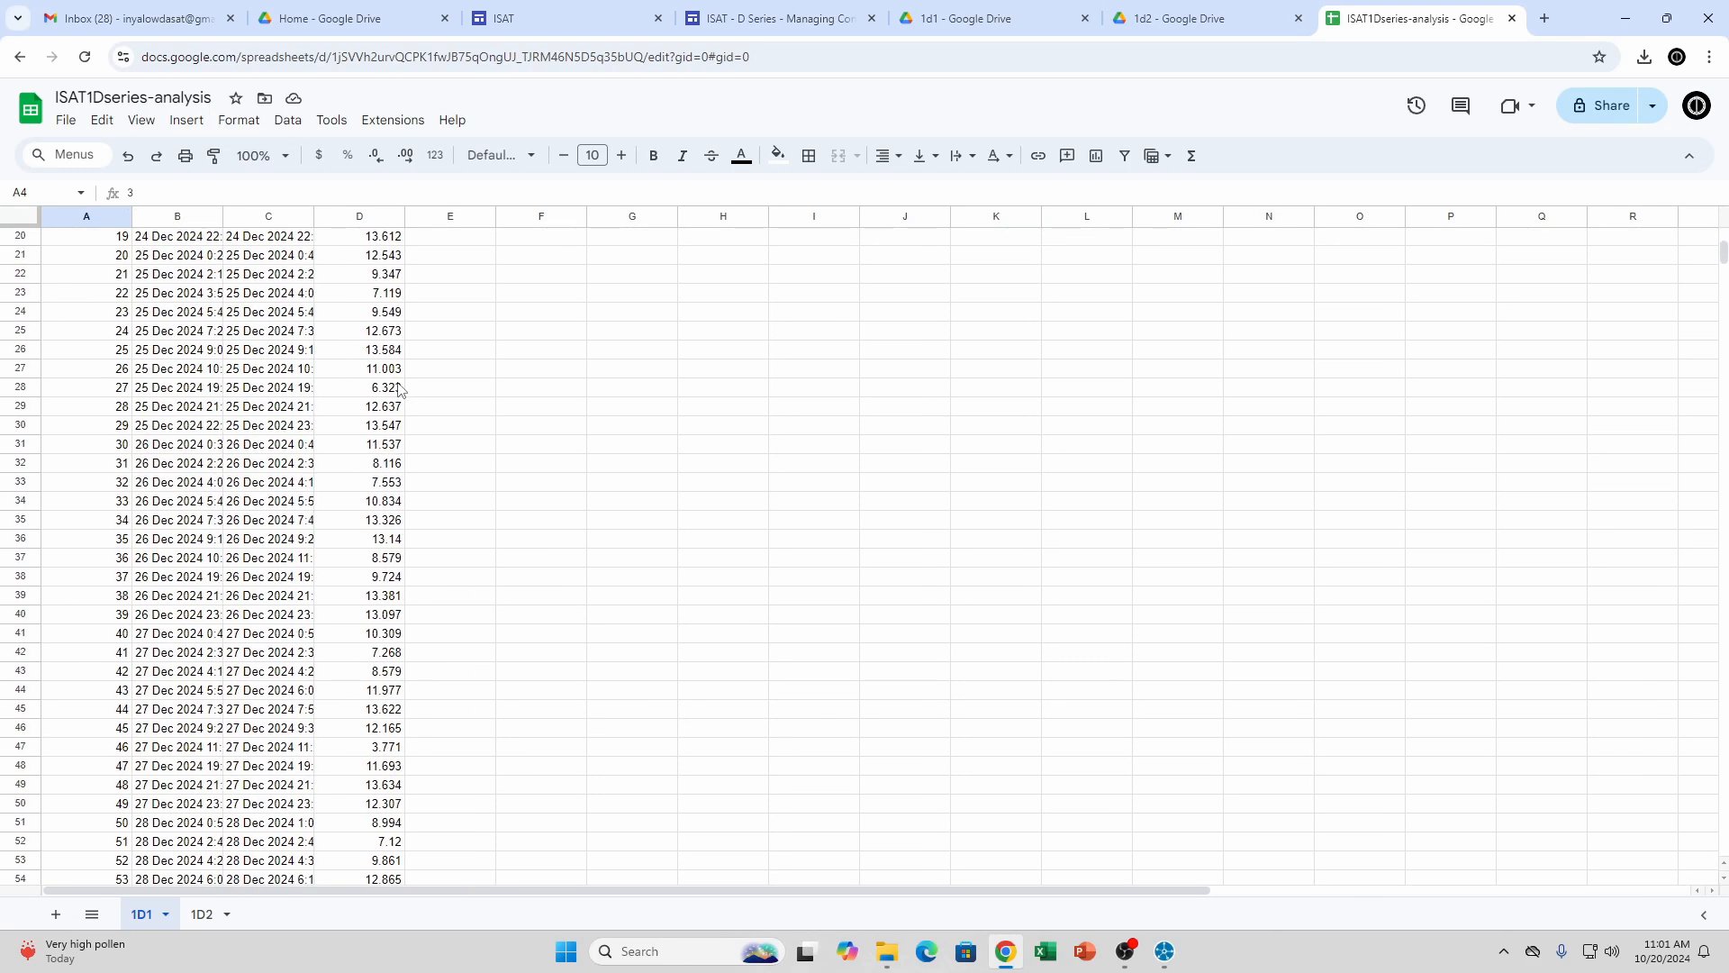
pyautogui.scroll(5, 399, 389)
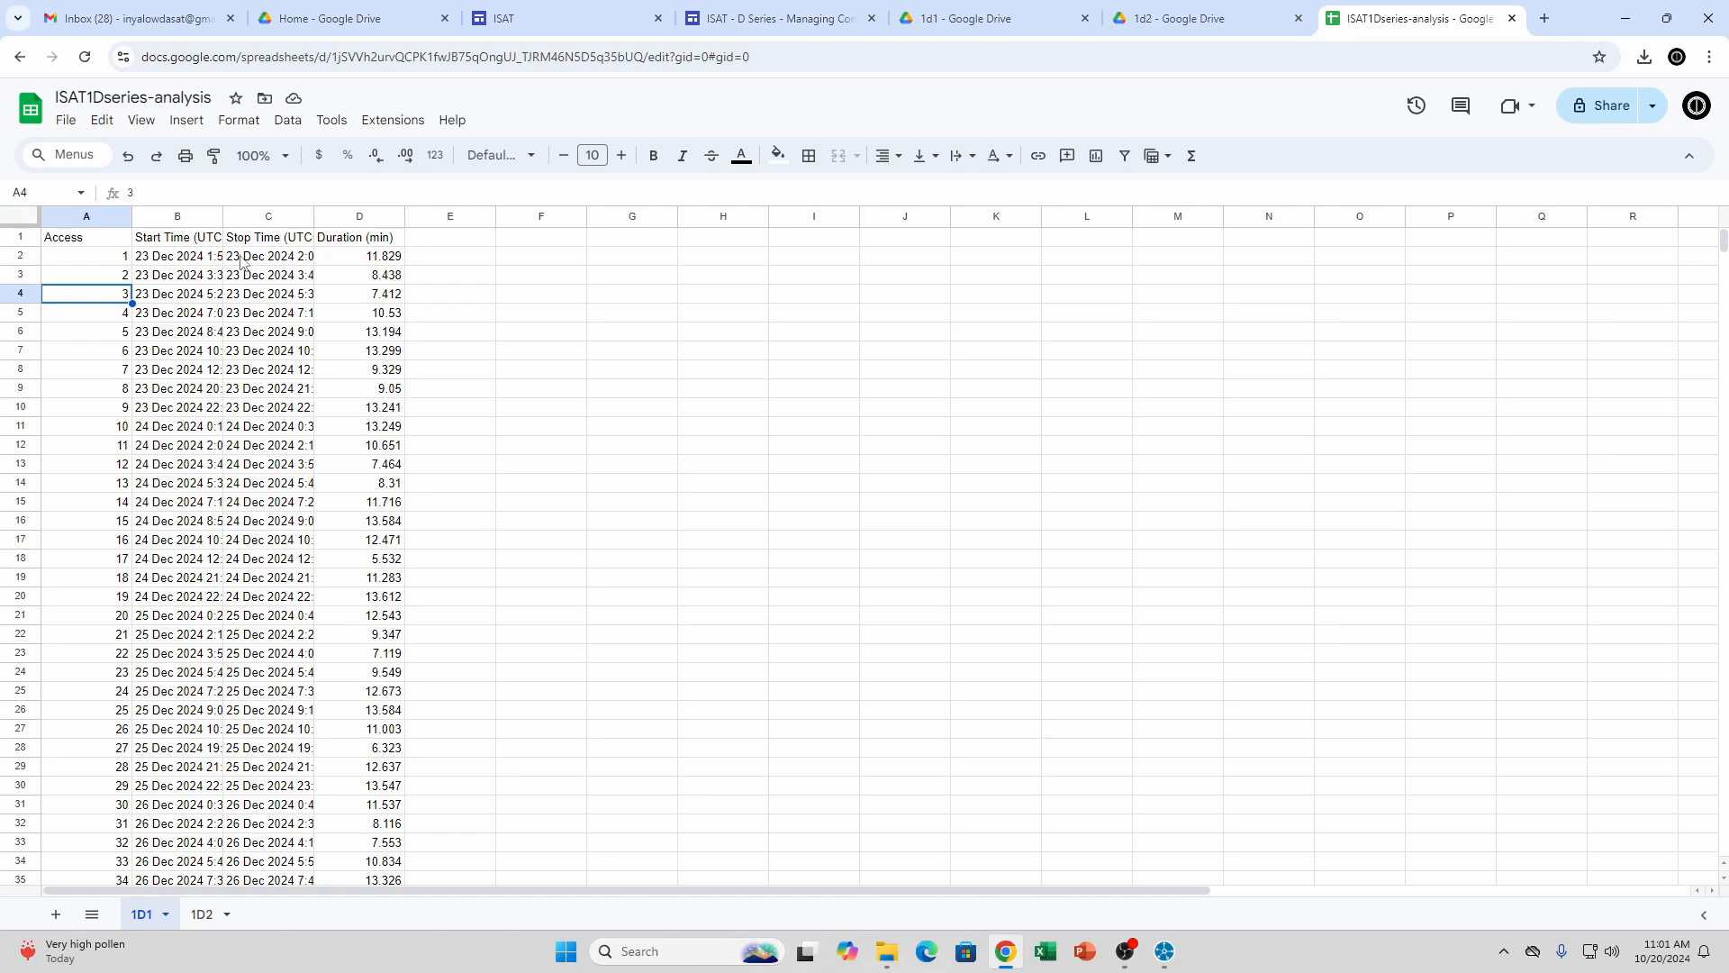
pyautogui.click(556, 244)
pyautogui.write('duratio')
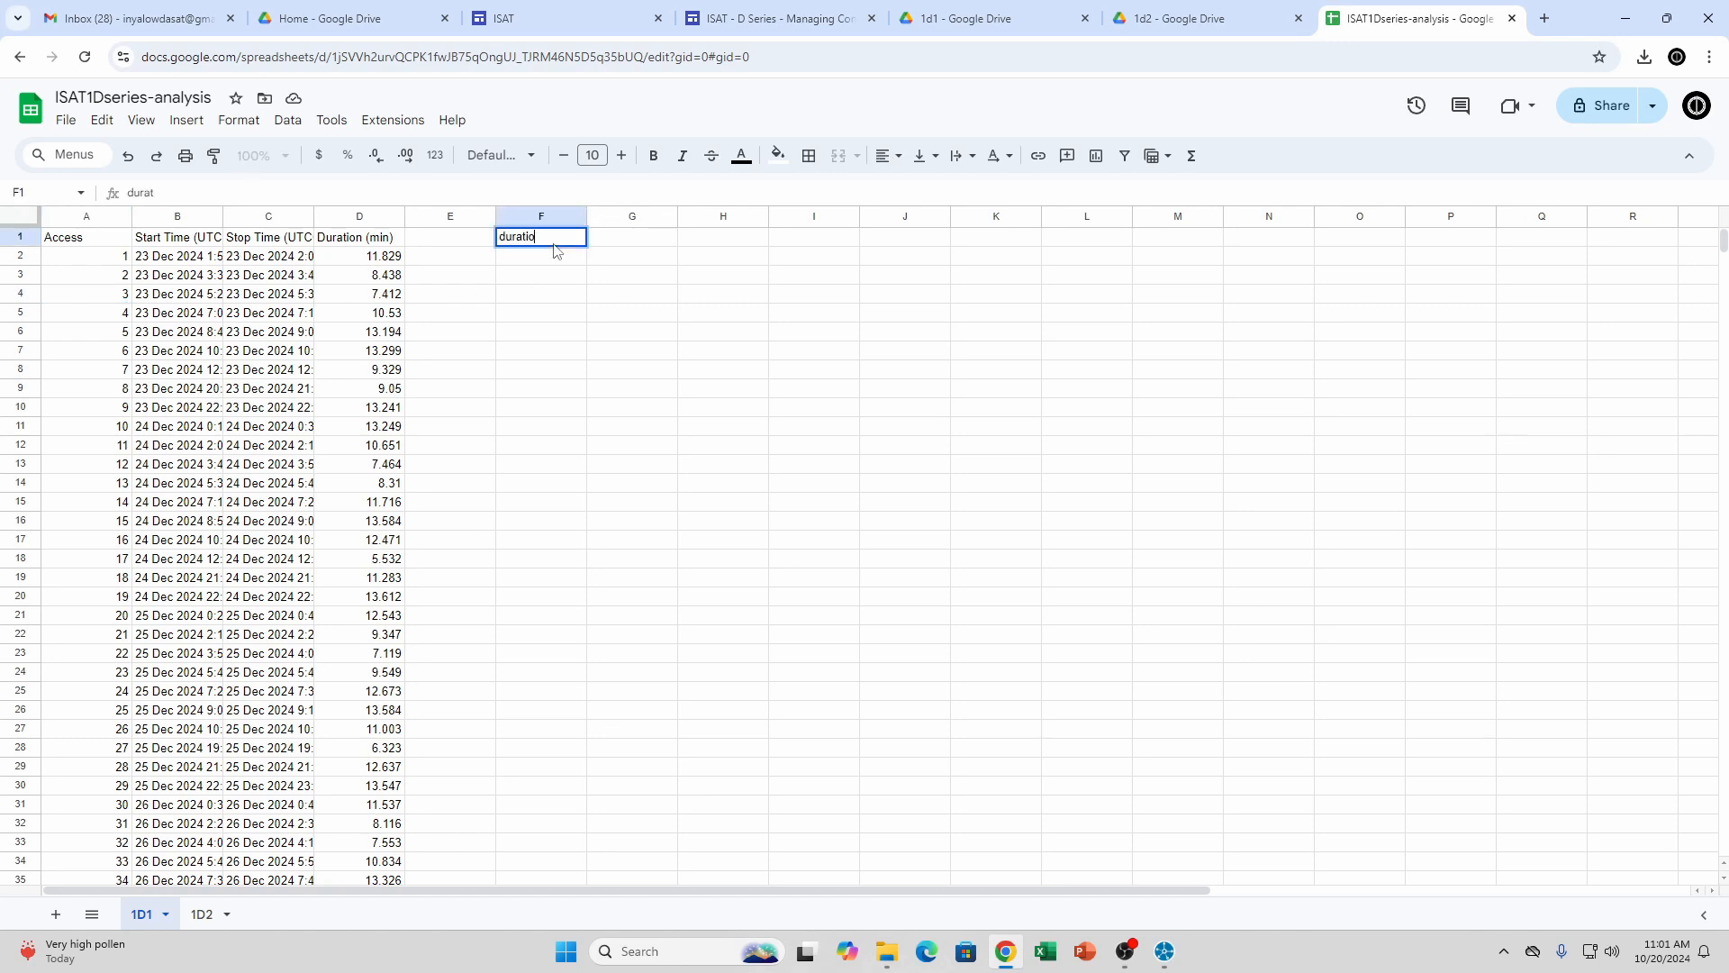
pyautogui.write('n (min)')
pyautogui.press('Return')
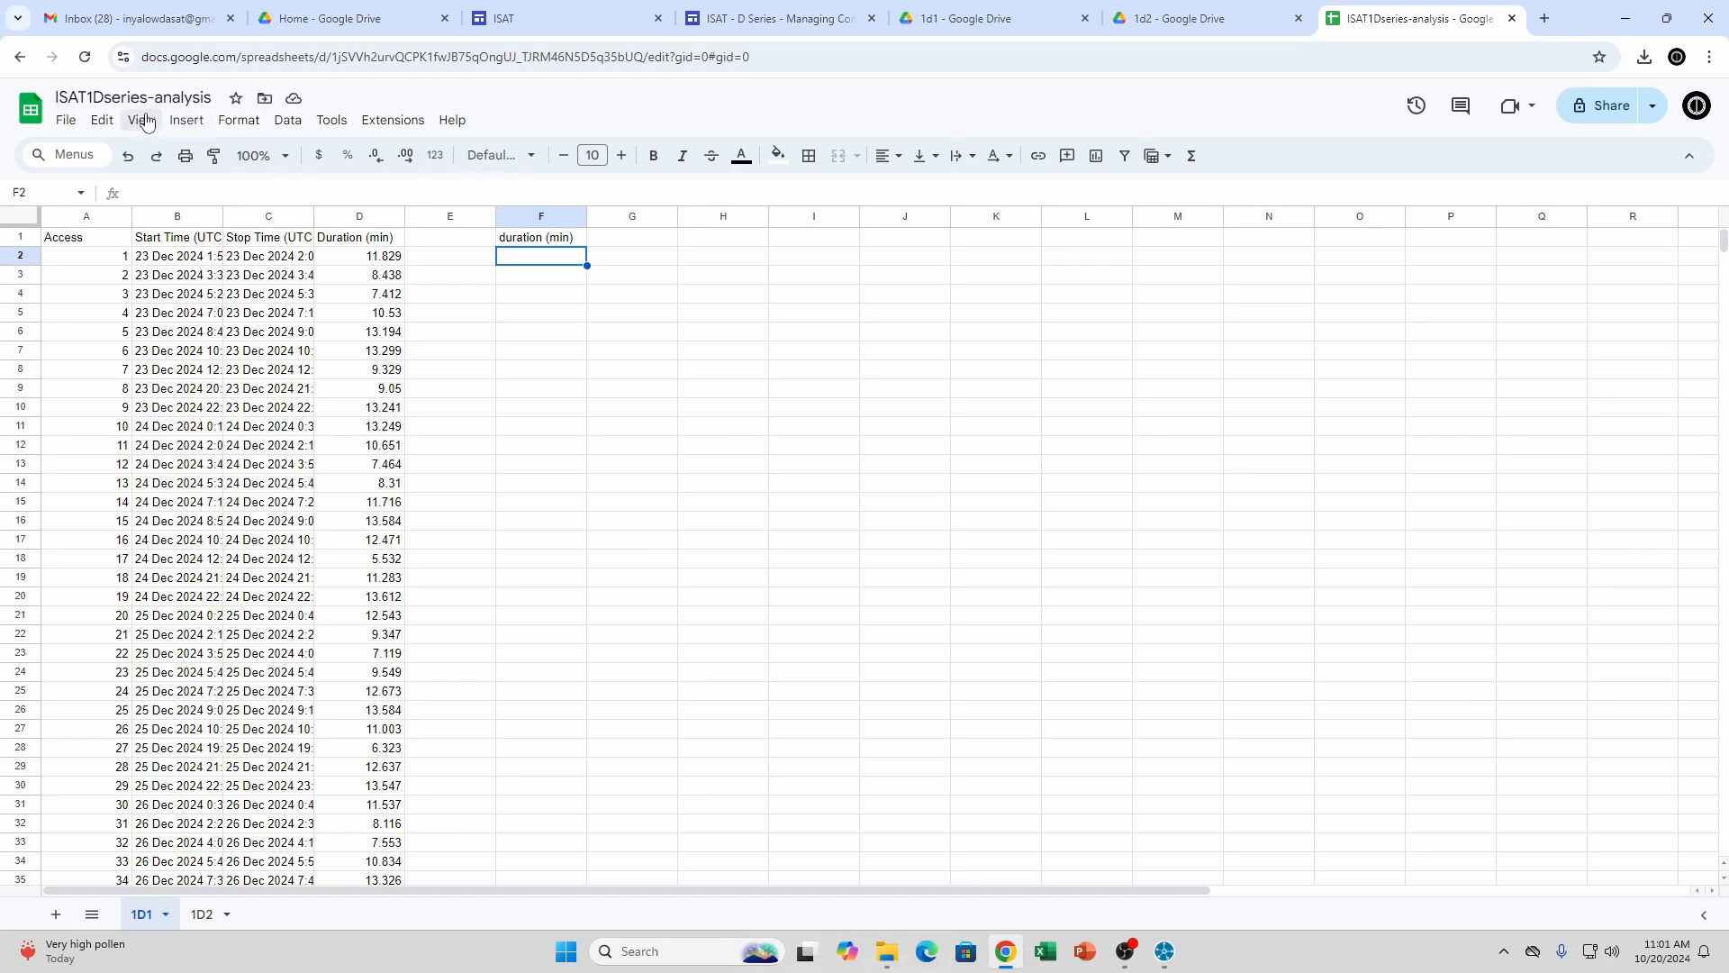
# Enlarge the page display and enter the formula =C2-B2 in cell F2 to subtract the start time from the stop time
pyautogui.hotkey('ctrl', '+')
pyautogui.hotkey('ctrl', '+')
pyautogui.hotkey('ctrl', '+')
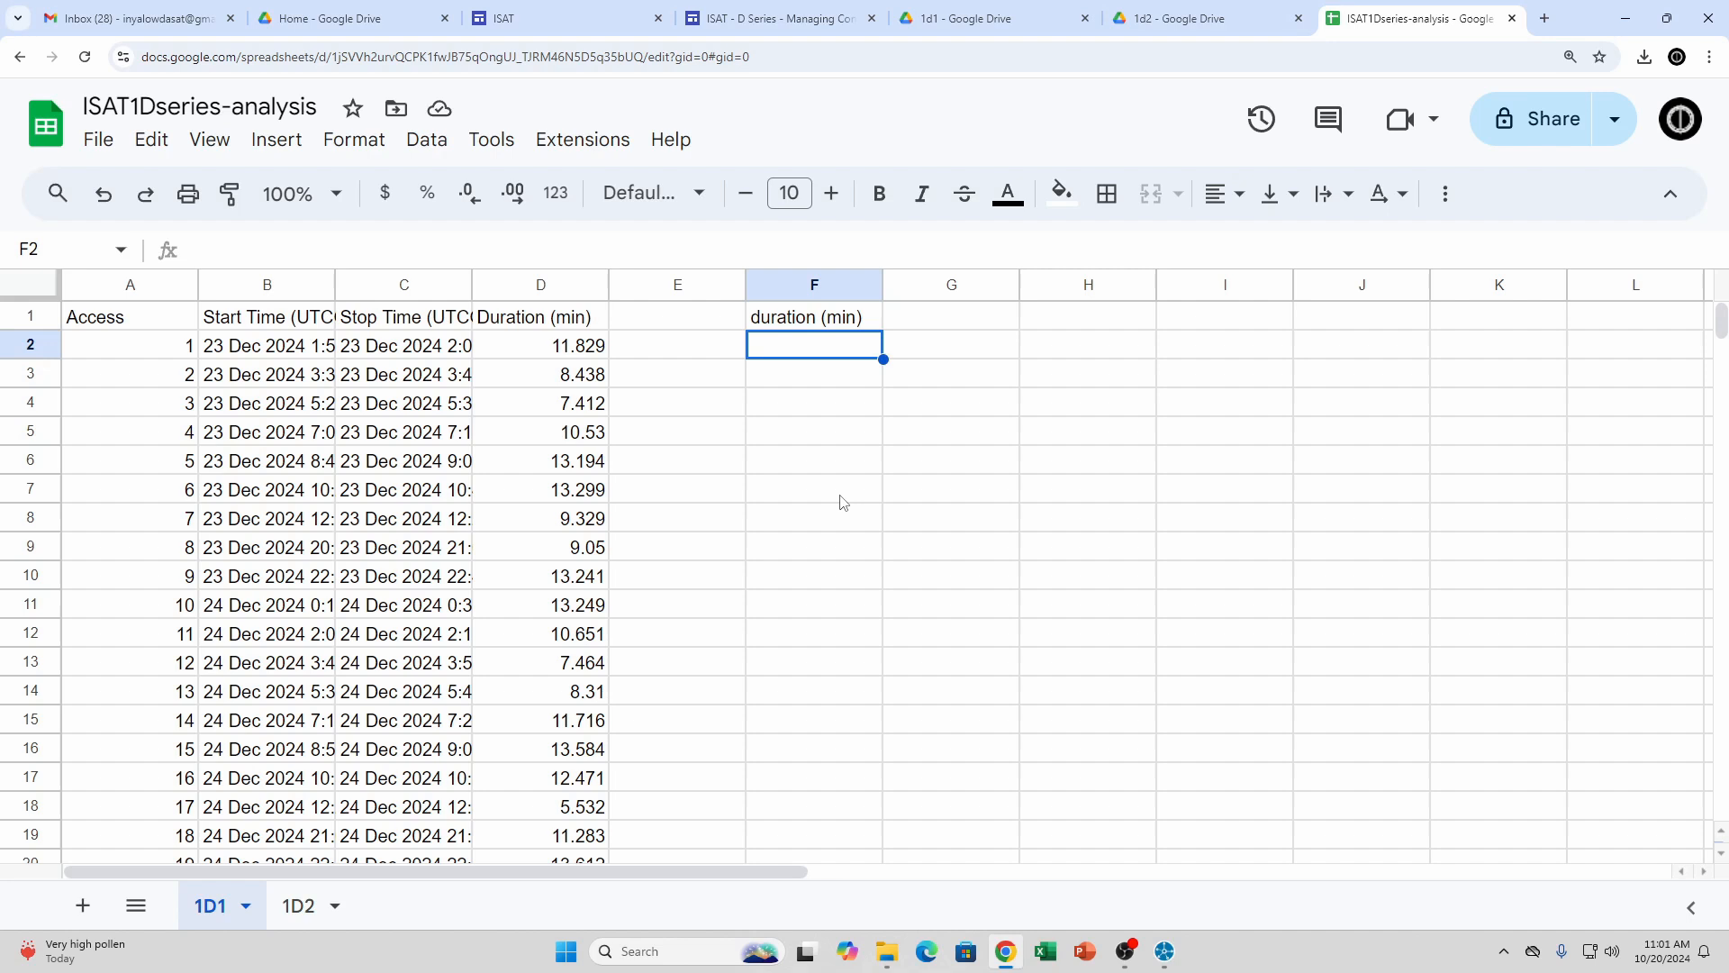
pyautogui.hotkey('ctrl', '+')
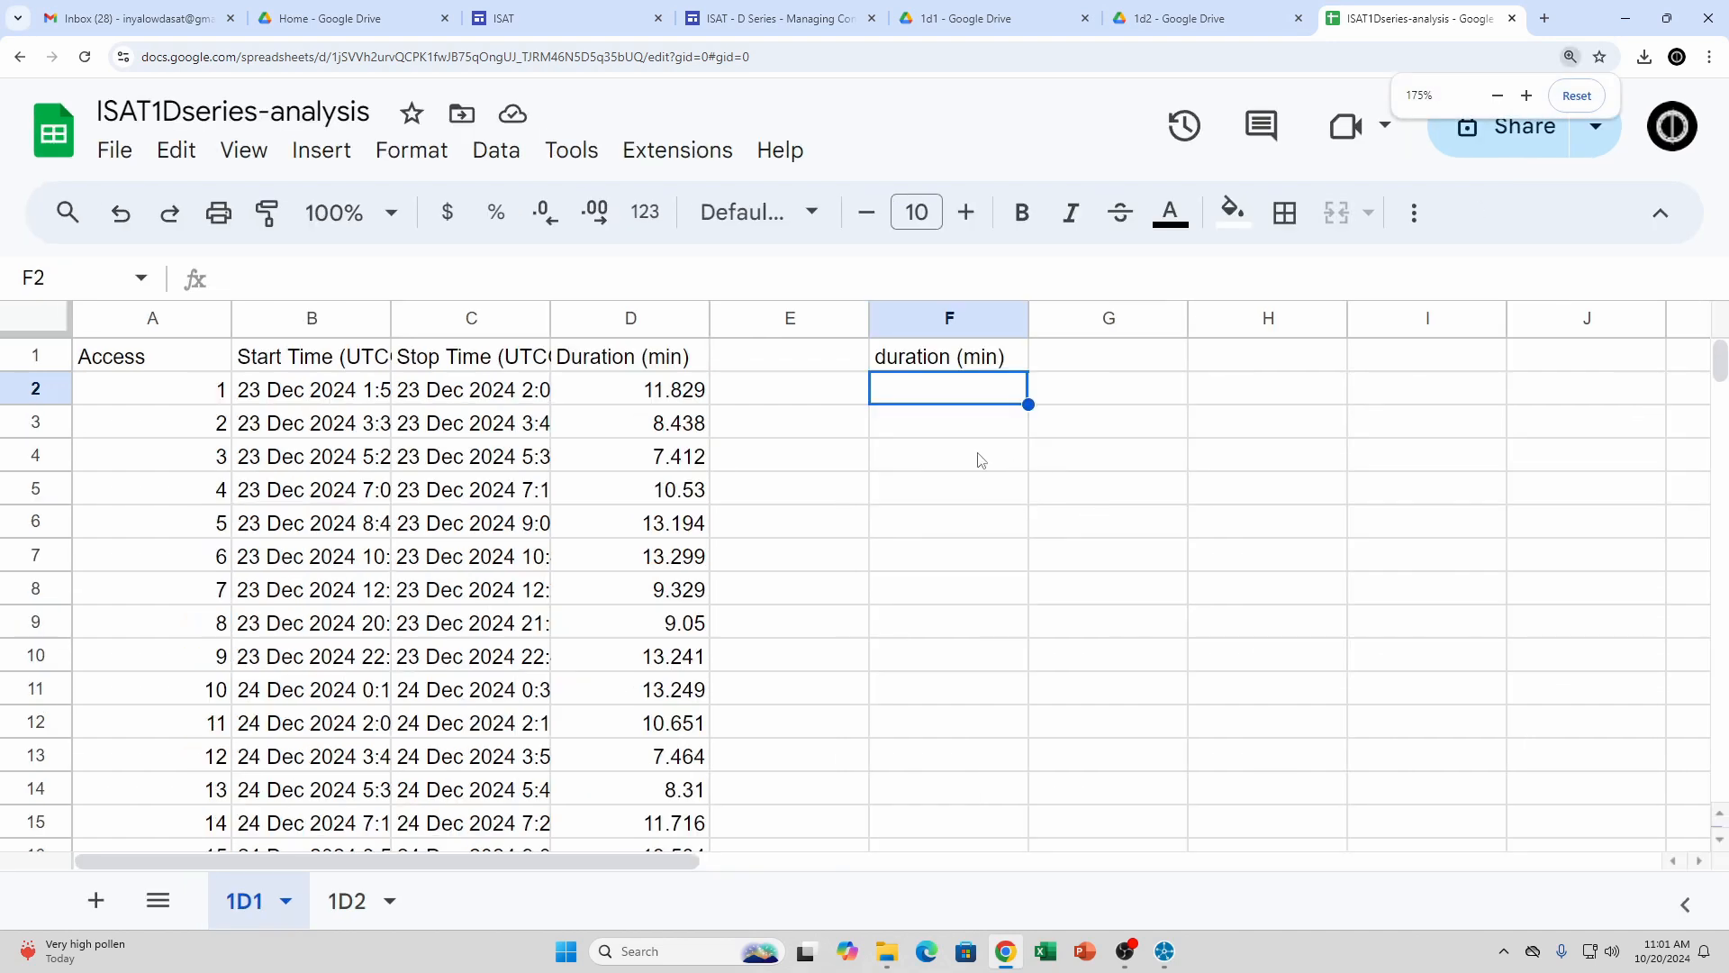
pyautogui.write('=')
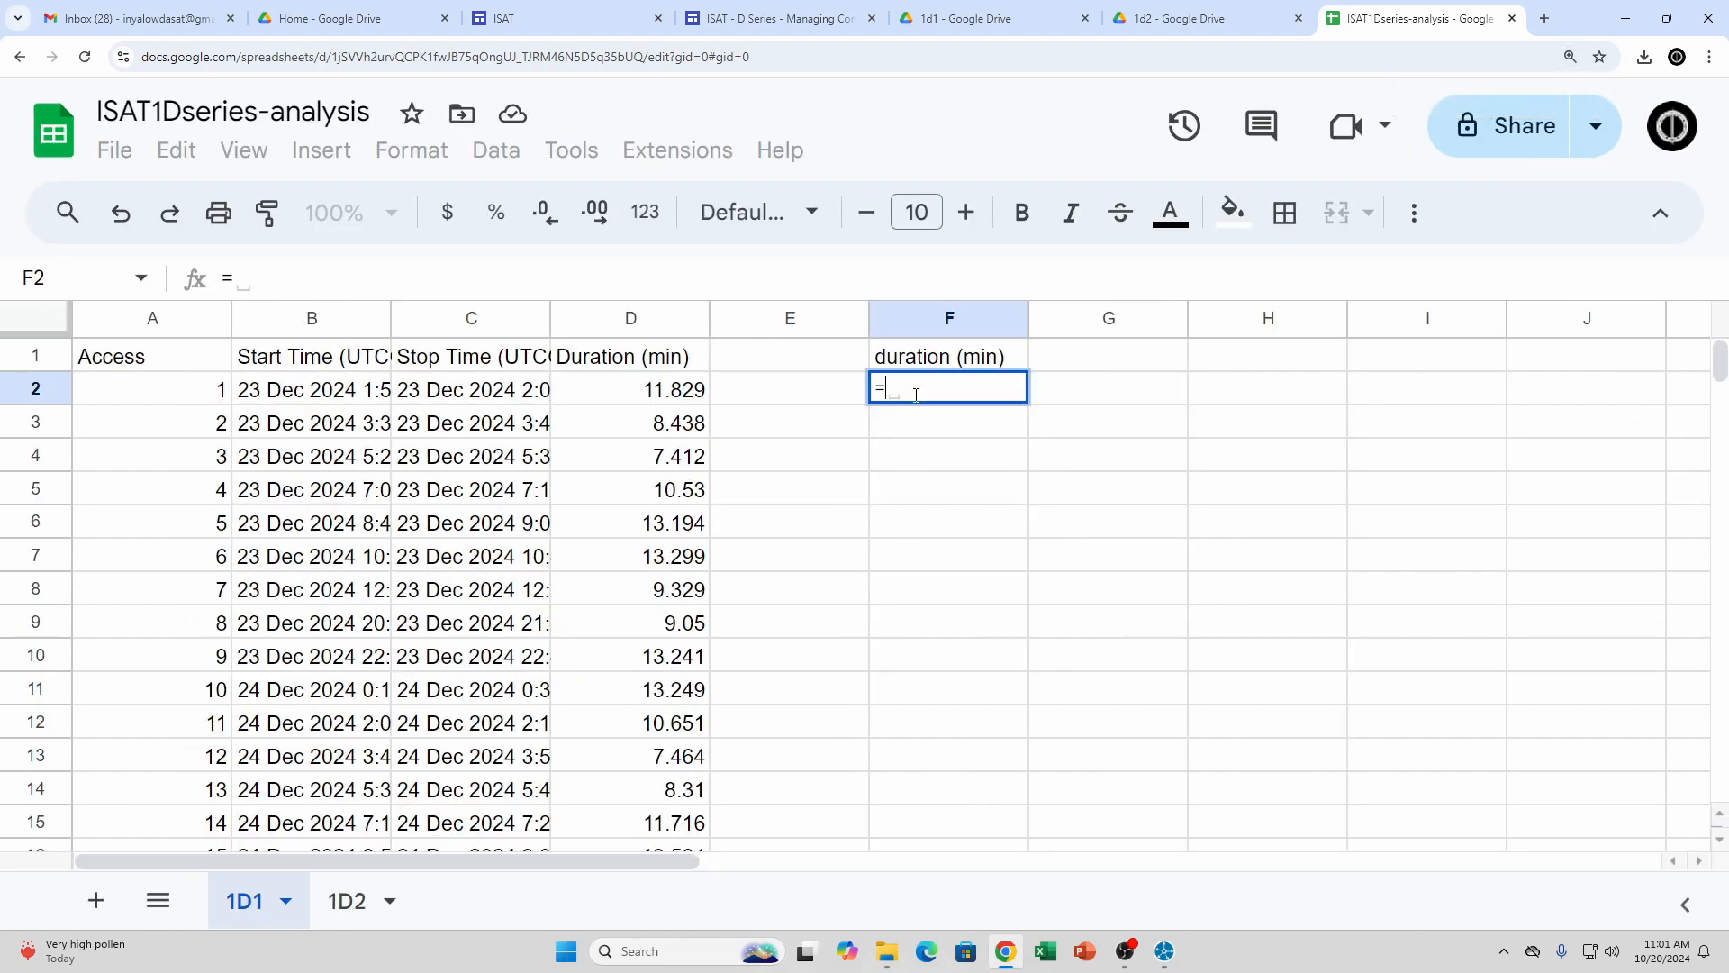
pyautogui.click(484, 393)
pyautogui.write('-')
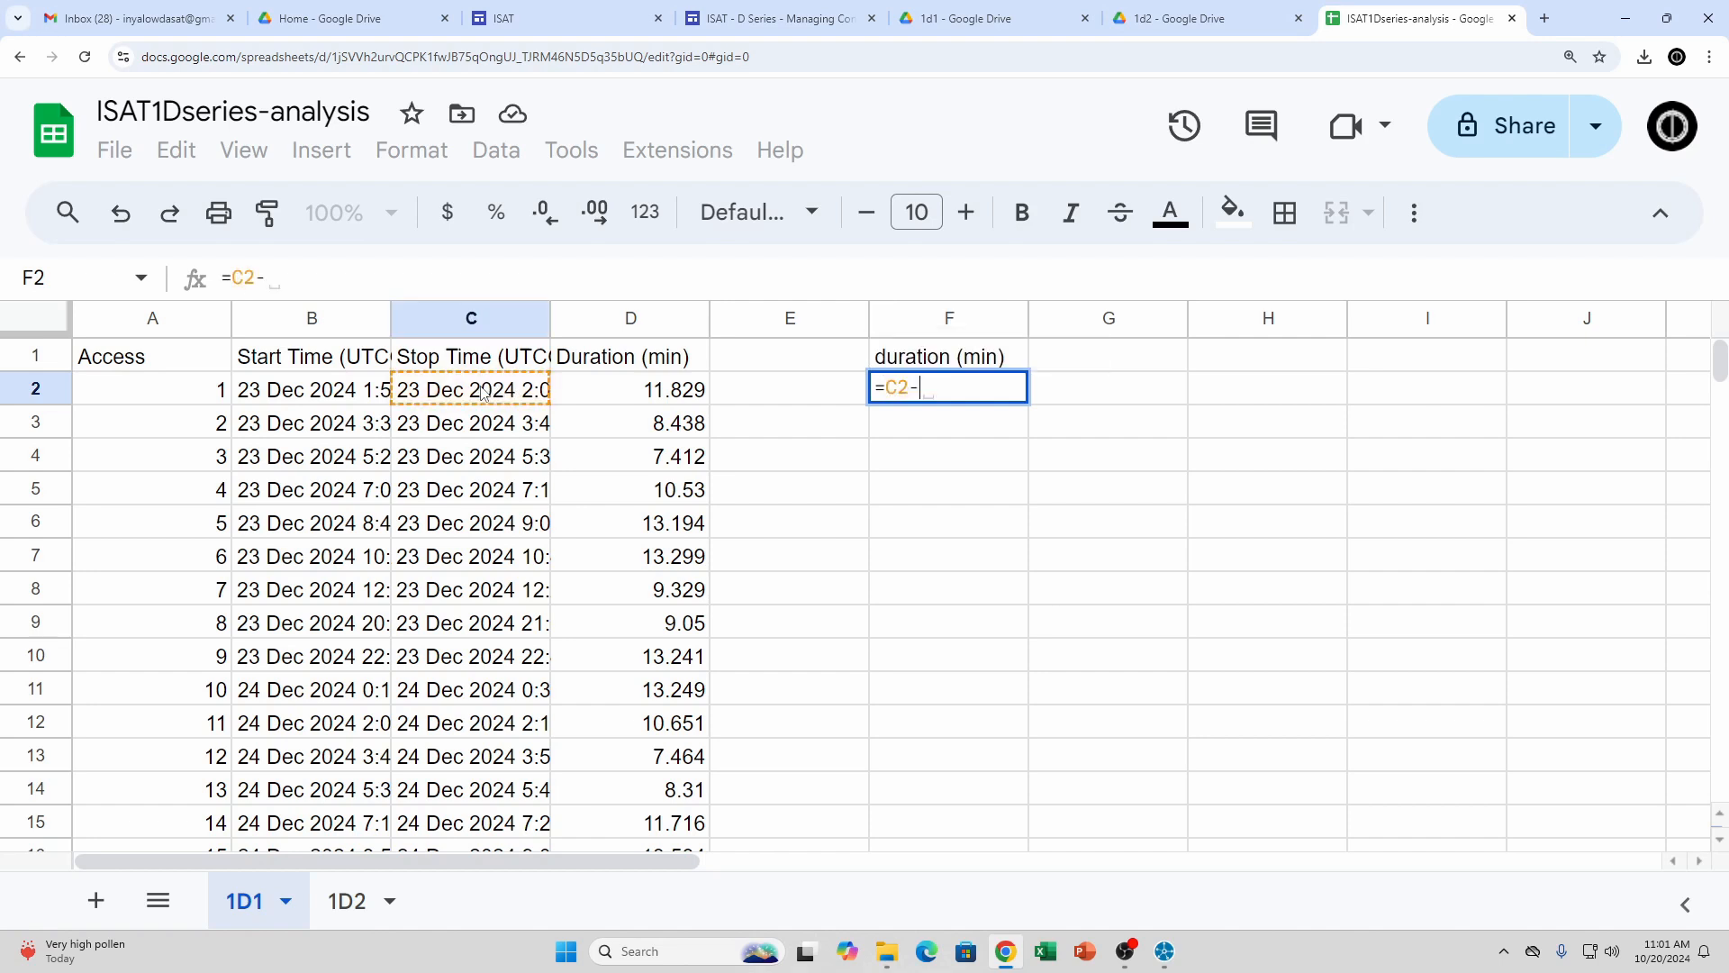
pyautogui.click(346, 395)
pyautogui.press('Return')
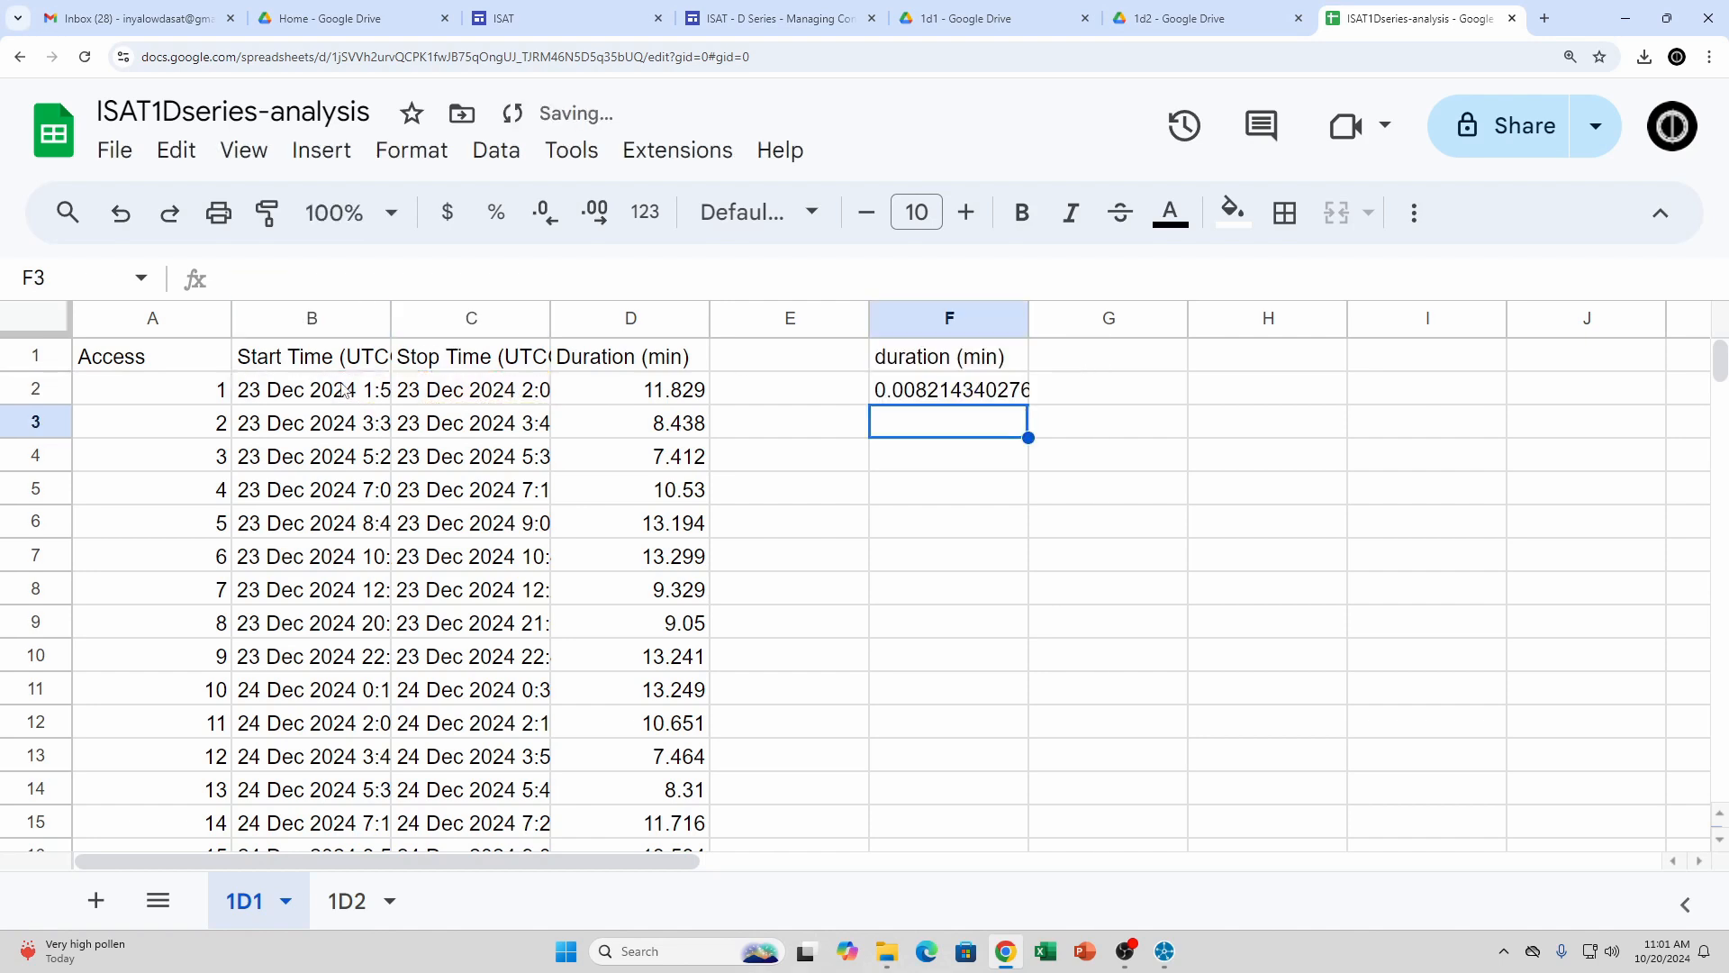
# Check the start and stop times in row 2, and convert the F2 result to hours with =(C2-B2)*24
pyautogui.press('Up')
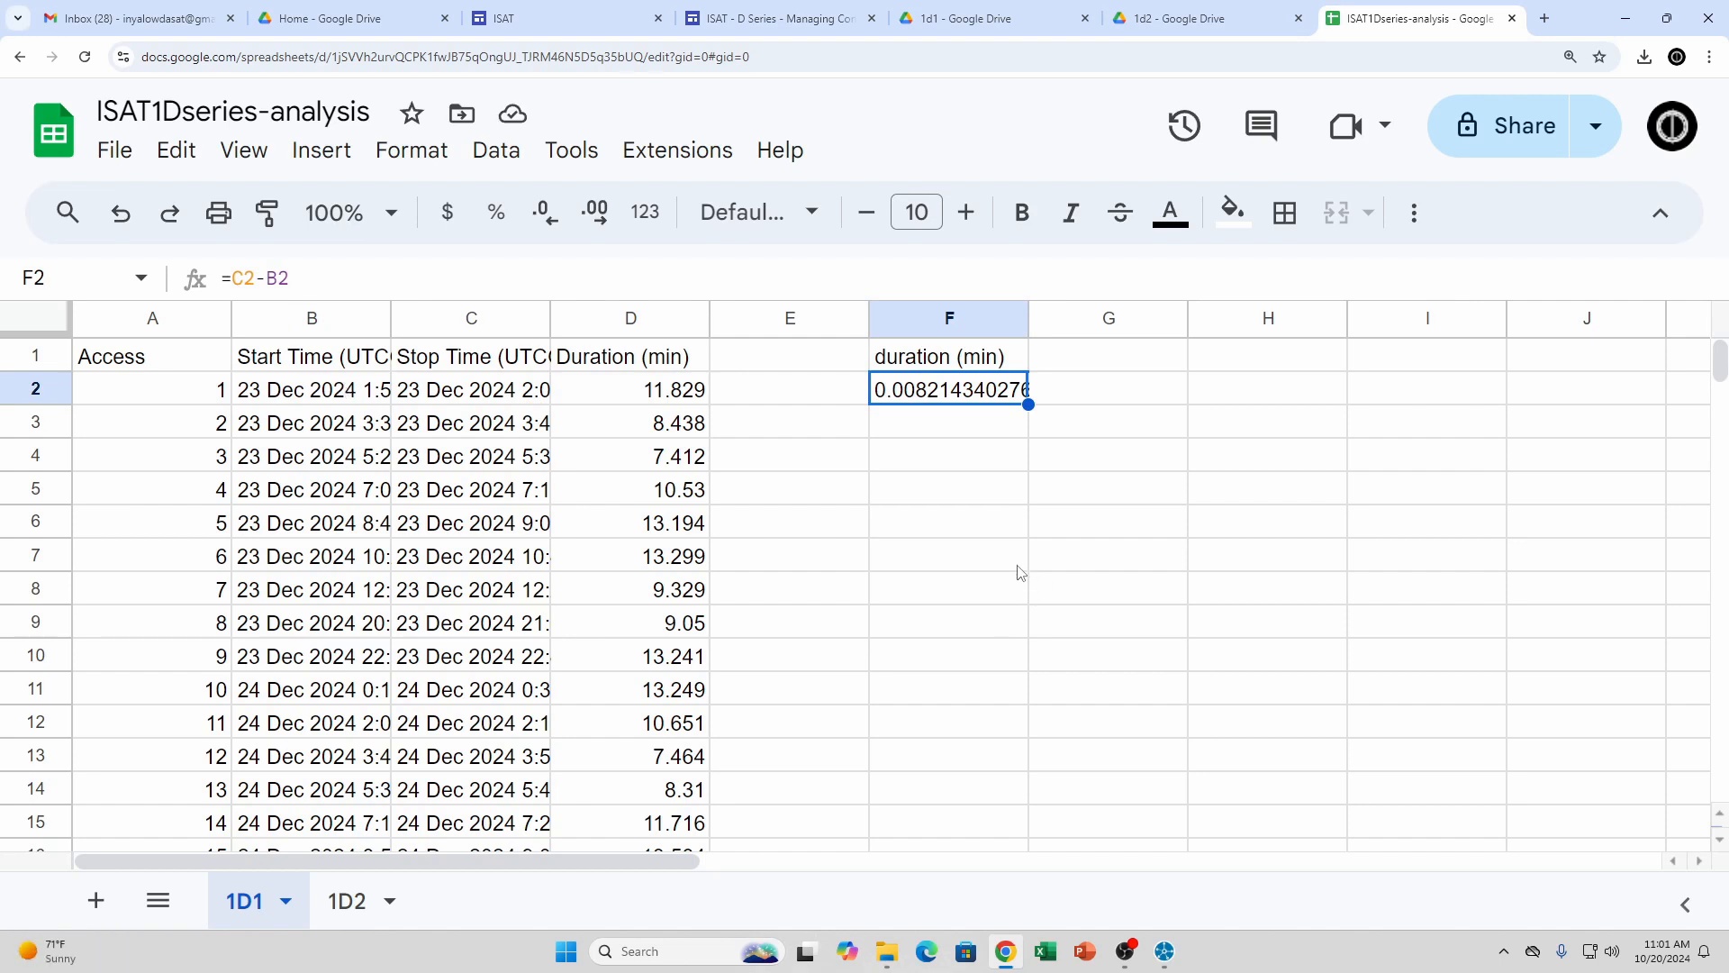
pyautogui.click(495, 397)
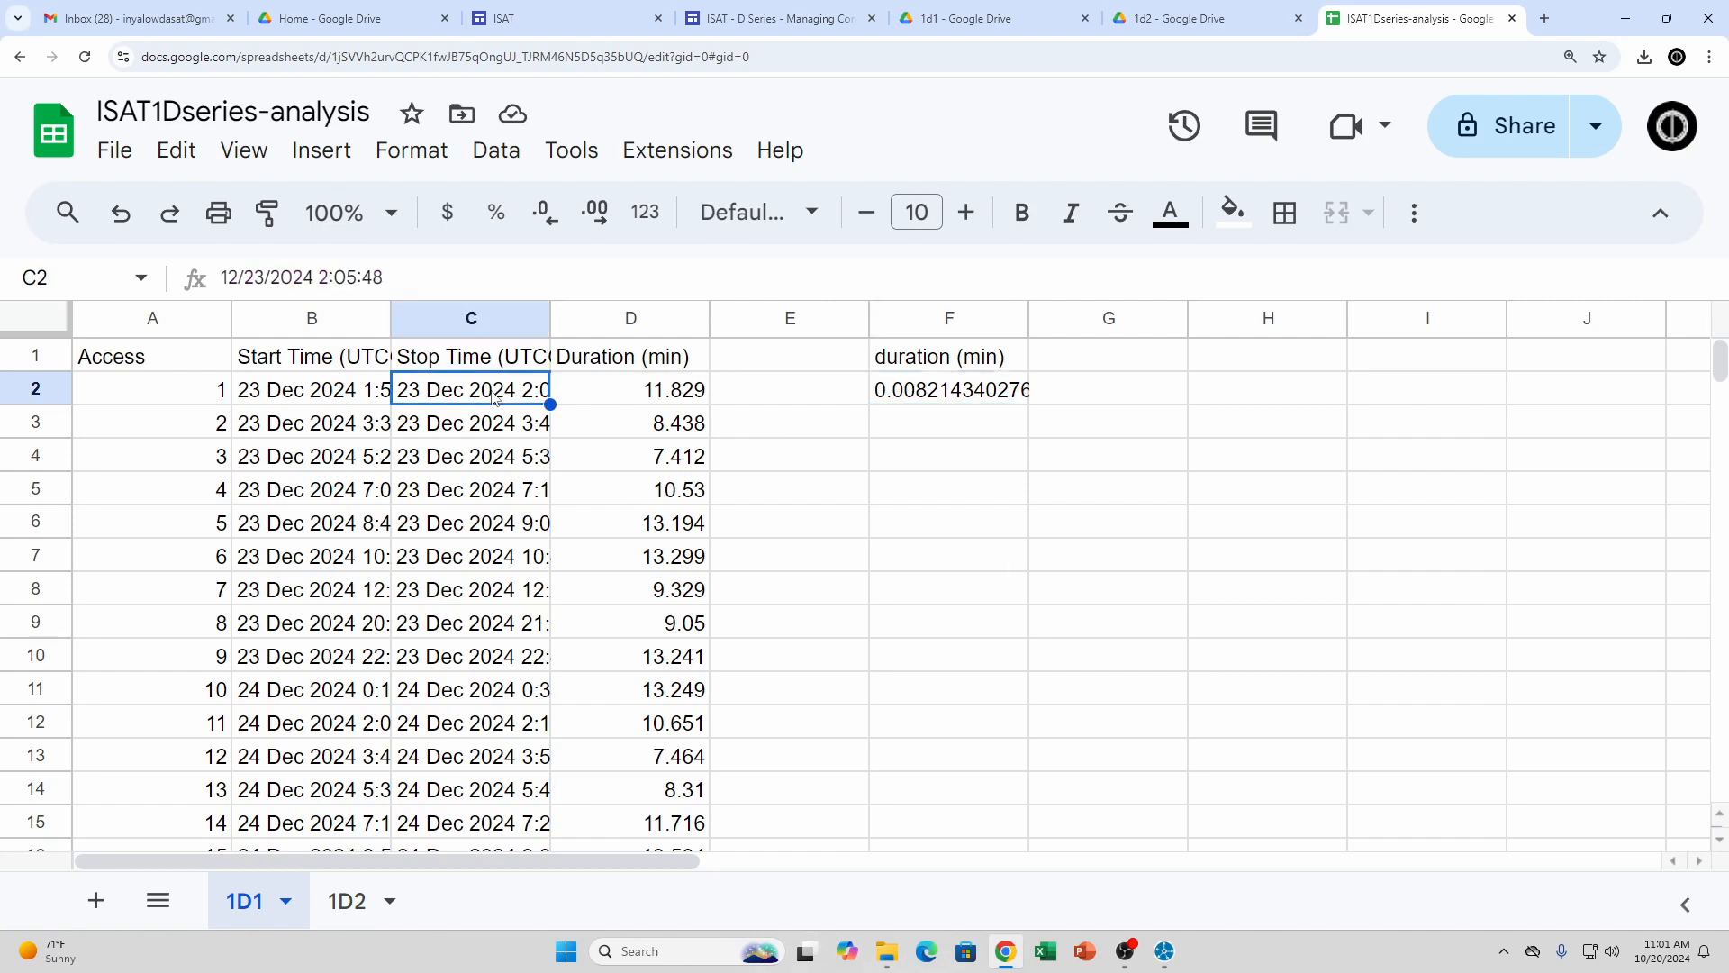
pyautogui.click(360, 396)
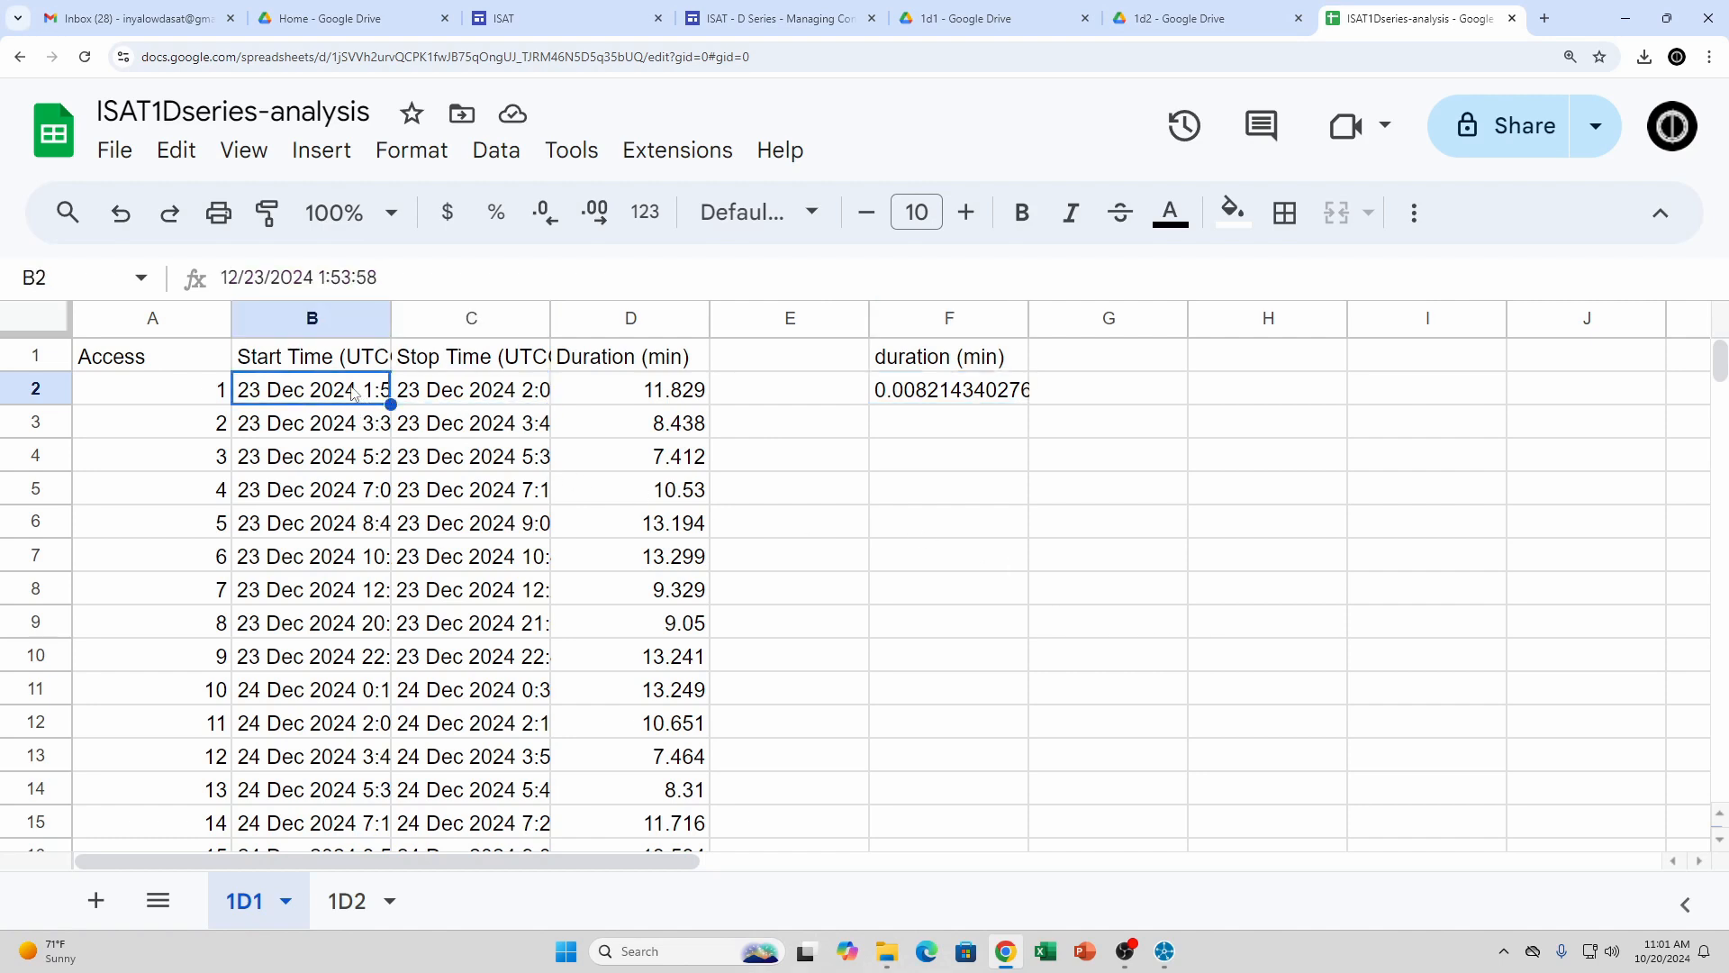
pyautogui.click(477, 394)
pyautogui.click(948, 400)
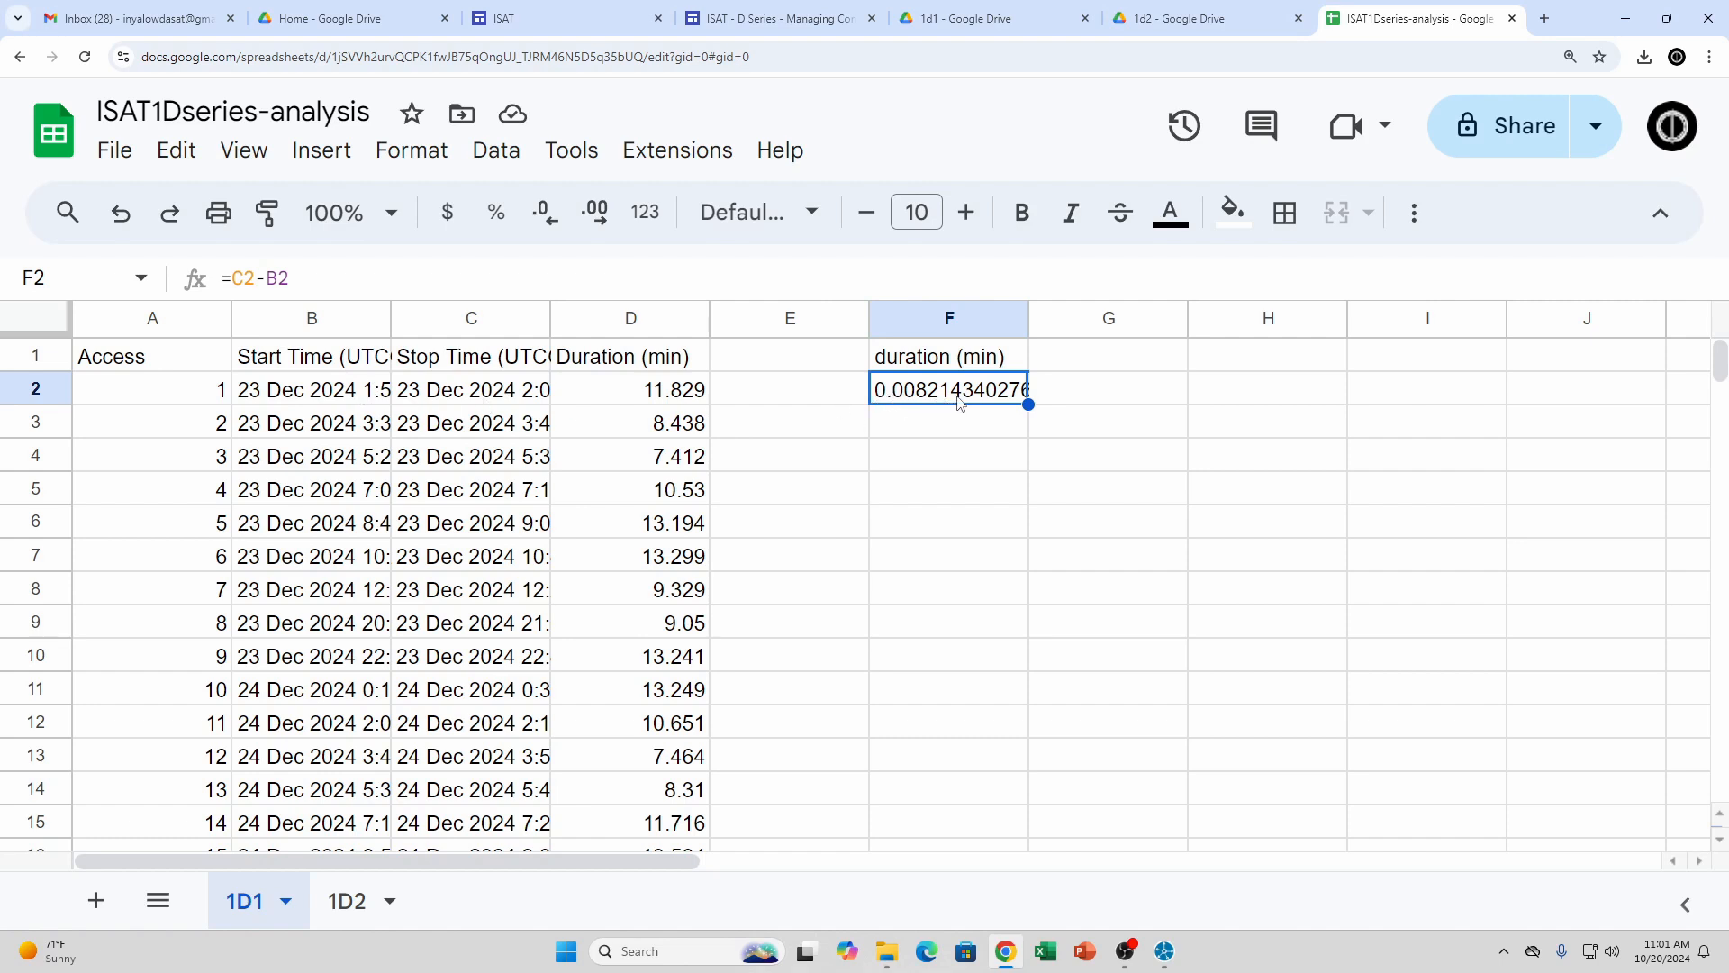
pyautogui.click(379, 285)
pyautogui.write(')')
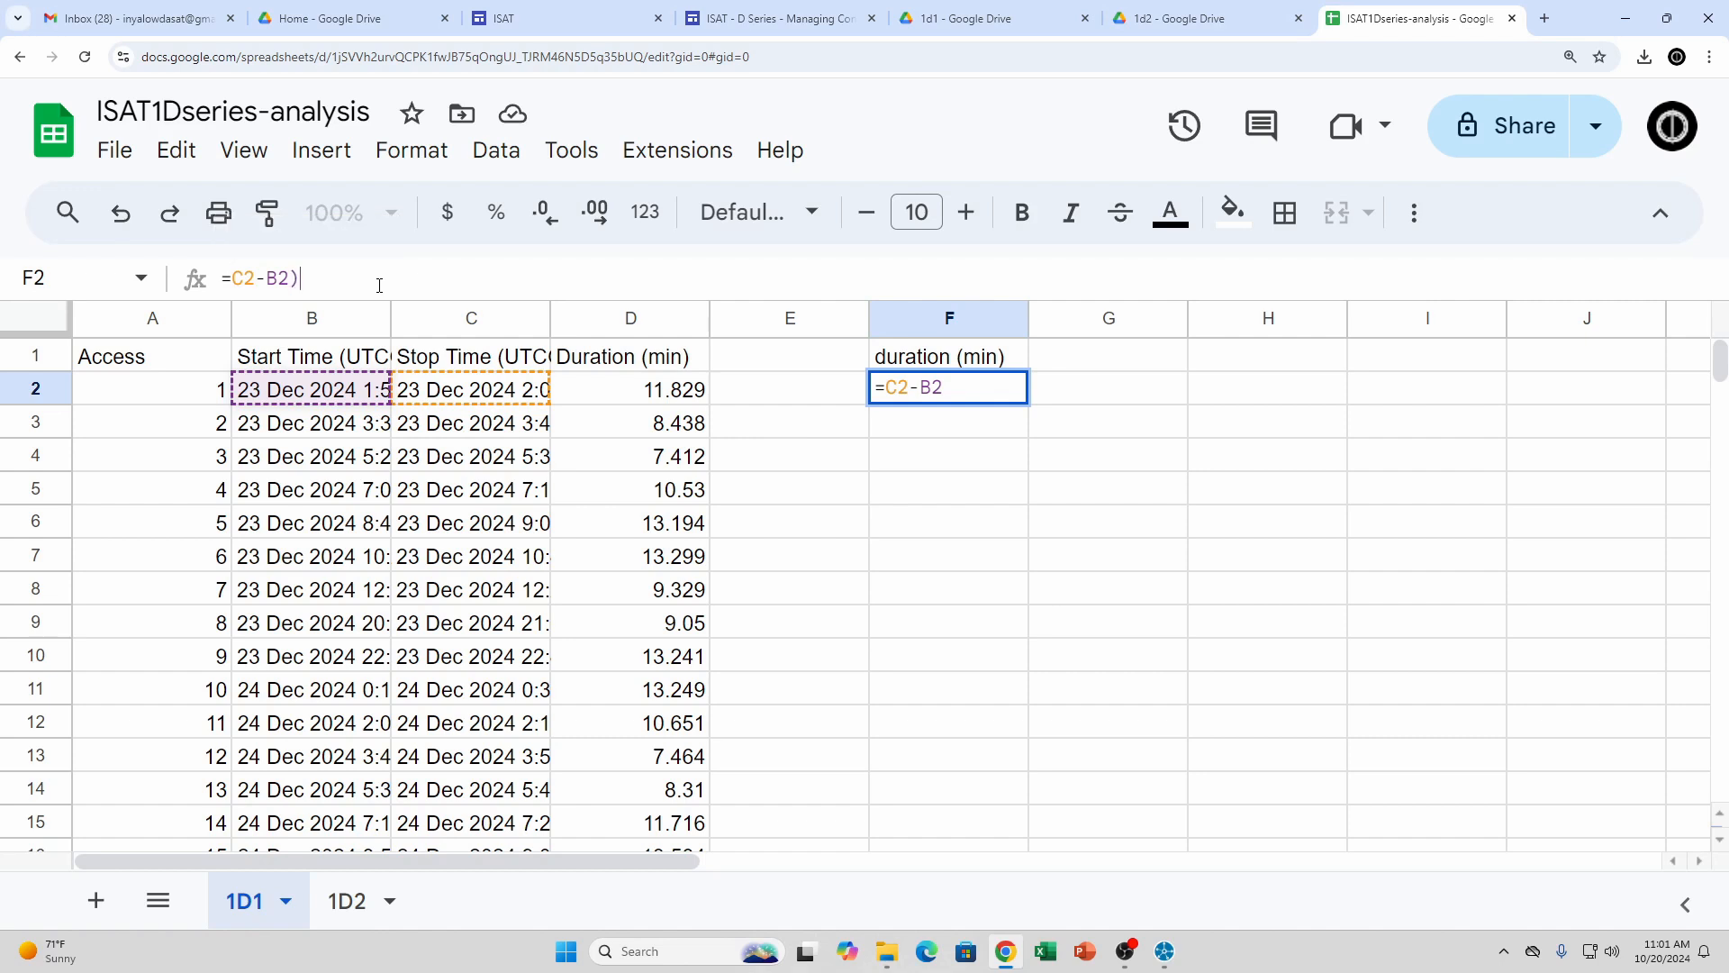
pyautogui.click(235, 280)
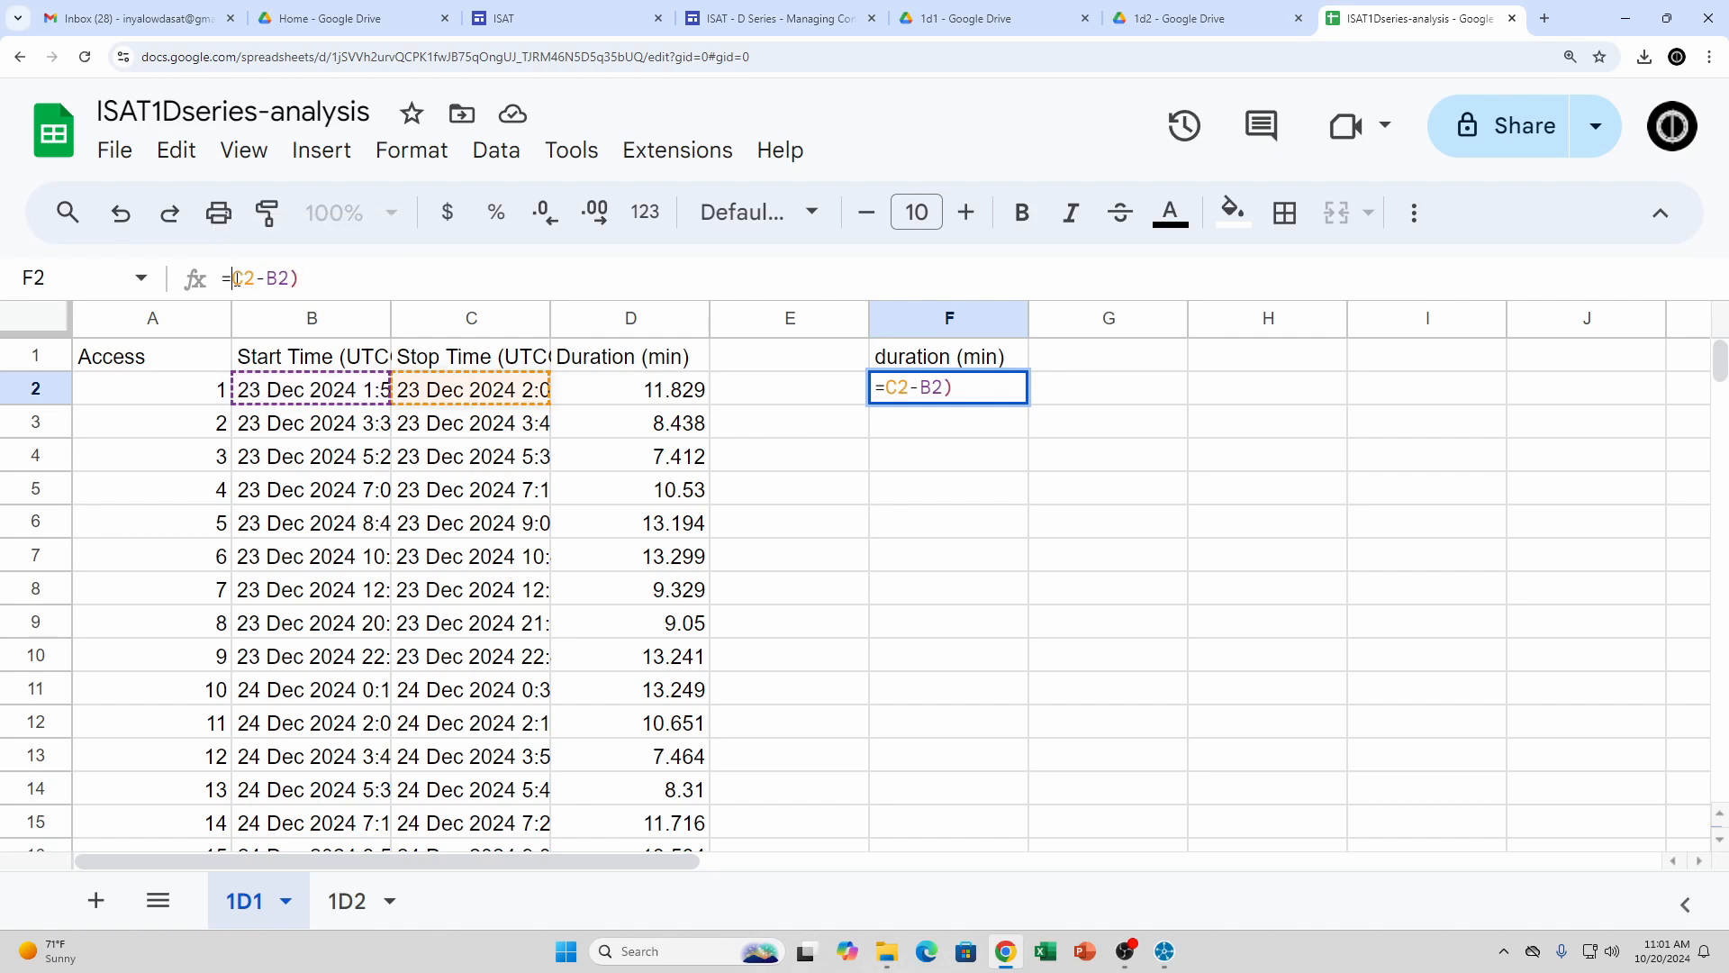
pyautogui.write('(')
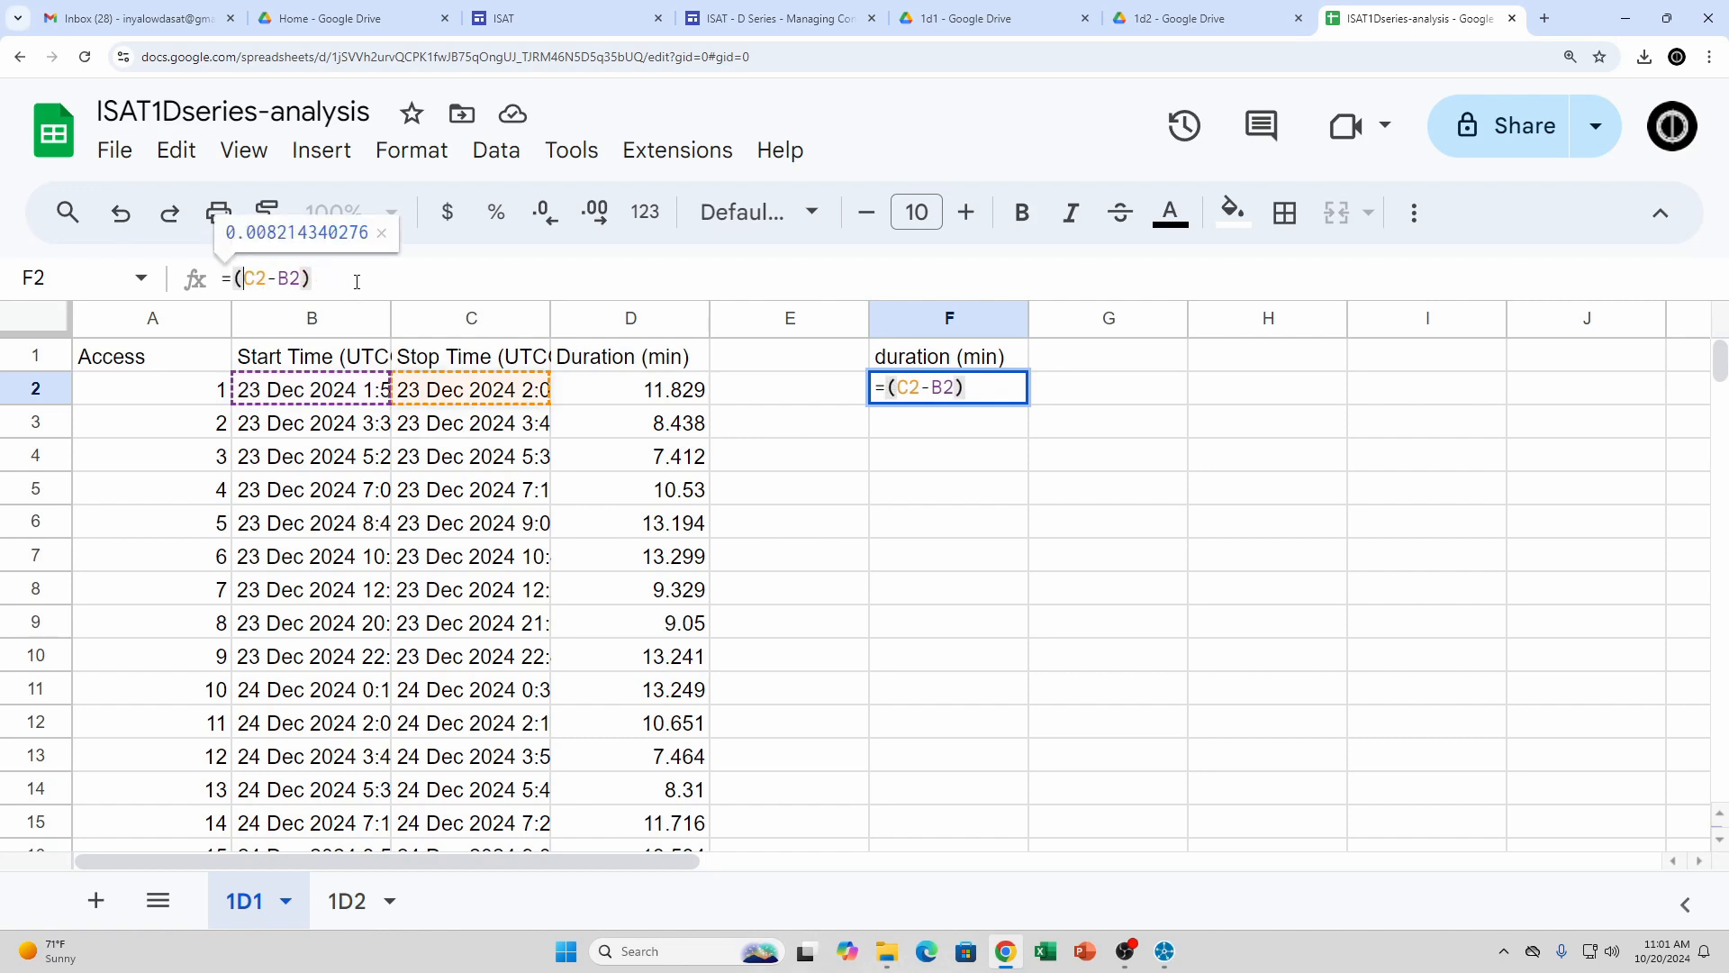
pyautogui.click(356, 280)
pyautogui.write('*24')
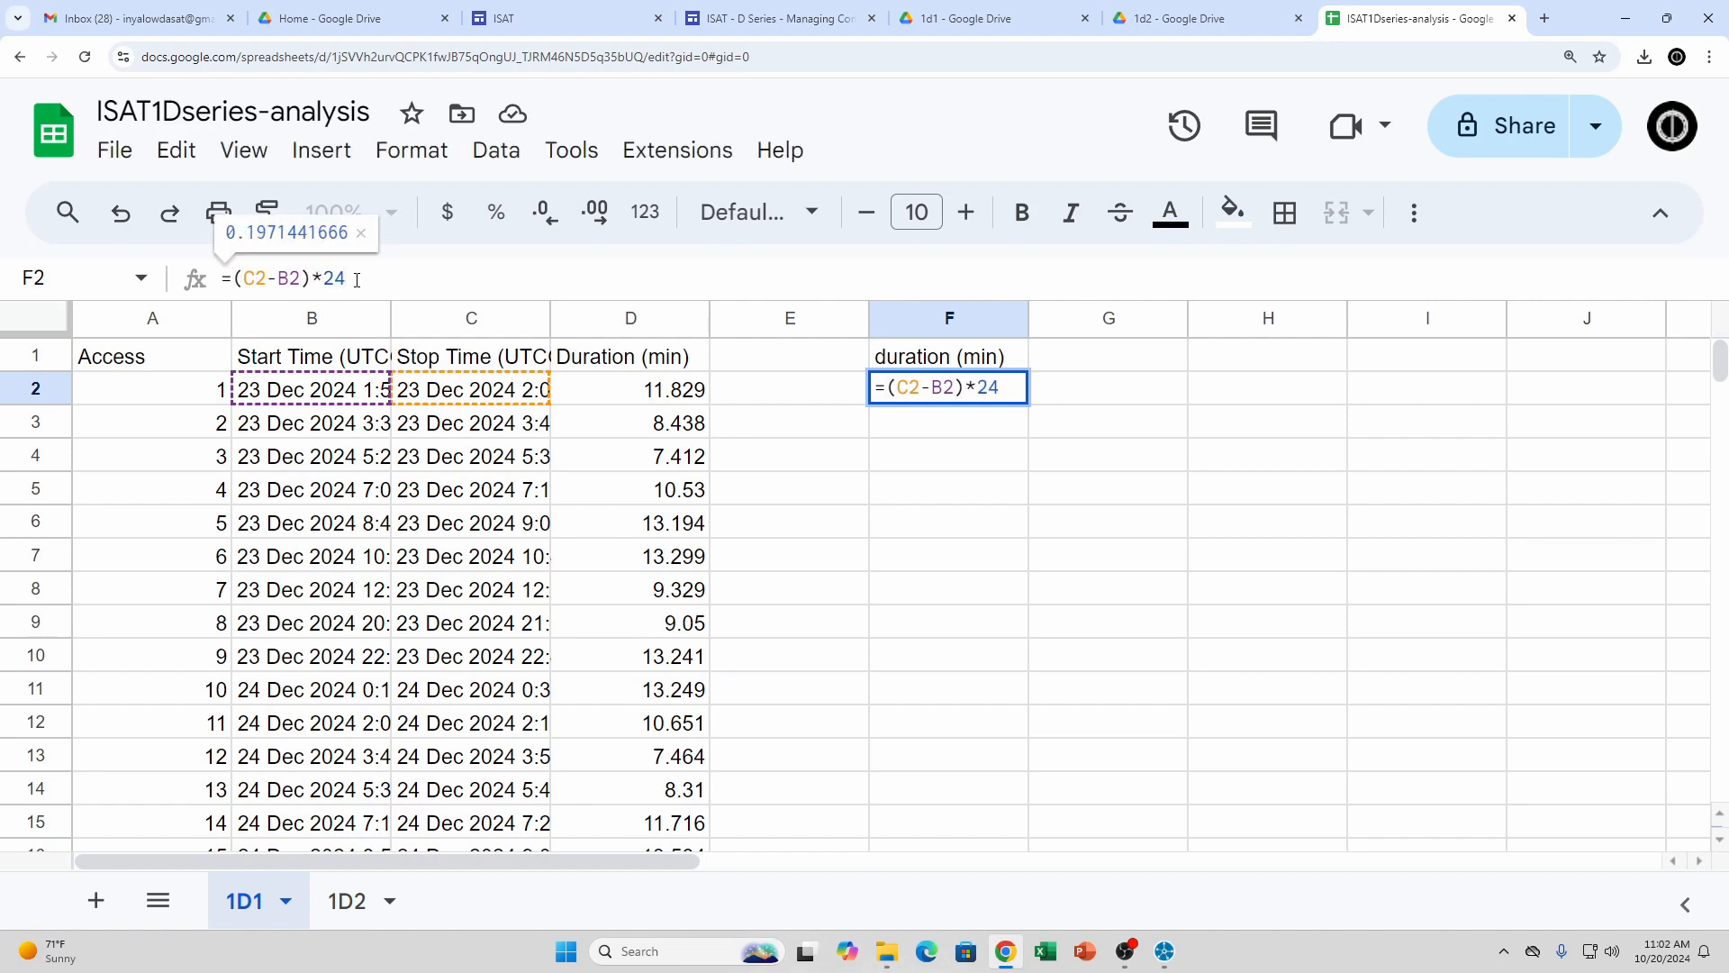
pyautogui.press('Return')
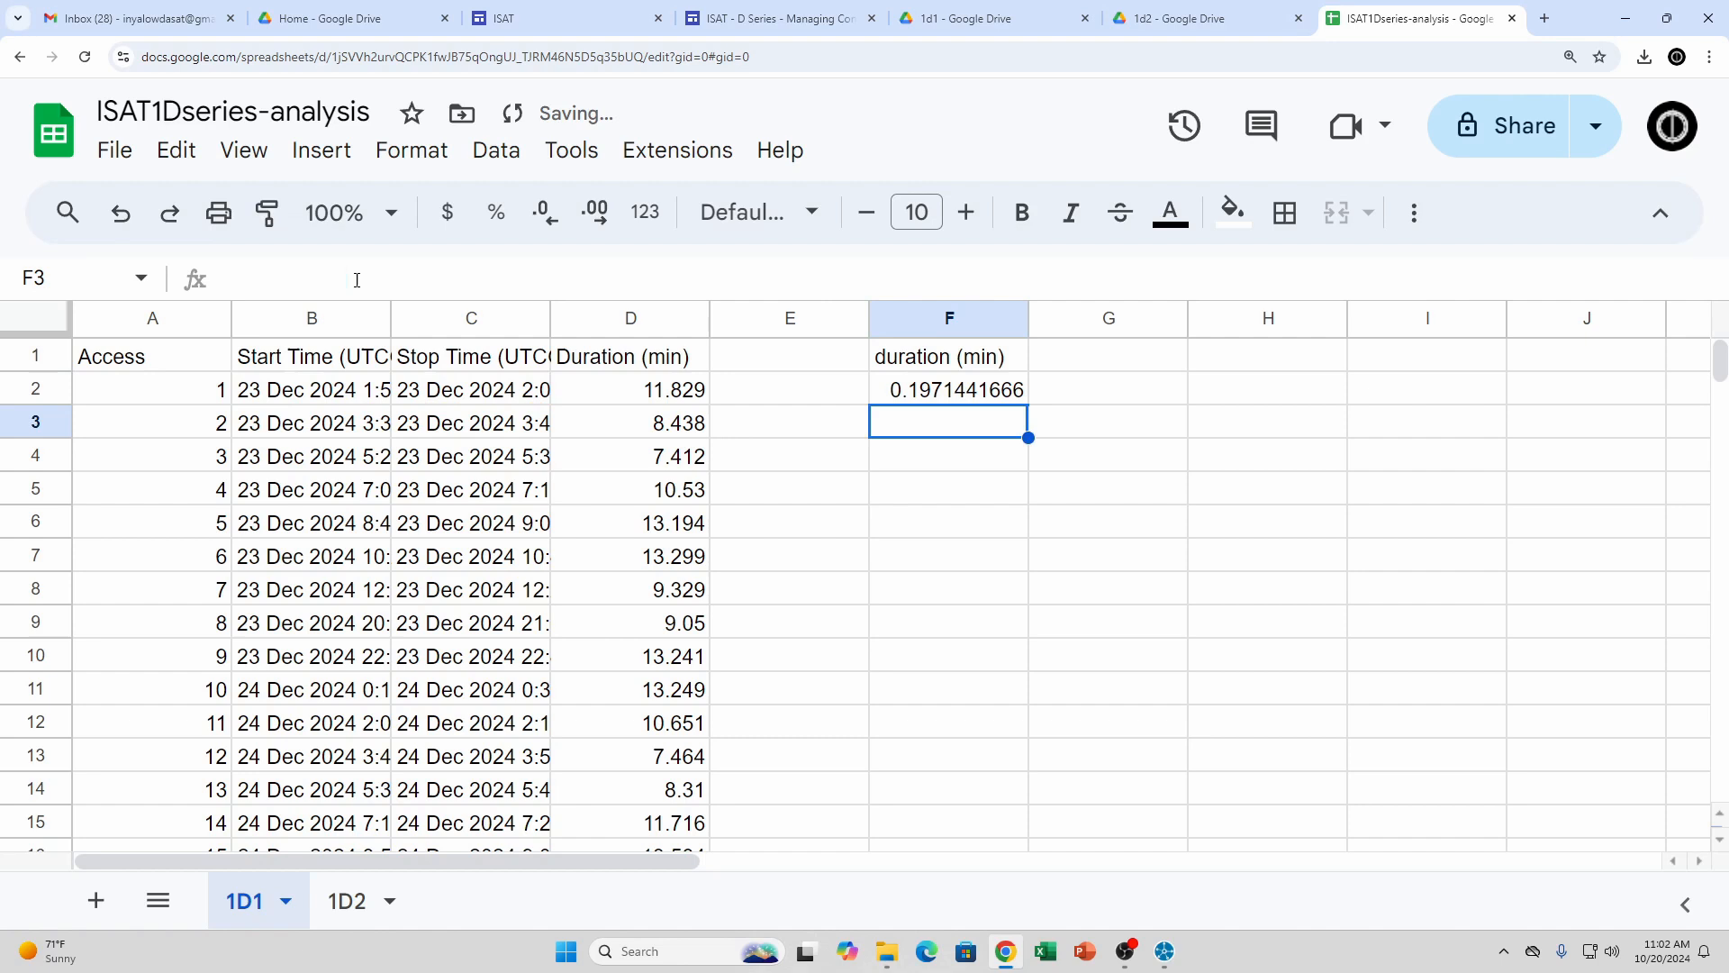
# Extend the formula in F2 to =(C2-B2)*24*60 so the duration is in minutes
pyautogui.press('Up')
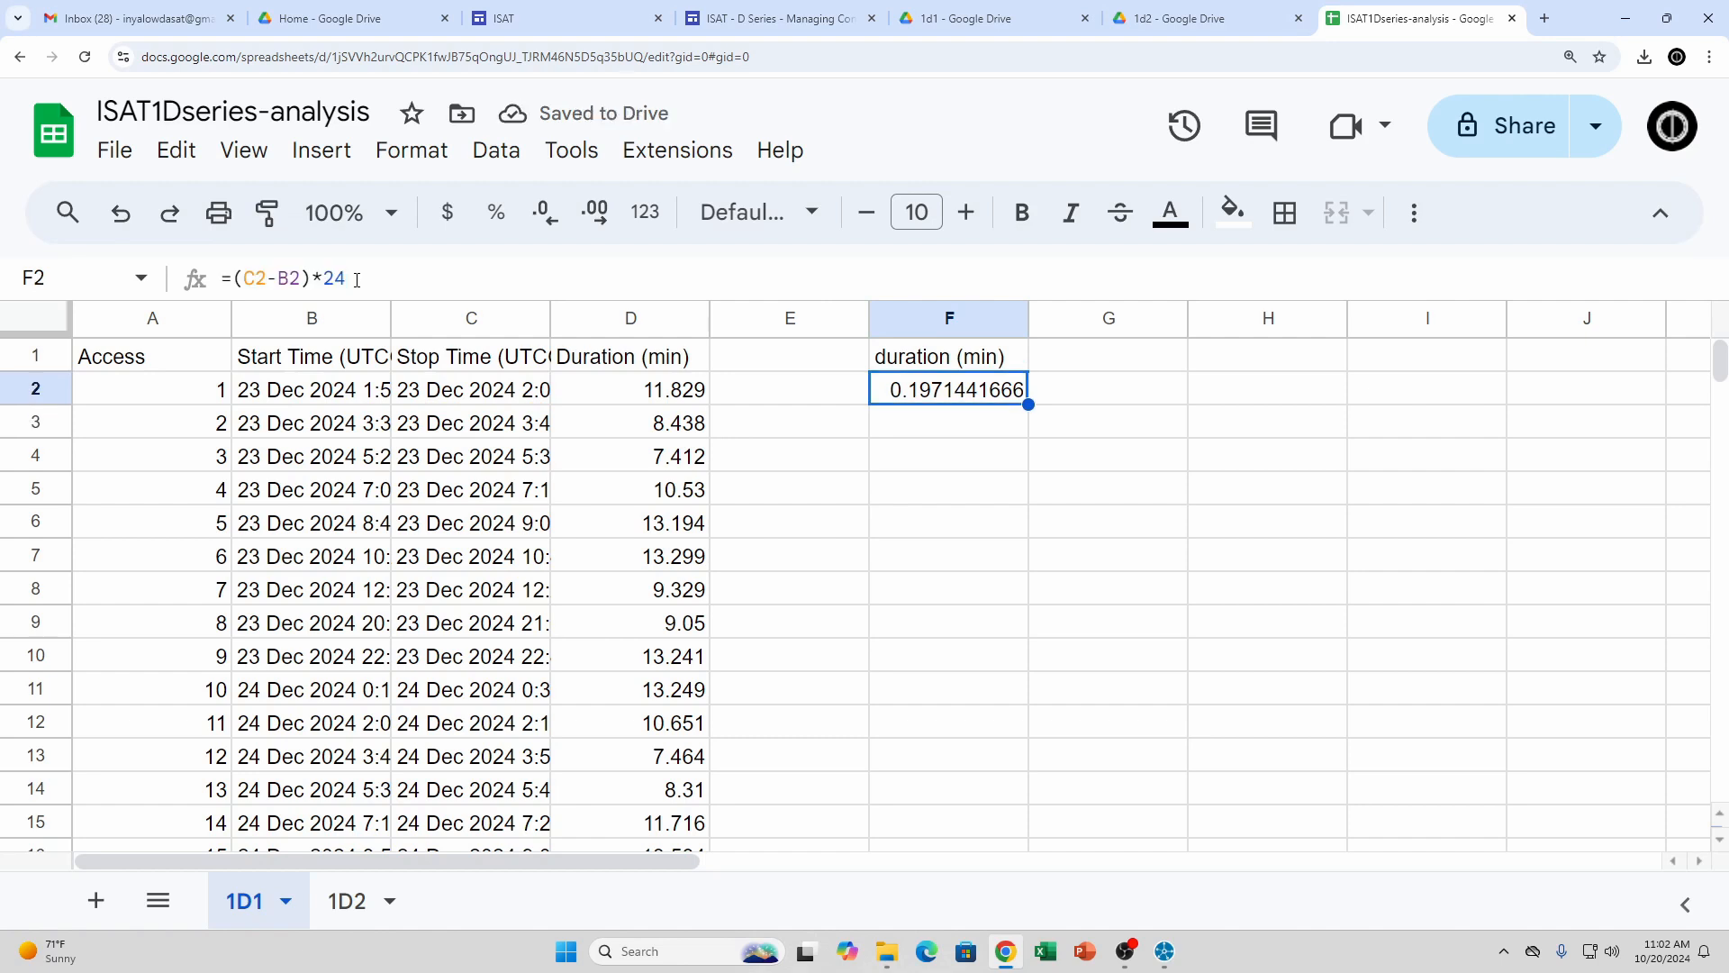
pyautogui.click(356, 279)
pyautogui.write('*')
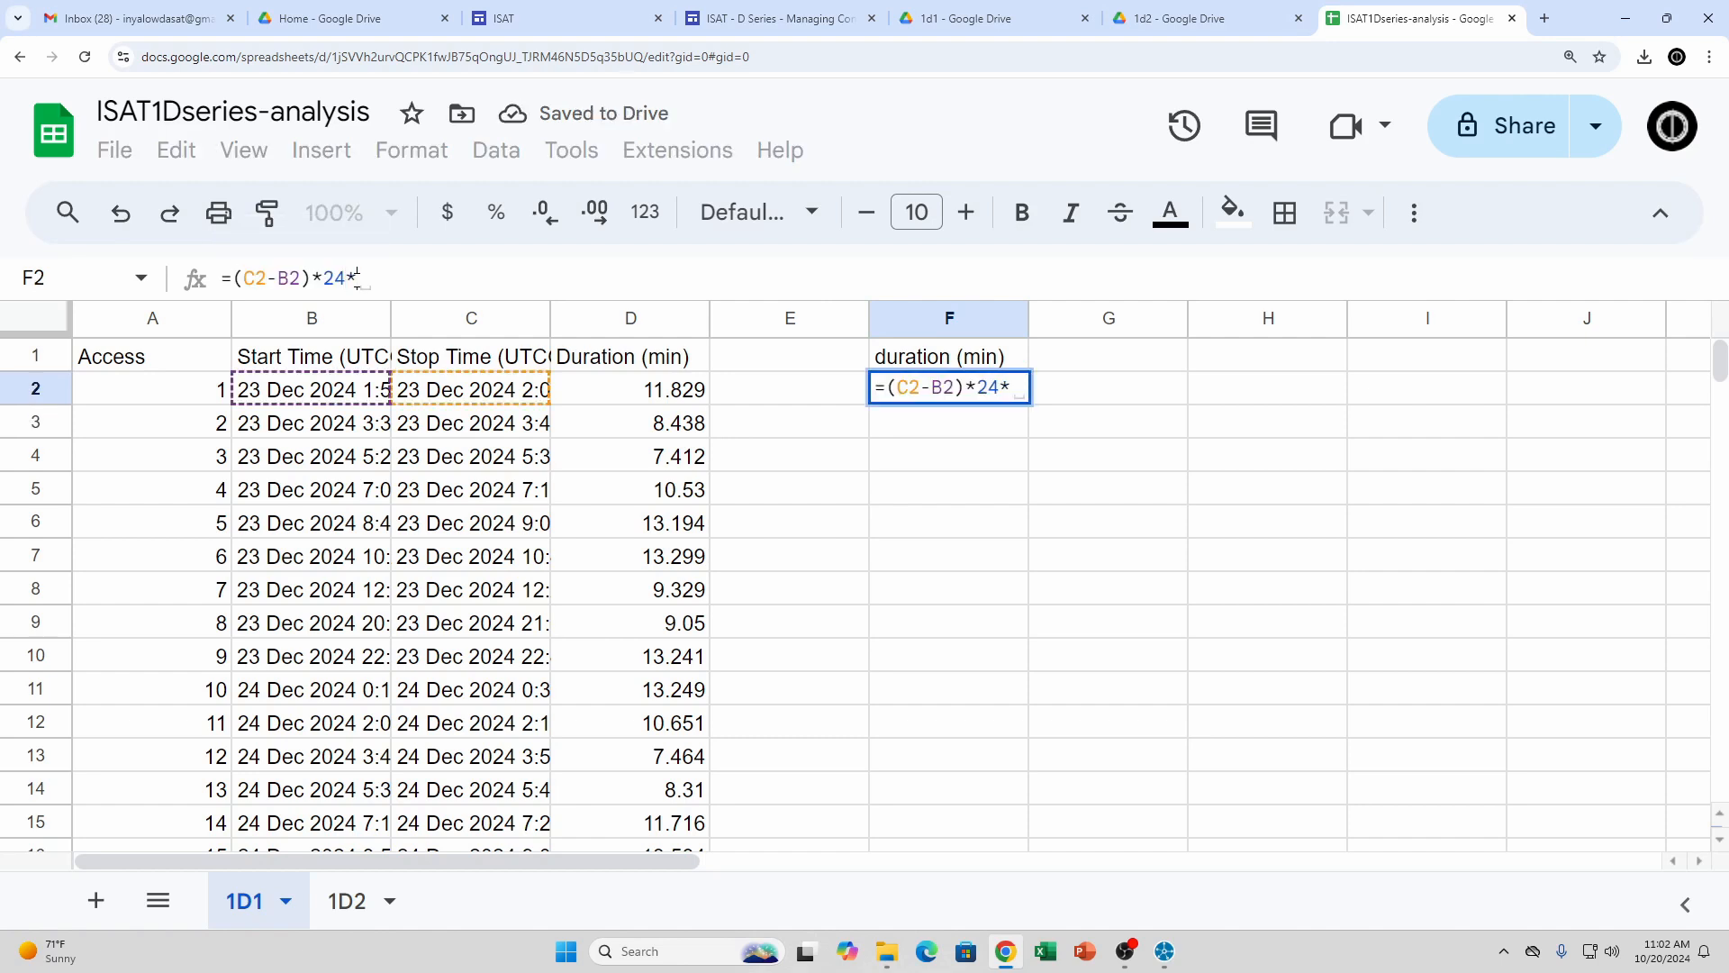
pyautogui.write('60')
pyautogui.press('Return')
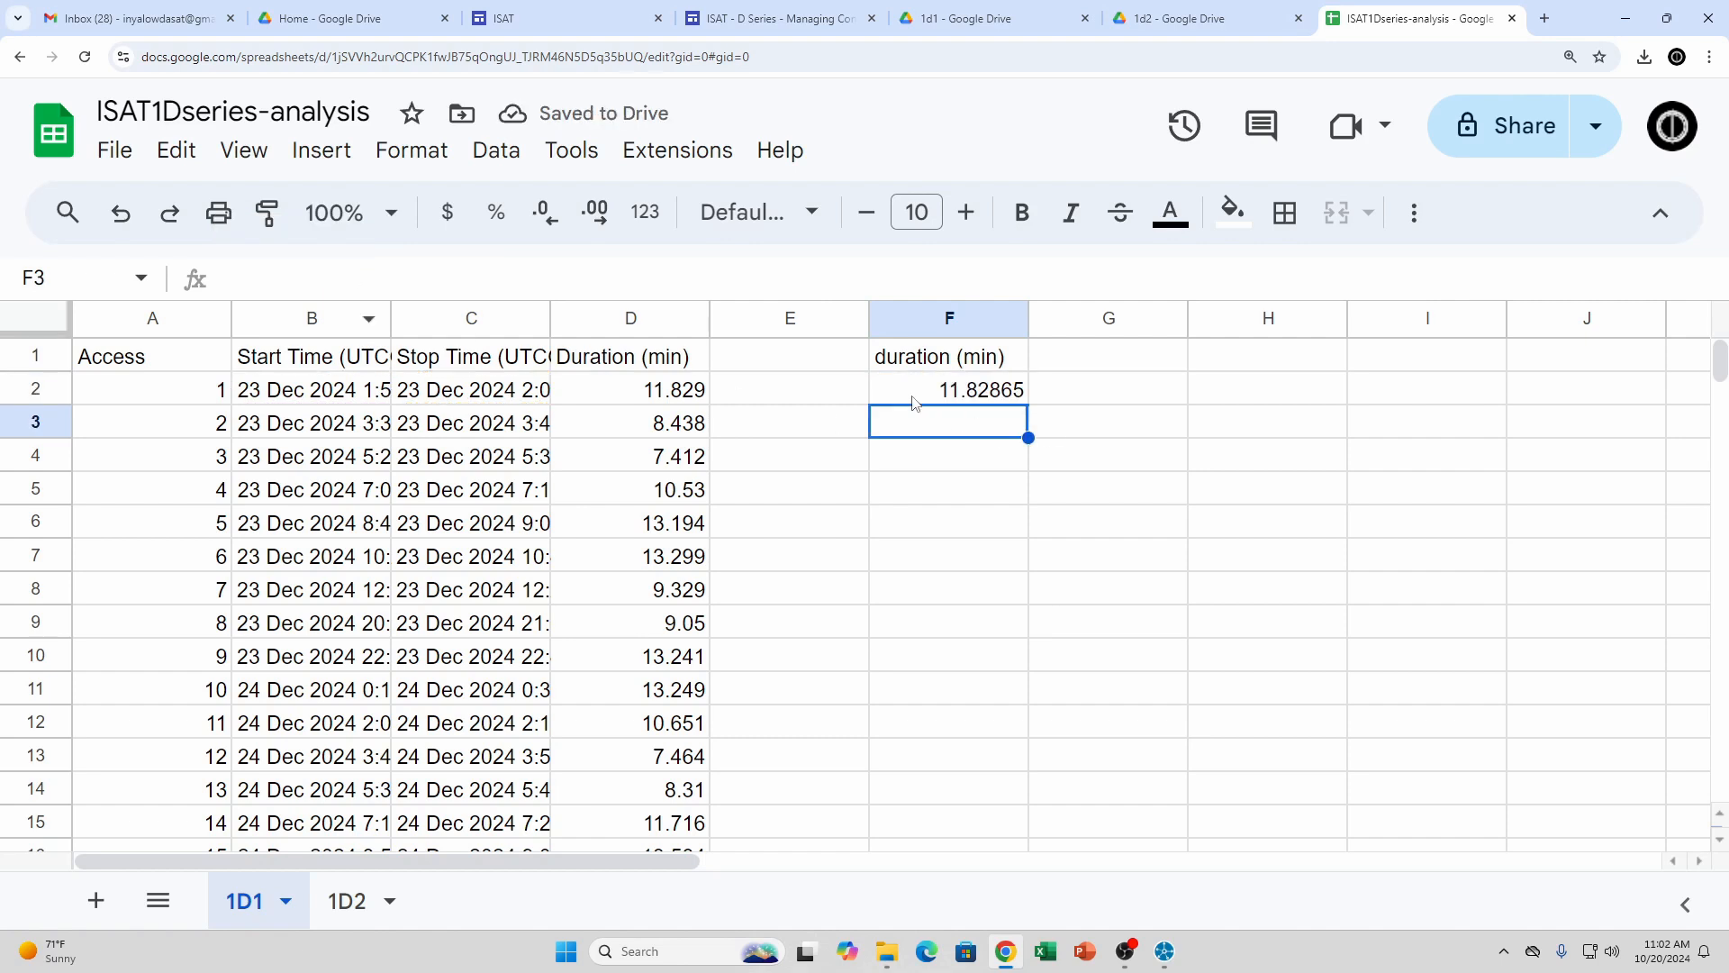
# Compare F2 with the reported duration in D2, and fill the F2 formula down through F130
pyautogui.click(609, 393)
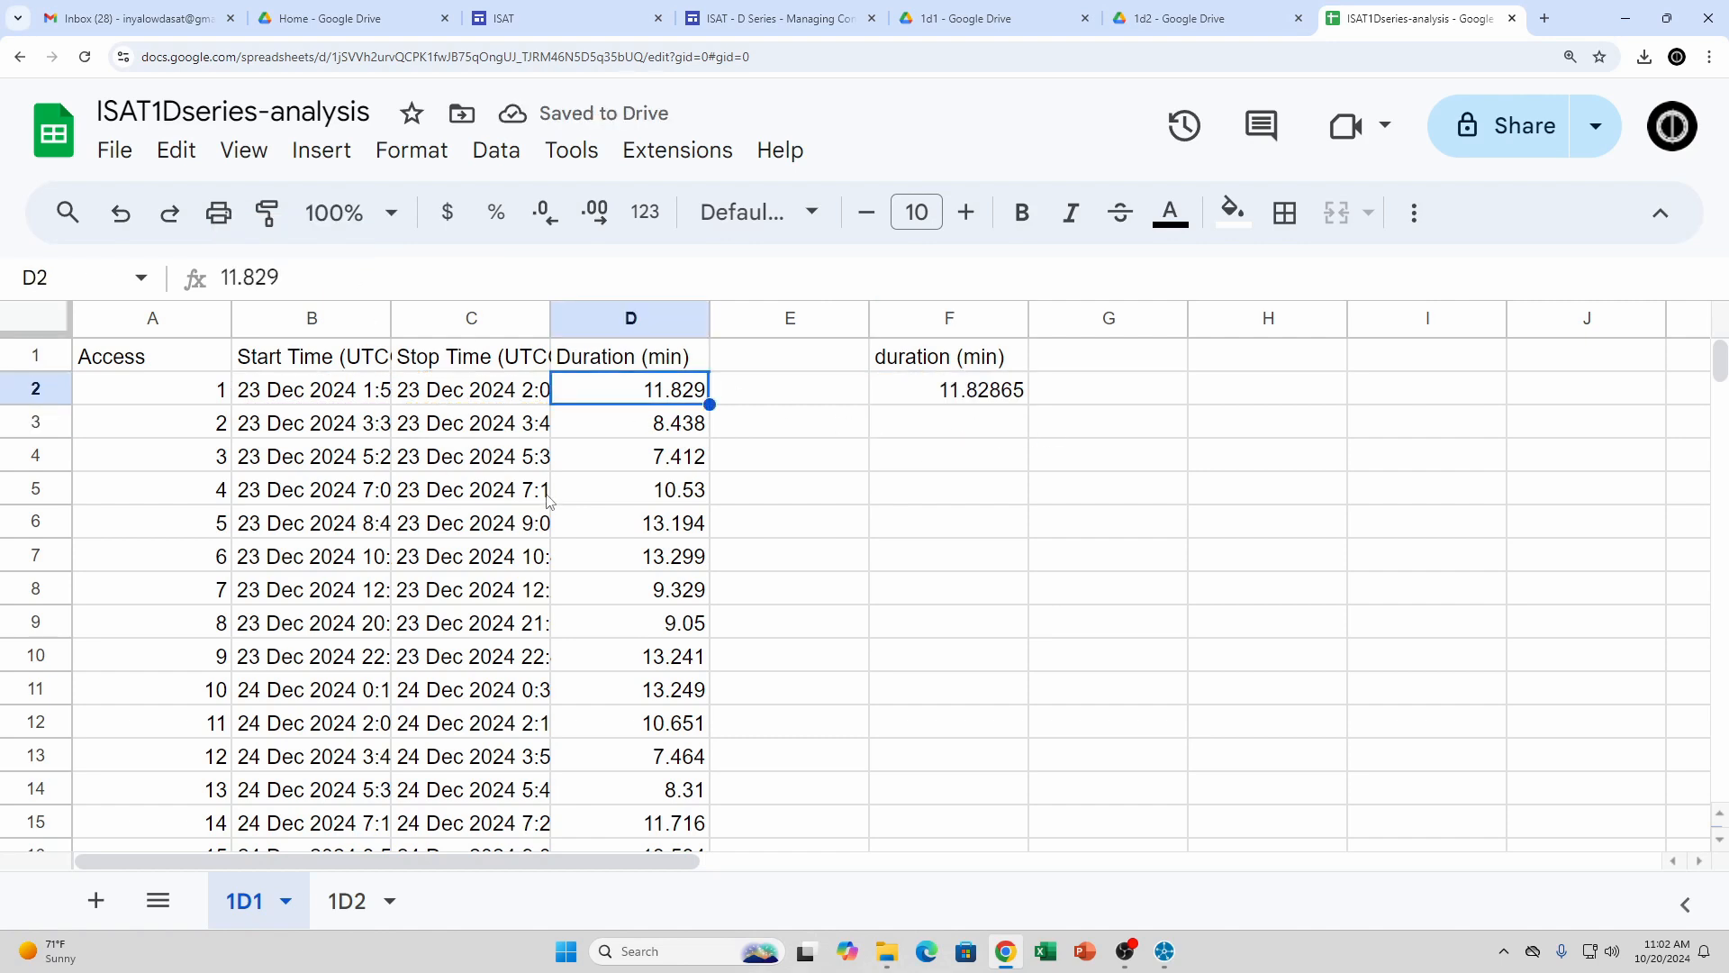
pyautogui.click(923, 394)
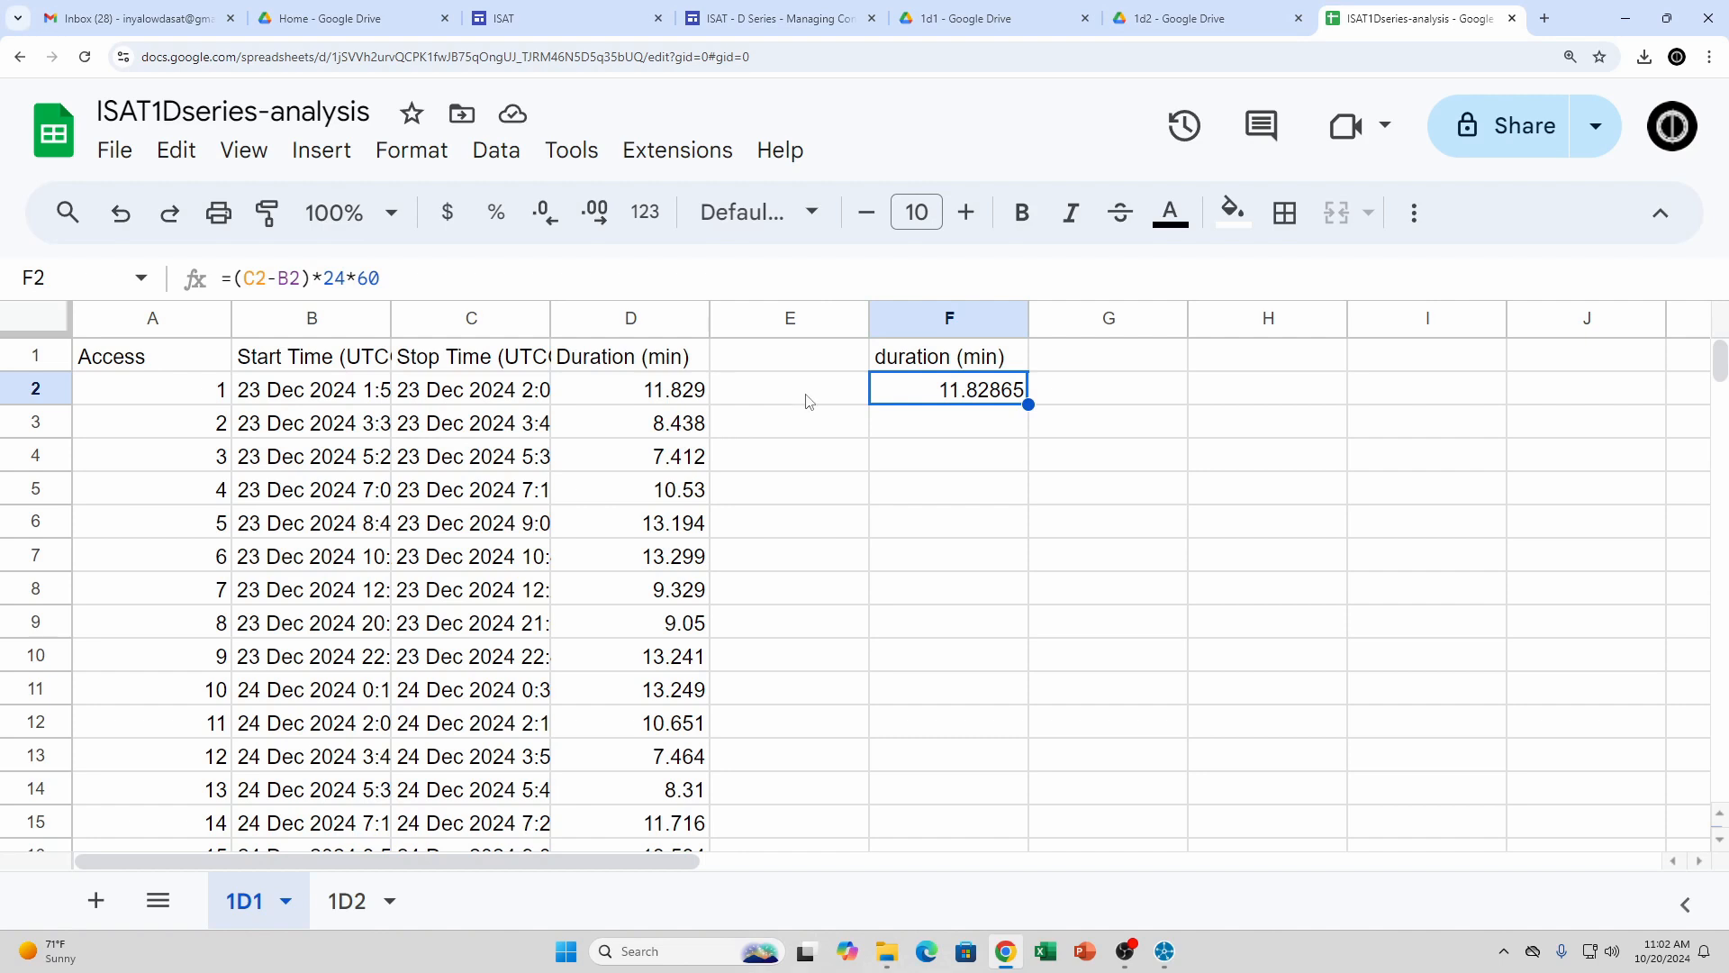
pyautogui.click(682, 392)
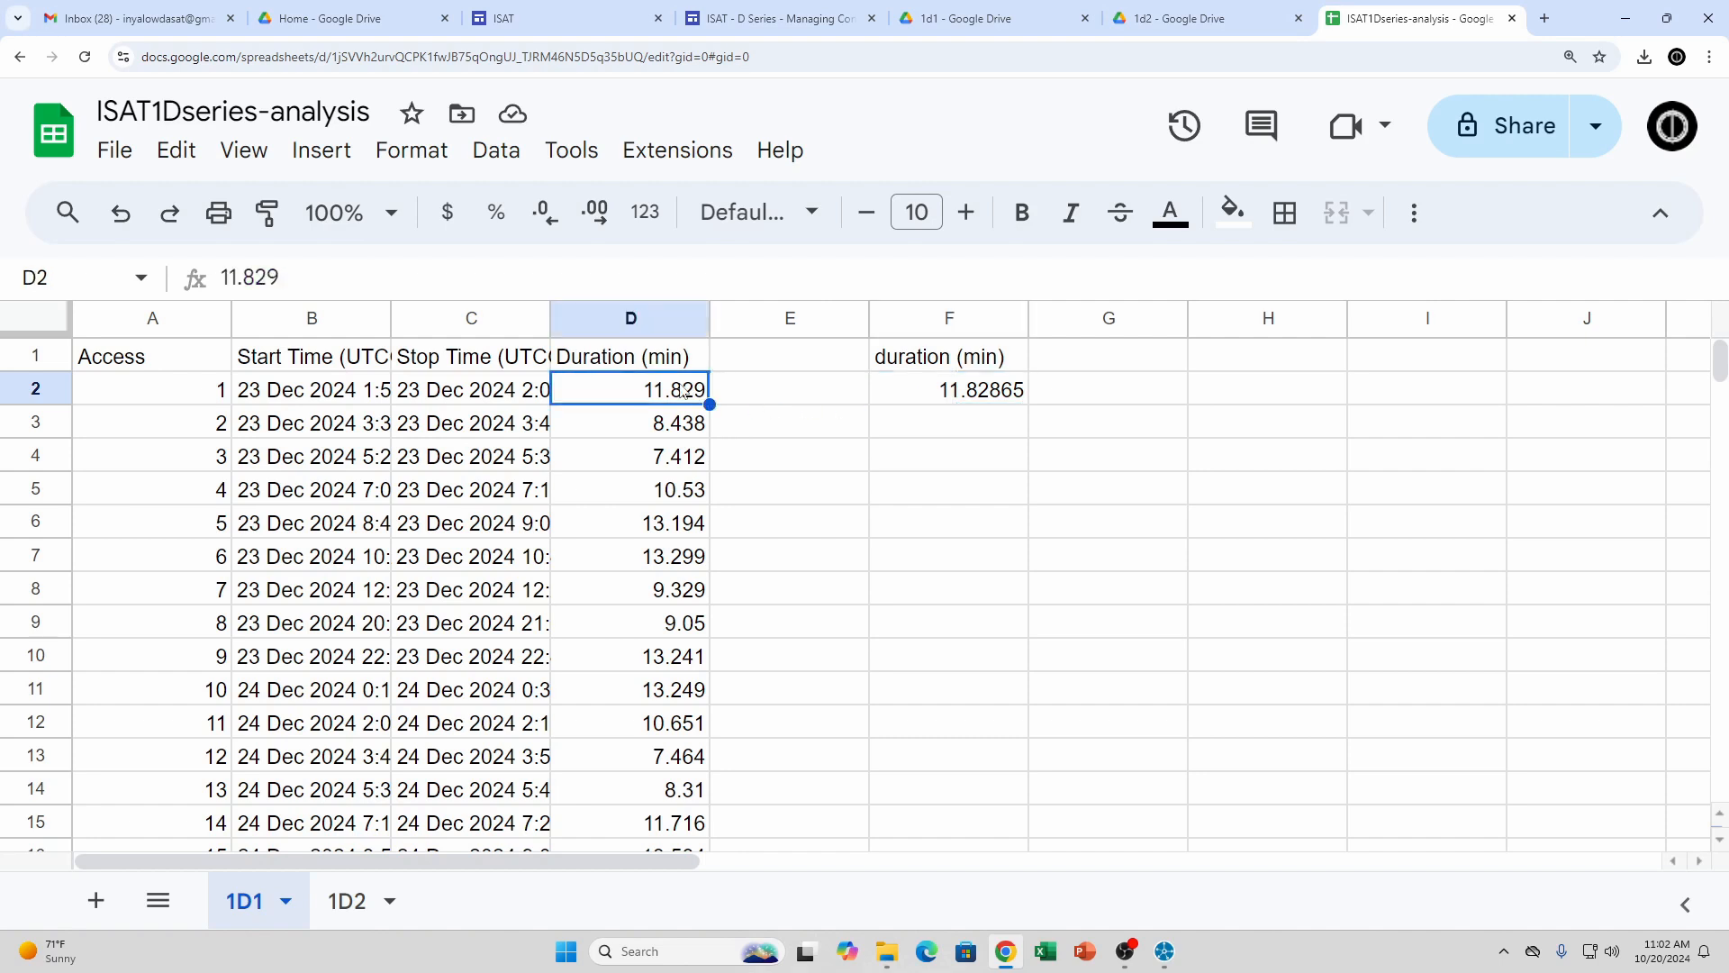
pyautogui.click(657, 425)
pyautogui.click(628, 397)
pyautogui.click(932, 402)
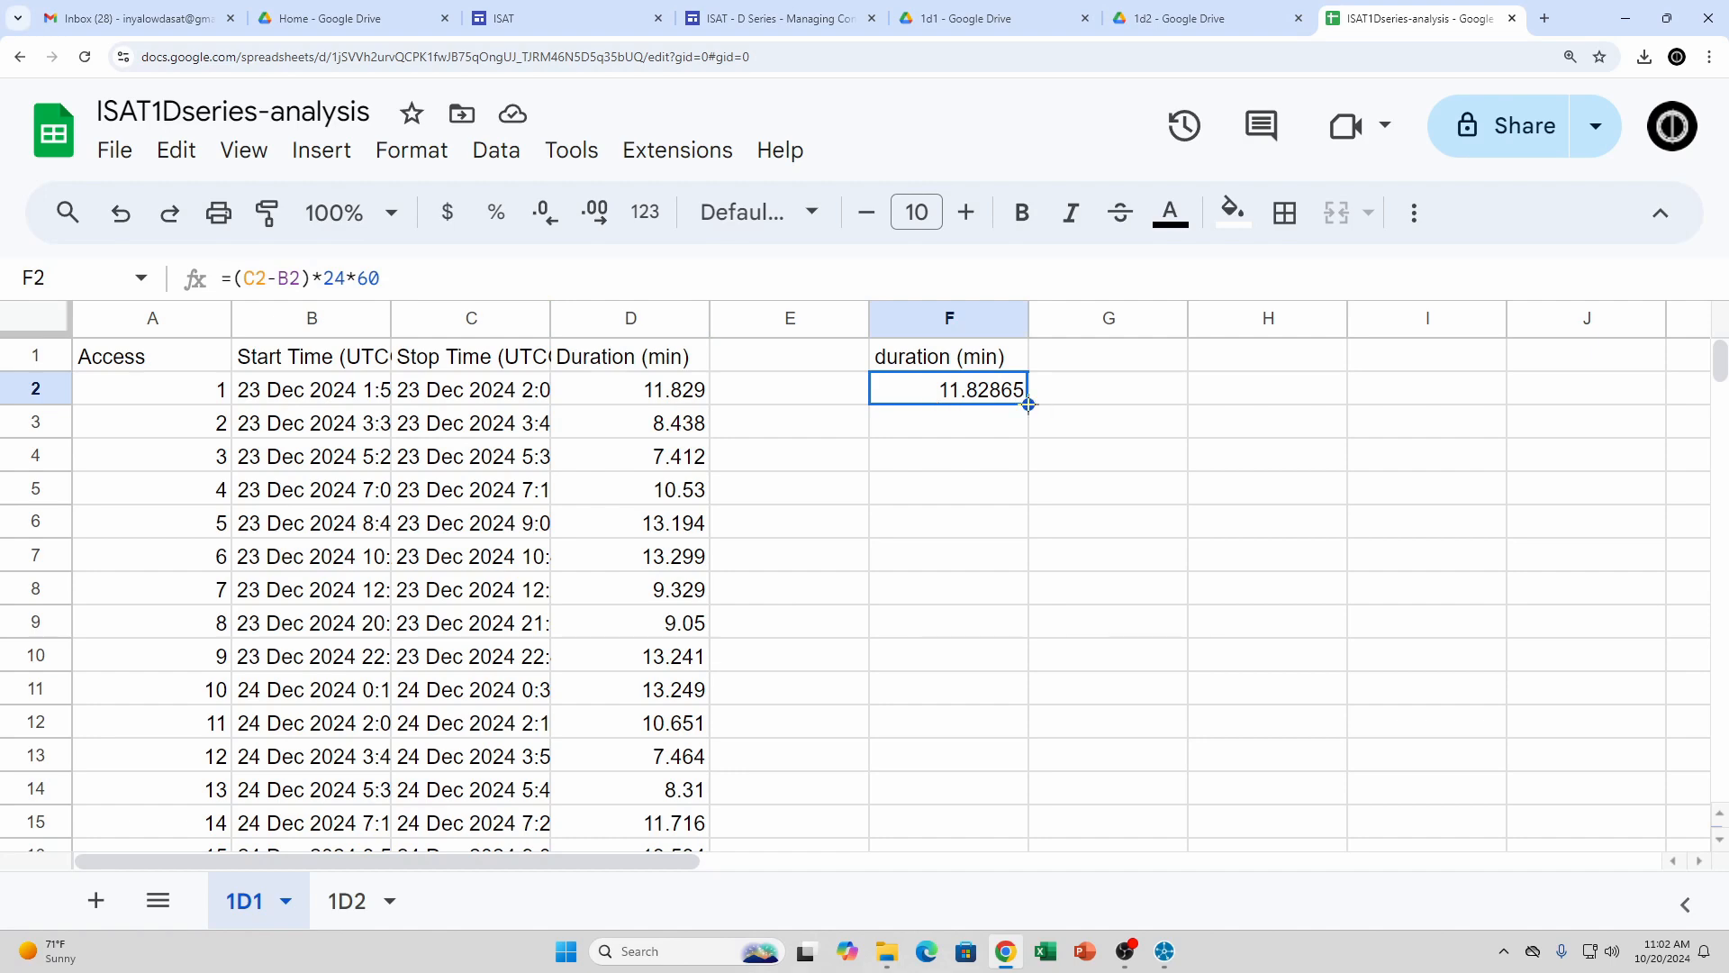
pyautogui.moveTo(1027, 405); pyautogui.dragTo(982, 756)
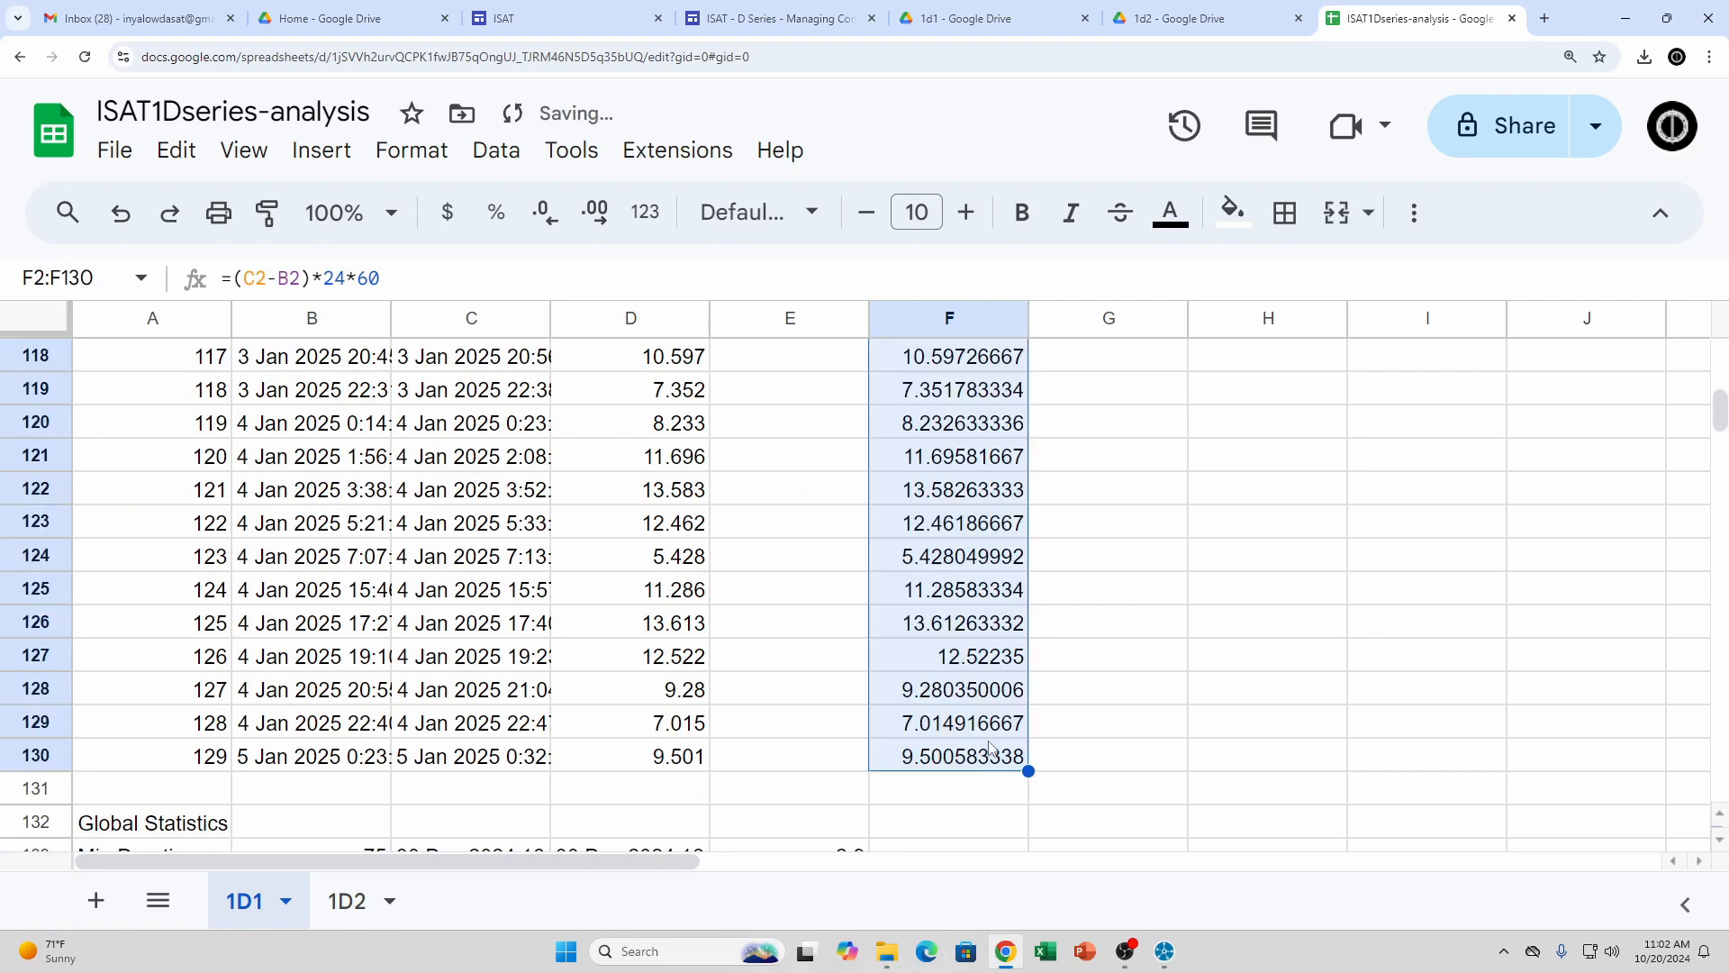
# Compare the calculated durations in column F with the reported ones in column D, near the end of the list and in row 2
pyautogui.click(916, 556)
pyautogui.click(697, 558)
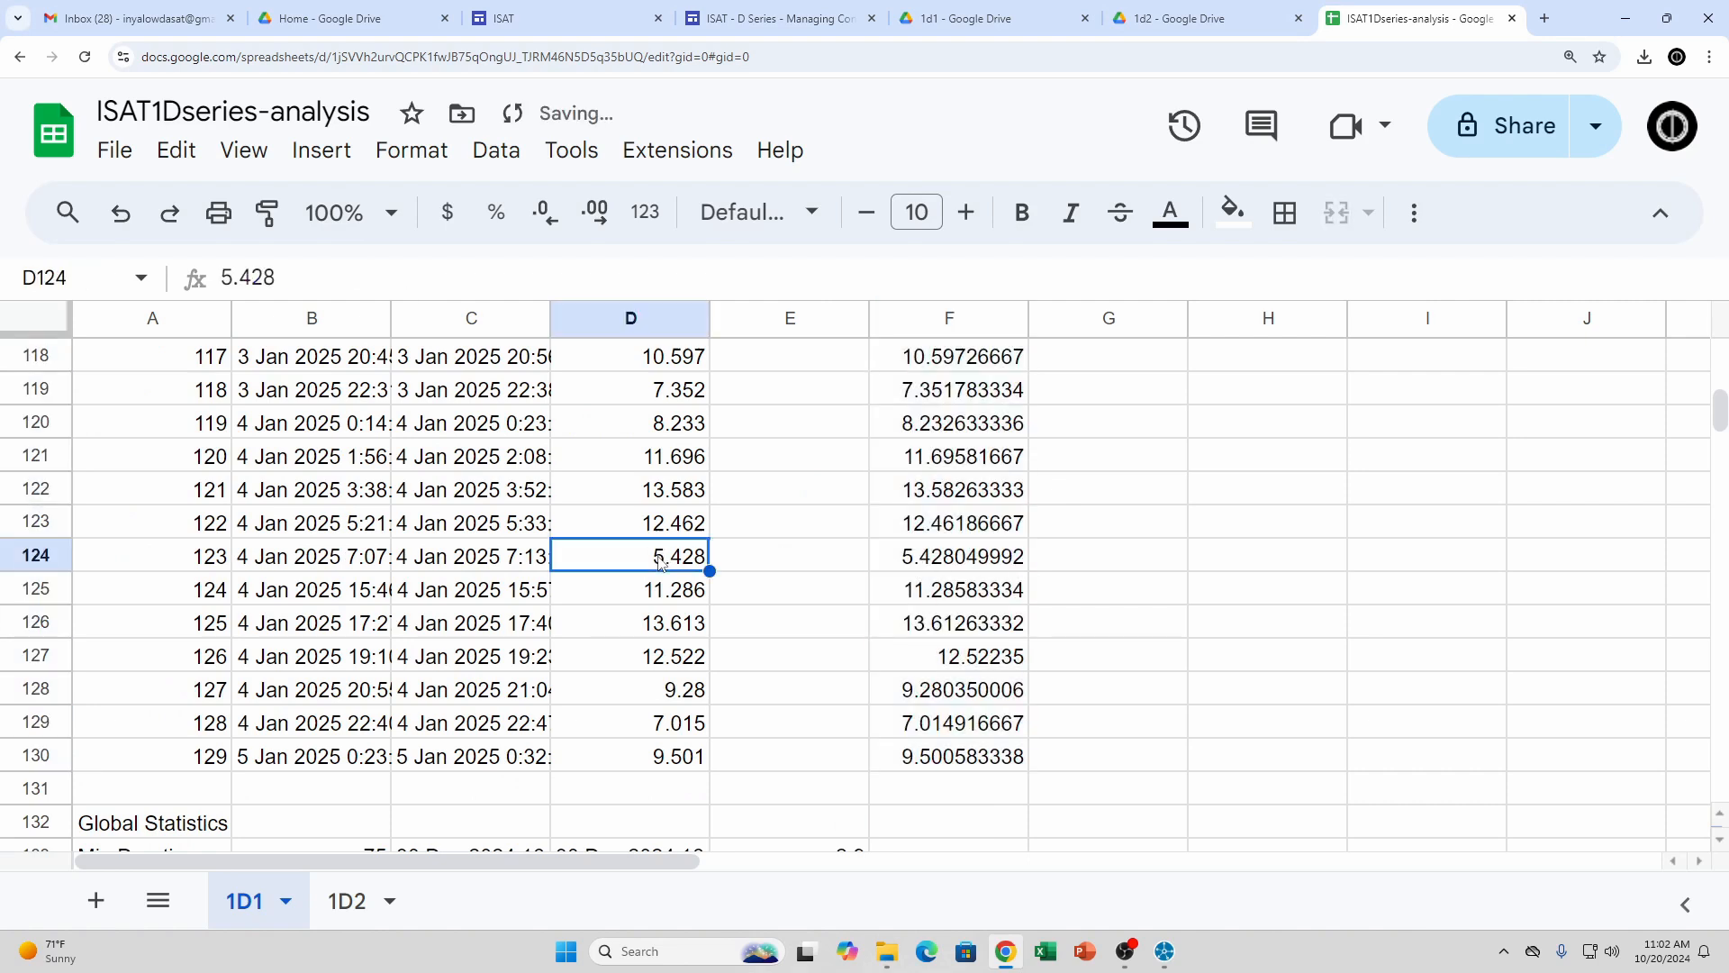
pyautogui.press('Down')
pyautogui.click(940, 599)
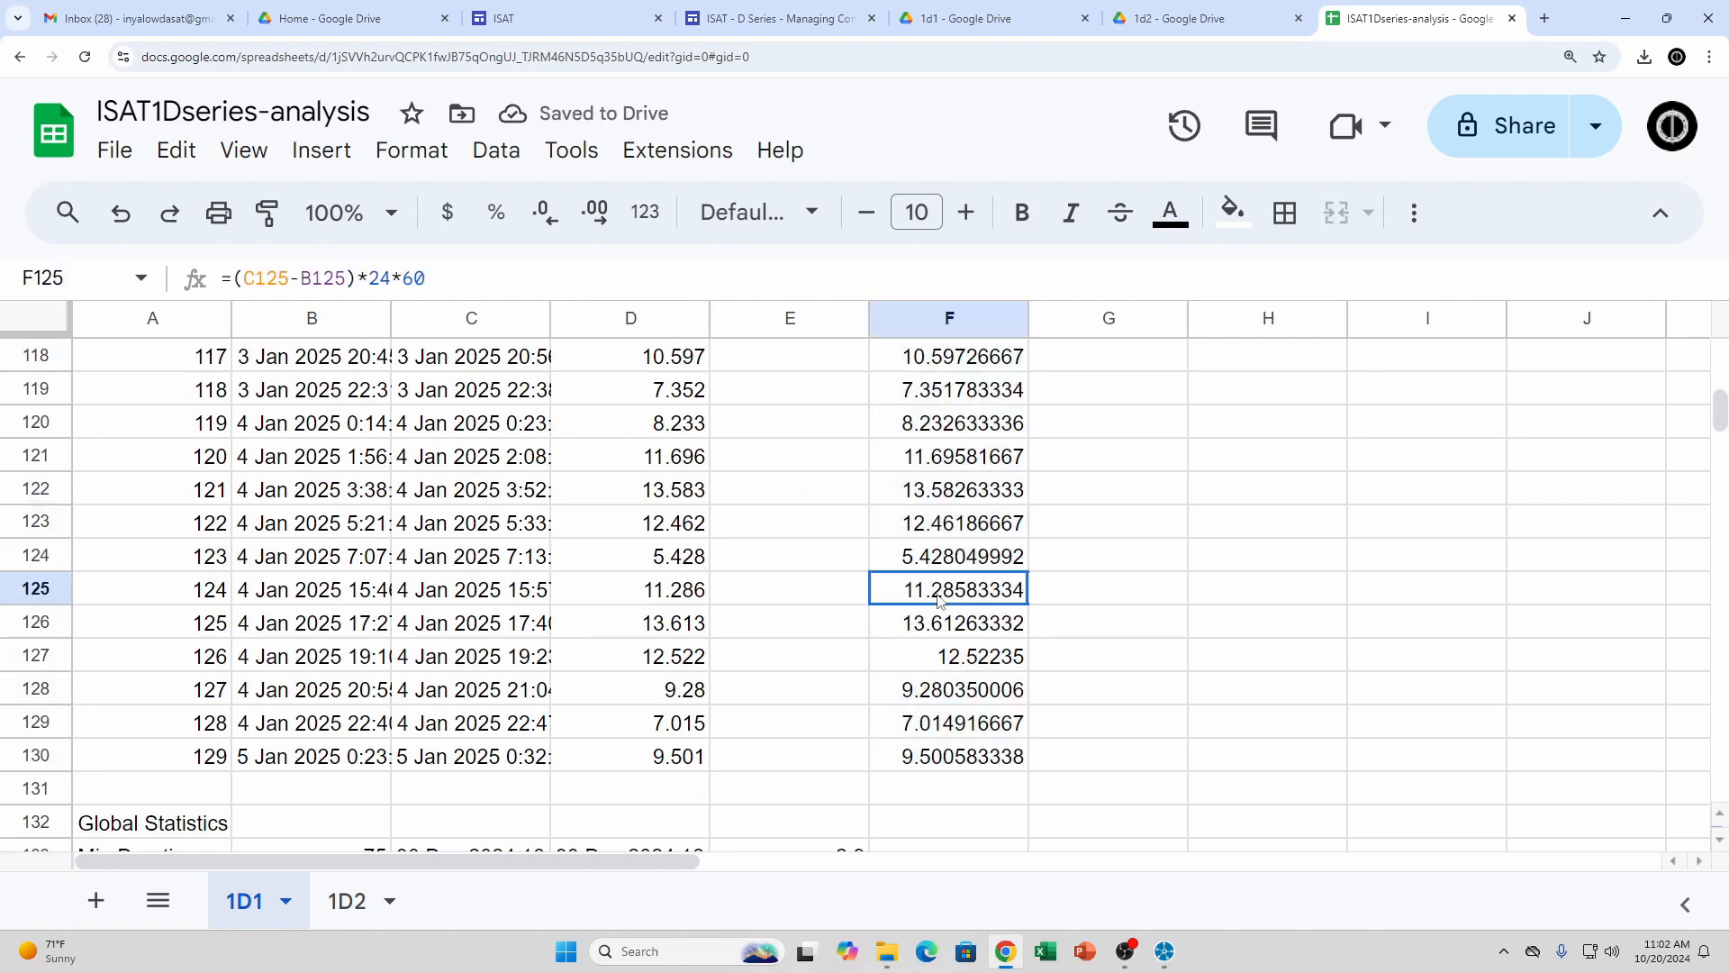
pyautogui.click(692, 498)
pyautogui.click(941, 491)
pyautogui.scroll(-3, 801, 554)
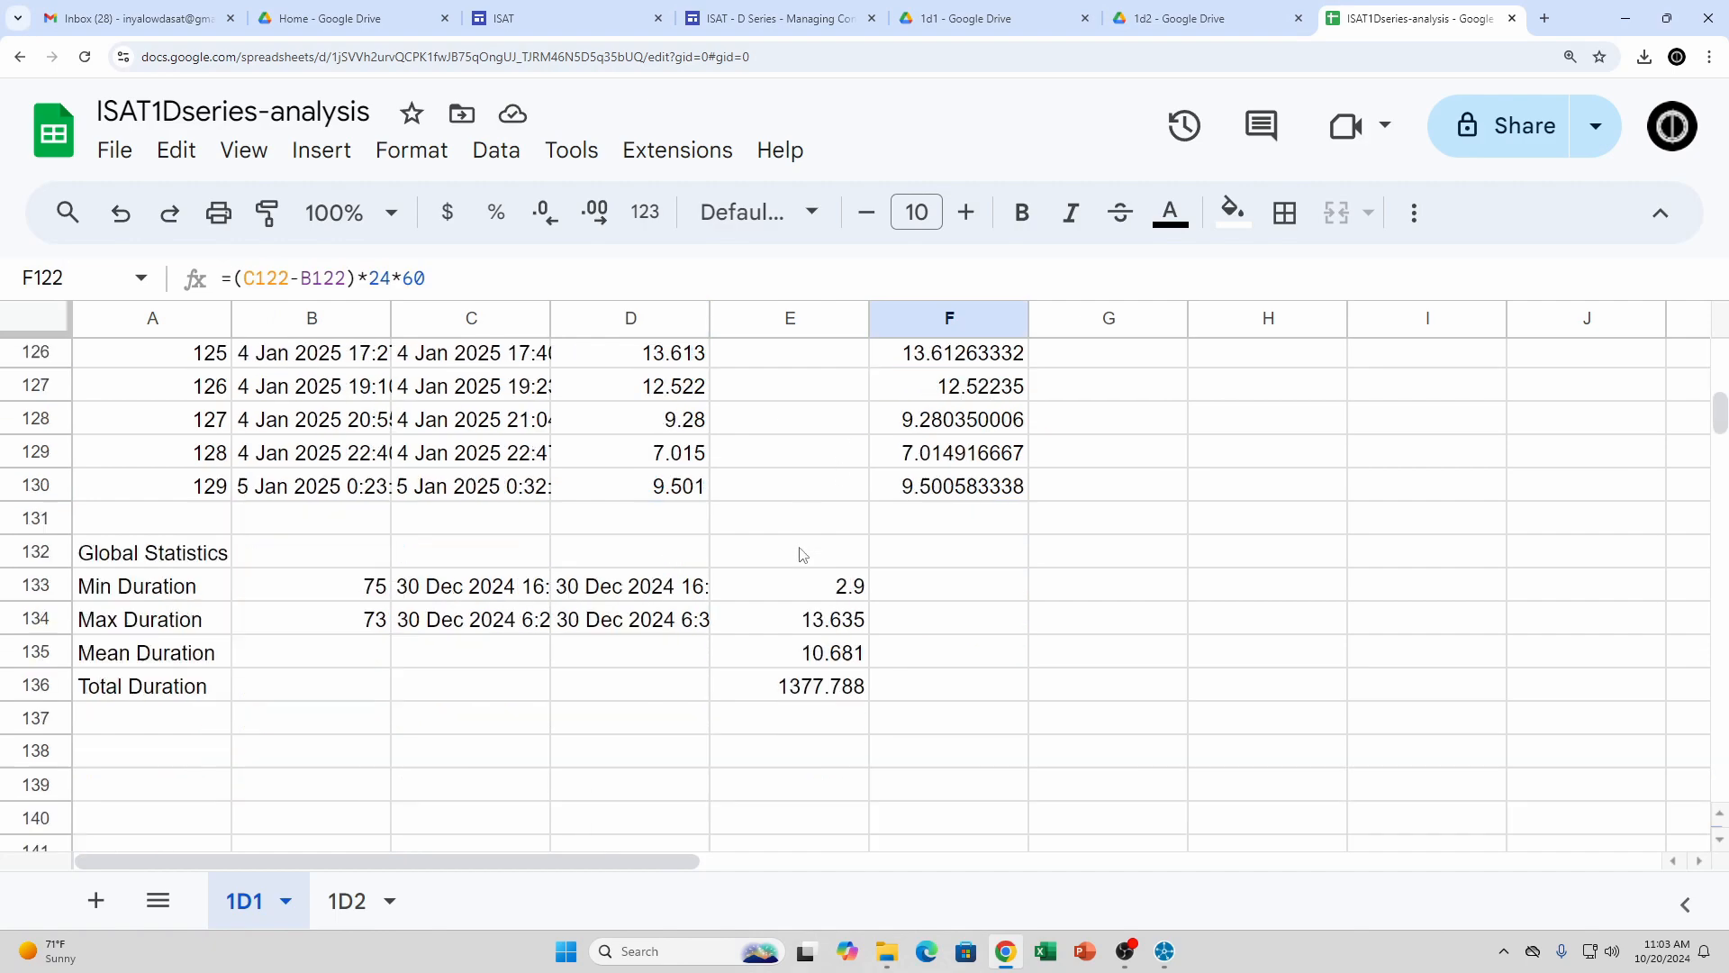
pyautogui.scroll(20, 801, 549)
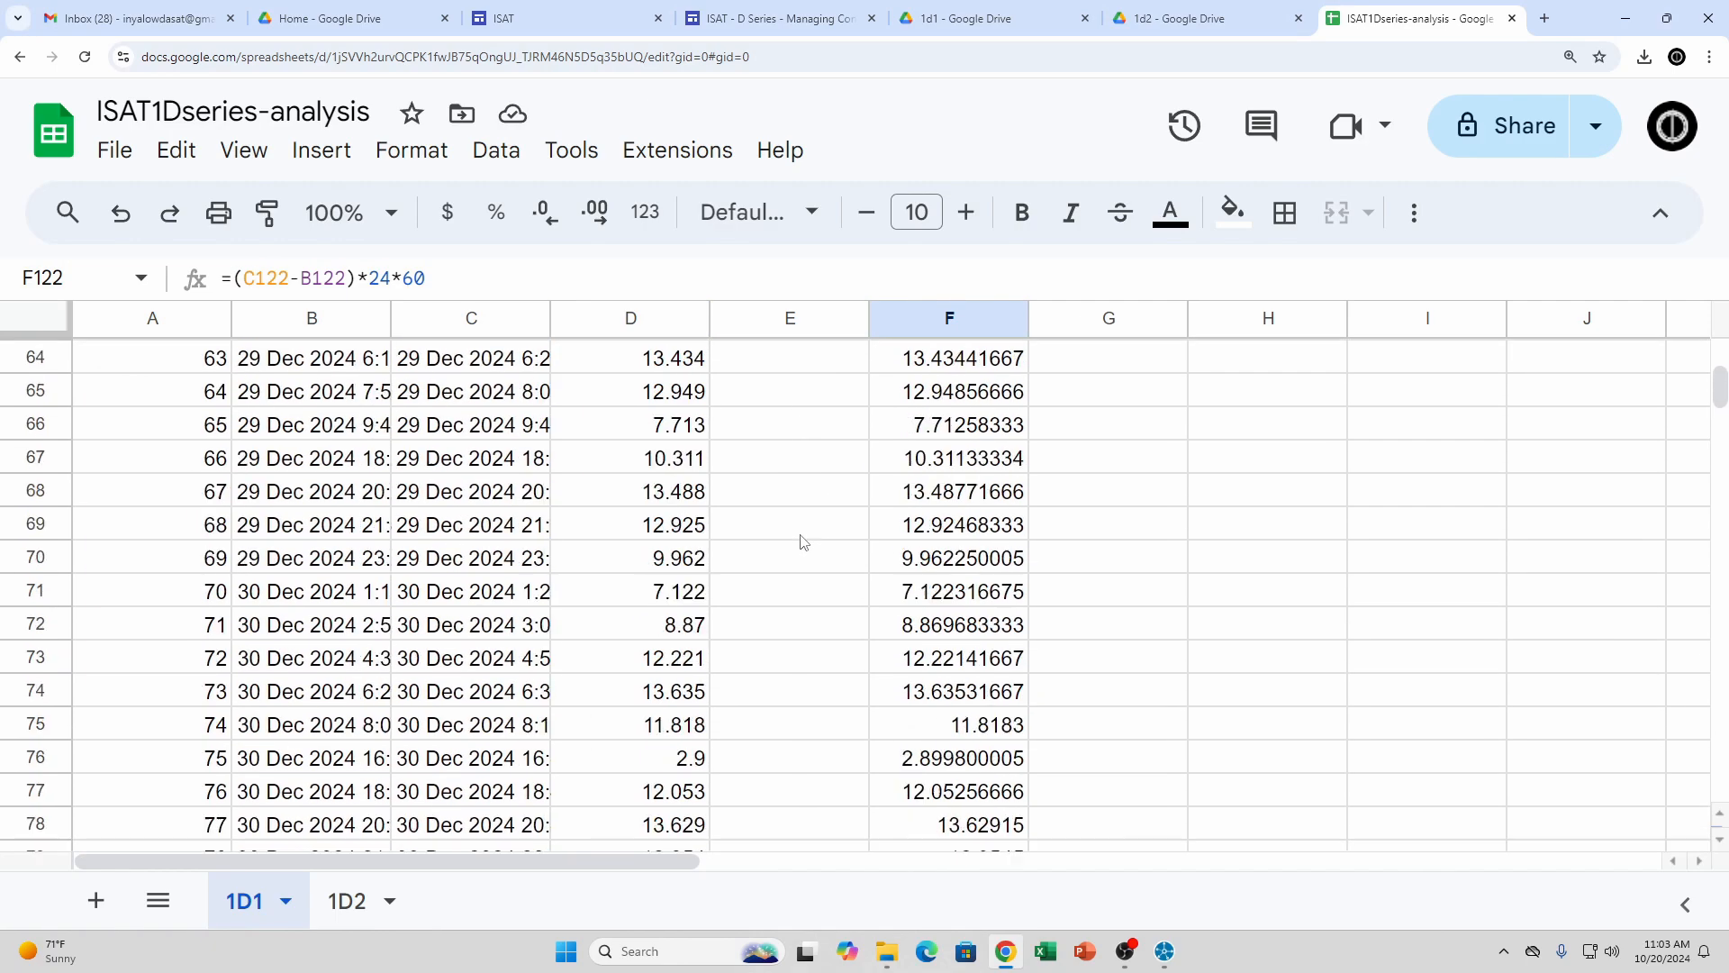
pyautogui.scroll(20, 804, 542)
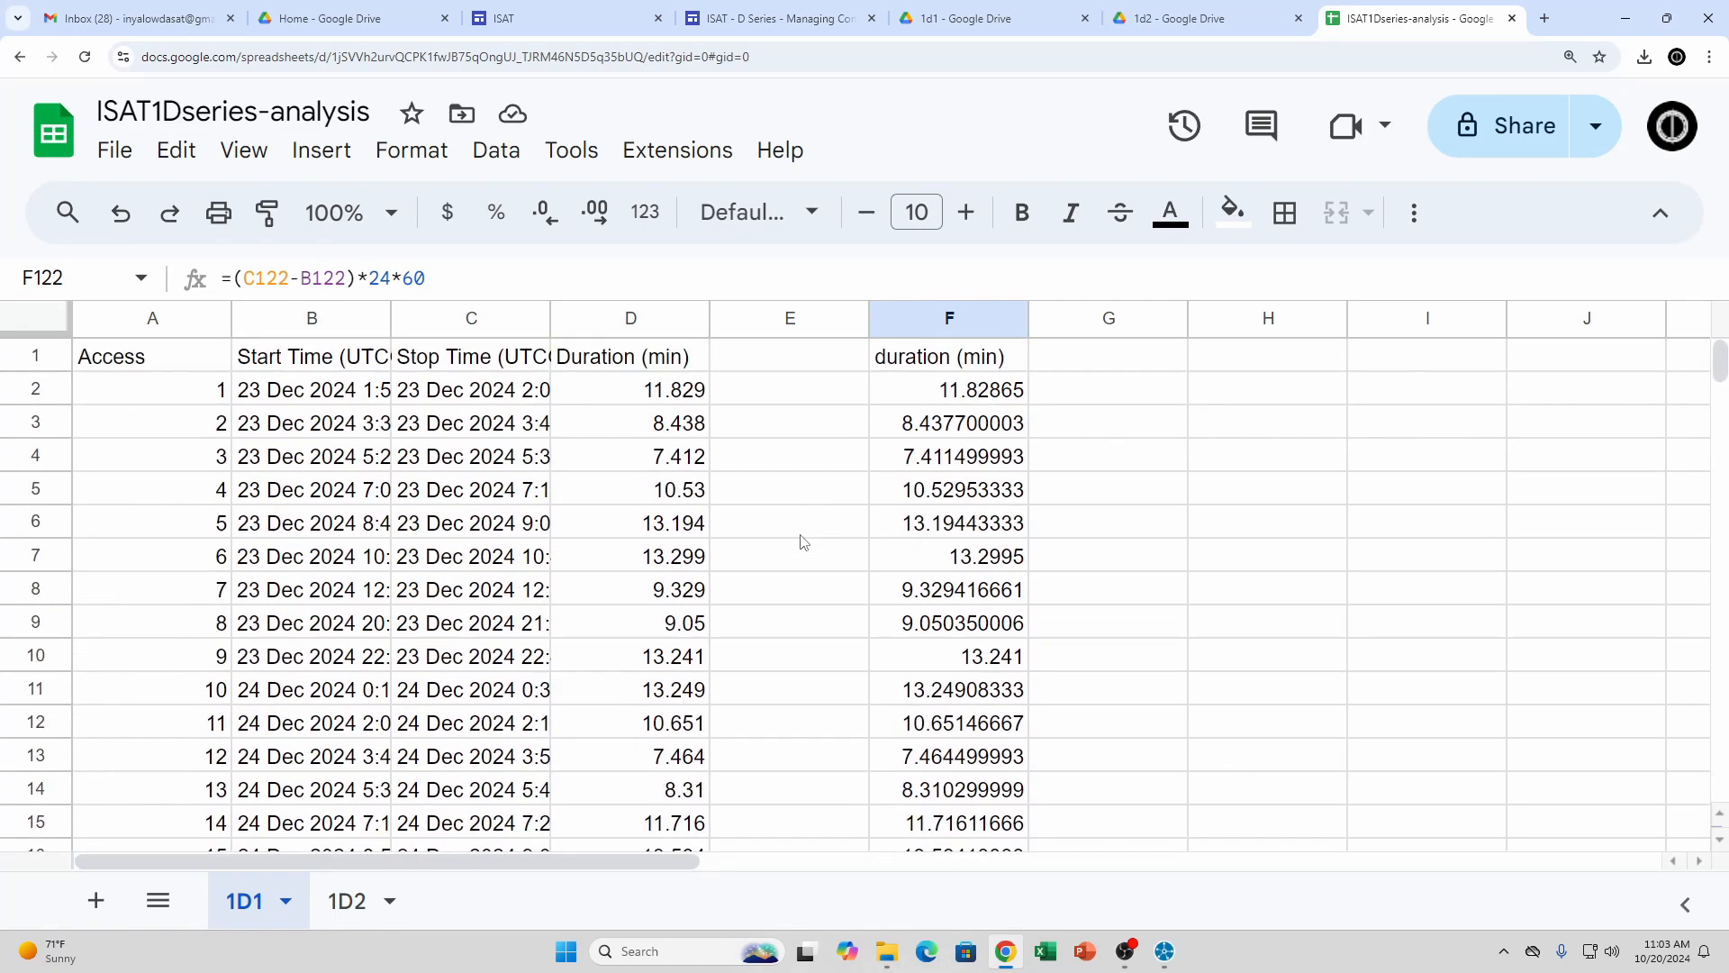
pyautogui.click(606, 394)
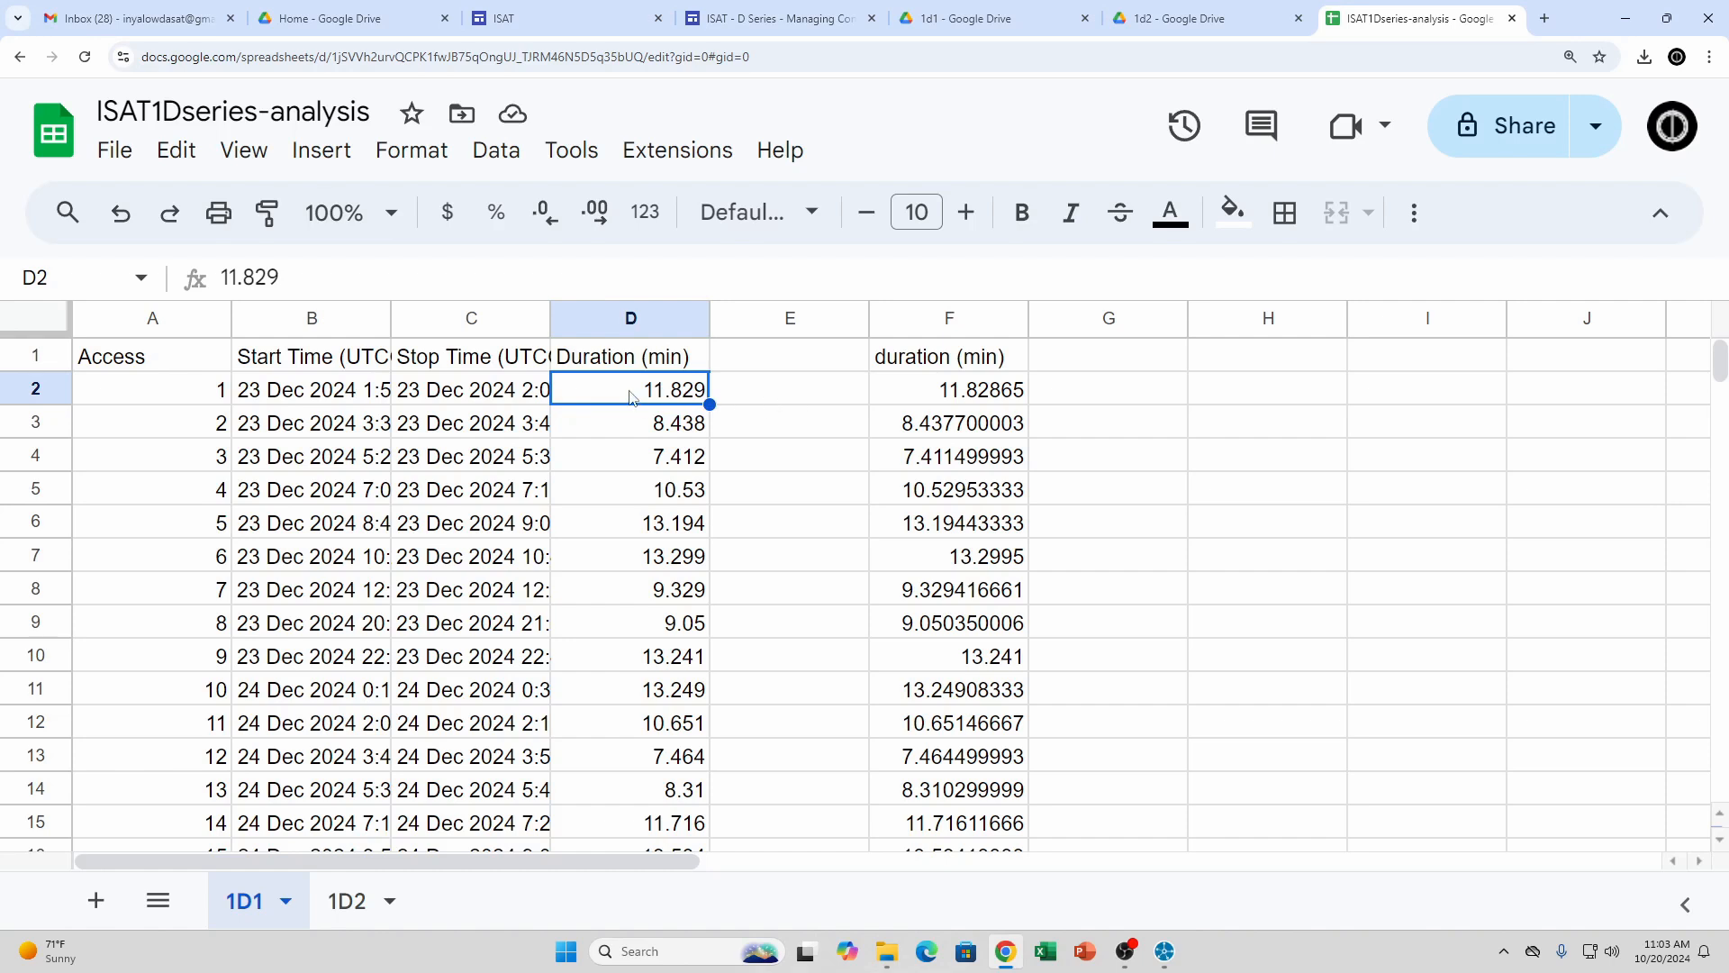
pyautogui.click(473, 396)
pyautogui.click(341, 393)
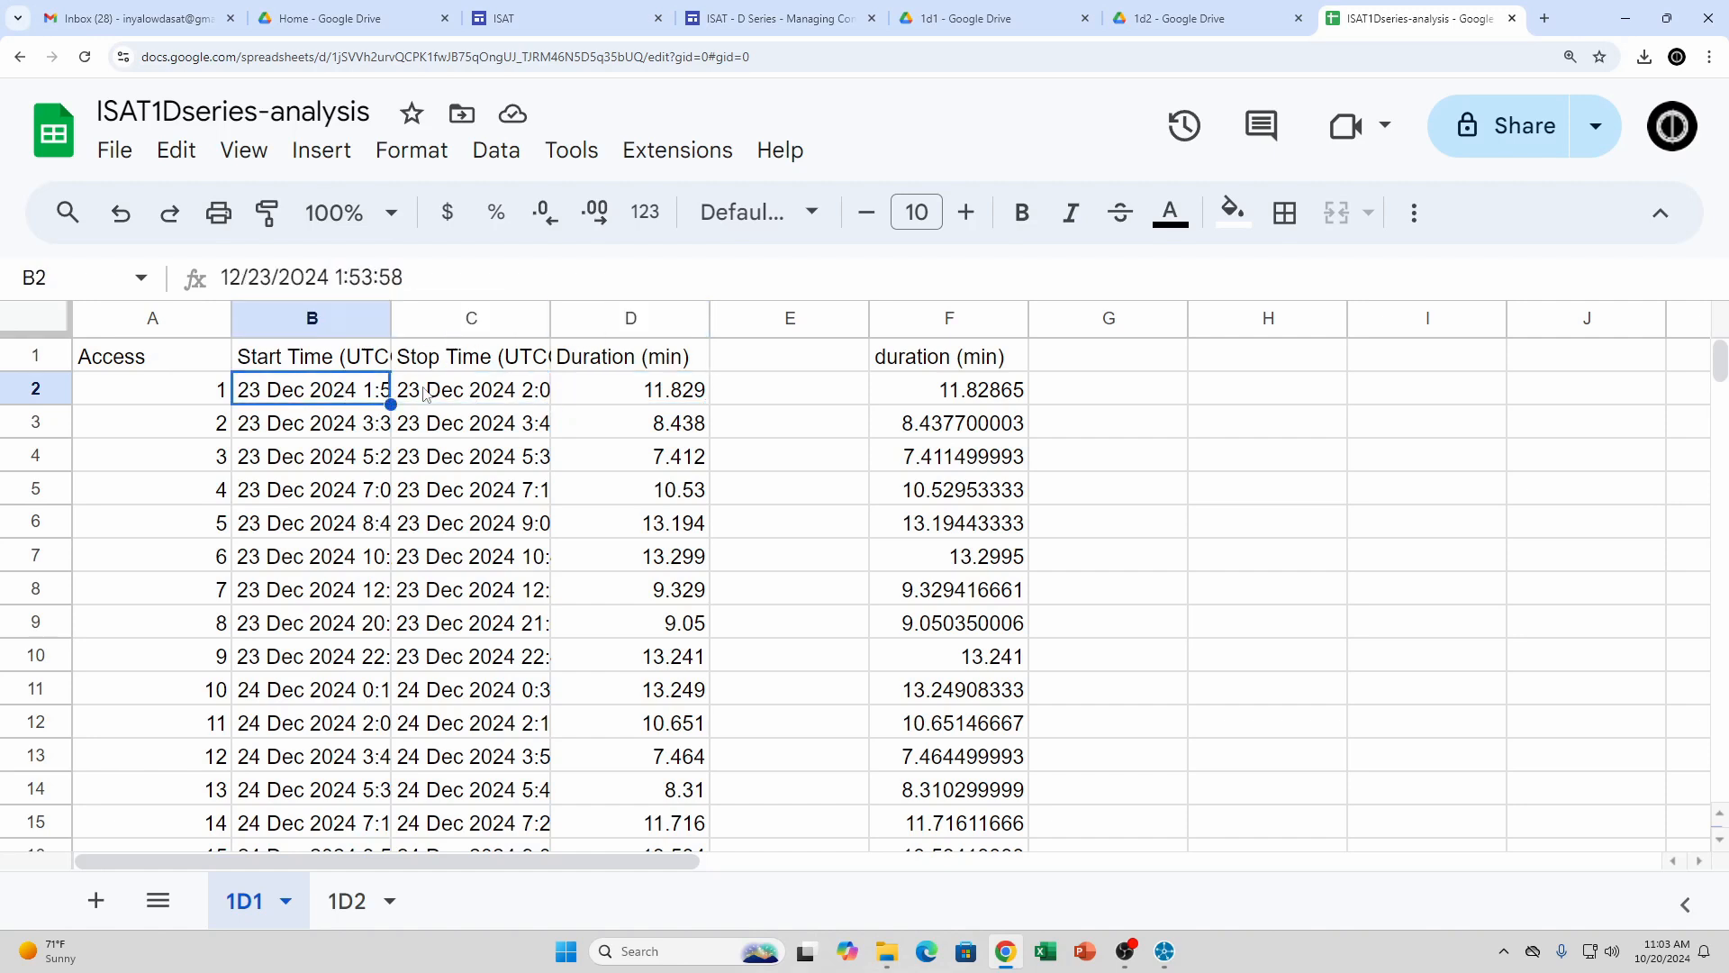
pyautogui.click(463, 393)
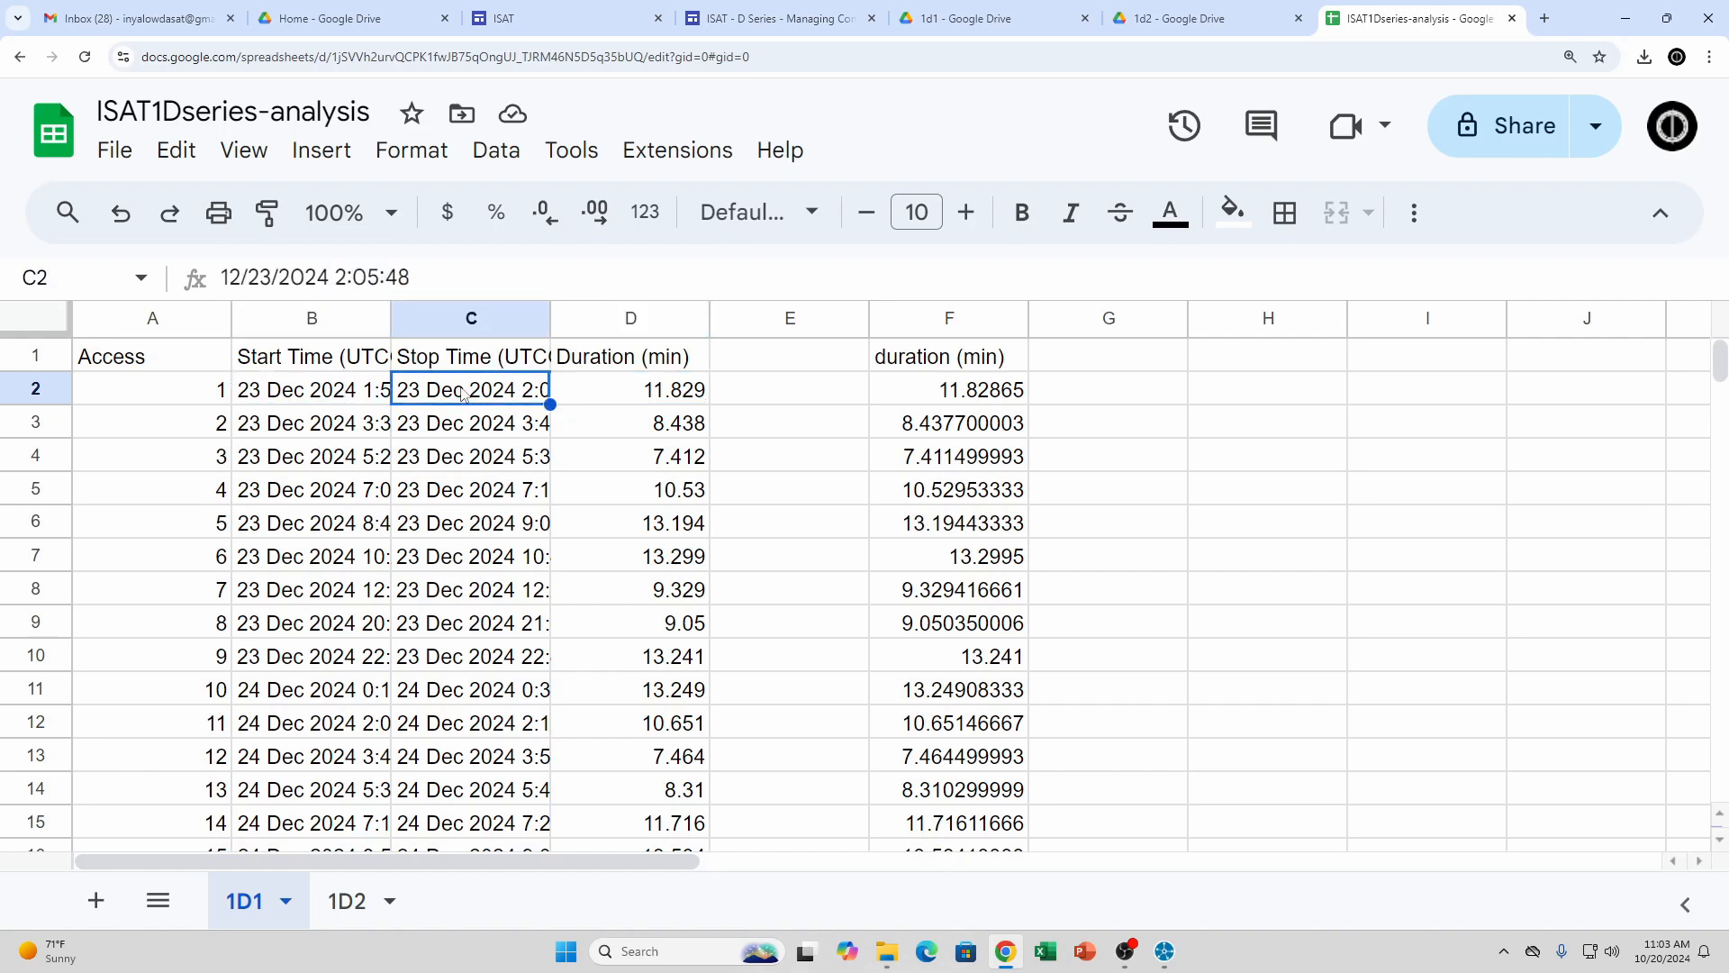
pyautogui.click(923, 392)
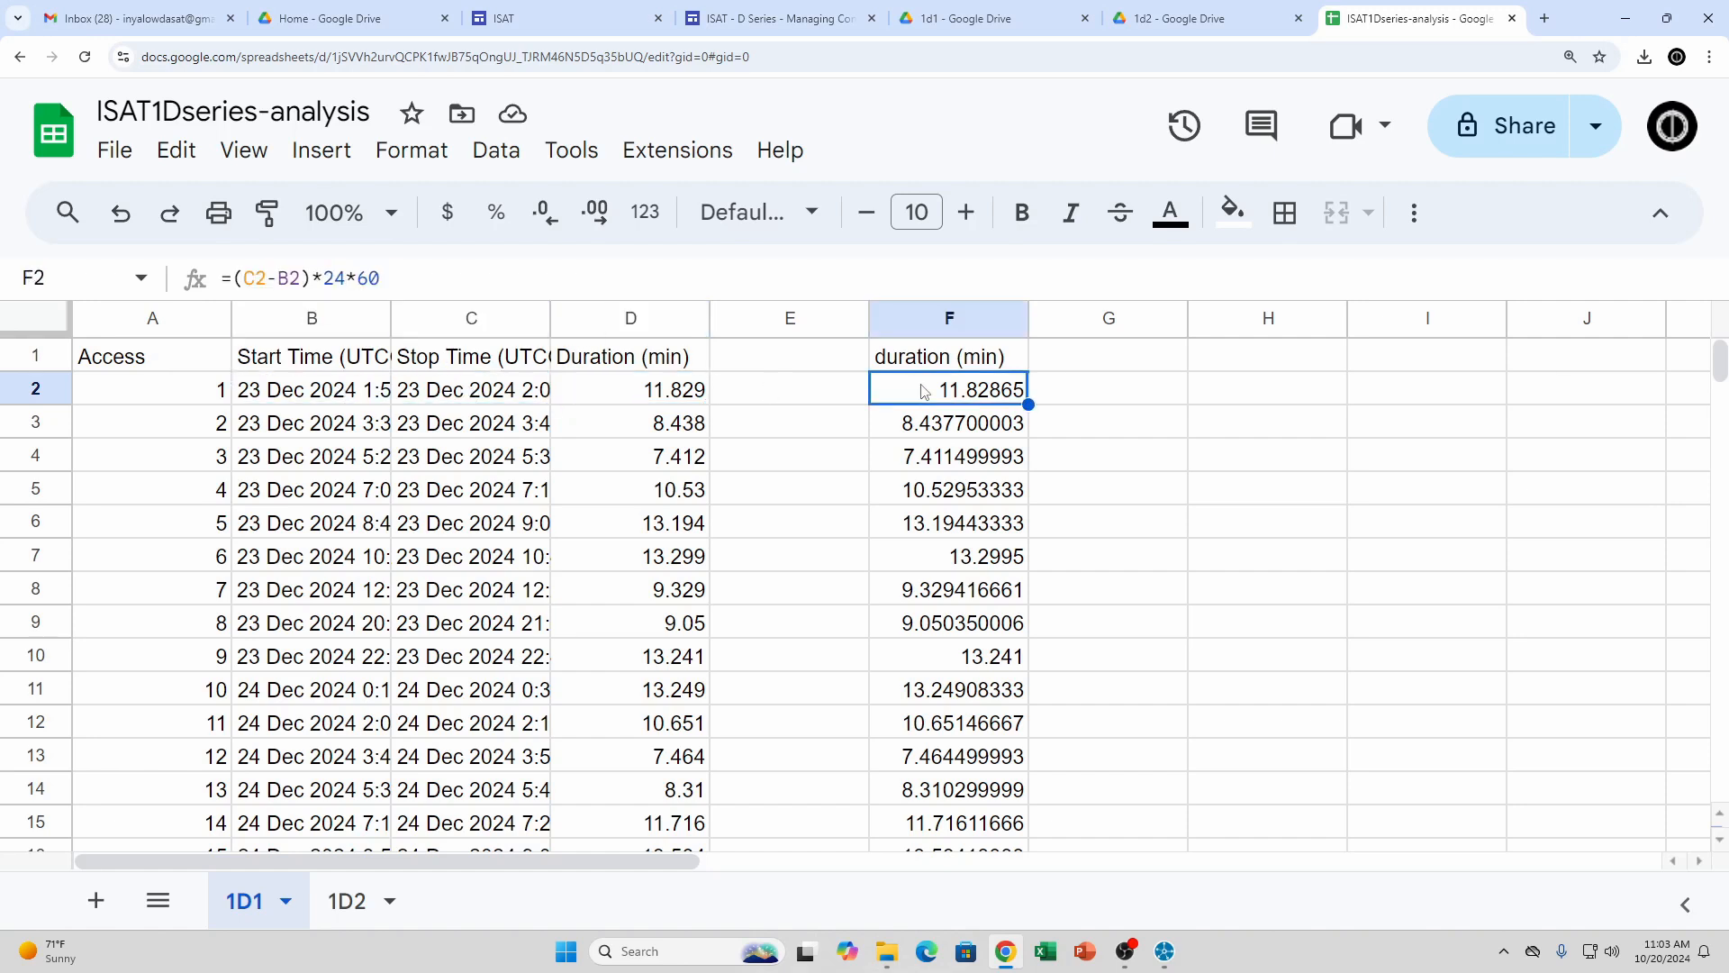
# Compare the reported durations in column D with the calculated ones in column F for rows 2 to 4
pyautogui.click(635, 398)
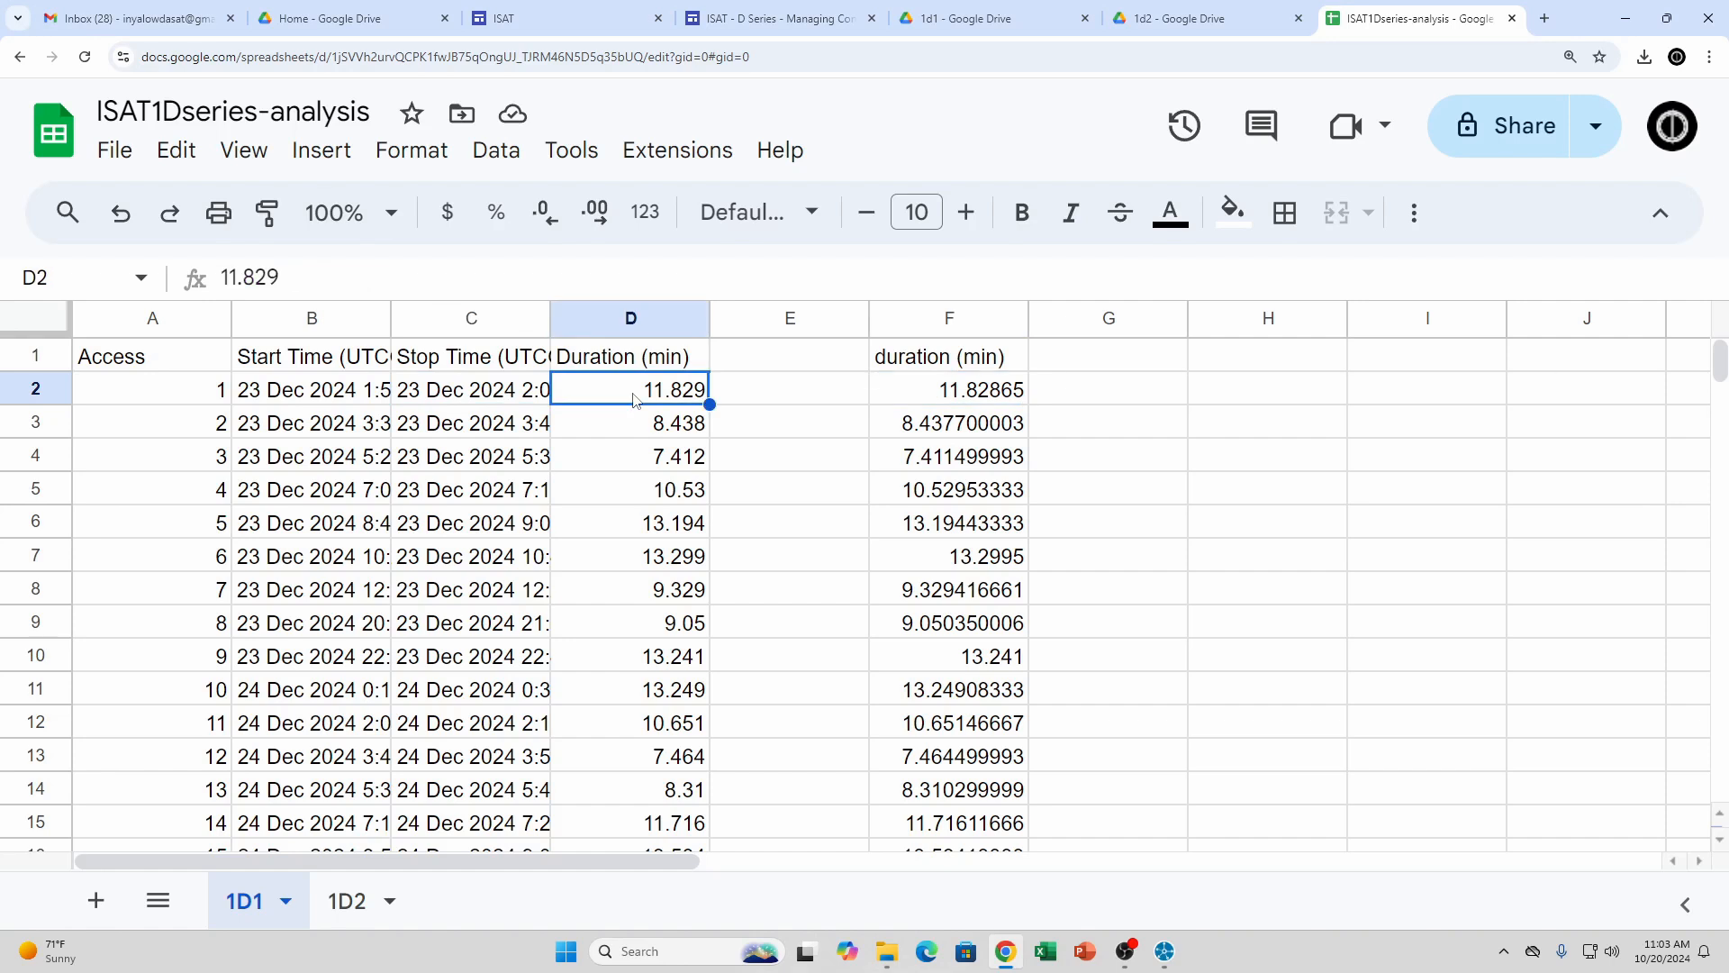
pyautogui.click(920, 396)
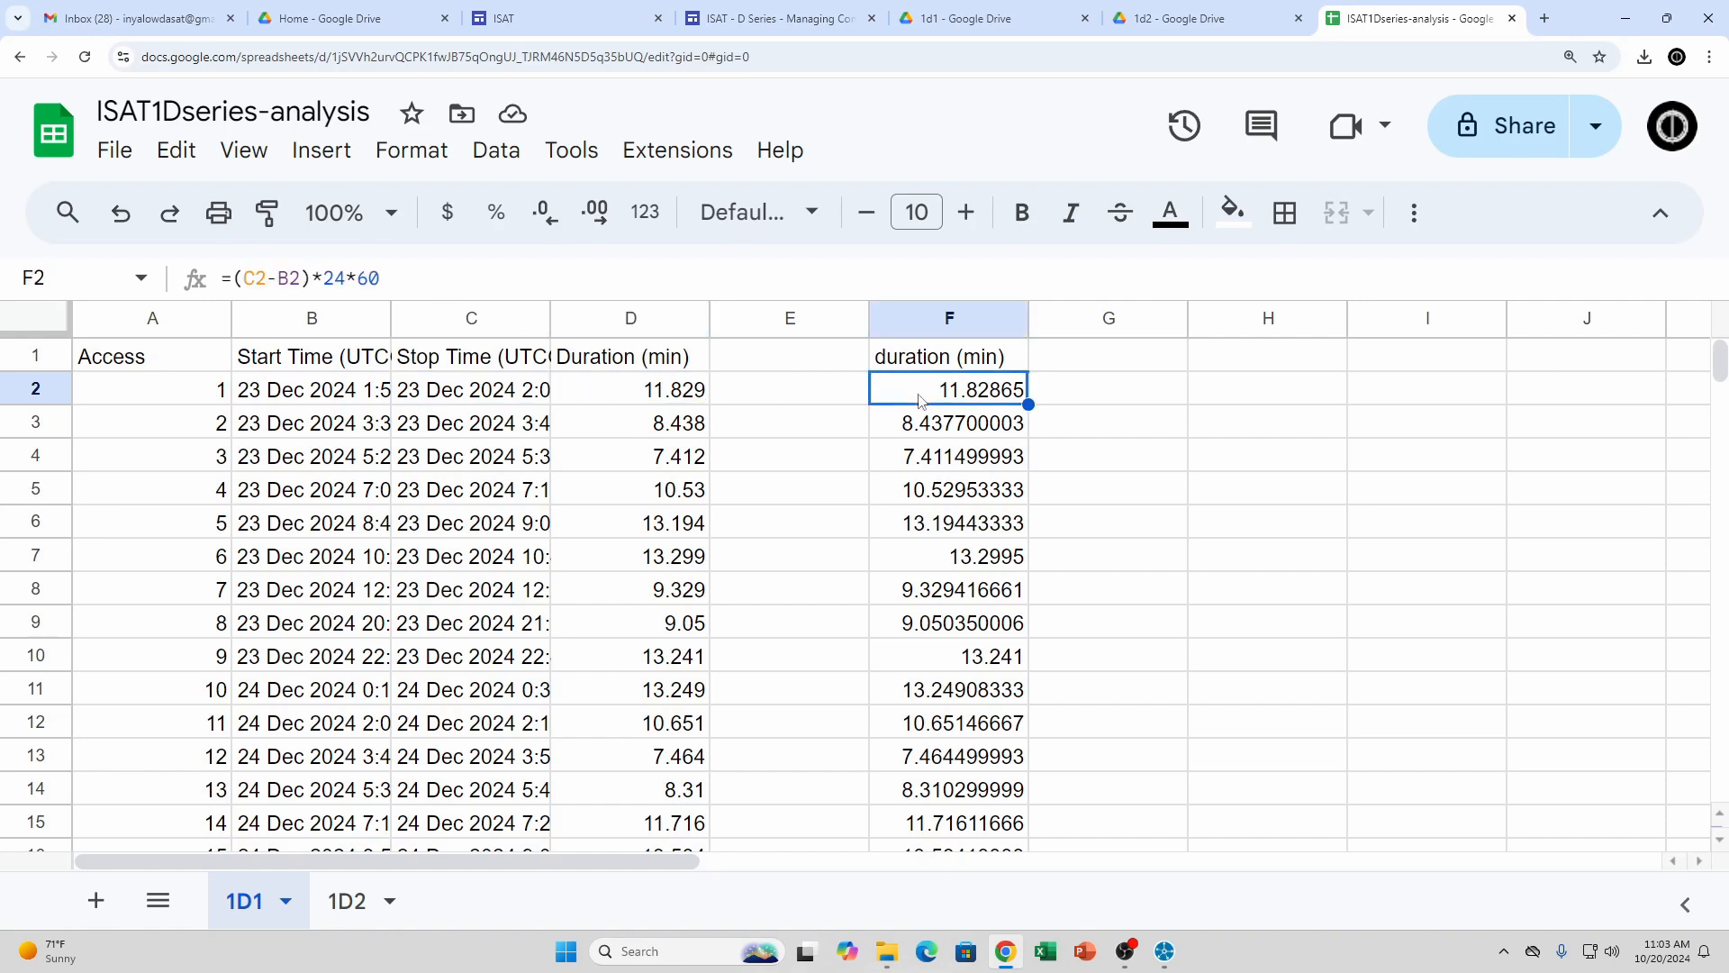
pyautogui.click(478, 430)
pyautogui.click(346, 433)
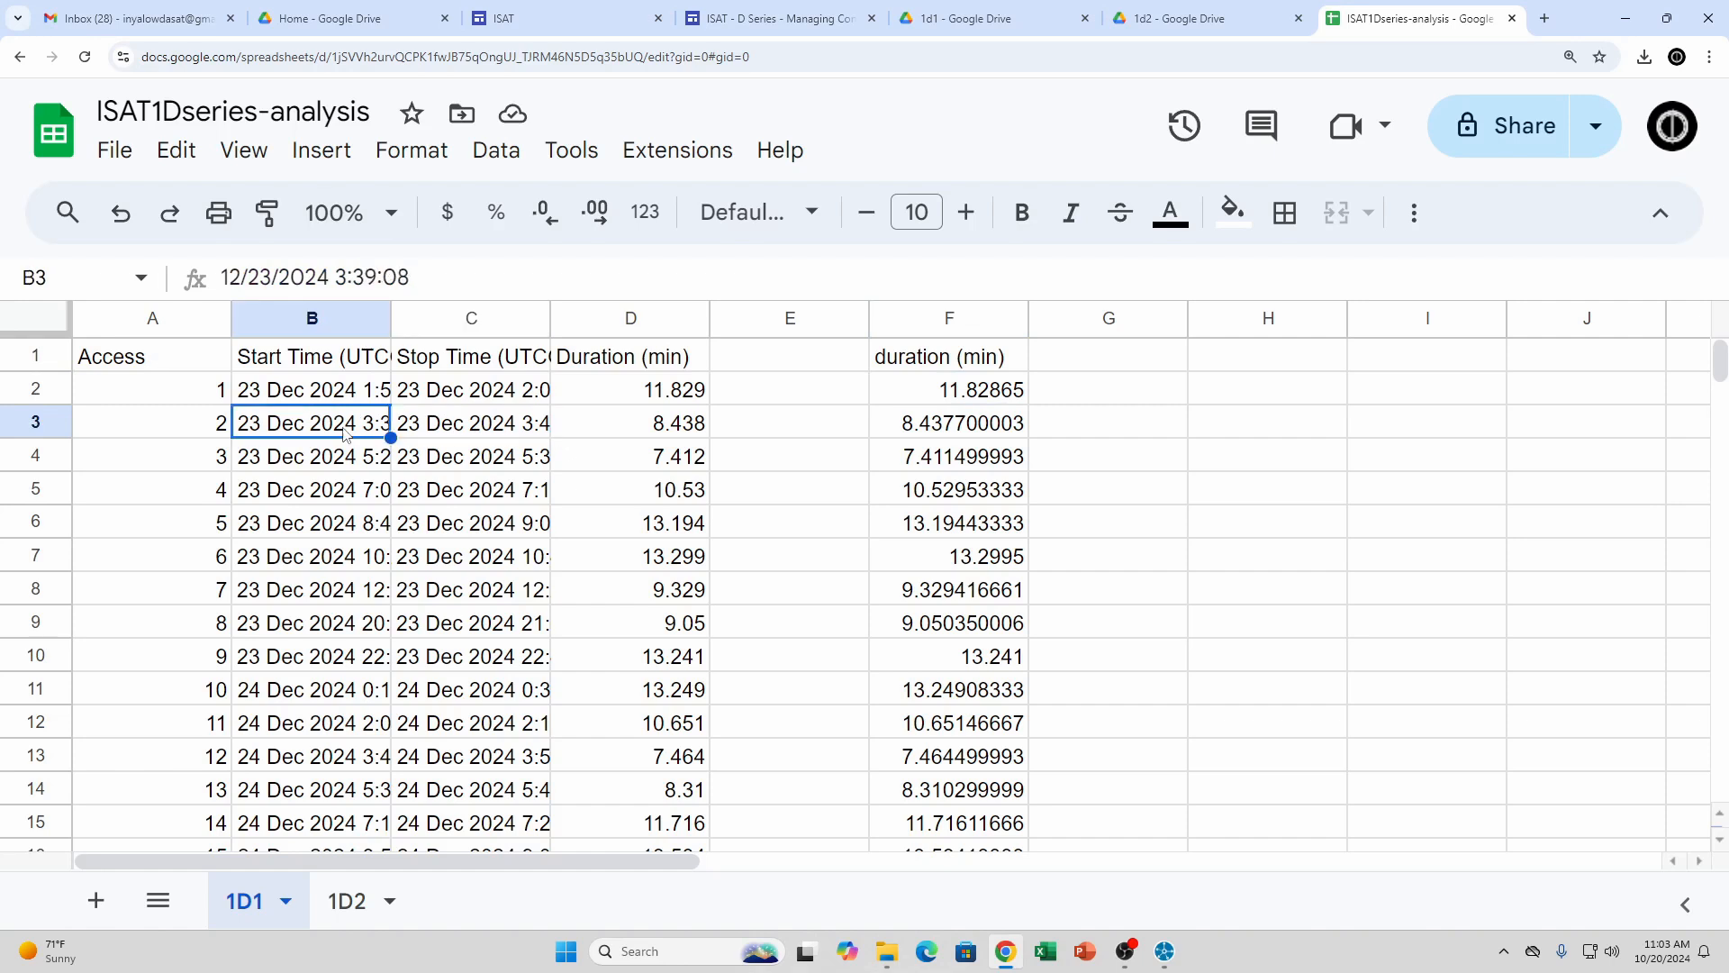
pyautogui.click(945, 430)
pyautogui.click(630, 428)
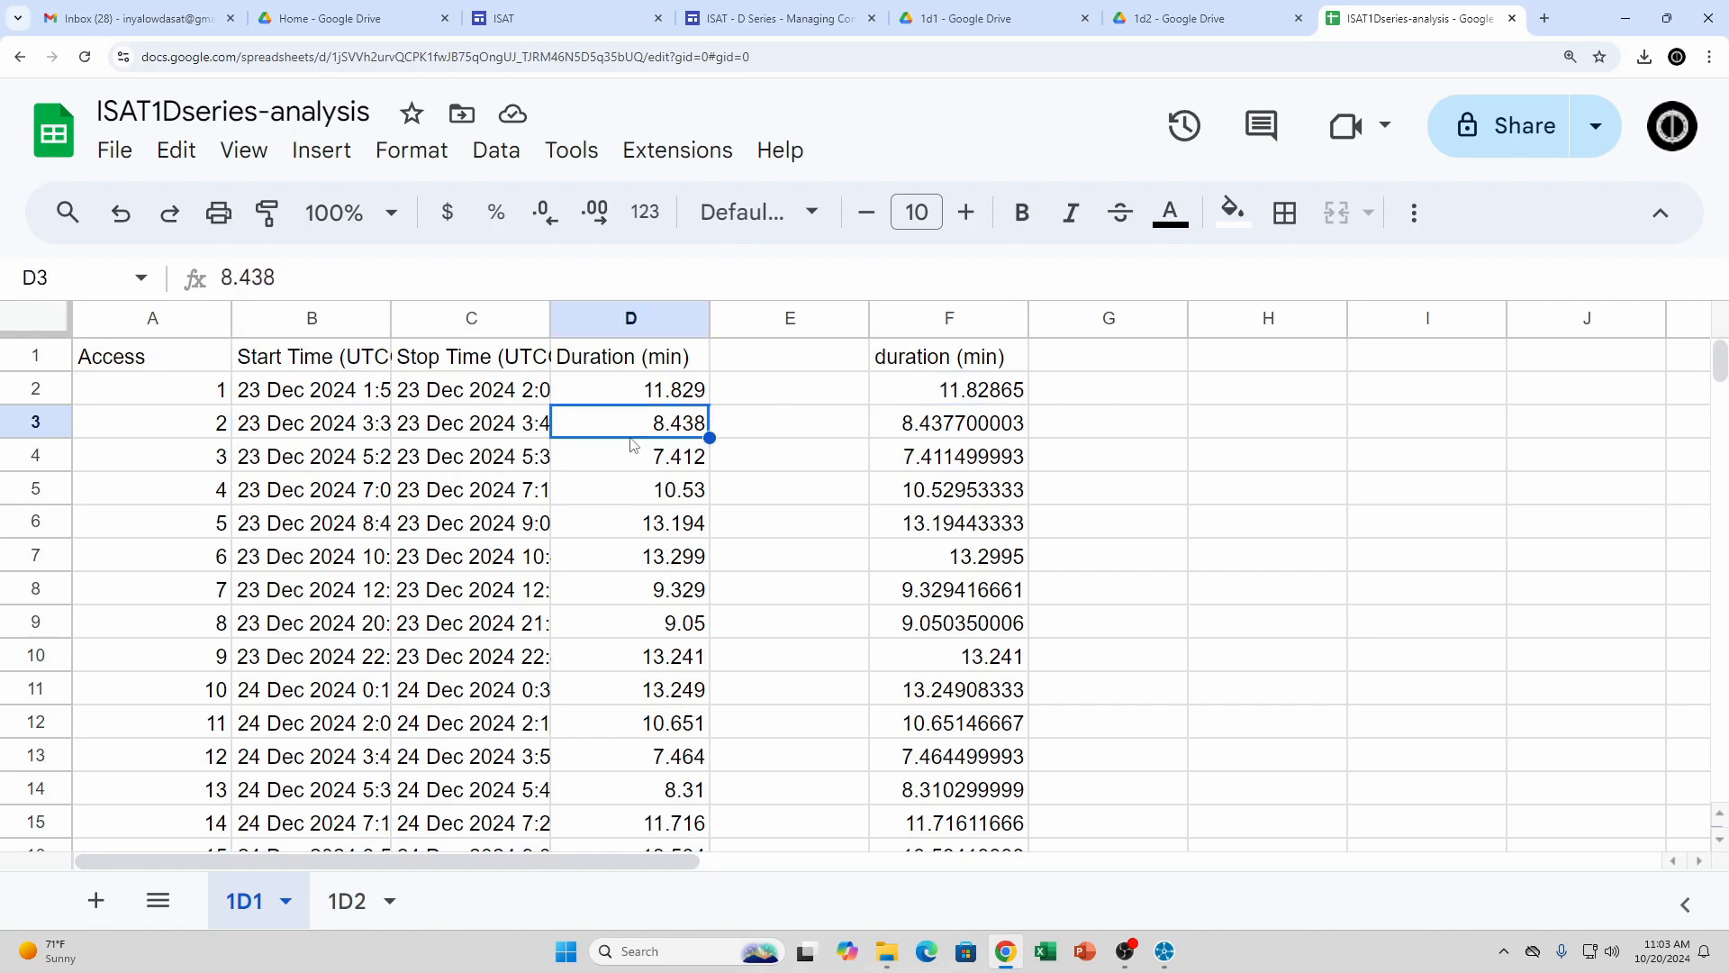
pyautogui.click(636, 456)
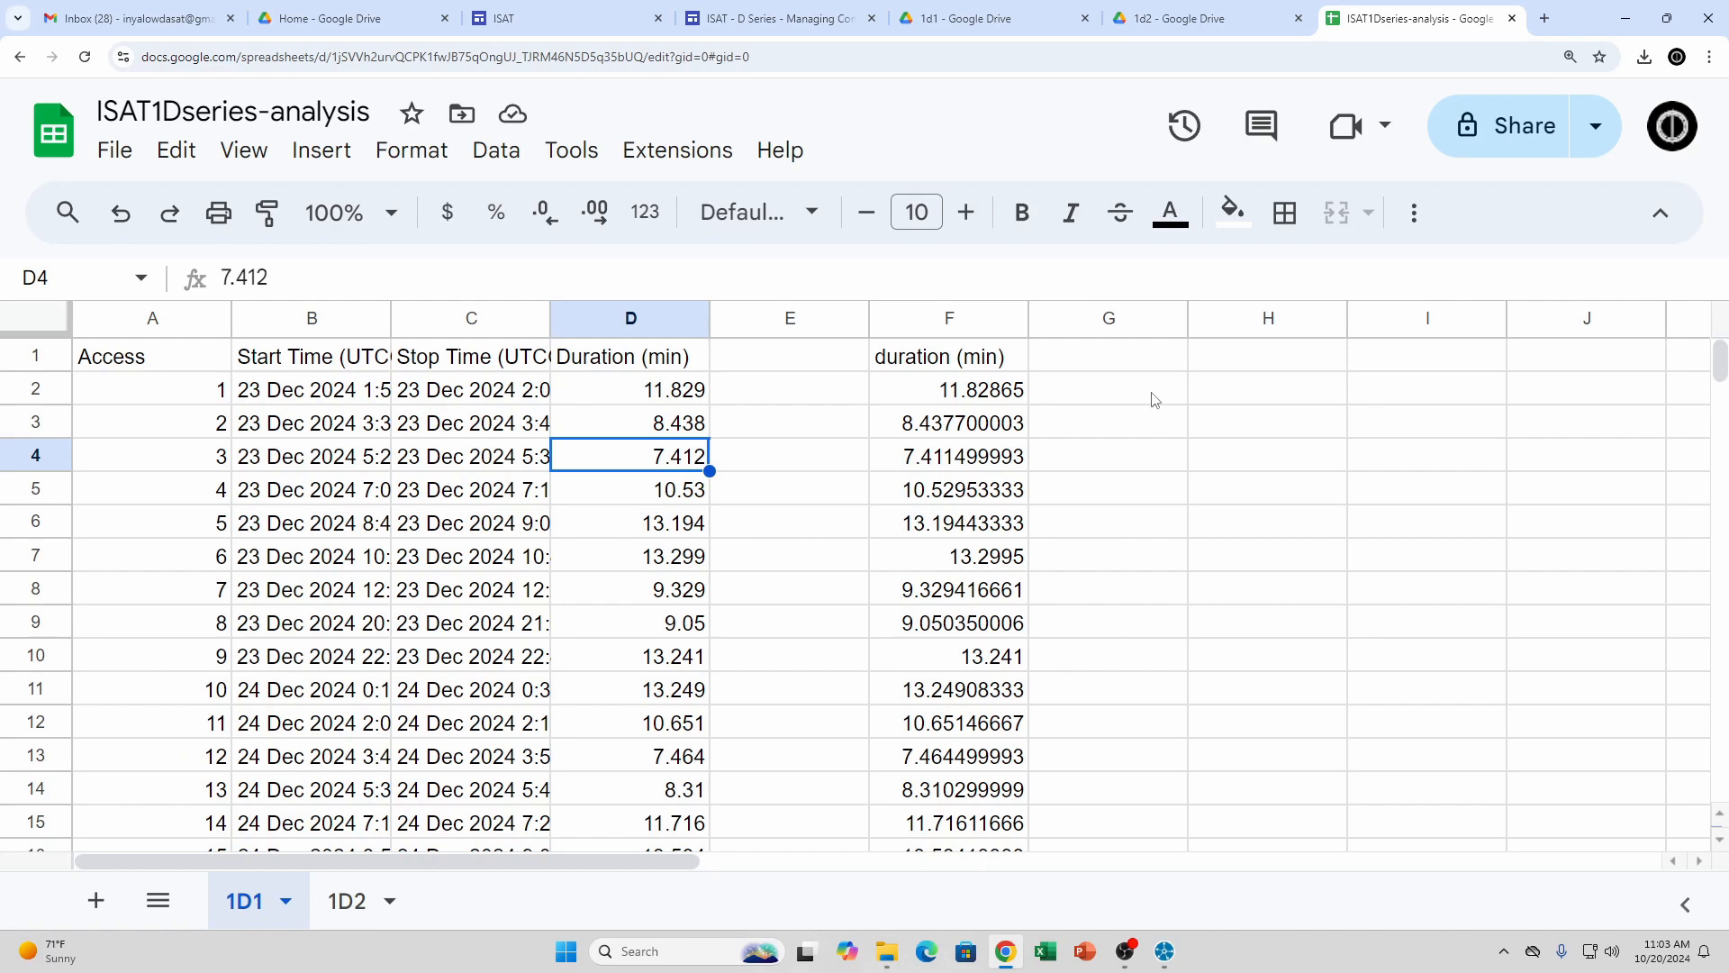
# Calculate the minimum of the column F durations with a MIN formula in F133, beside the reported Min Duration
pyautogui.scroll(-20, 912, 532)
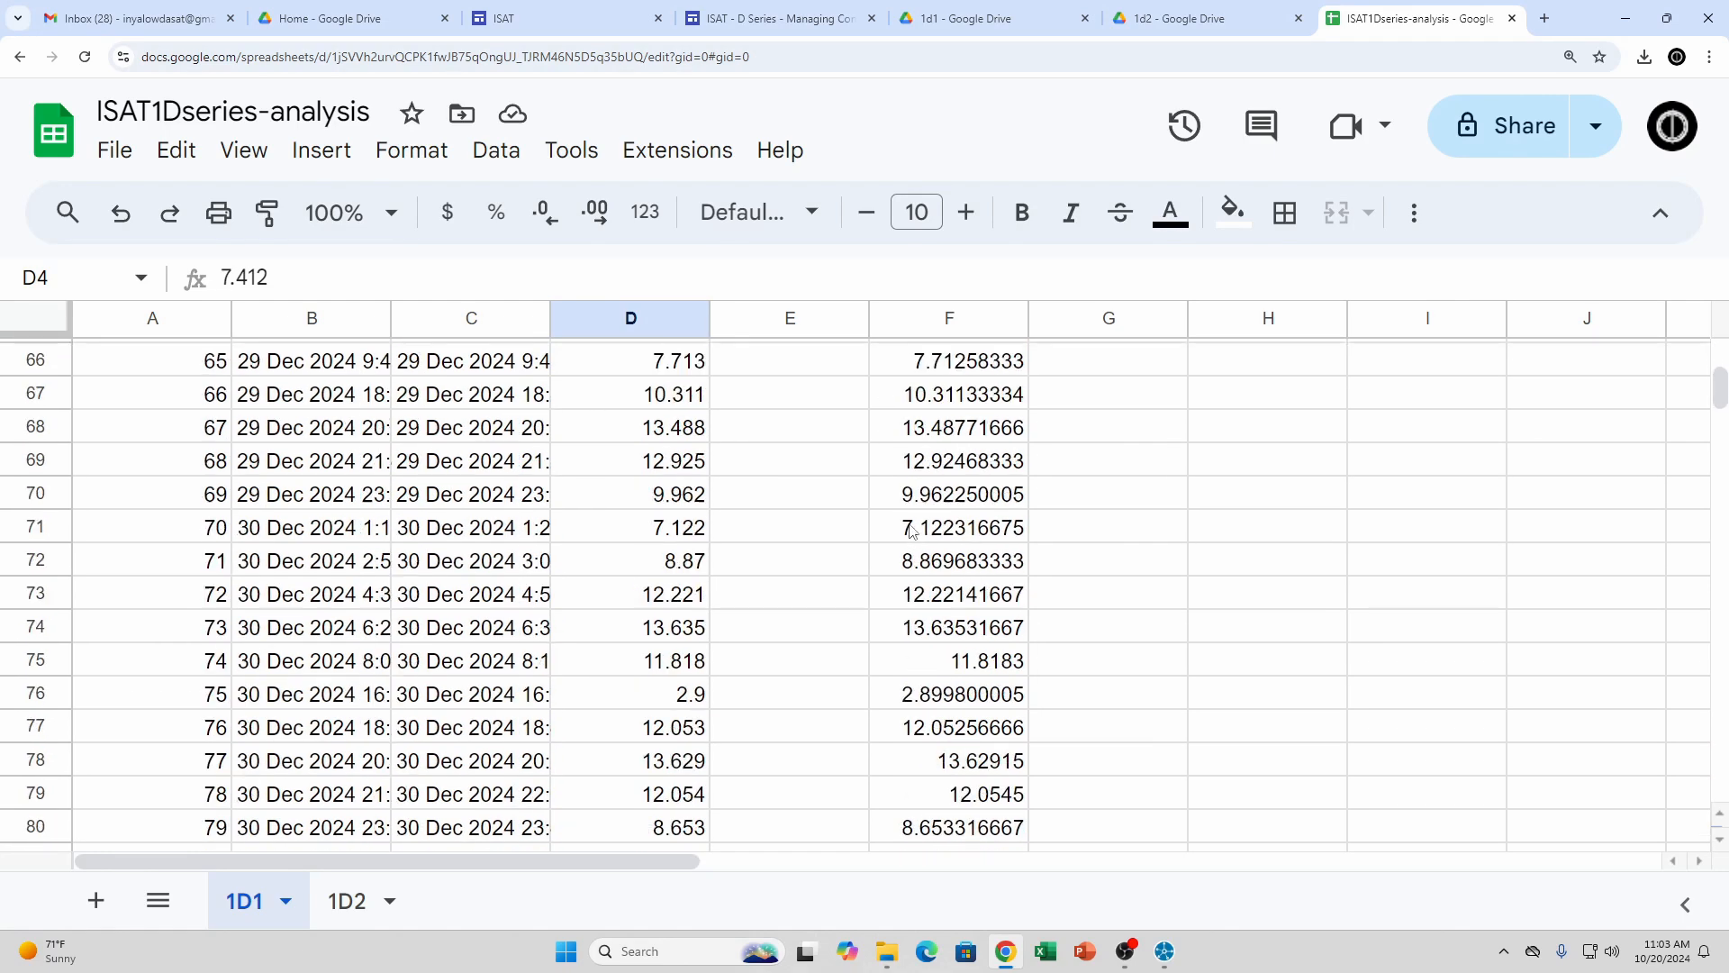
pyautogui.scroll(-20, 912, 531)
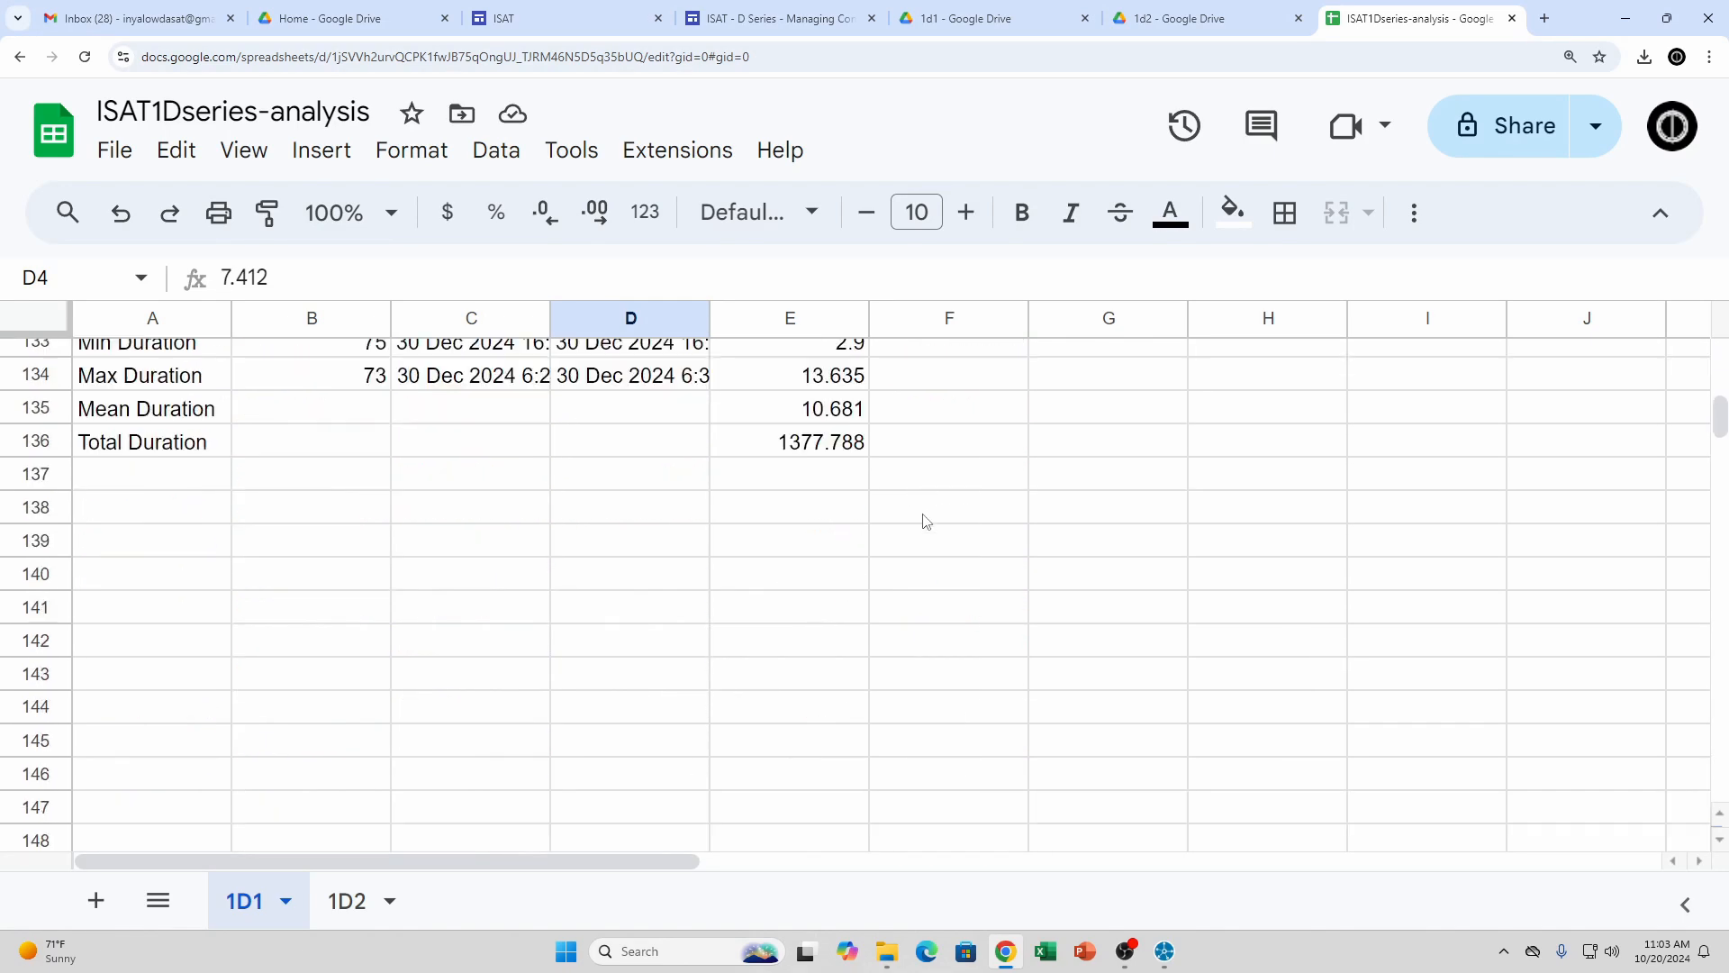
pyautogui.scroll(2, 925, 522)
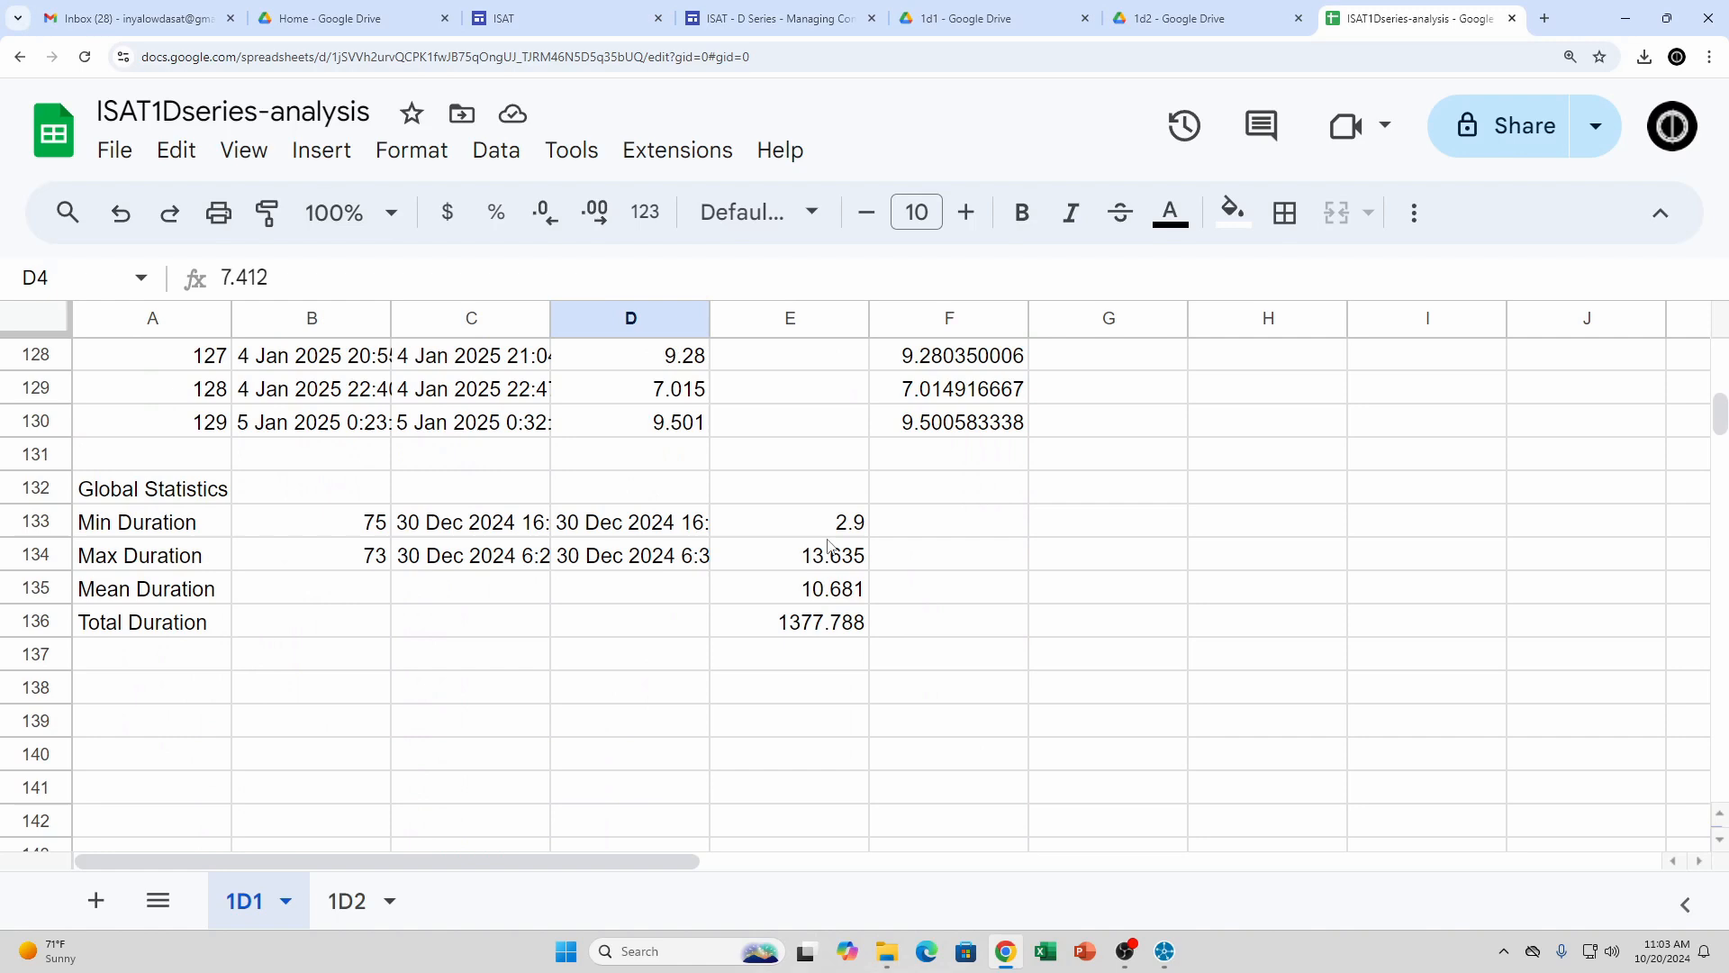
pyautogui.click(945, 533)
pyautogui.write('=MIN(')
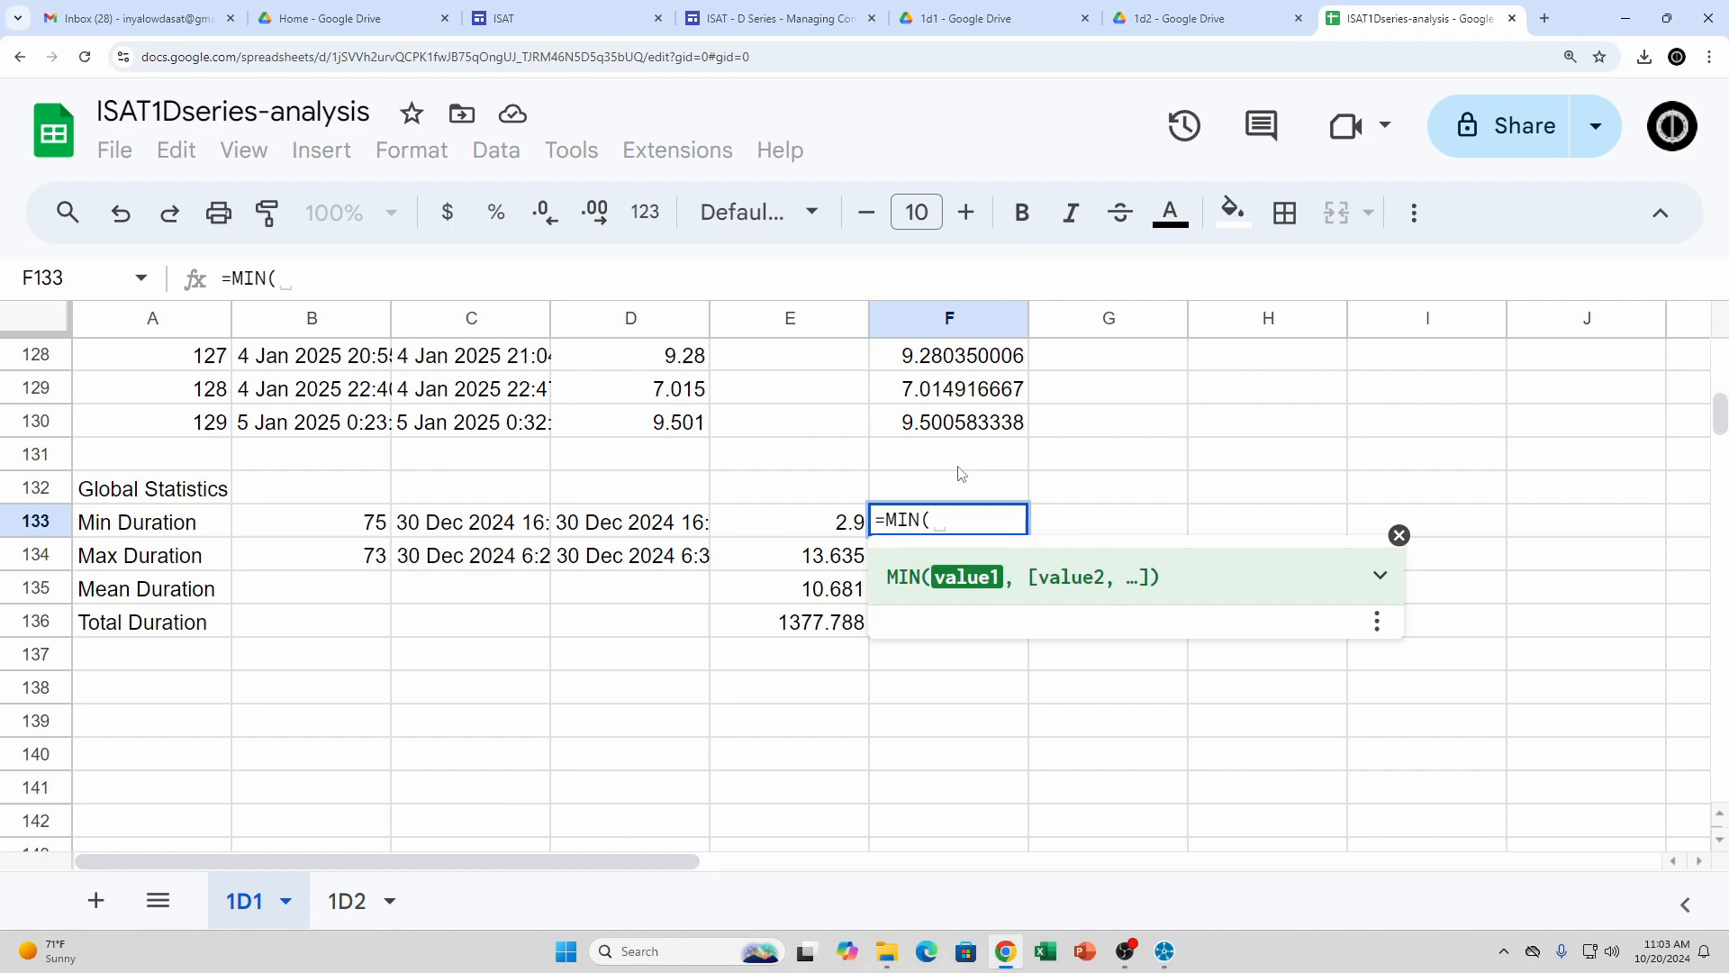
pyautogui.moveTo(968, 425); pyautogui.dragTo(937, 387)
pyautogui.press('Return')
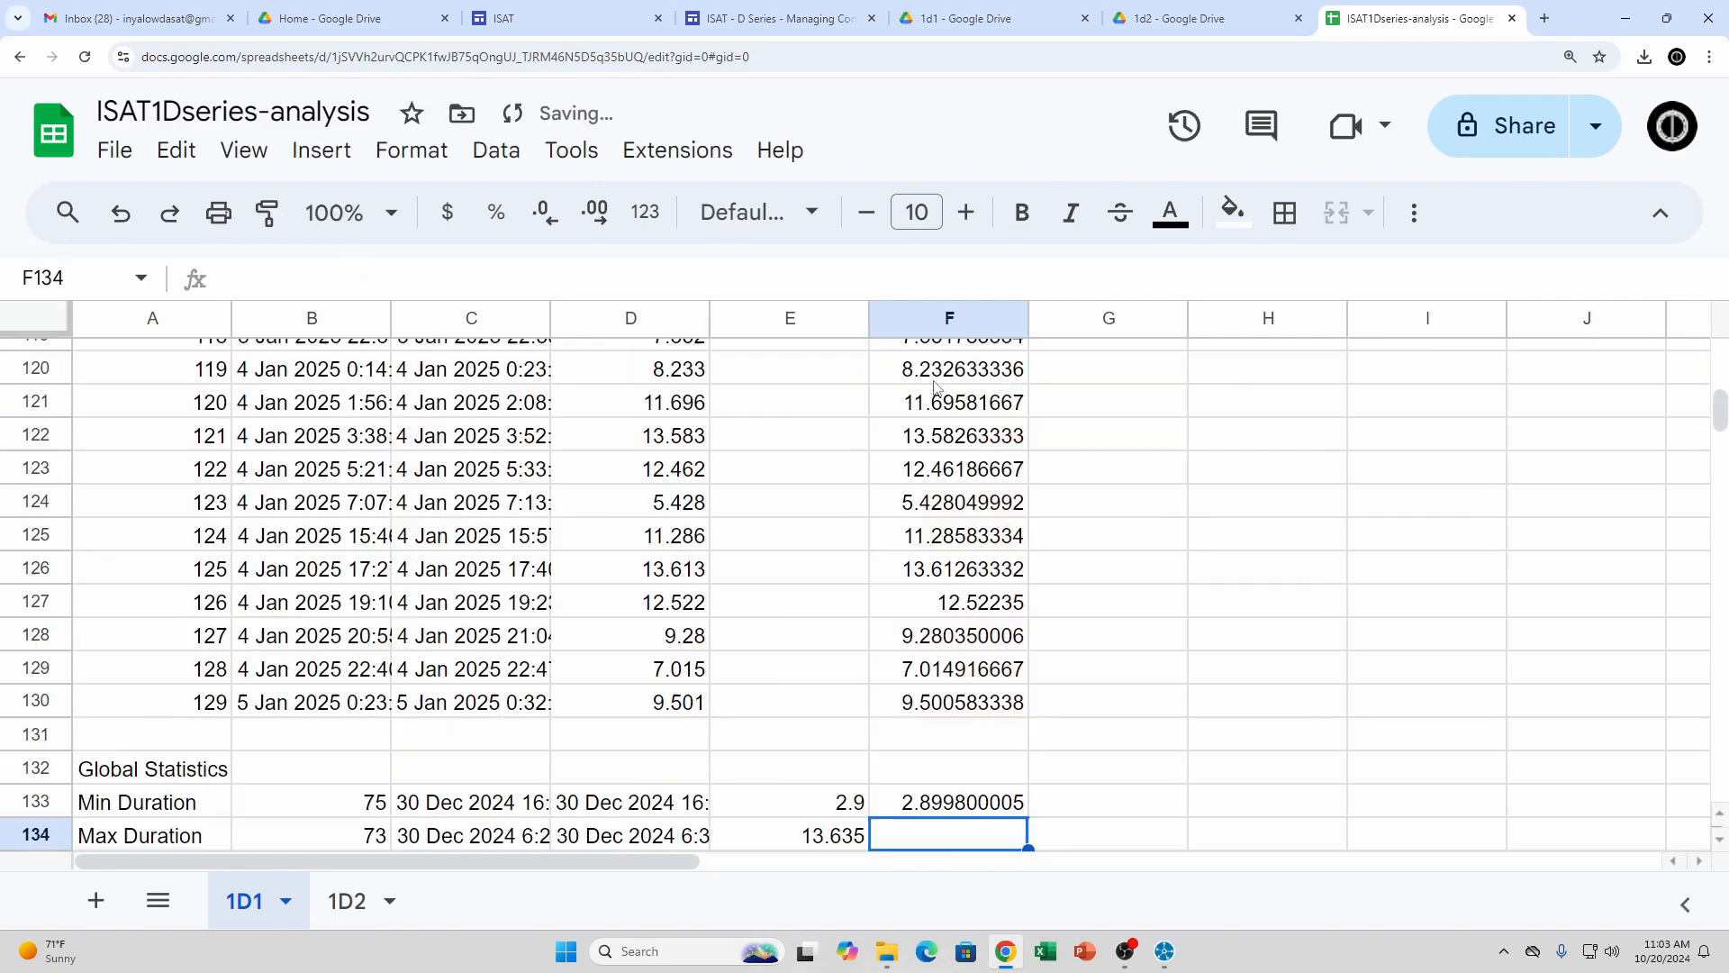
# Compare the calculated minimum with the reported one in E133, and review the reported max, mean and total durations in E134 to E136
pyautogui.scroll(-2, 1020, 552)
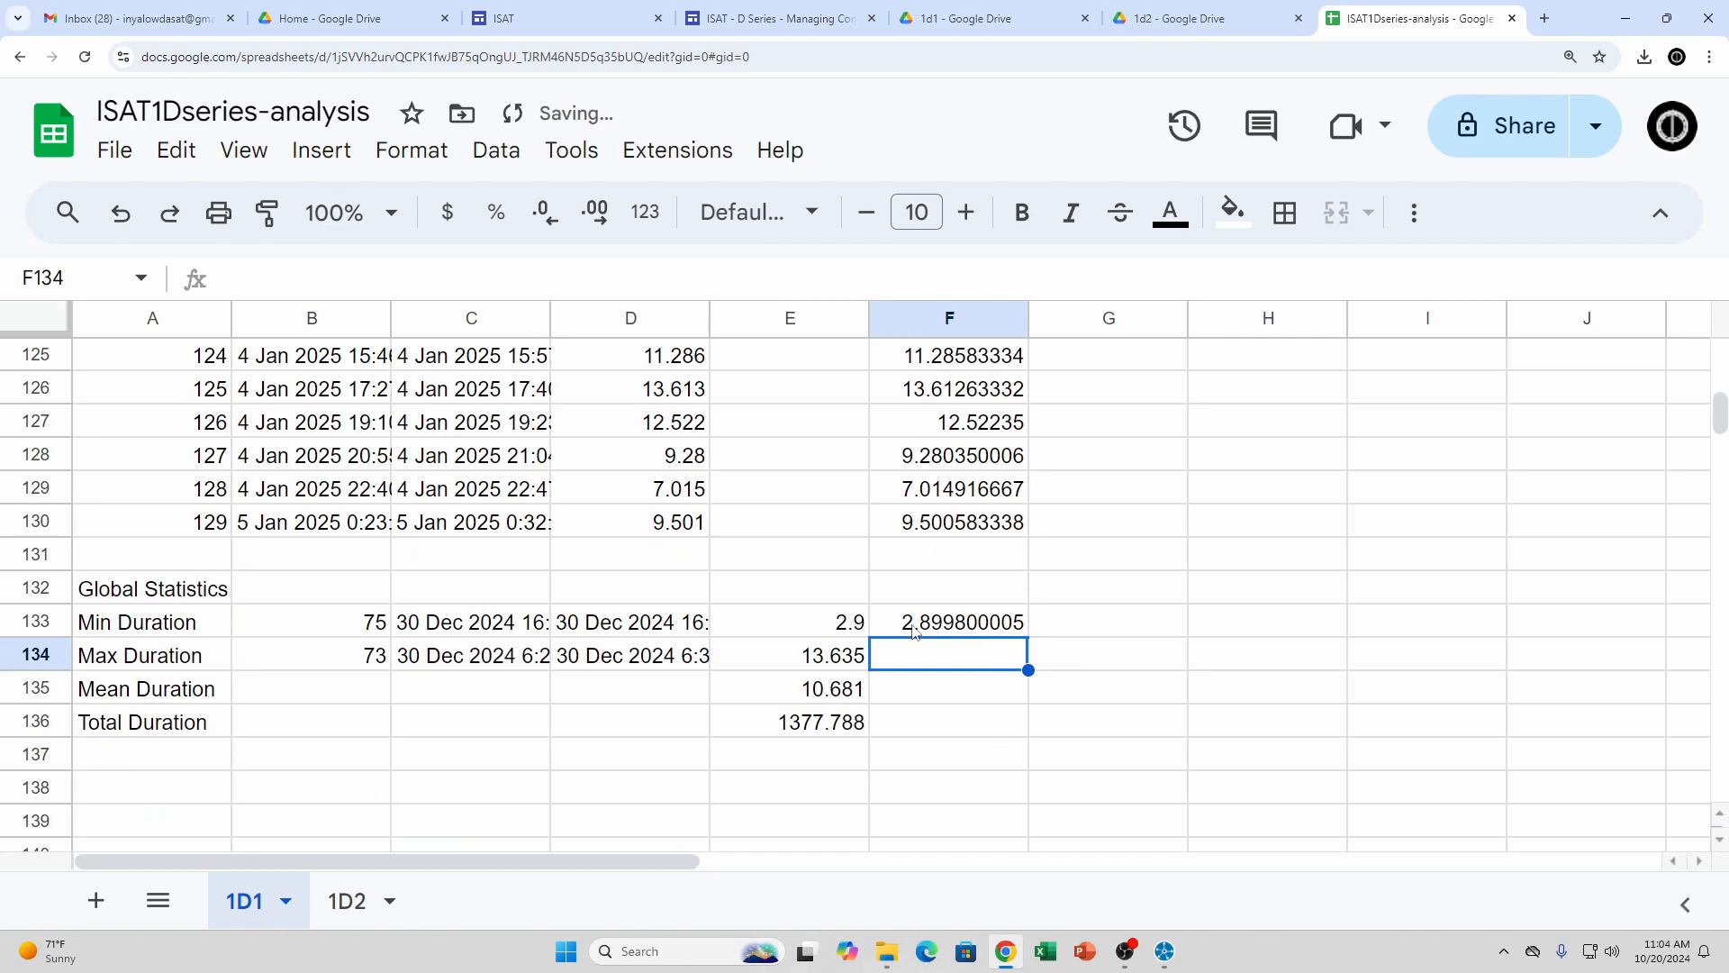
pyautogui.click(790, 630)
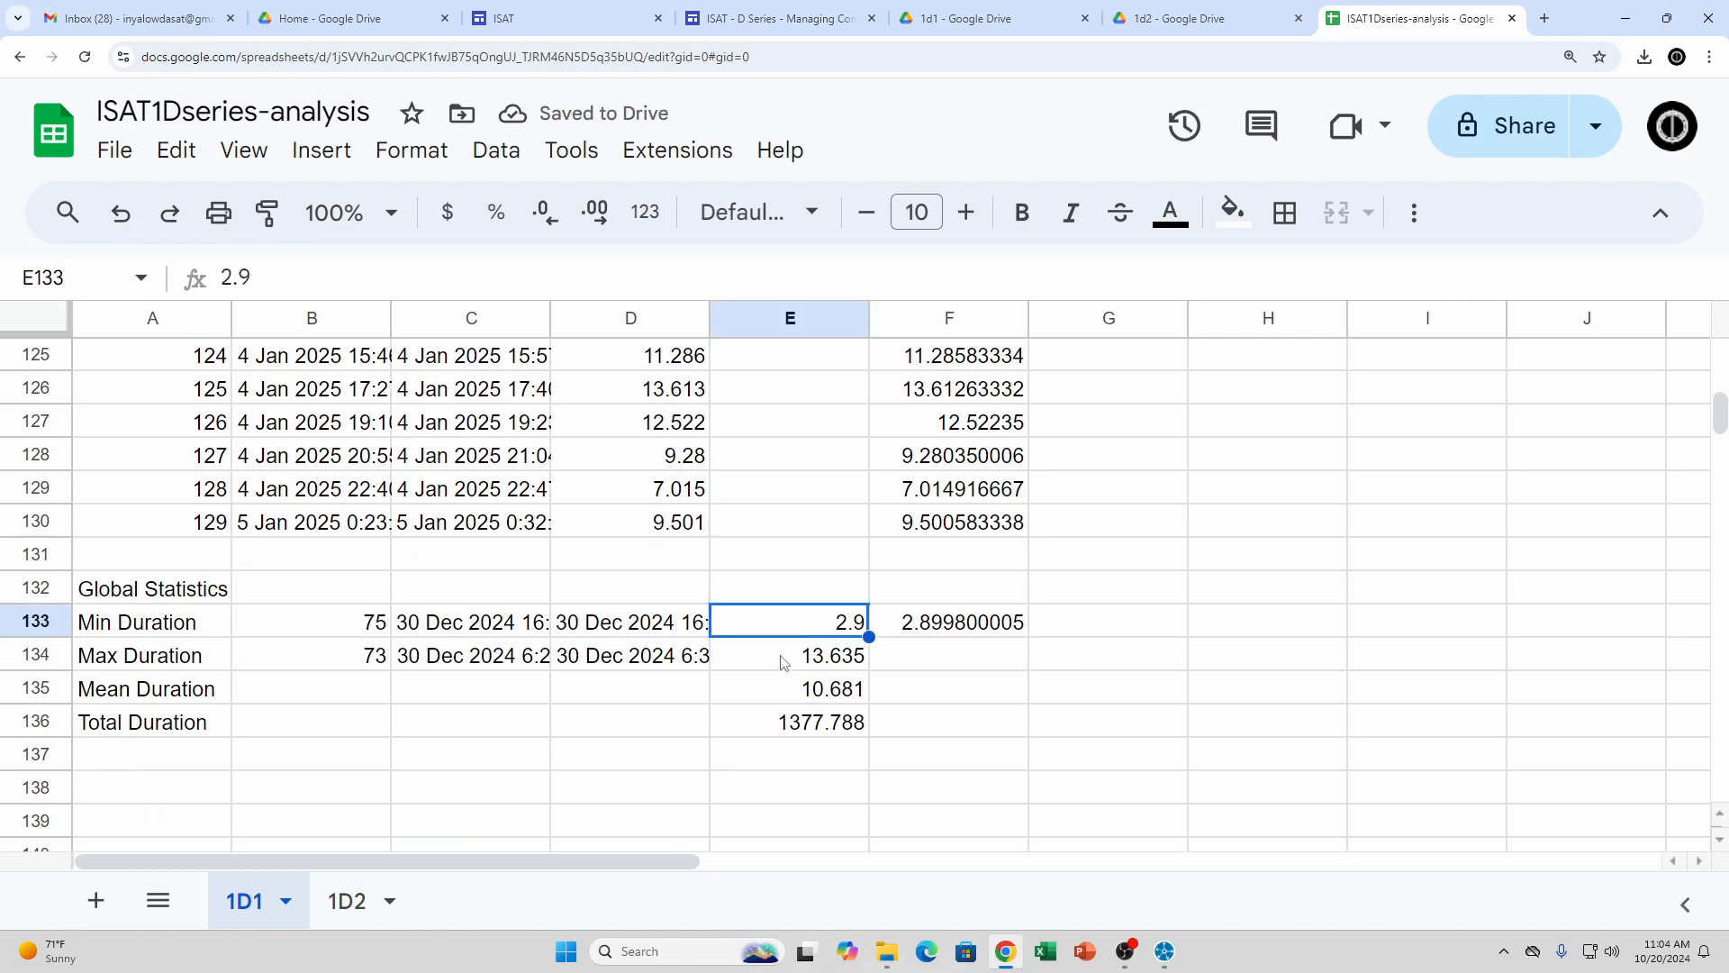
pyautogui.click(780, 657)
pyautogui.click(767, 697)
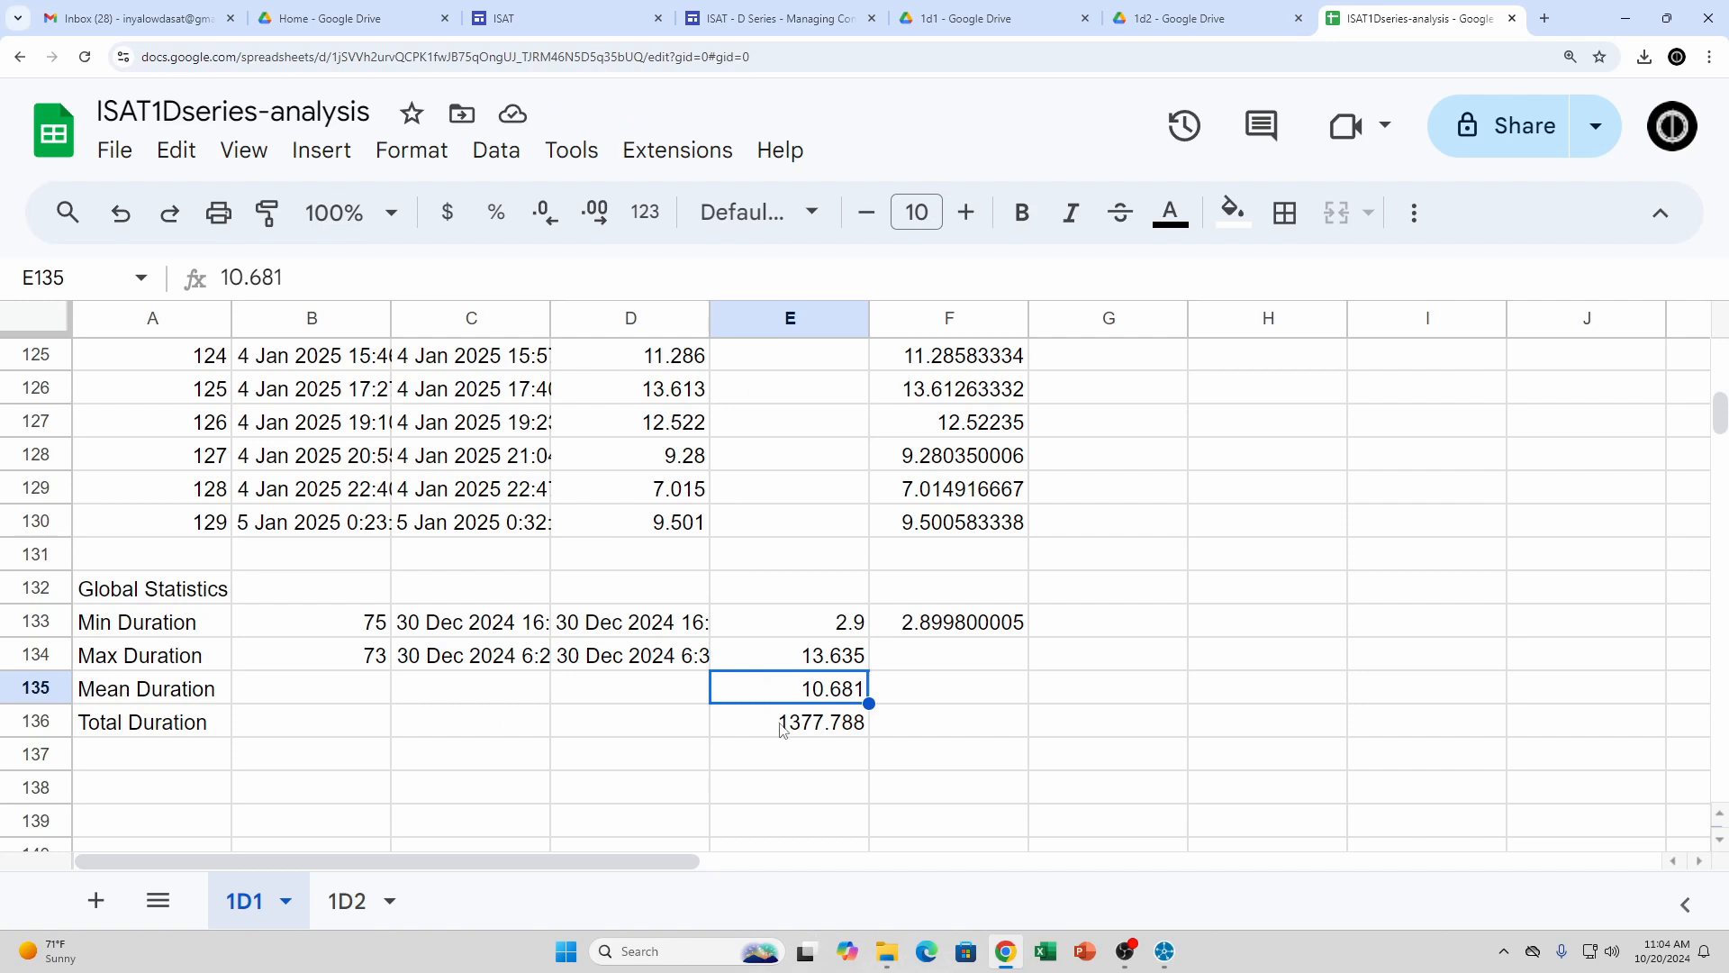
pyautogui.click(783, 729)
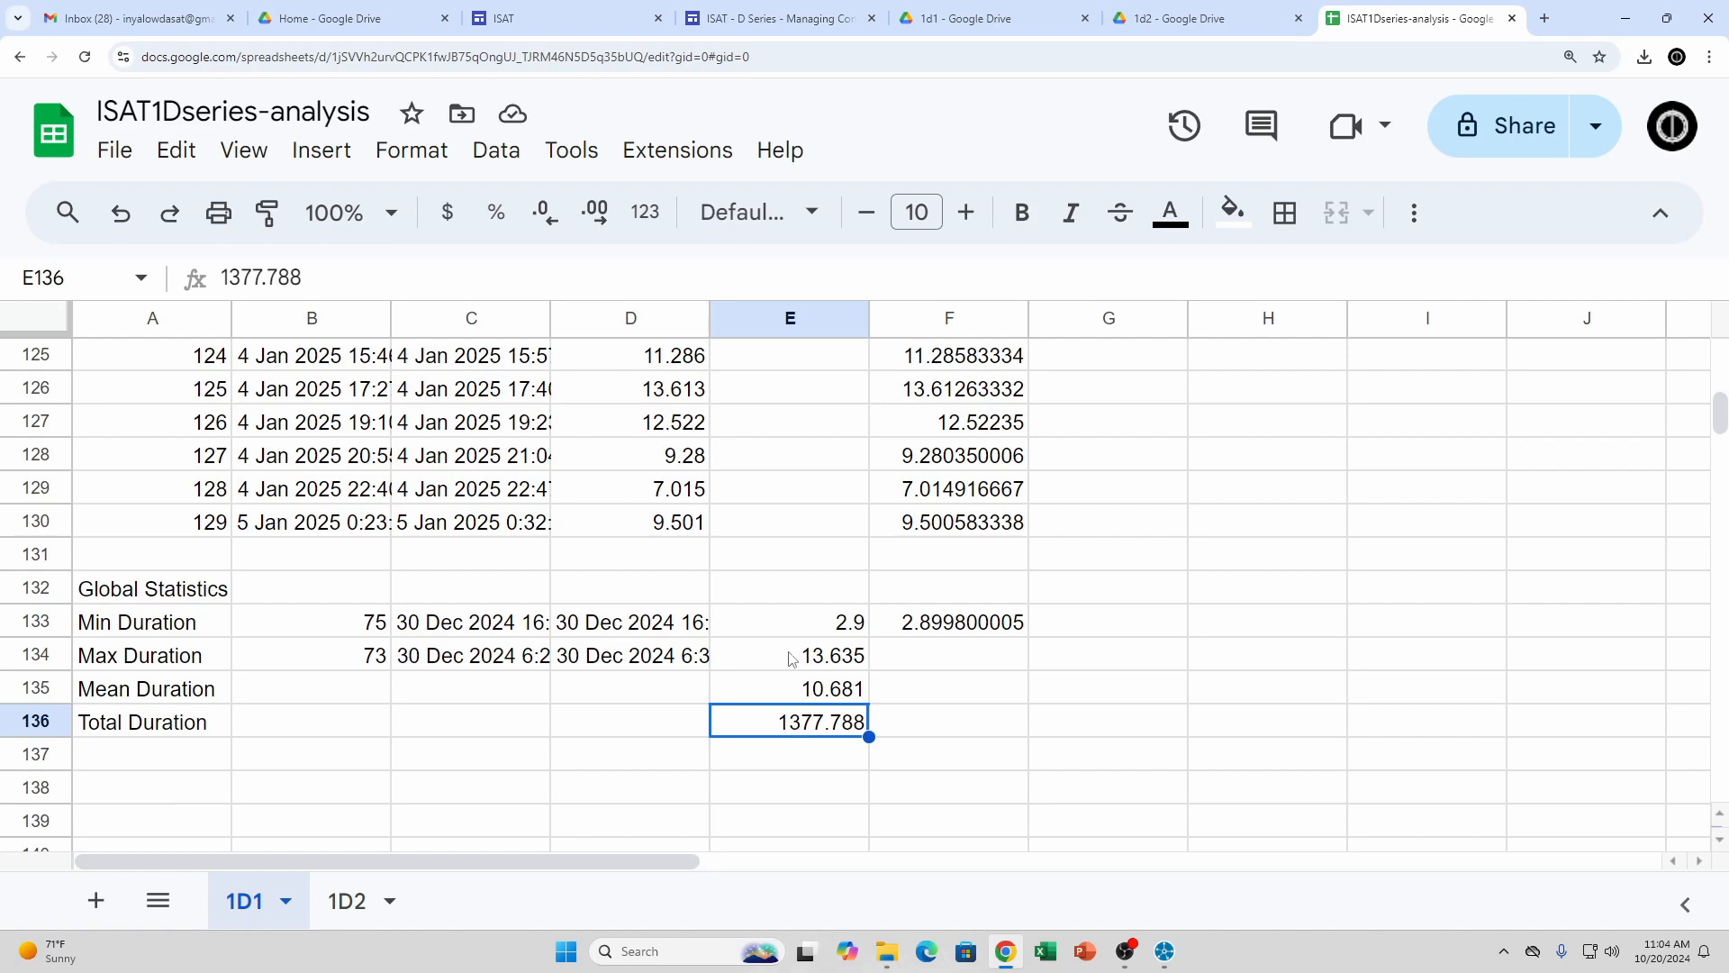
# Enter the label "low risk" in cell E1 at the head of the sheet
pyautogui.scroll(15, 1180, 637)
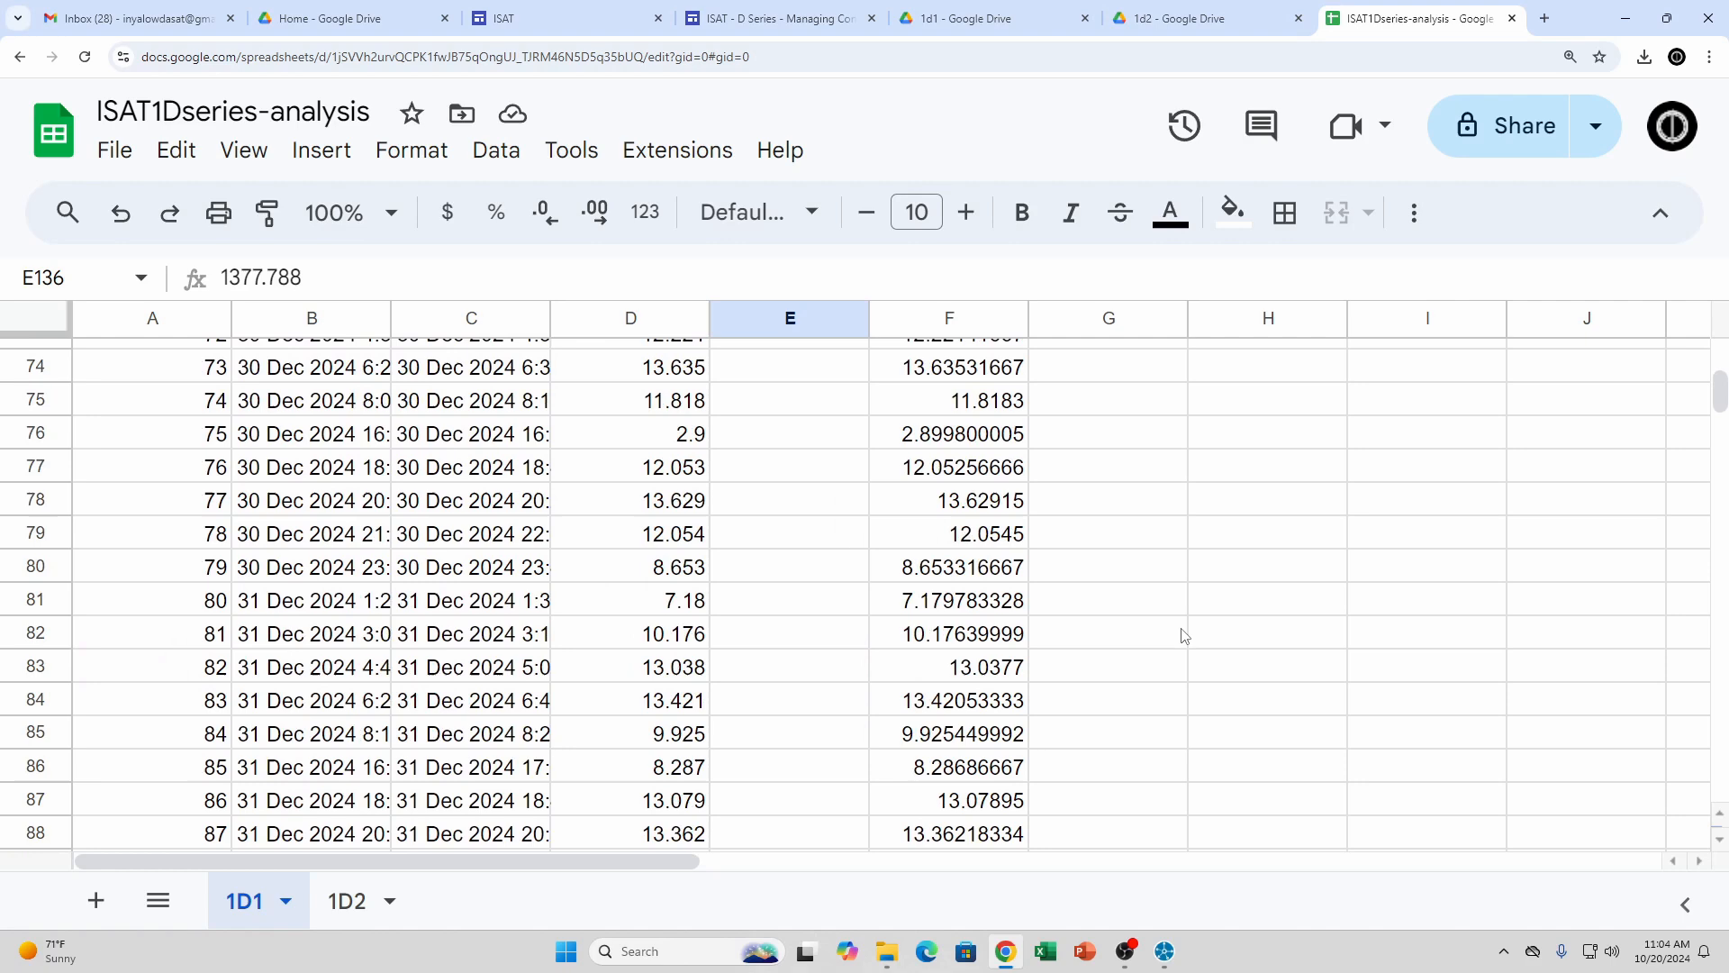
pyautogui.scroll(20, 1183, 636)
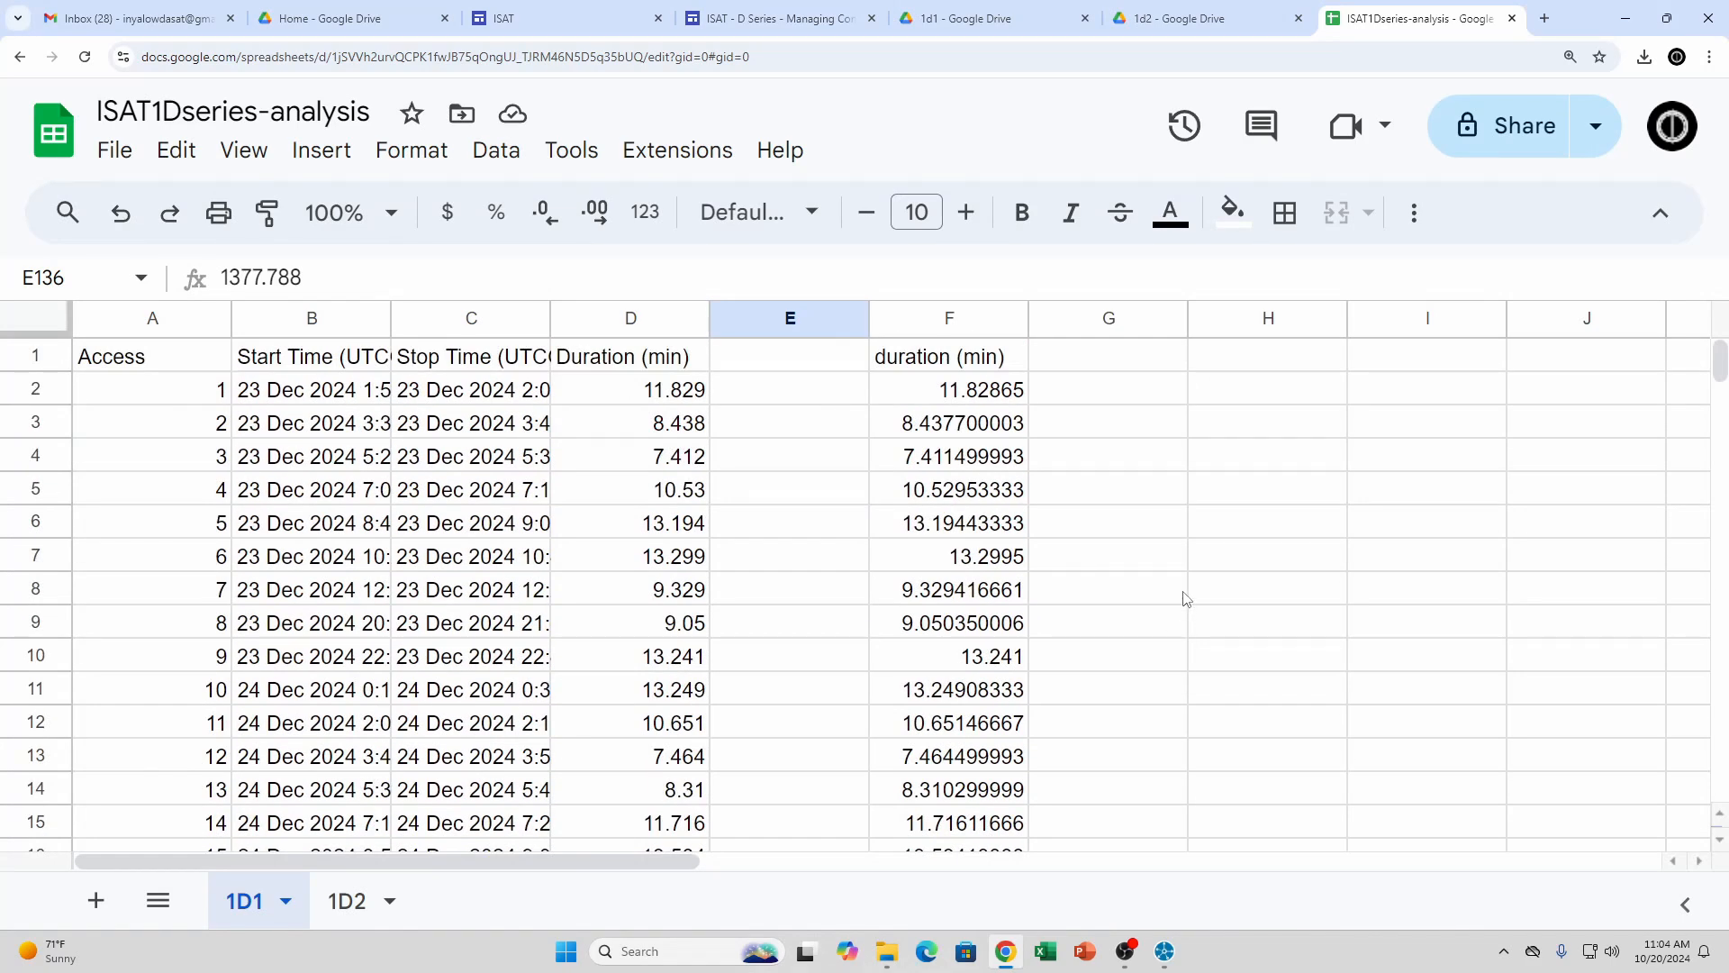
pyautogui.click(790, 357)
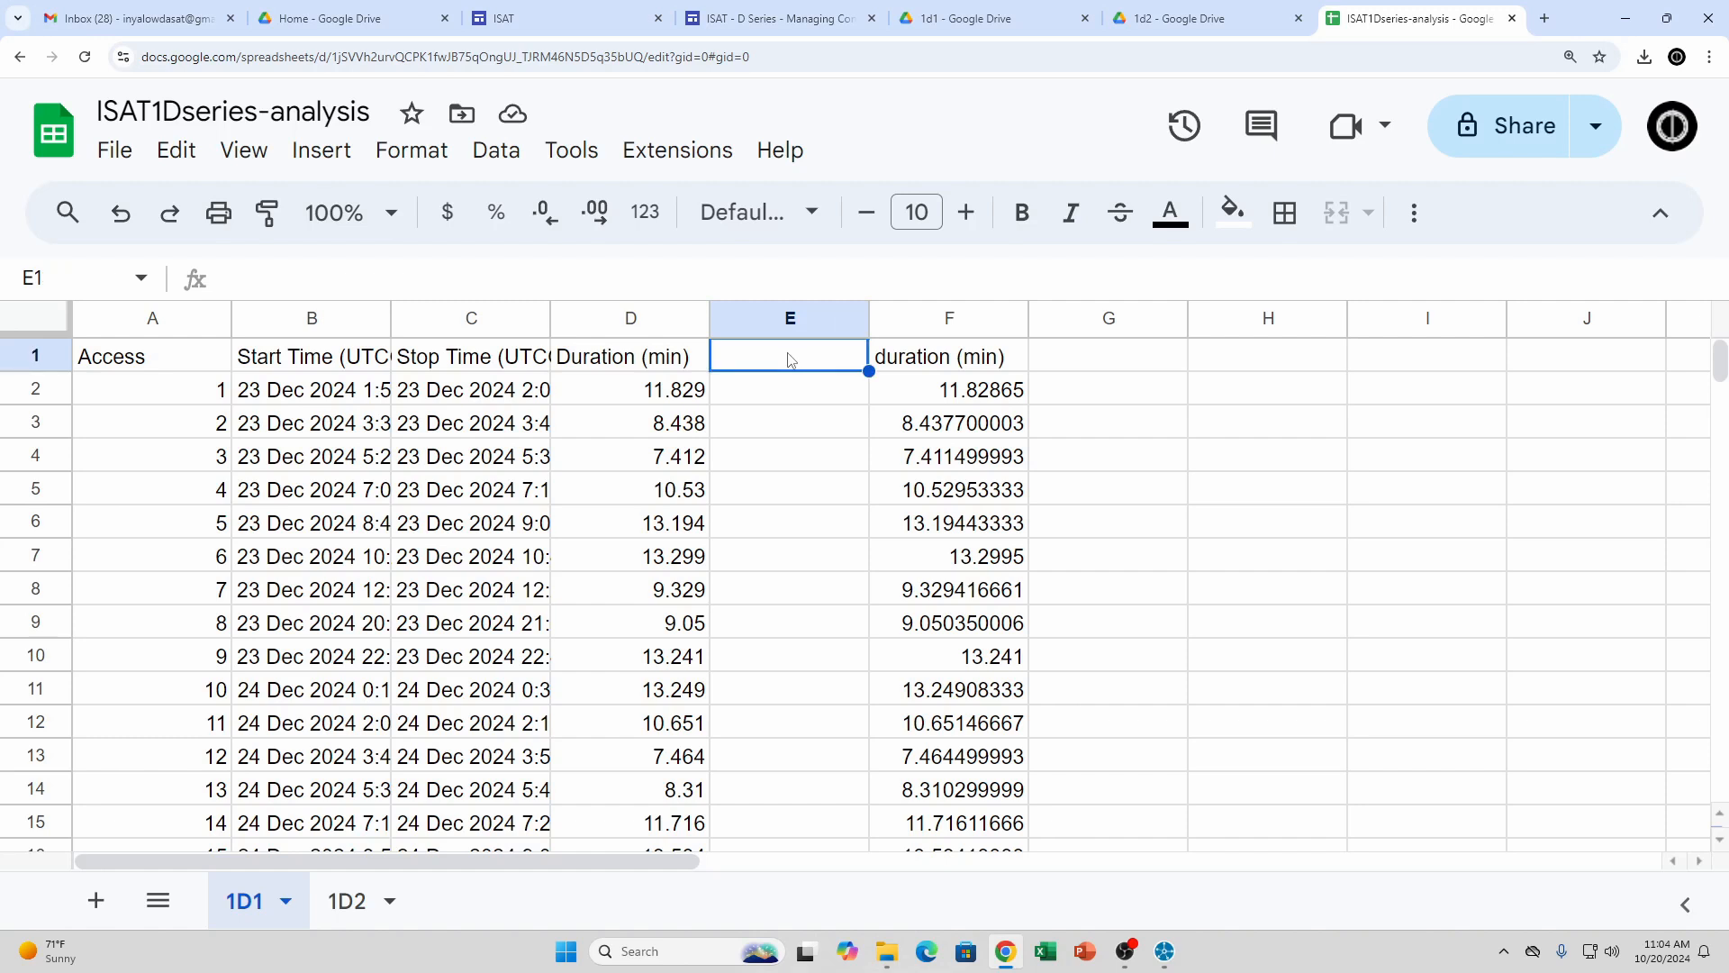
pyautogui.write('low')
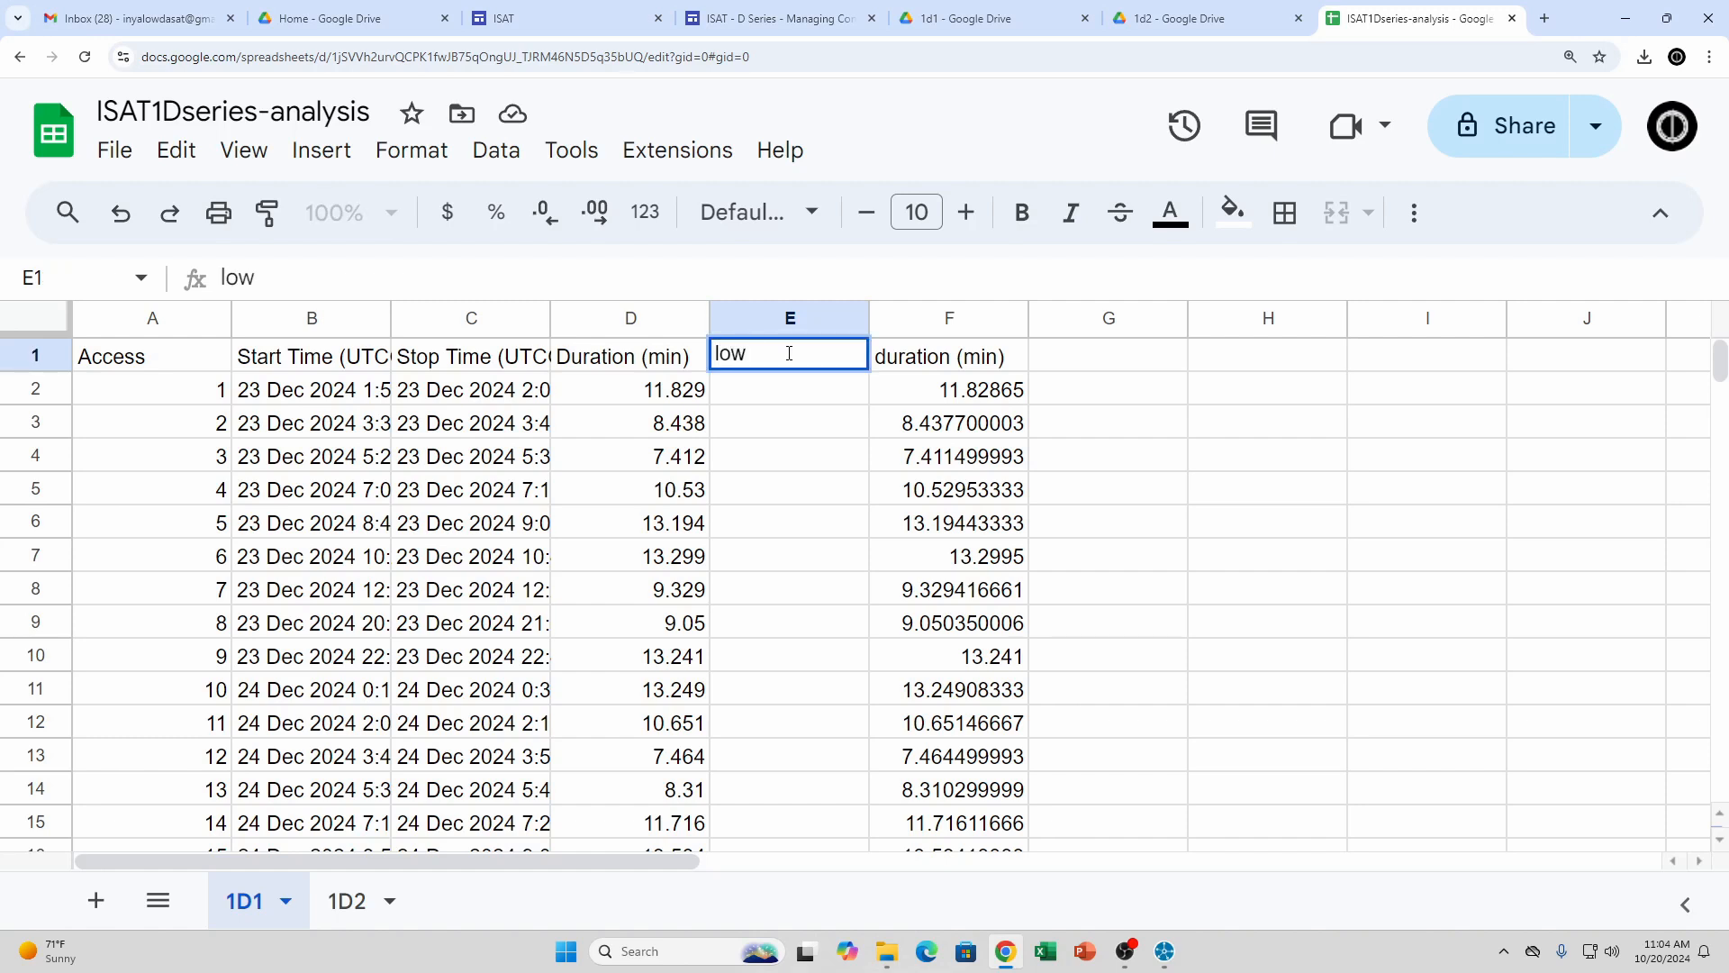
pyautogui.write(' t')
pyautogui.press('BackSpace')
pyautogui.write('ris')
pyautogui.press('BackSpace')
pyautogui.press('BackSpace')
pyautogui.write('isk')
pyautogui.press('Return')
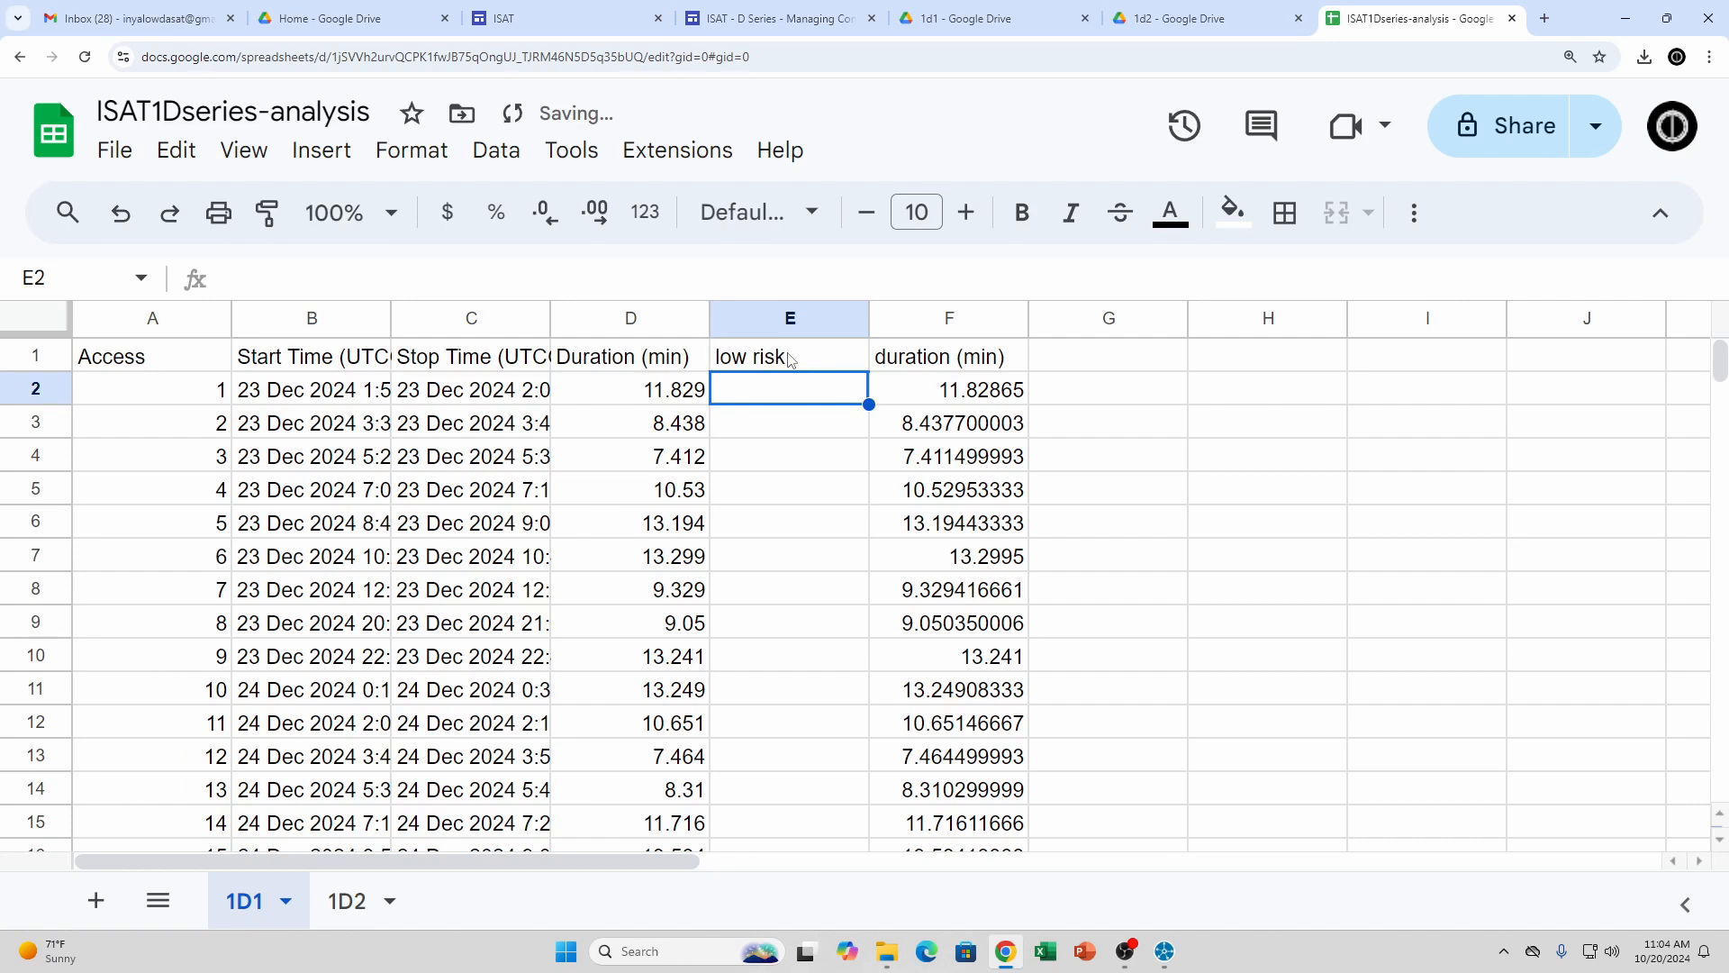
# Enter the low risk value 20 in E2 and fill the cell with yellow
pyautogui.write('20')
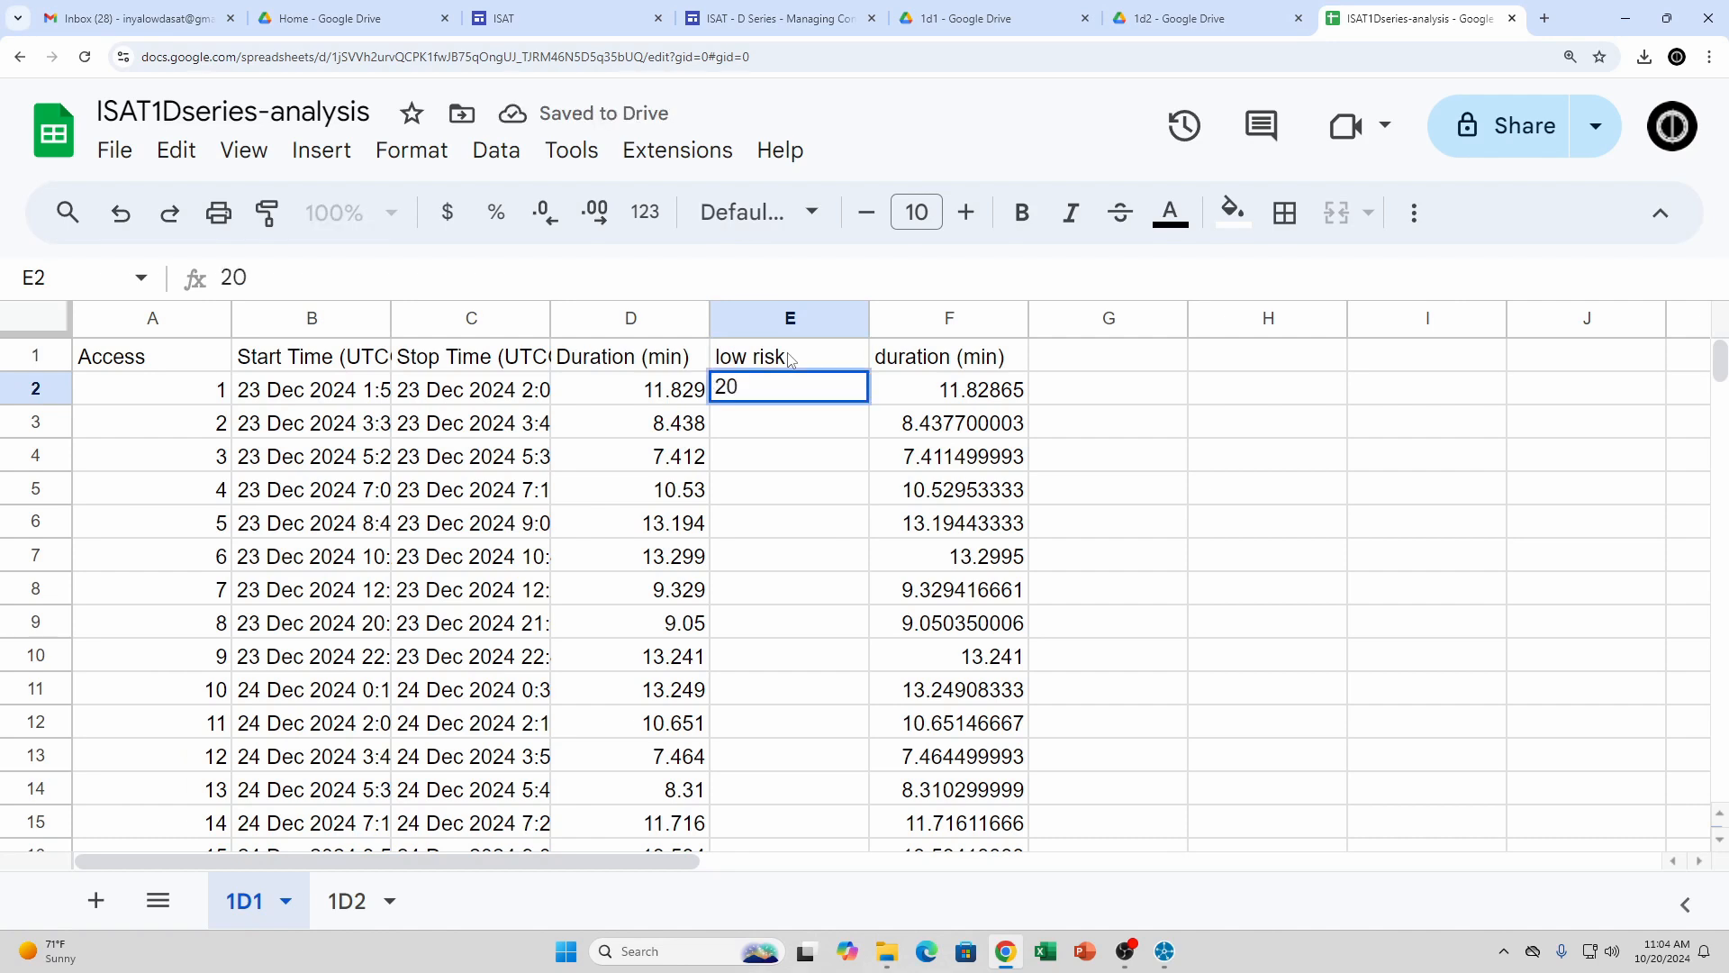
pyautogui.press('Return')
pyautogui.press('Up')
pyautogui.click(1232, 212)
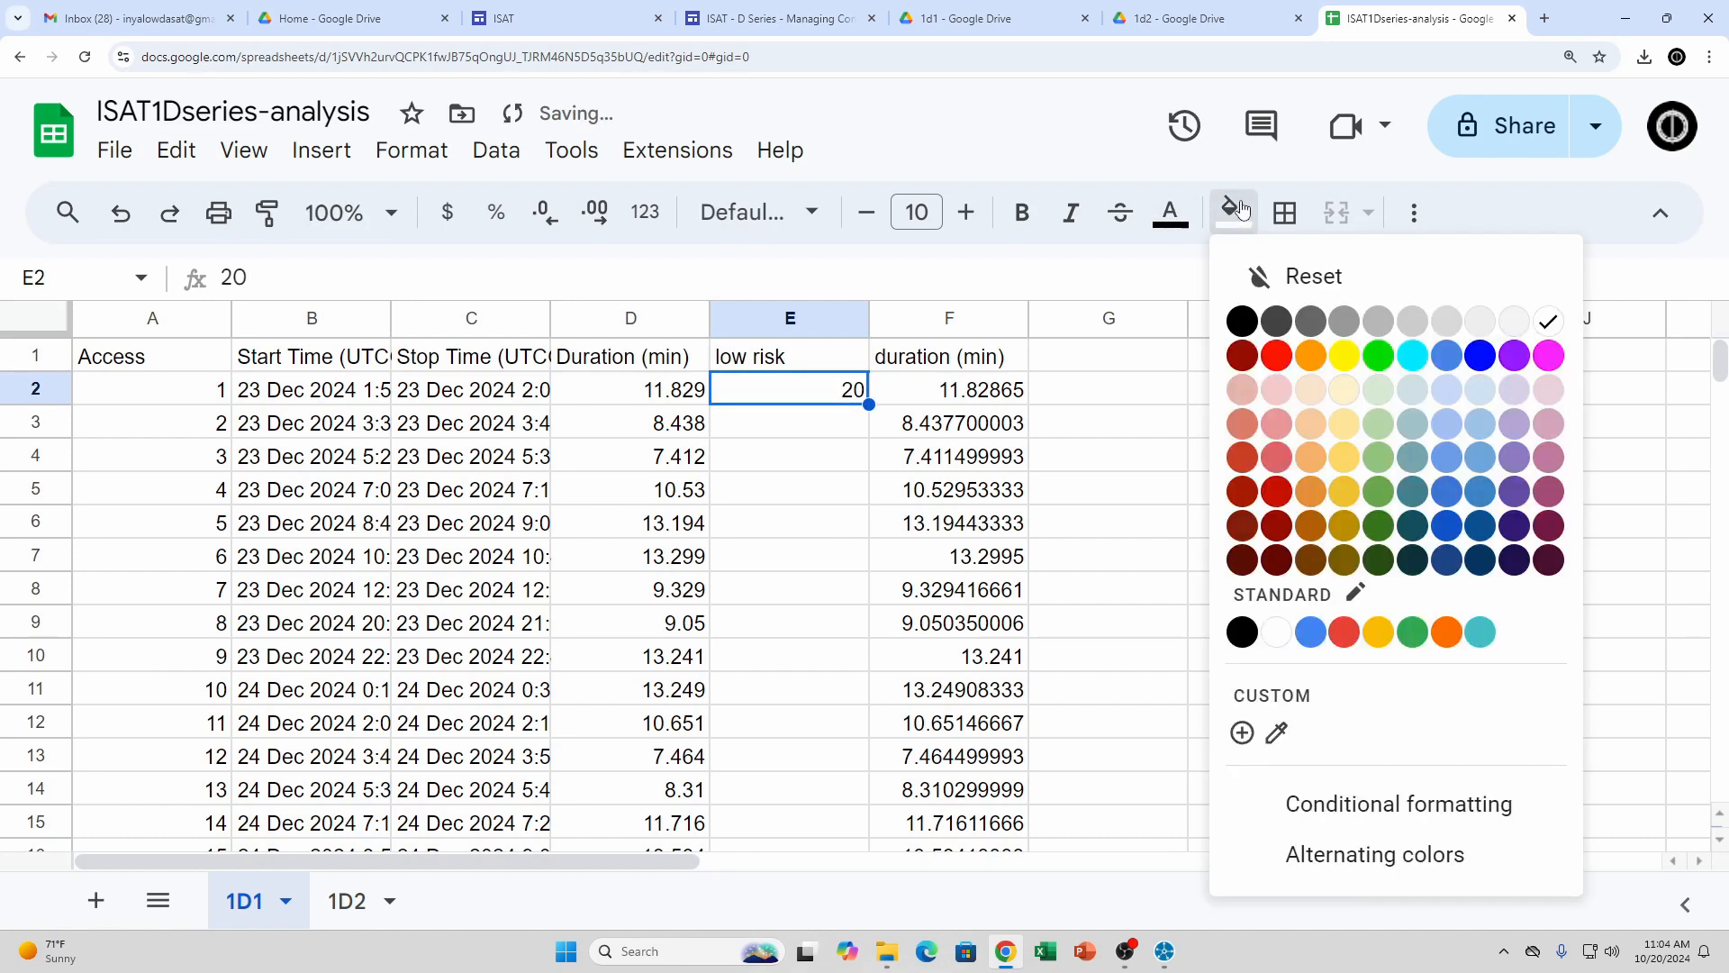
pyautogui.click(1342, 354)
# Add the label "moderate" in E3 with the value 30 in E4, and fill E4 with yellow
pyautogui.click(771, 433)
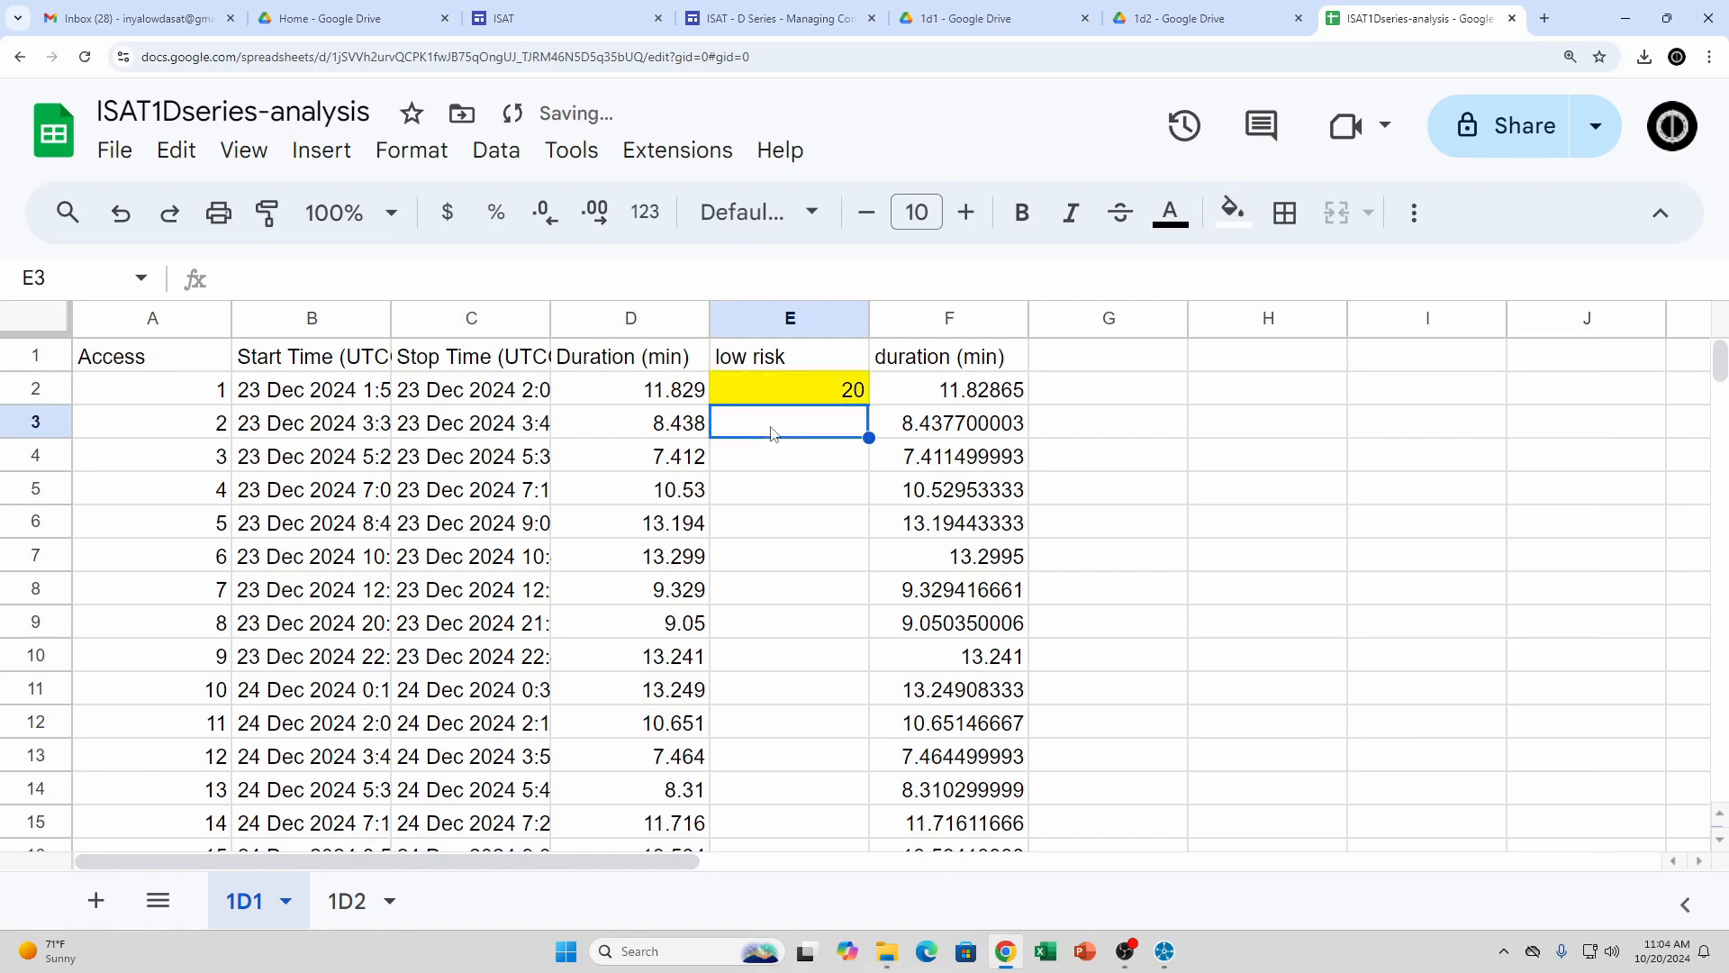
pyautogui.write('moderate')
pyautogui.press('Return')
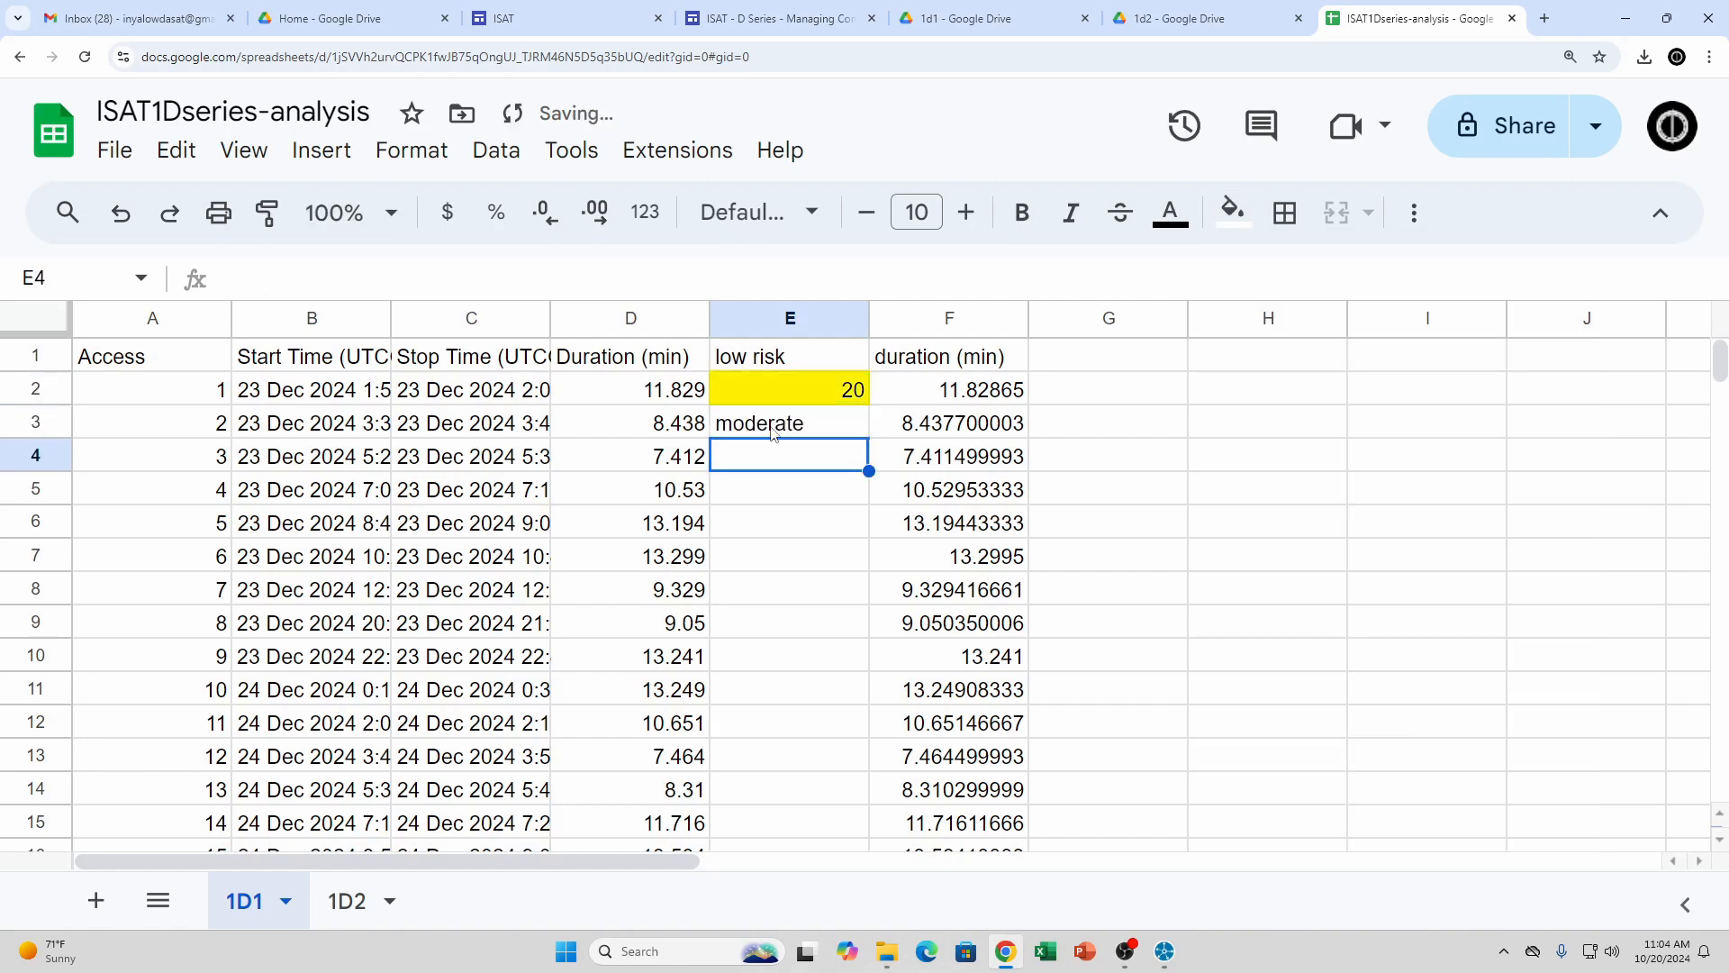
pyautogui.write('30')
pyautogui.press('Return')
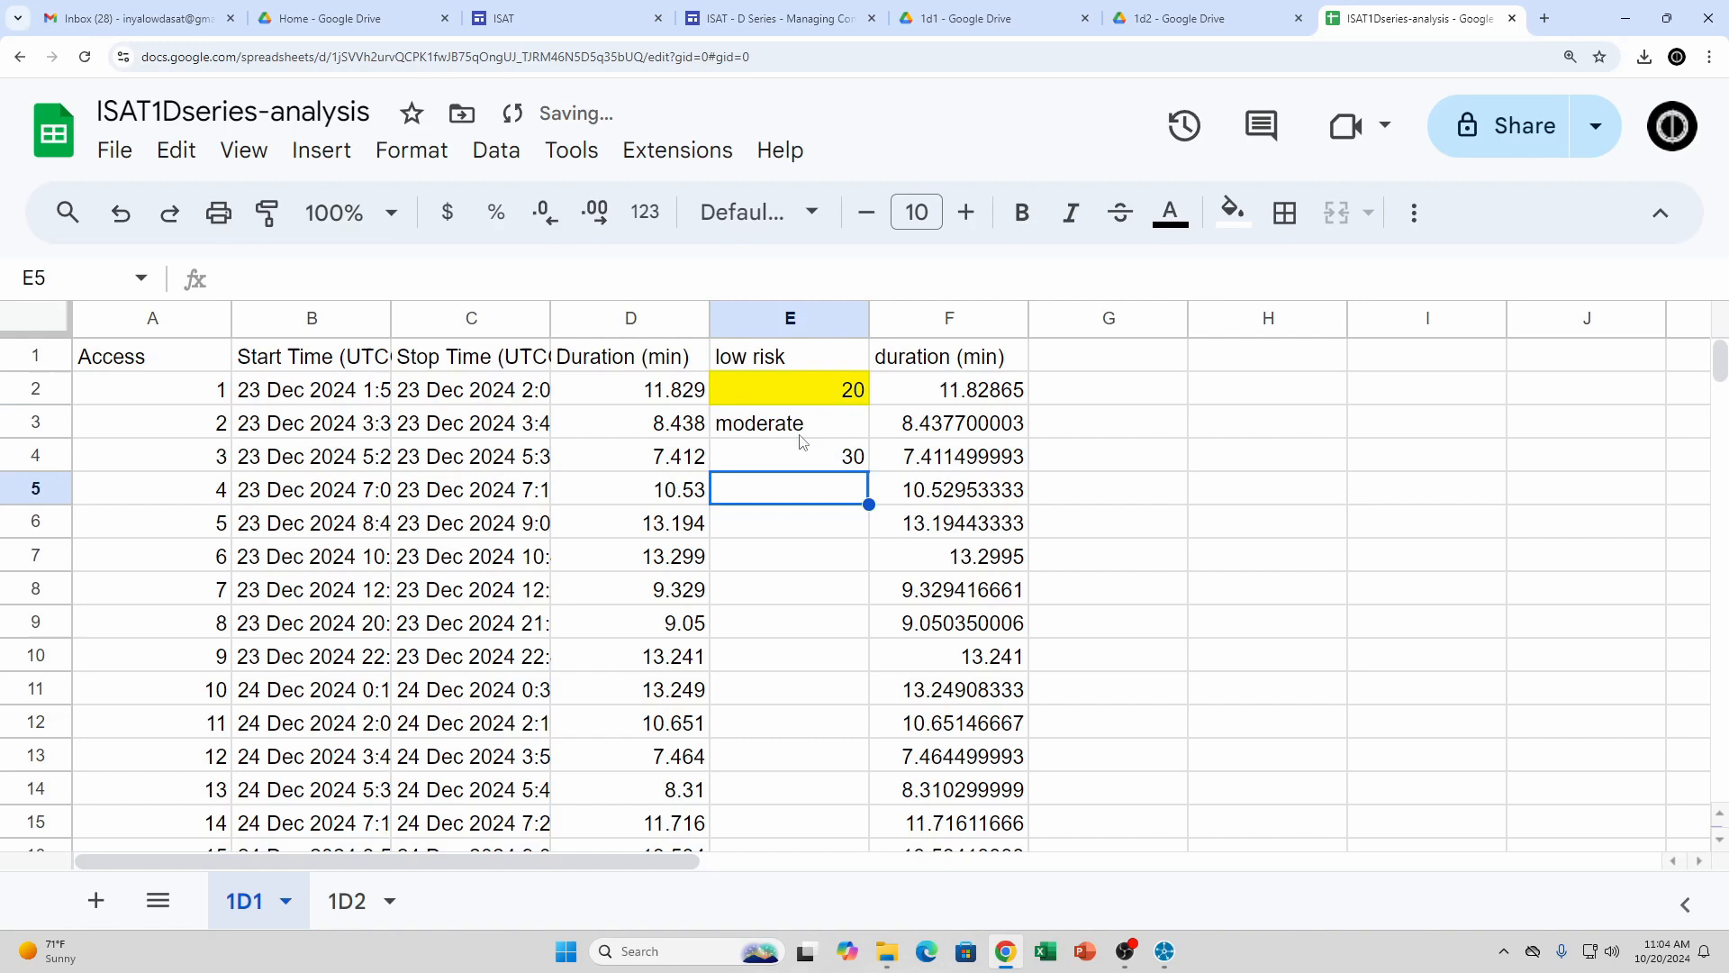
pyautogui.press('Up')
pyautogui.click(1234, 212)
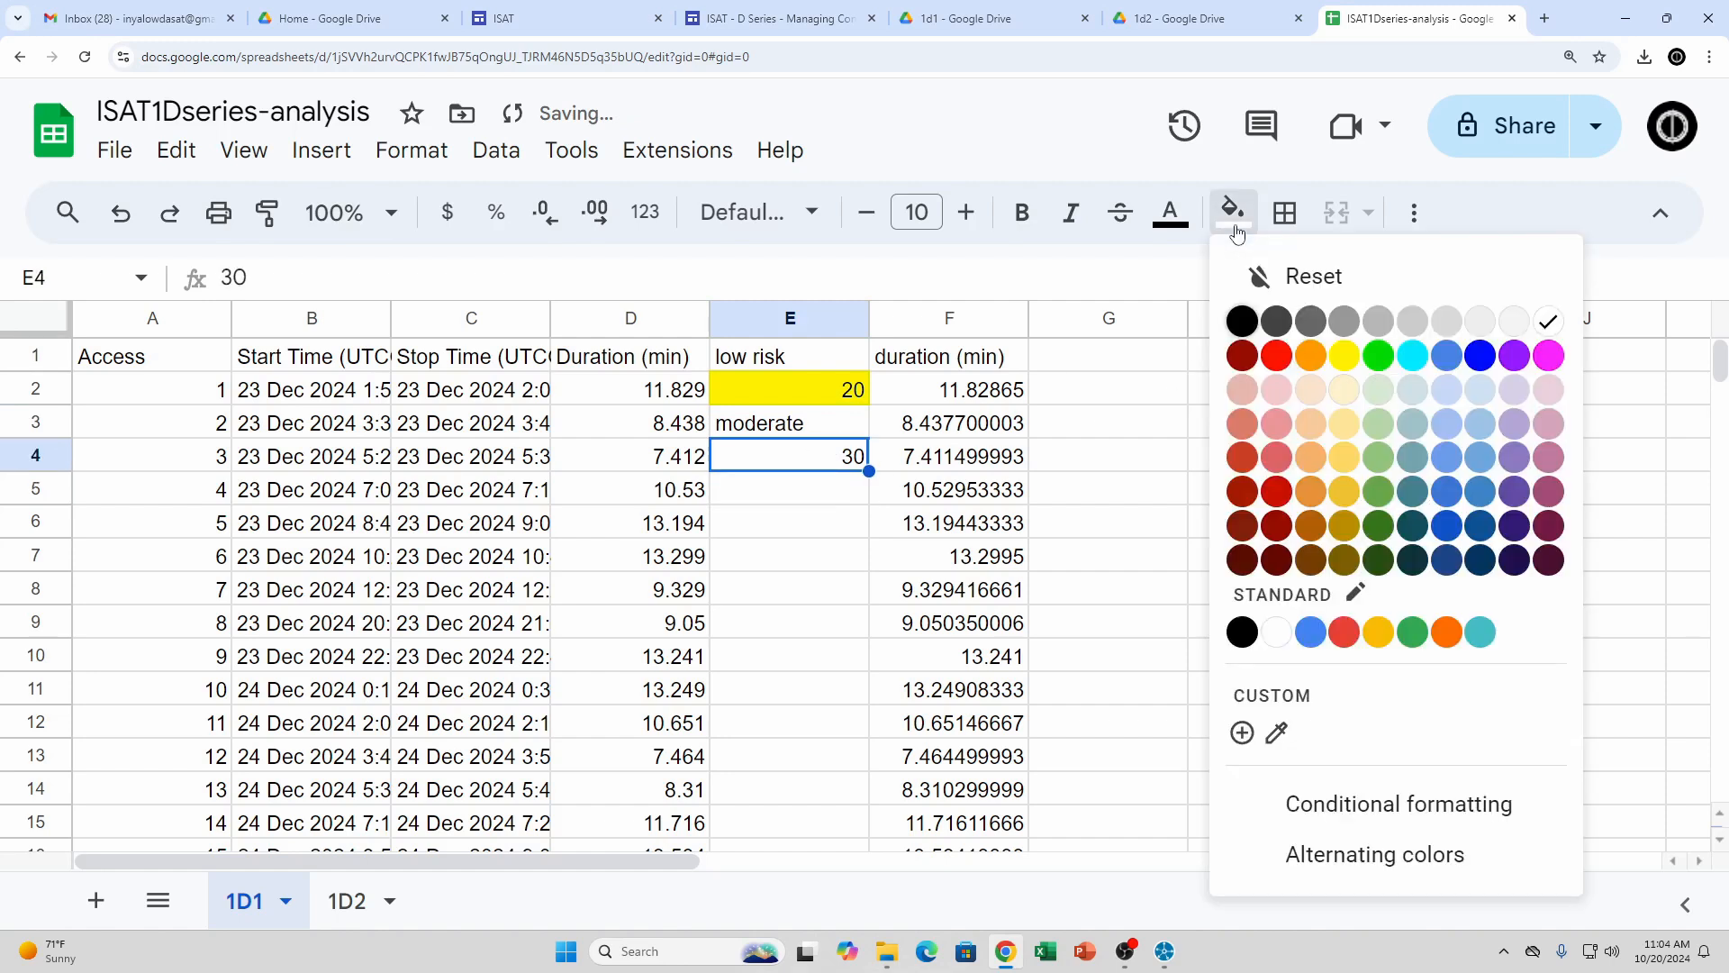
pyautogui.click(1342, 354)
# Add the label "high" in E5 with the value 40 in E6, and fill E6 with yellow
pyautogui.click(791, 501)
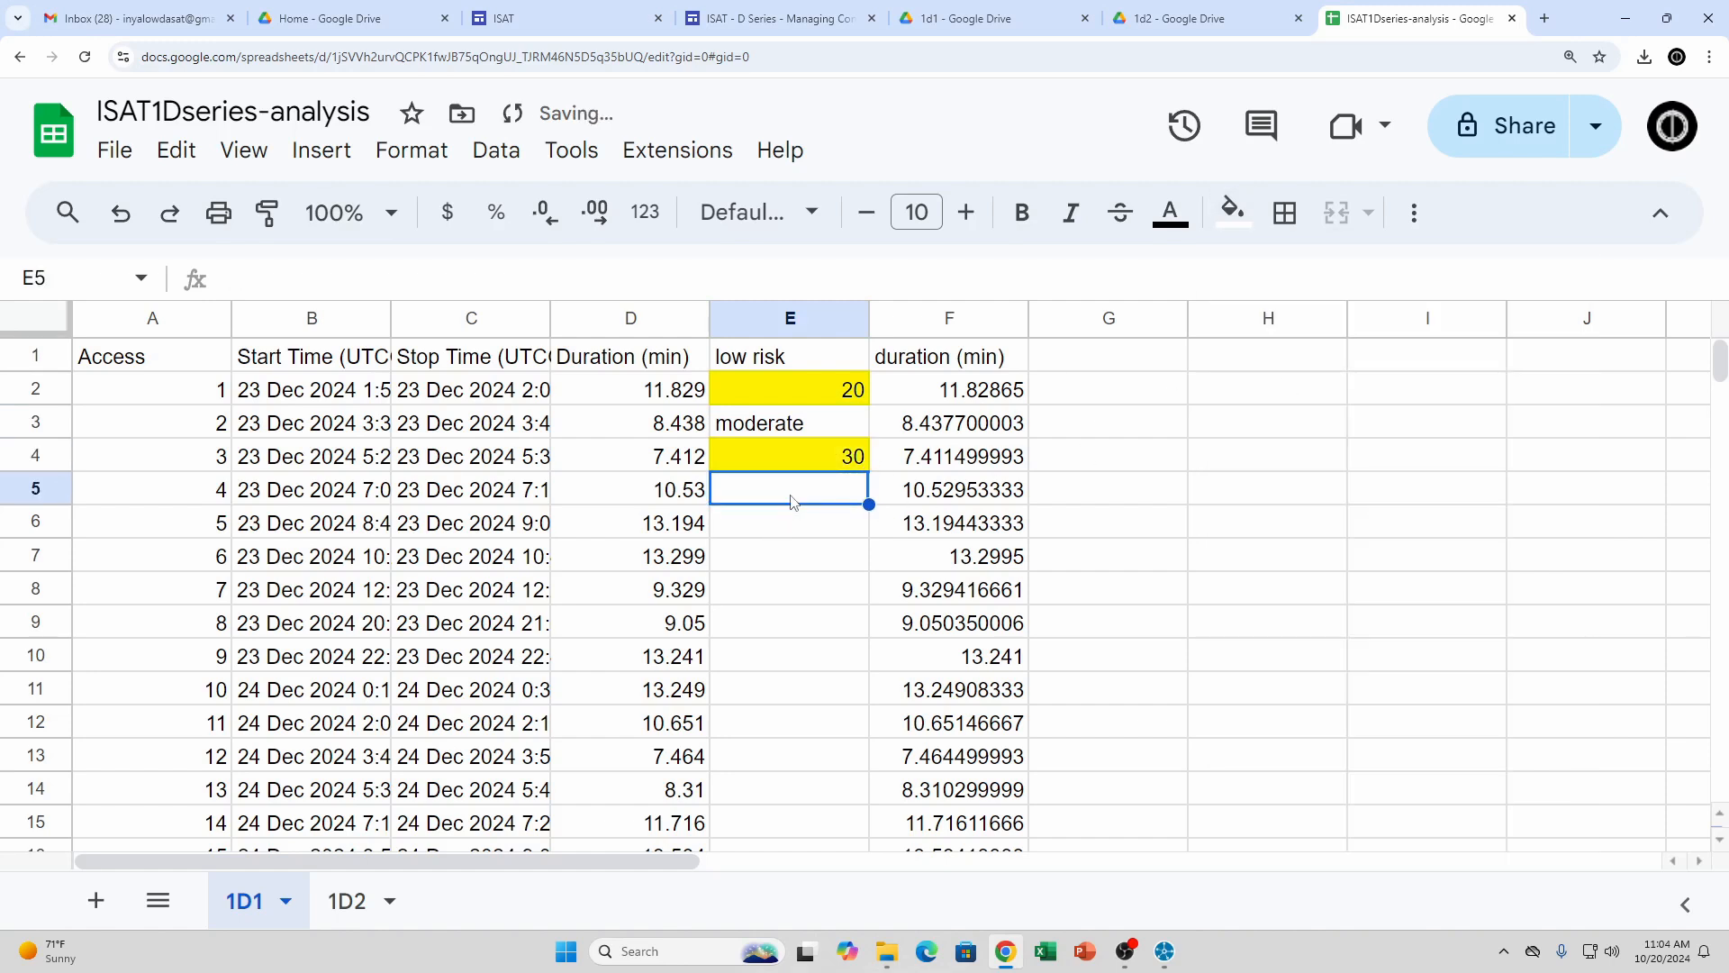
pyautogui.write('high')
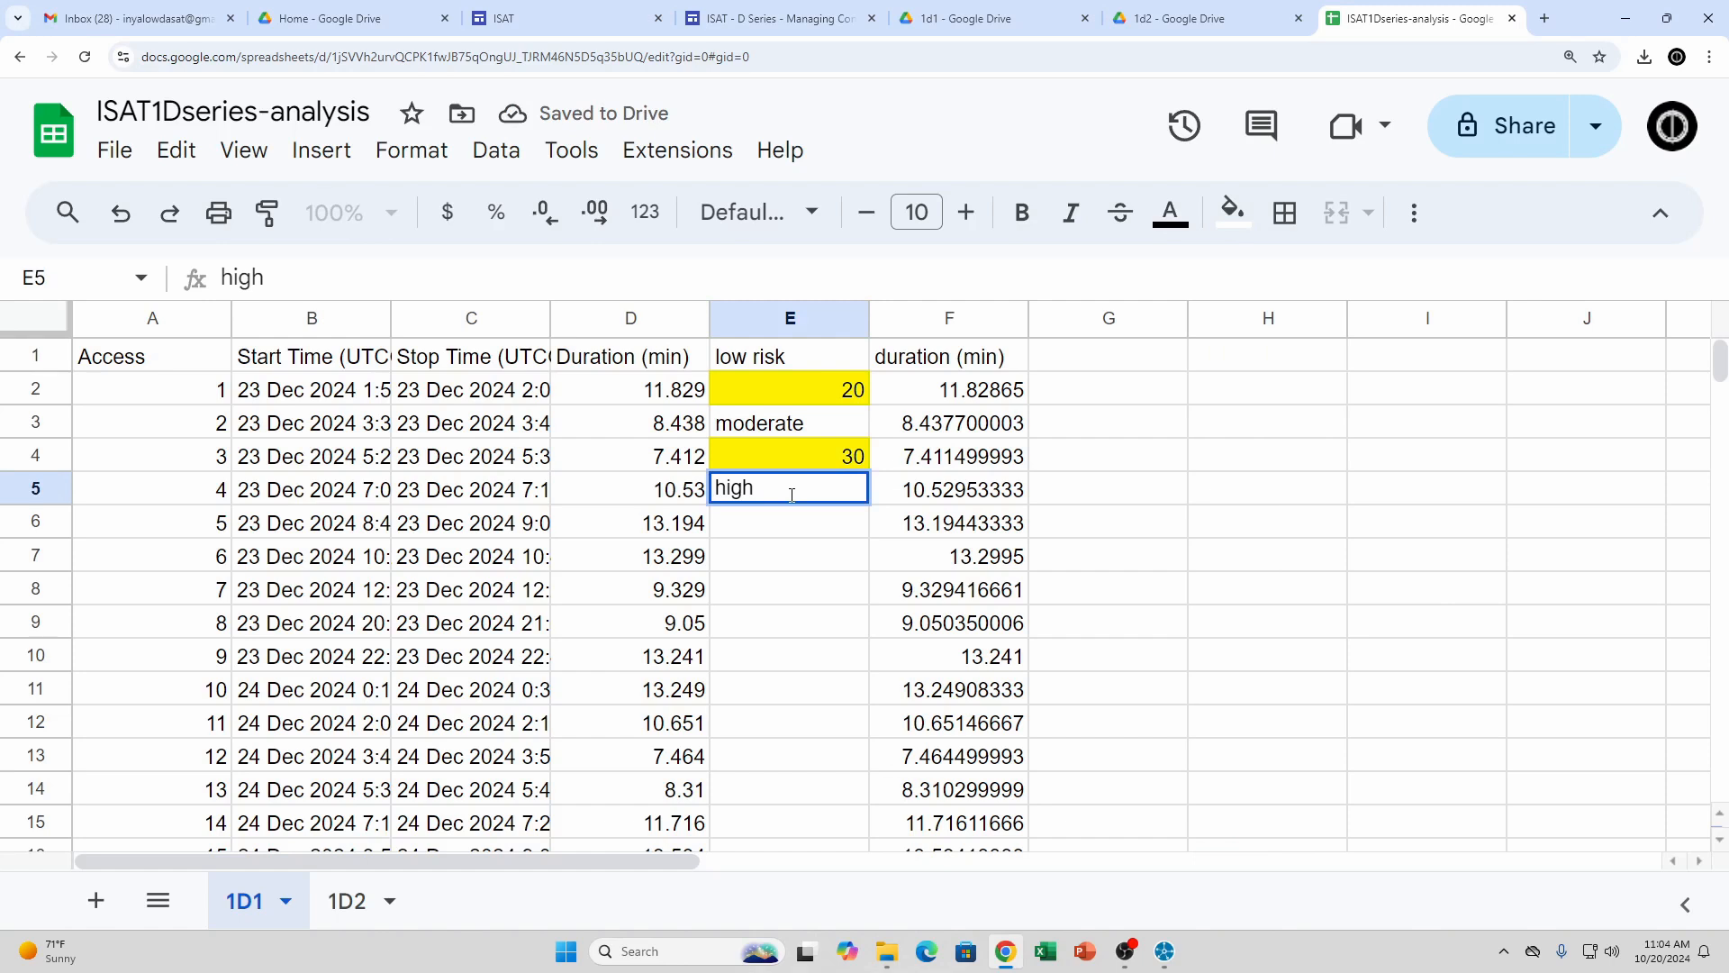
pyautogui.press('Return')
pyautogui.write('40')
pyautogui.press('Return')
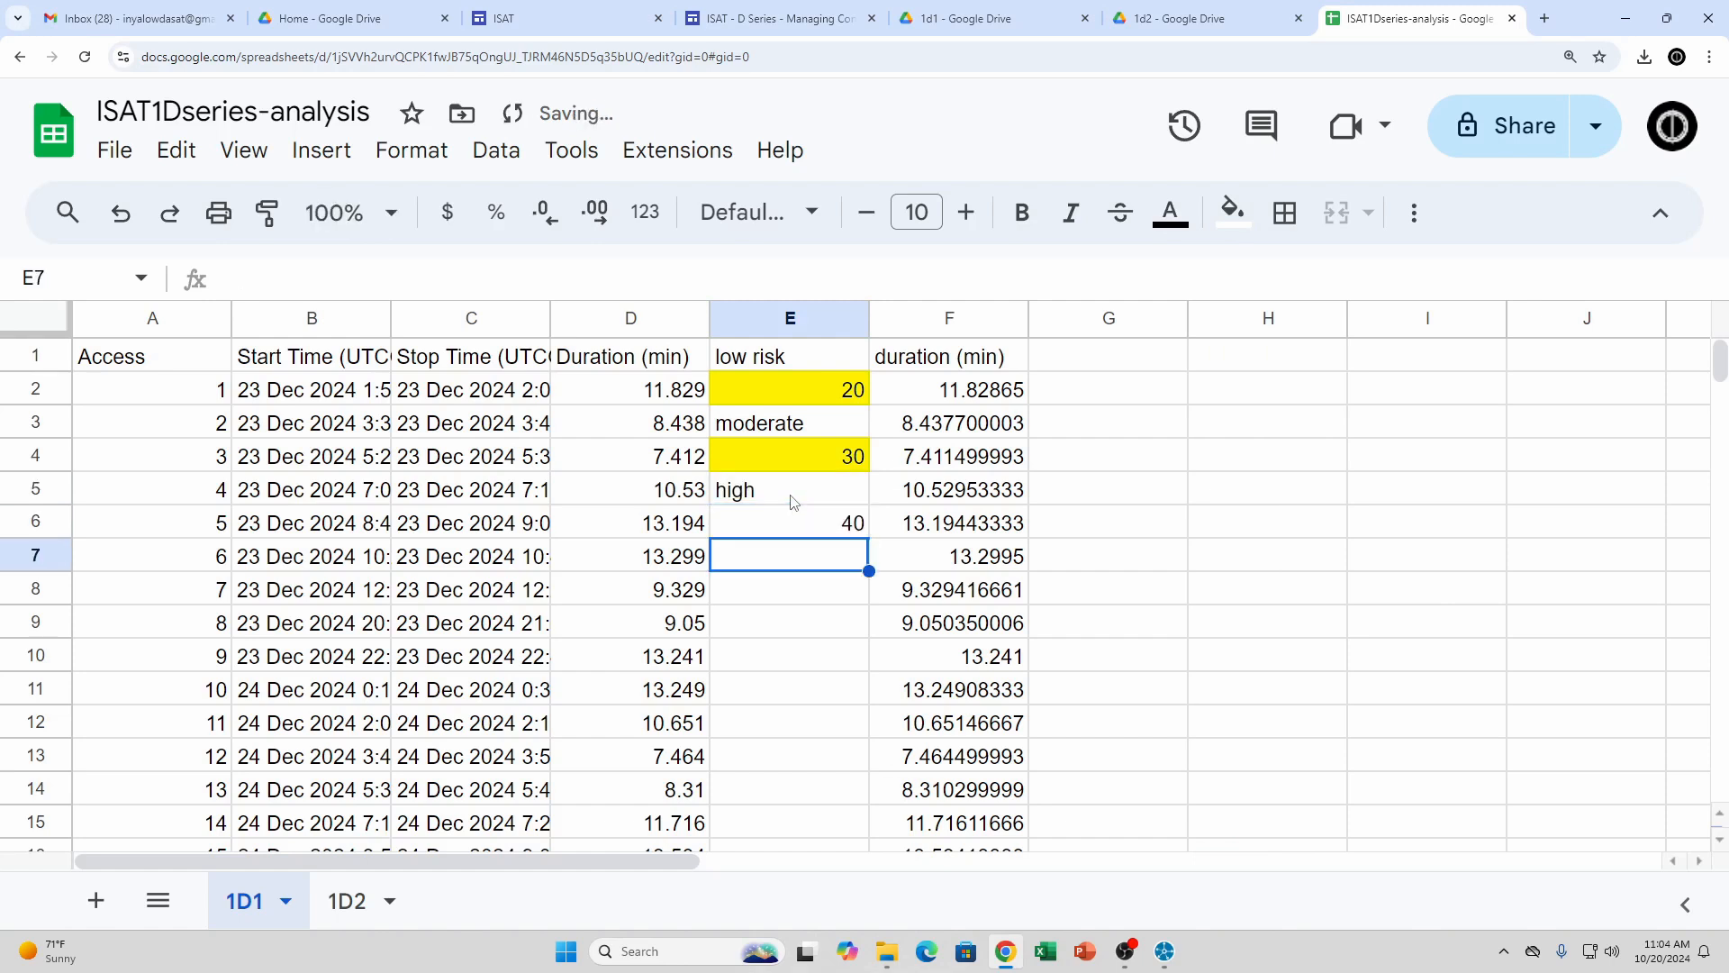
pyautogui.press('Up')
pyautogui.click(1233, 213)
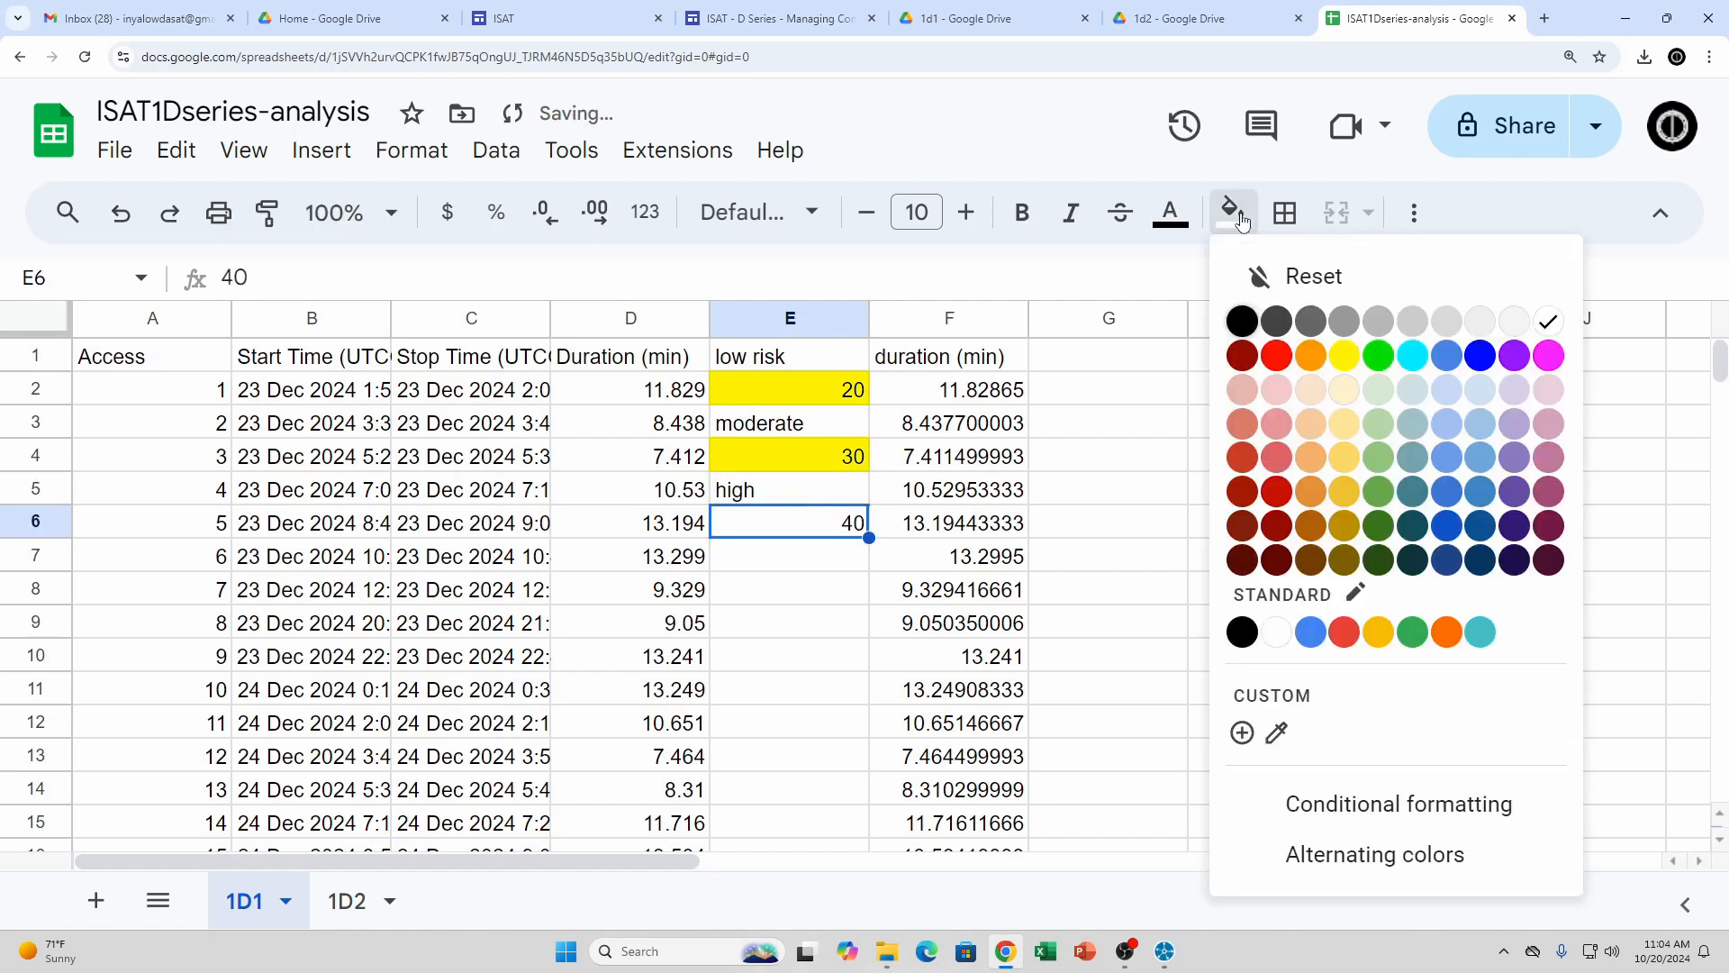
pyautogui.click(1344, 355)
pyautogui.click(1150, 501)
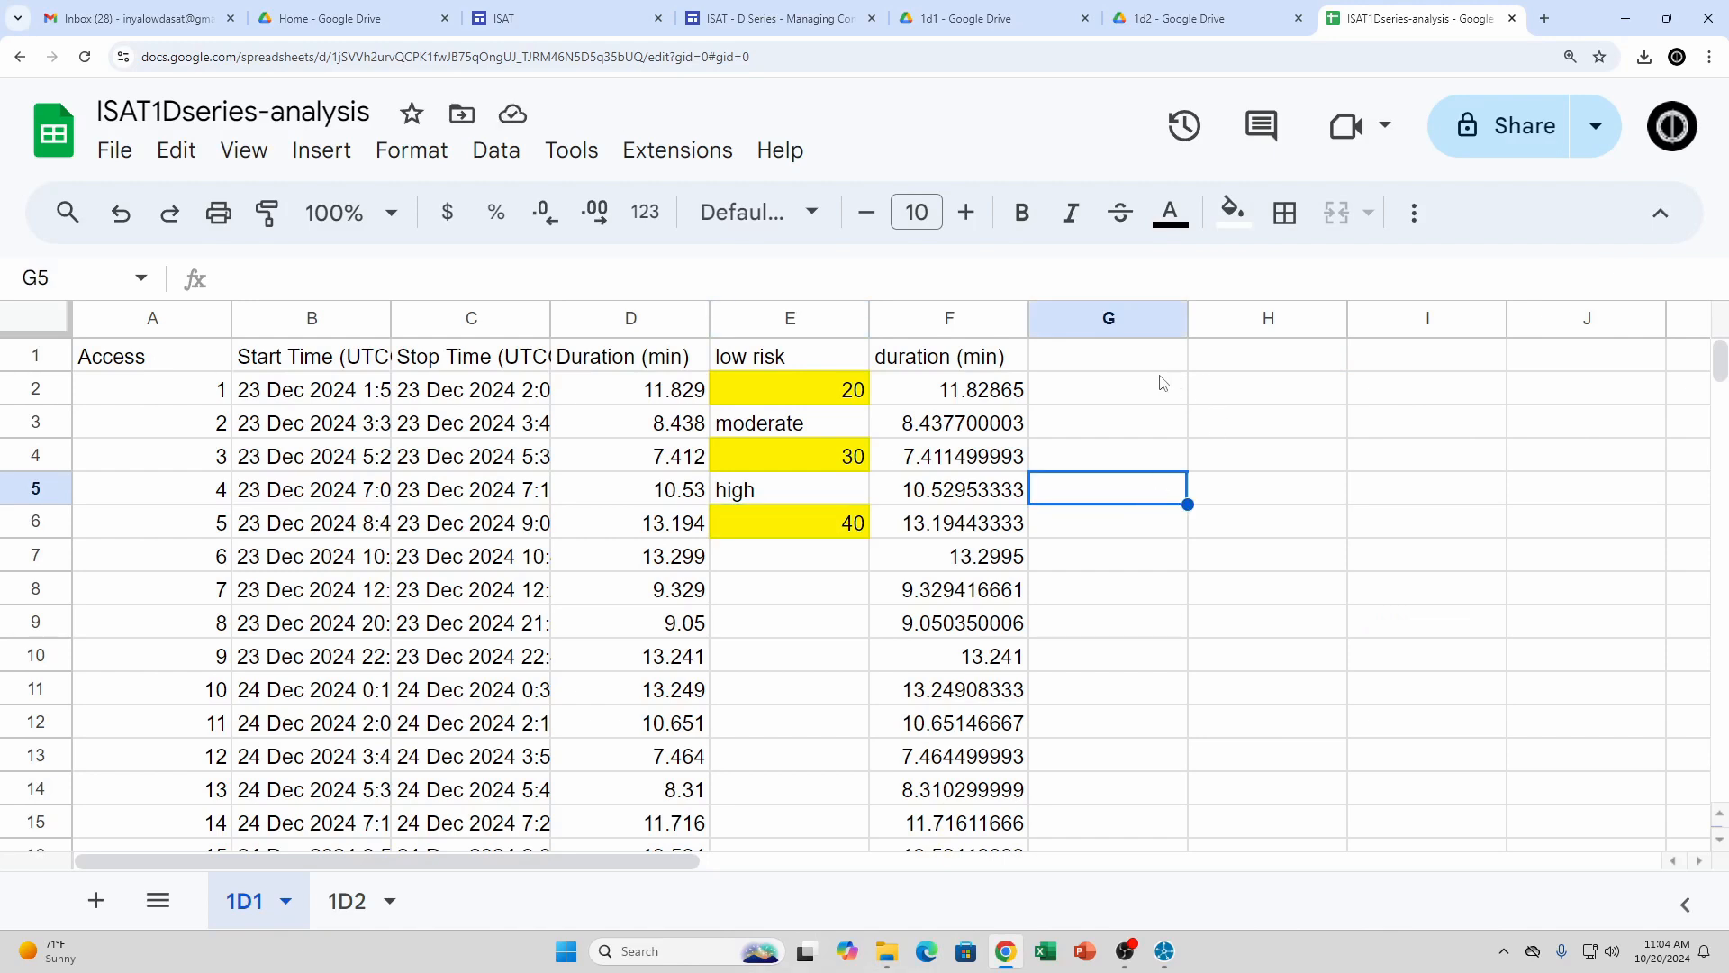
# Enter the label "countif" in cell G2
pyautogui.click(1144, 393)
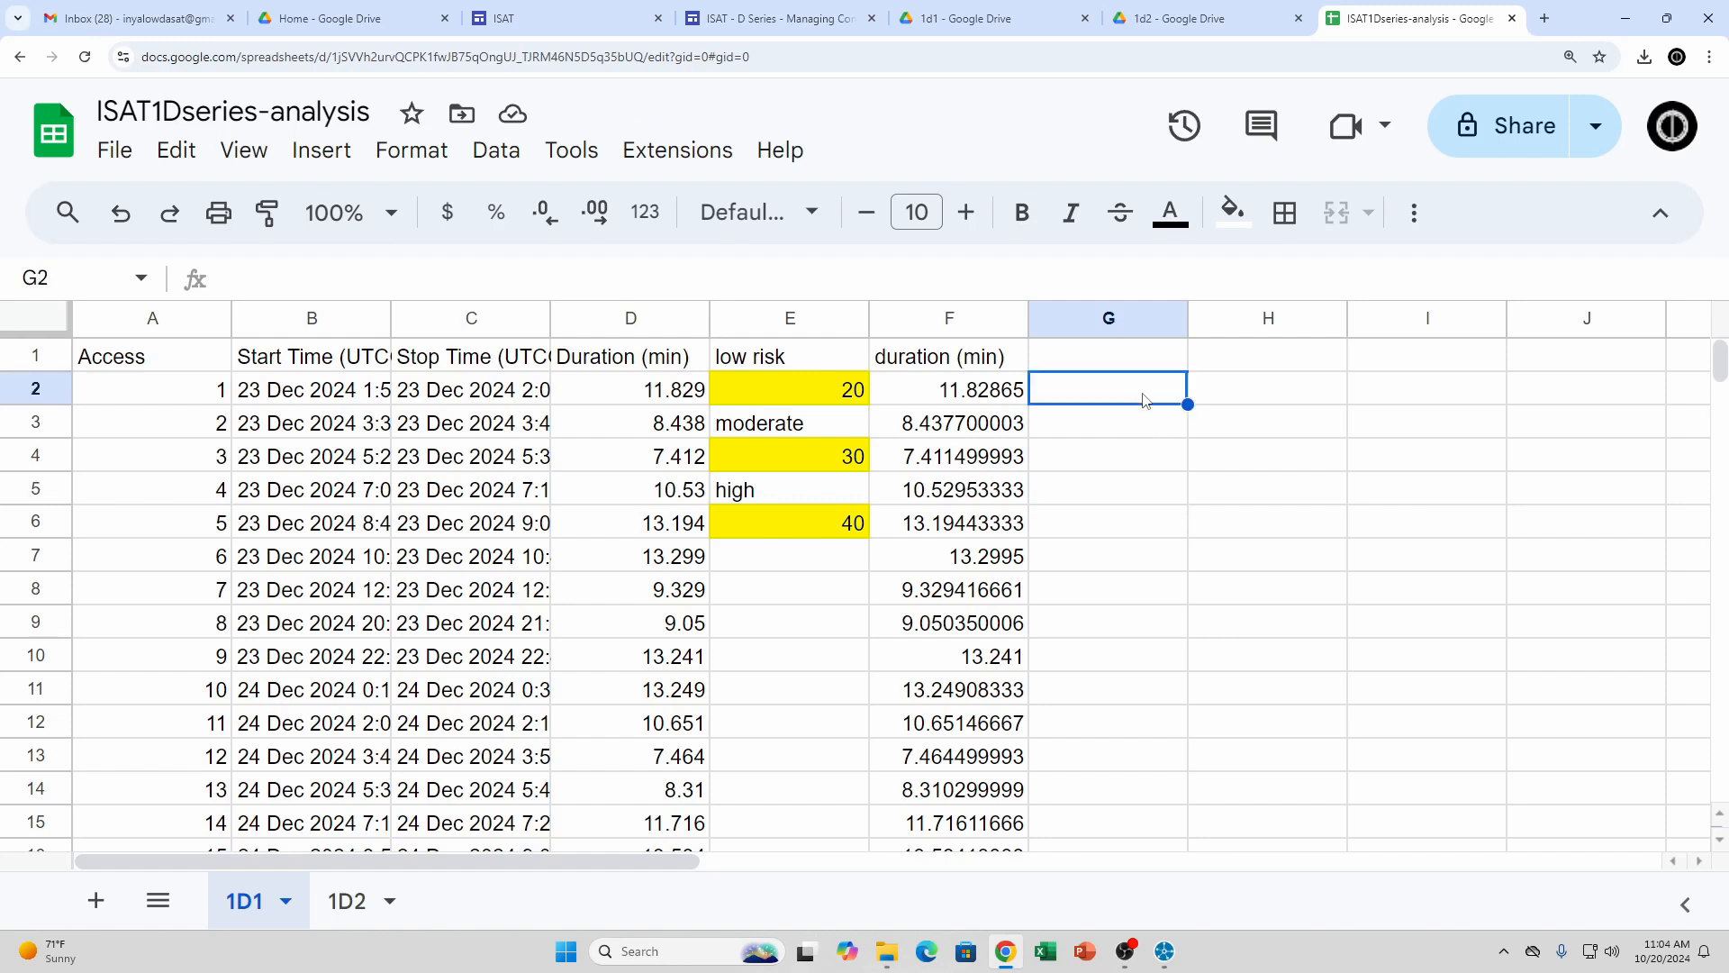
pyautogui.write('countif')
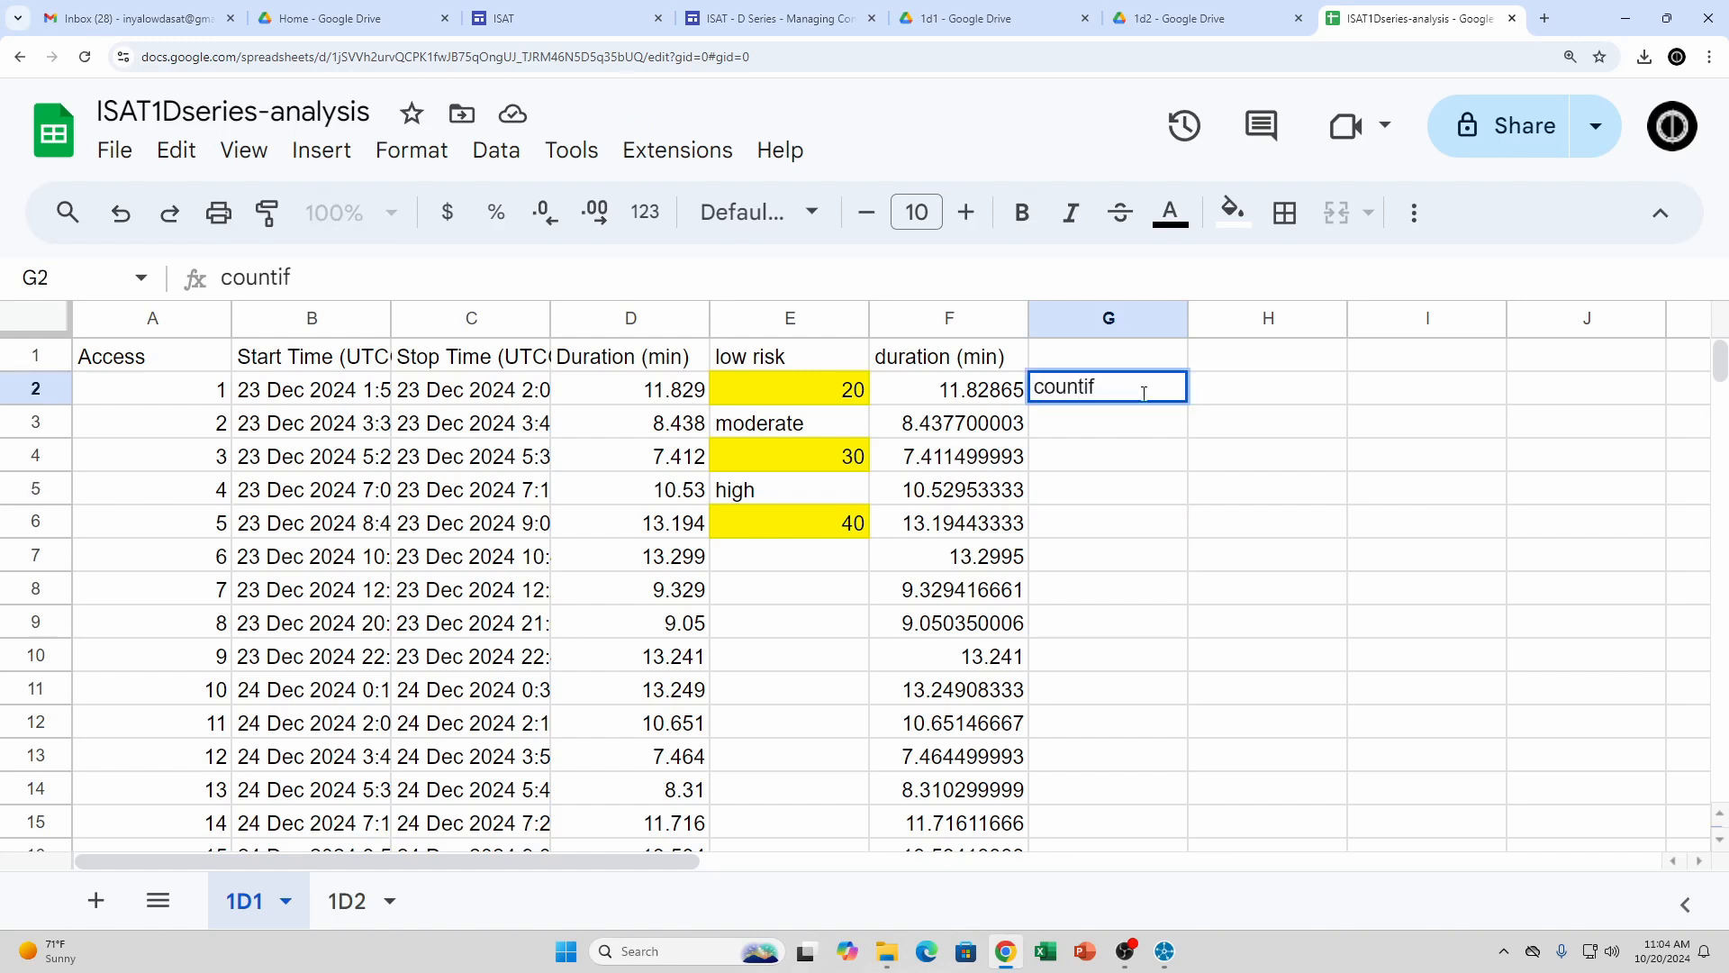
pyautogui.press('Tab')
# Count all duration entries in H2 with the formula =COUNT(F2:F130)
pyautogui.write('=')
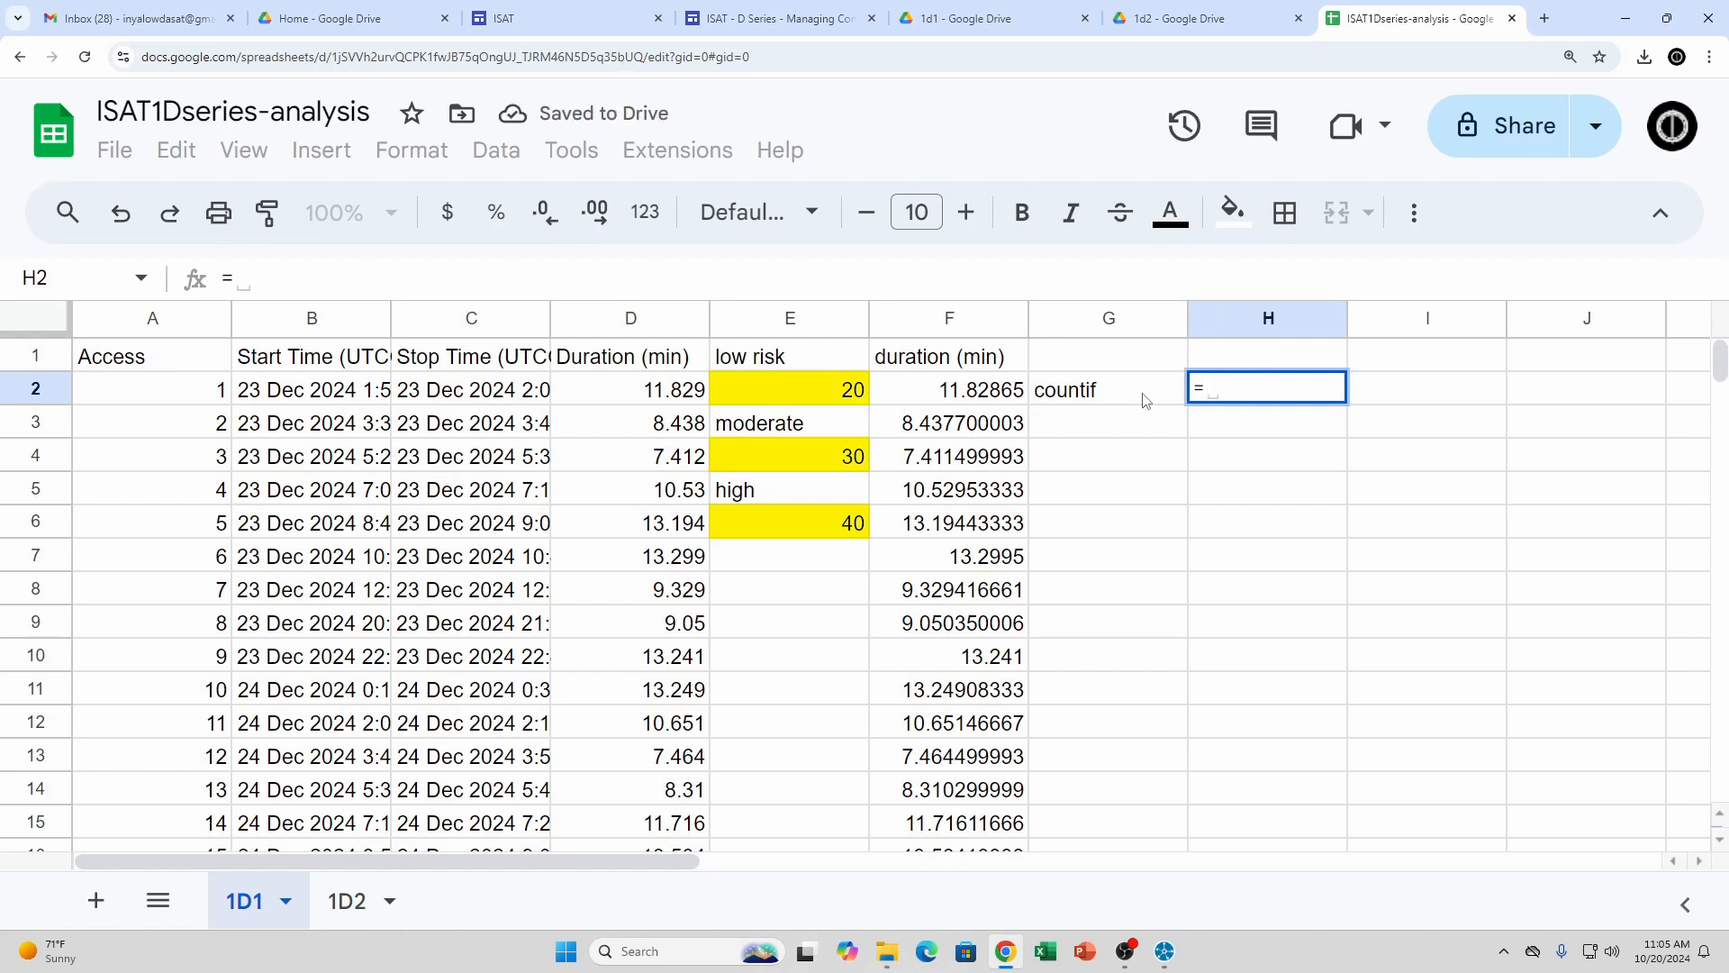
pyautogui.write('COUNT(')
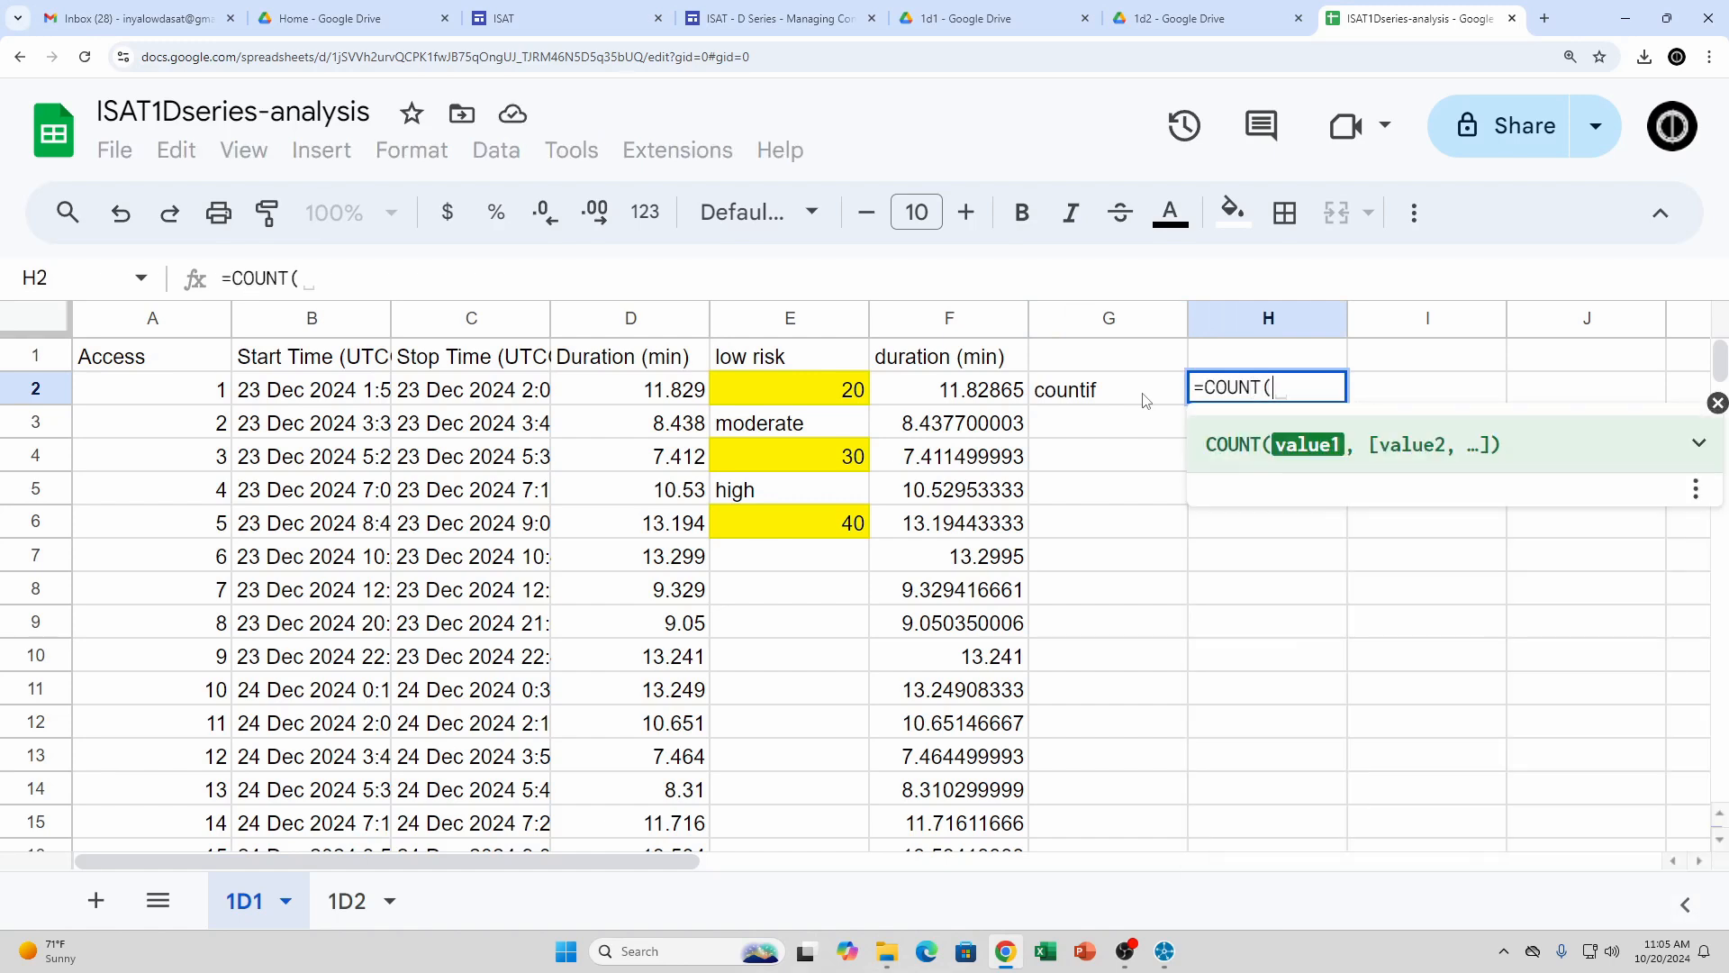
pyautogui.click(977, 389)
pyautogui.moveTo(936, 403); pyautogui.dragTo(986, 671)
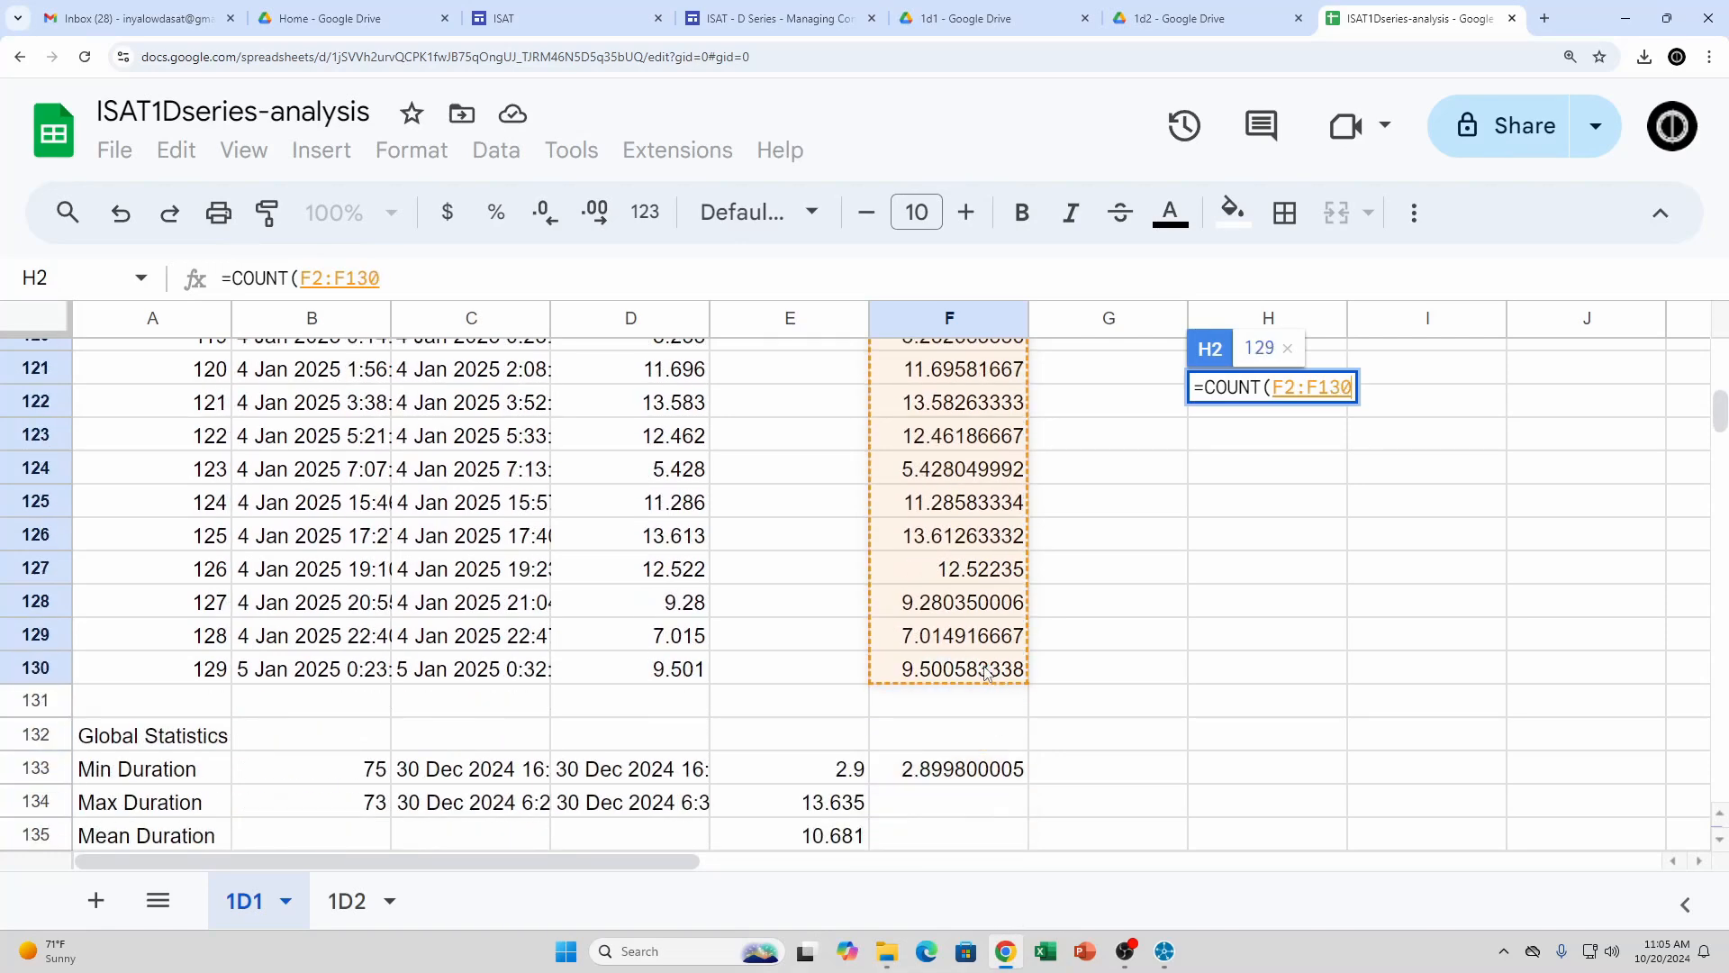
pyautogui.press('Return')
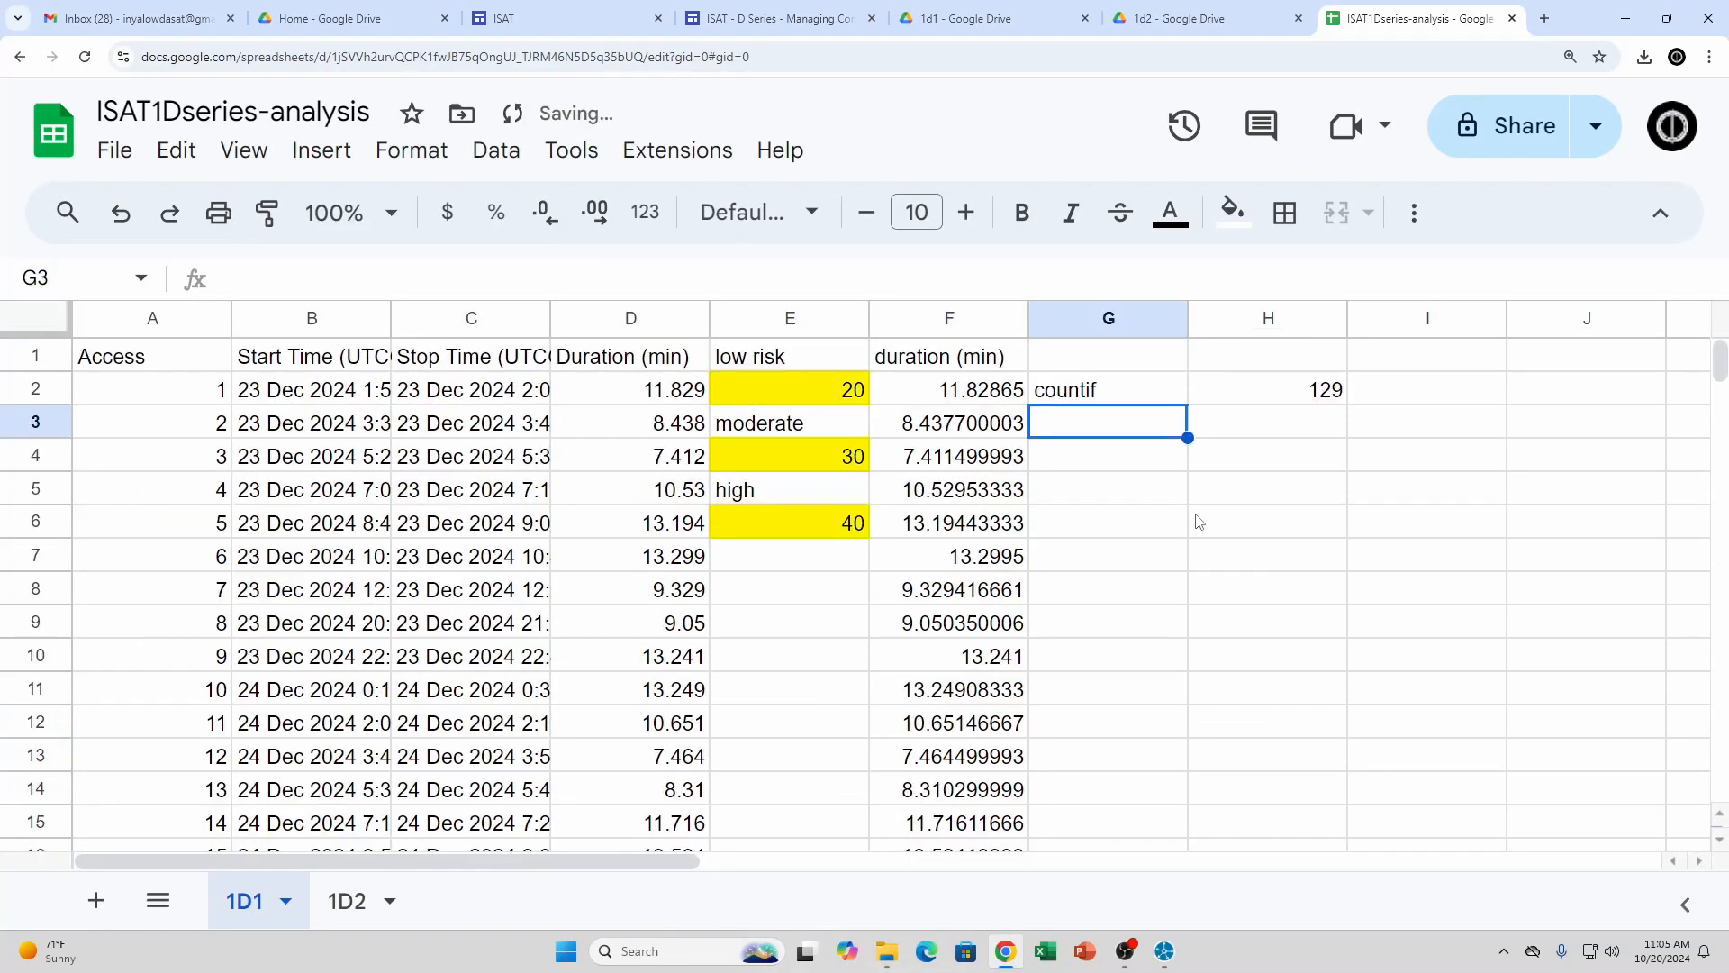
# Compare the count in H2 with the last access number in column A
pyautogui.click(1289, 389)
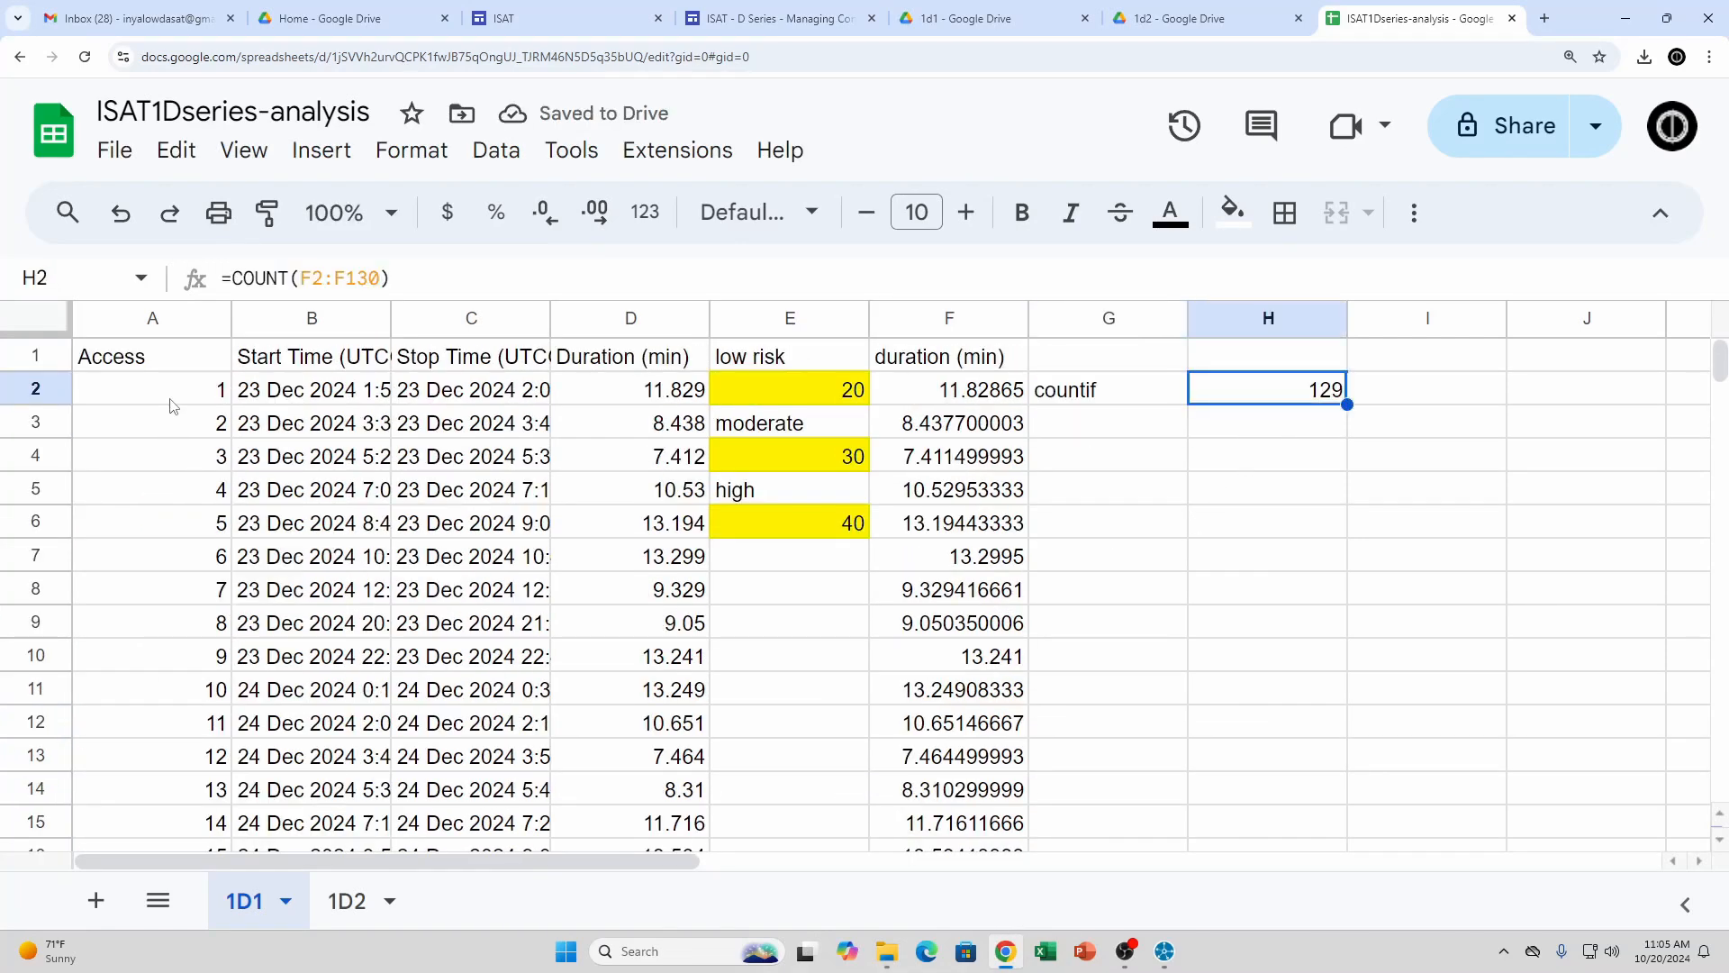
pyautogui.scroll(-20, 175, 400)
pyautogui.scroll(-20, 177, 400)
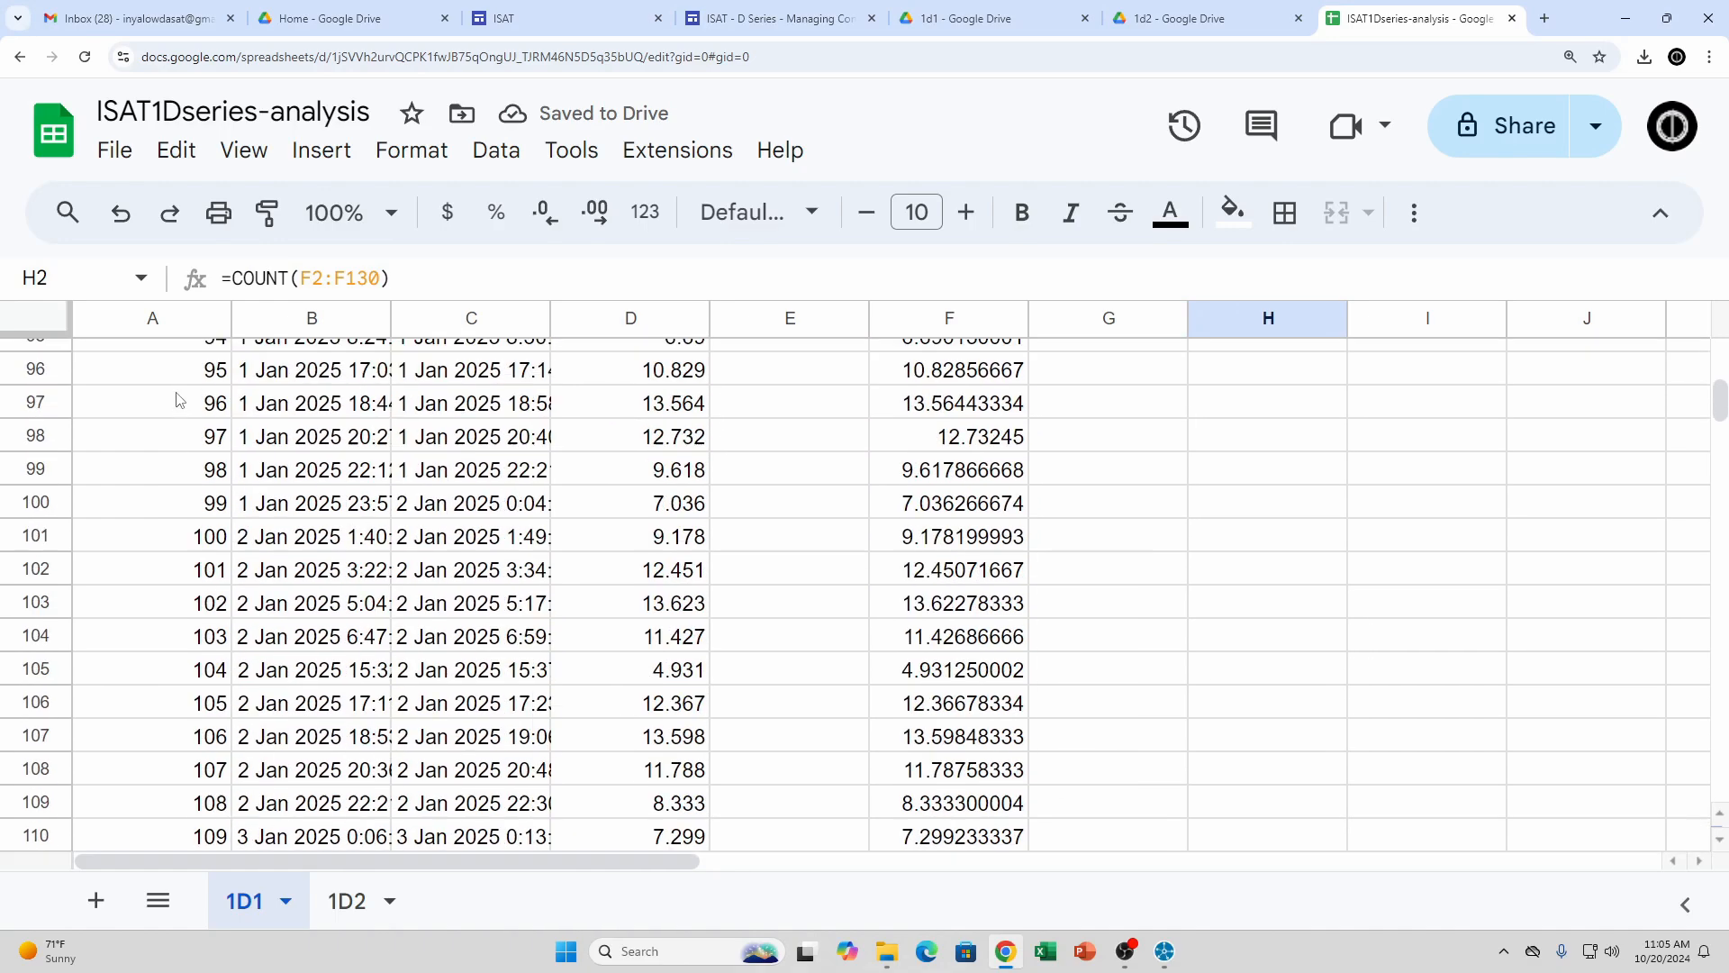
pyautogui.click(207, 612)
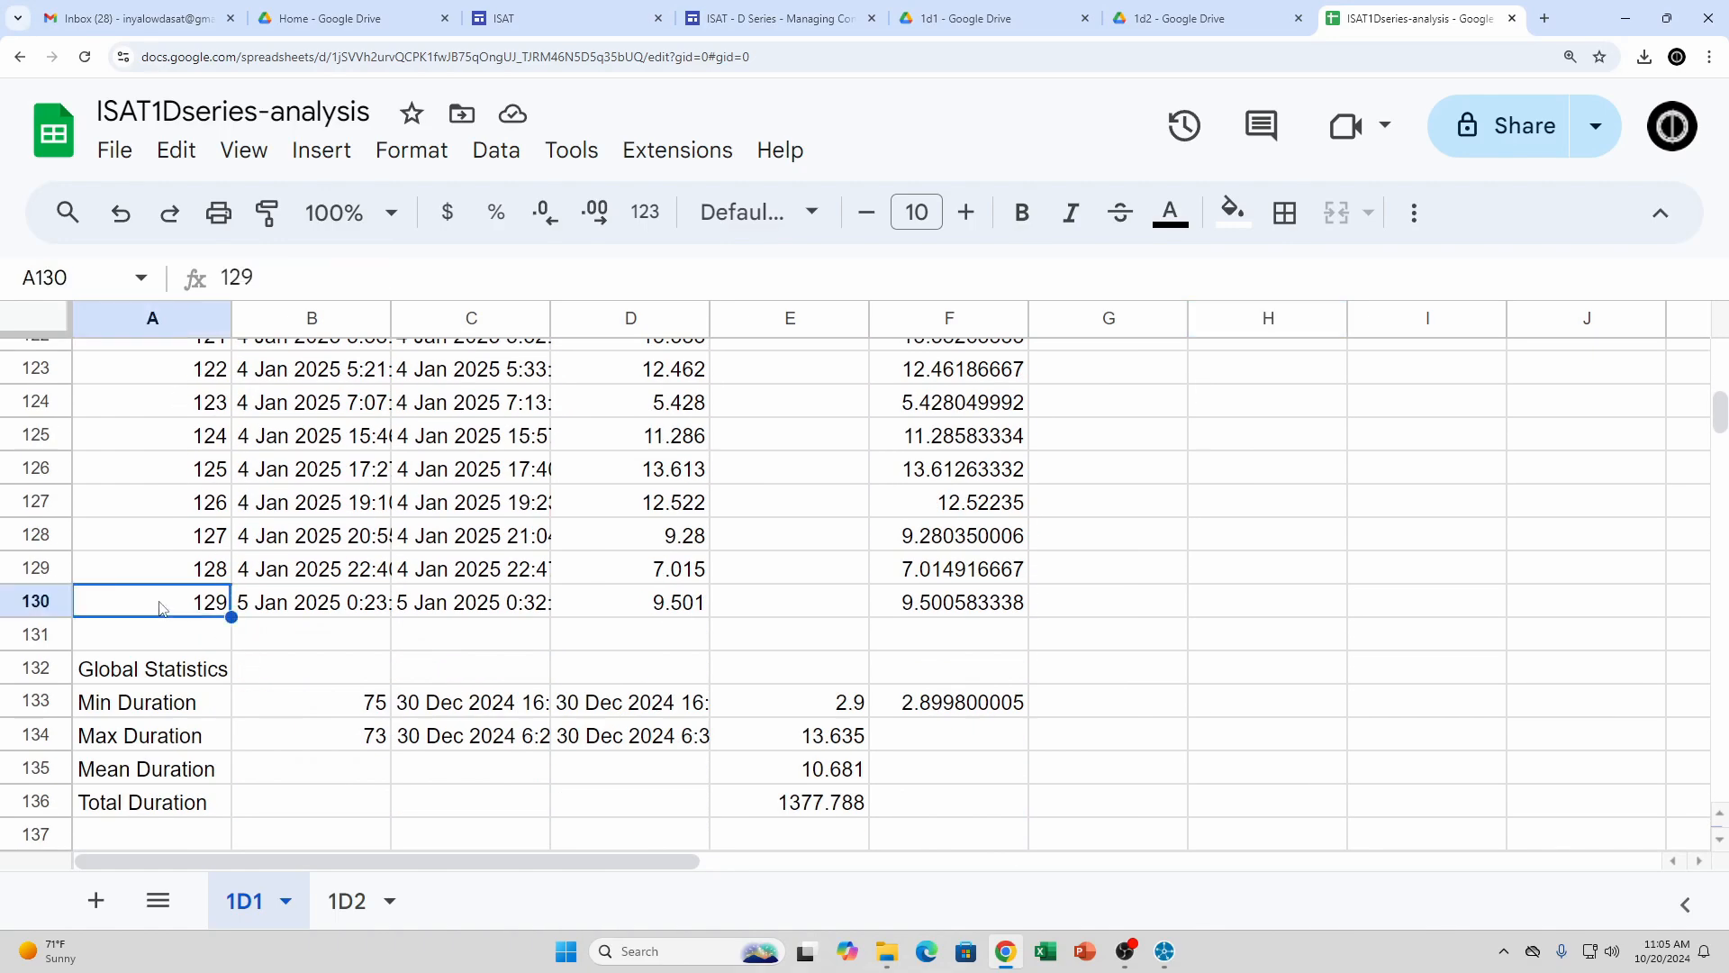
pyautogui.scroll(20, 655, 556)
pyautogui.scroll(15, 656, 556)
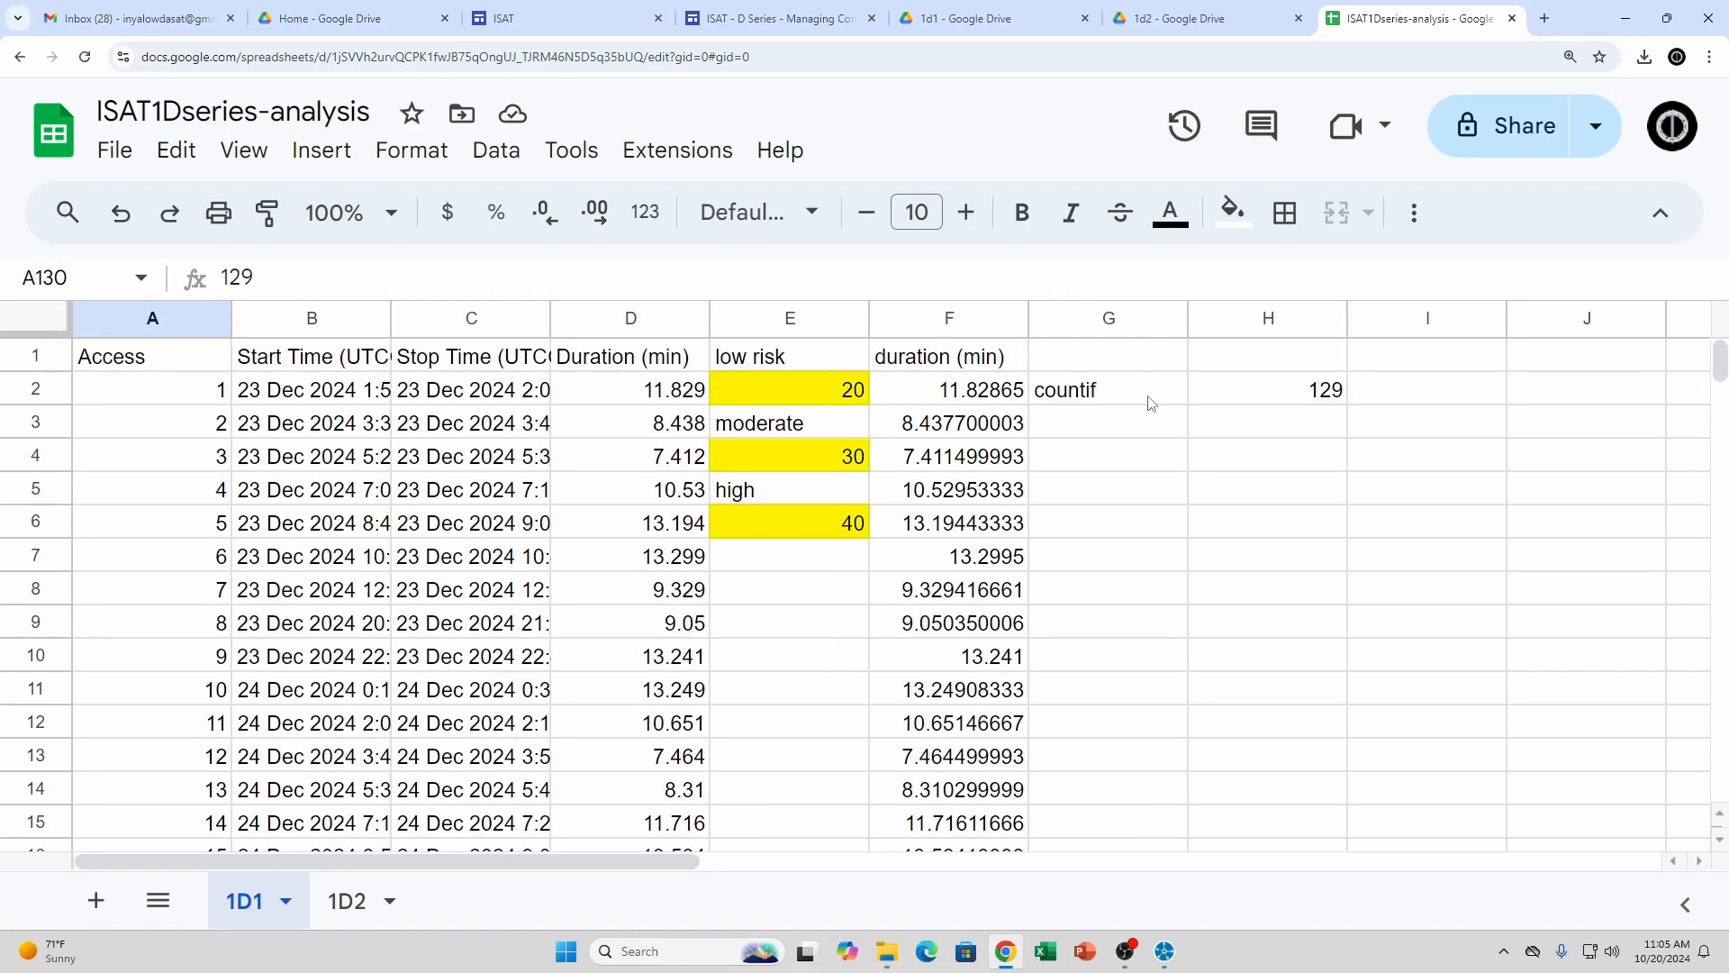
# Replace the formula in H2 with =COUNTIF(F2:F130,">=20") to count contacts reaching the low risk value
pyautogui.click(1149, 400)
pyautogui.click(1249, 395)
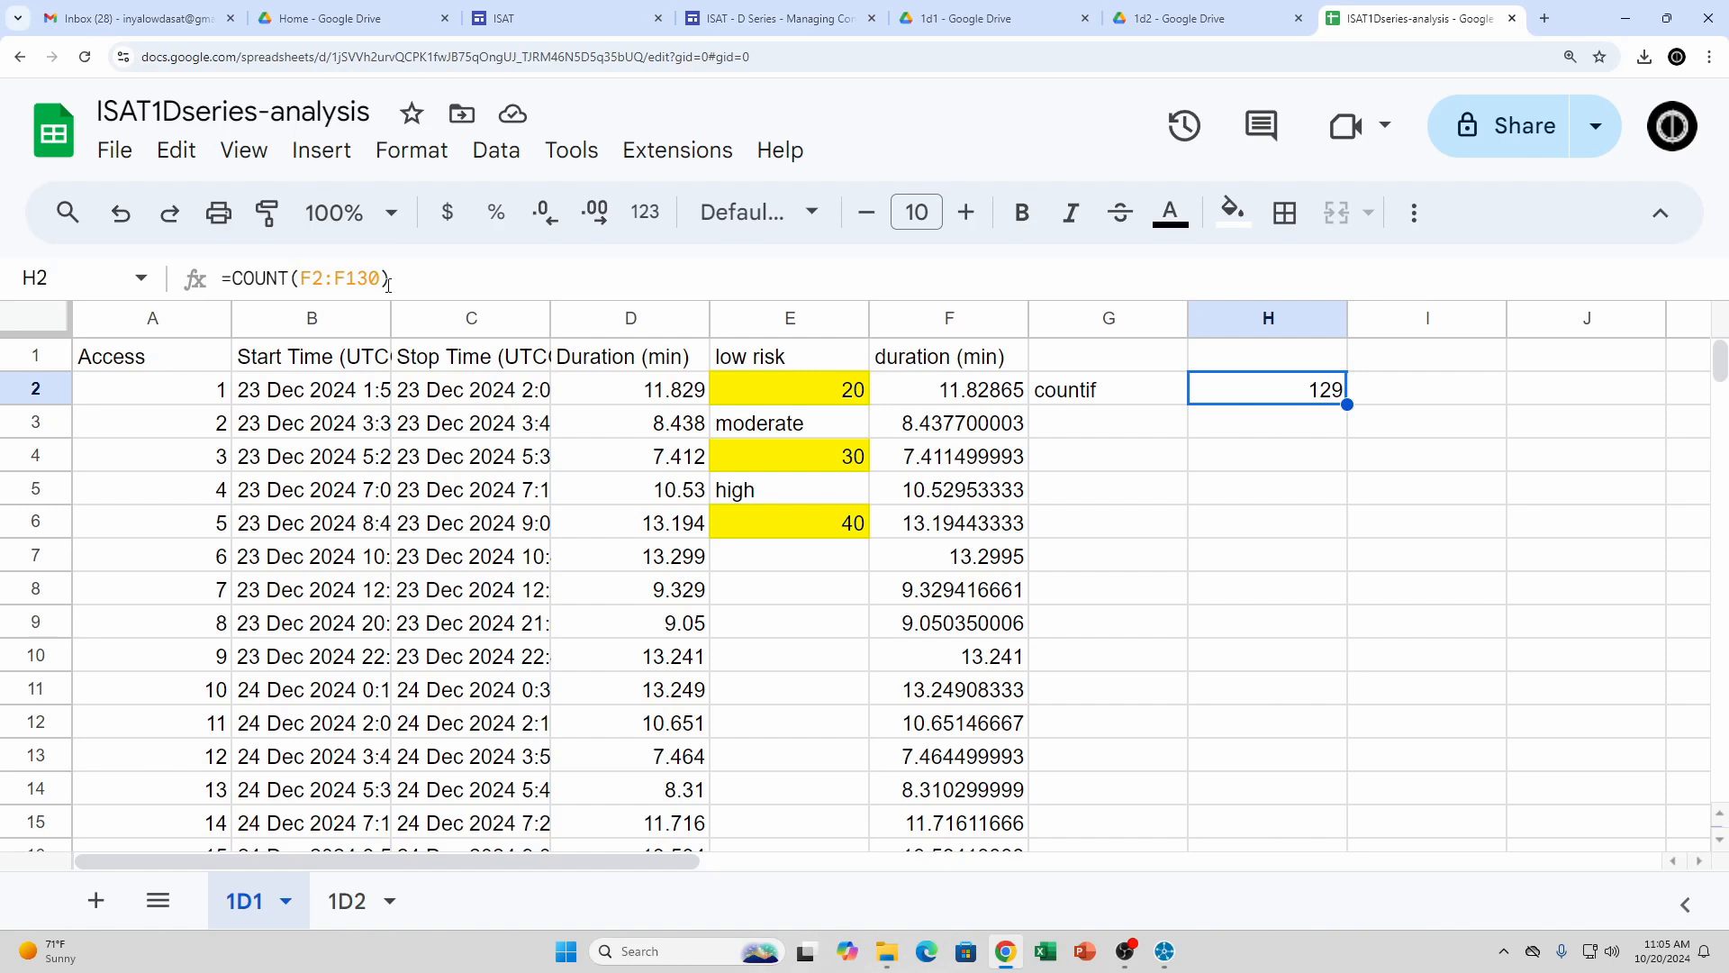
pyautogui.moveTo(388, 285); pyautogui.dragTo(285, 293)
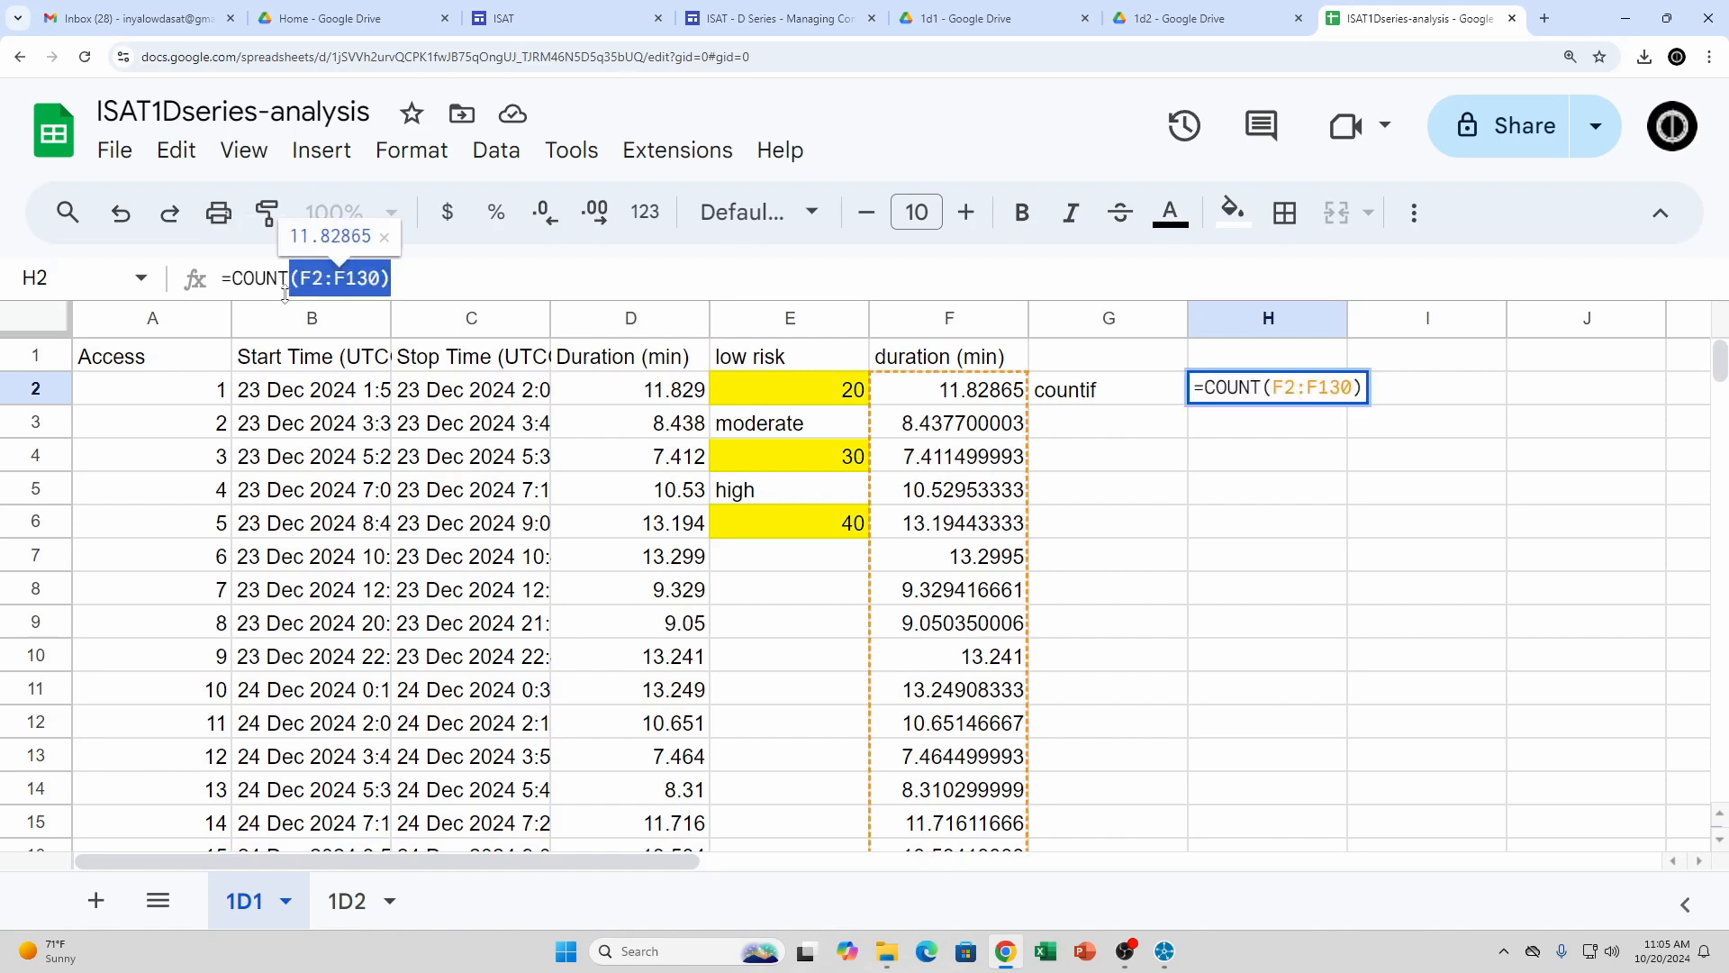
pyautogui.press('BackSpace')
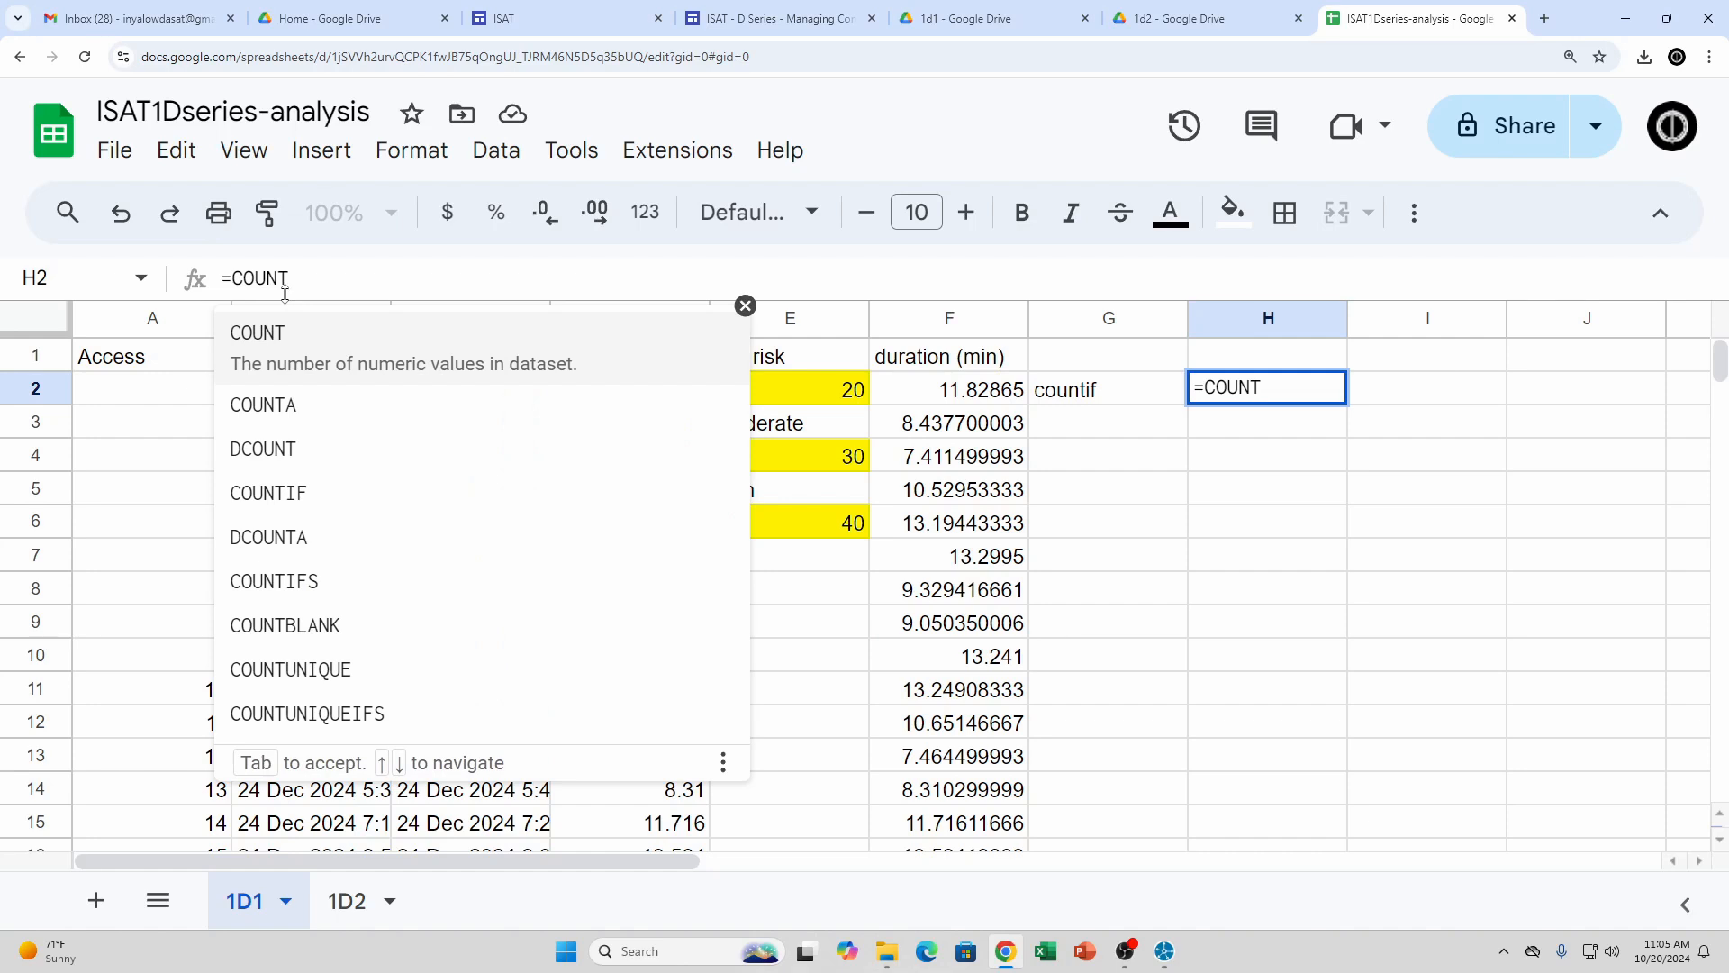
pyautogui.write('IF(')
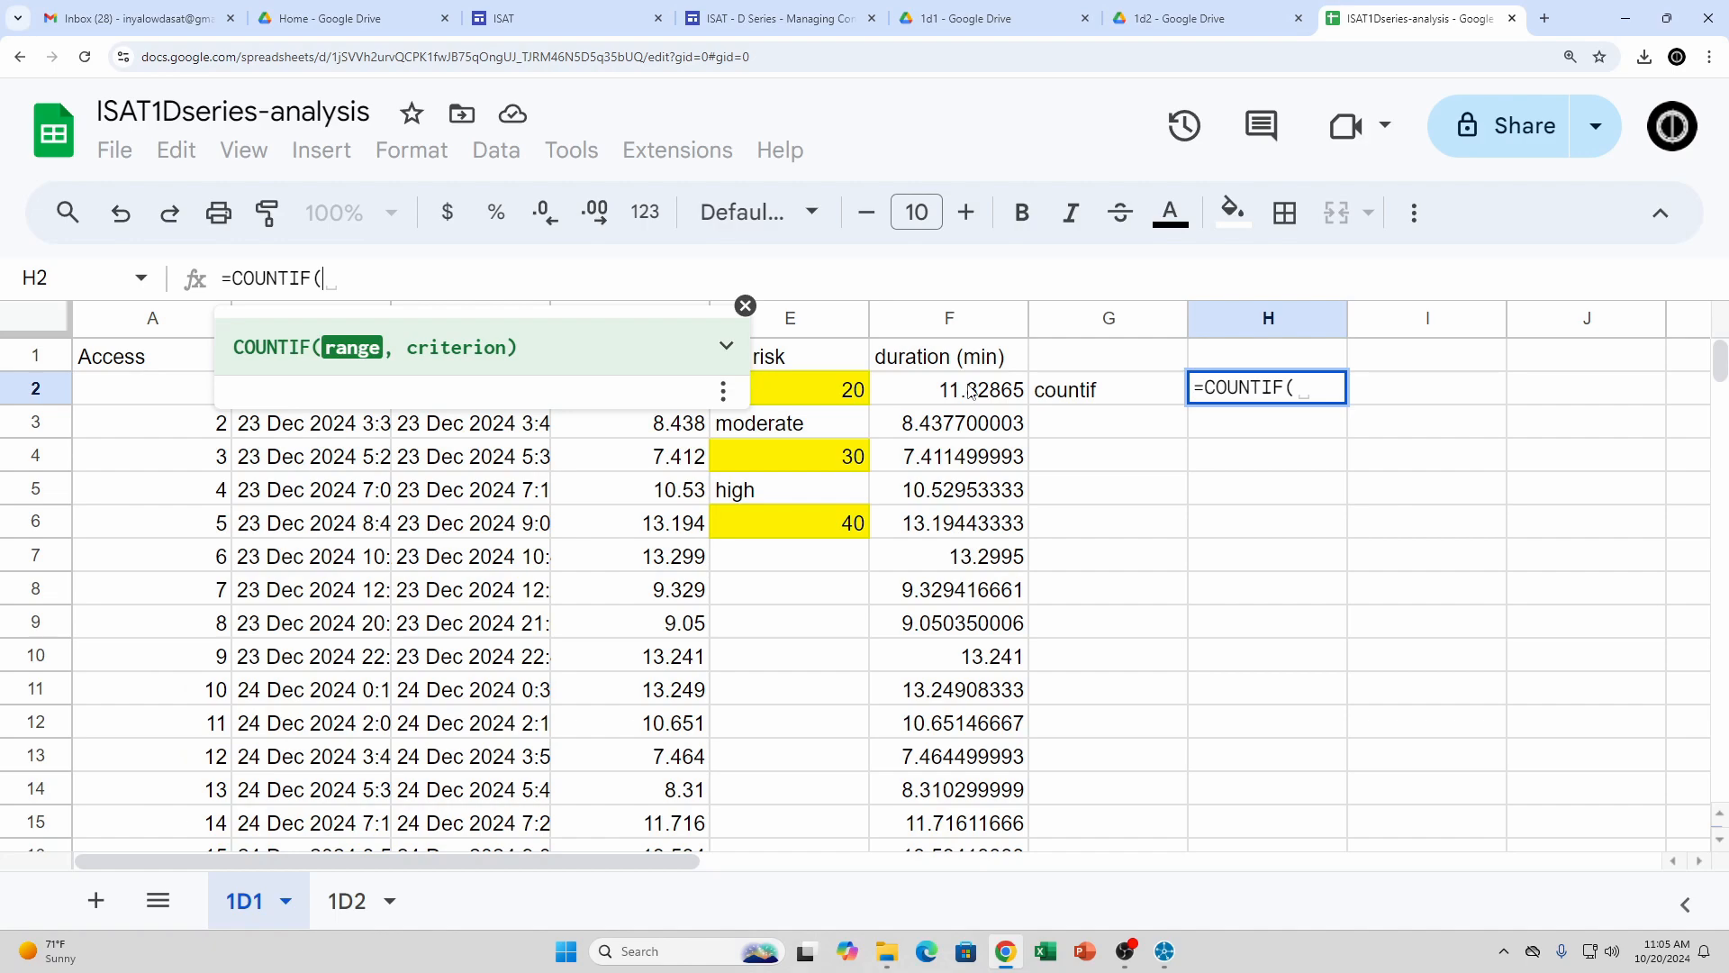
pyautogui.moveTo(968, 392); pyautogui.dragTo(978, 509)
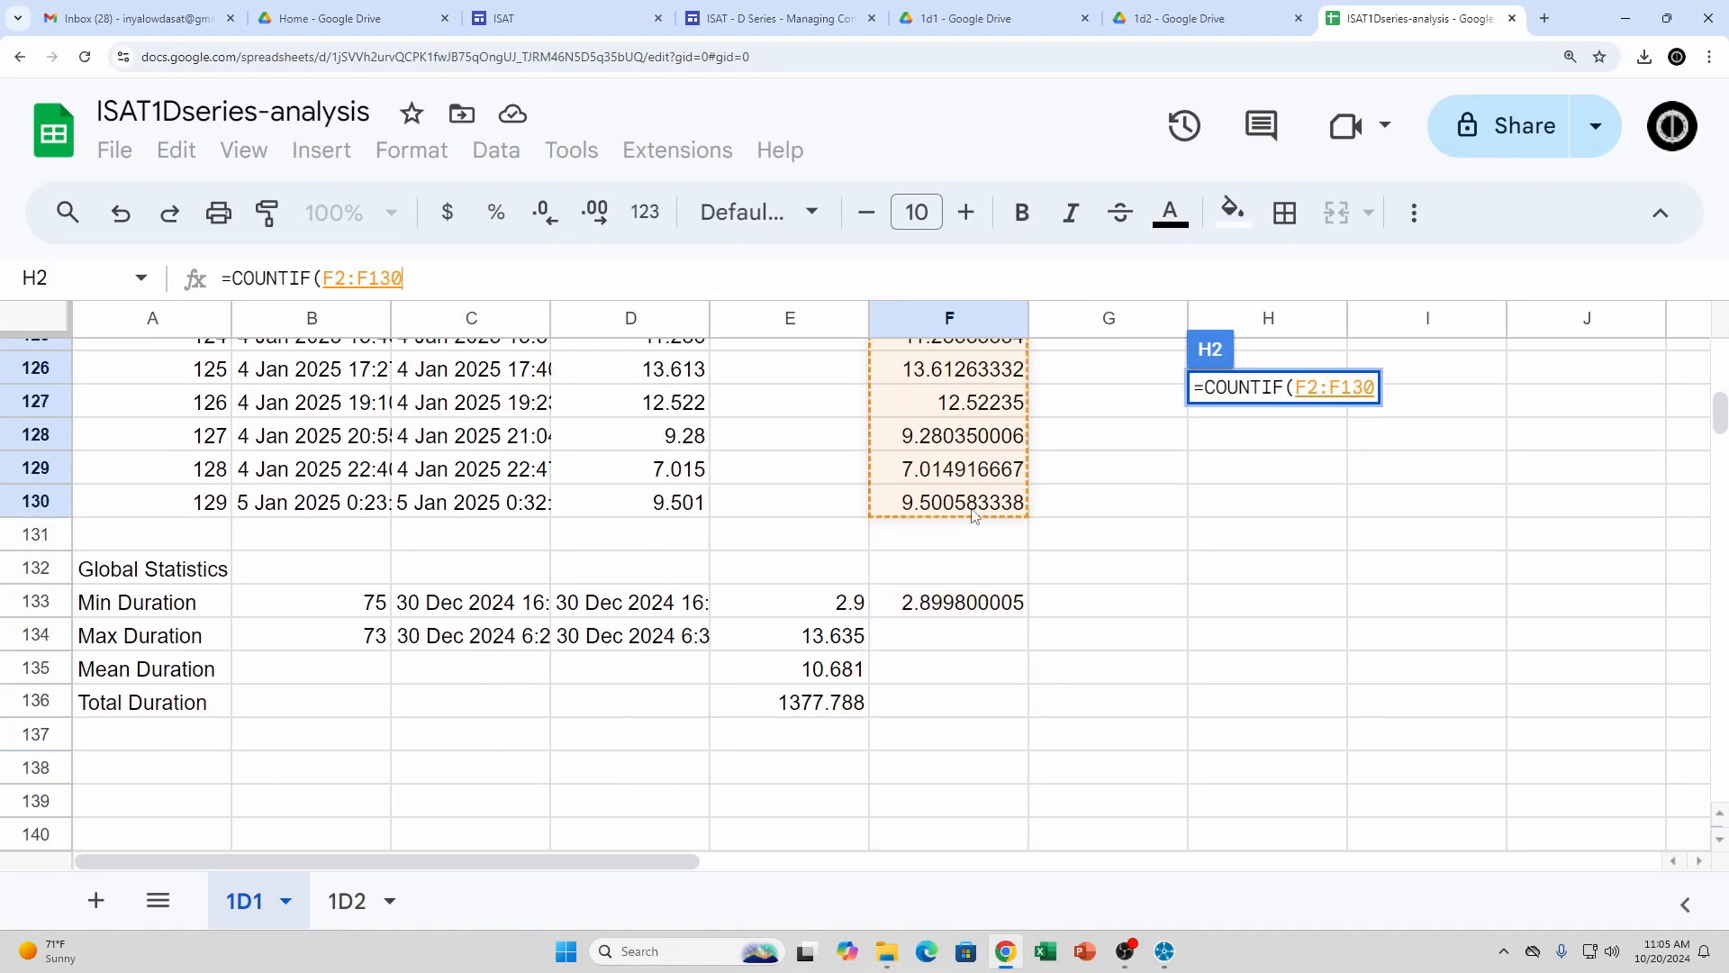
pyautogui.scroll(20, 1122, 510)
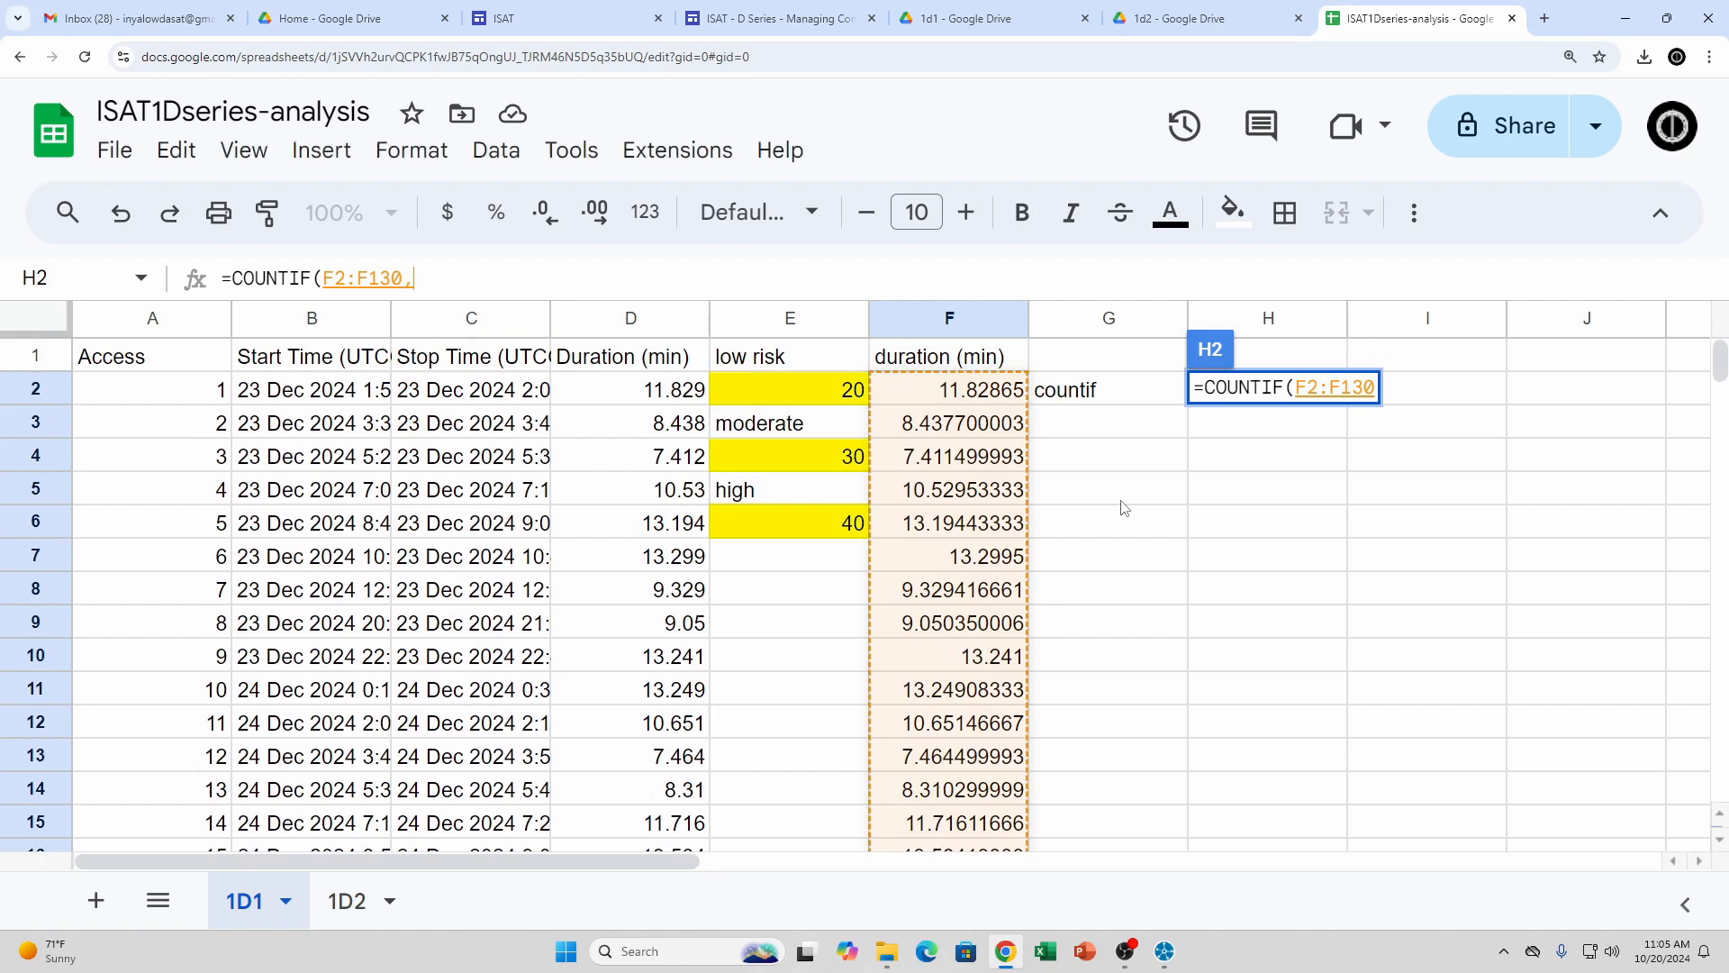
pyautogui.write(',')
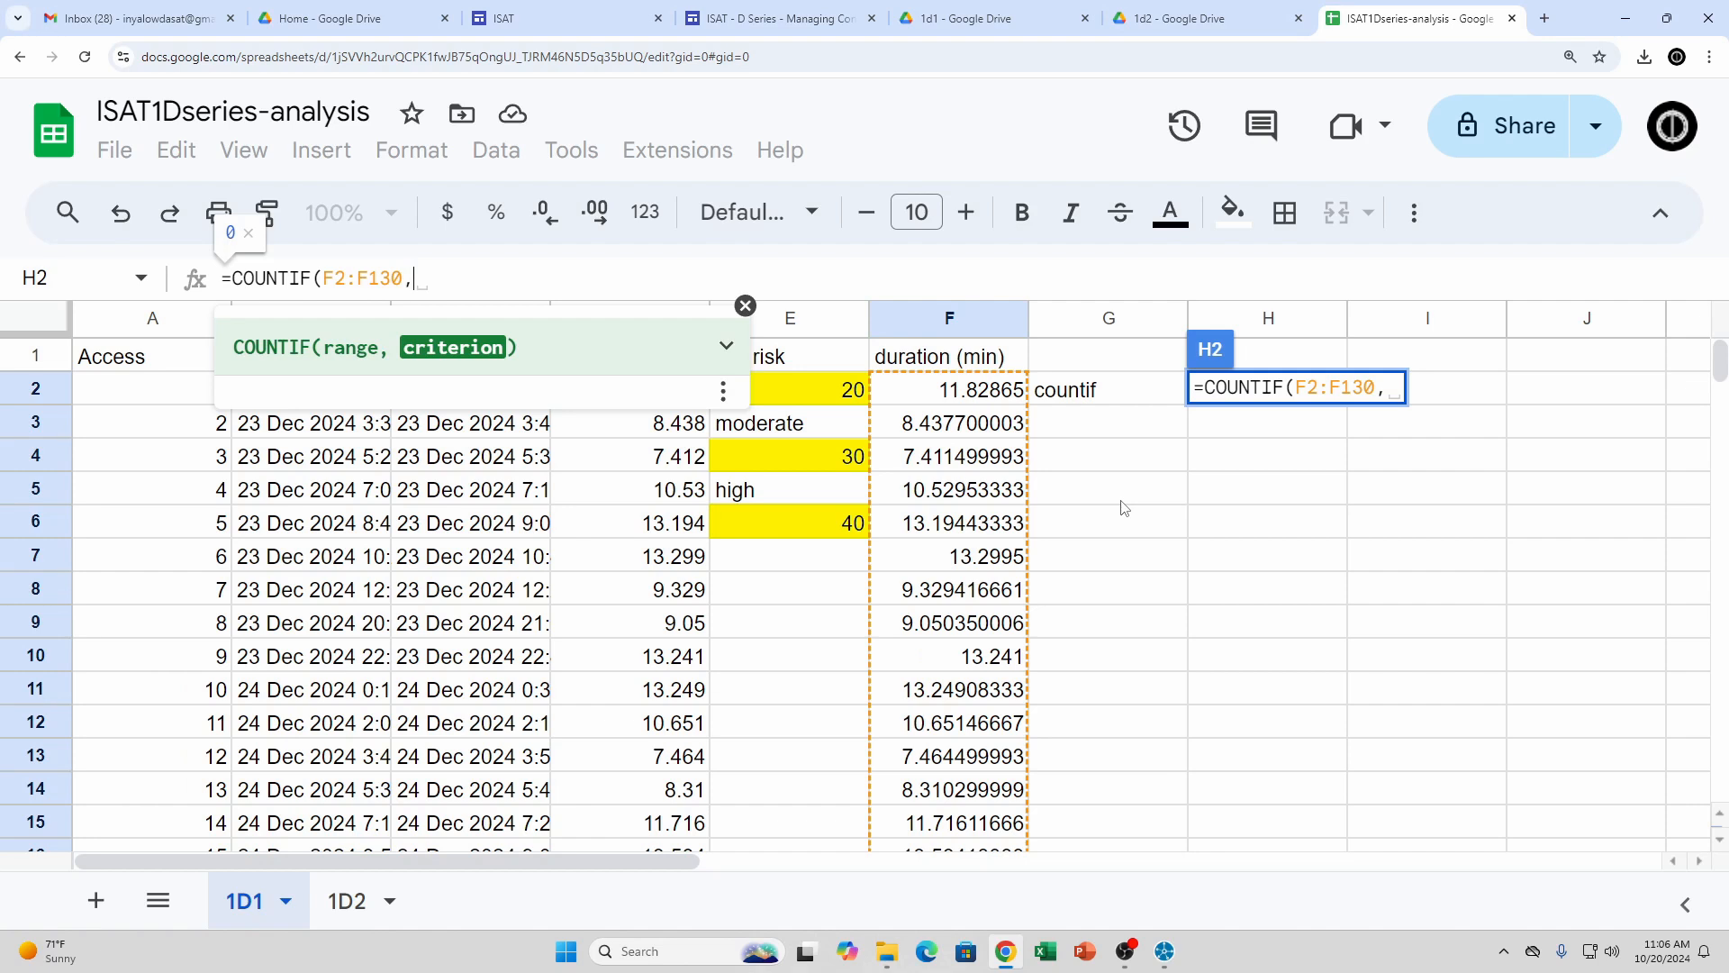
pyautogui.write('"')
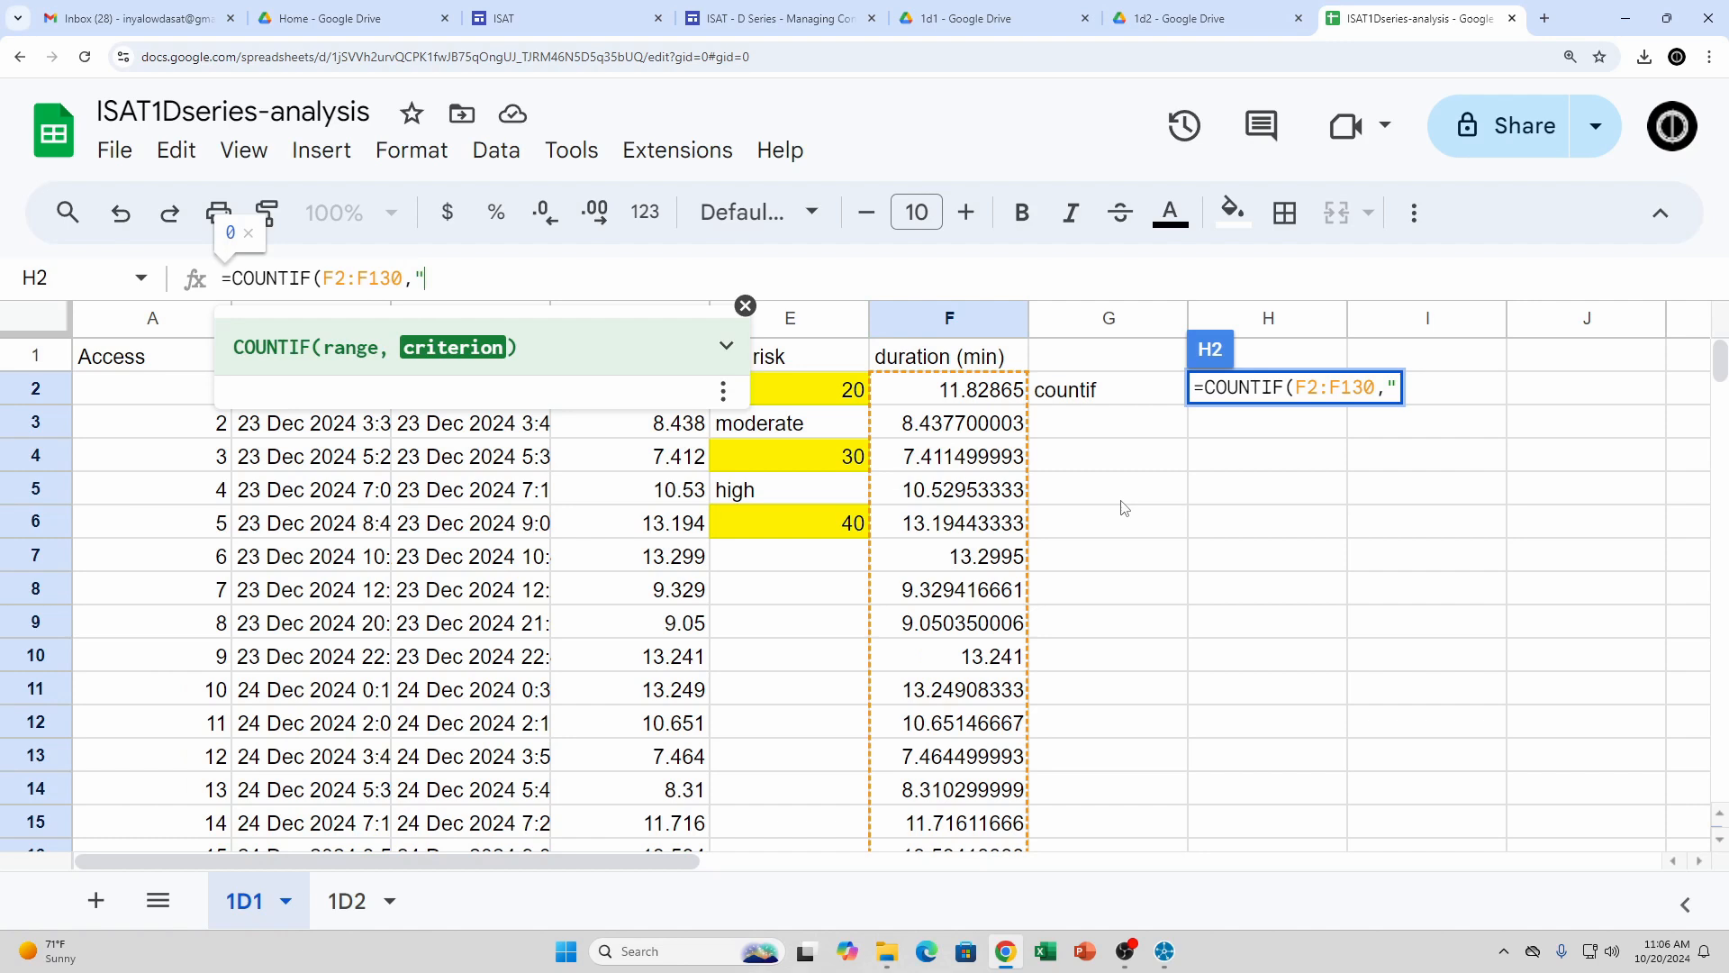
pyautogui.write('>=20')
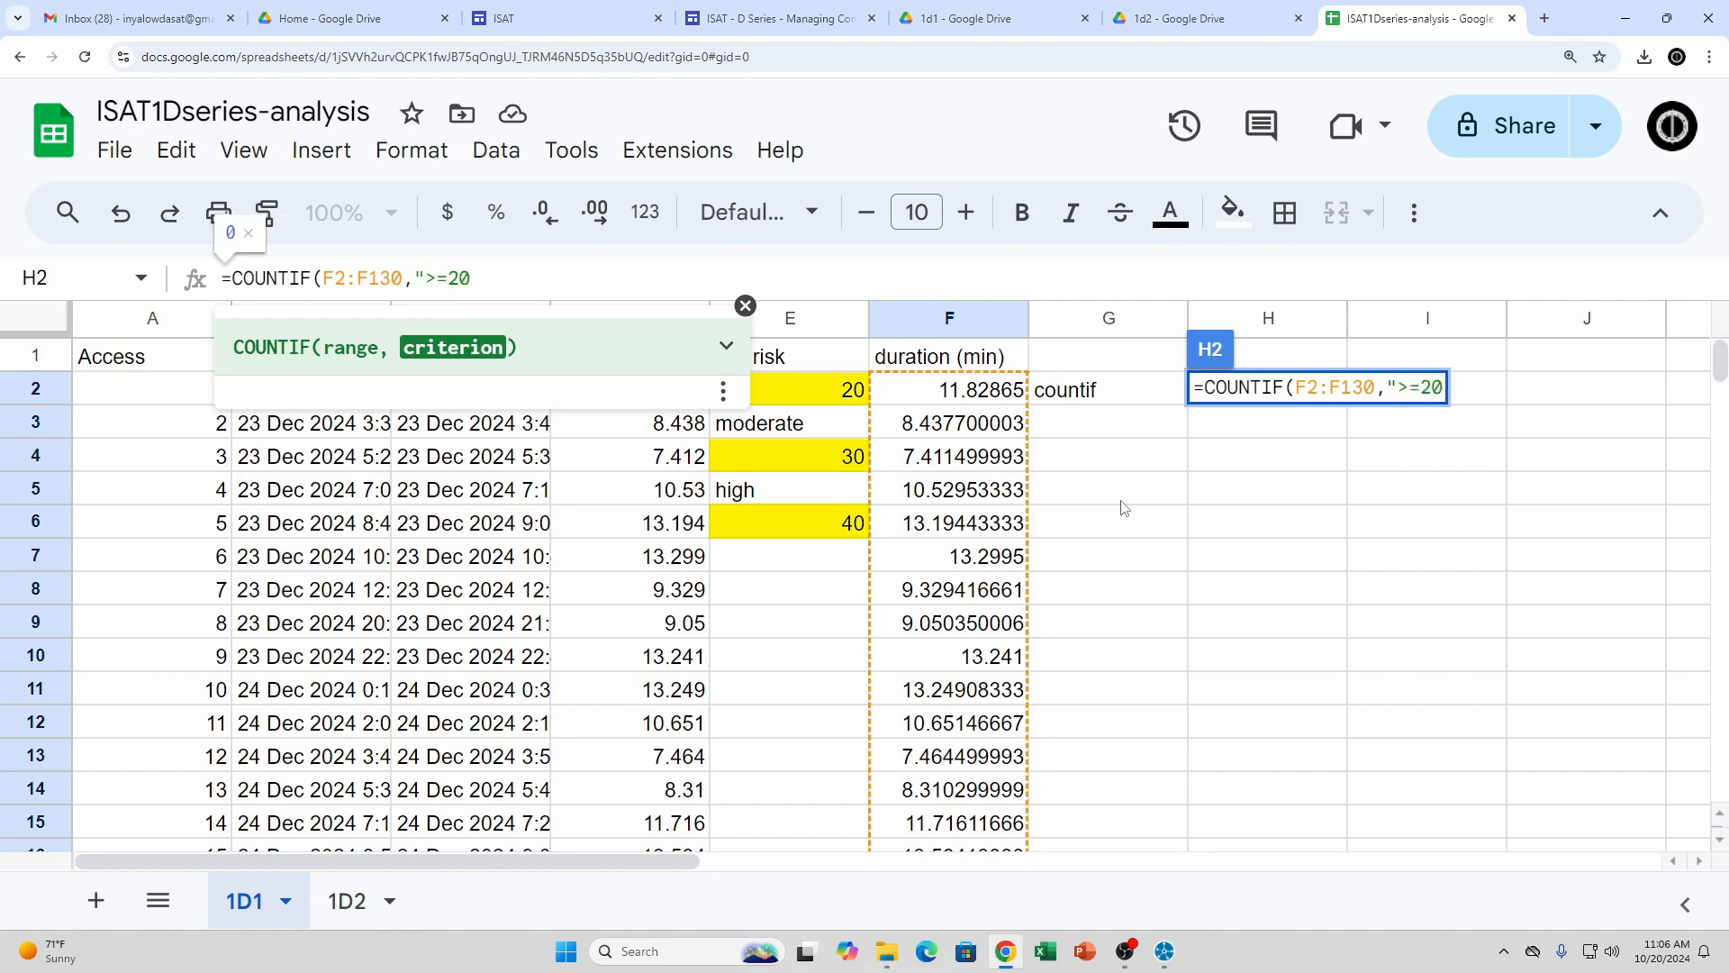
pyautogui.write('")')
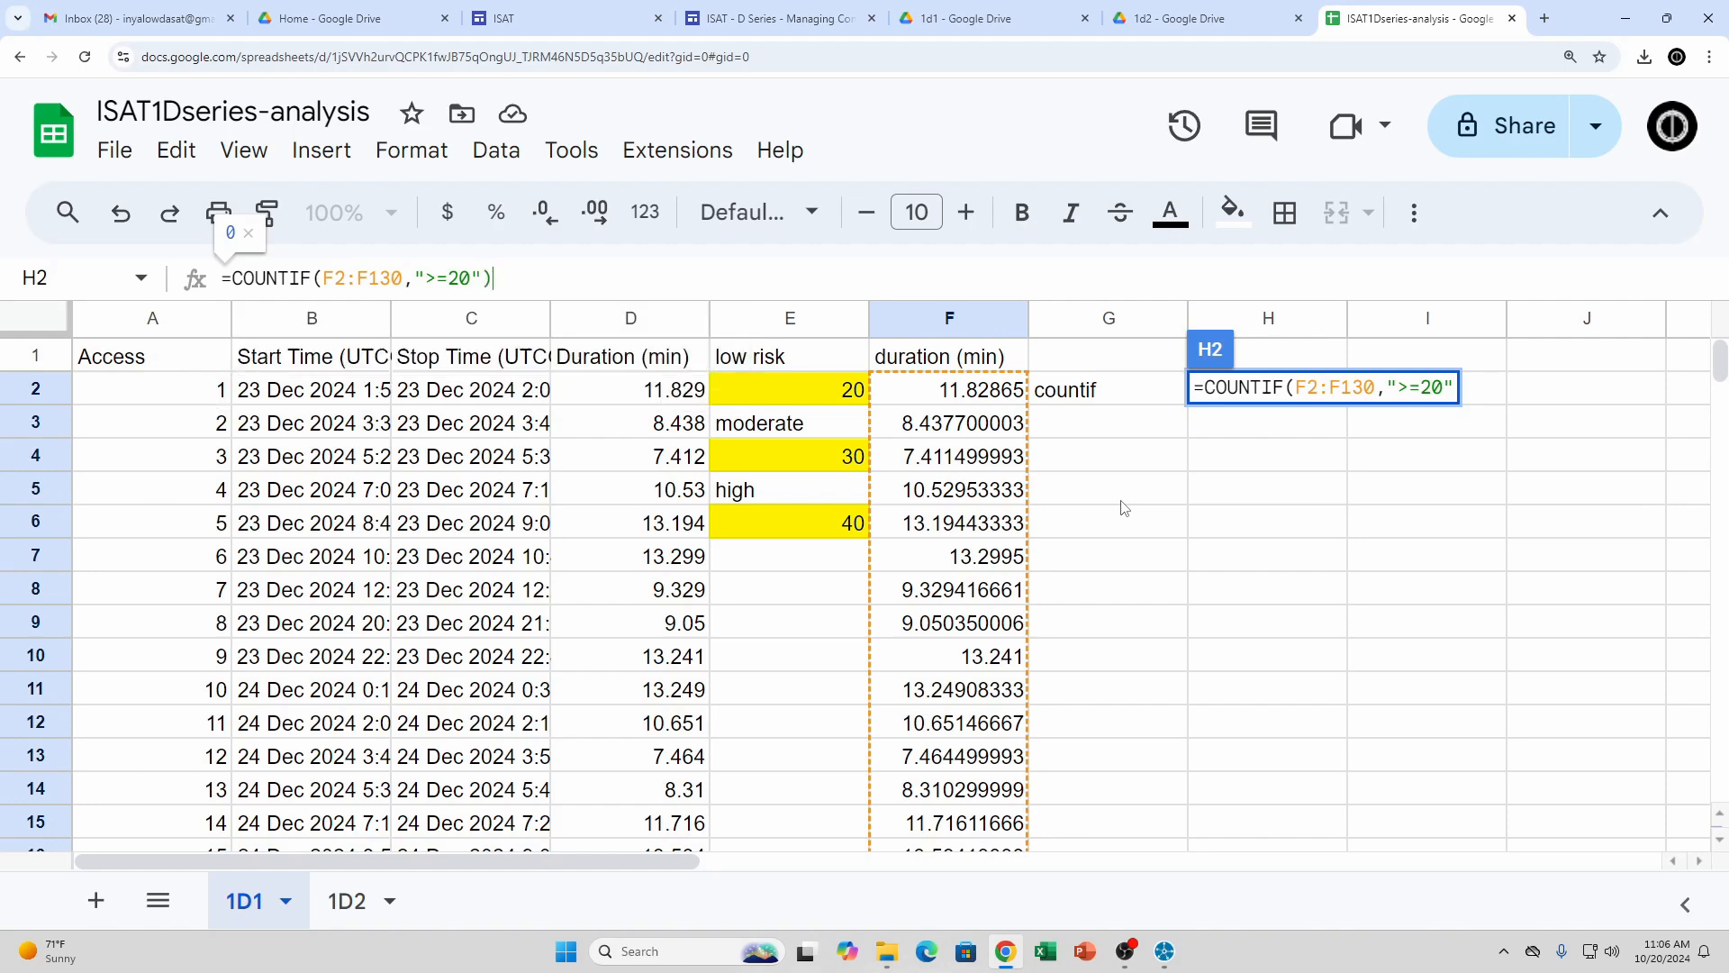
pyautogui.press('Return')
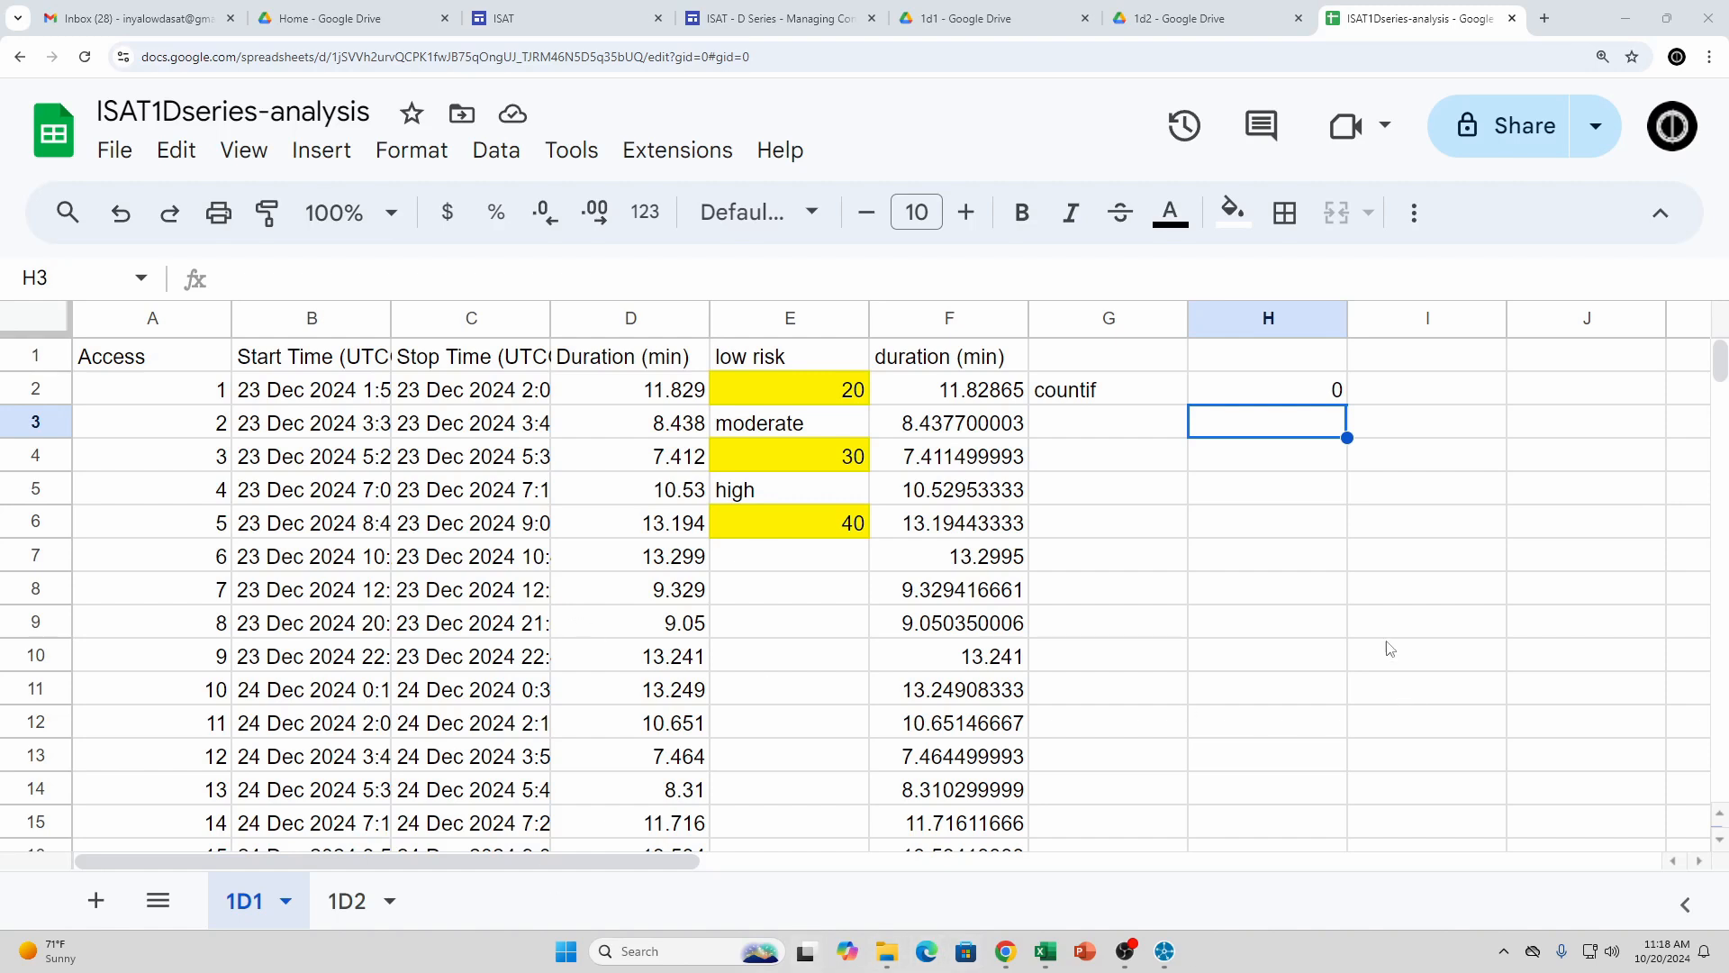
# Examine the COUNTIF formula in H2 and the calculated durations in column F against the low risk value
pyautogui.click(1128, 393)
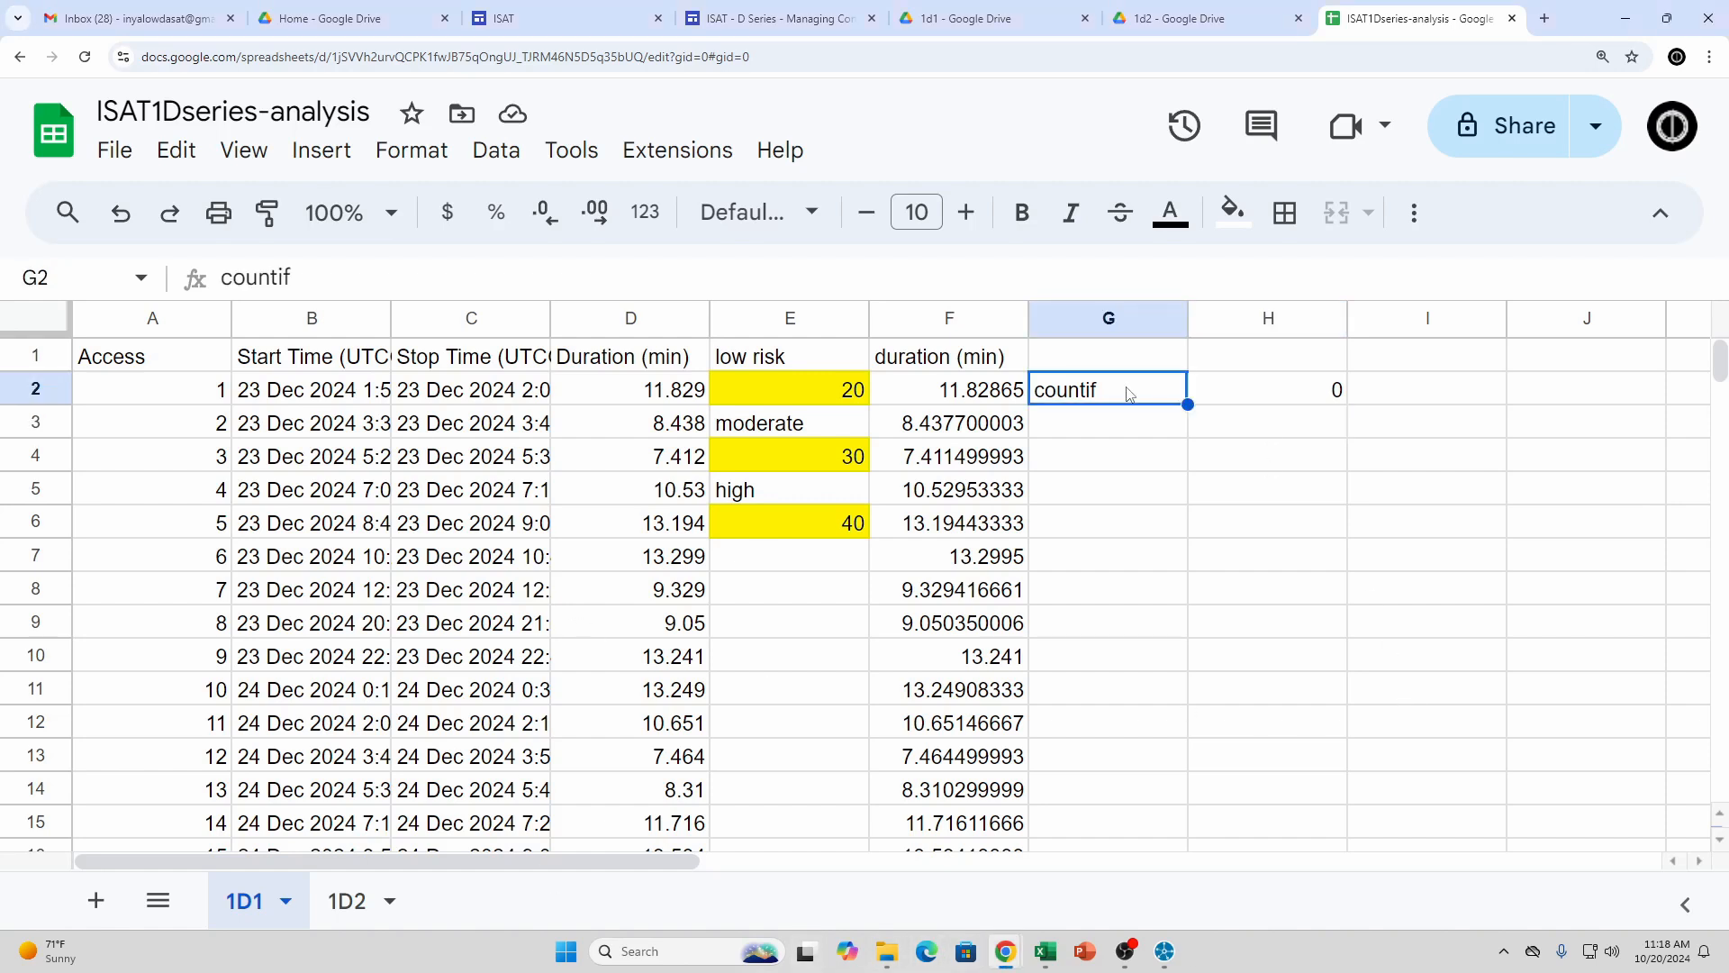
pyautogui.click(980, 397)
pyautogui.scroll(-4, 1006, 430)
pyautogui.scroll(-8, 1006, 430)
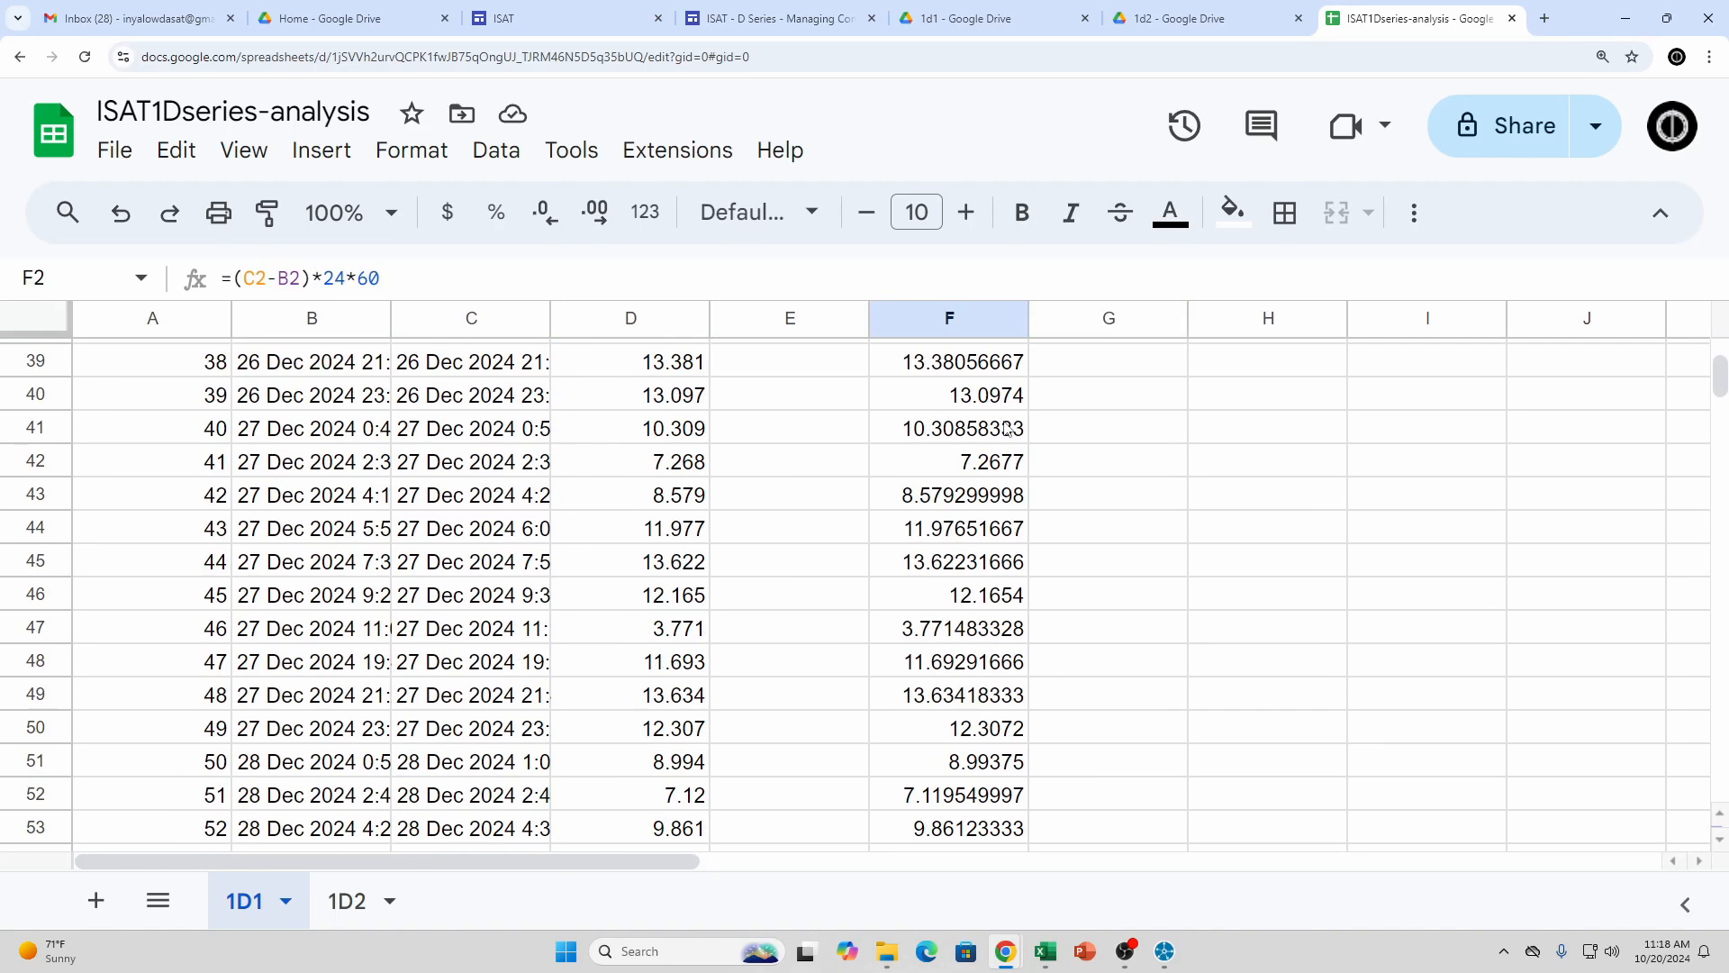
pyautogui.scroll(12, 1006, 430)
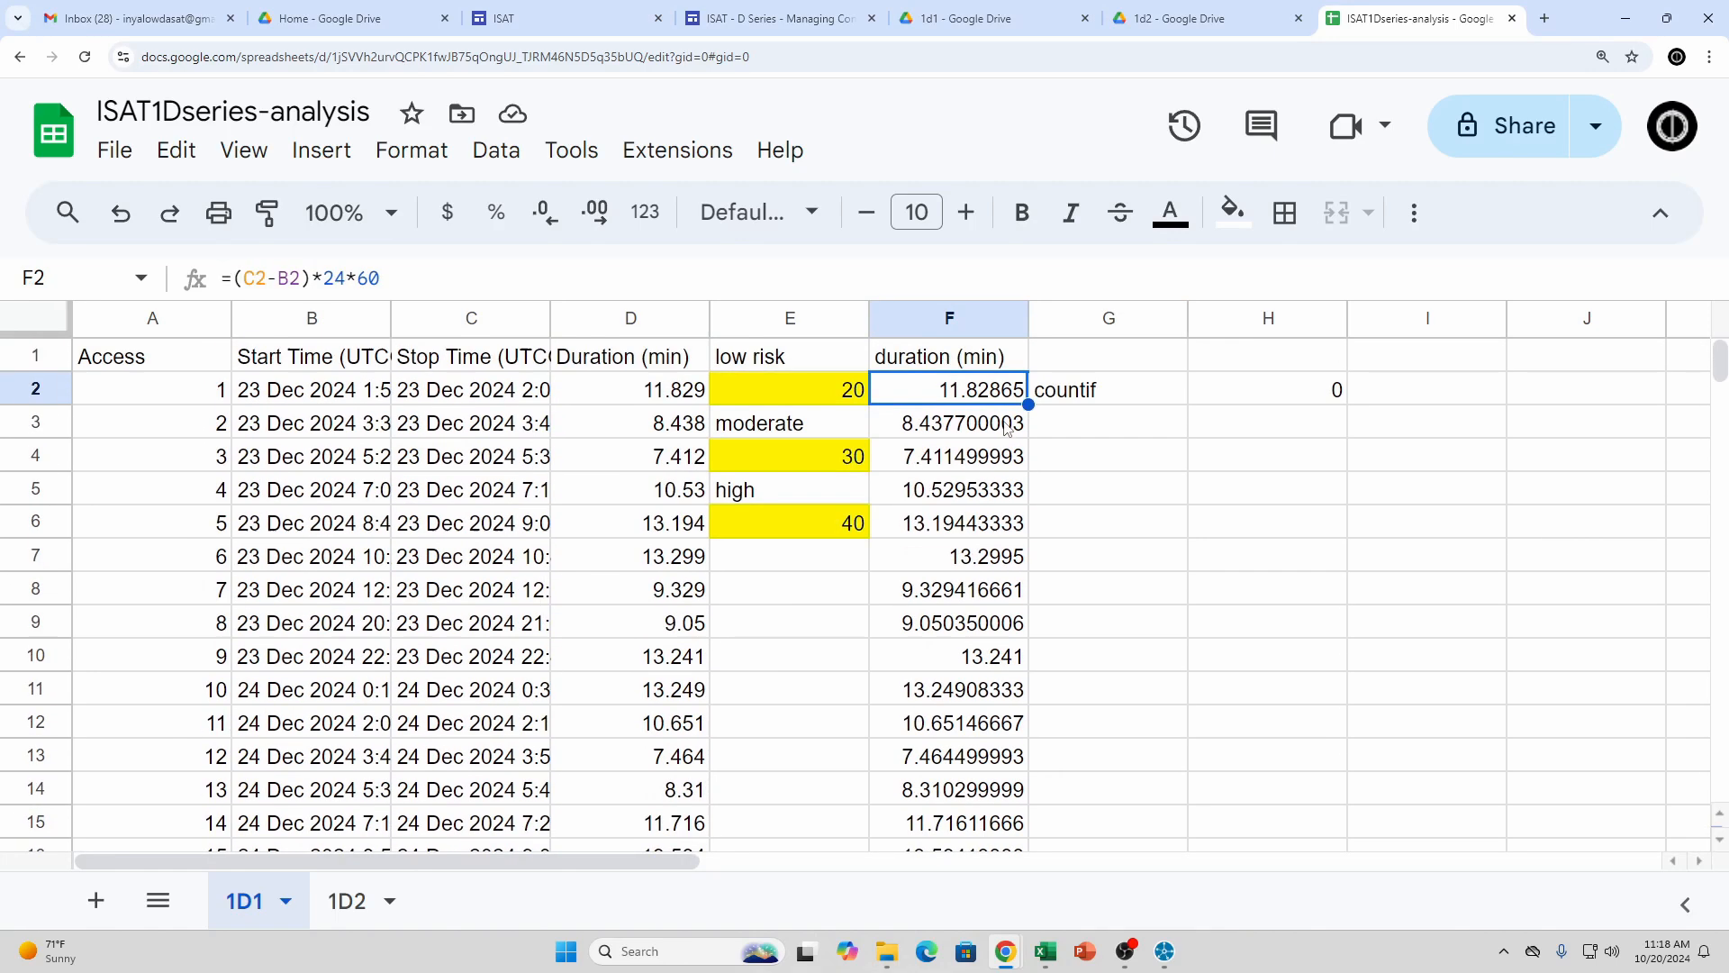
pyautogui.click(1306, 390)
pyautogui.click(331, 278)
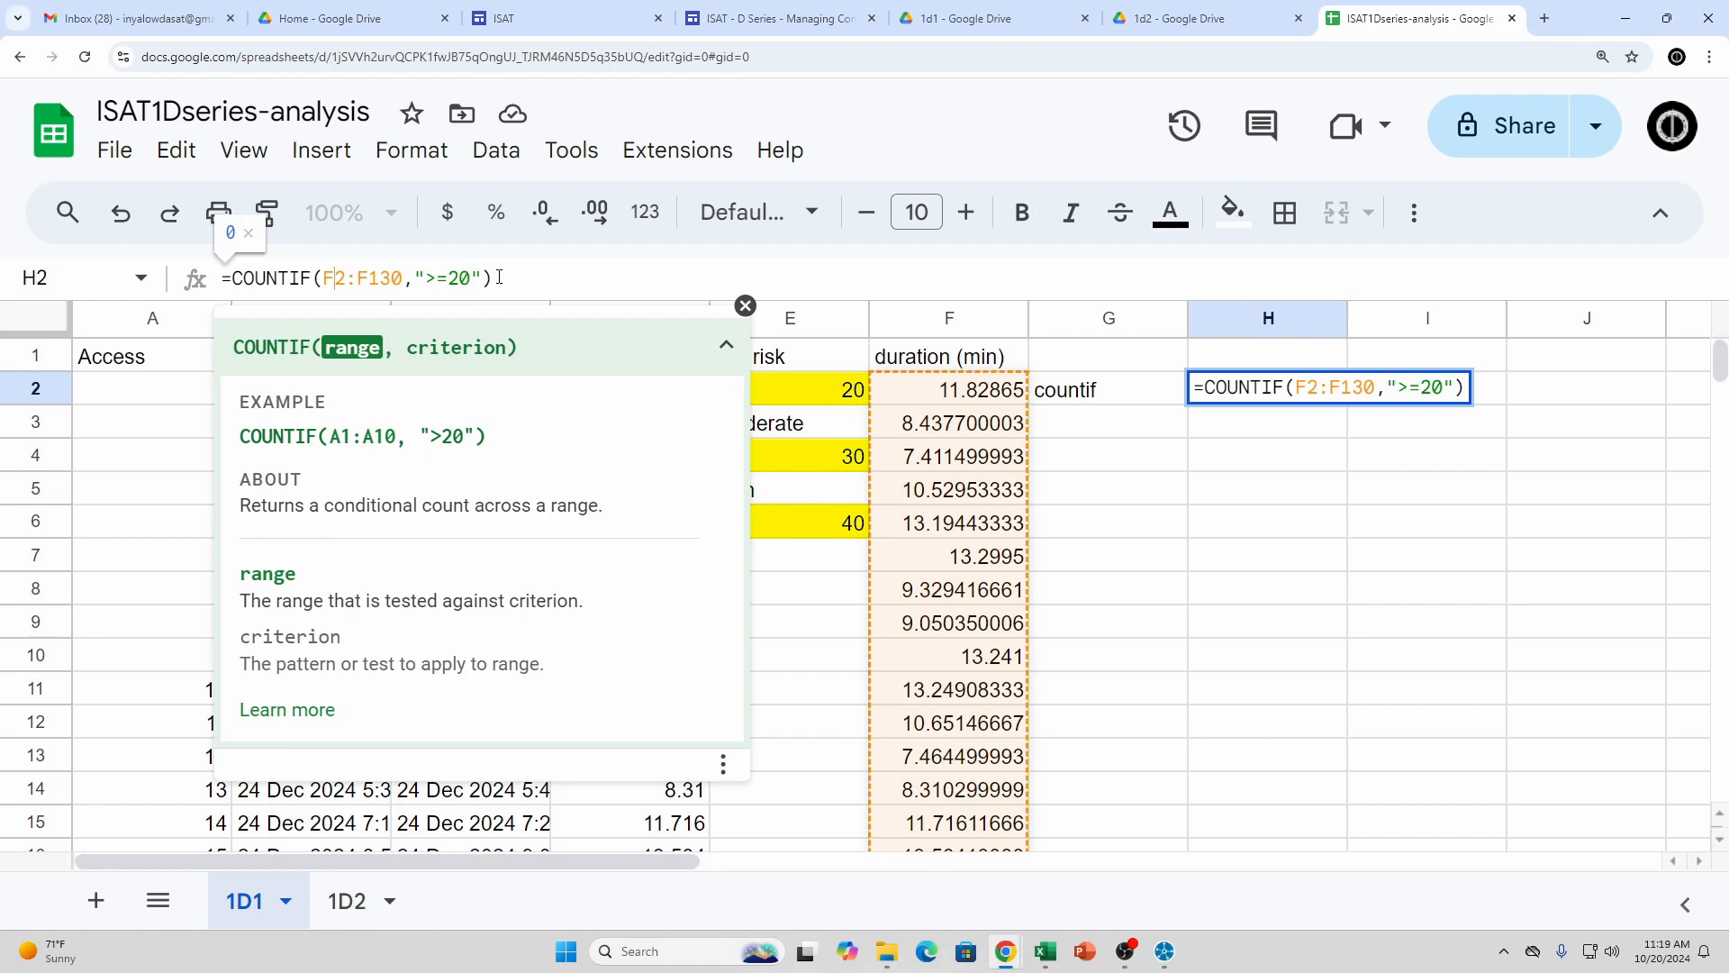
pyautogui.press('Return')
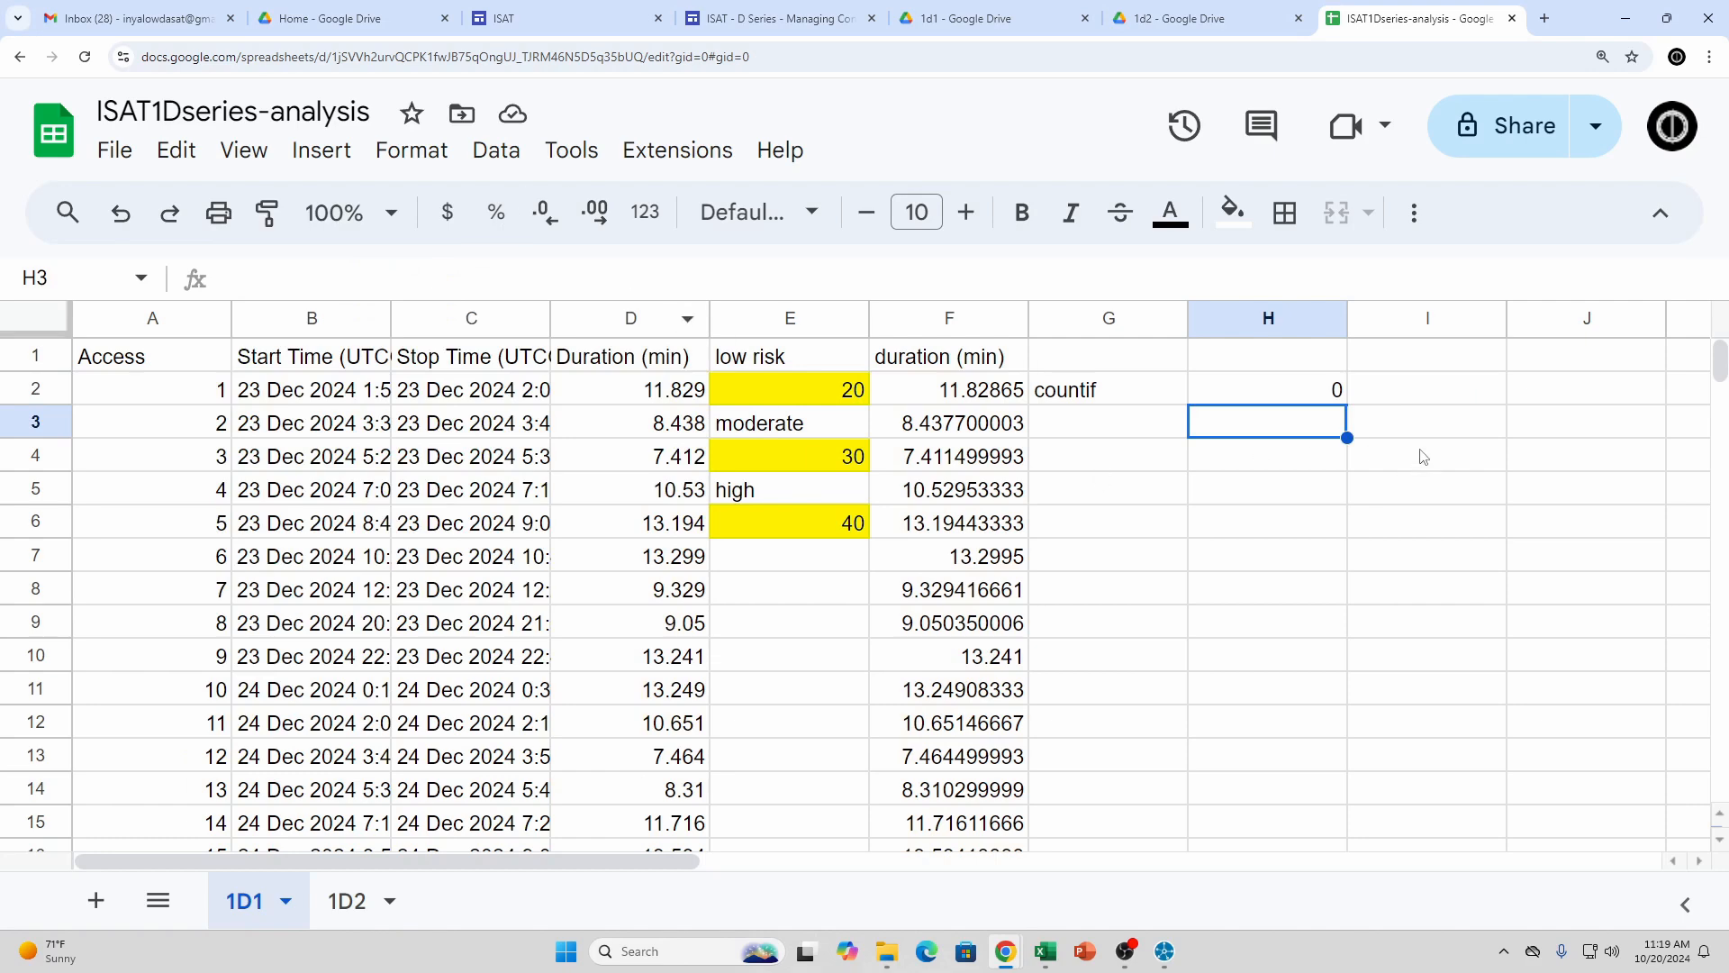
pyautogui.click(1255, 394)
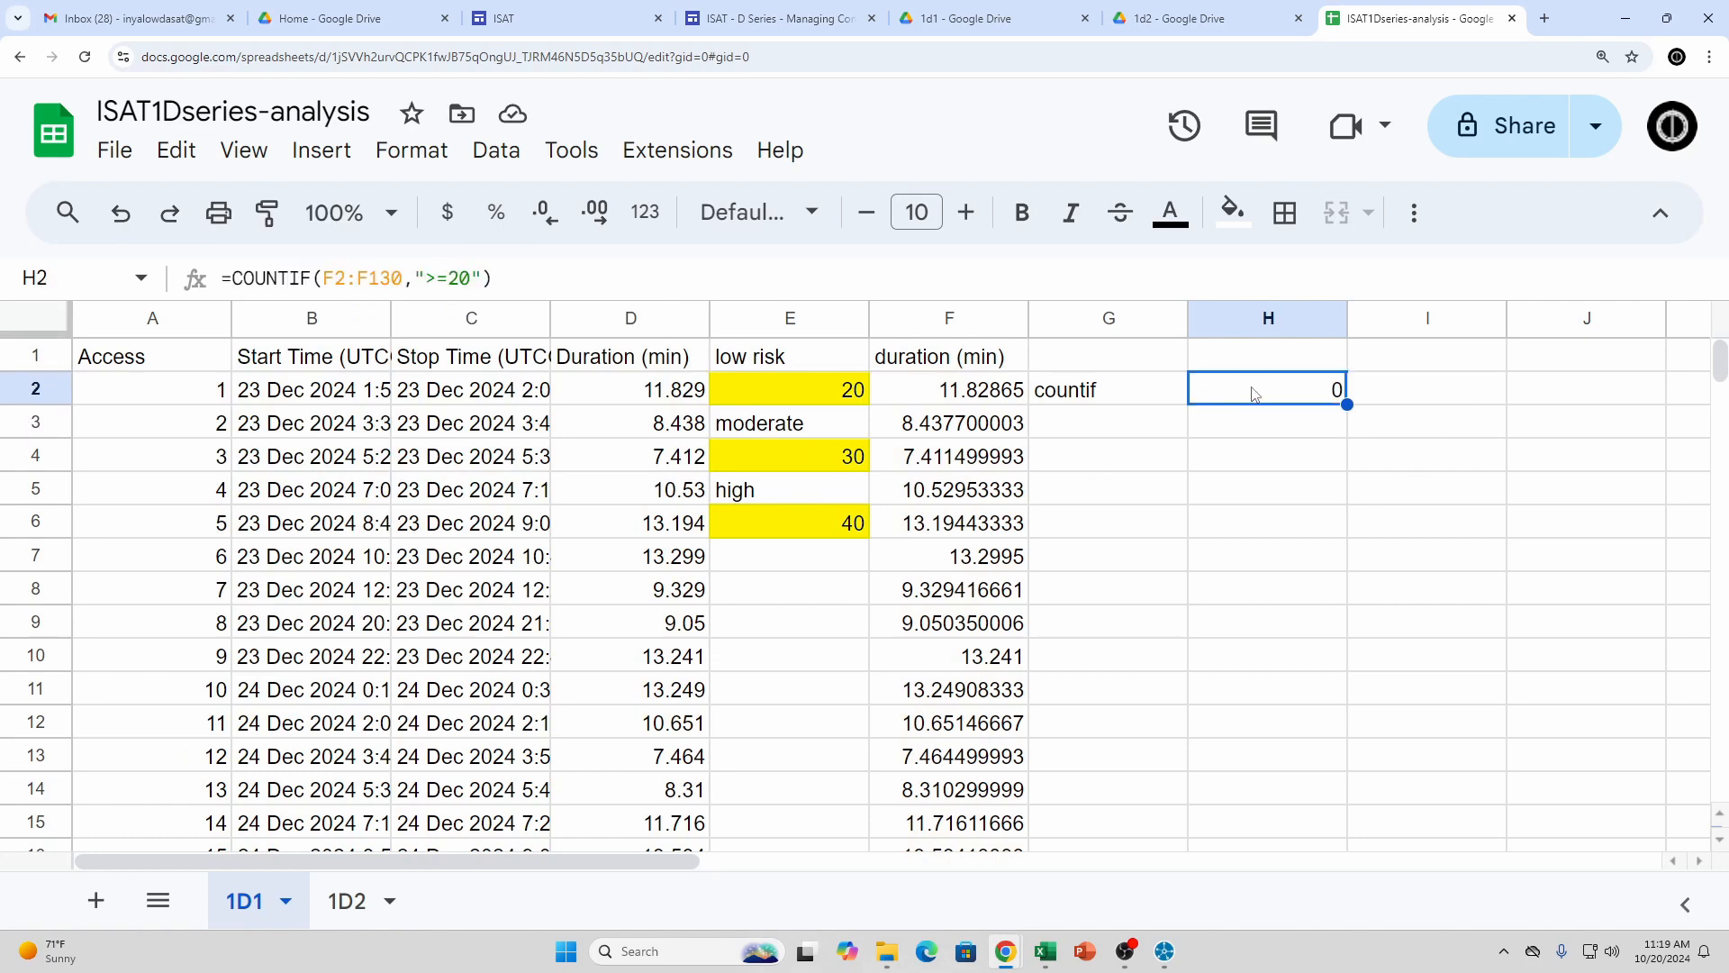
pyautogui.click(983, 393)
pyautogui.scroll(-8, 991, 400)
pyautogui.scroll(-5, 998, 401)
pyautogui.scroll(13, 997, 401)
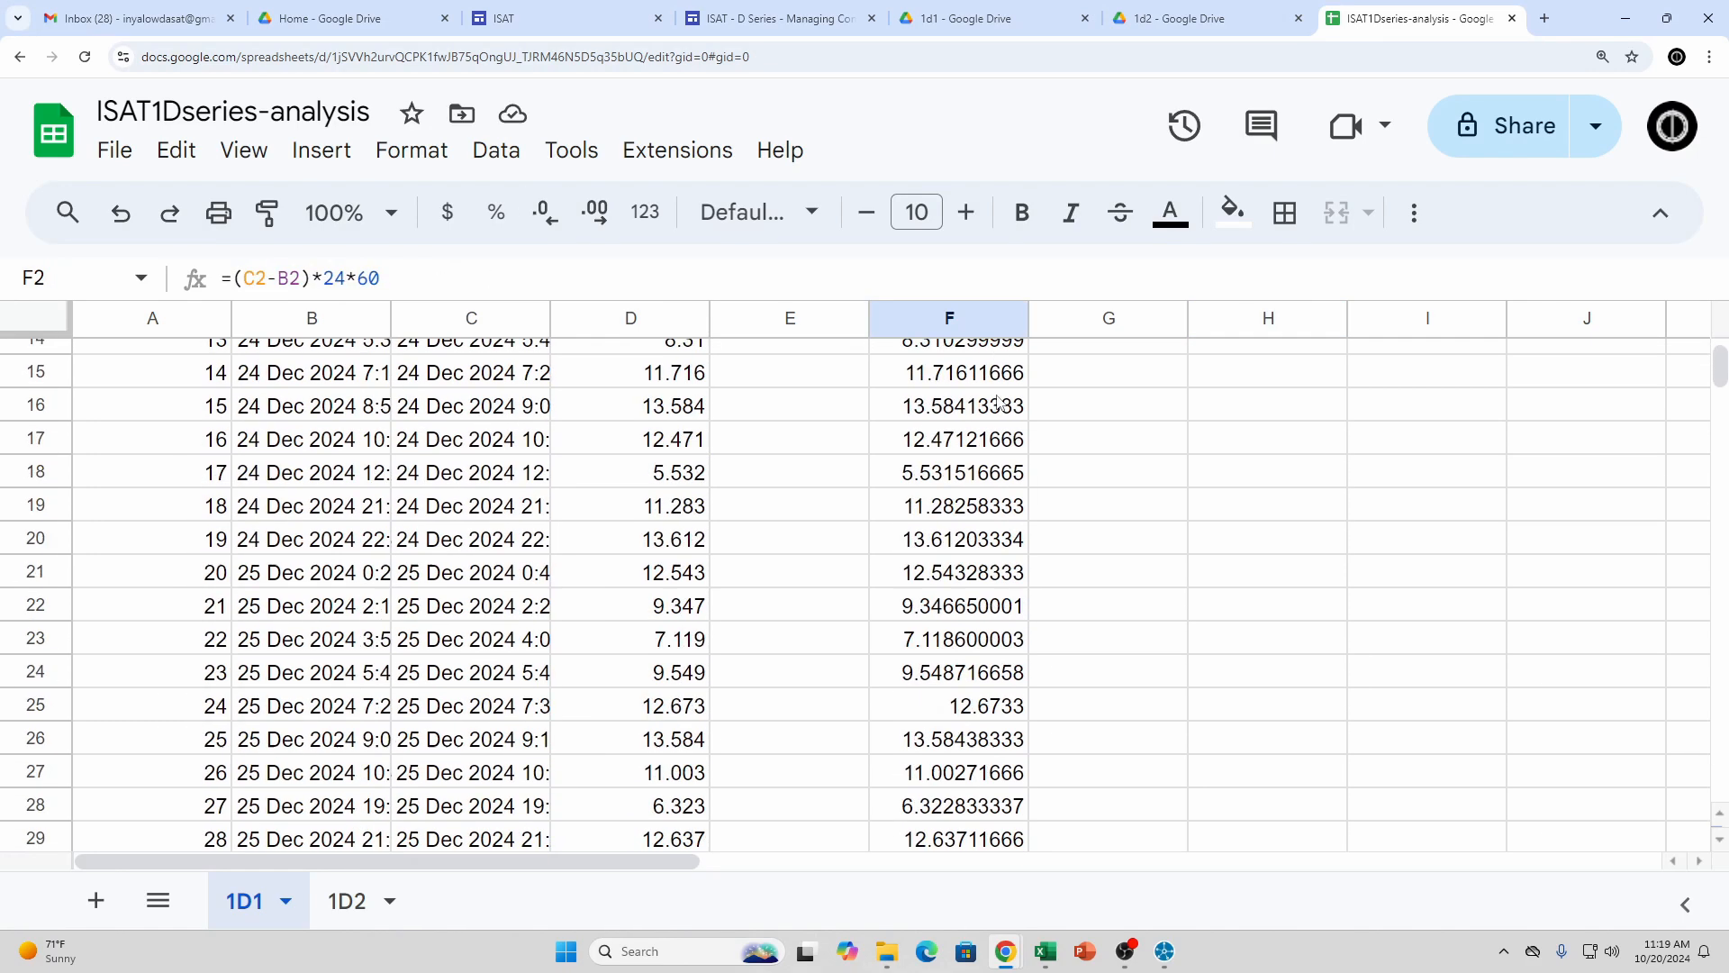
# Test the COUNTIF formula in H2 by setting its criterion to ">=10"
pyautogui.click(1282, 396)
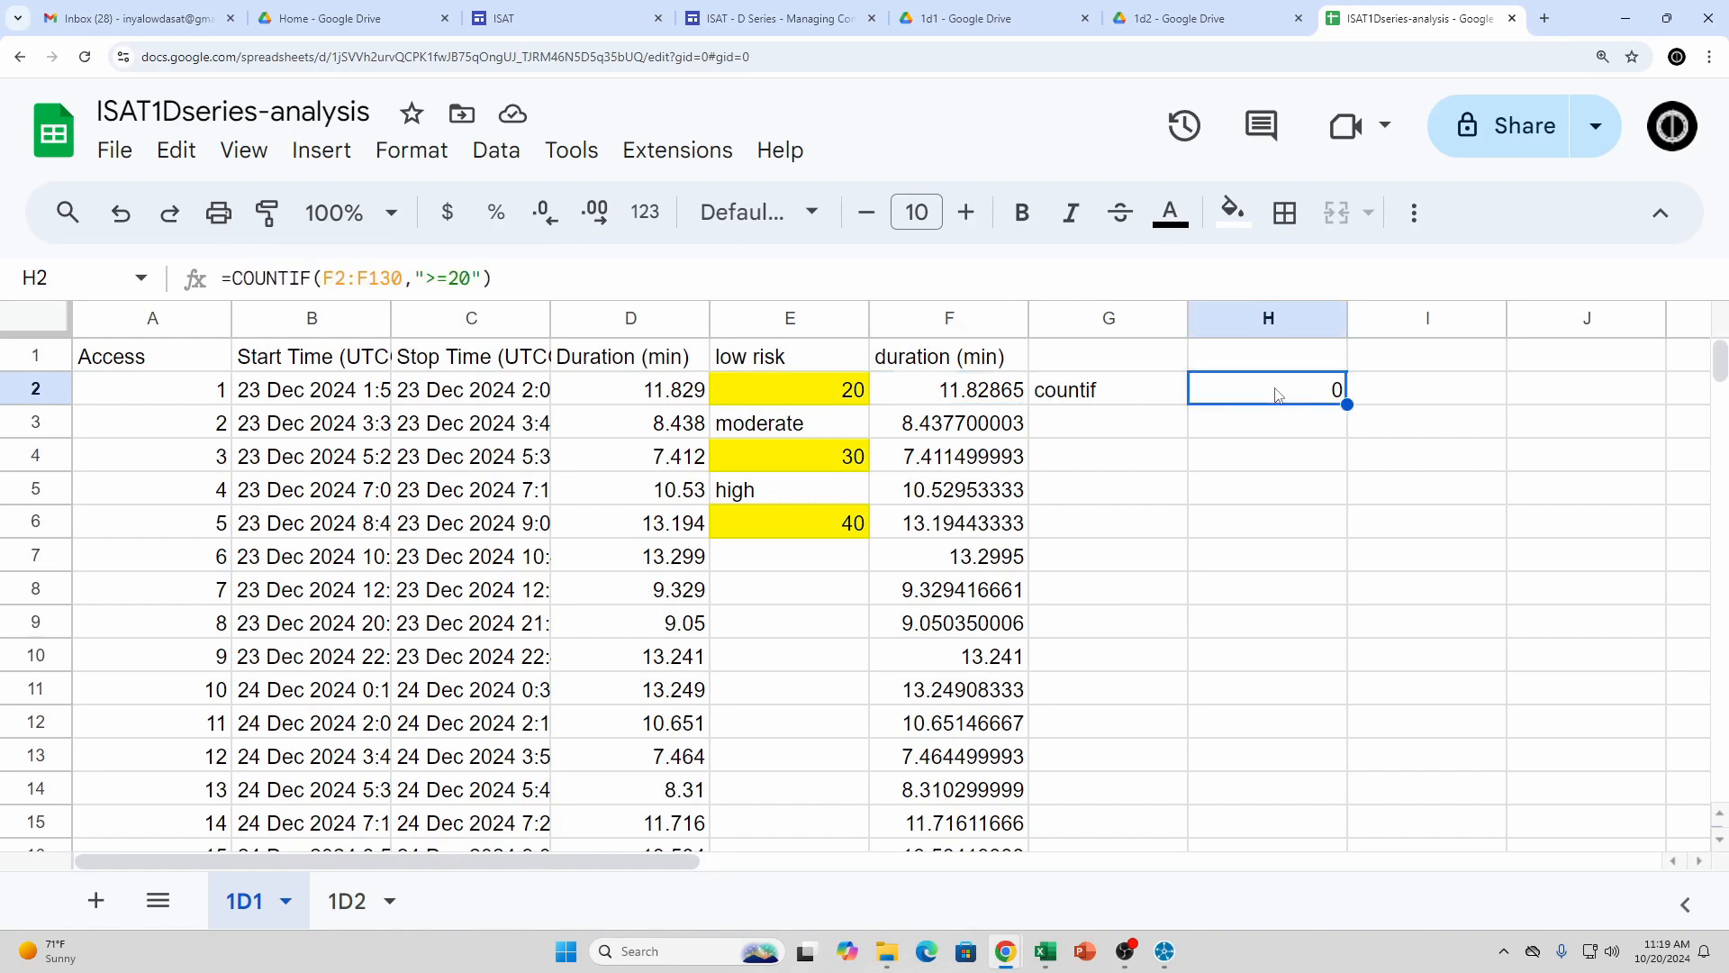
pyautogui.click(469, 278)
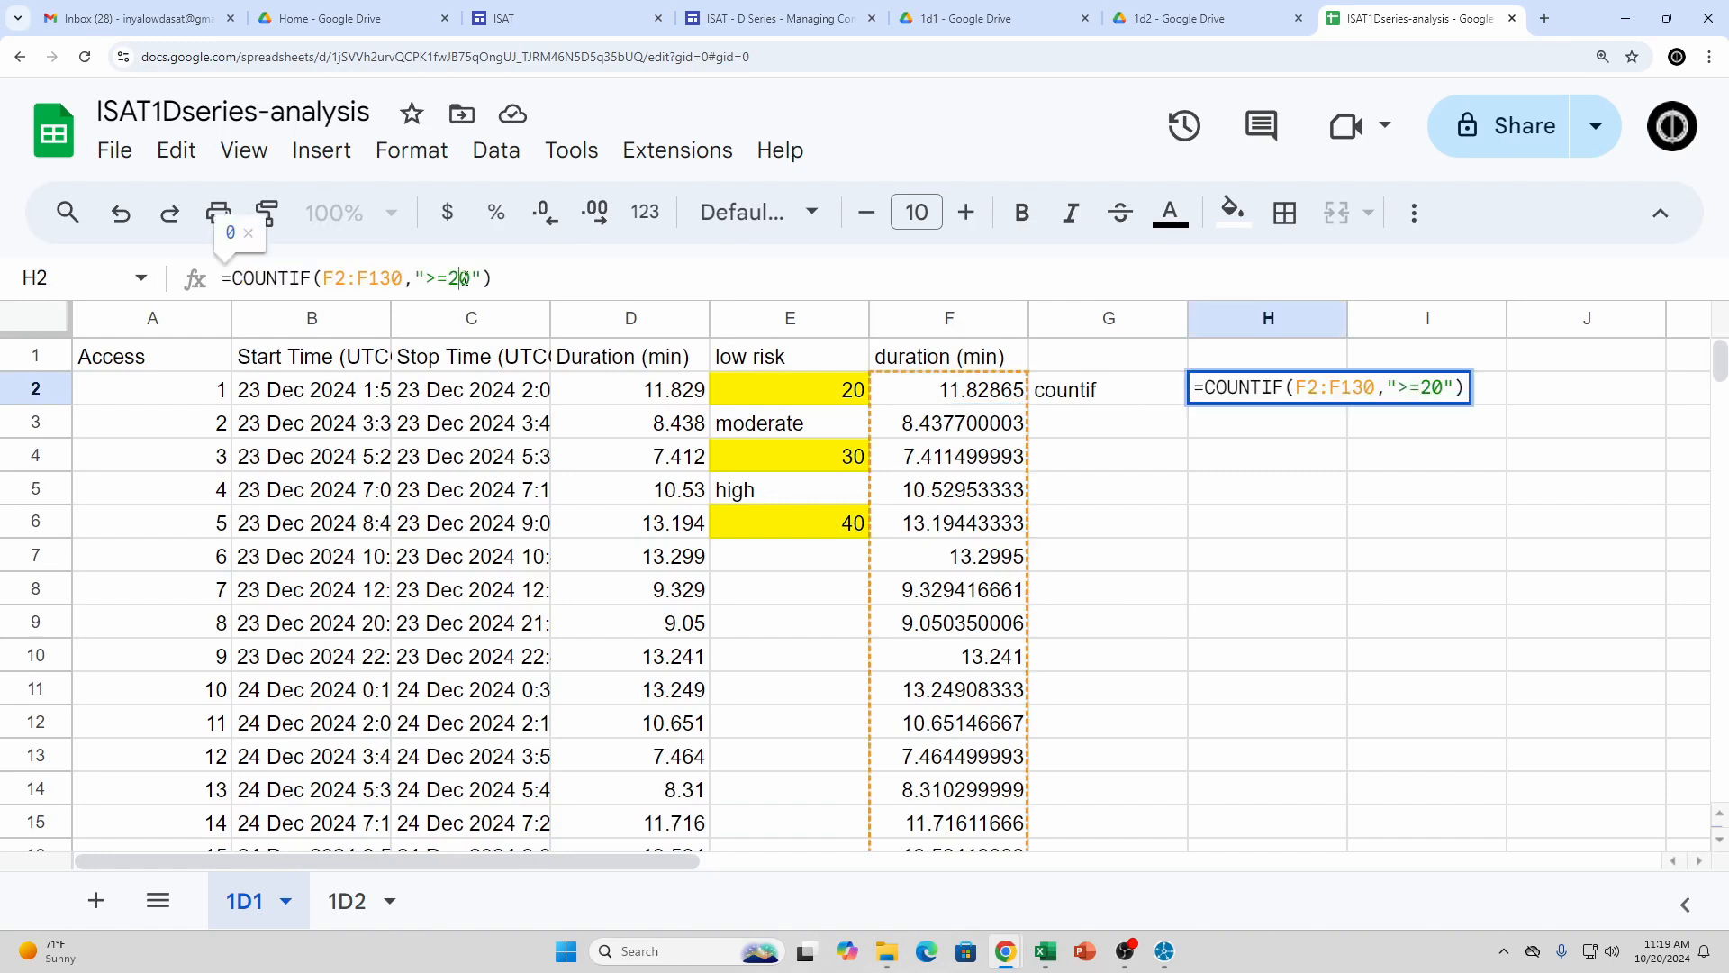
pyautogui.press('BackSpace')
pyautogui.write('1')
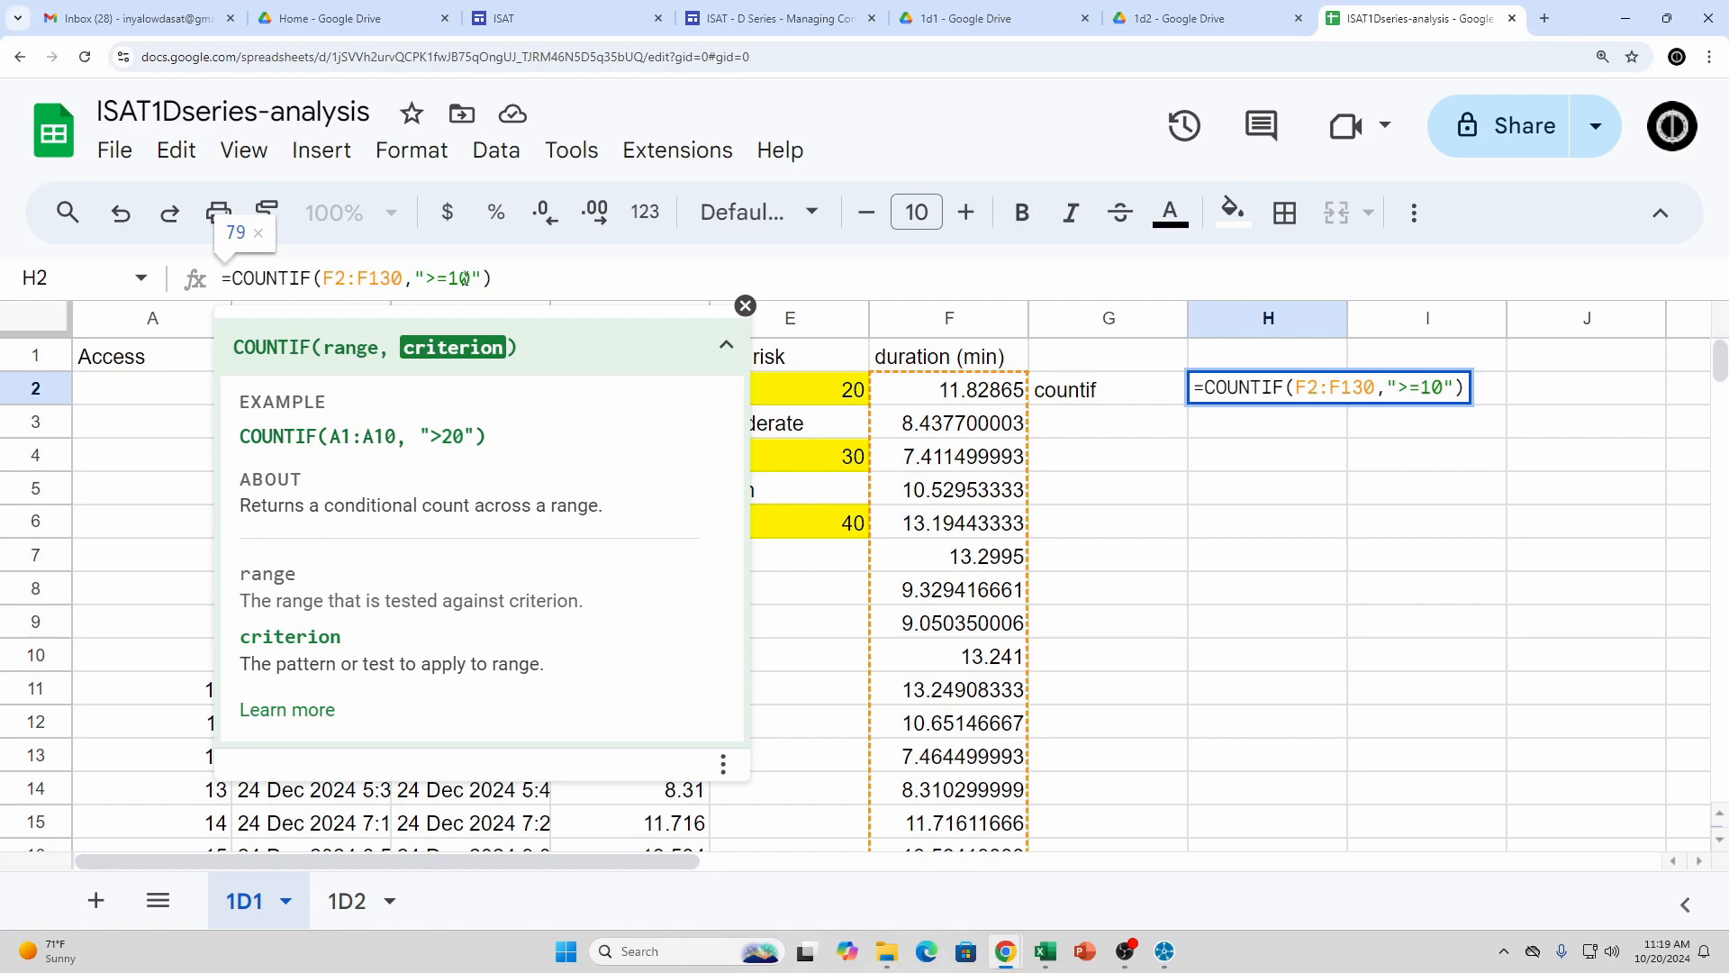
pyautogui.press('Return')
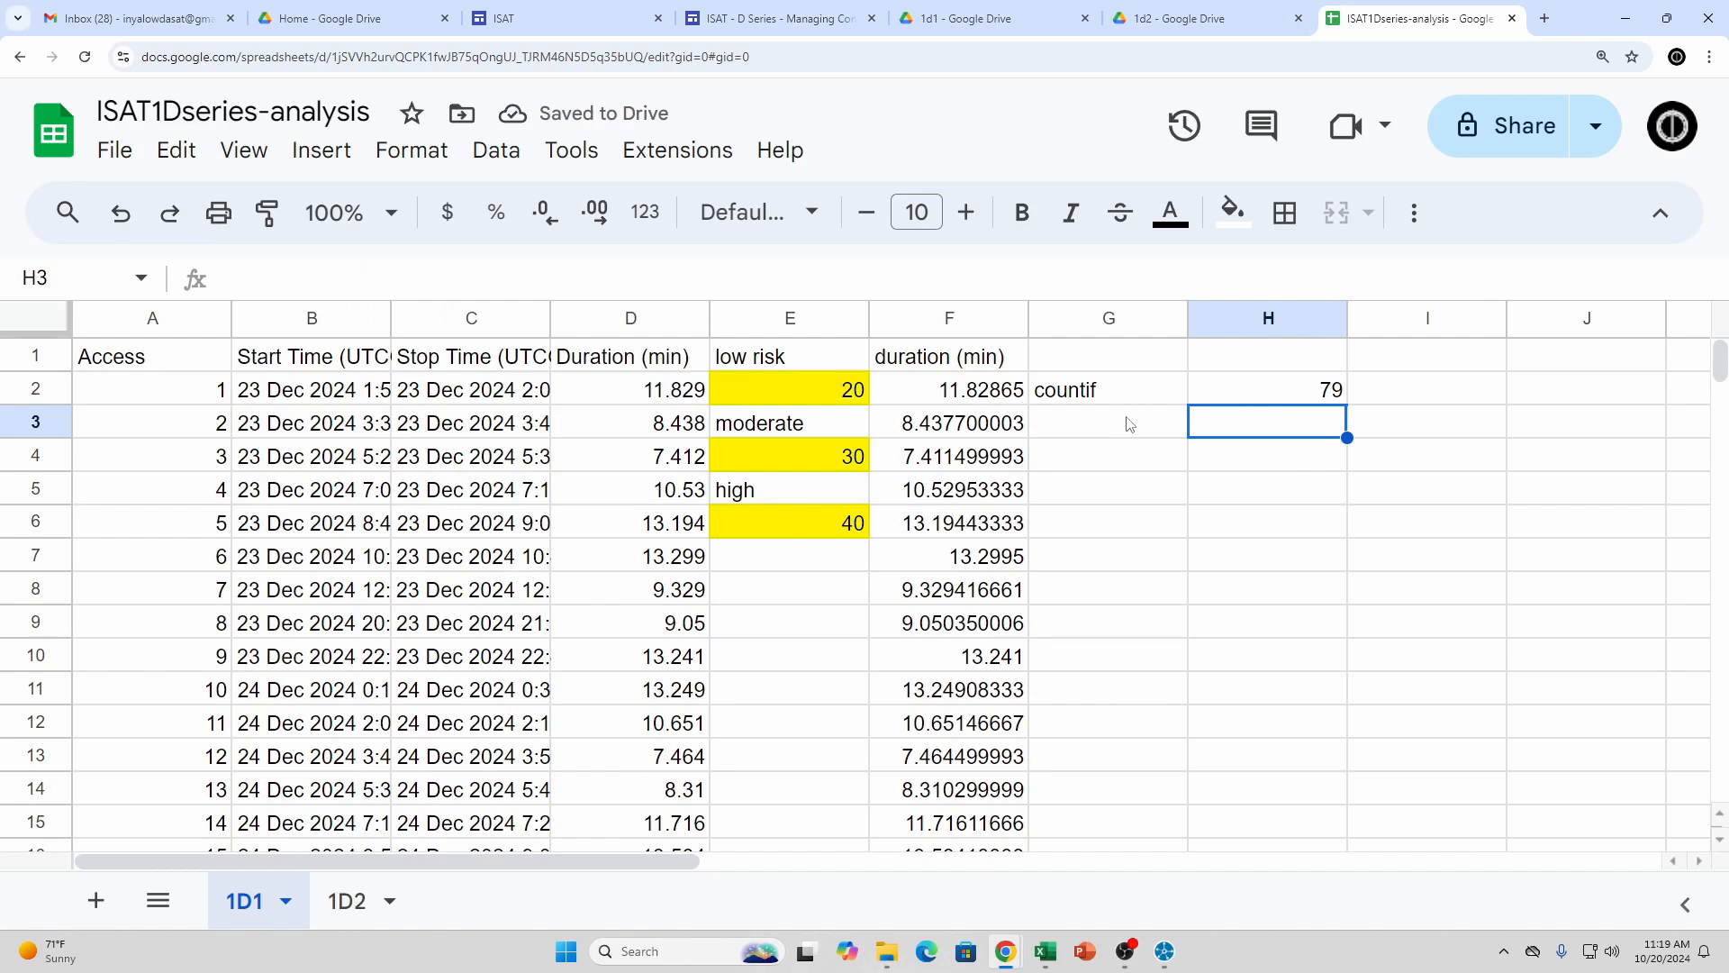
# Test the COUNTIF formula in H2 with the criterion ">=1"
pyautogui.click(1255, 393)
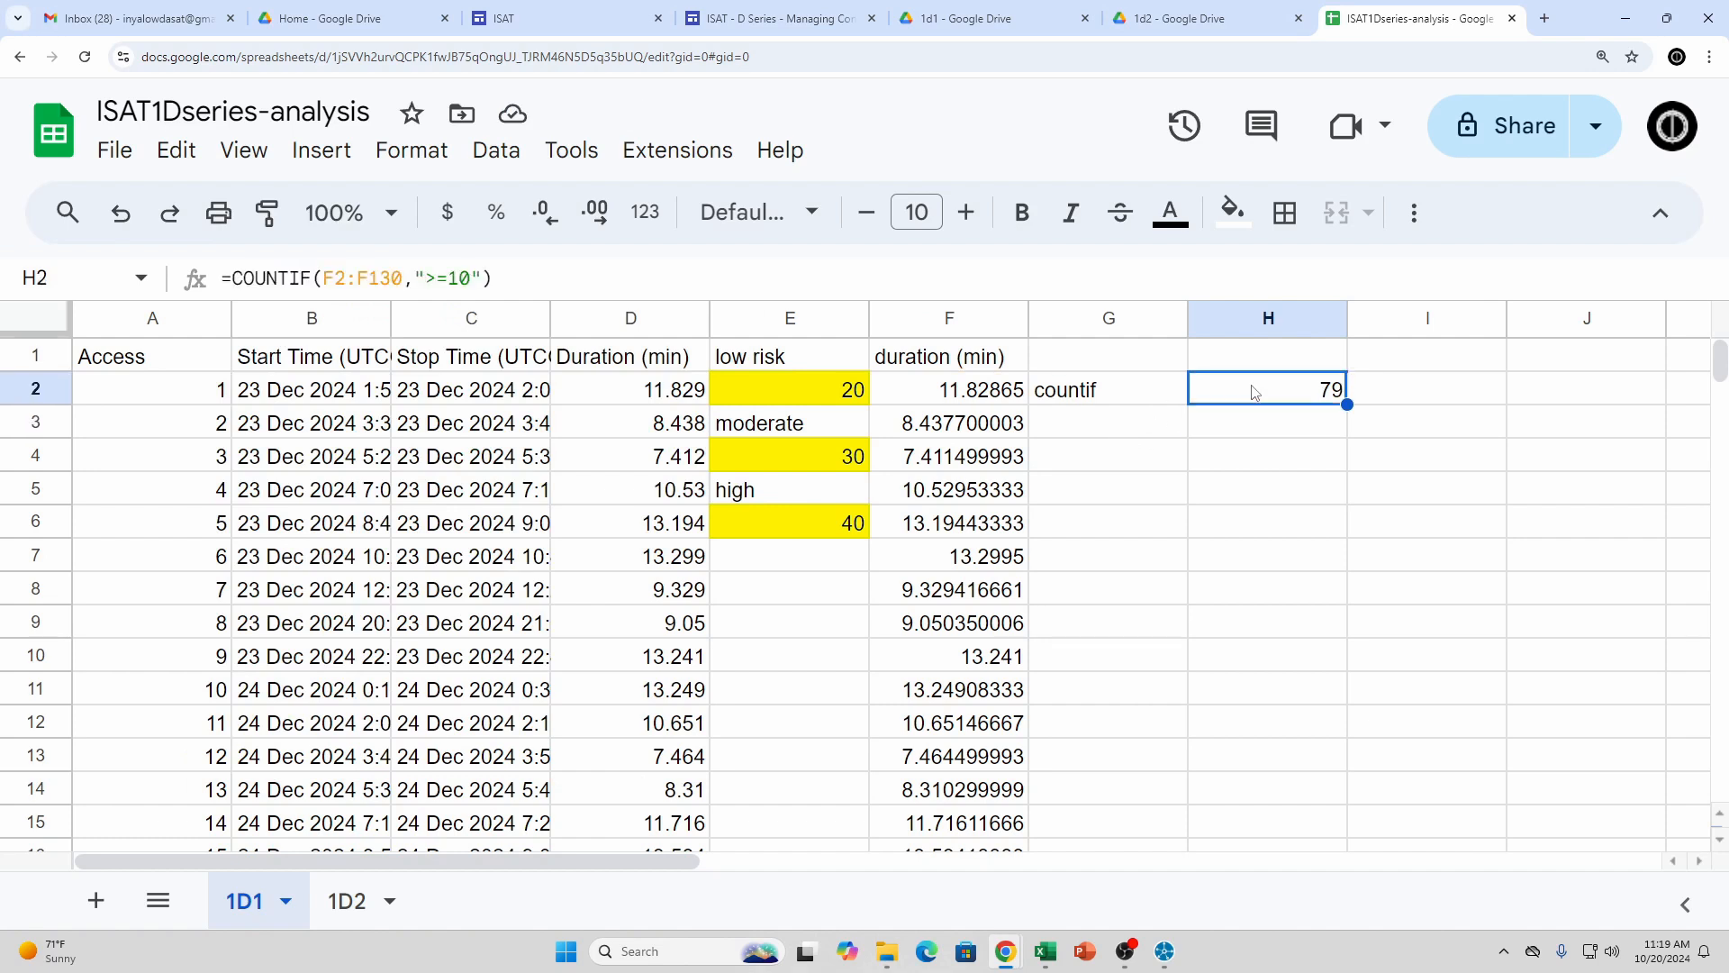
pyautogui.click(461, 278)
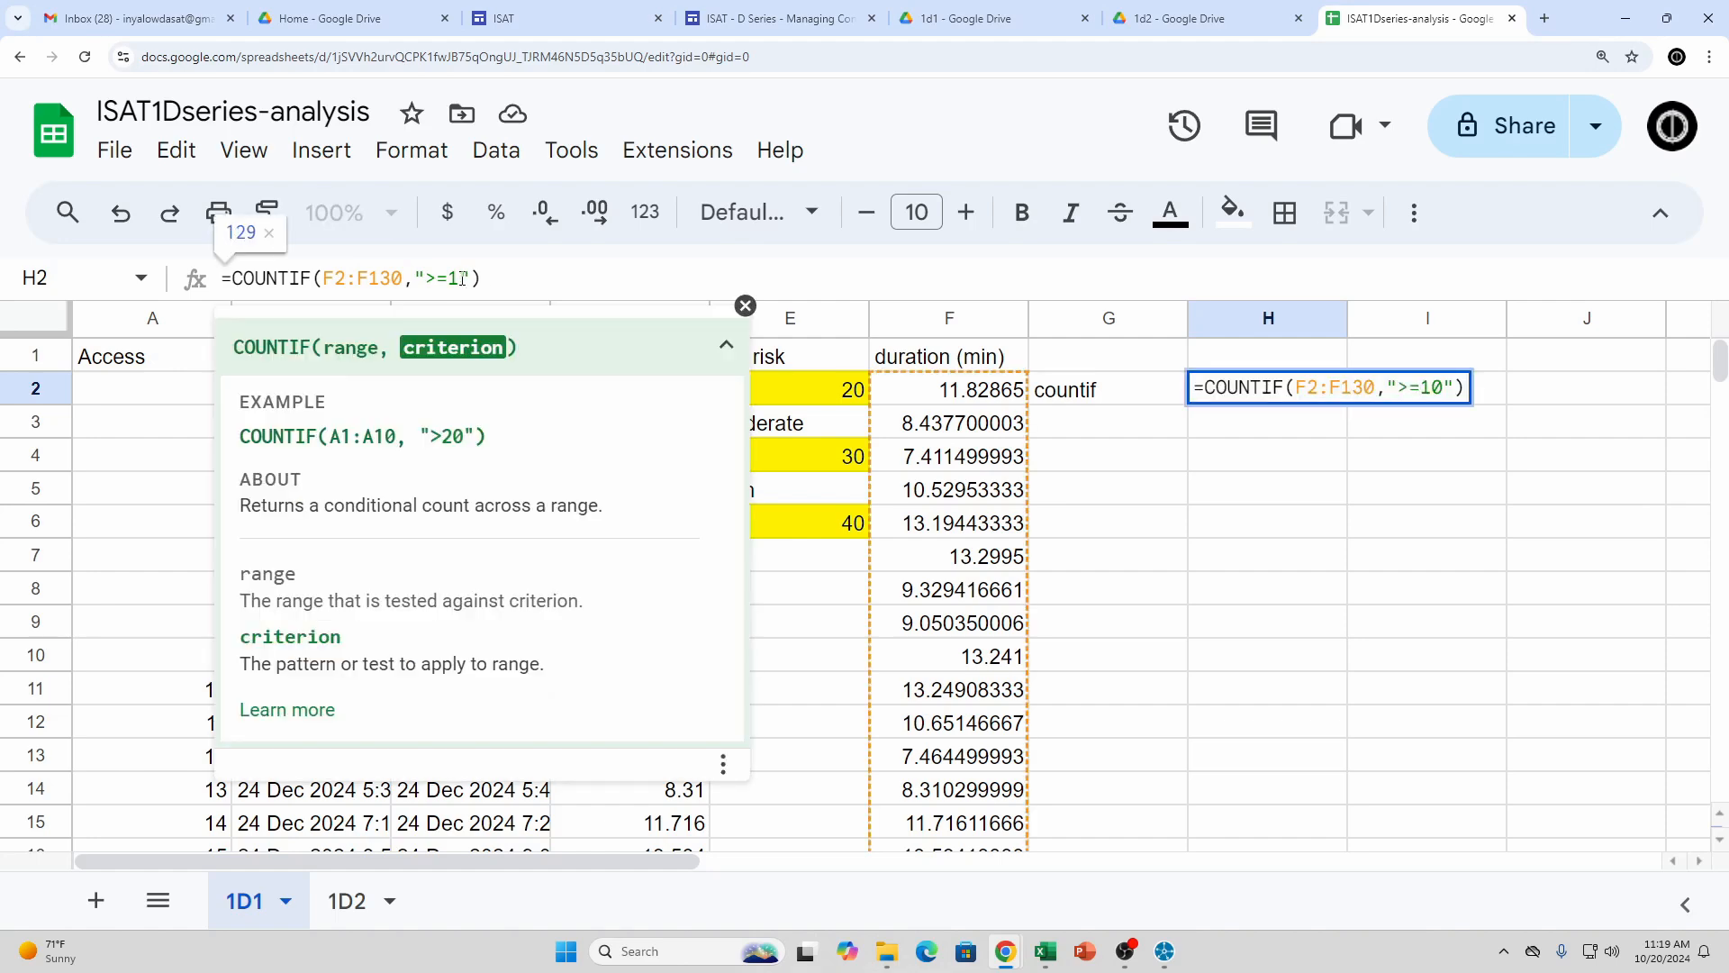
pyautogui.press('Delete')
pyautogui.press('Return')
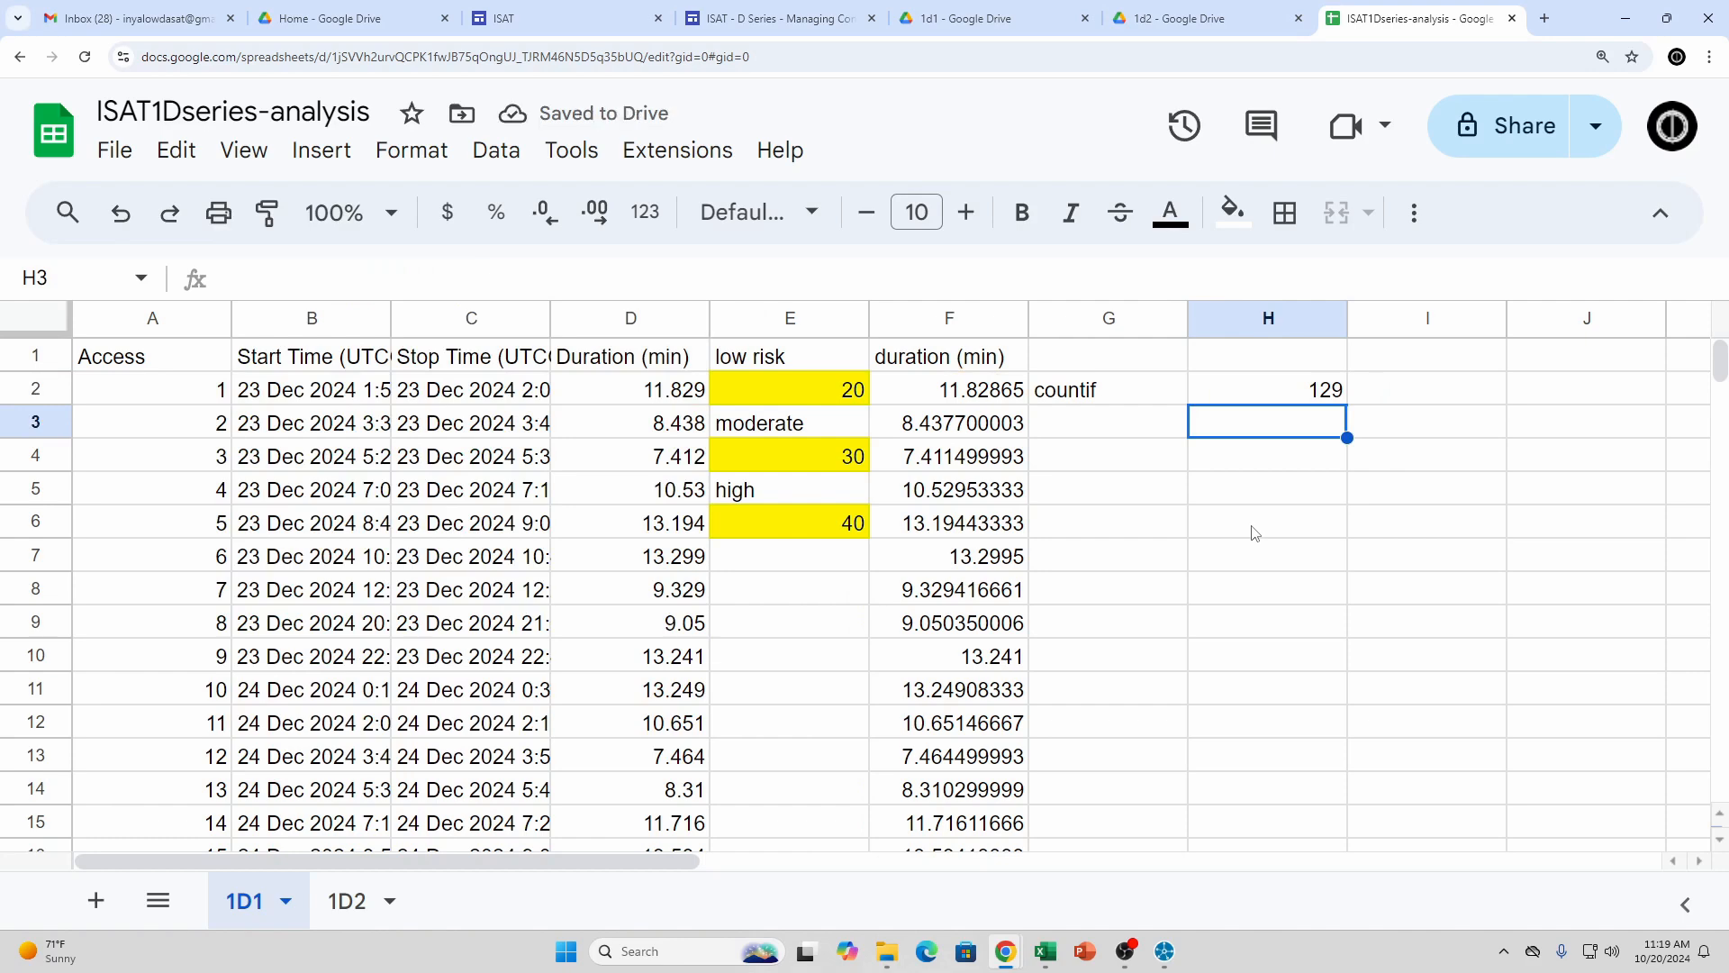
# Set the COUNTIF criterion in H2 back to the low risk threshold, ">=20"
pyautogui.click(1259, 395)
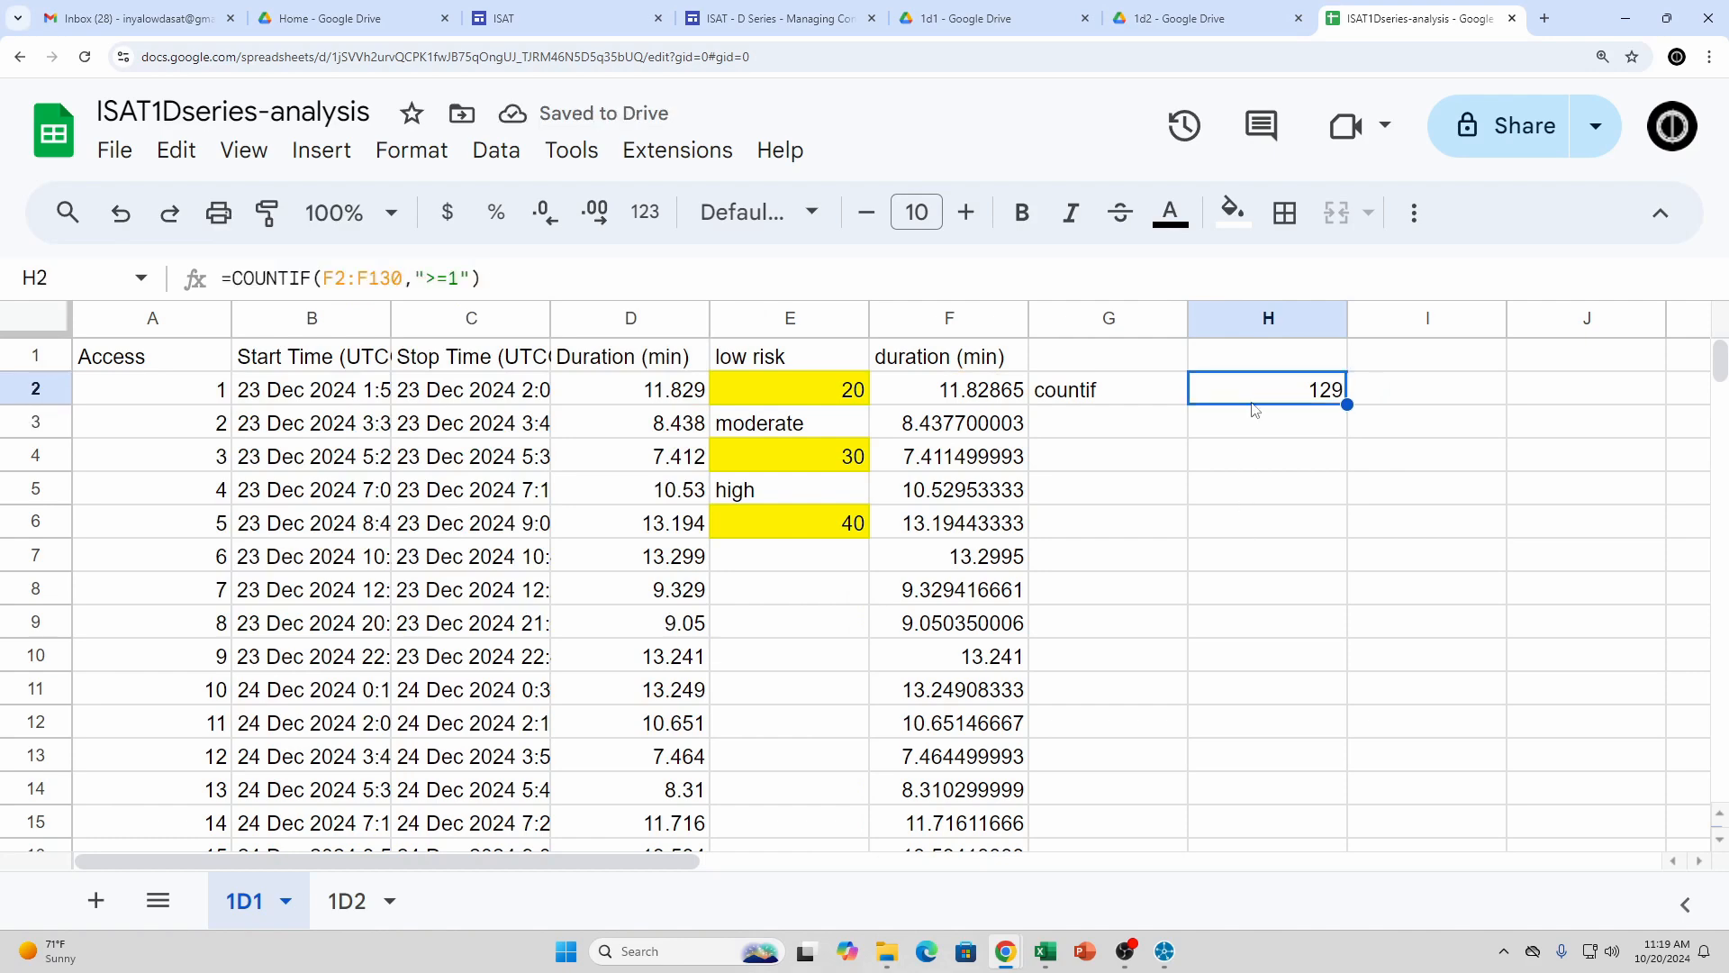
pyautogui.click(460, 278)
pyautogui.press('BackSpace')
pyautogui.write('20')
pyautogui.press('Return')
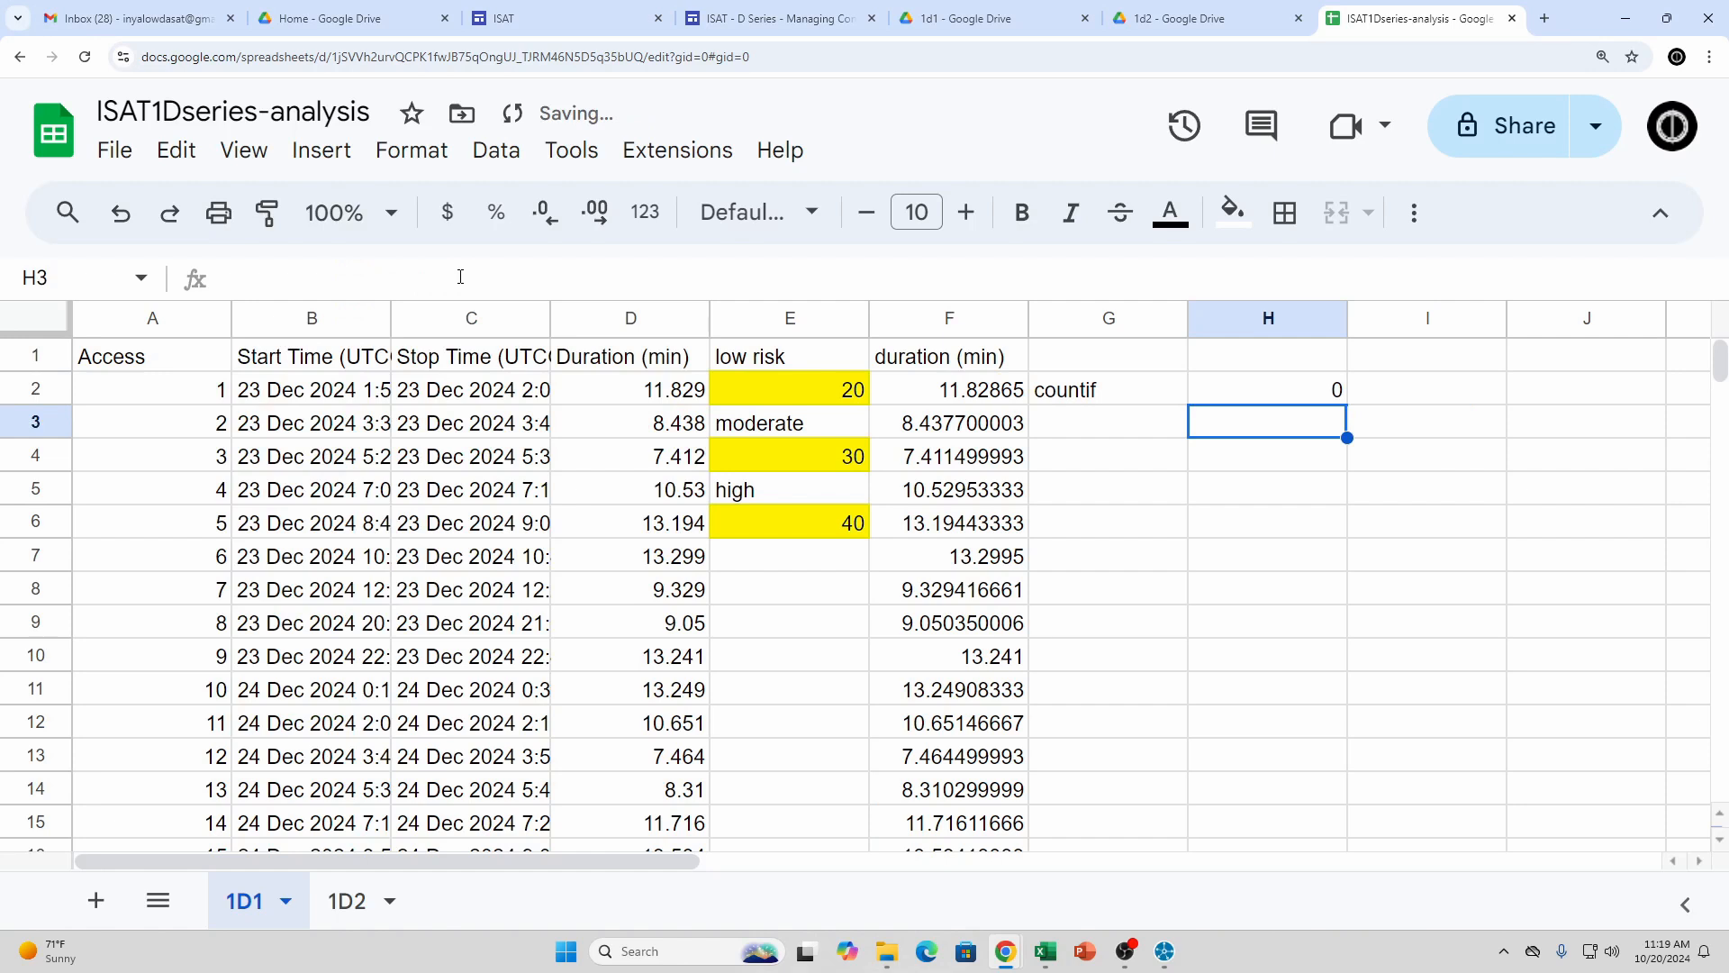
# Replace the fixed 20 in H2's COUNTIF criterion with a reference to the low risk cell, giving ">="&E2
pyautogui.press('Up')
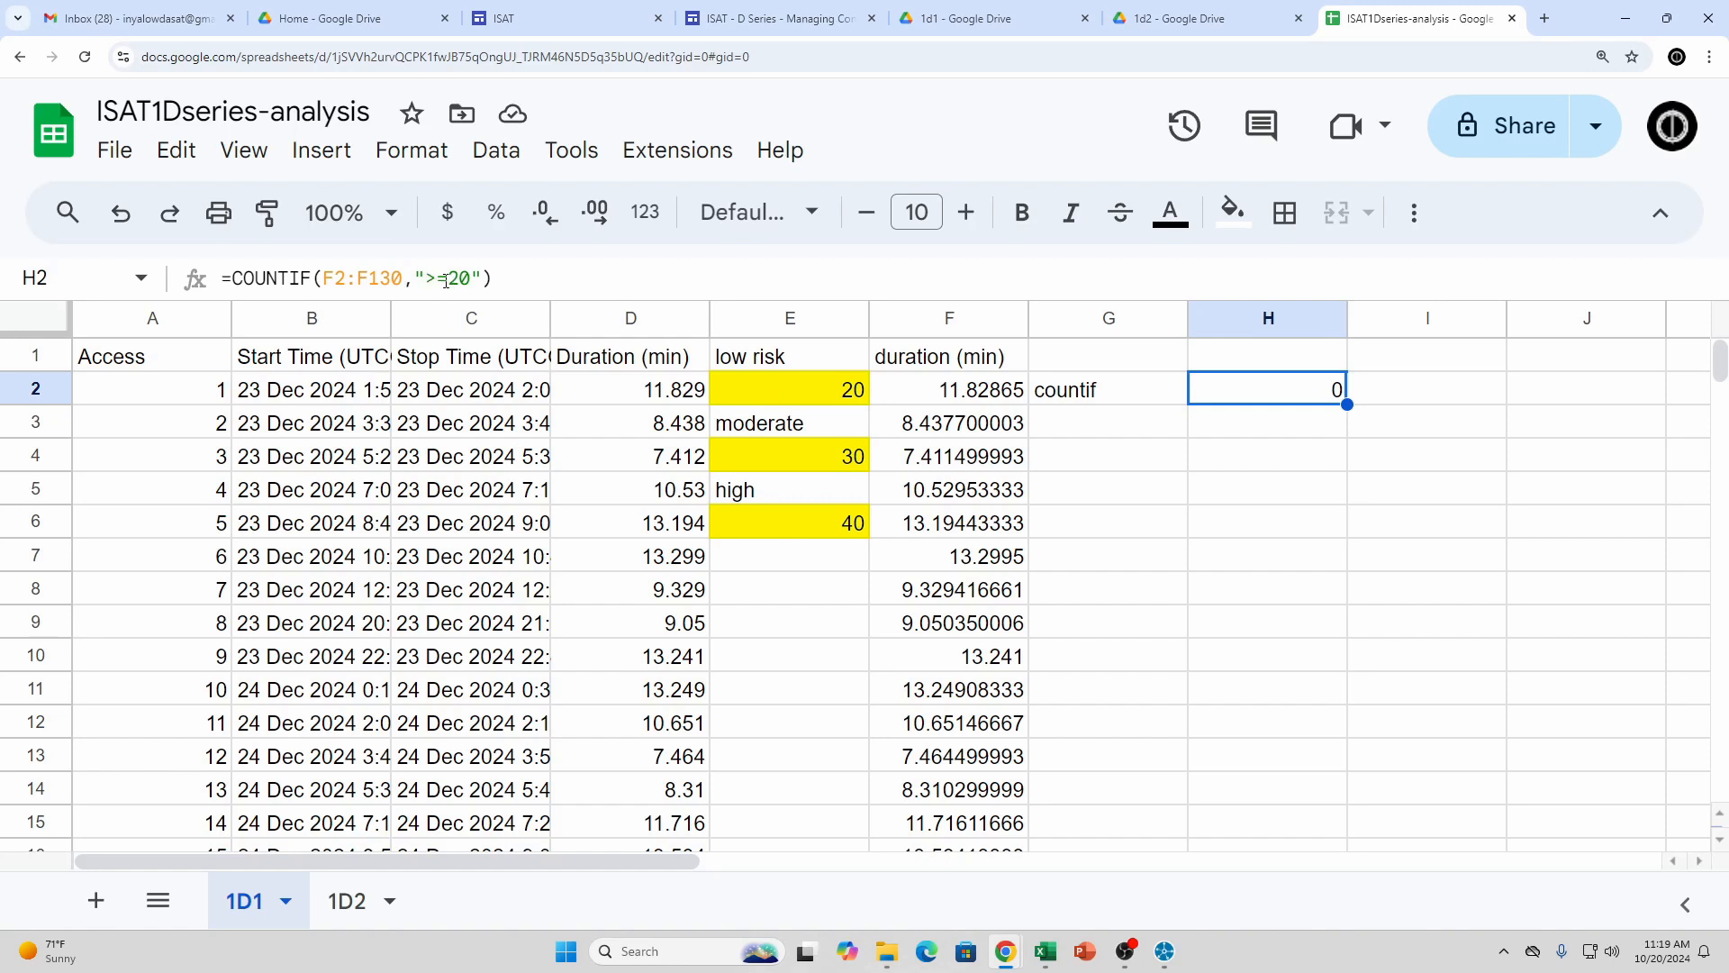
pyautogui.click(475, 280)
pyautogui.press('BackSpace')
pyautogui.press('BackSpace')
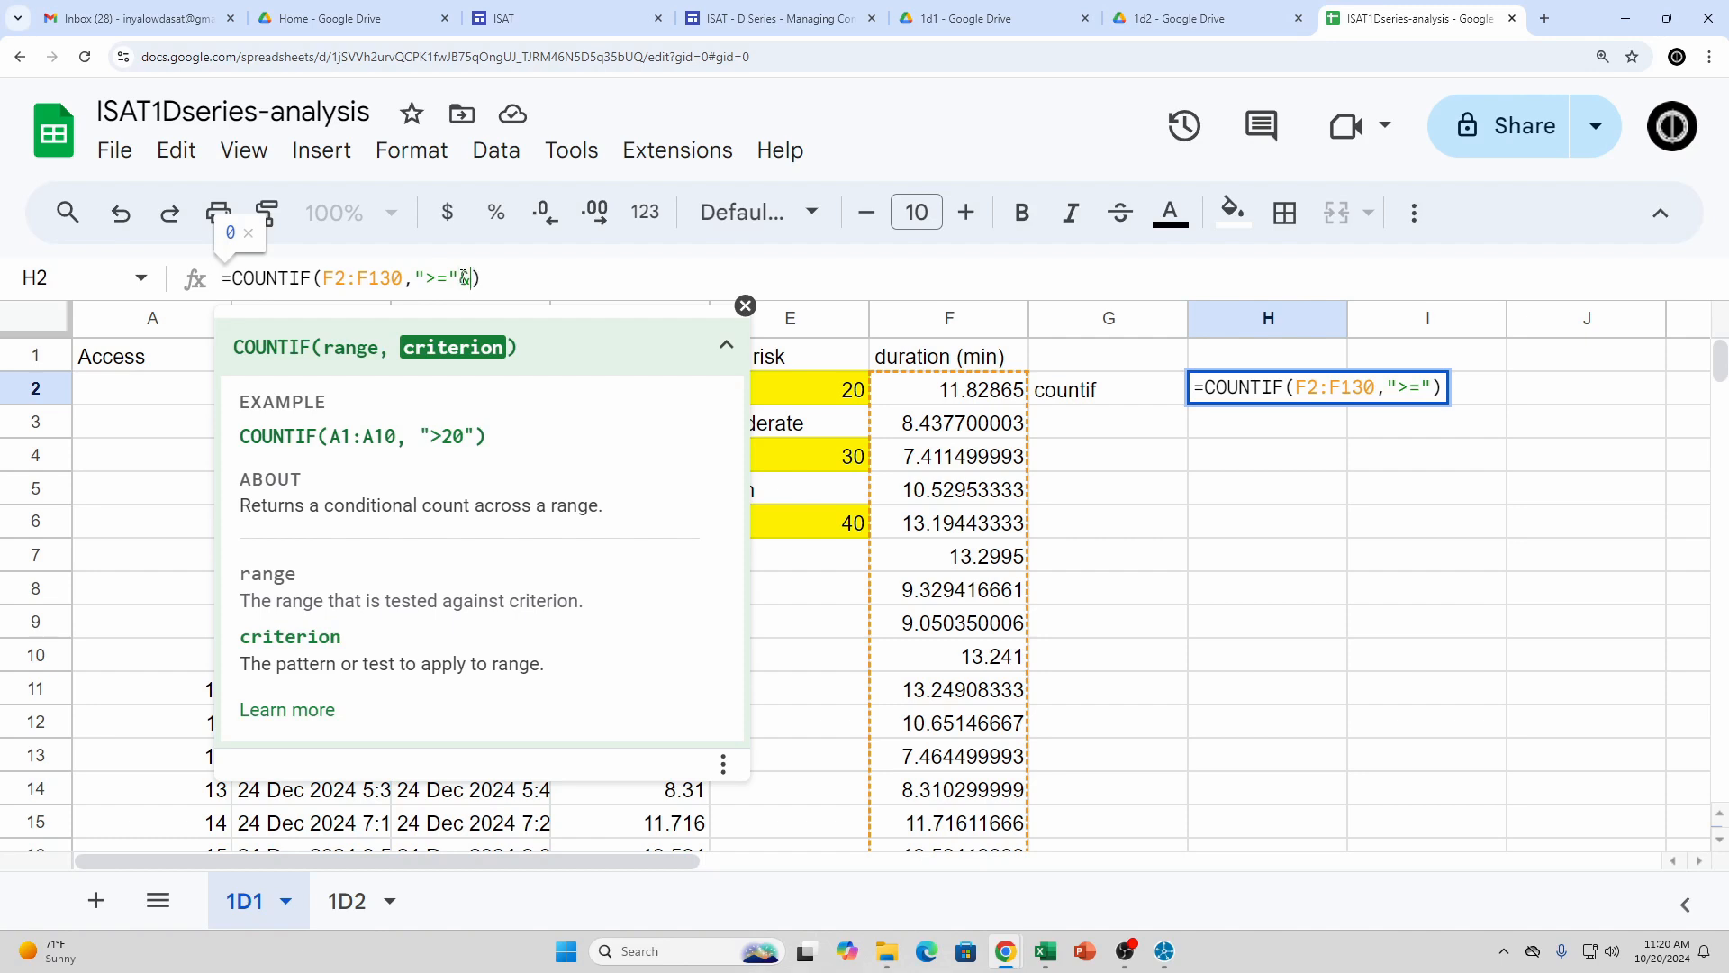
pyautogui.write('&')
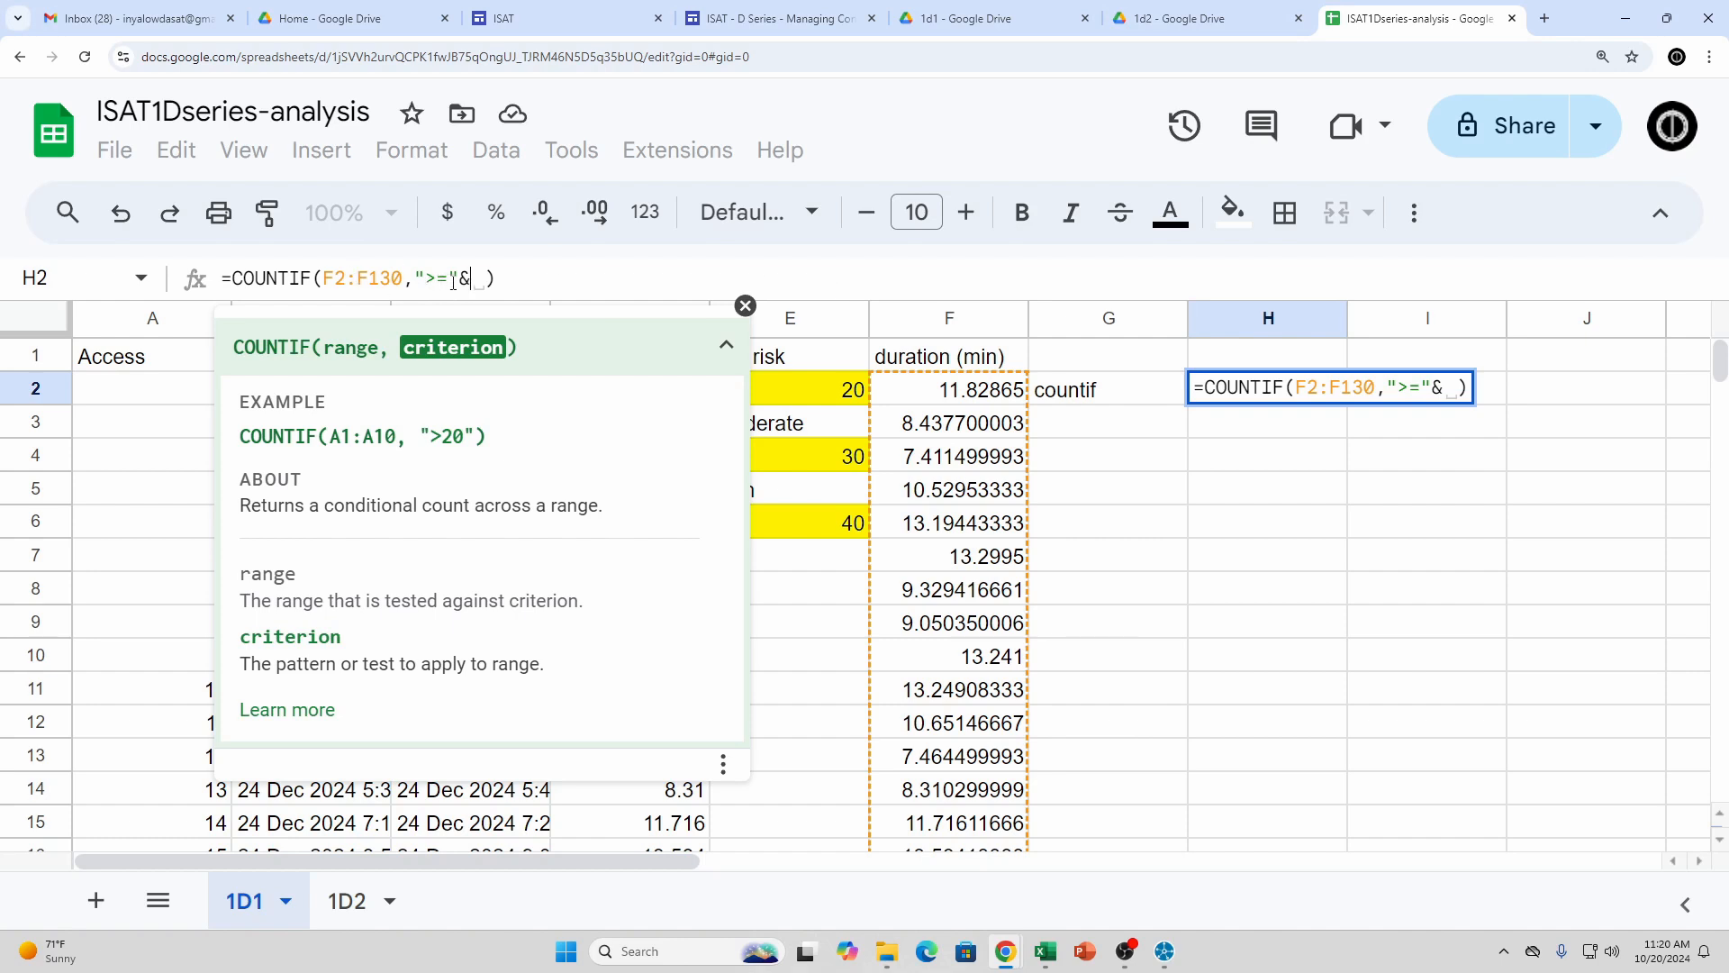
pyautogui.click(808, 397)
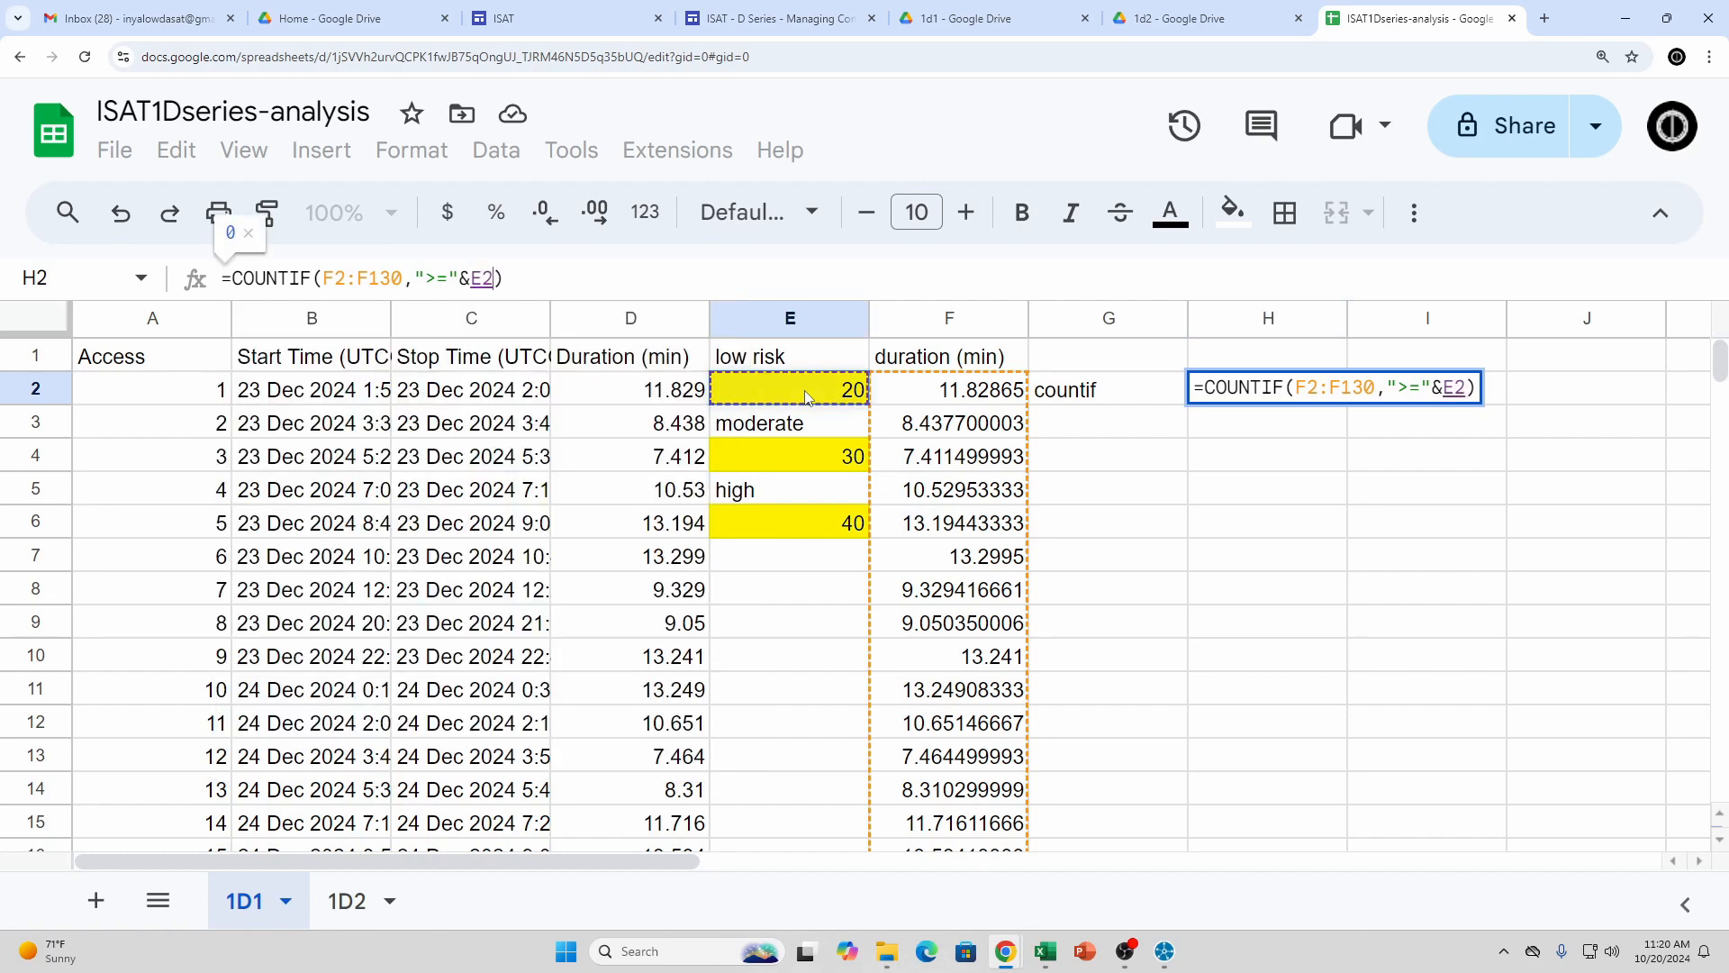
pyautogui.press('Return')
# Relabel G2 as "count low" and label G3 as "count mod"
pyautogui.press('Up')
pyautogui.press('Left')
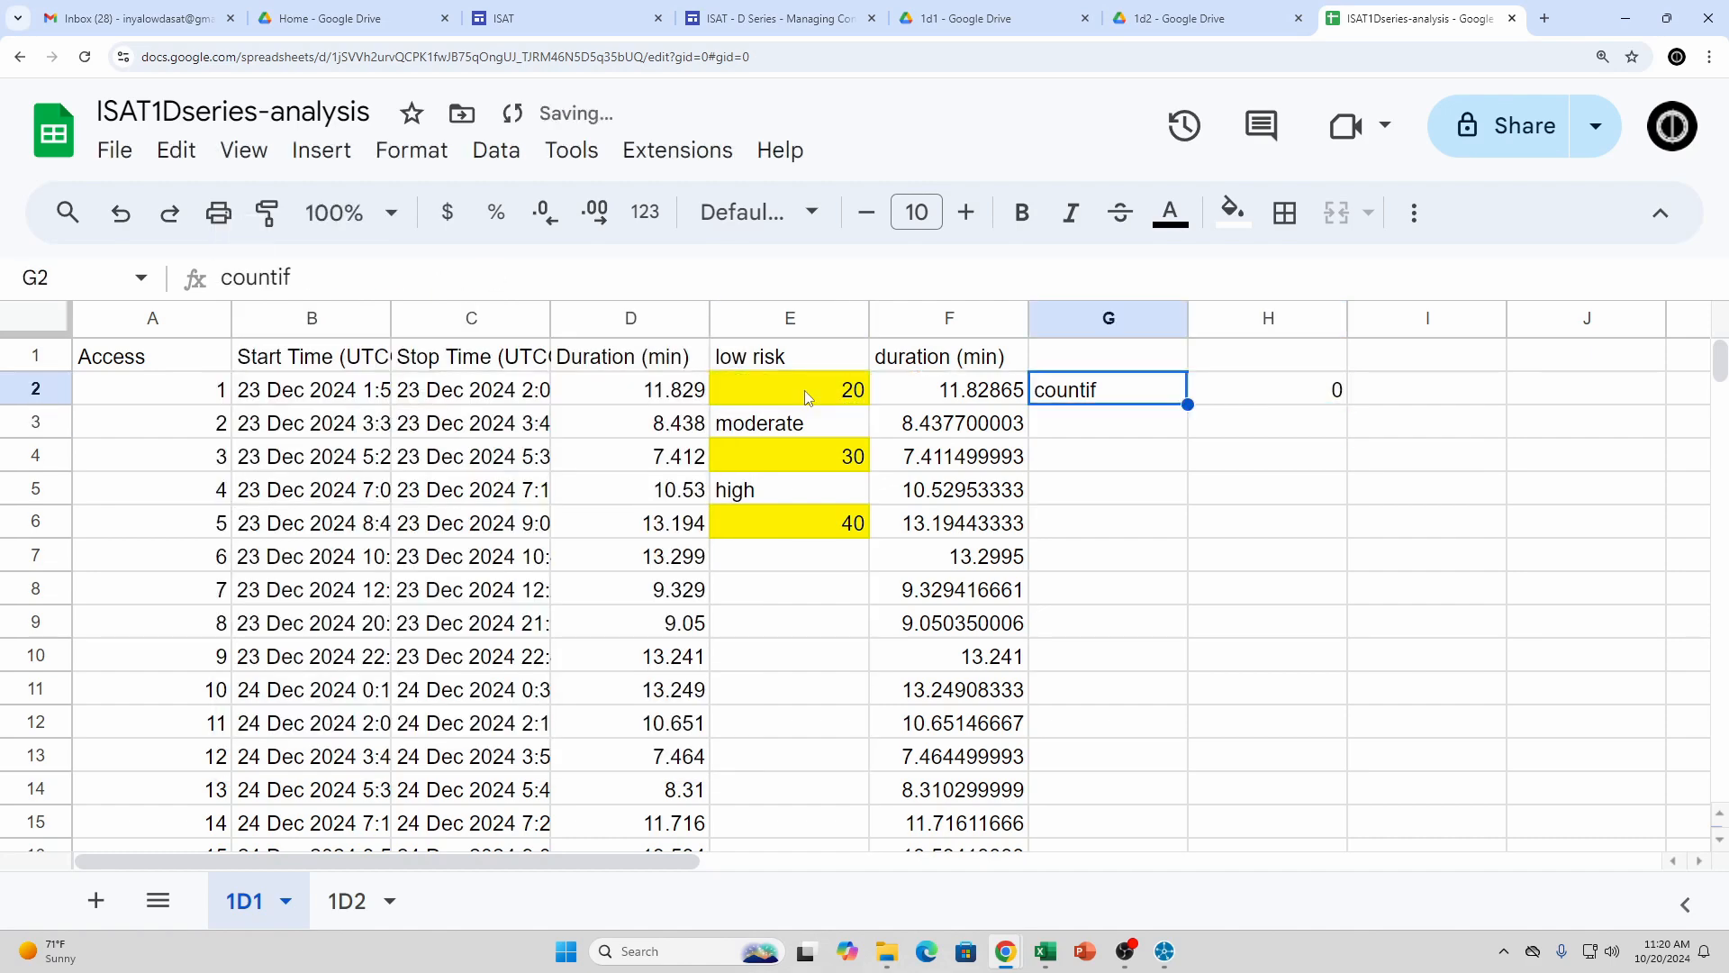
pyautogui.write('count ')
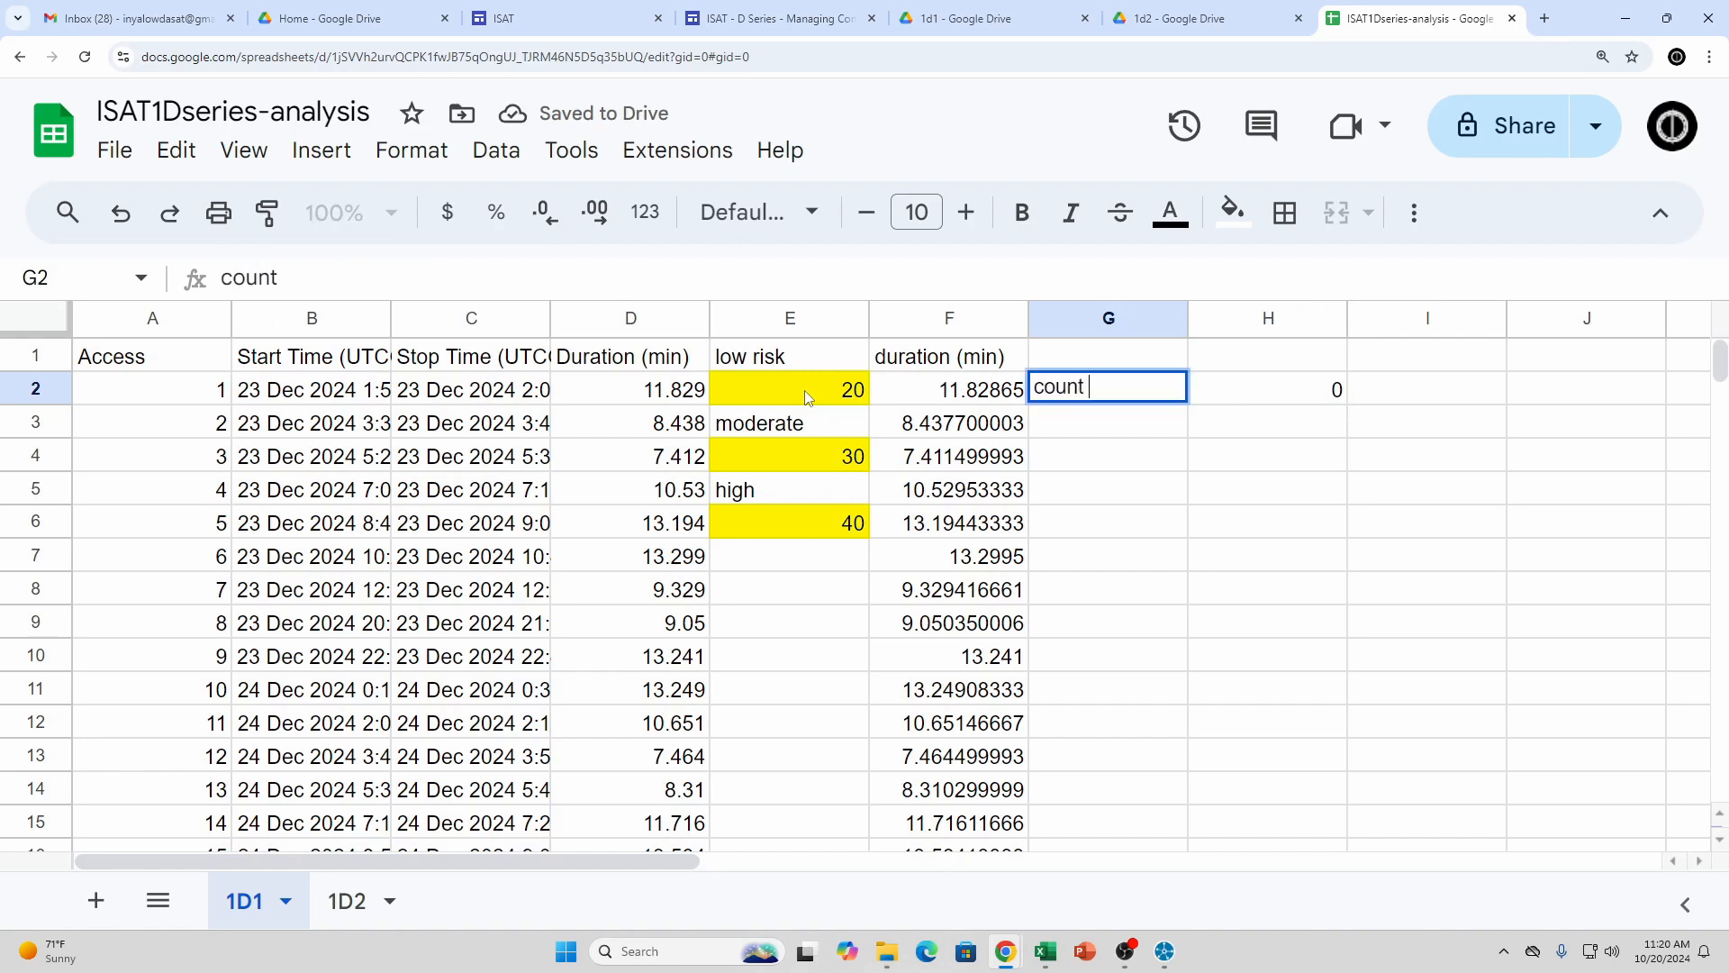
pyautogui.write('low')
pyautogui.press('Return')
pyautogui.write('count')
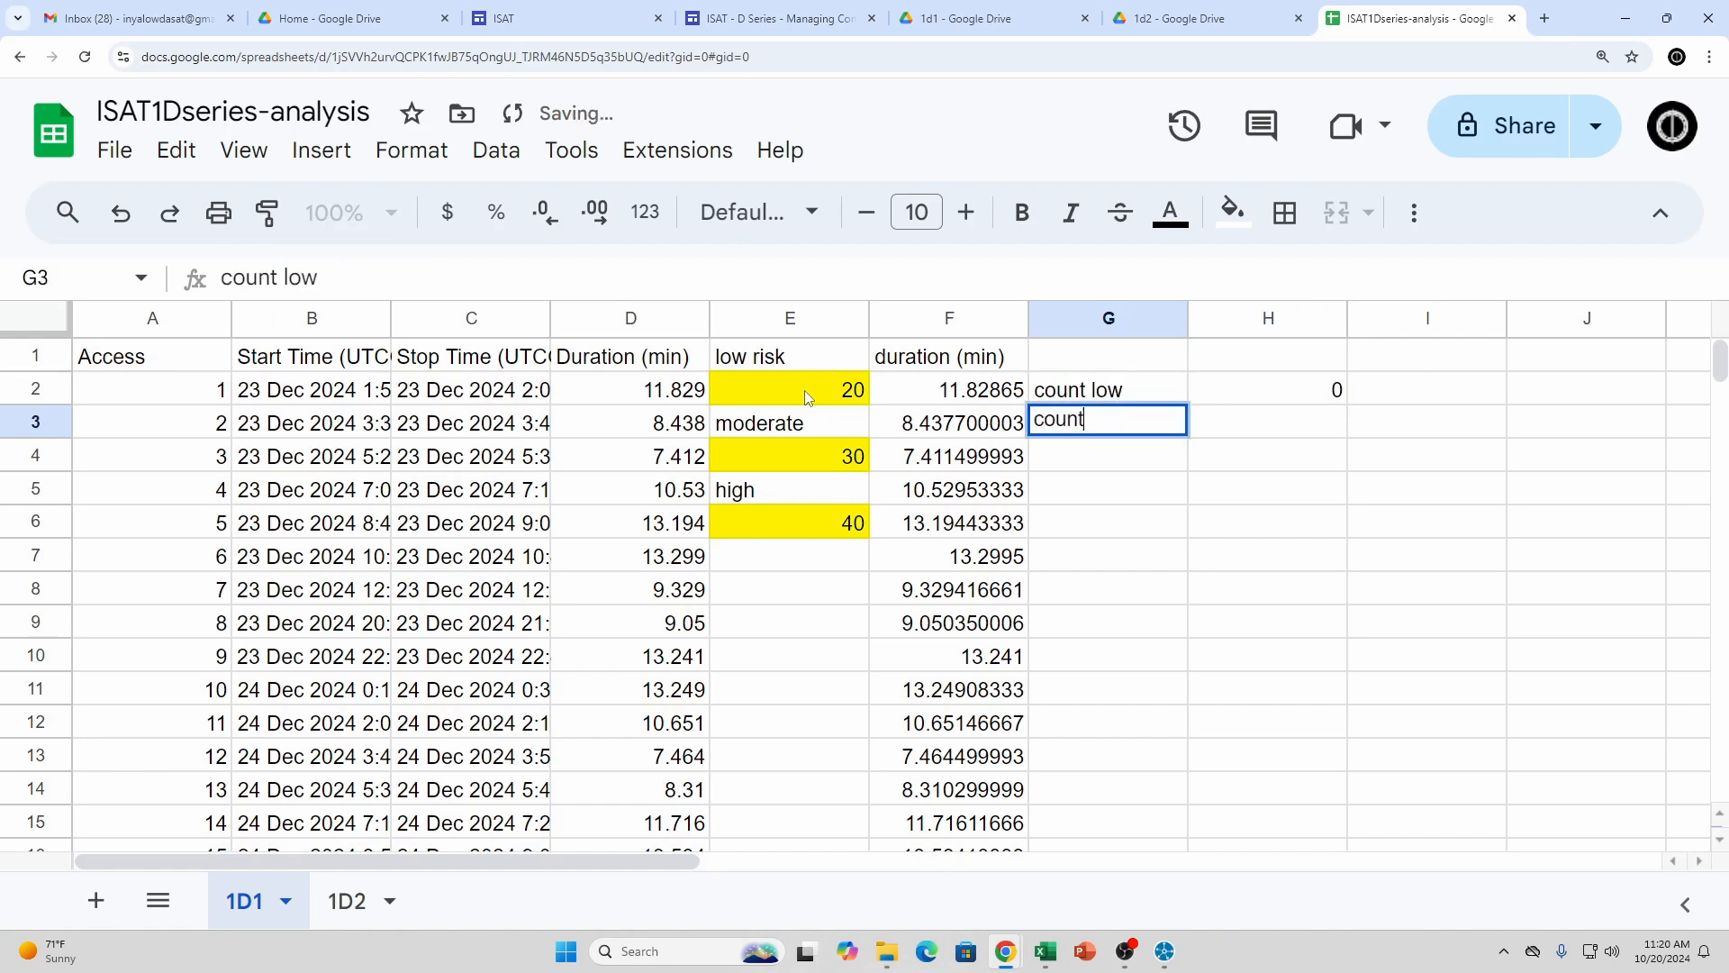
pyautogui.write(' mod')
pyautogui.press('Return')
# Start a COUNTIF formula in H3 with the calculated durations F2:F130 as its range
pyautogui.press('Right')
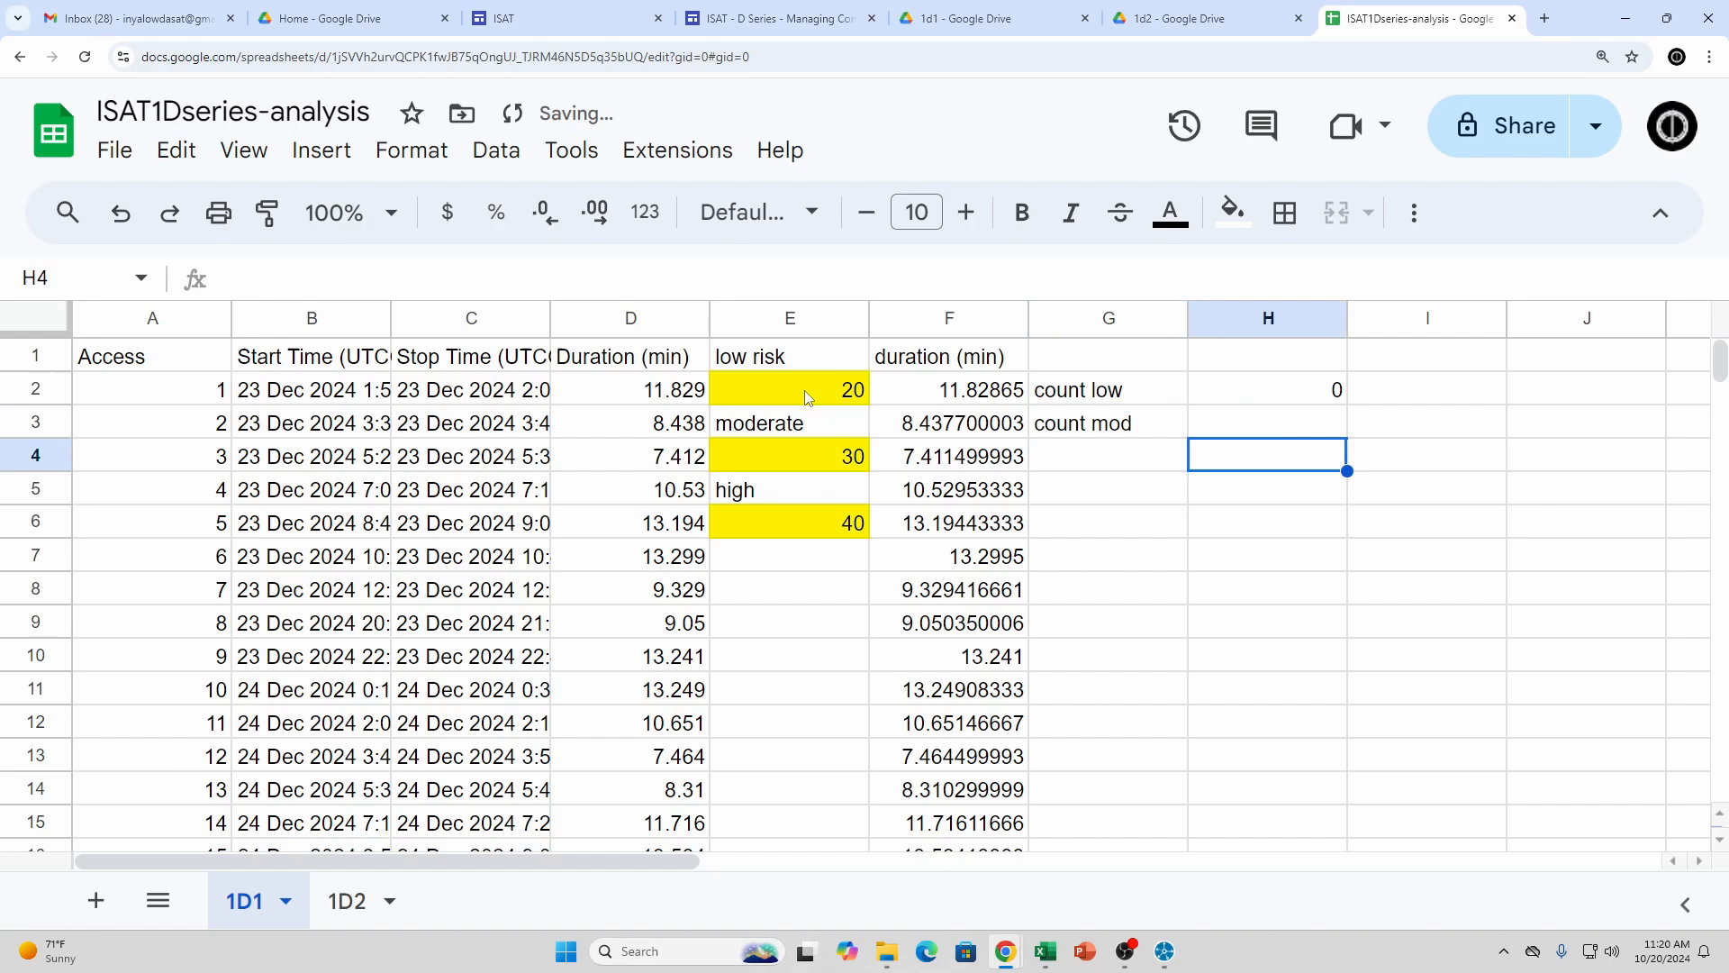
pyautogui.press('Up')
pyautogui.write('=')
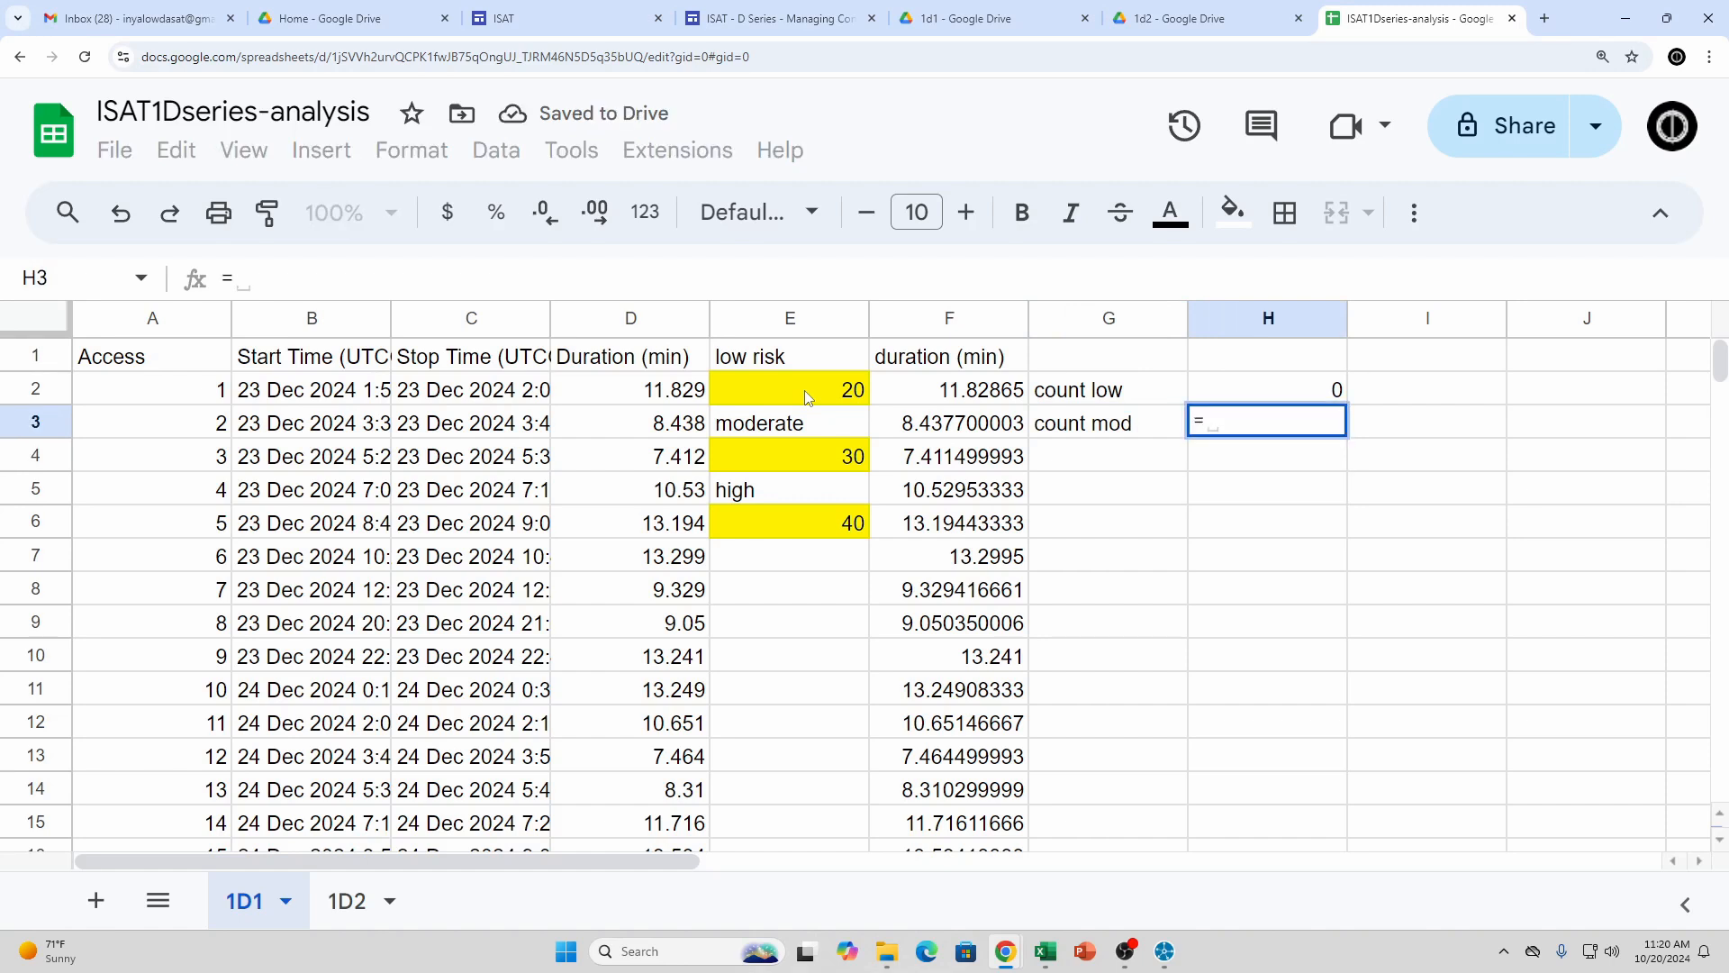
pyautogui.write('COUNTIF(')
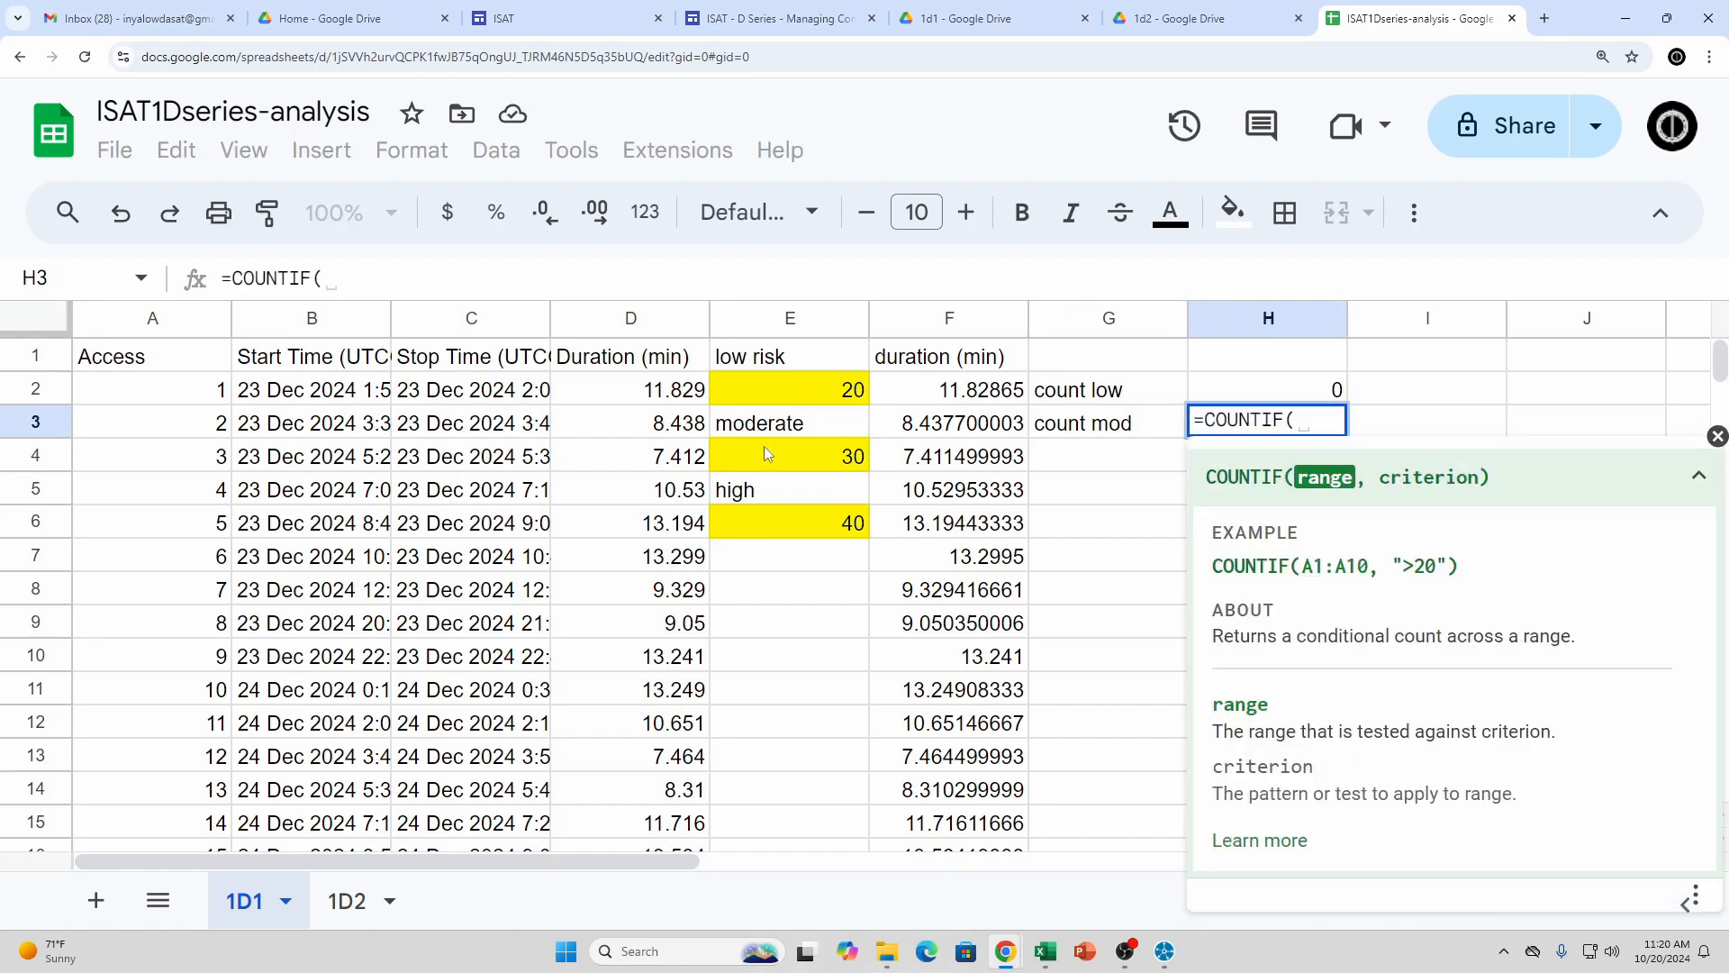
pyautogui.click(937, 386)
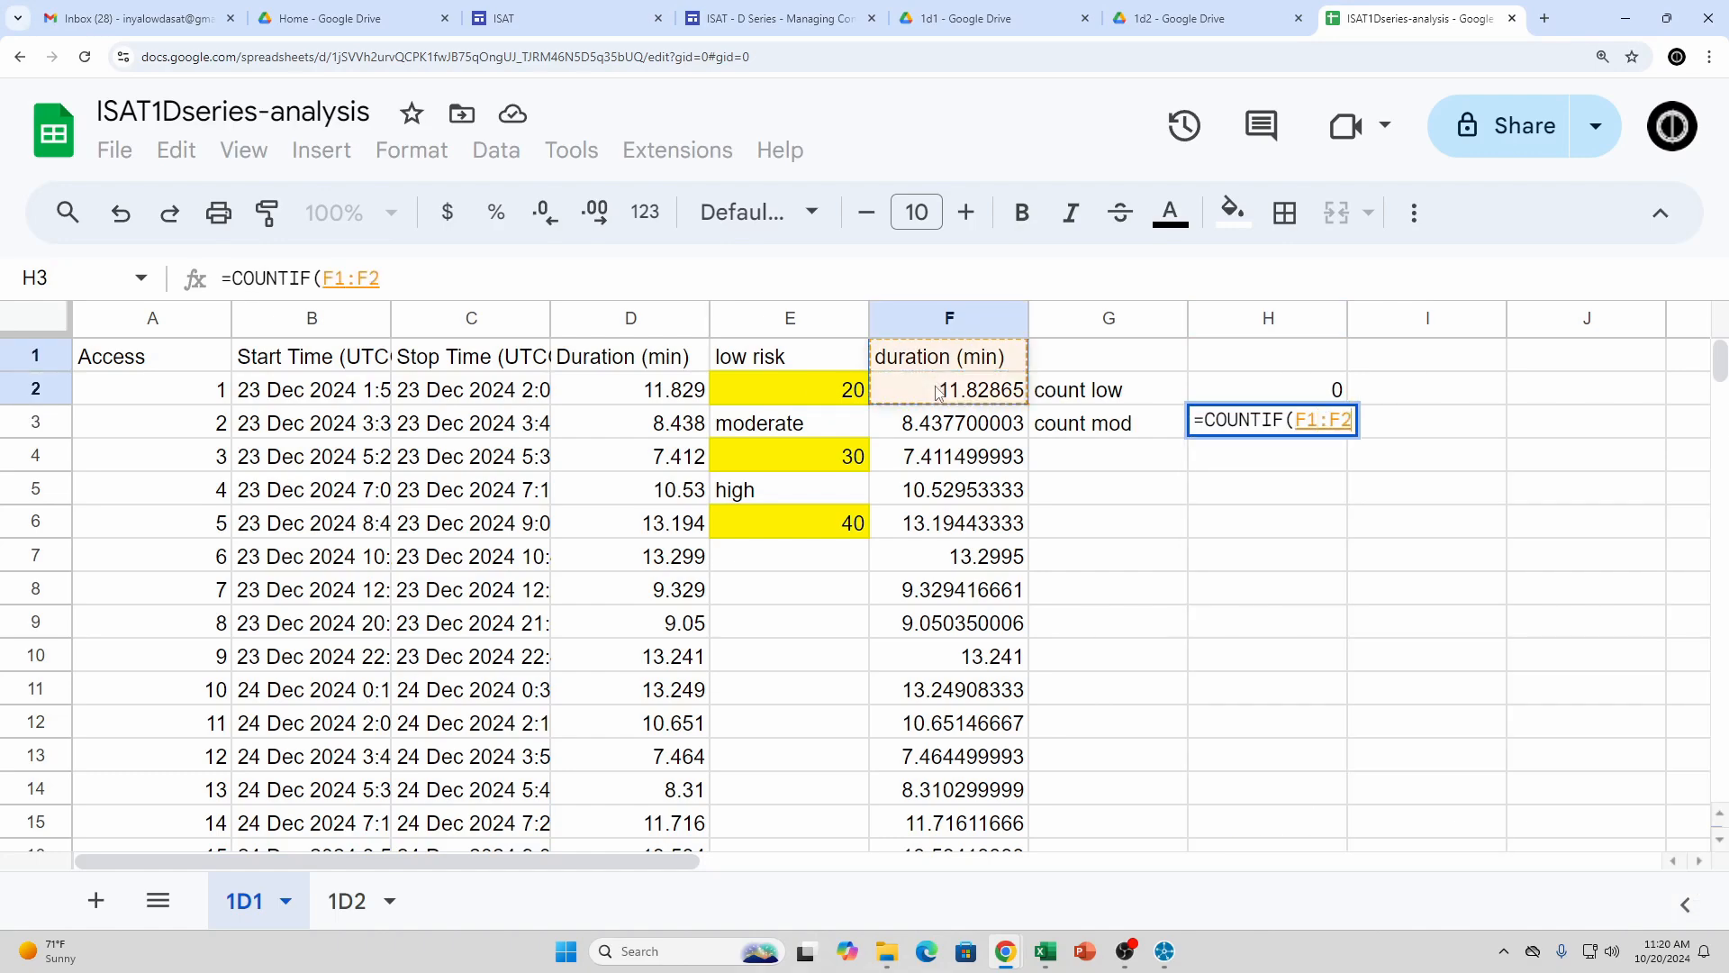
pyautogui.moveTo(916, 386); pyautogui.dragTo(985, 539)
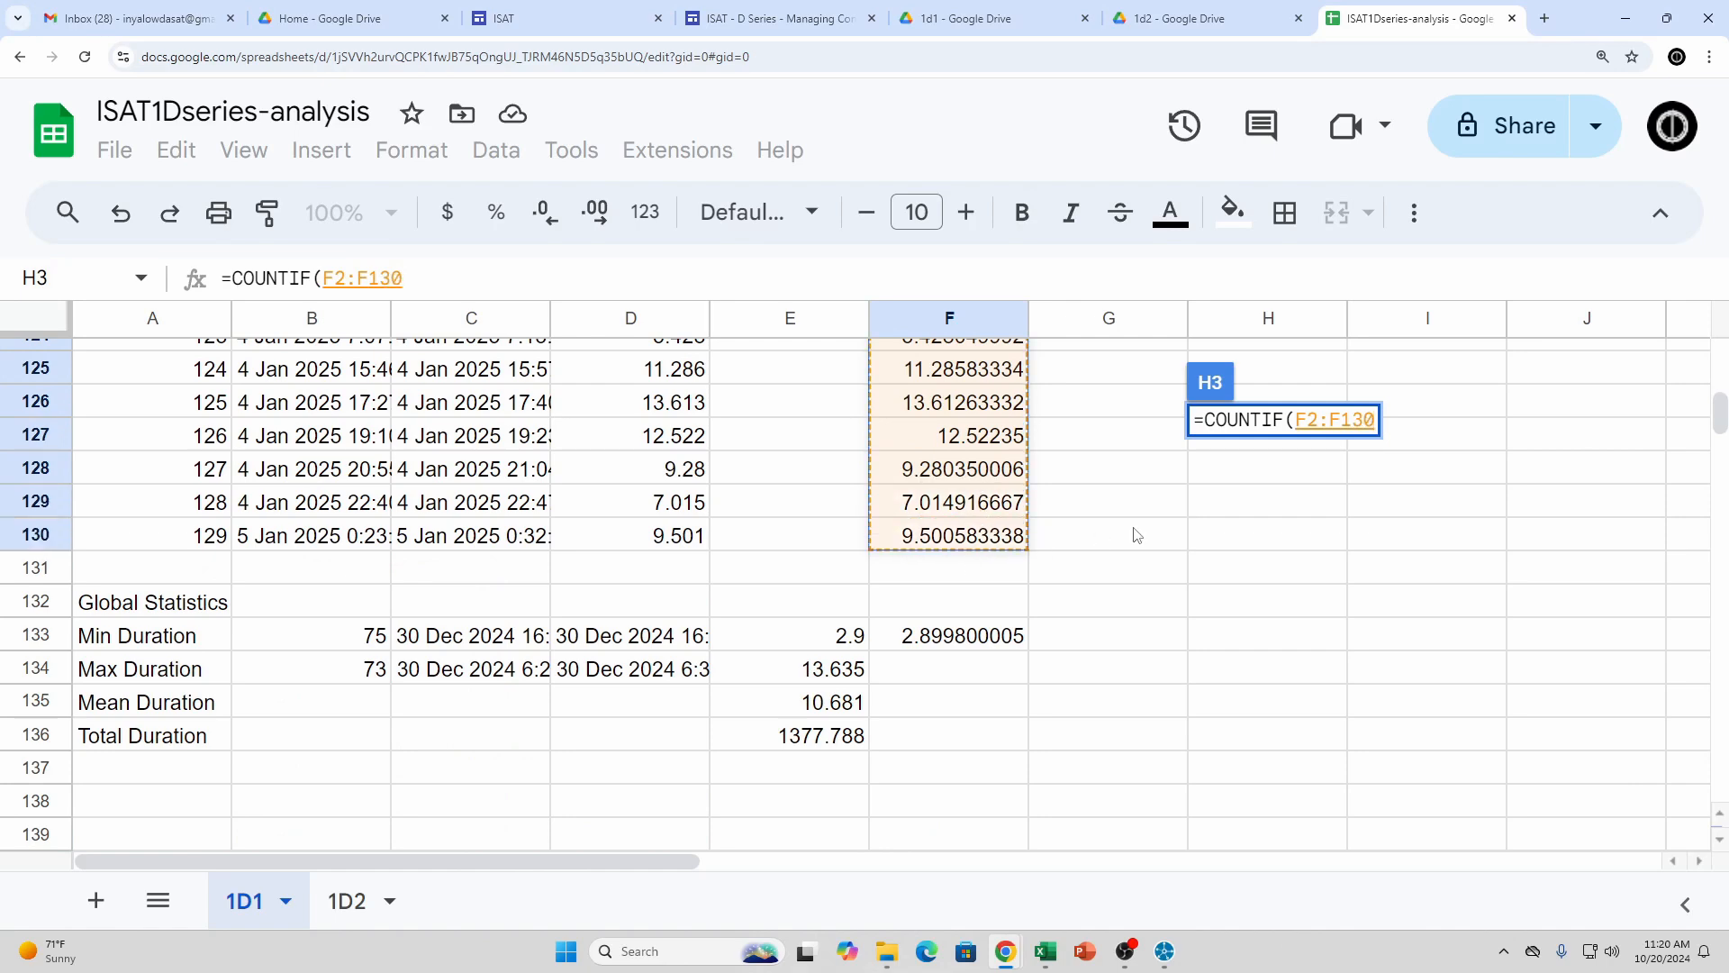
pyautogui.scroll(20, 1133, 535)
pyautogui.scroll(20, 1126, 535)
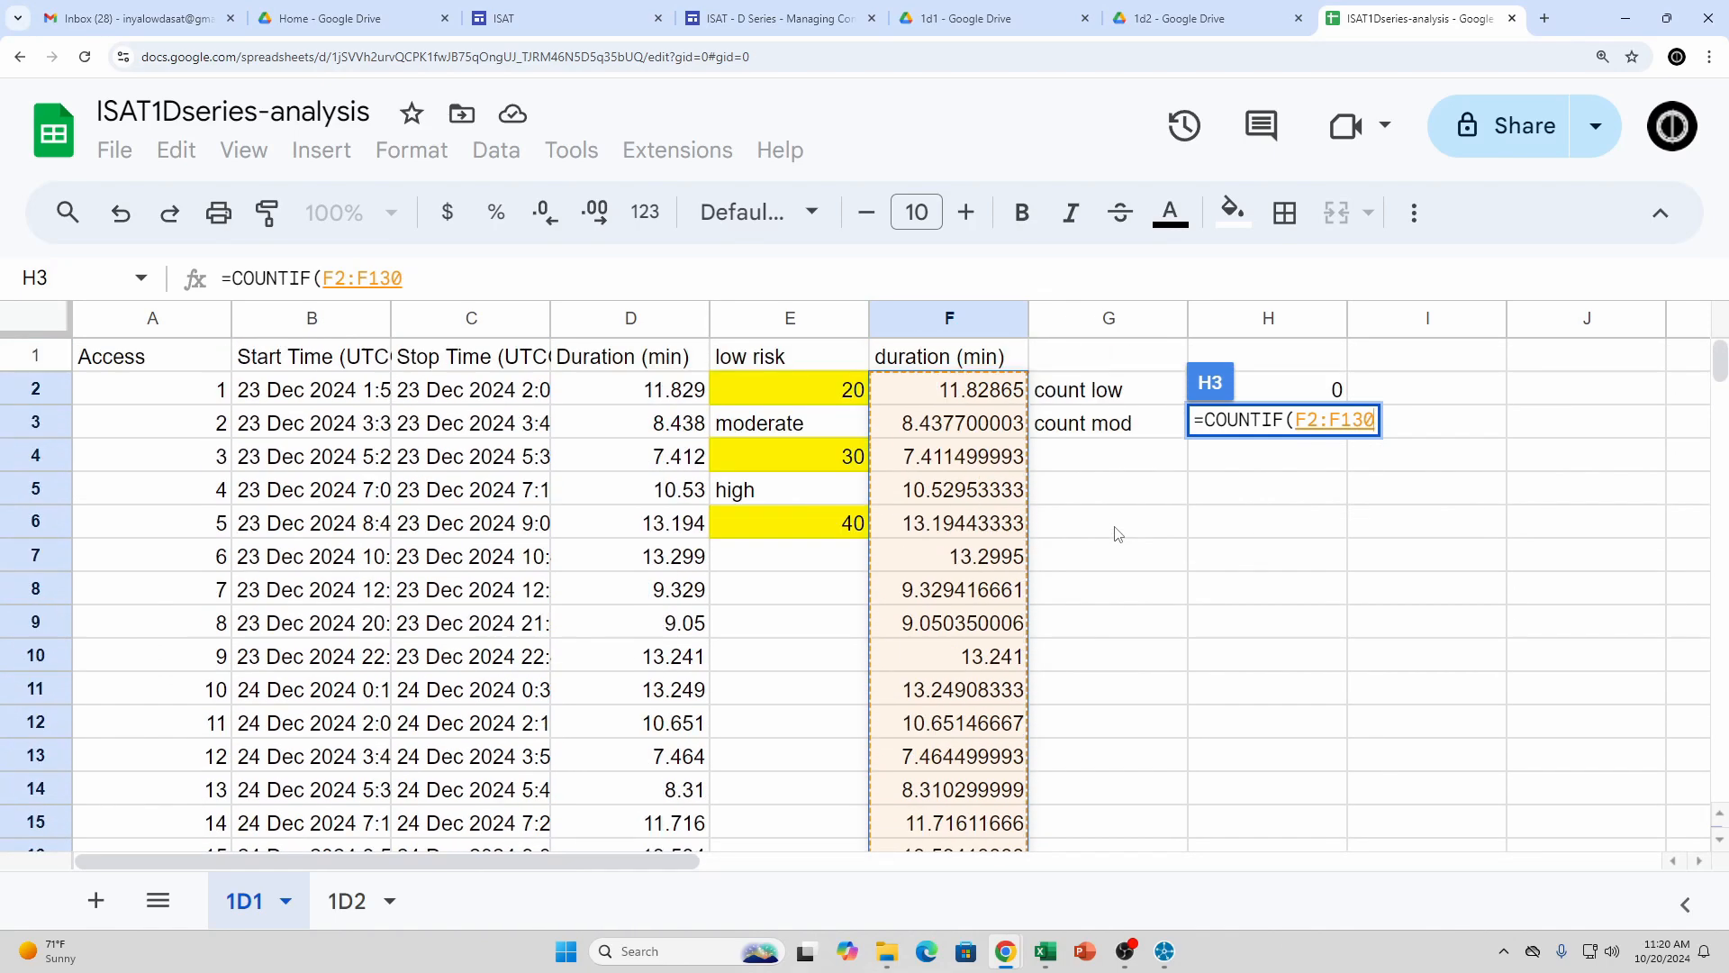
# Complete the COUNTIF formula in H3 with the criterion ">="&E4, referring to the moderate risk value
pyautogui.write(',')
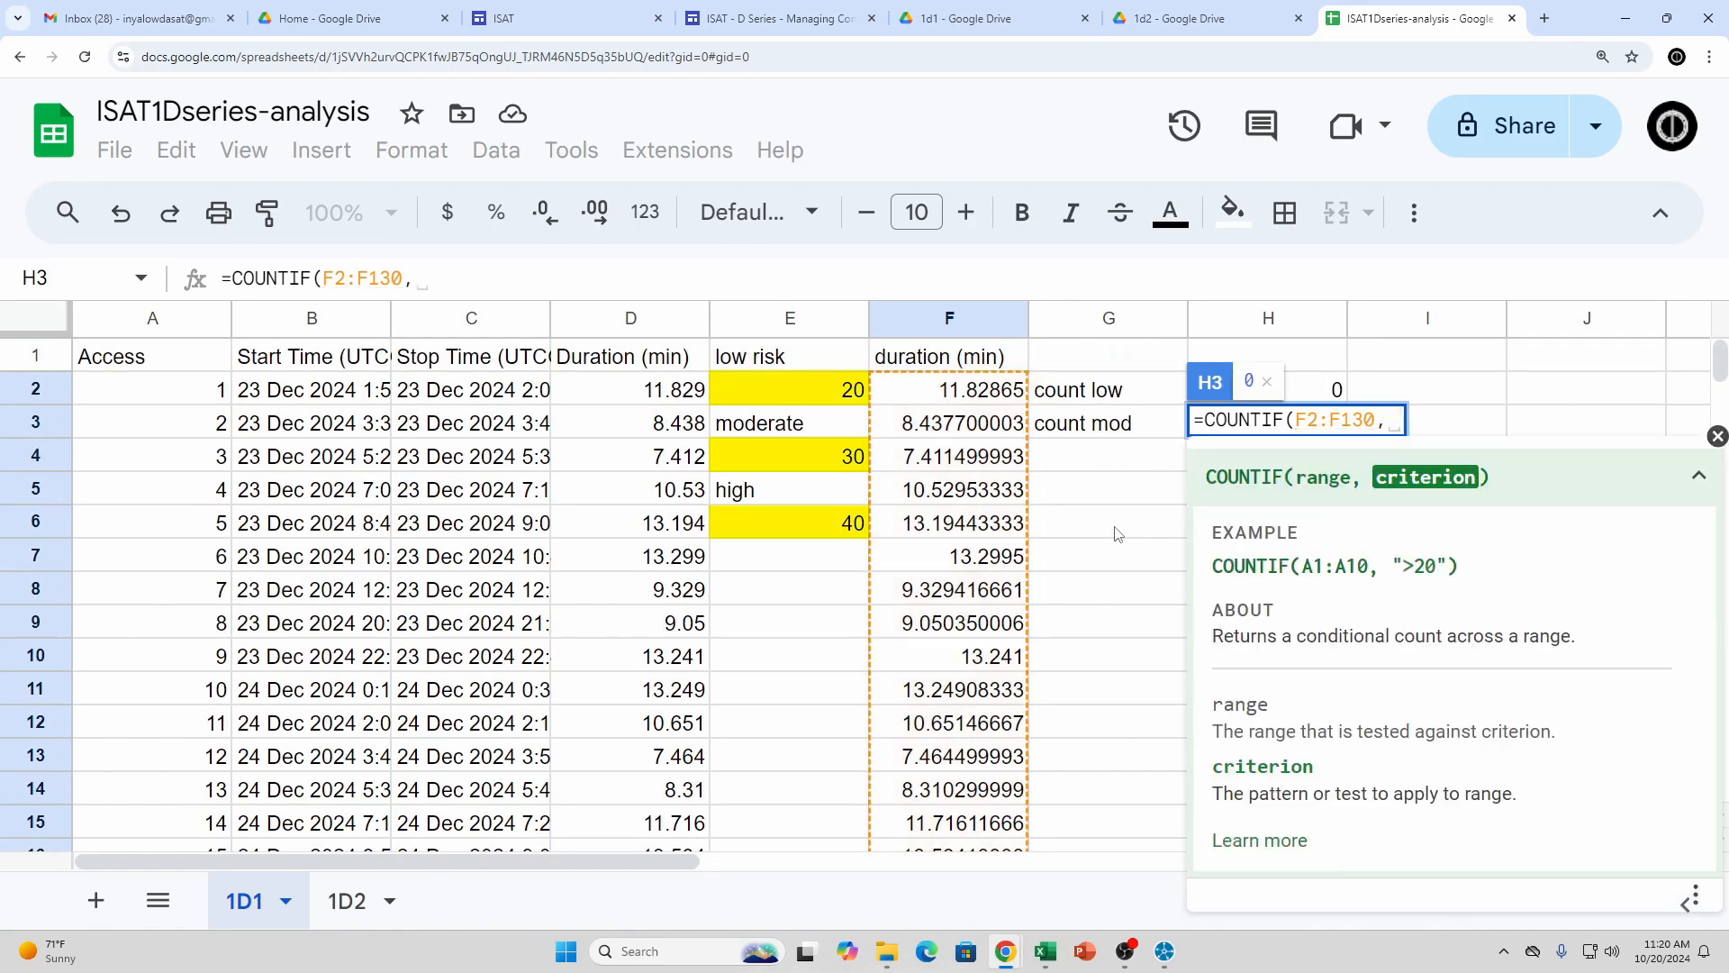
pyautogui.write('"')
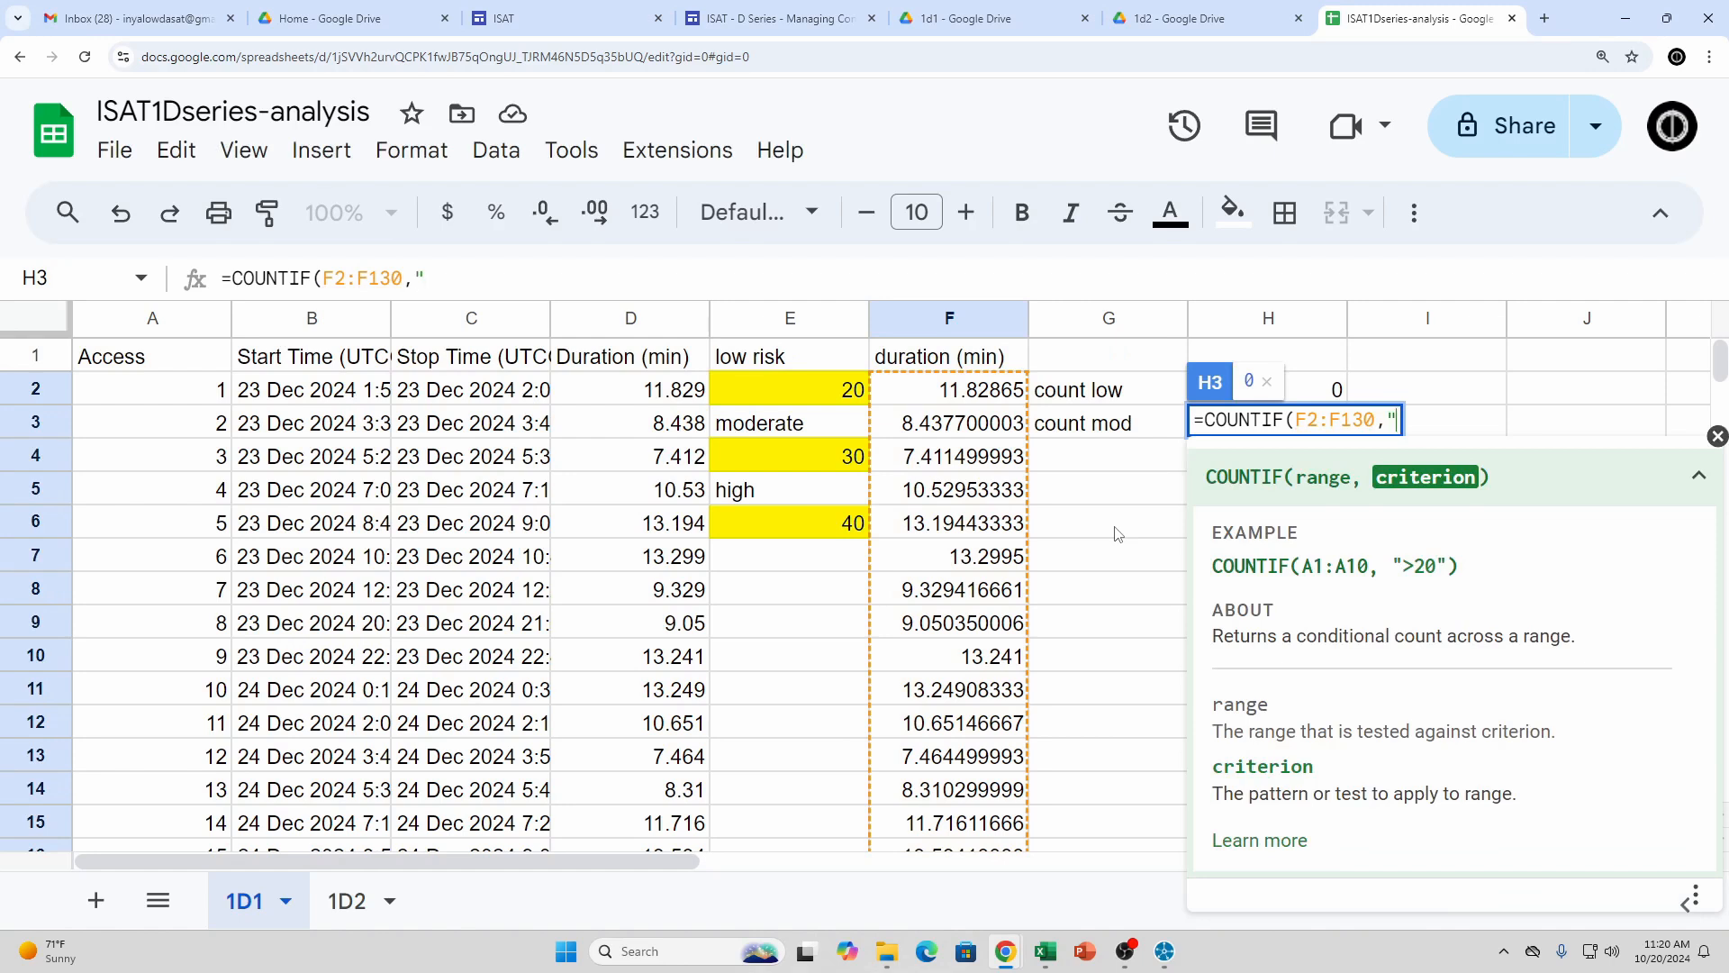
pyautogui.write('>="&')
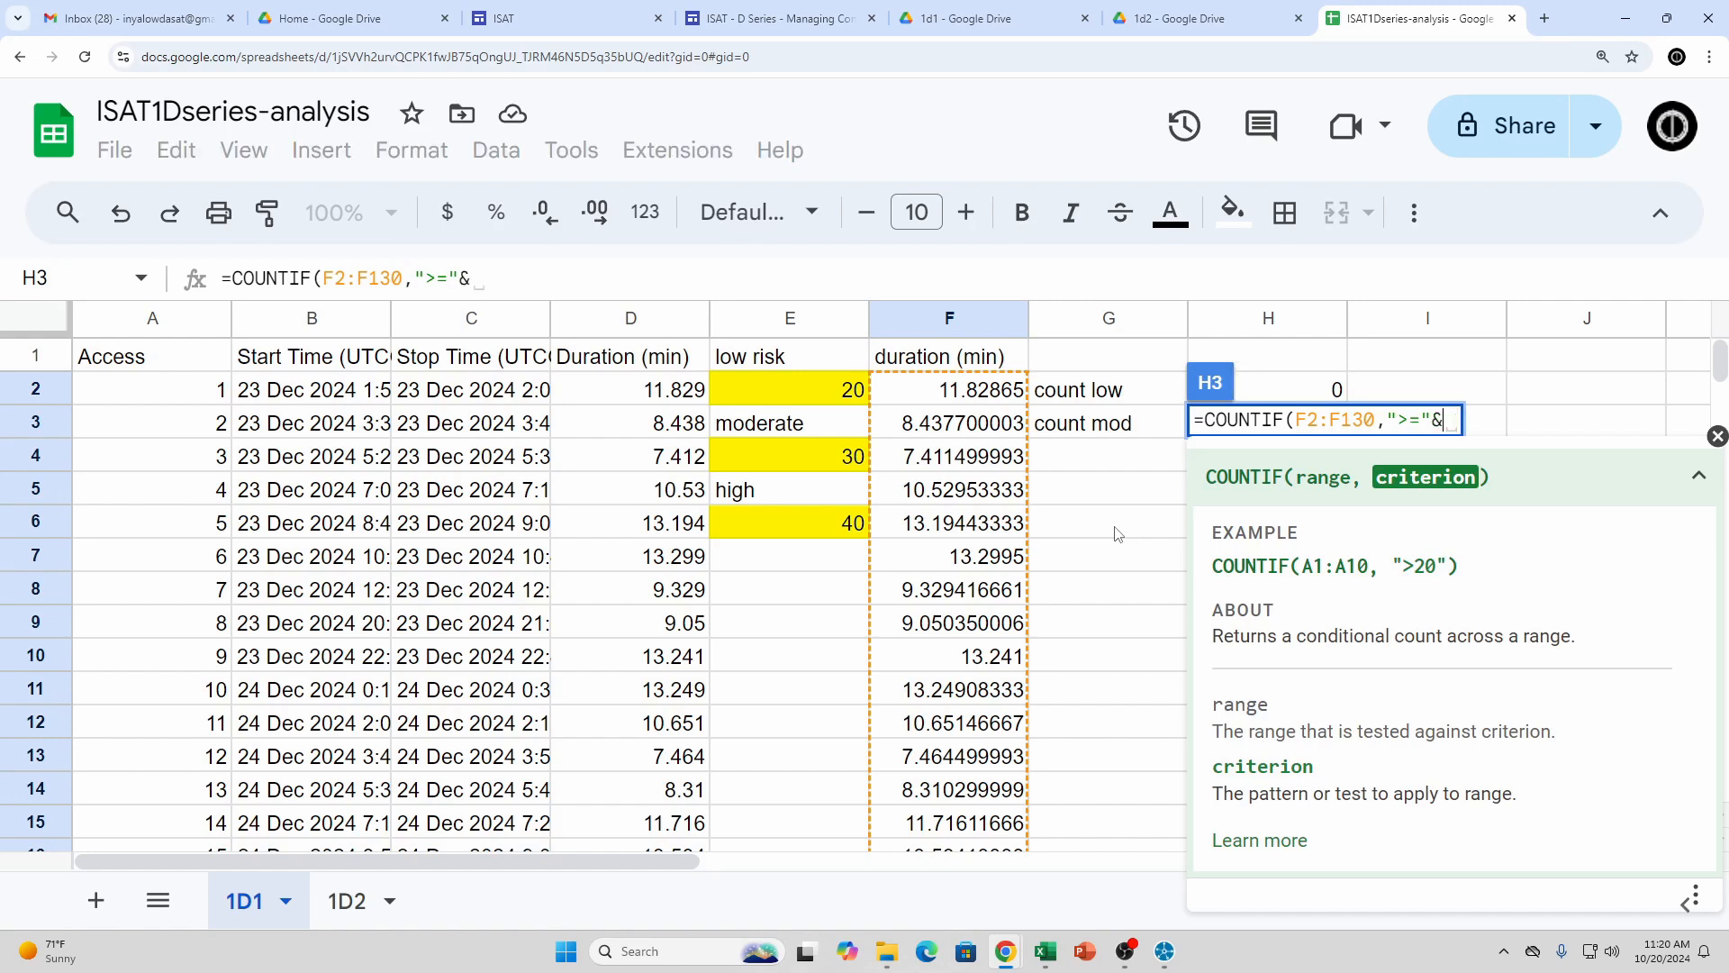
pyautogui.click(814, 463)
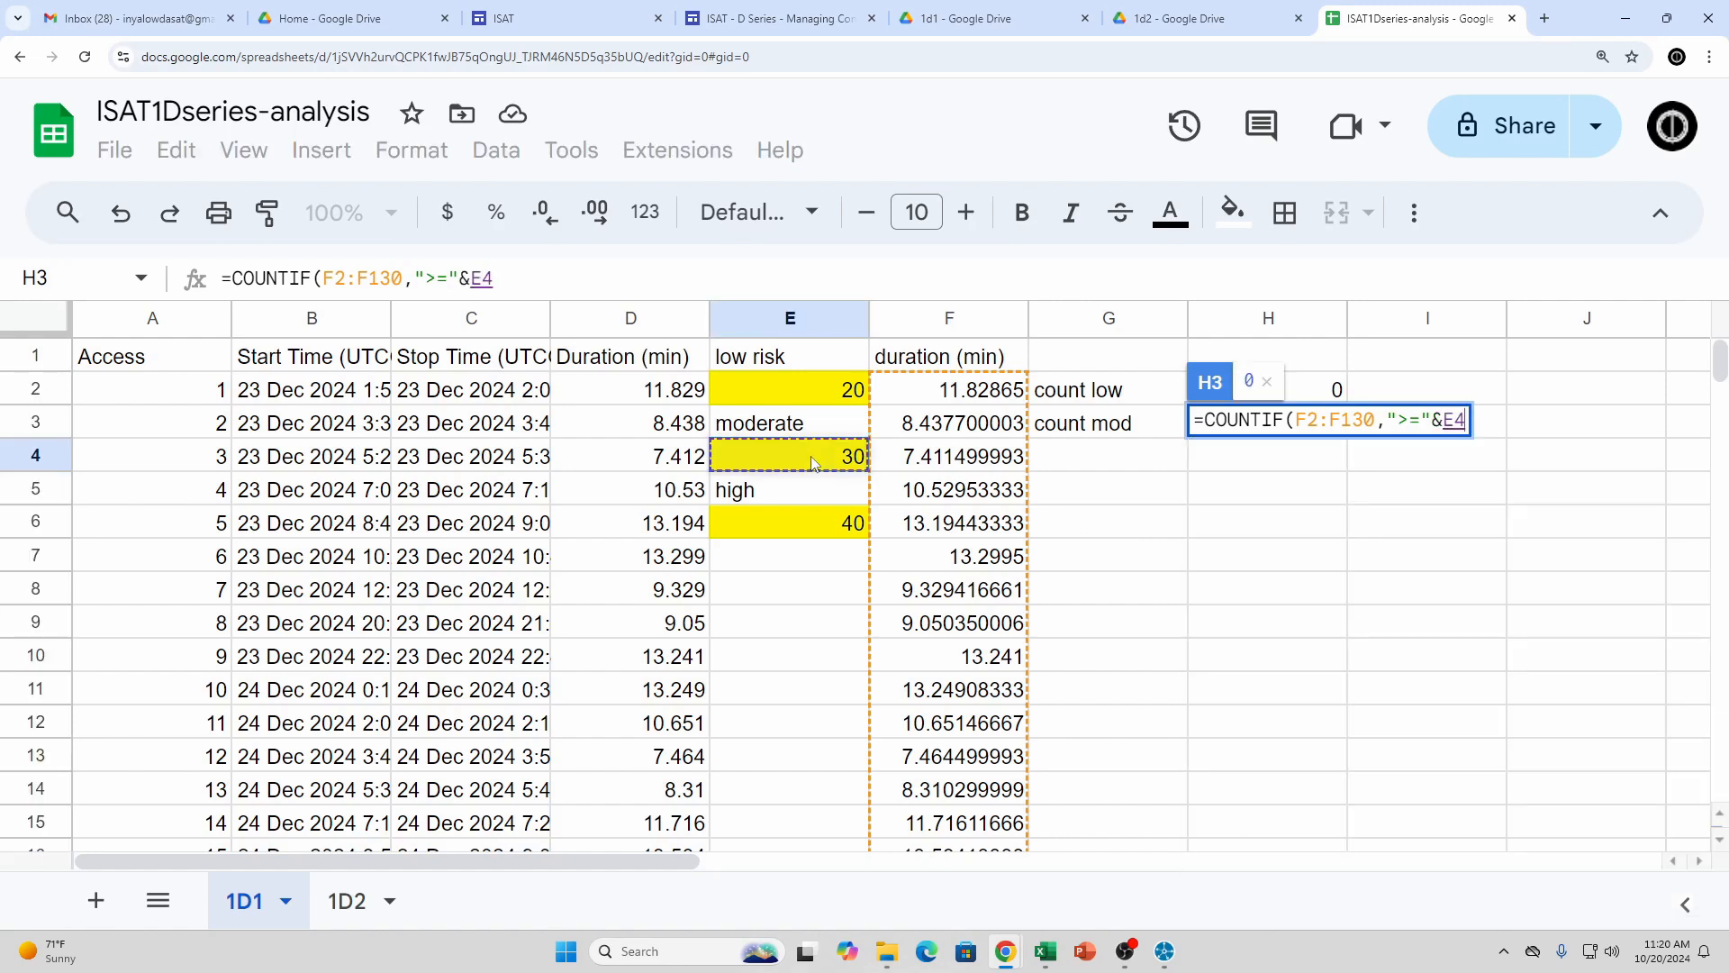
pyautogui.write(')')
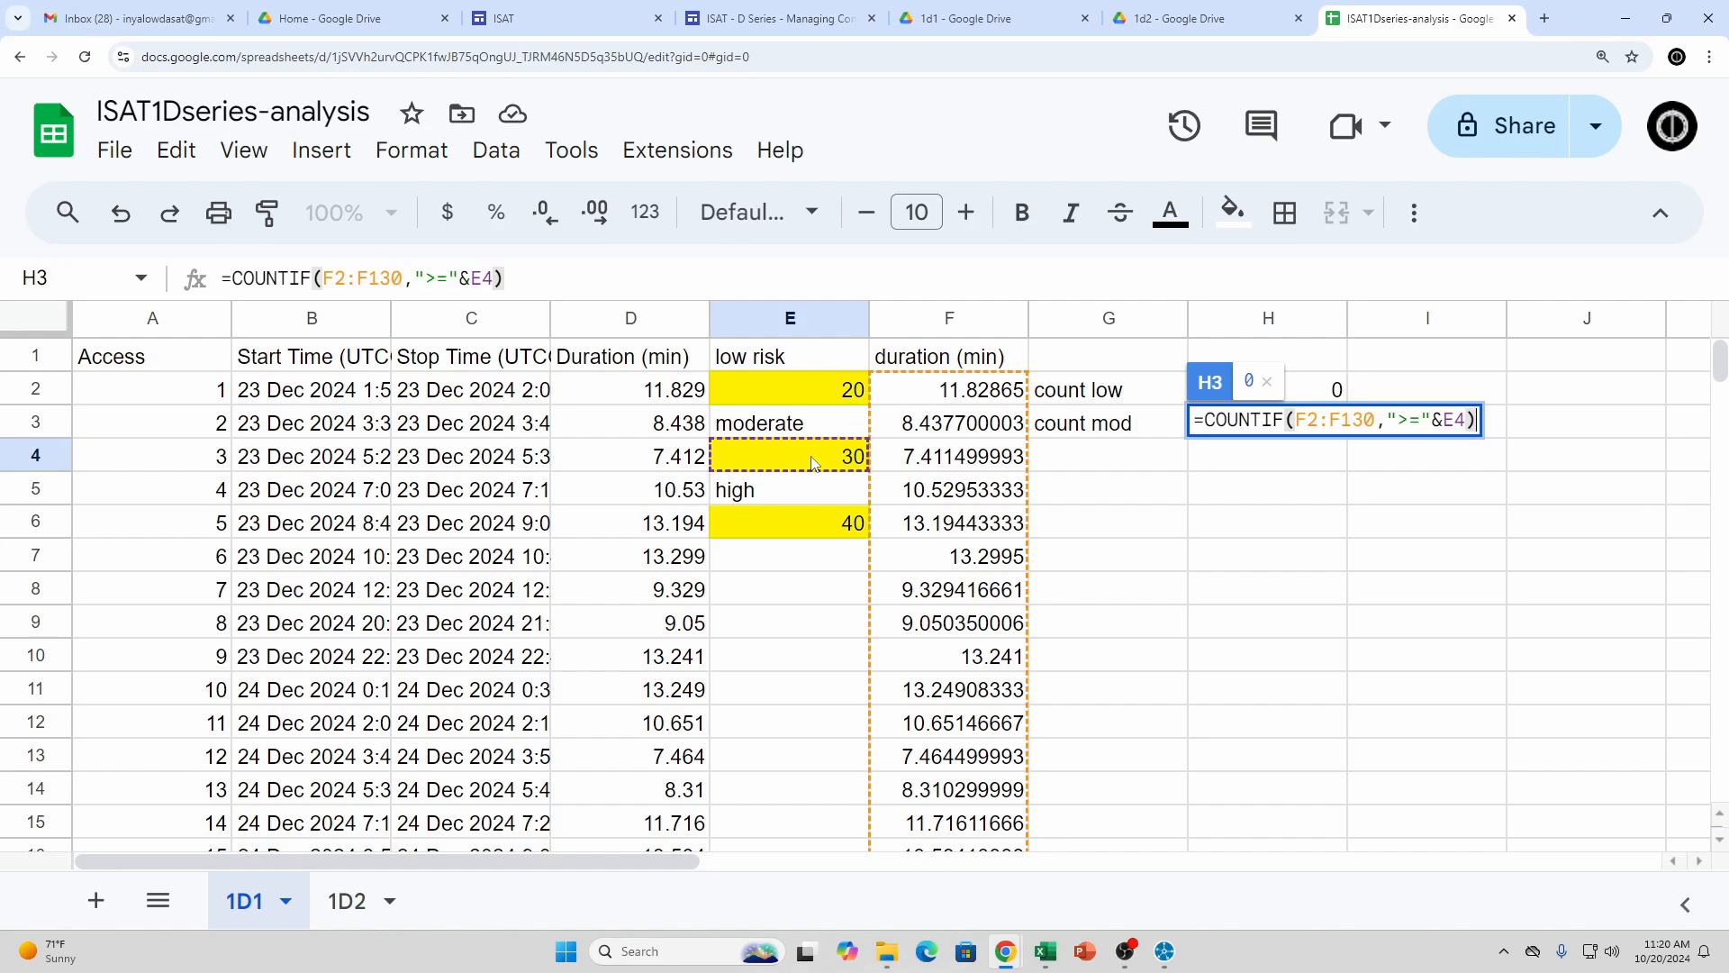
pyautogui.press('Return')
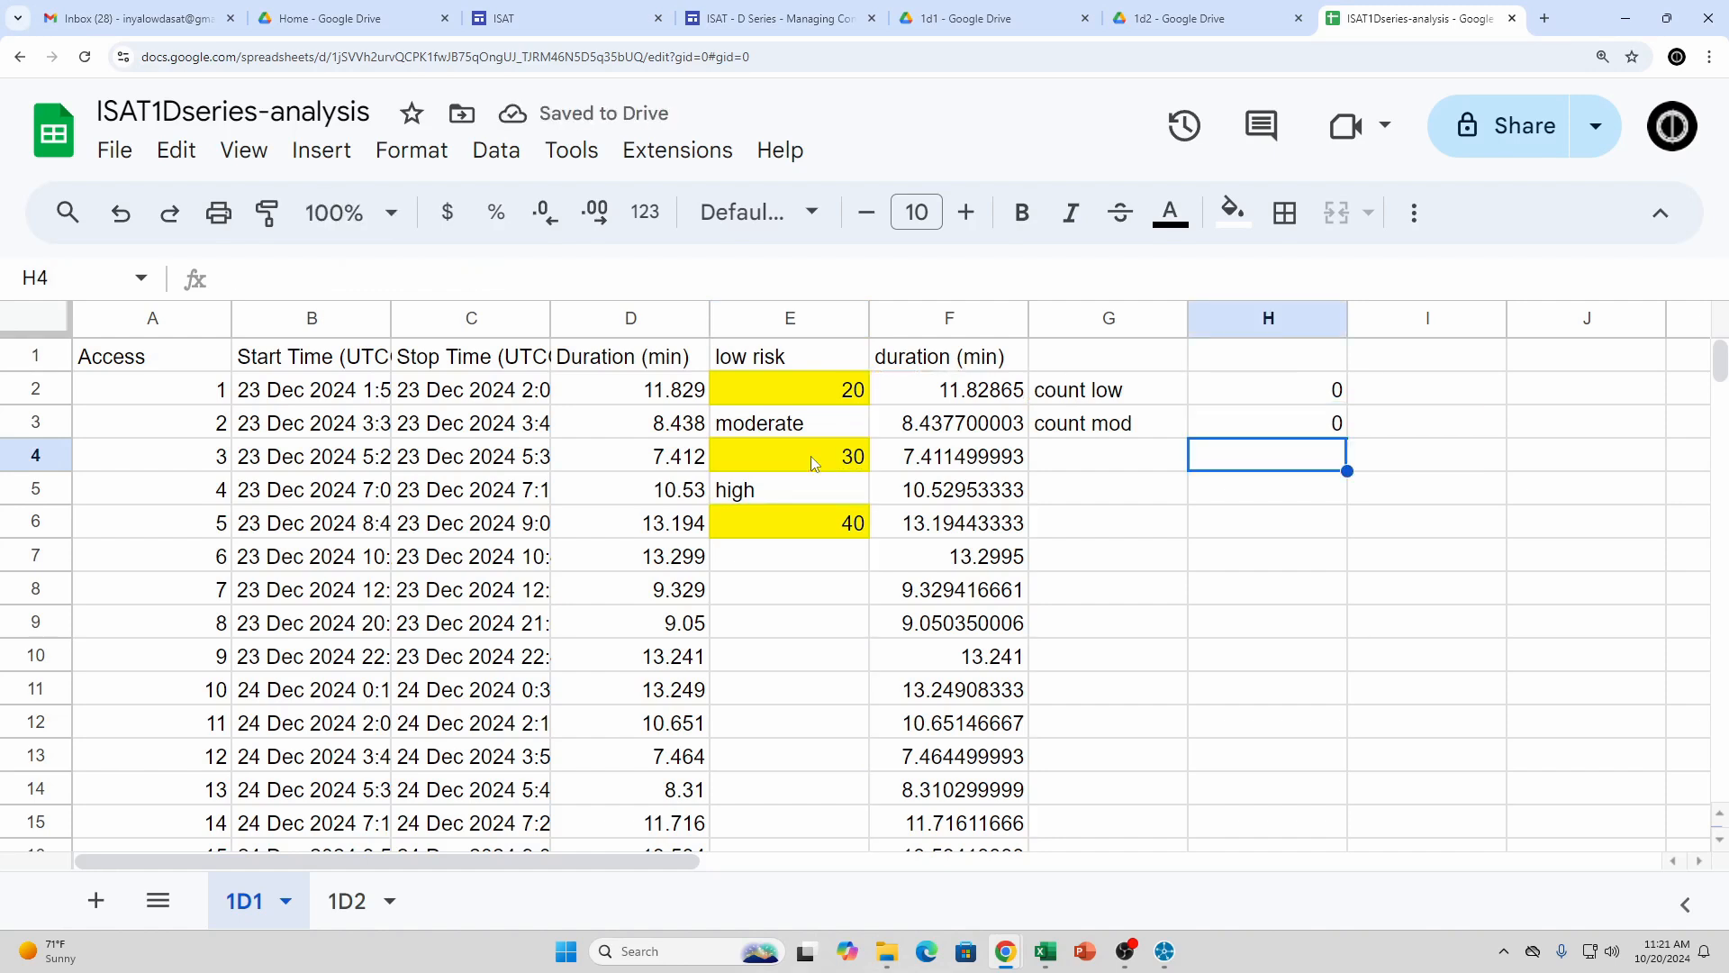
# Label G4 as "count hi" and enter the formula =COUNT(F2:F130,">=40") in H4
pyautogui.press('Left')
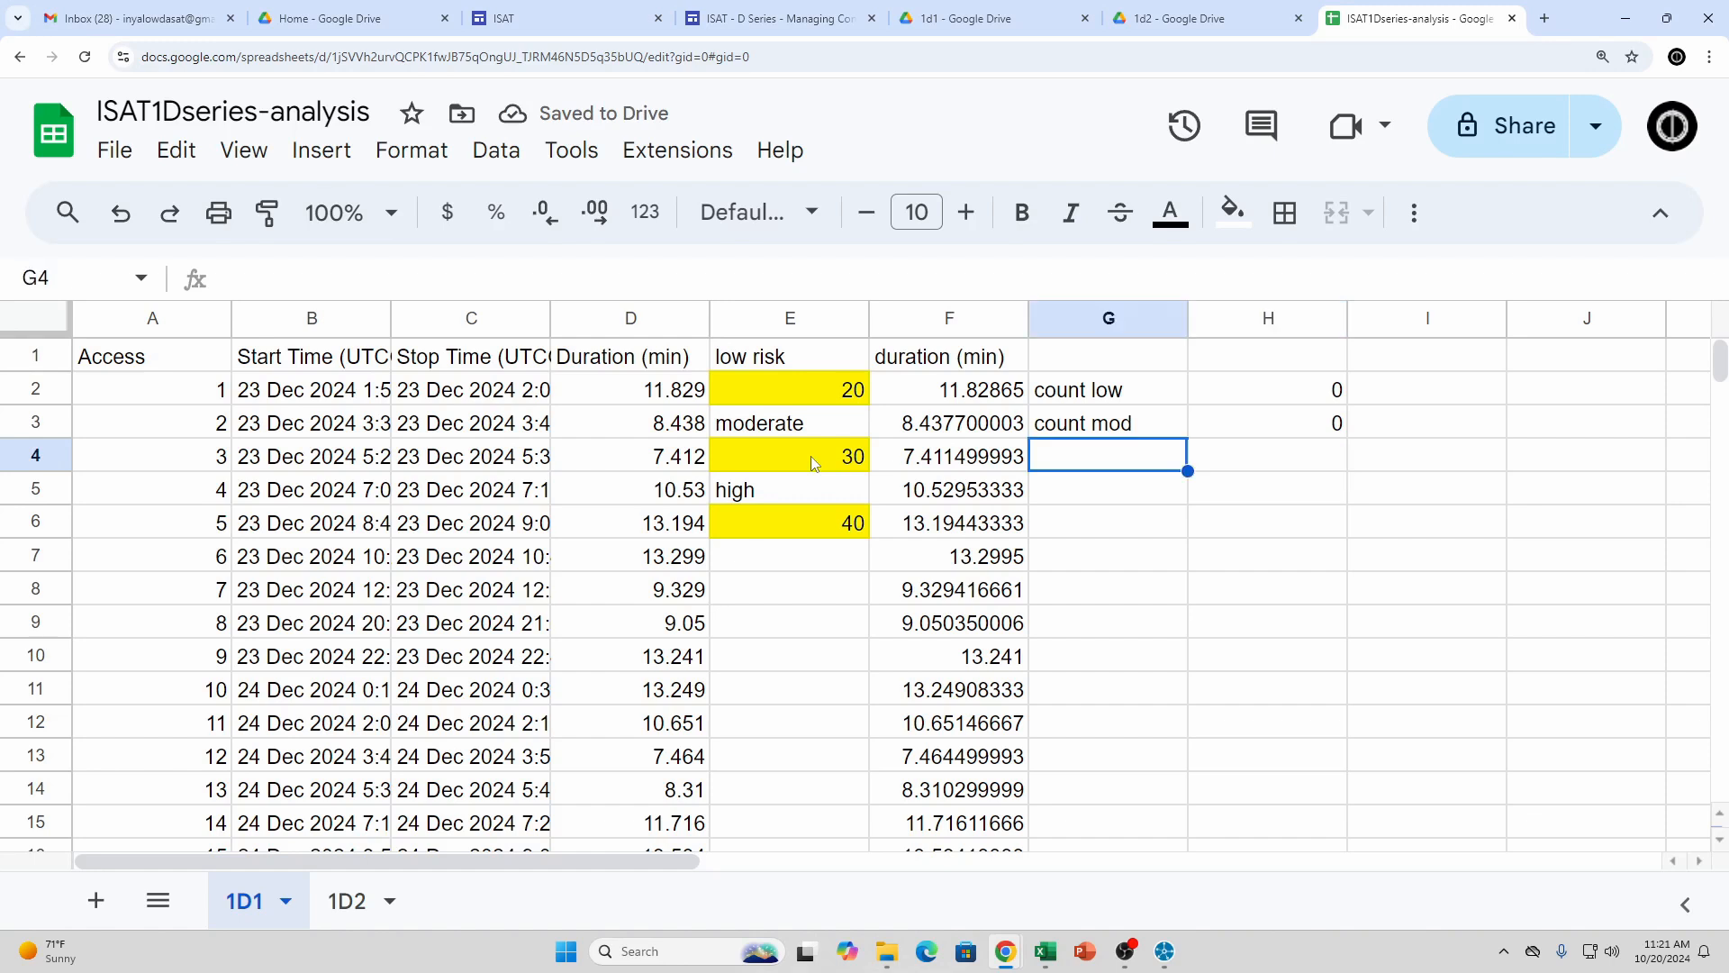
pyautogui.write('nt hi')
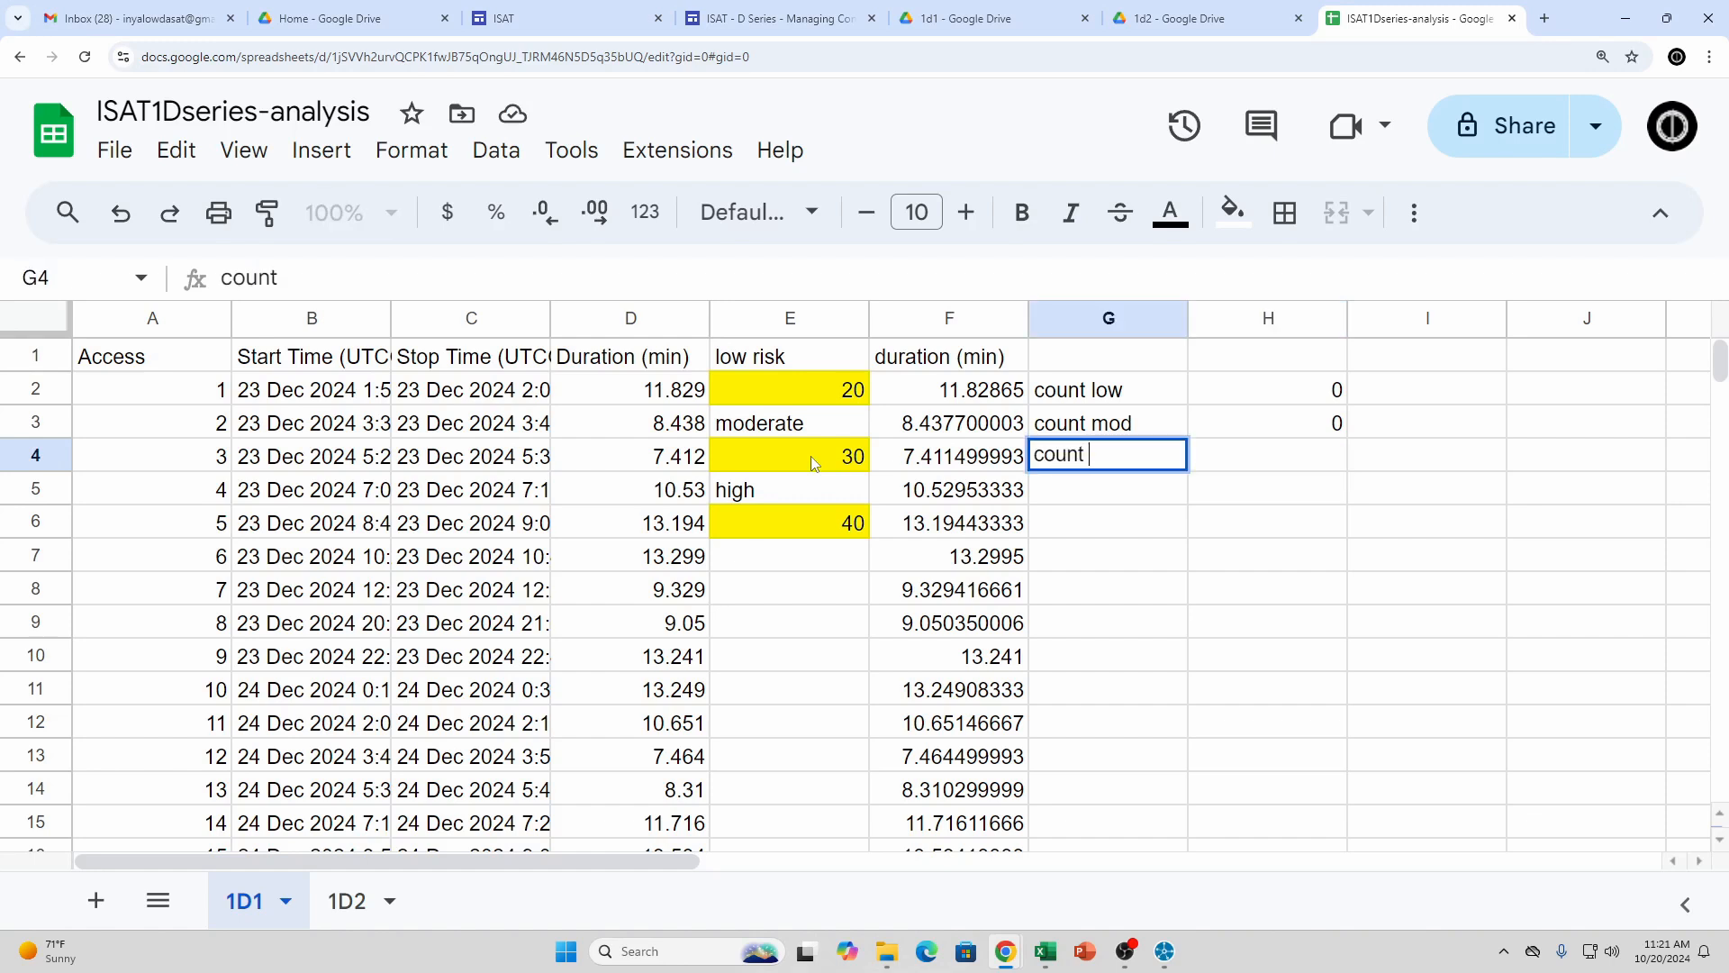
pyautogui.press('Tab')
pyautogui.write('=COUNT(')
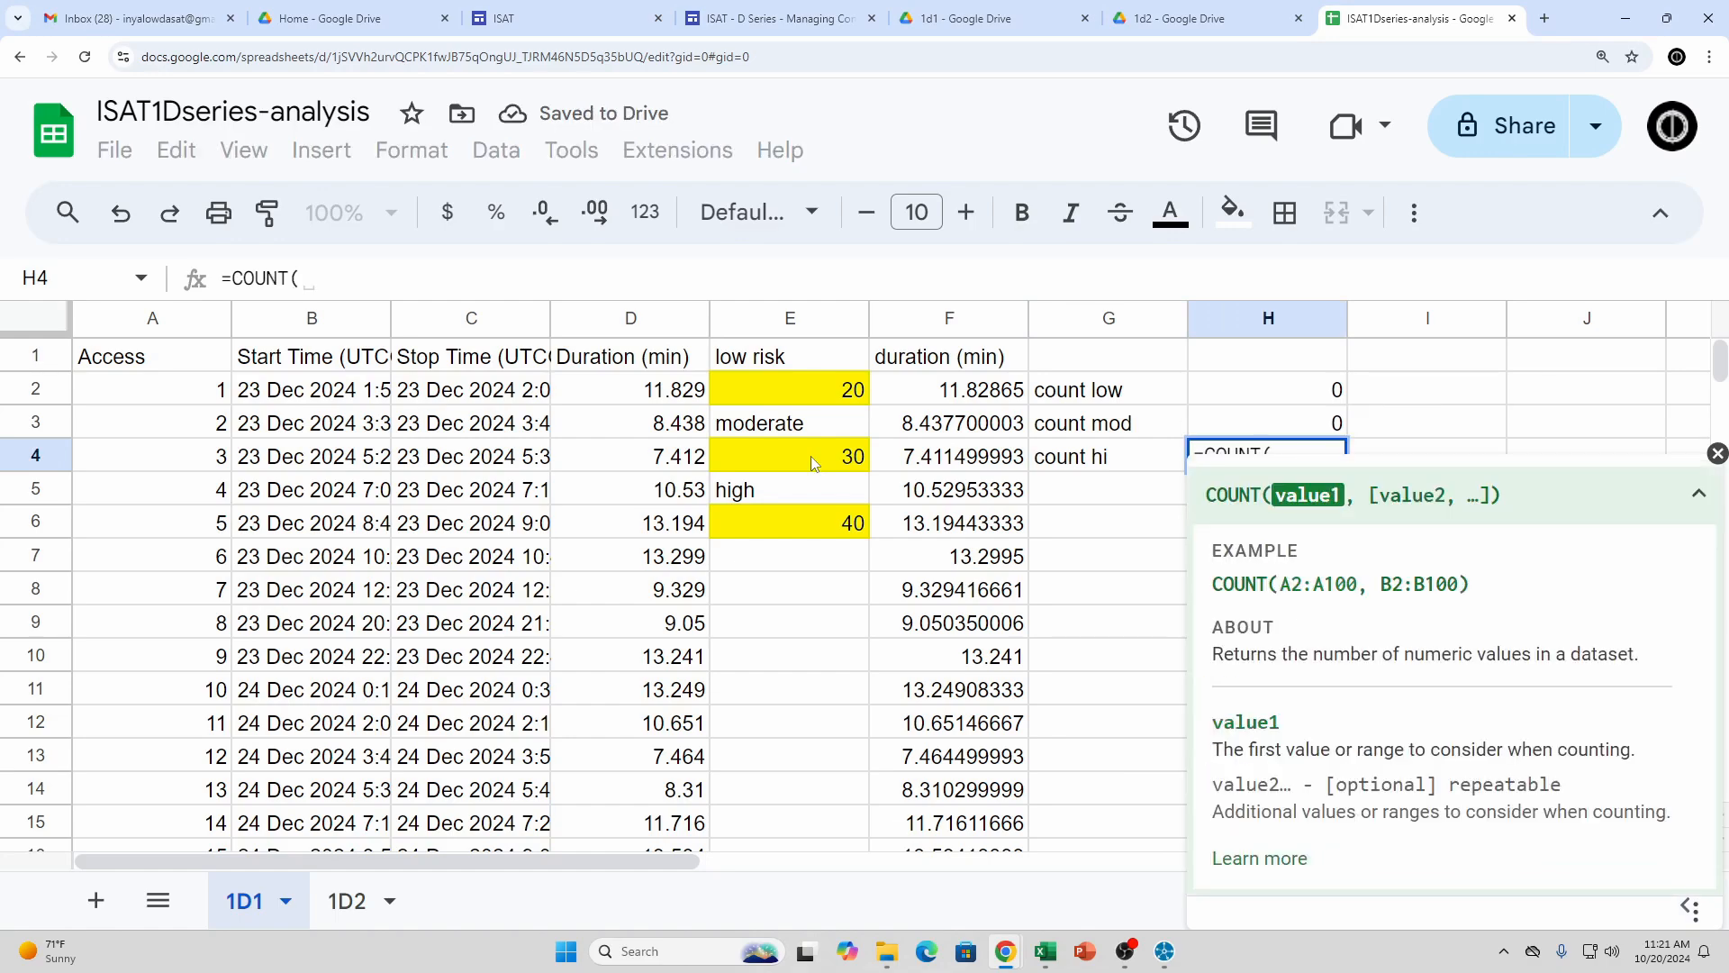
pyautogui.click(898, 390)
pyautogui.hotkey('ctrl', 'shift', 'Down')
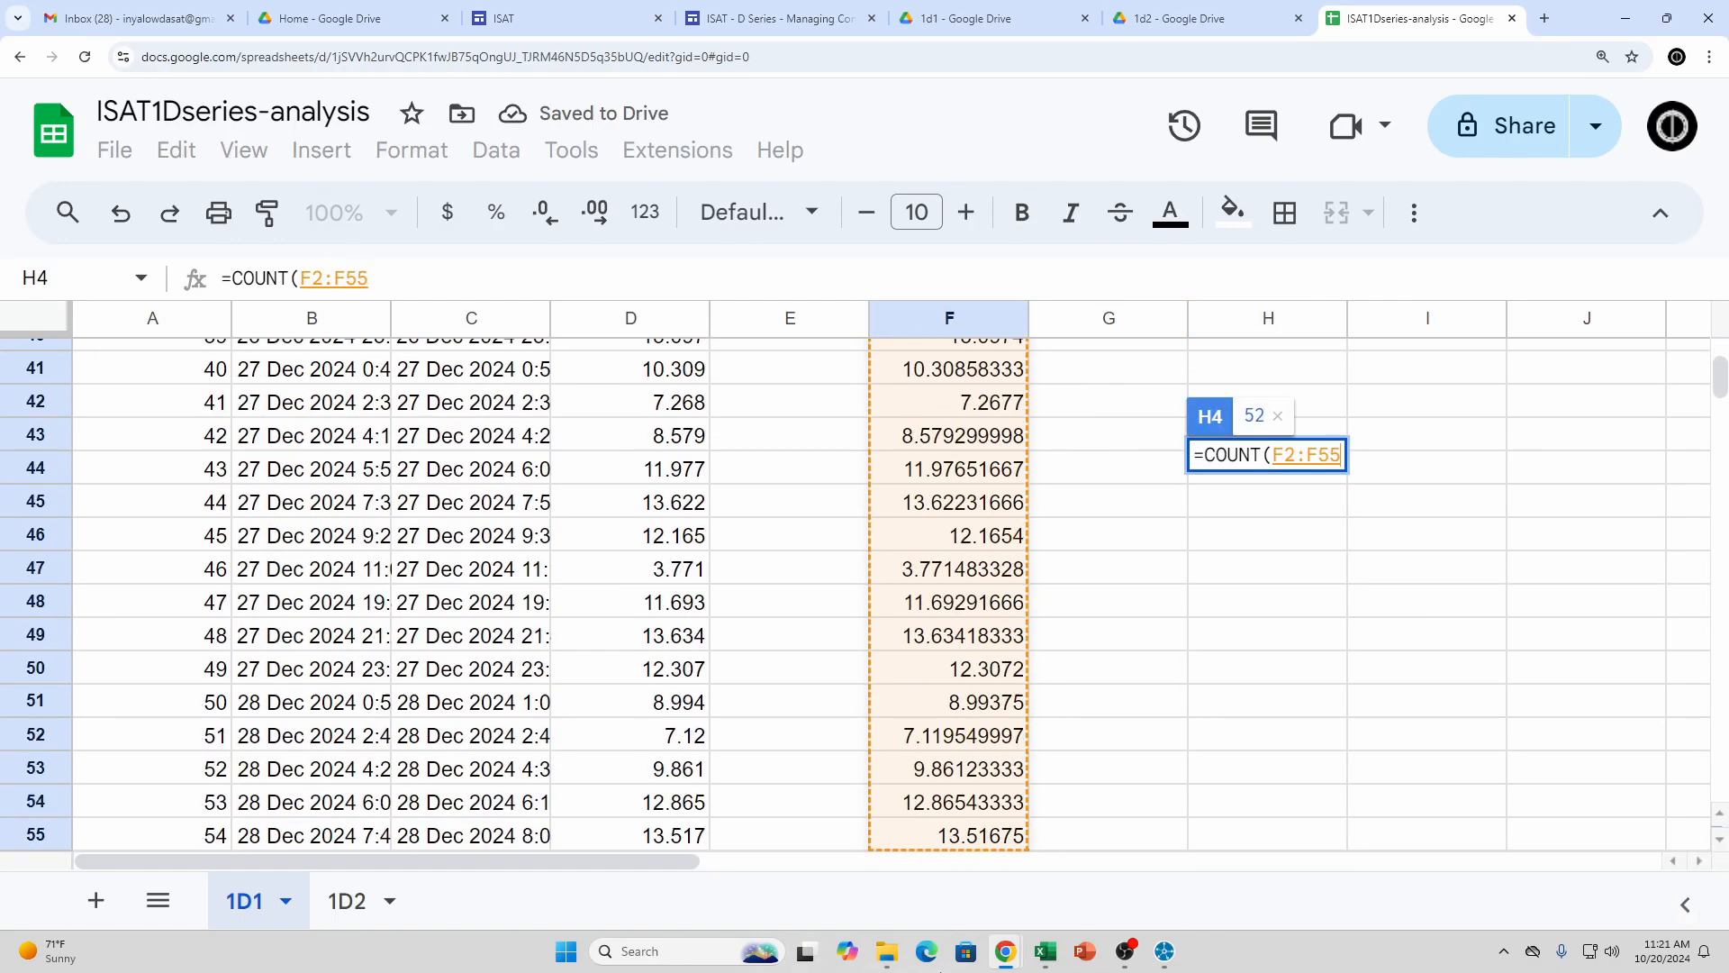
pyautogui.moveTo(940, 971); pyautogui.dragTo(923, 642)
pyautogui.write(',')
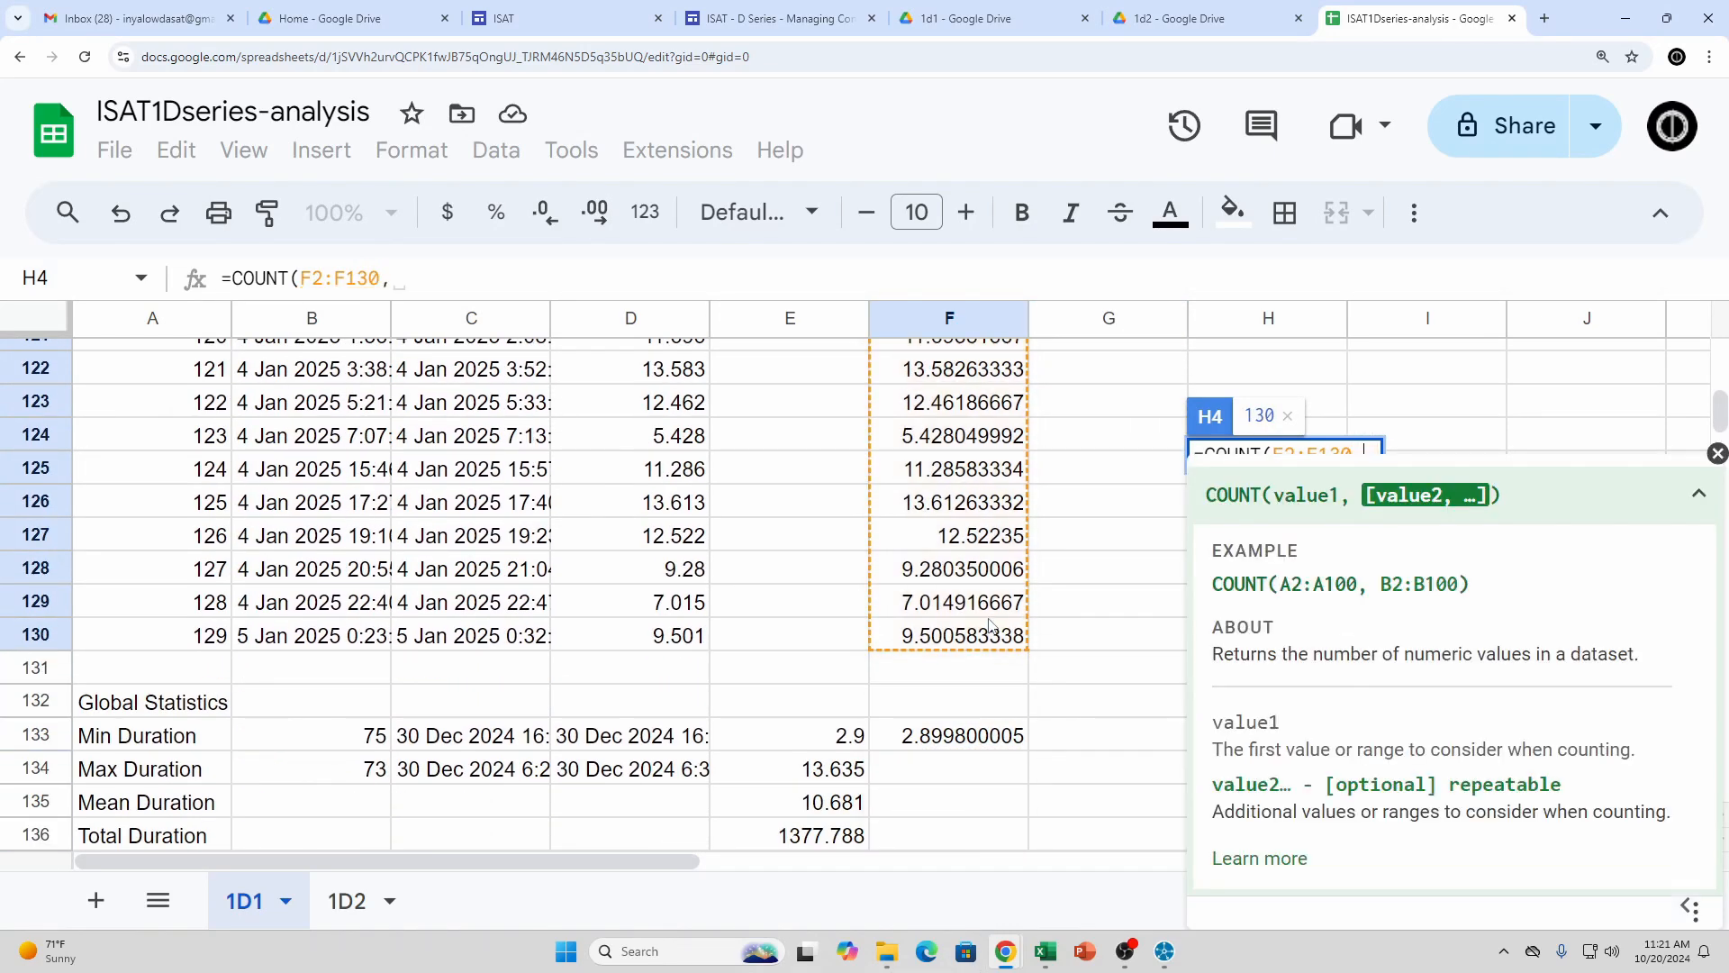
pyautogui.write('">')
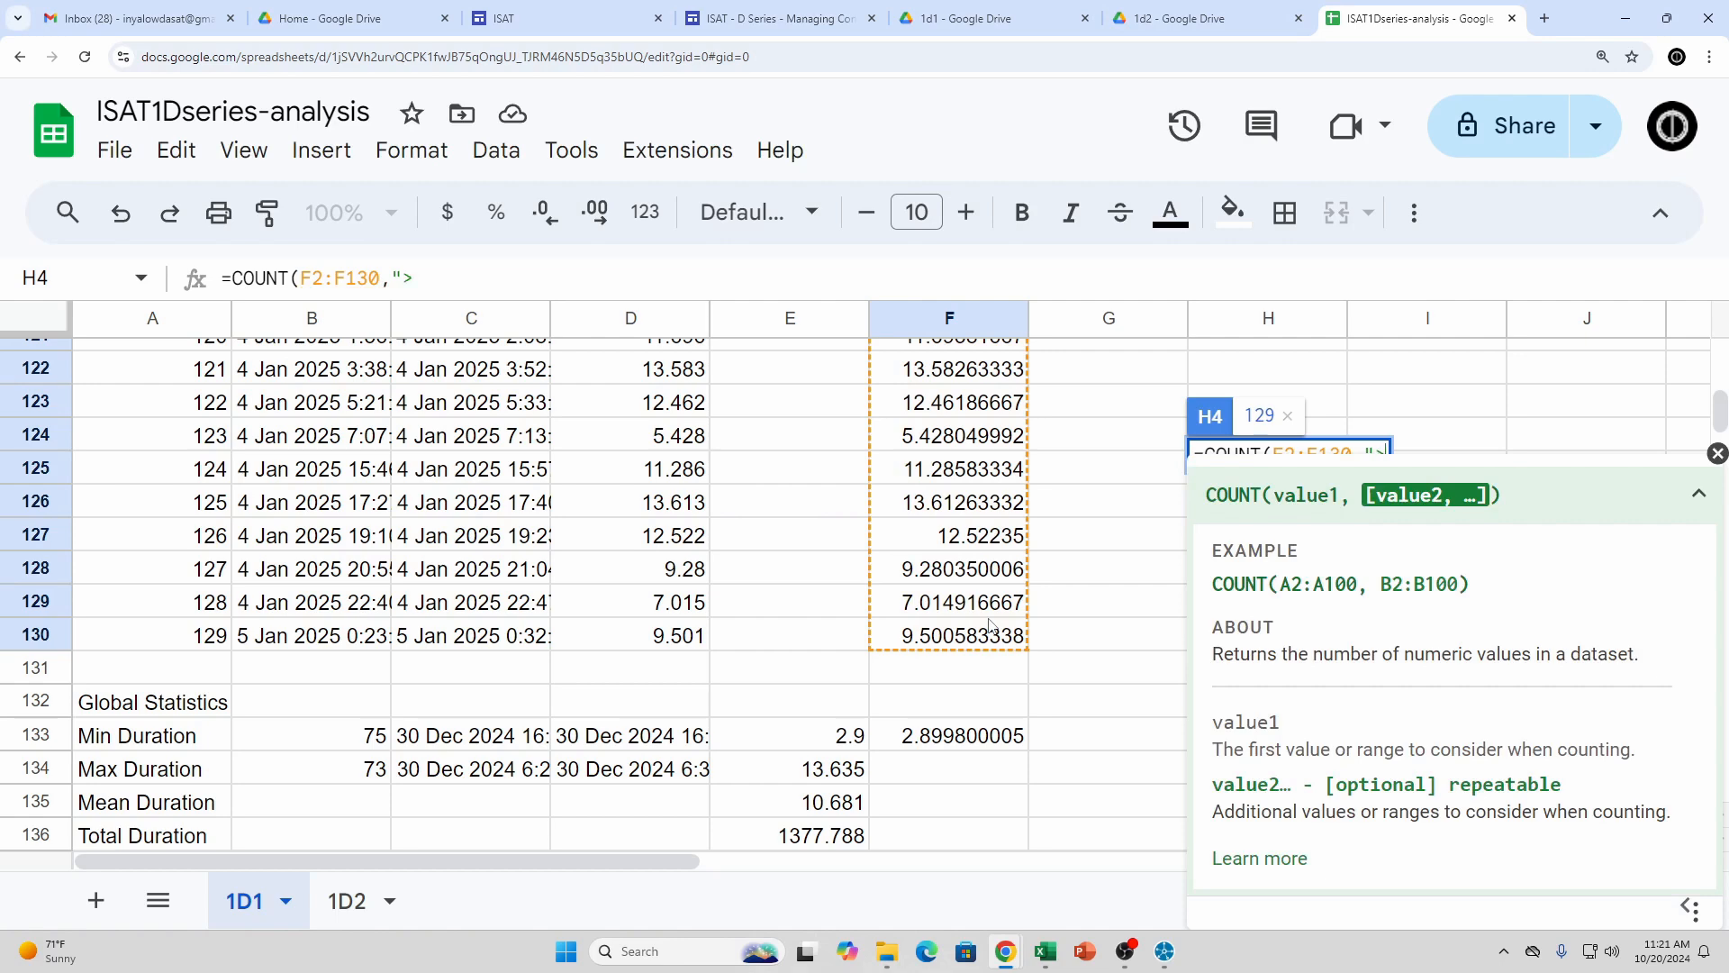
pyautogui.write('=40")')
pyautogui.press('Return')
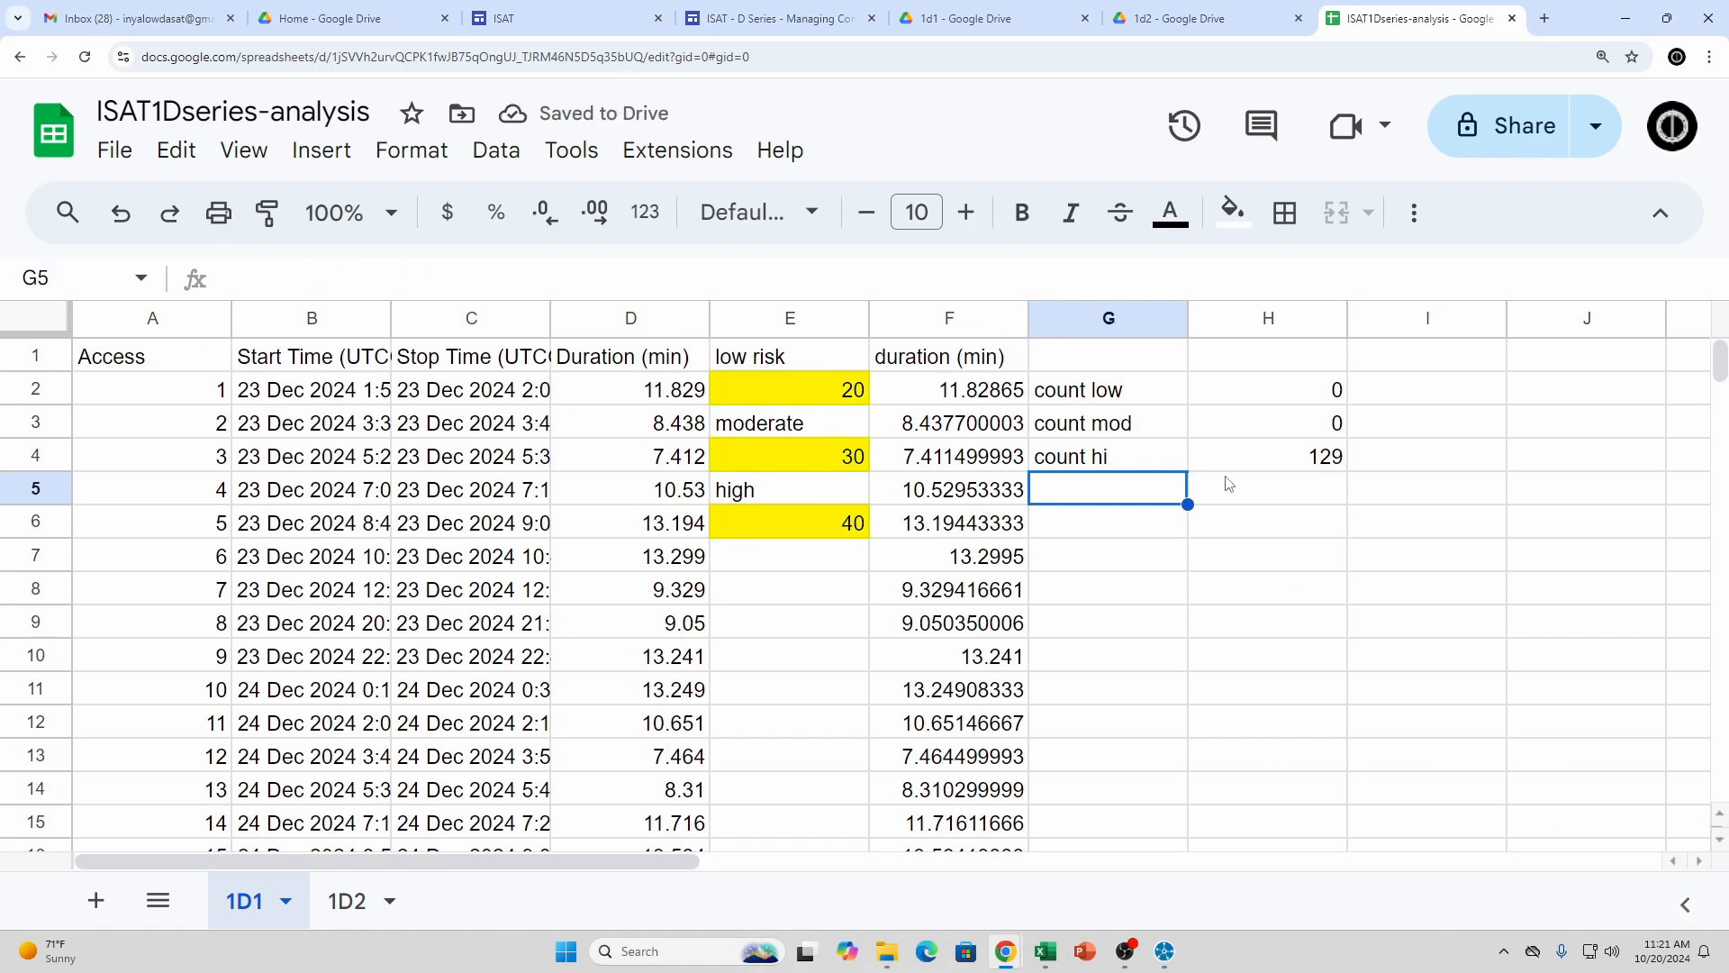
# Correct the function in H4 from COUNT to COUNTIF, keeping the range F2:F130 and the criterion ">=40"
pyautogui.click(1142, 460)
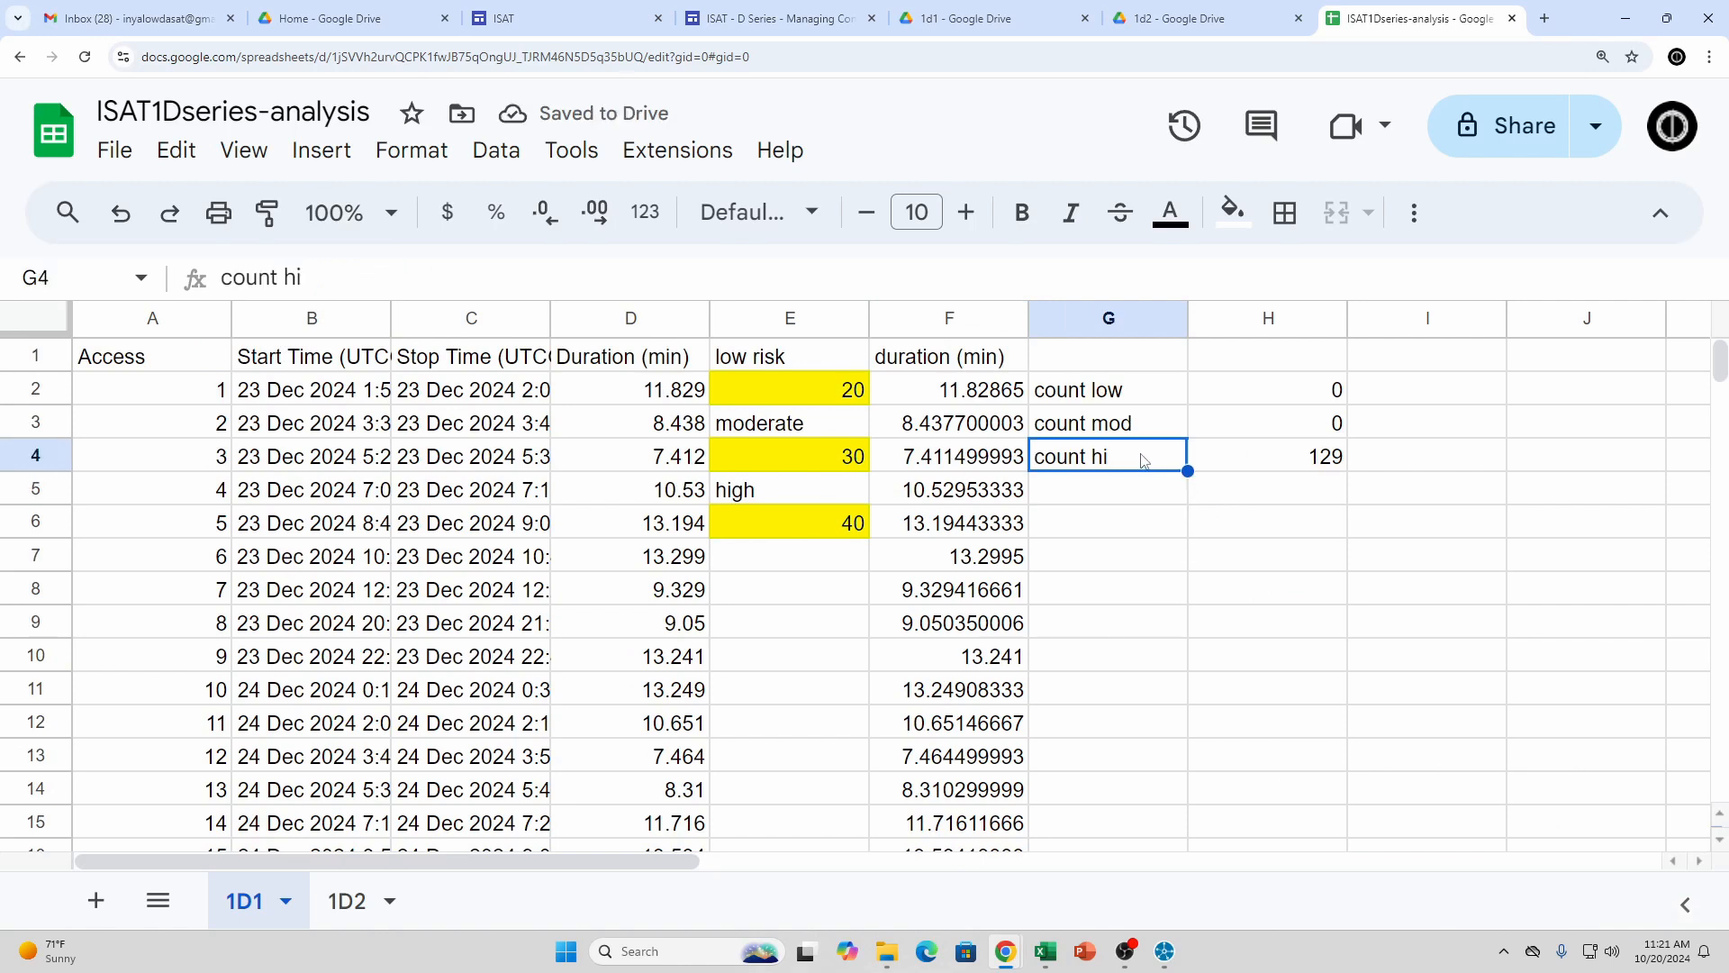
pyautogui.click(1310, 467)
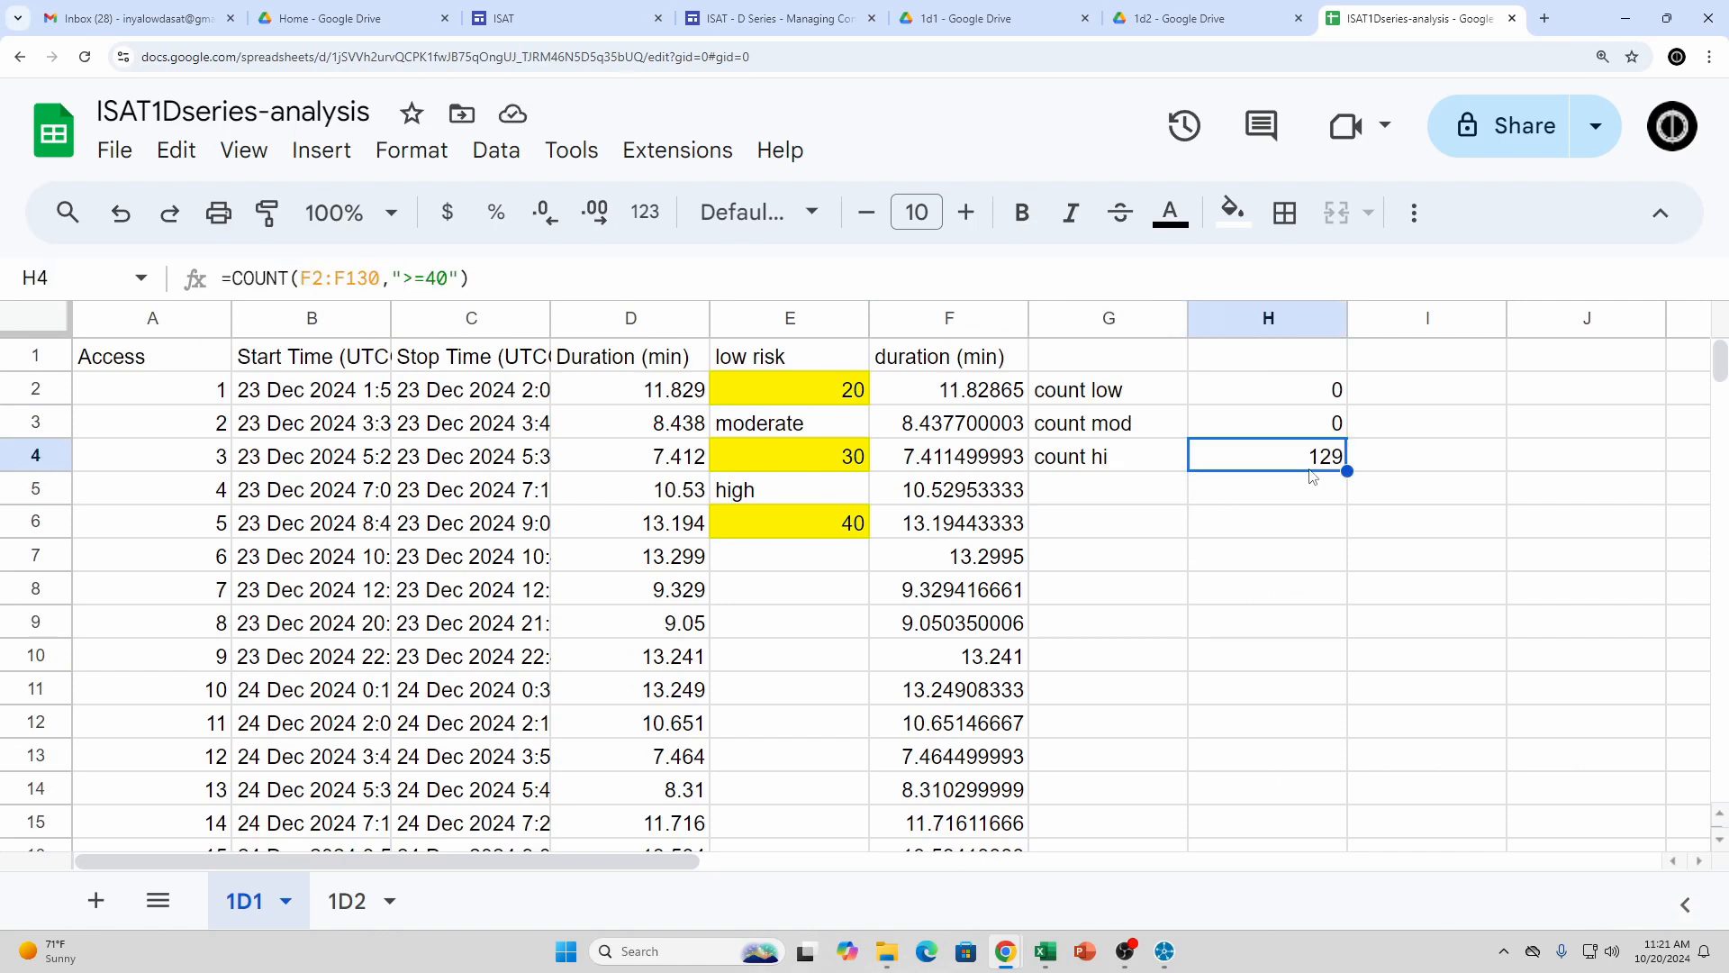
pyautogui.click(282, 278)
pyautogui.write('IF')
pyautogui.press('Tab')
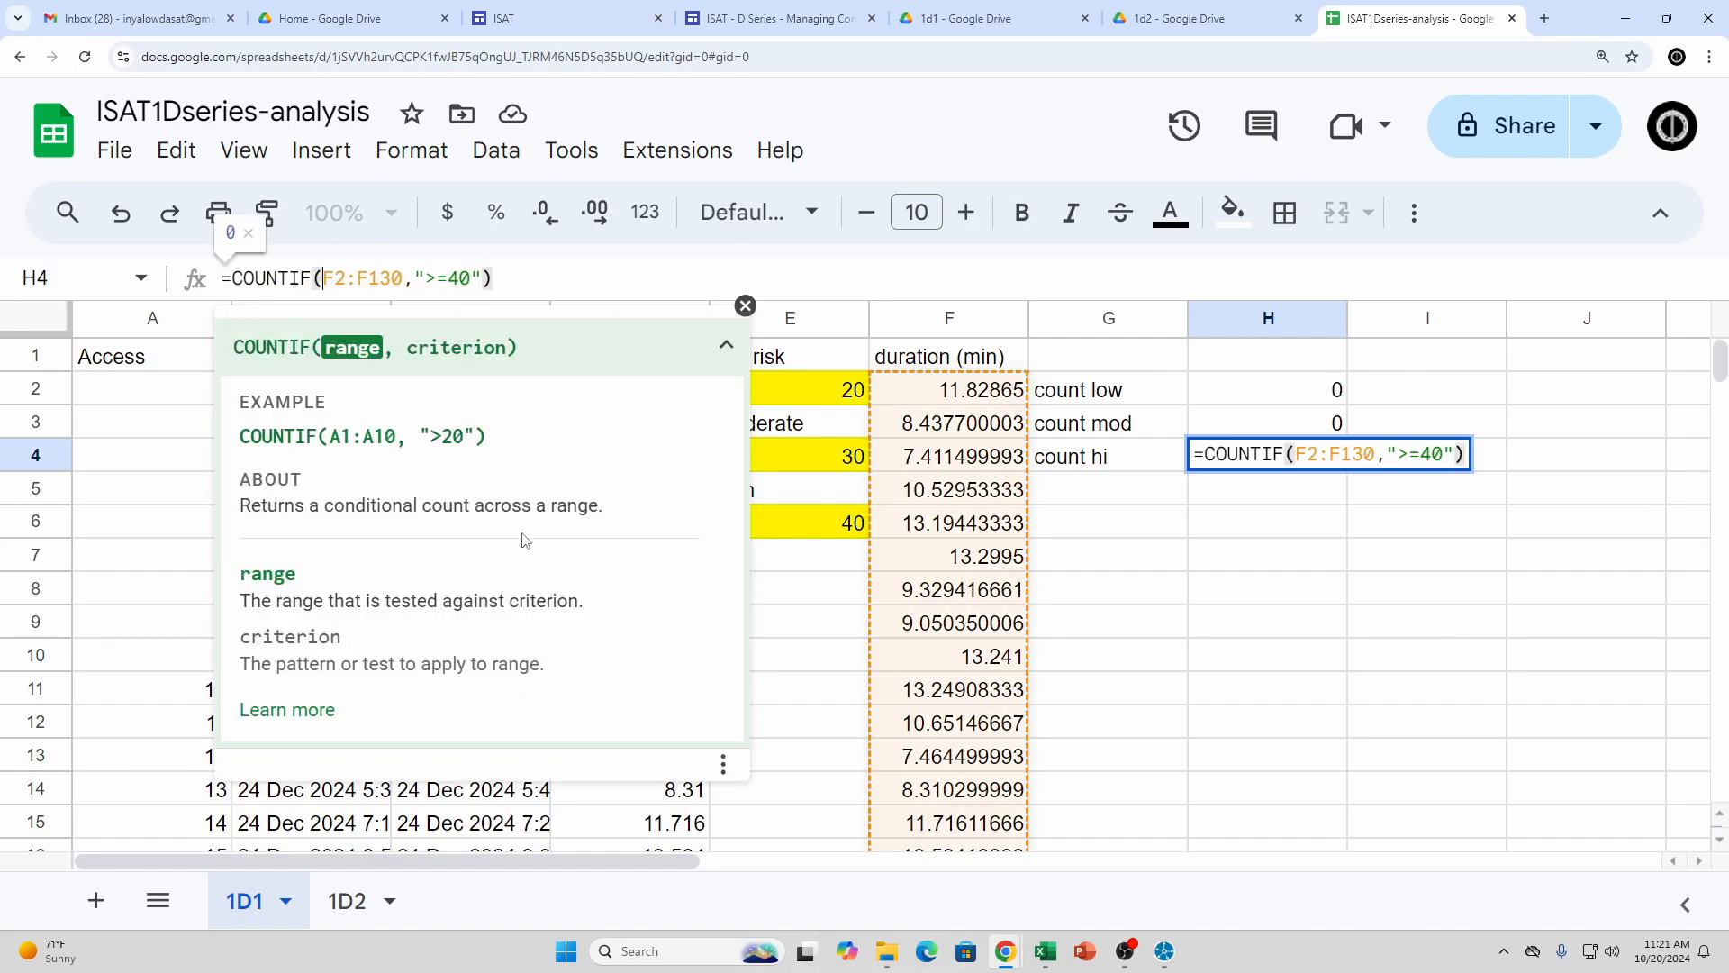
pyautogui.click(606, 280)
pyautogui.press('Return')
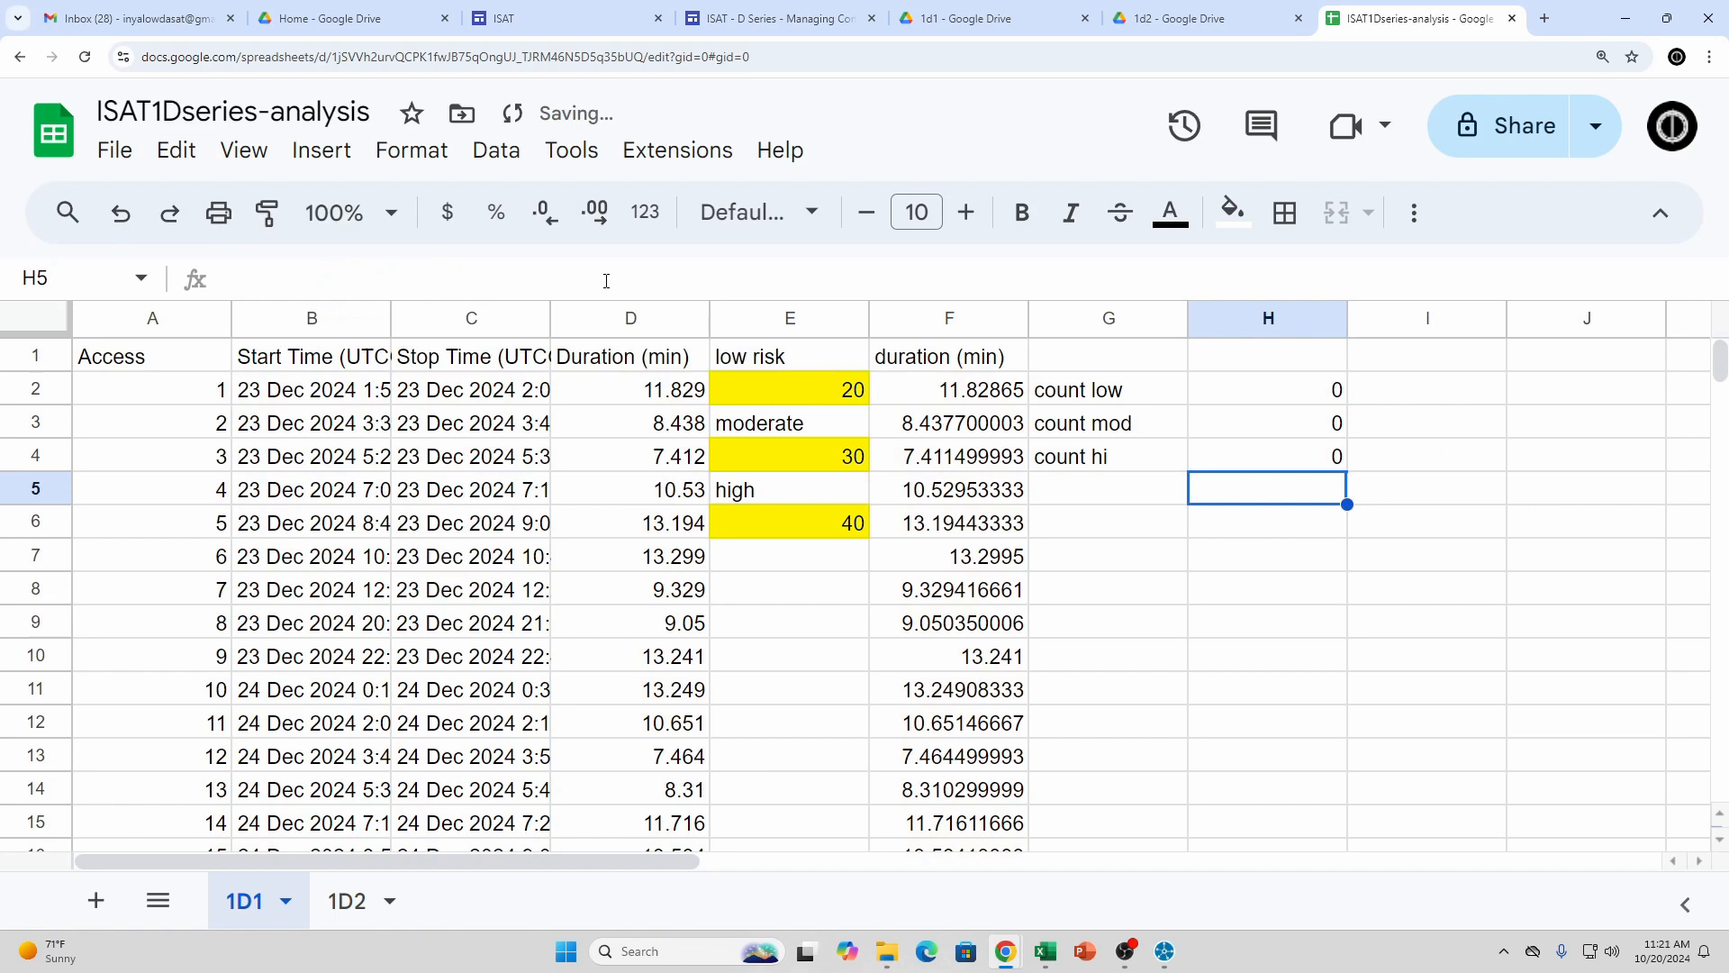
# Test the three risk counts by entering 42 as the duration in F2, and undo that entry
pyautogui.click(949, 394)
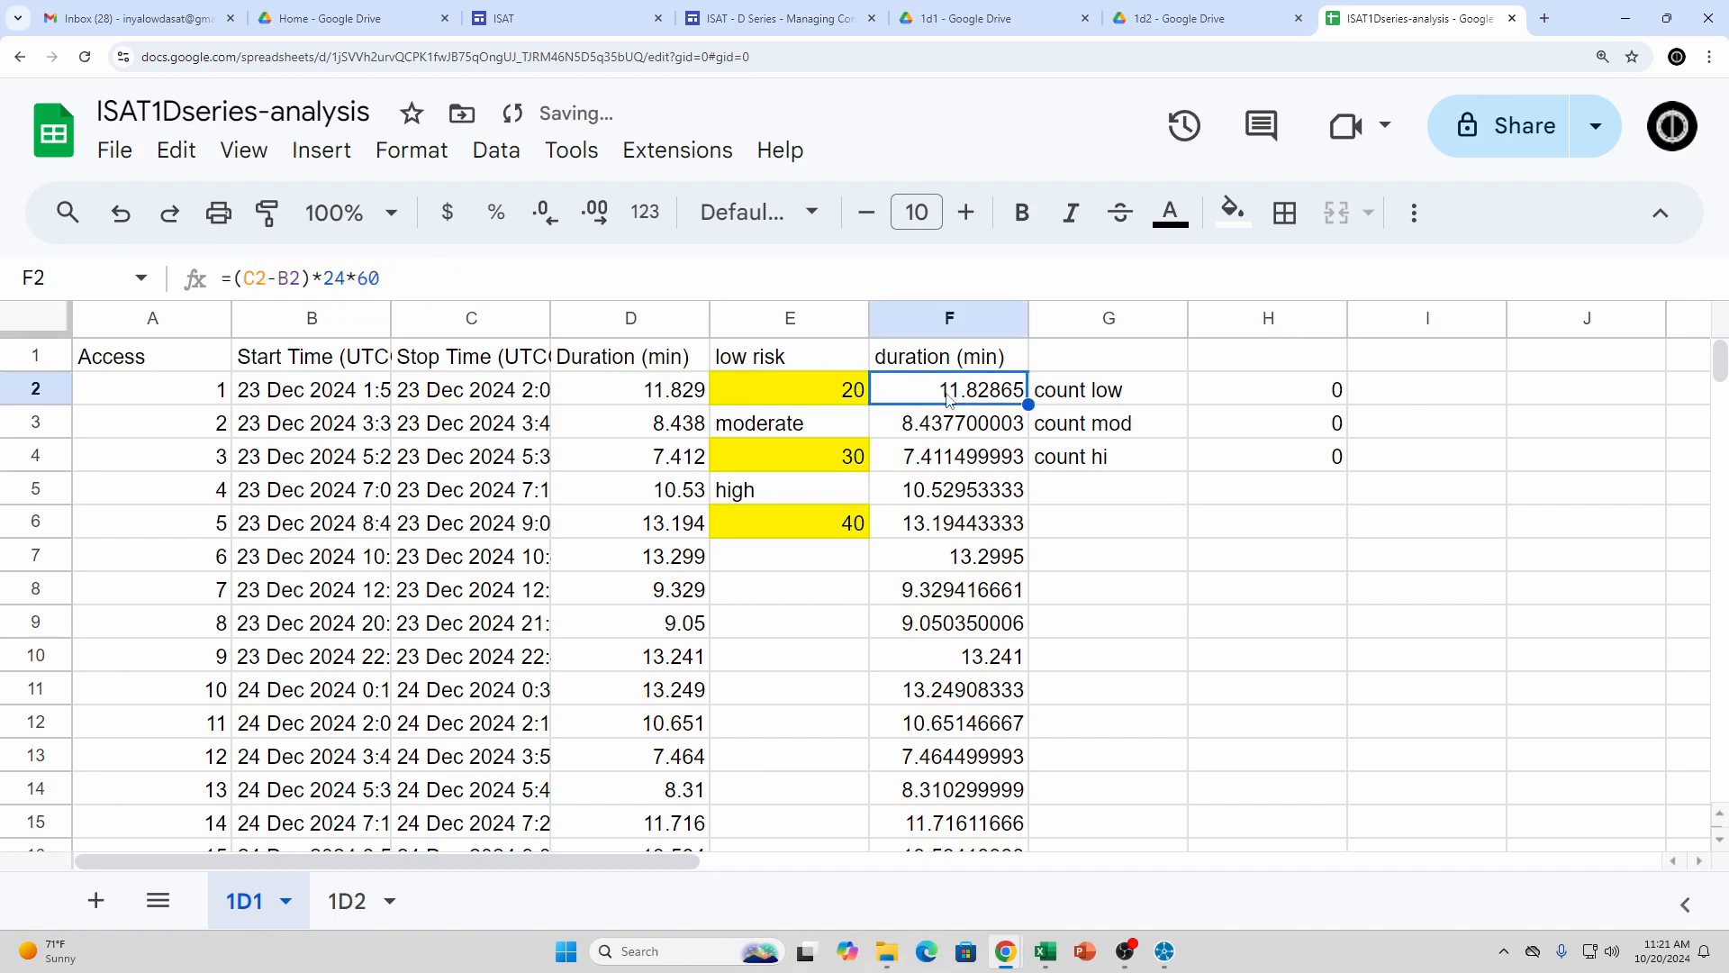
pyautogui.write('42')
pyautogui.press('Return')
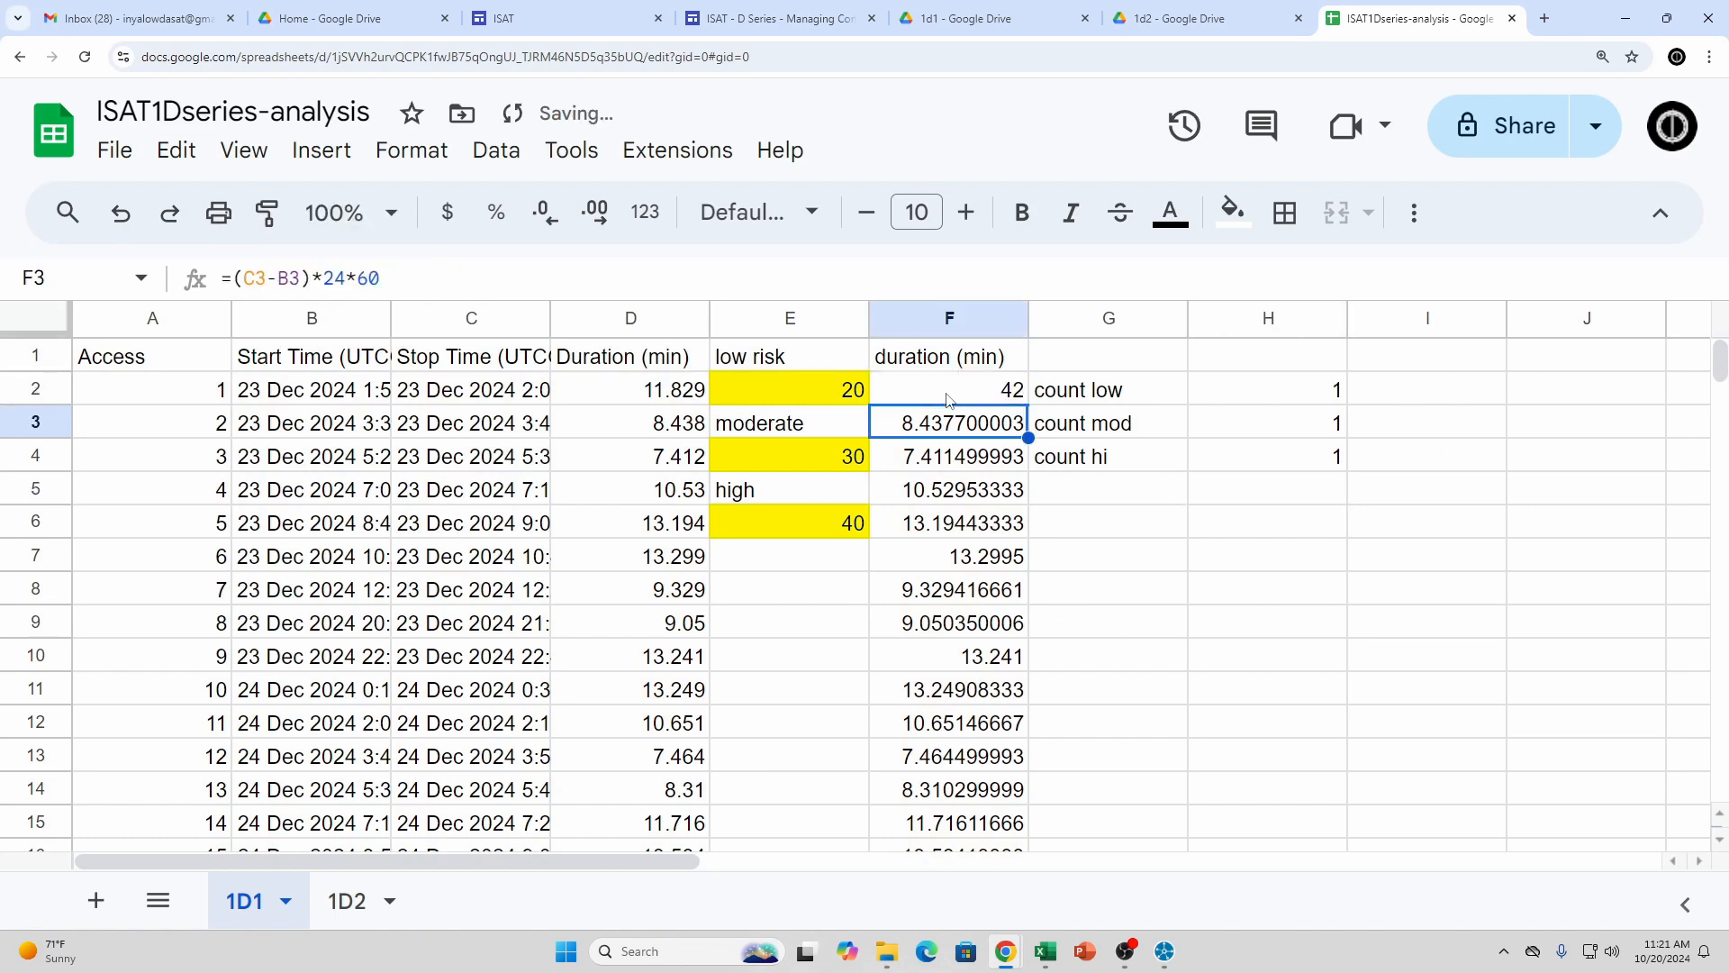
pyautogui.hotkey('ctrl', 'z')
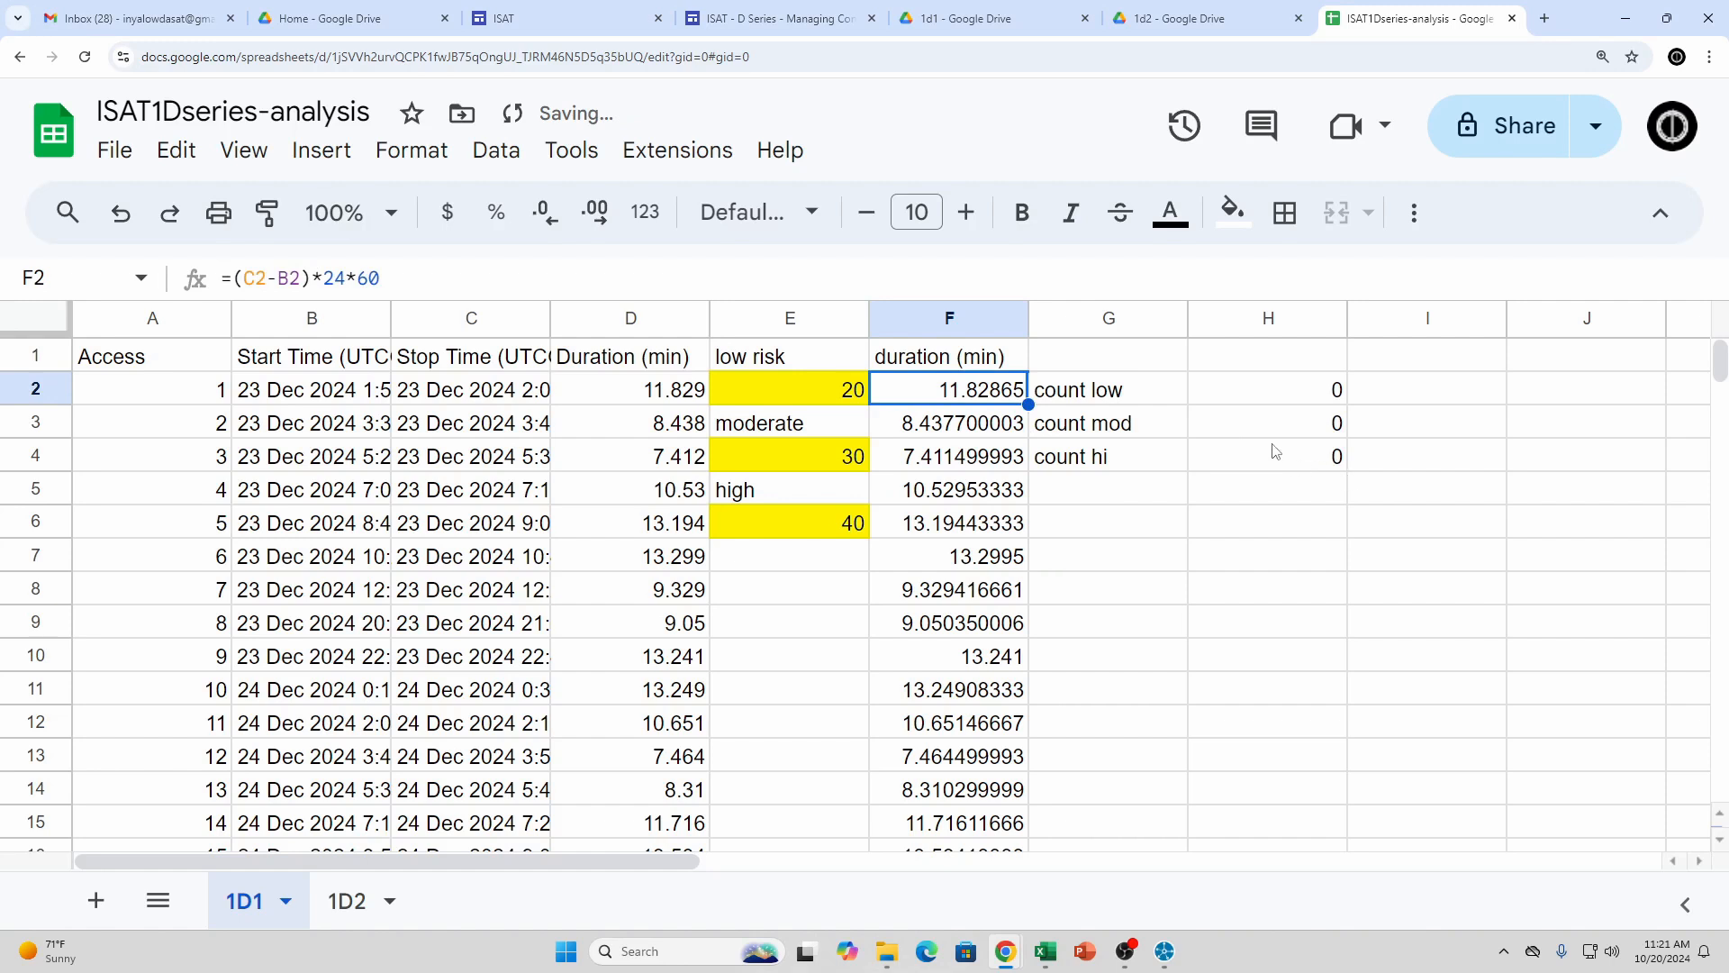
# Review the COUNTIF formula in H2 together with the low and moderate risk values in E2 and E4
pyautogui.click(1265, 386)
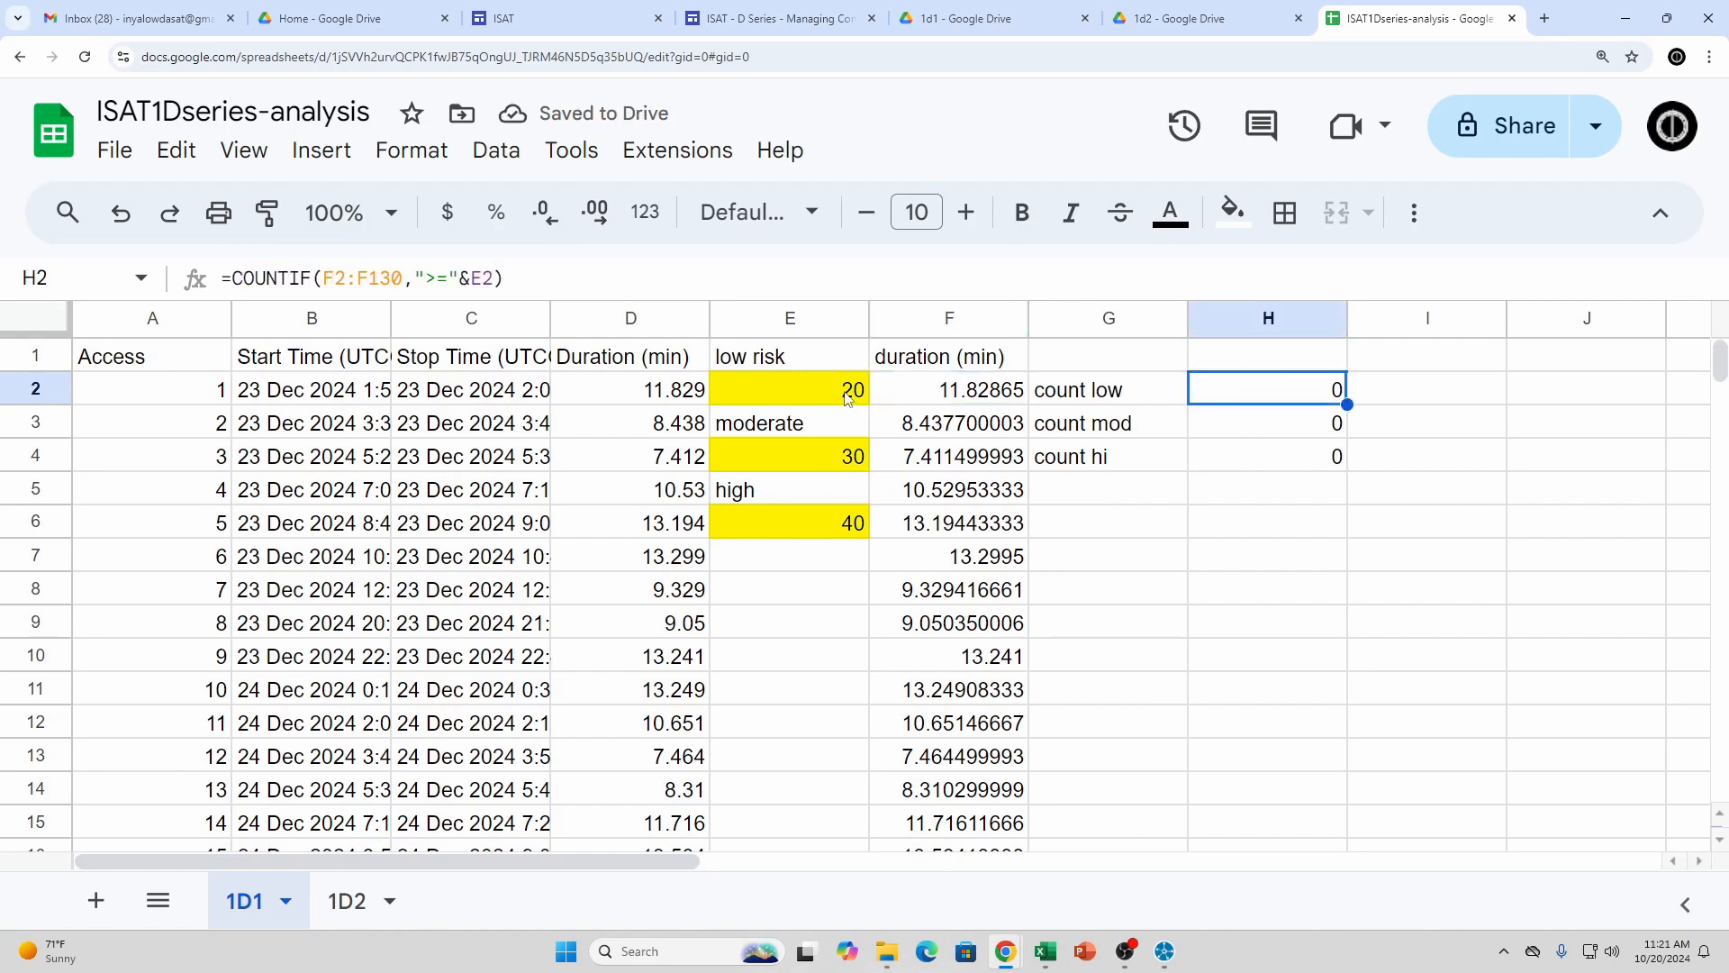
pyautogui.click(839, 395)
pyautogui.click(830, 463)
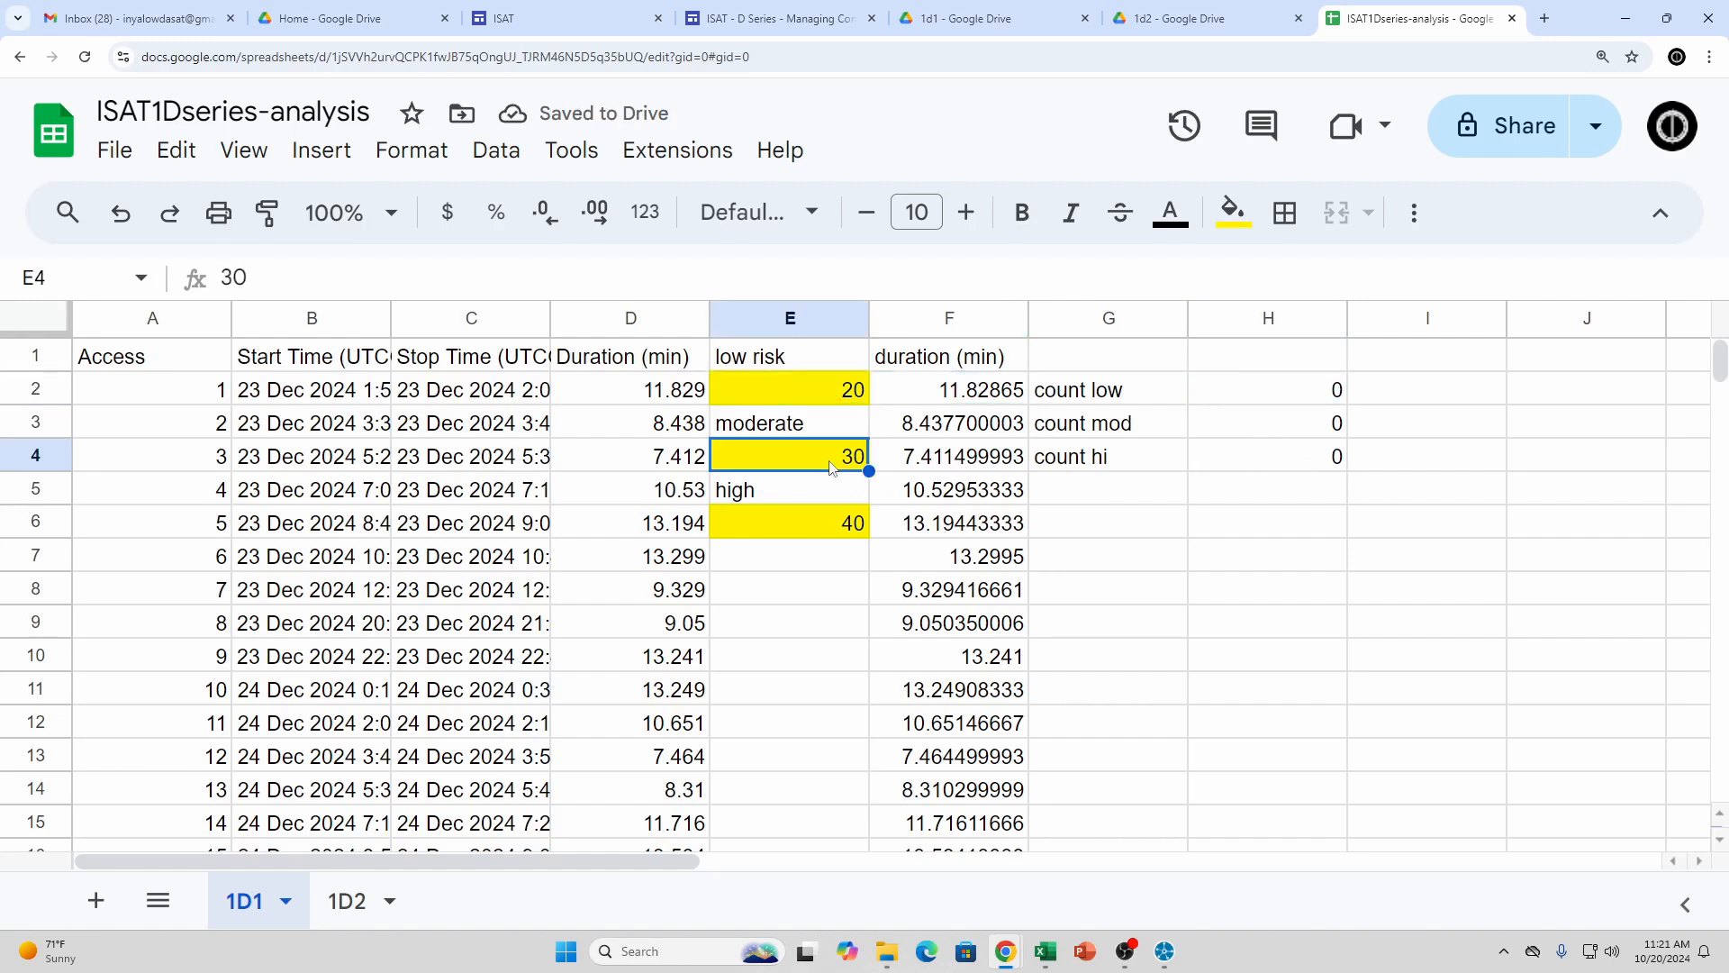
# Set the low risk value in E2 to 5 and check the low count formula in H2
pyautogui.click(822, 530)
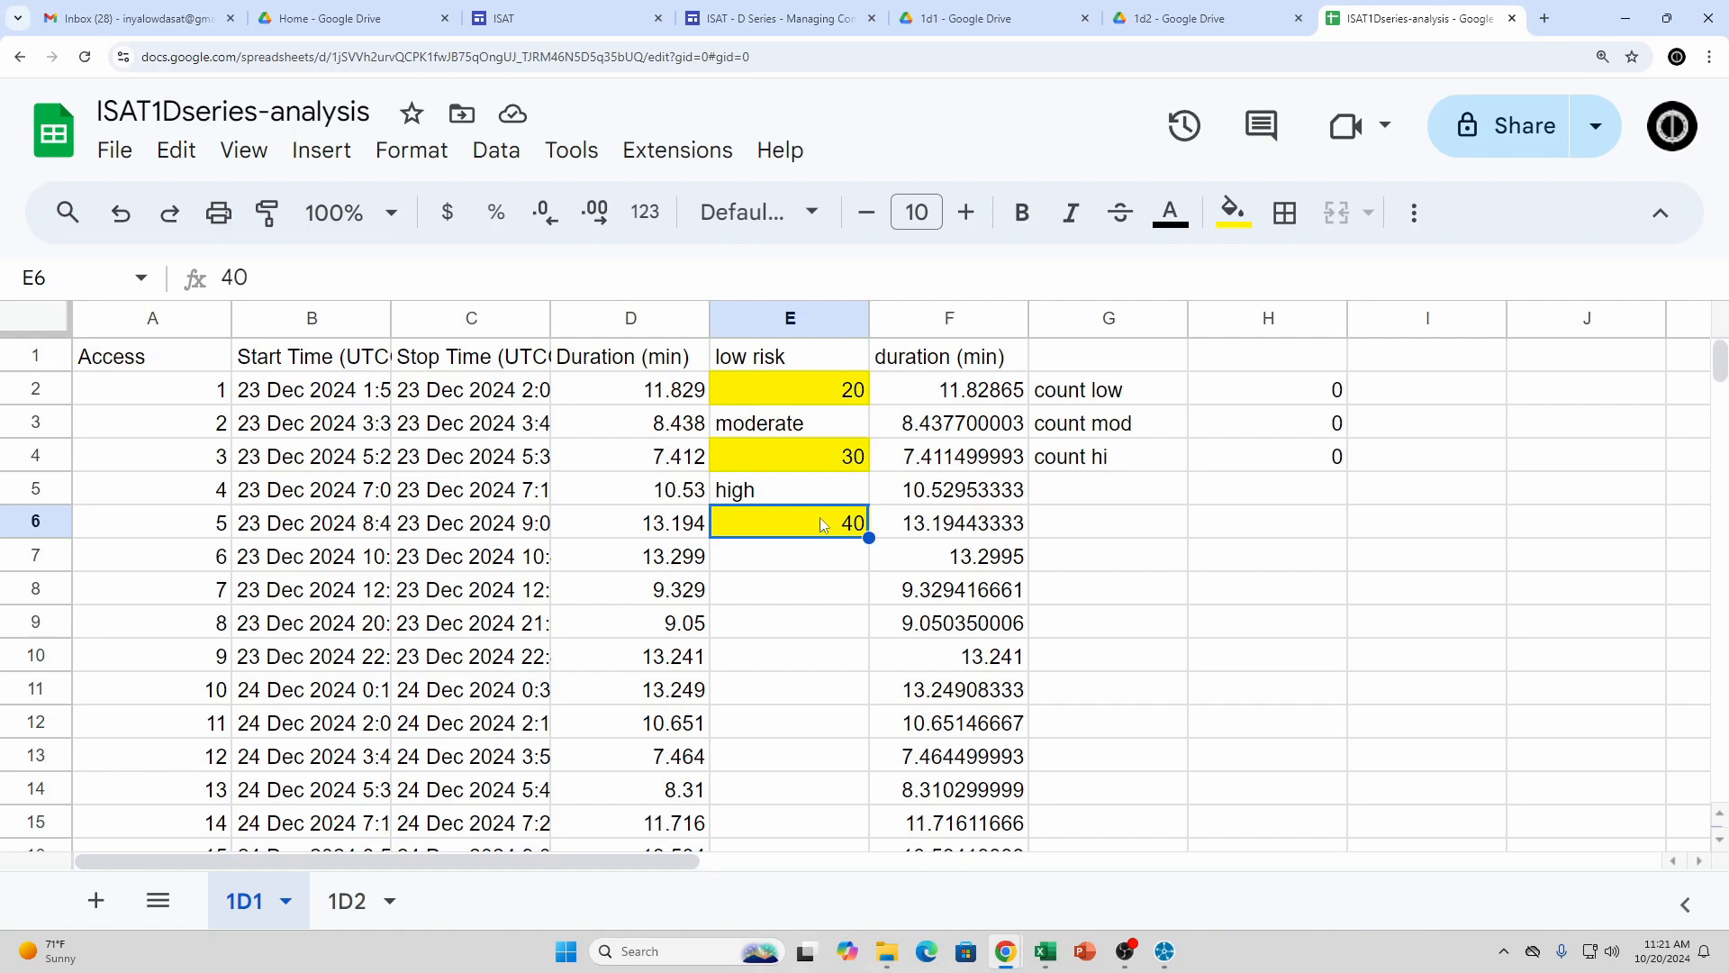
pyautogui.click(812, 401)
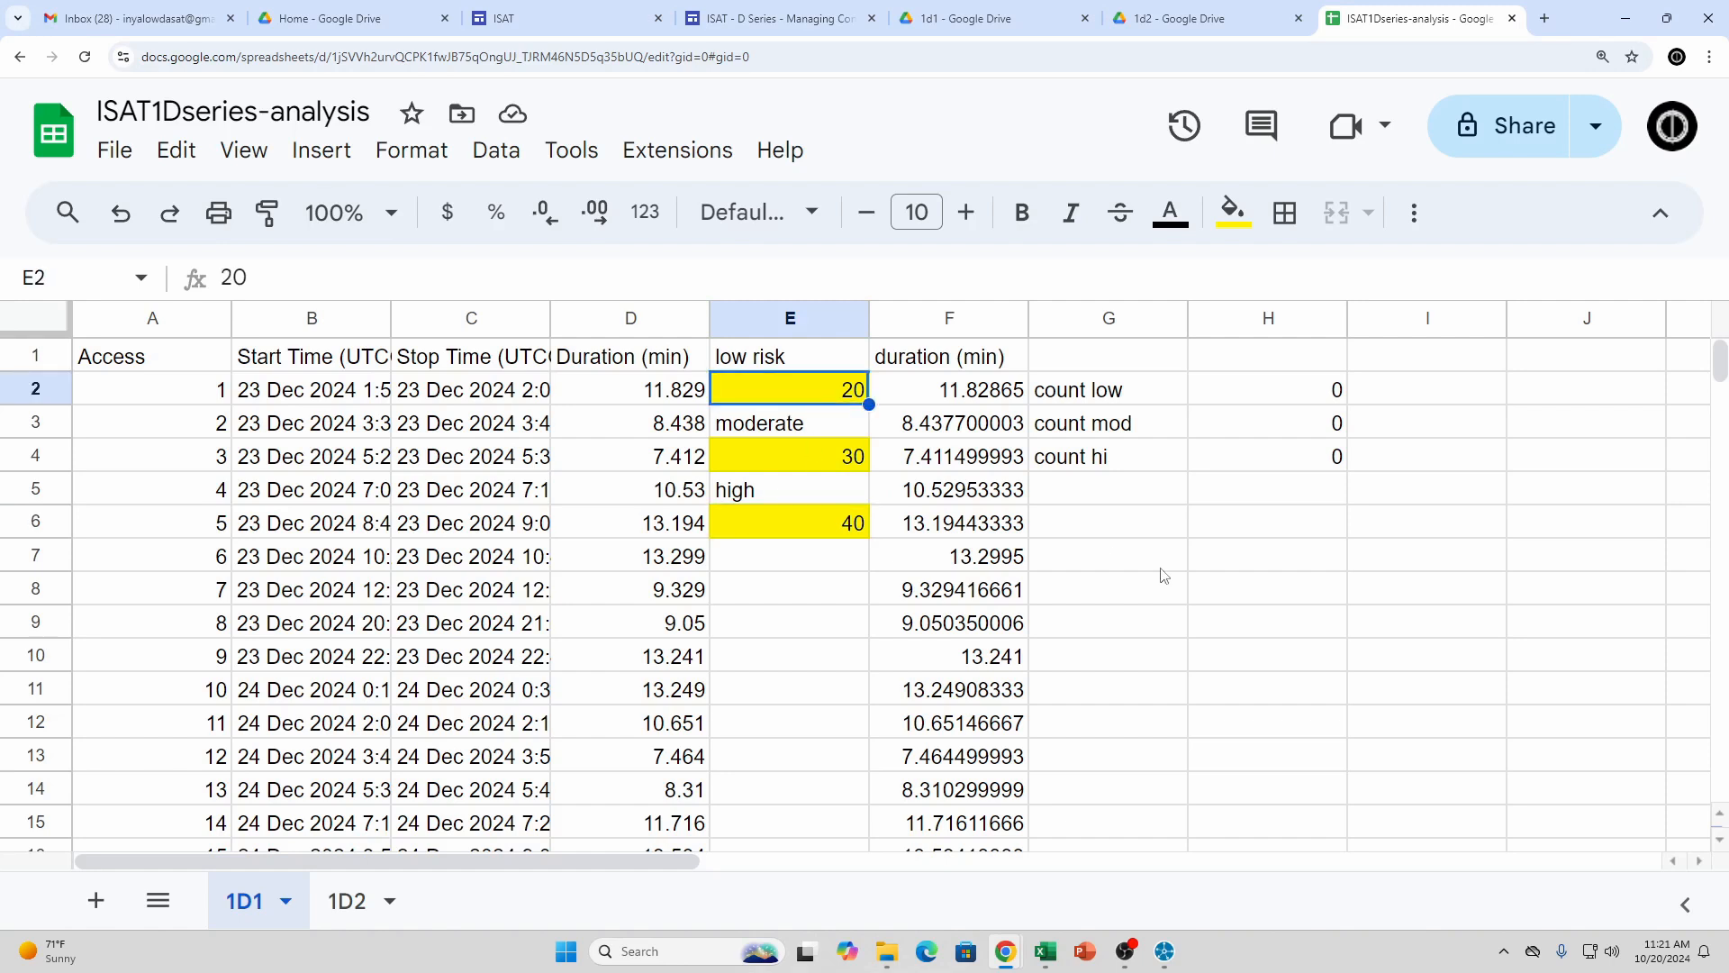
pyautogui.write('5')
pyautogui.press('Return')
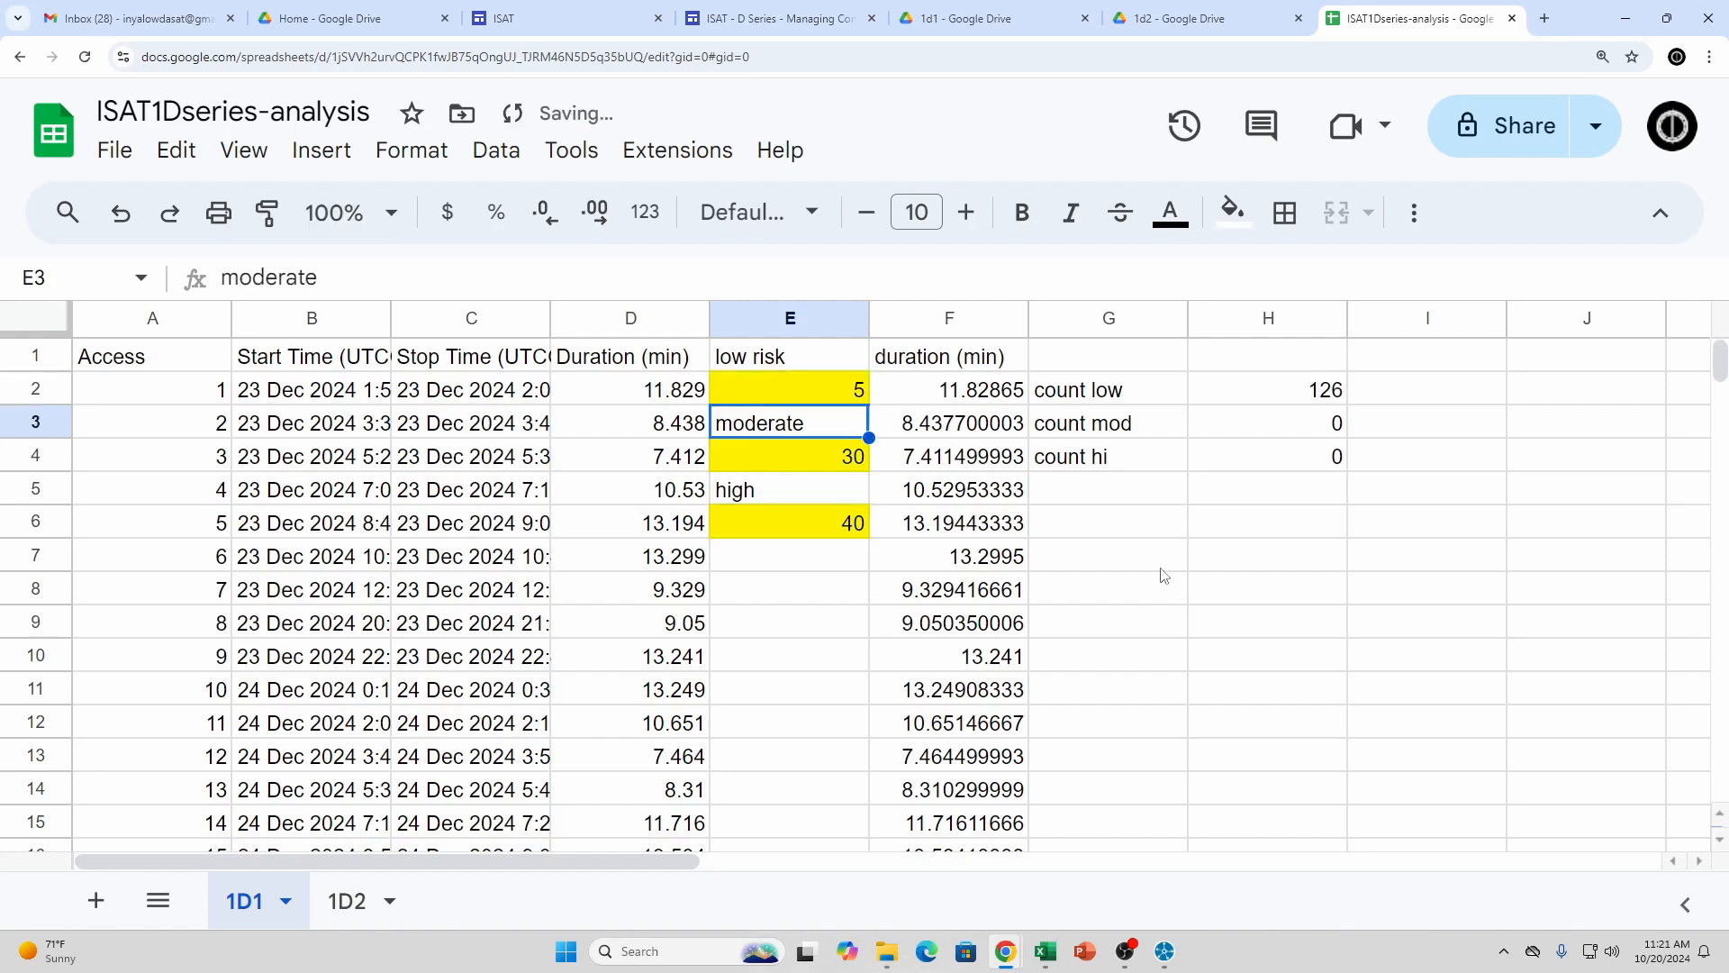
pyautogui.press('Right')
pyautogui.press('Right')
pyautogui.press('Right')
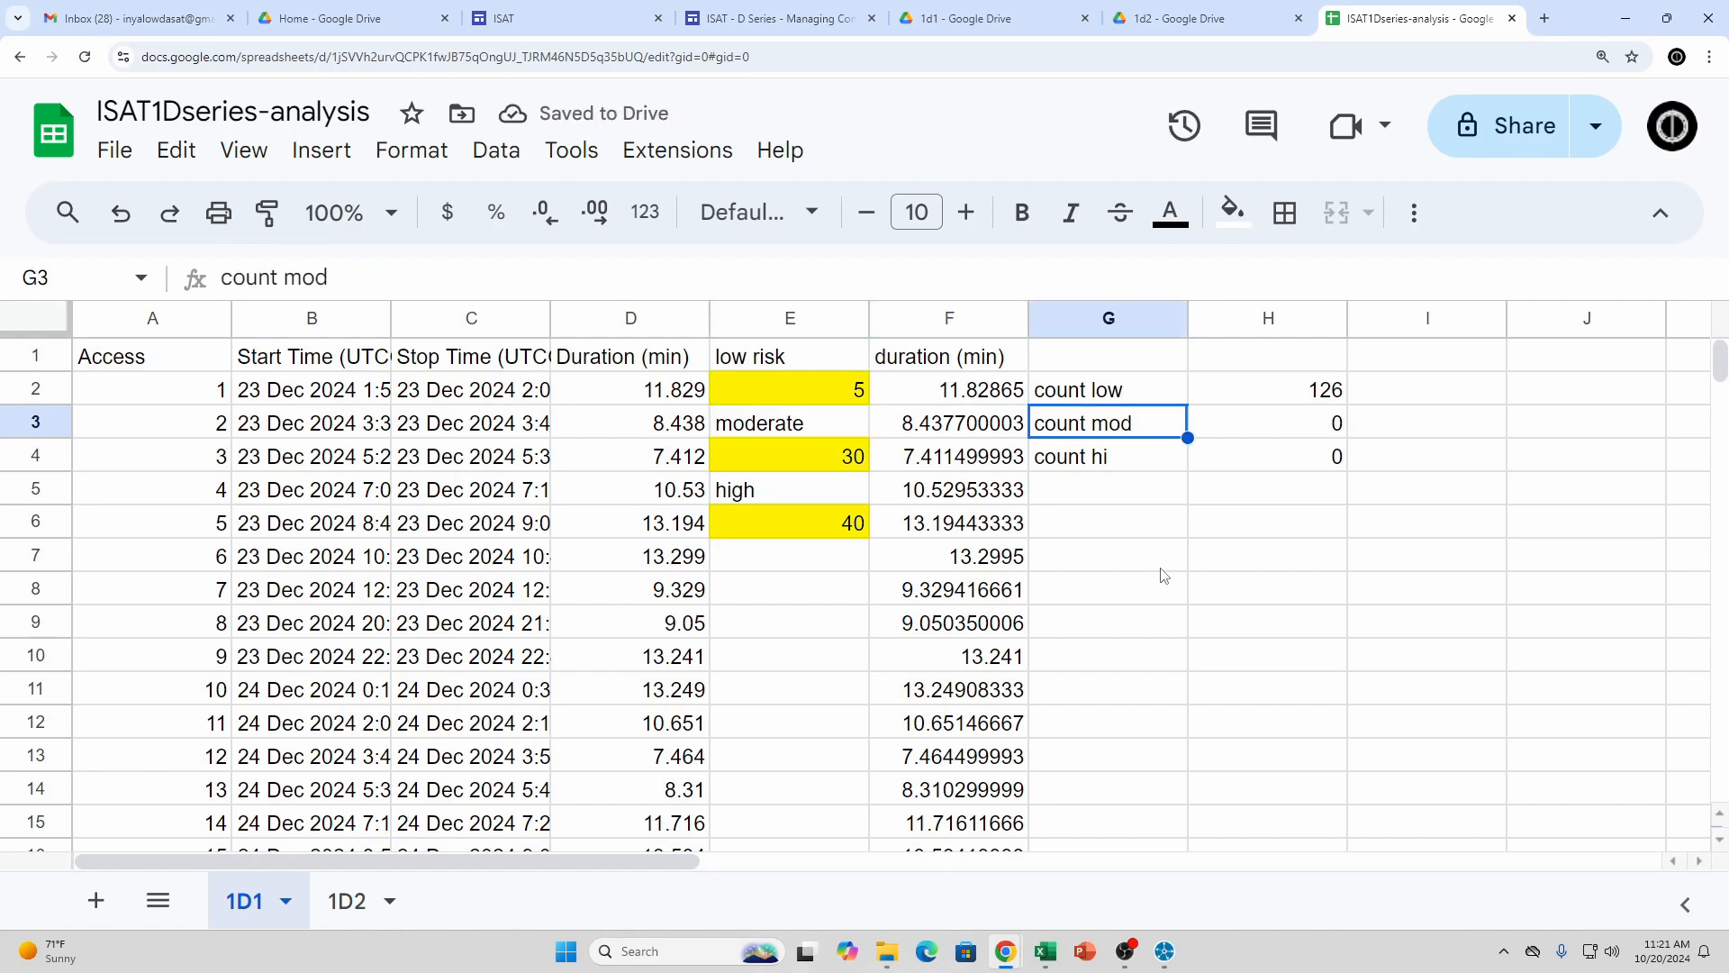
pyautogui.press('Up')
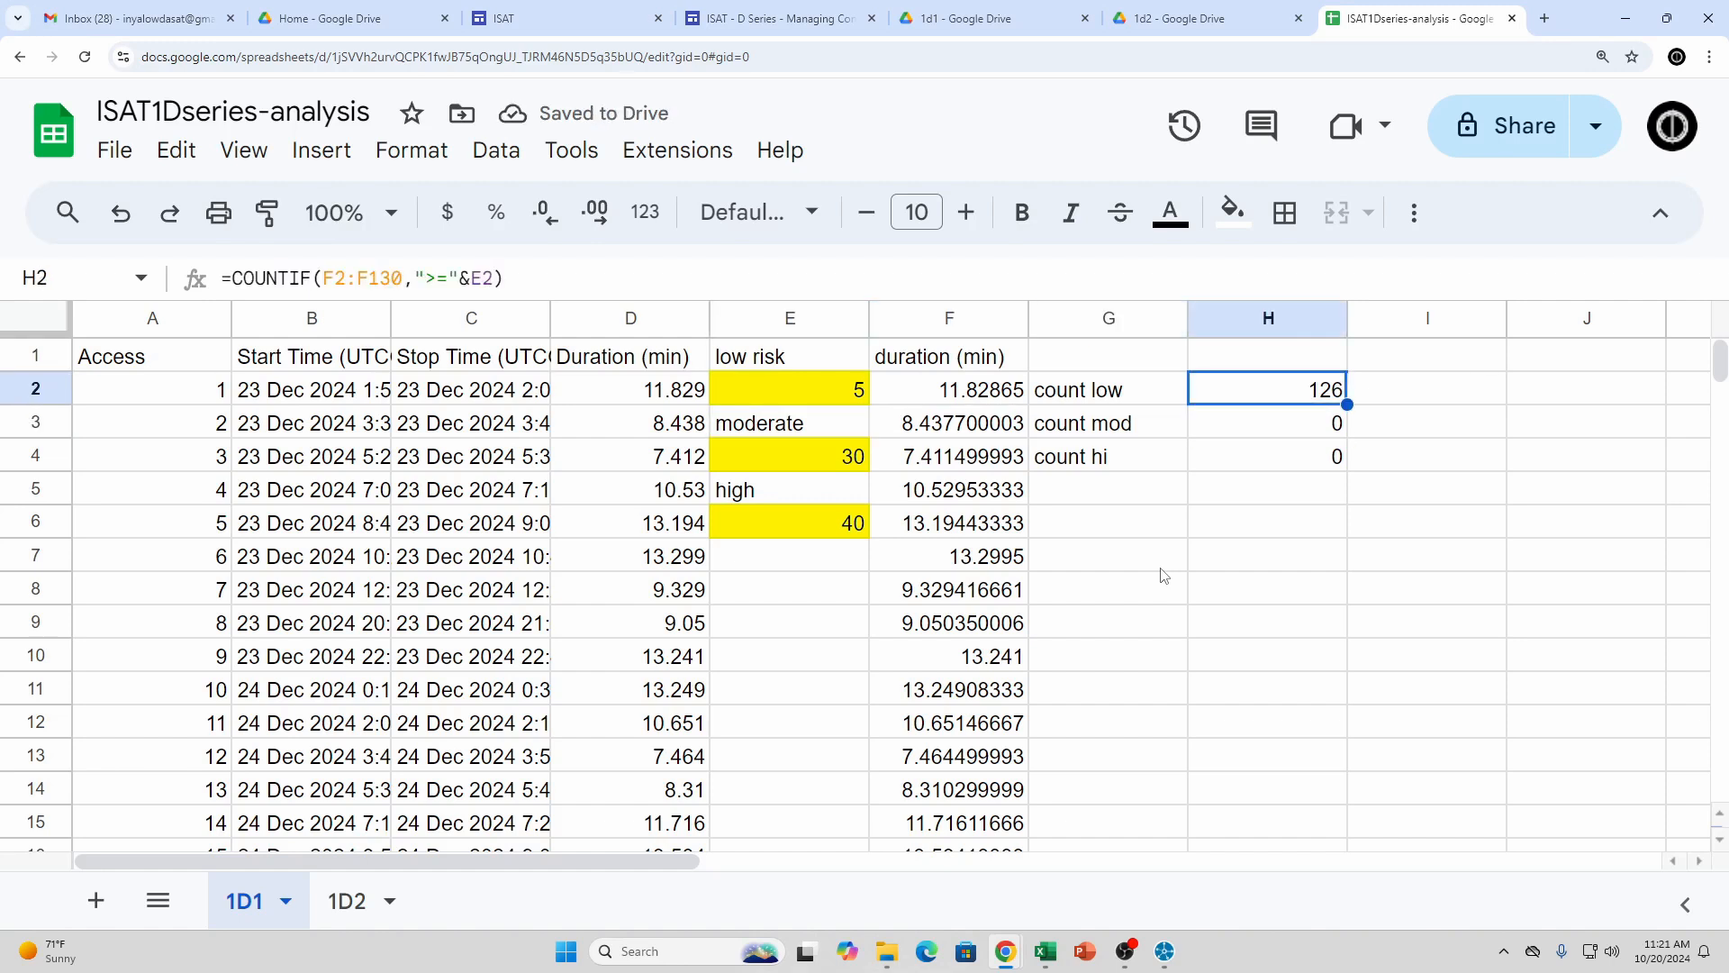
# Set the moderate risk value in E4 to 10 after checking the high count formula in H4
pyautogui.press('Down')
pyautogui.press('Down')
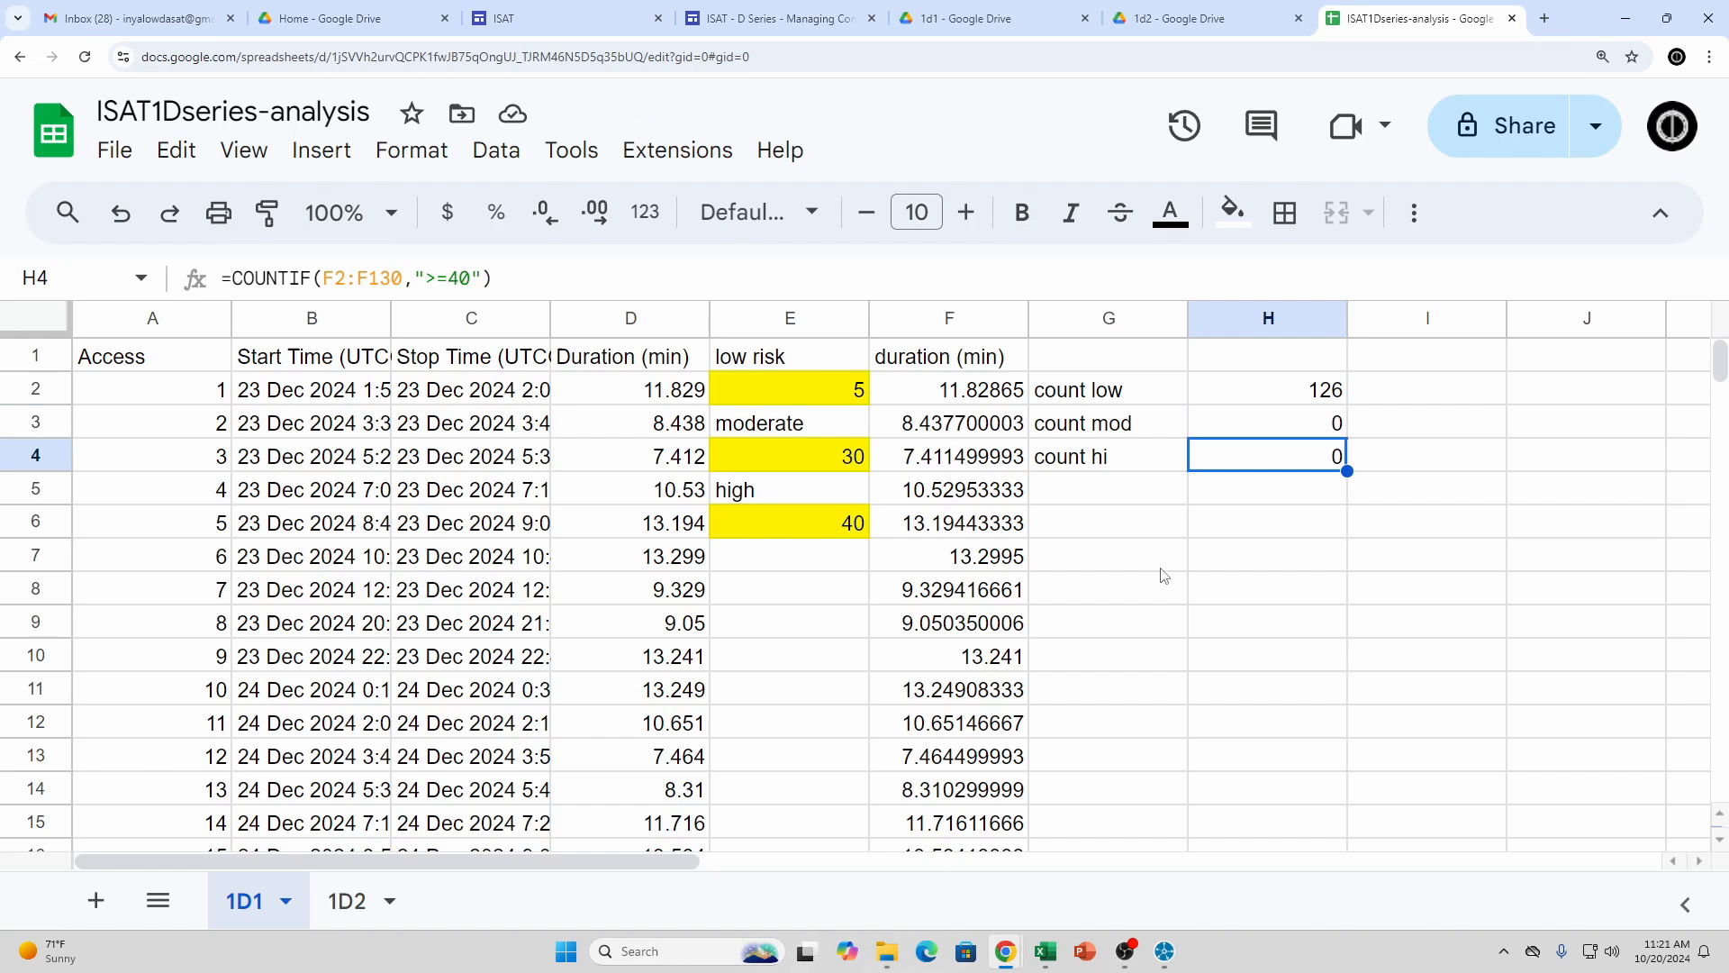
pyautogui.press('Left')
pyautogui.press('Left')
pyautogui.press('Left')
pyautogui.write('10')
pyautogui.press('Return')
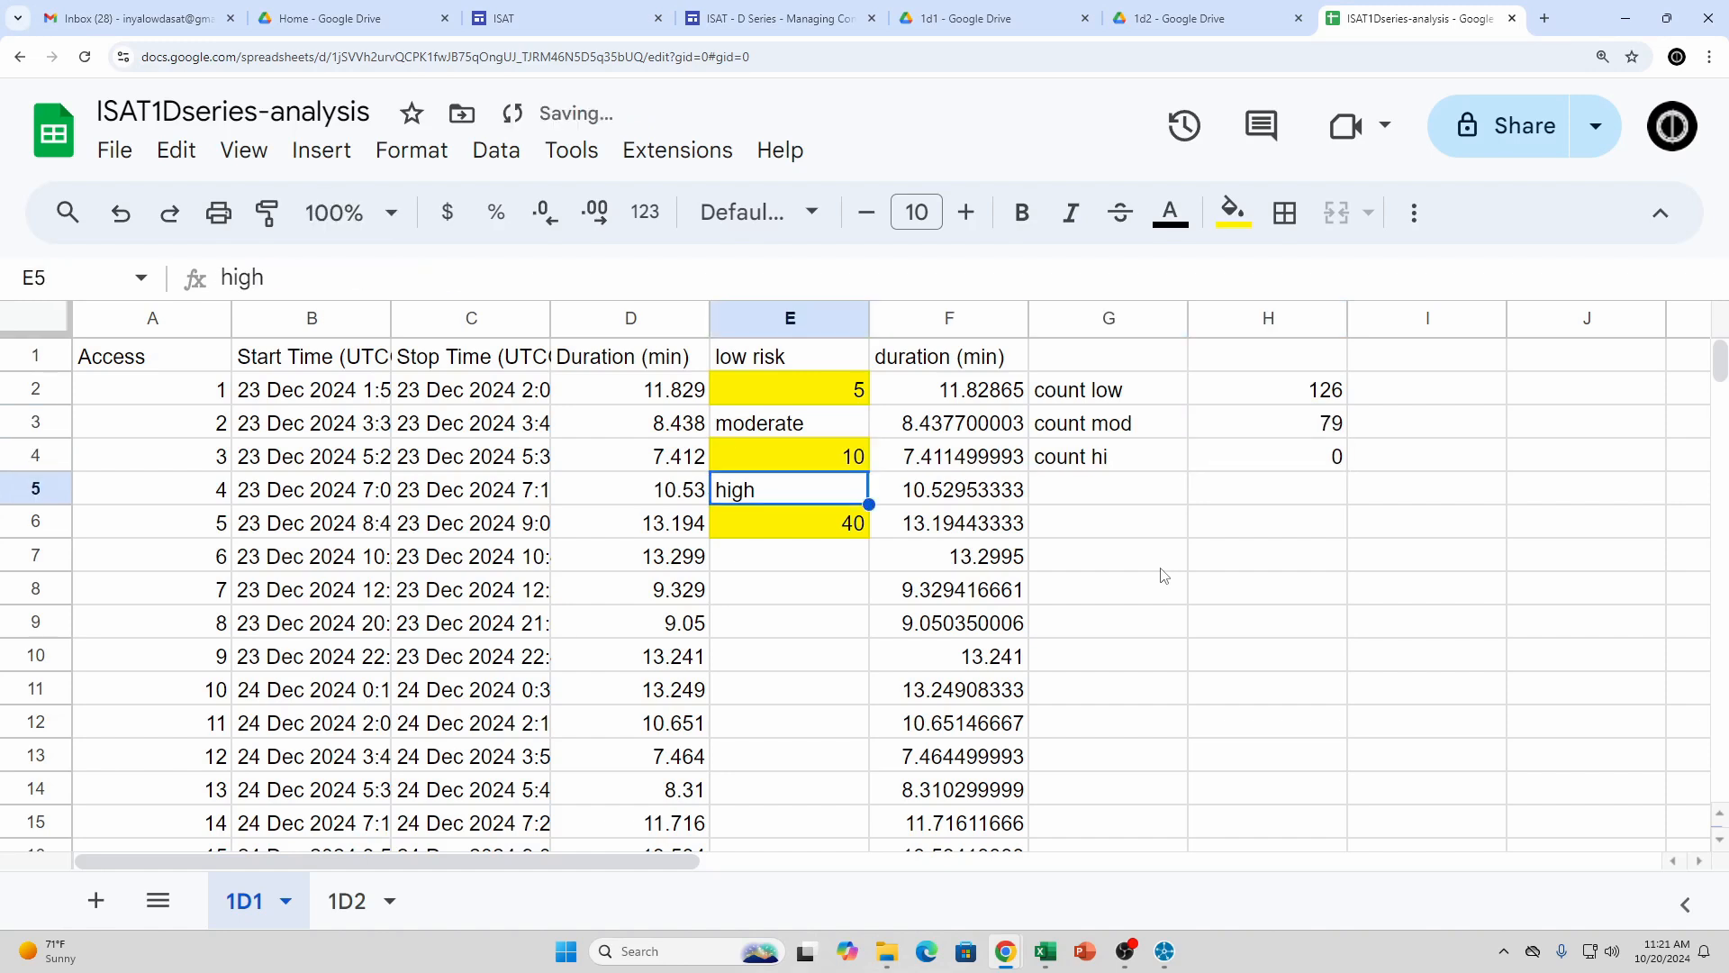
# Try 15 and 12 in turn as the high risk value in E6 and check the formula in H4
pyautogui.press('Down')
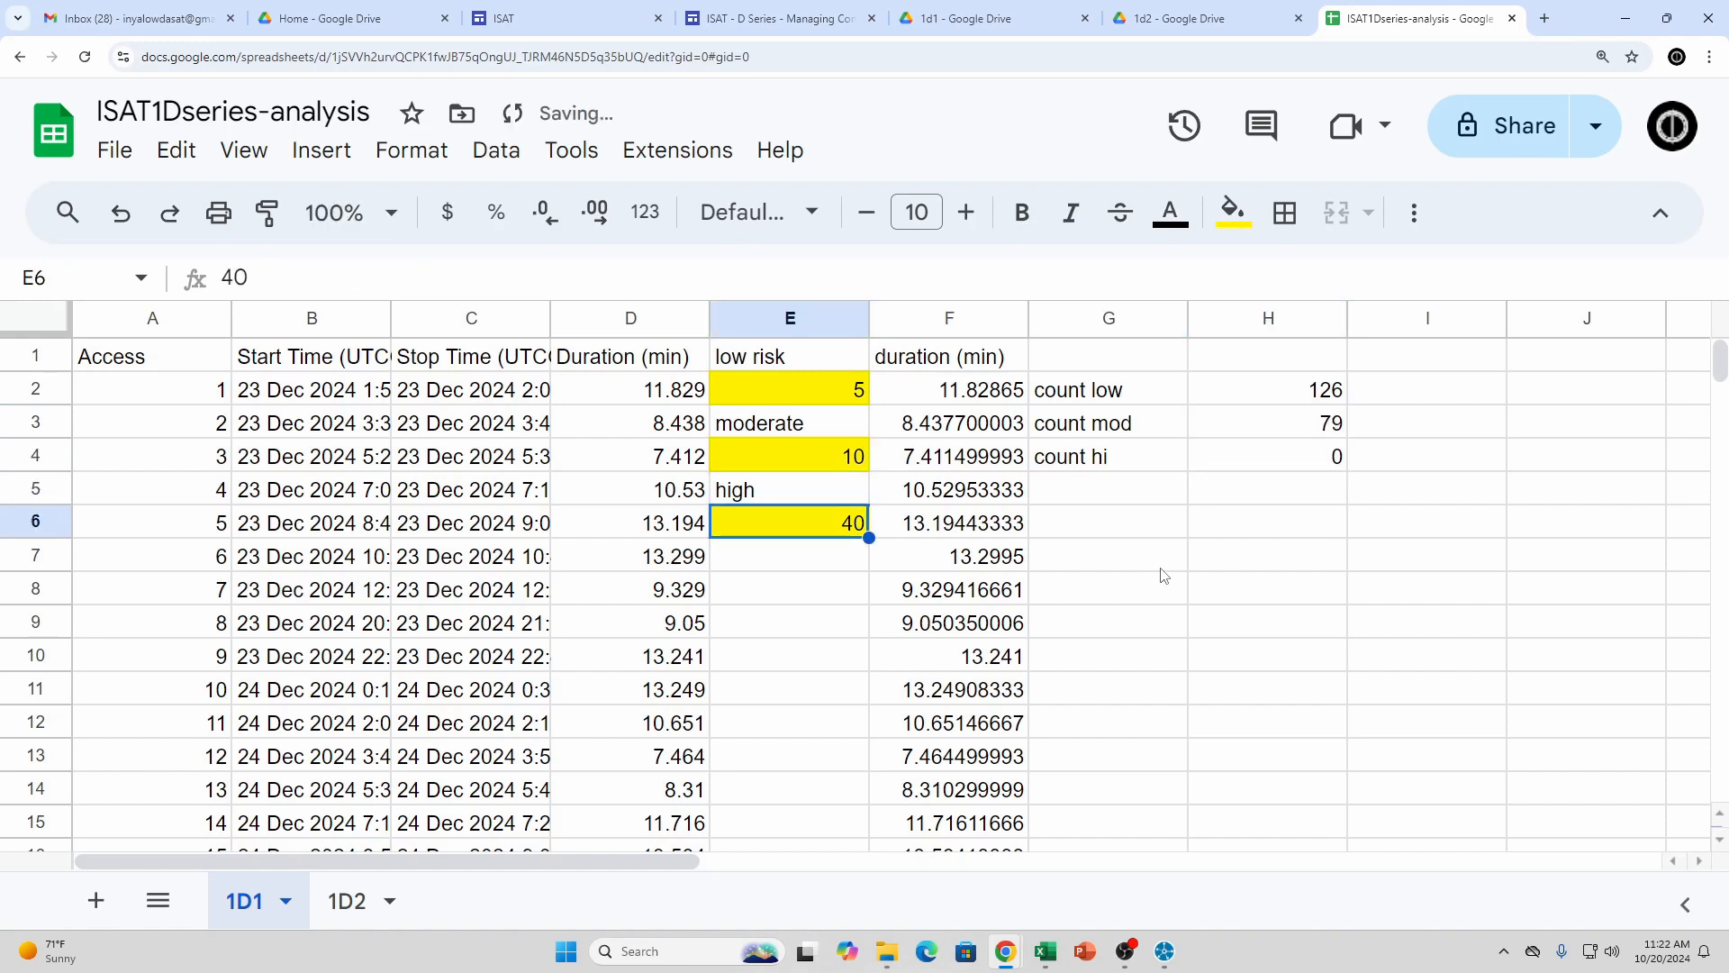
pyautogui.write('15')
pyautogui.press('Return')
pyautogui.press('Up')
pyautogui.write('12')
pyautogui.press('Return')
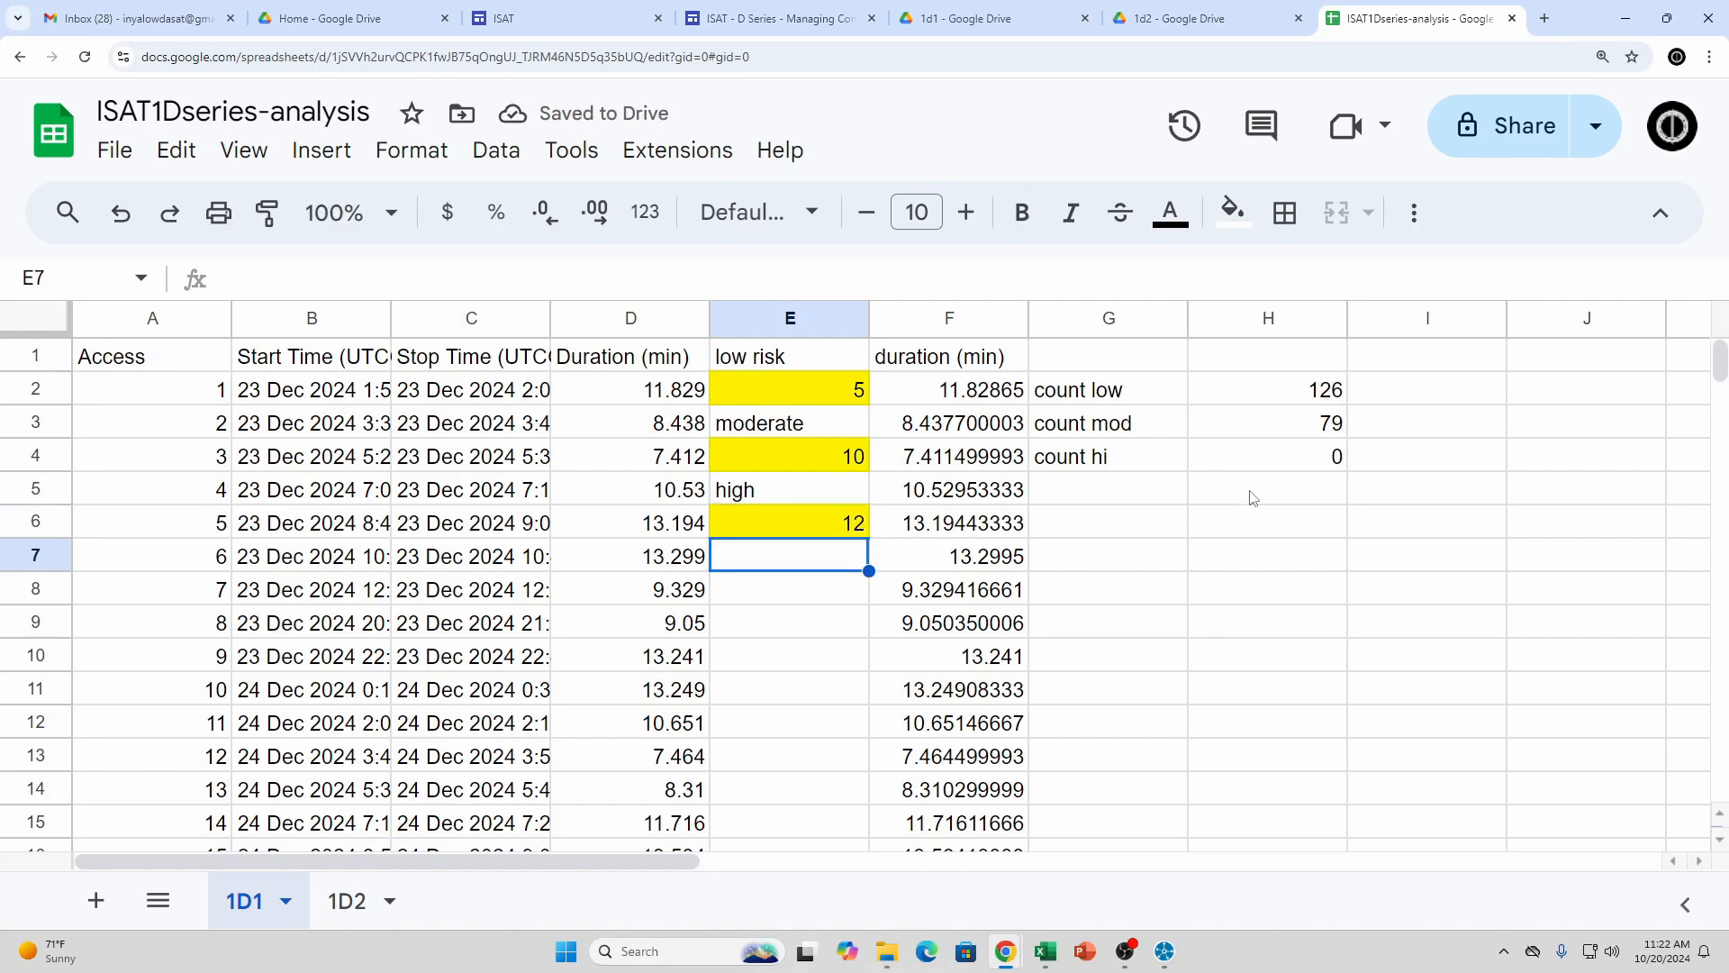
pyautogui.click(1306, 457)
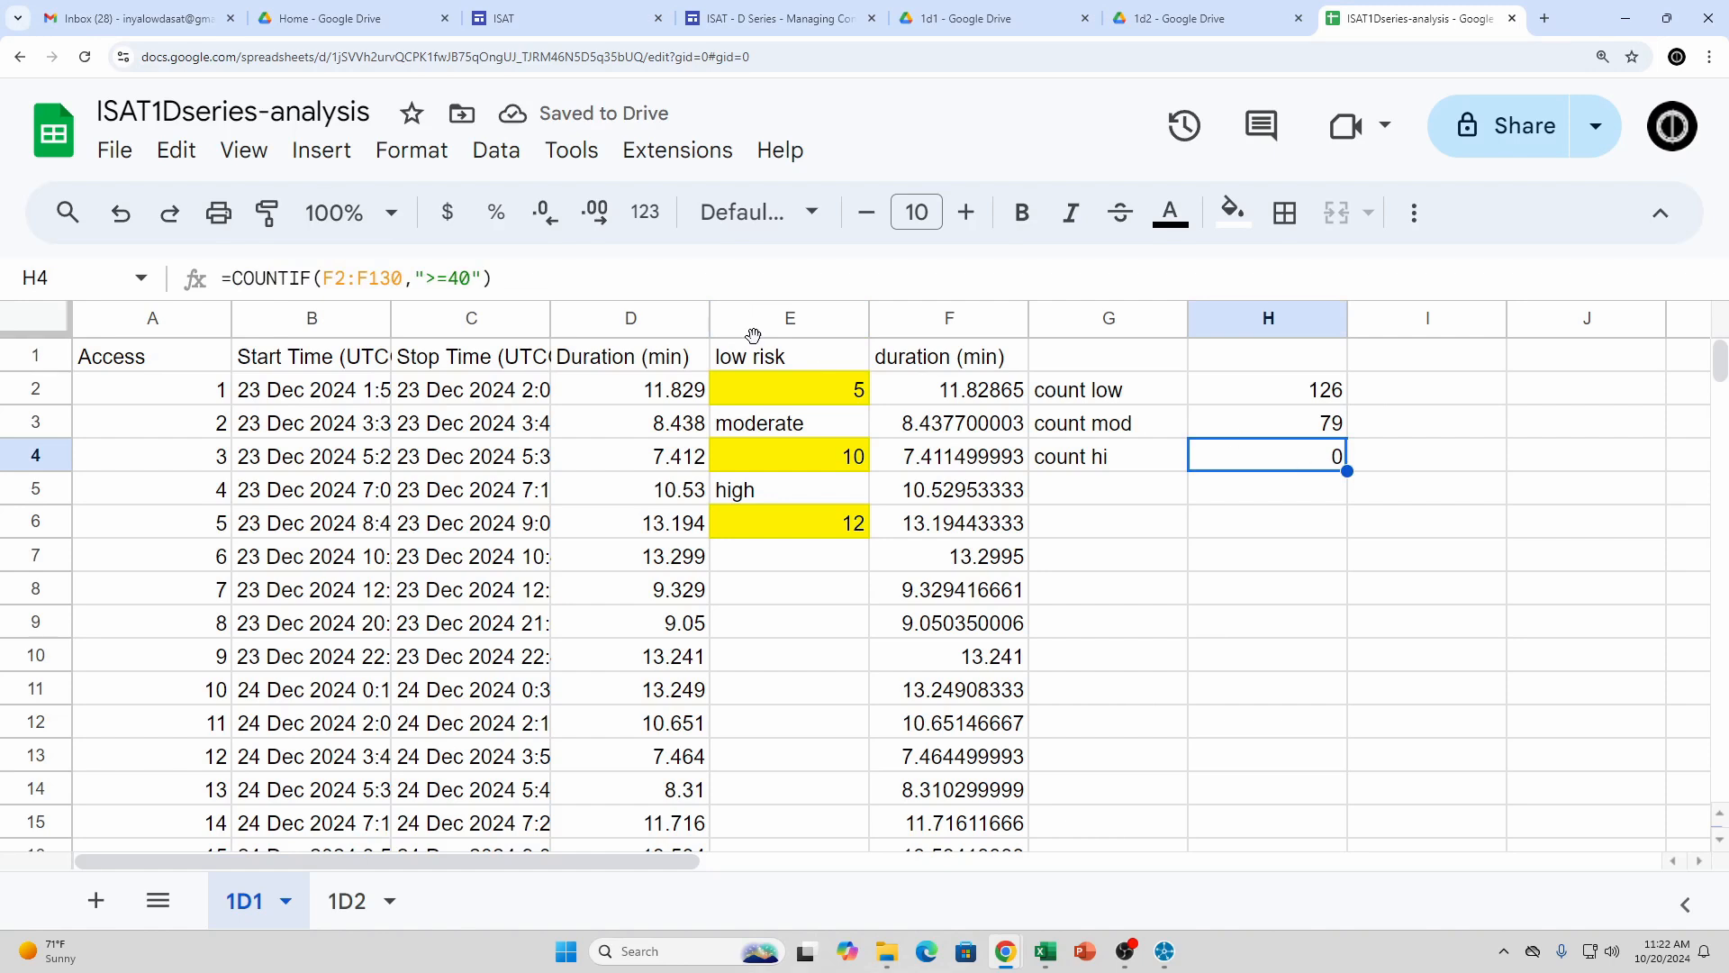
# Set the high risk value in E6 to 15
pyautogui.click(791, 525)
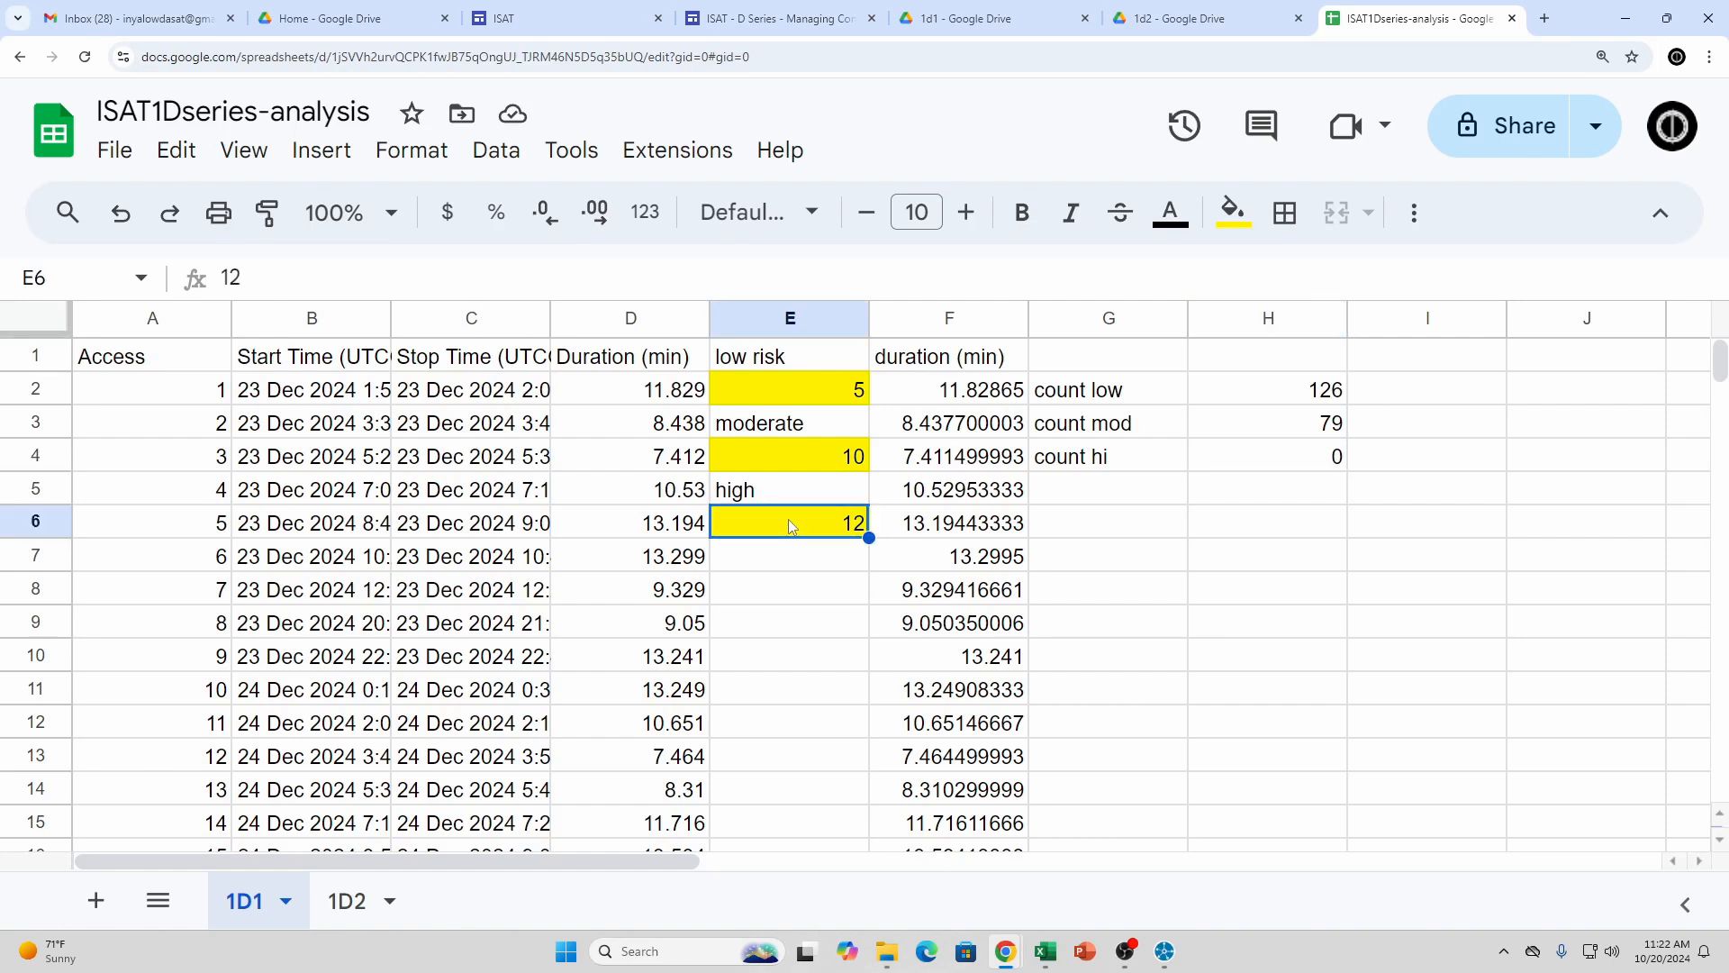
pyautogui.write('15')
pyautogui.press('Return')
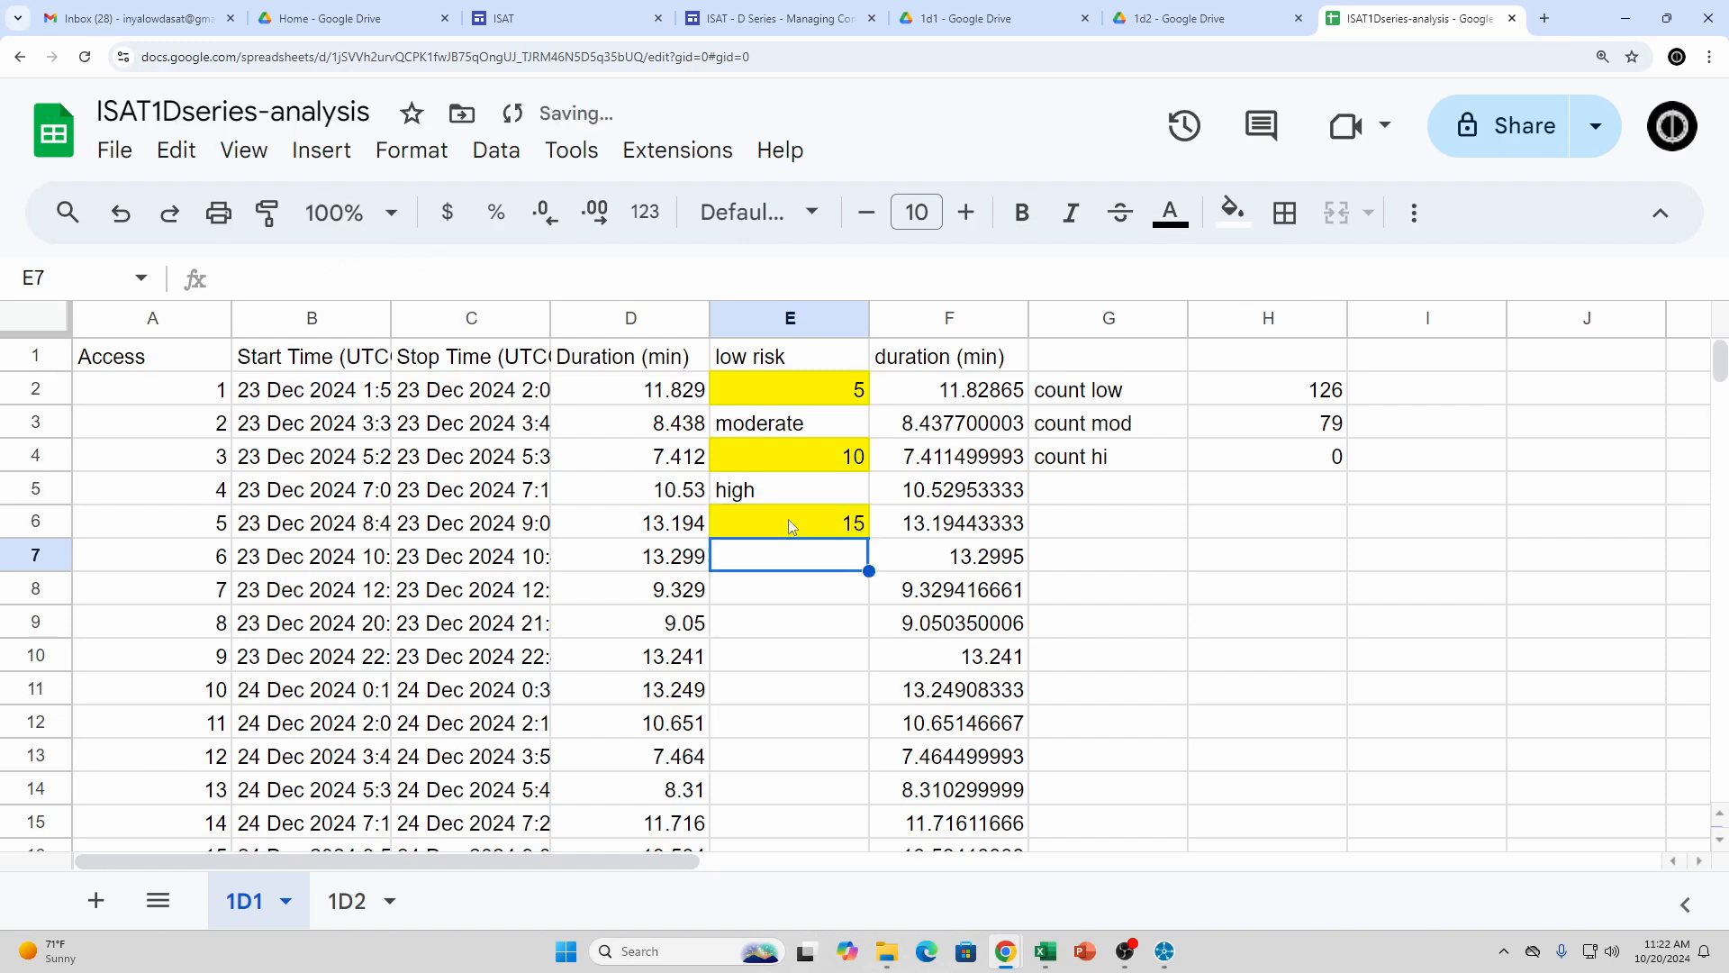
# Compare the count formulas in H2, H3 and H4 with the risk values in E2 and E4 and the duration in F2
pyautogui.click(1285, 456)
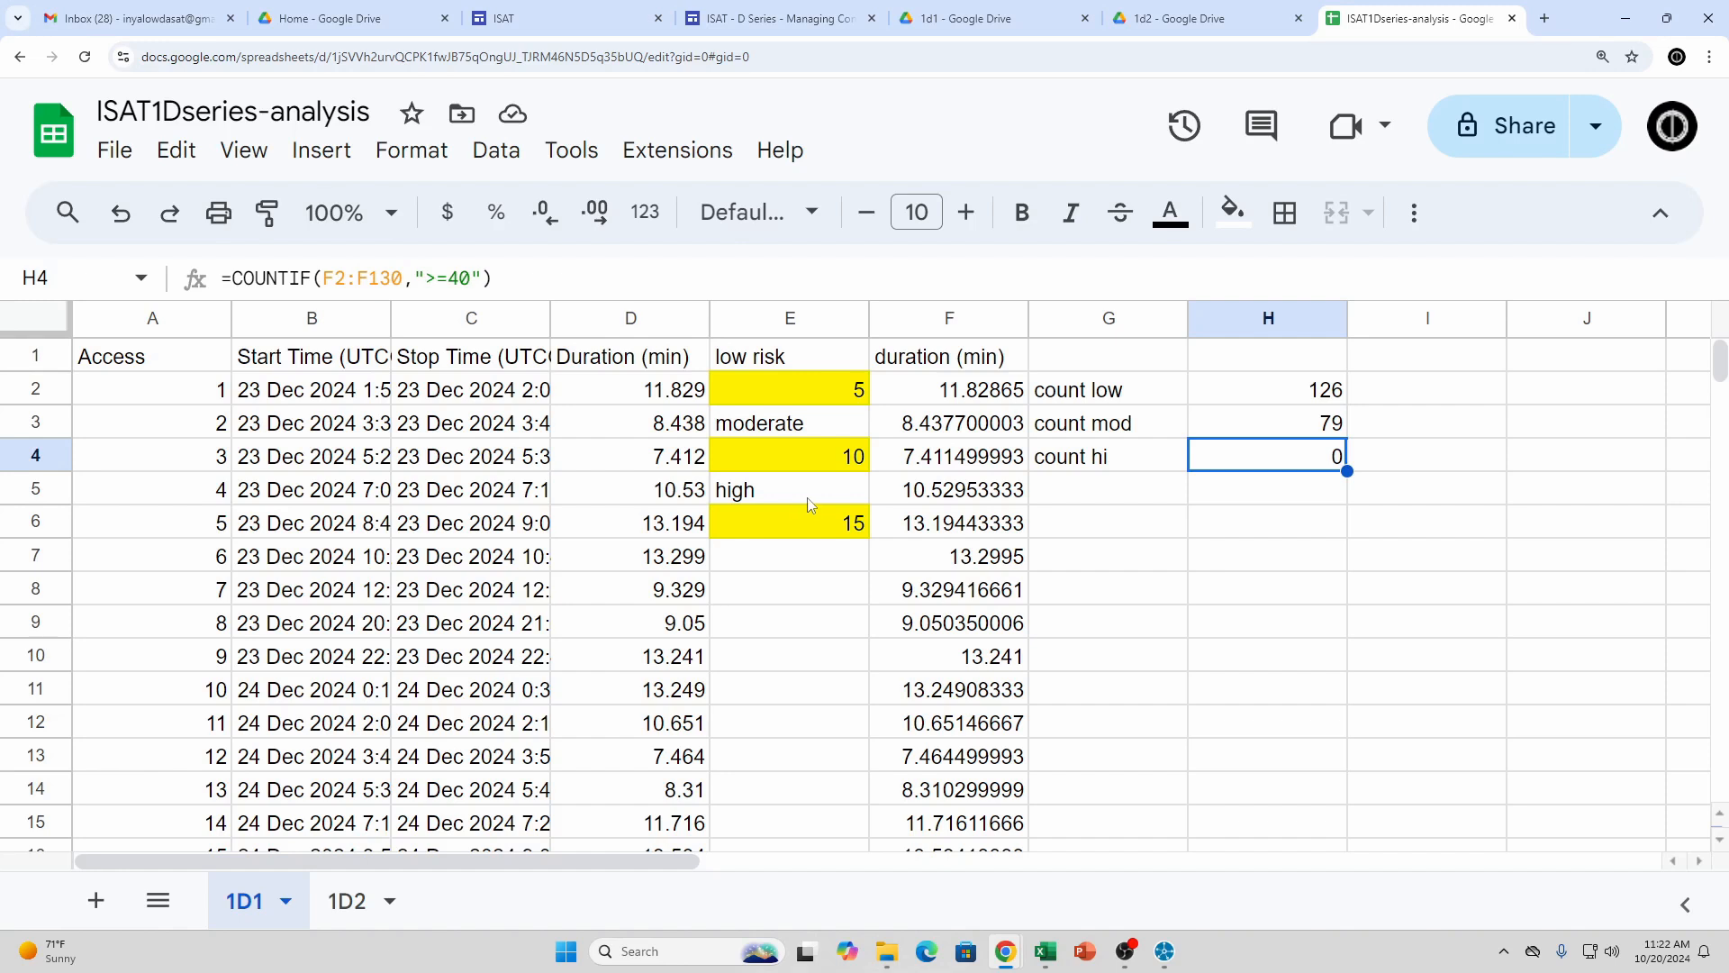
pyautogui.click(813, 399)
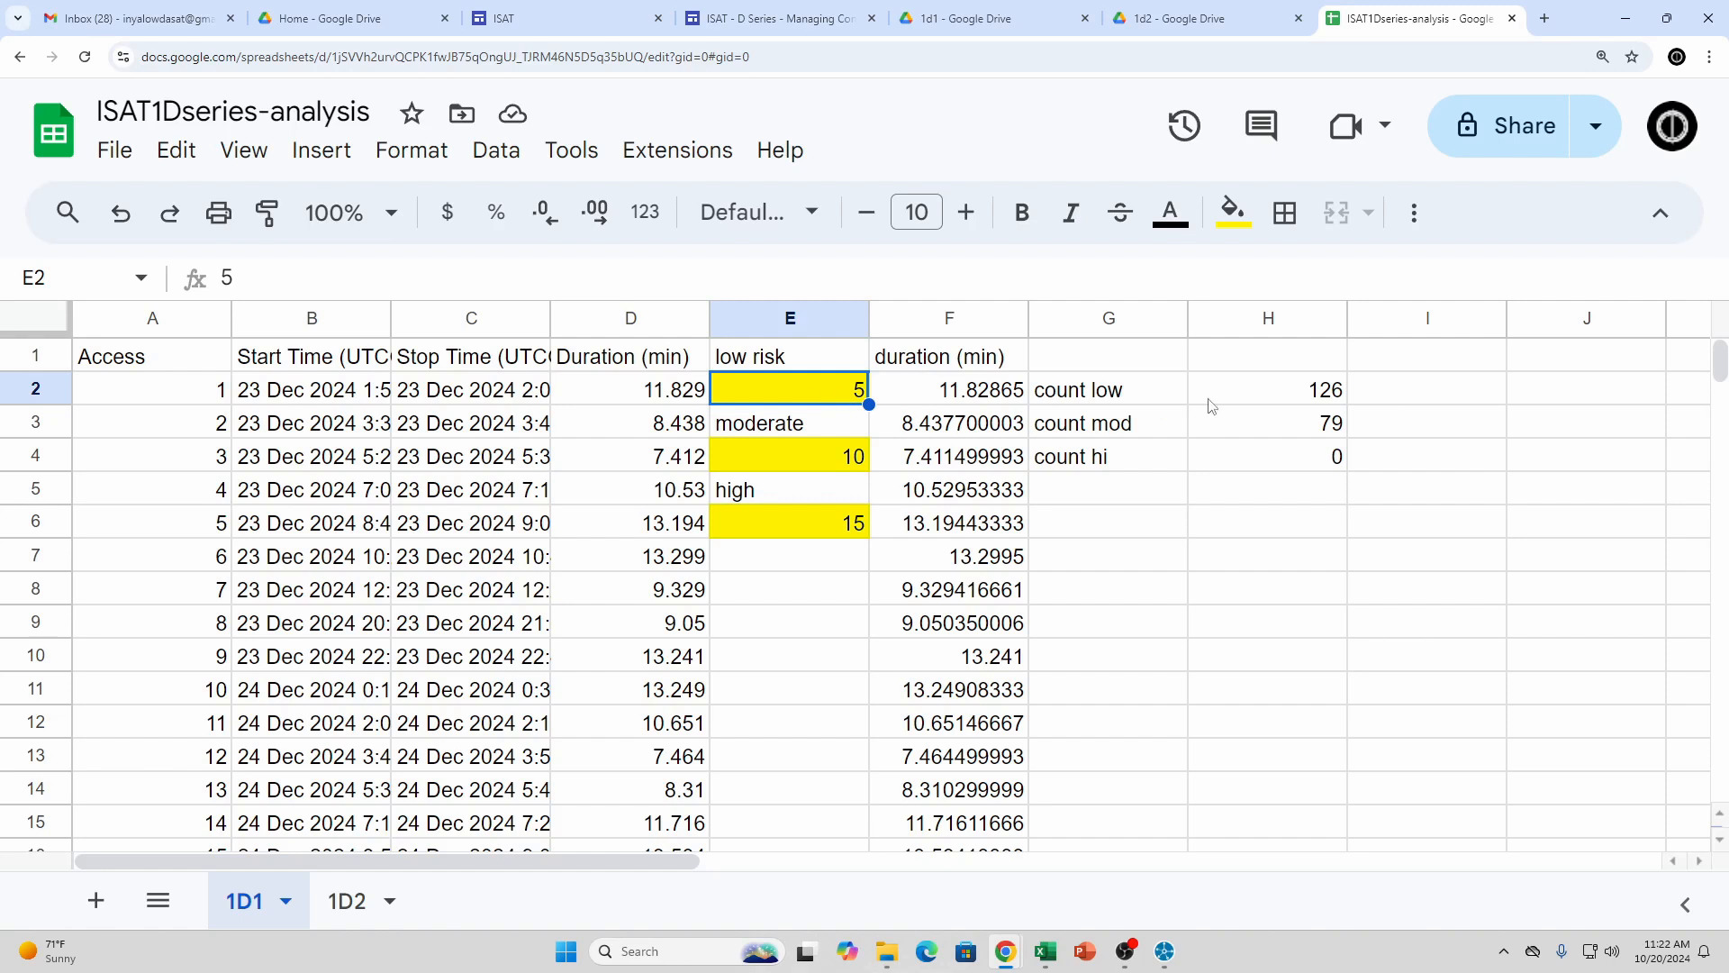
pyautogui.click(964, 399)
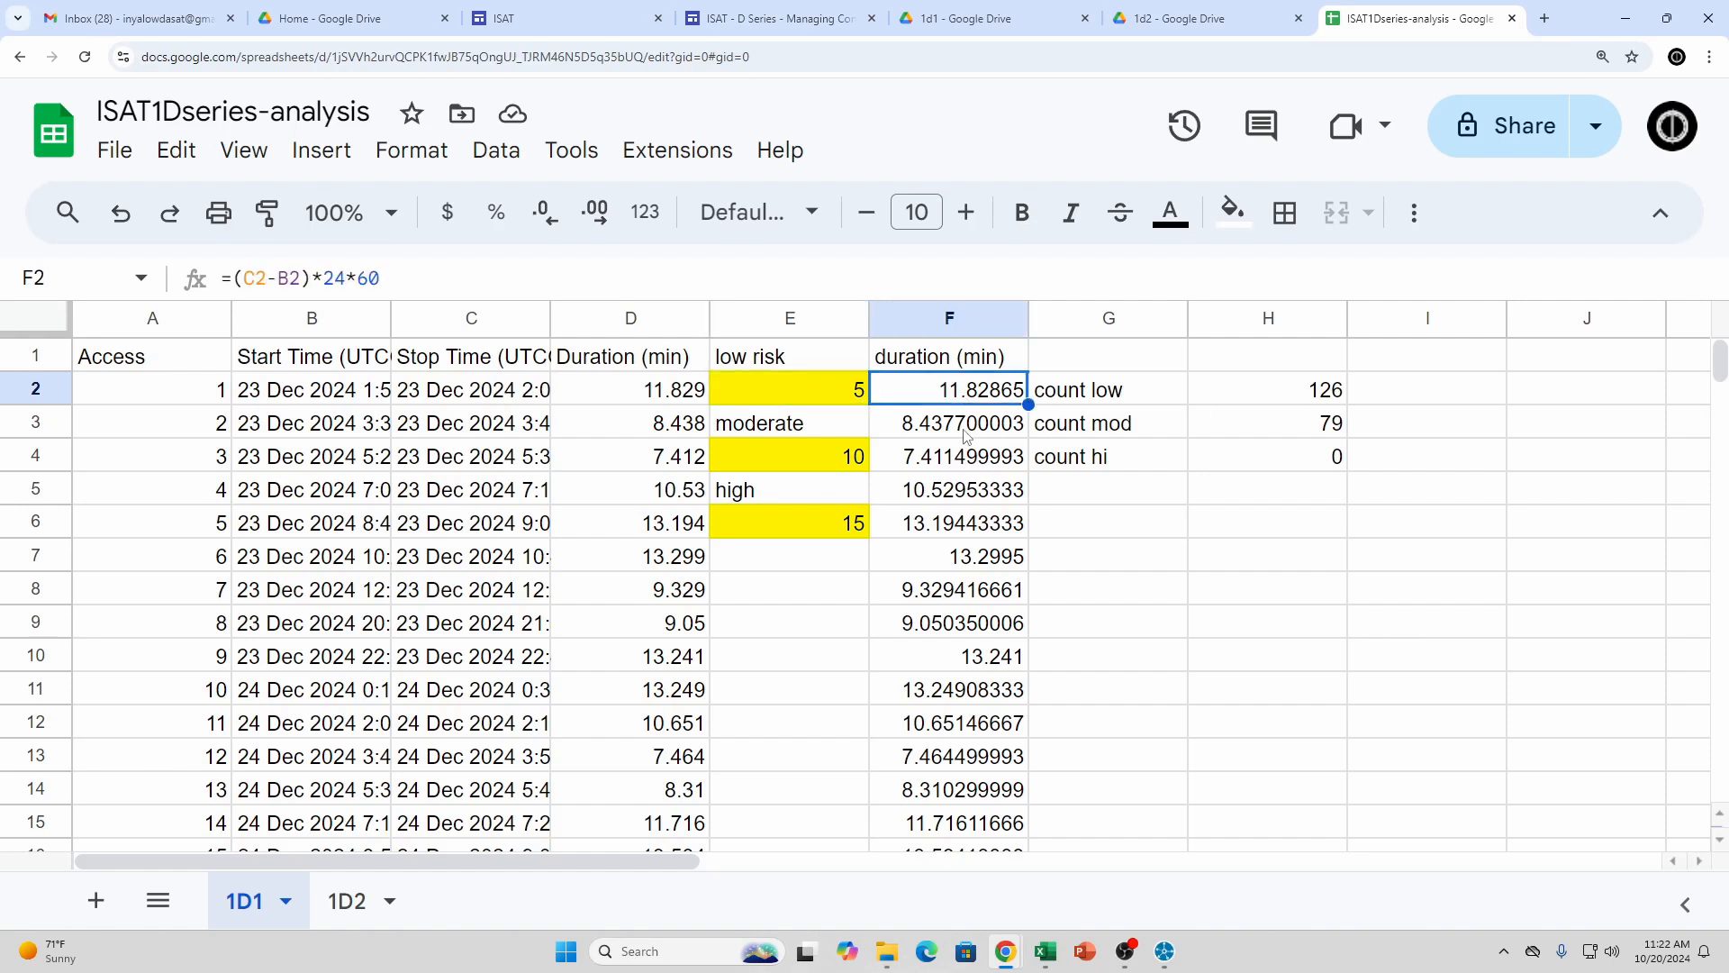
pyautogui.click(798, 403)
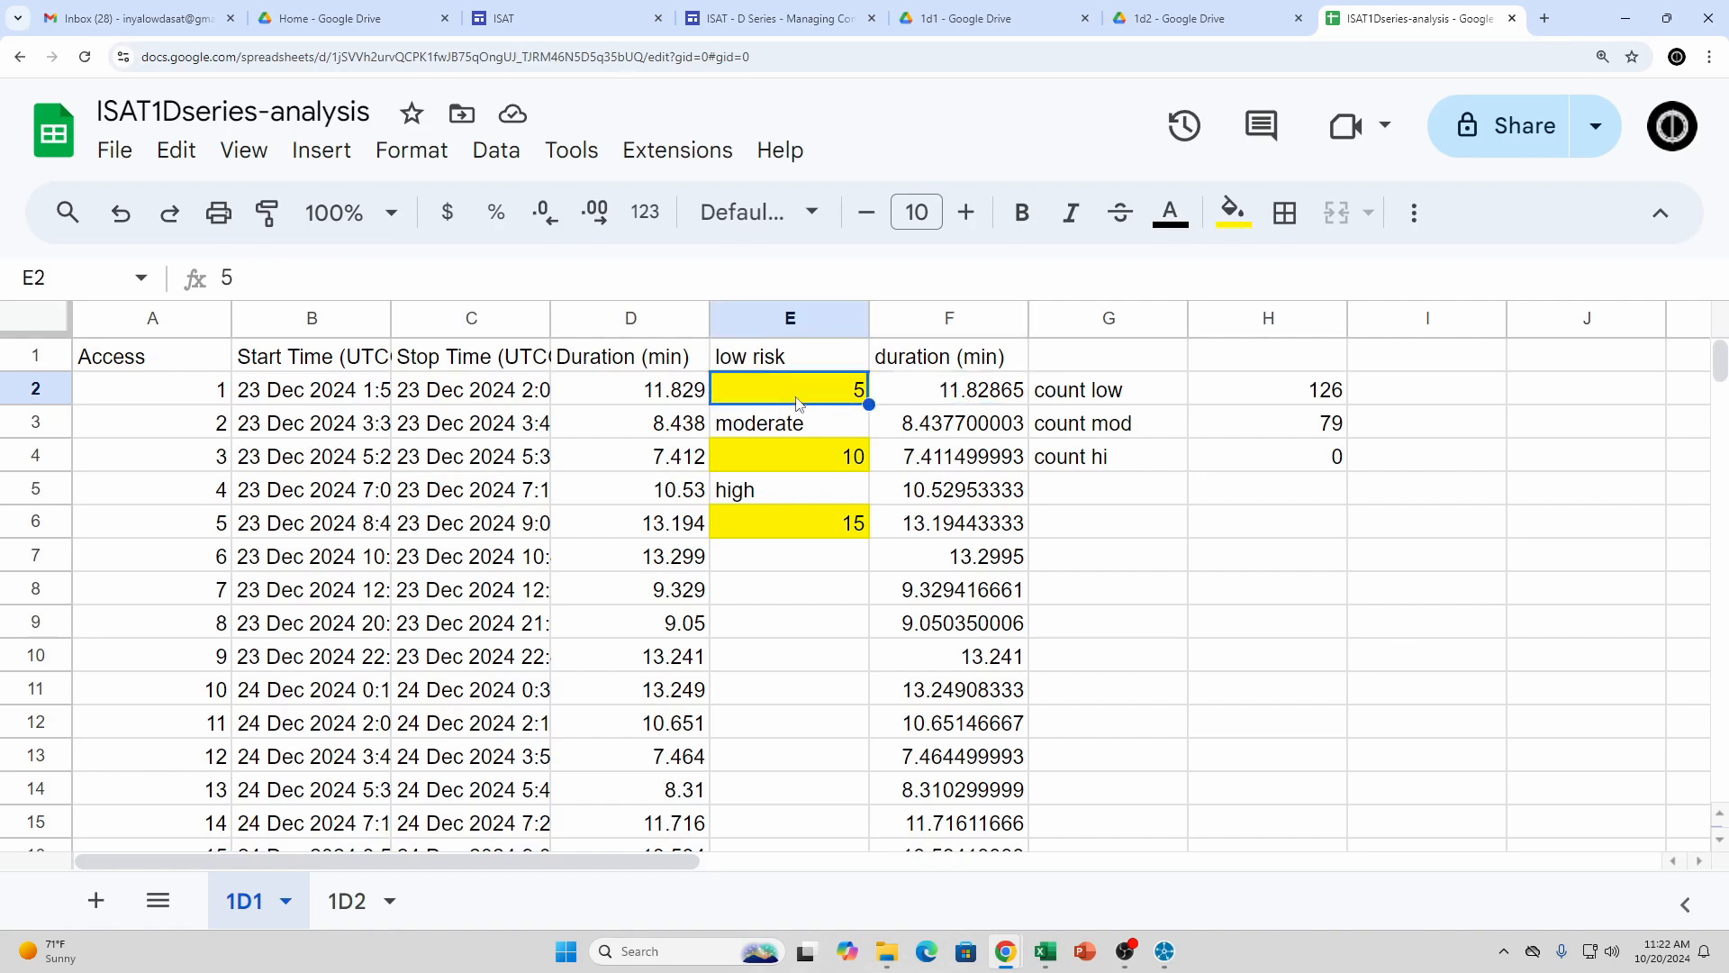
pyautogui.click(1286, 399)
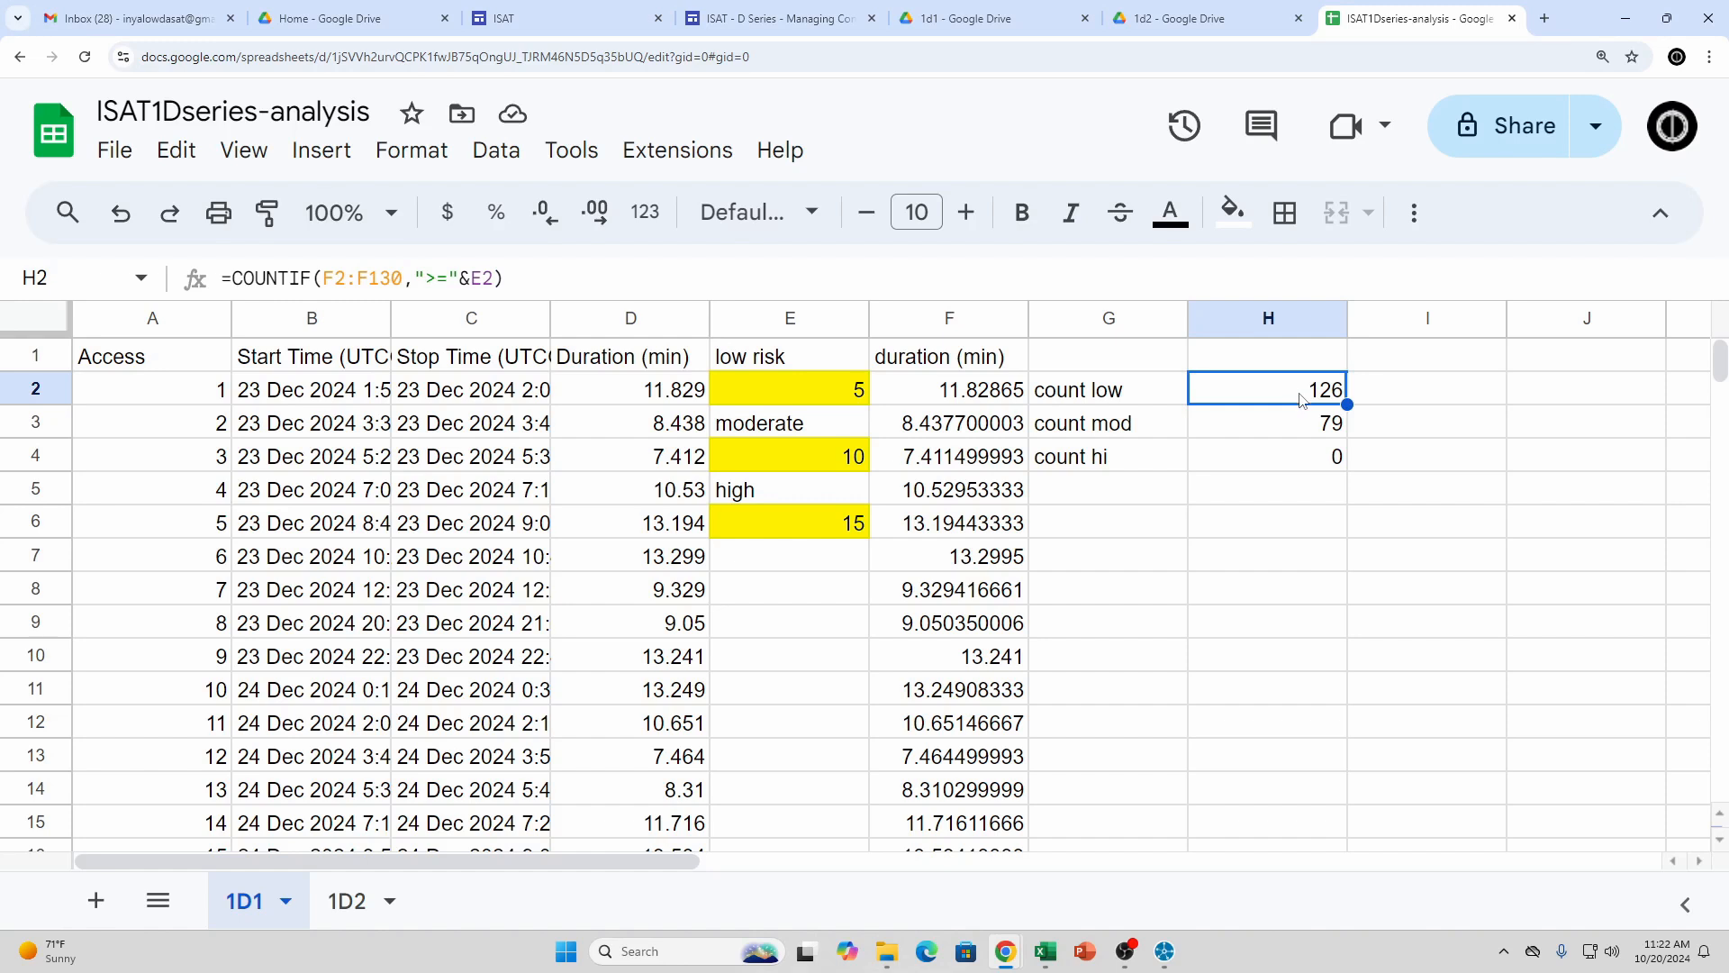
pyautogui.click(792, 465)
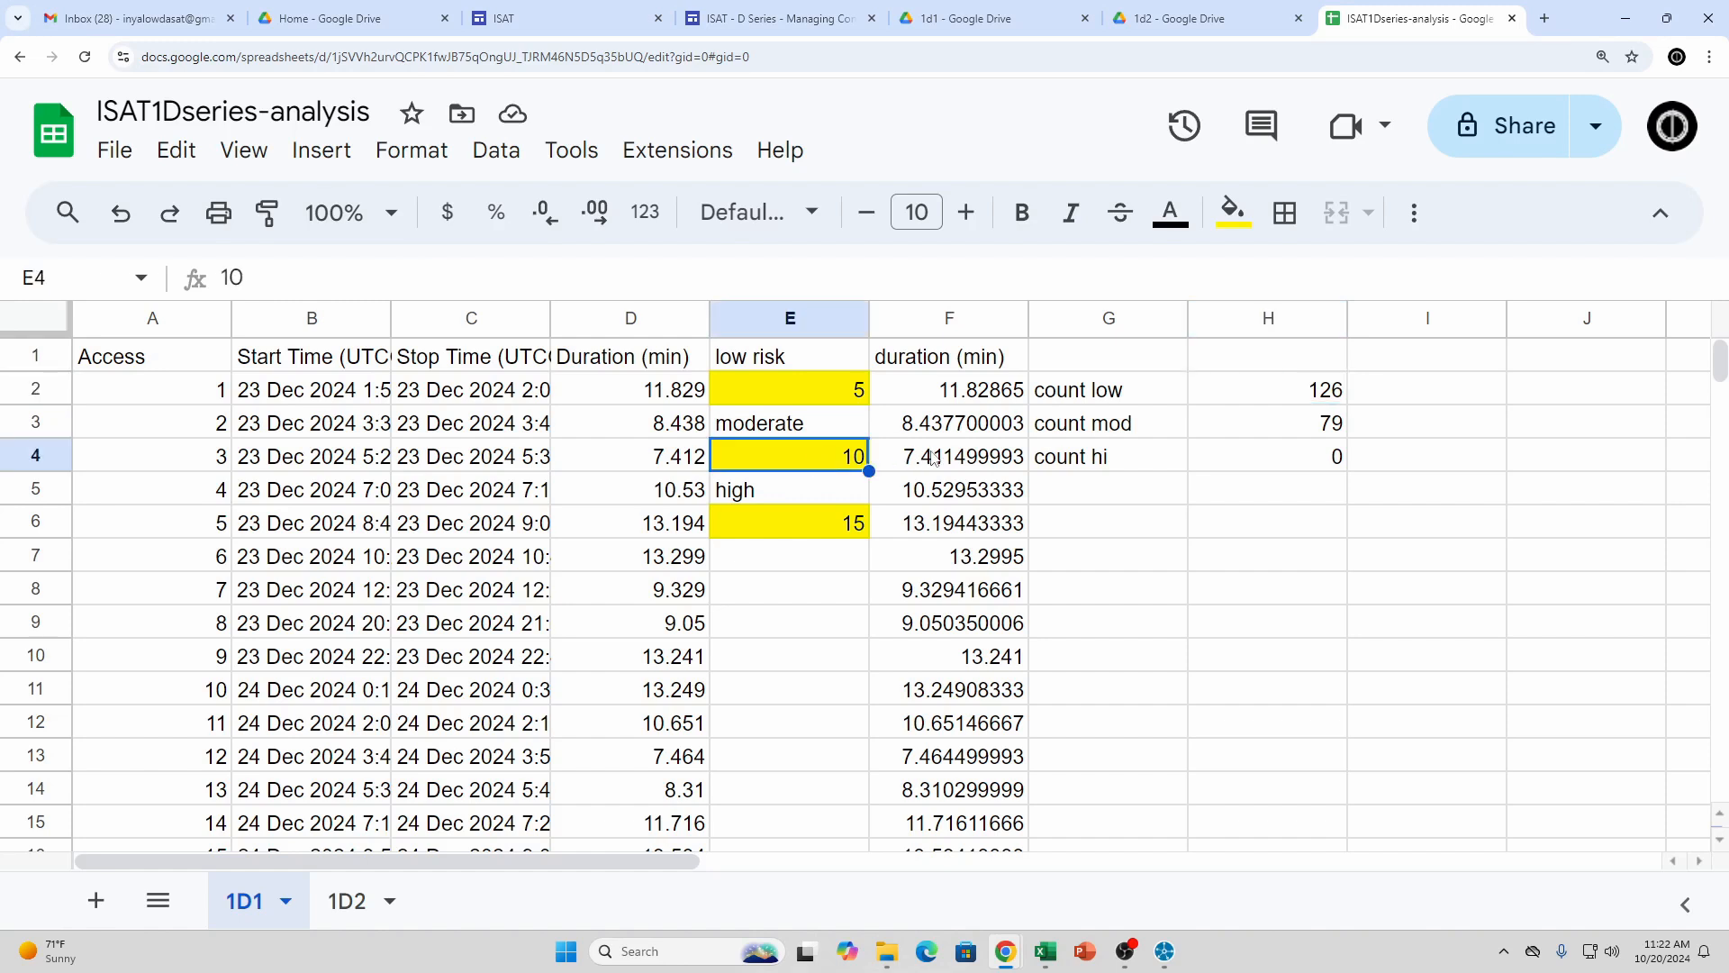
pyautogui.click(1272, 432)
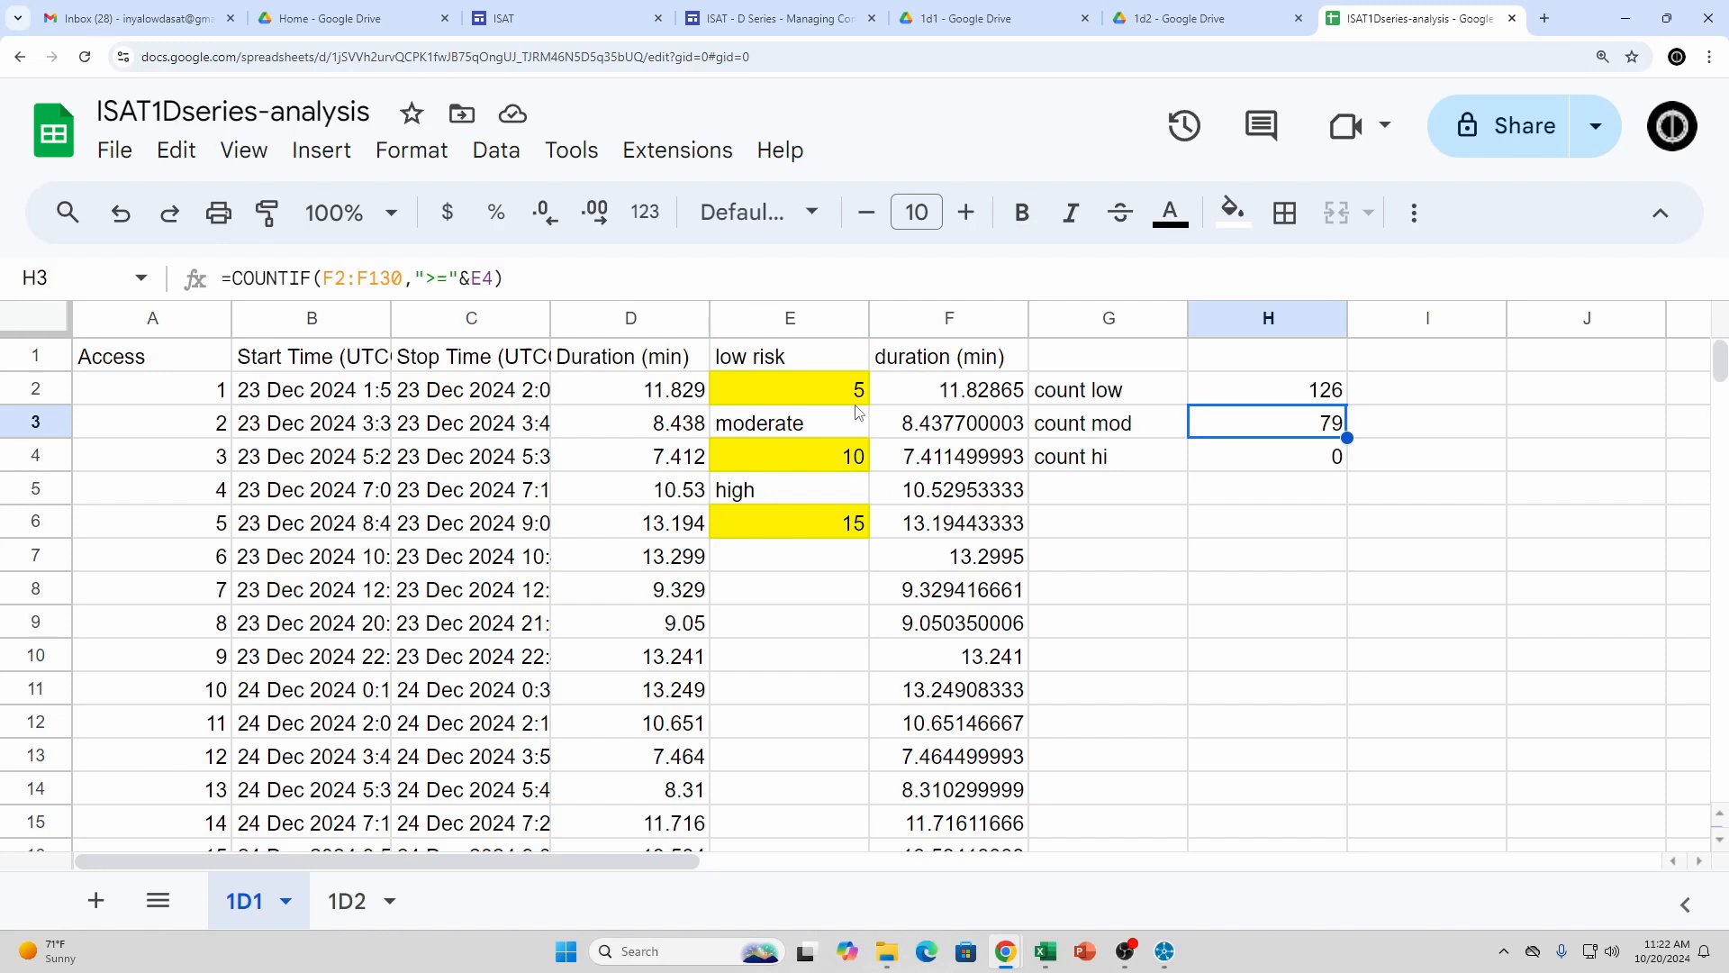
# Set the low risk value in E2 to 10 and the moderate risk value in E4 to 12, and look through the durations
pyautogui.click(819, 402)
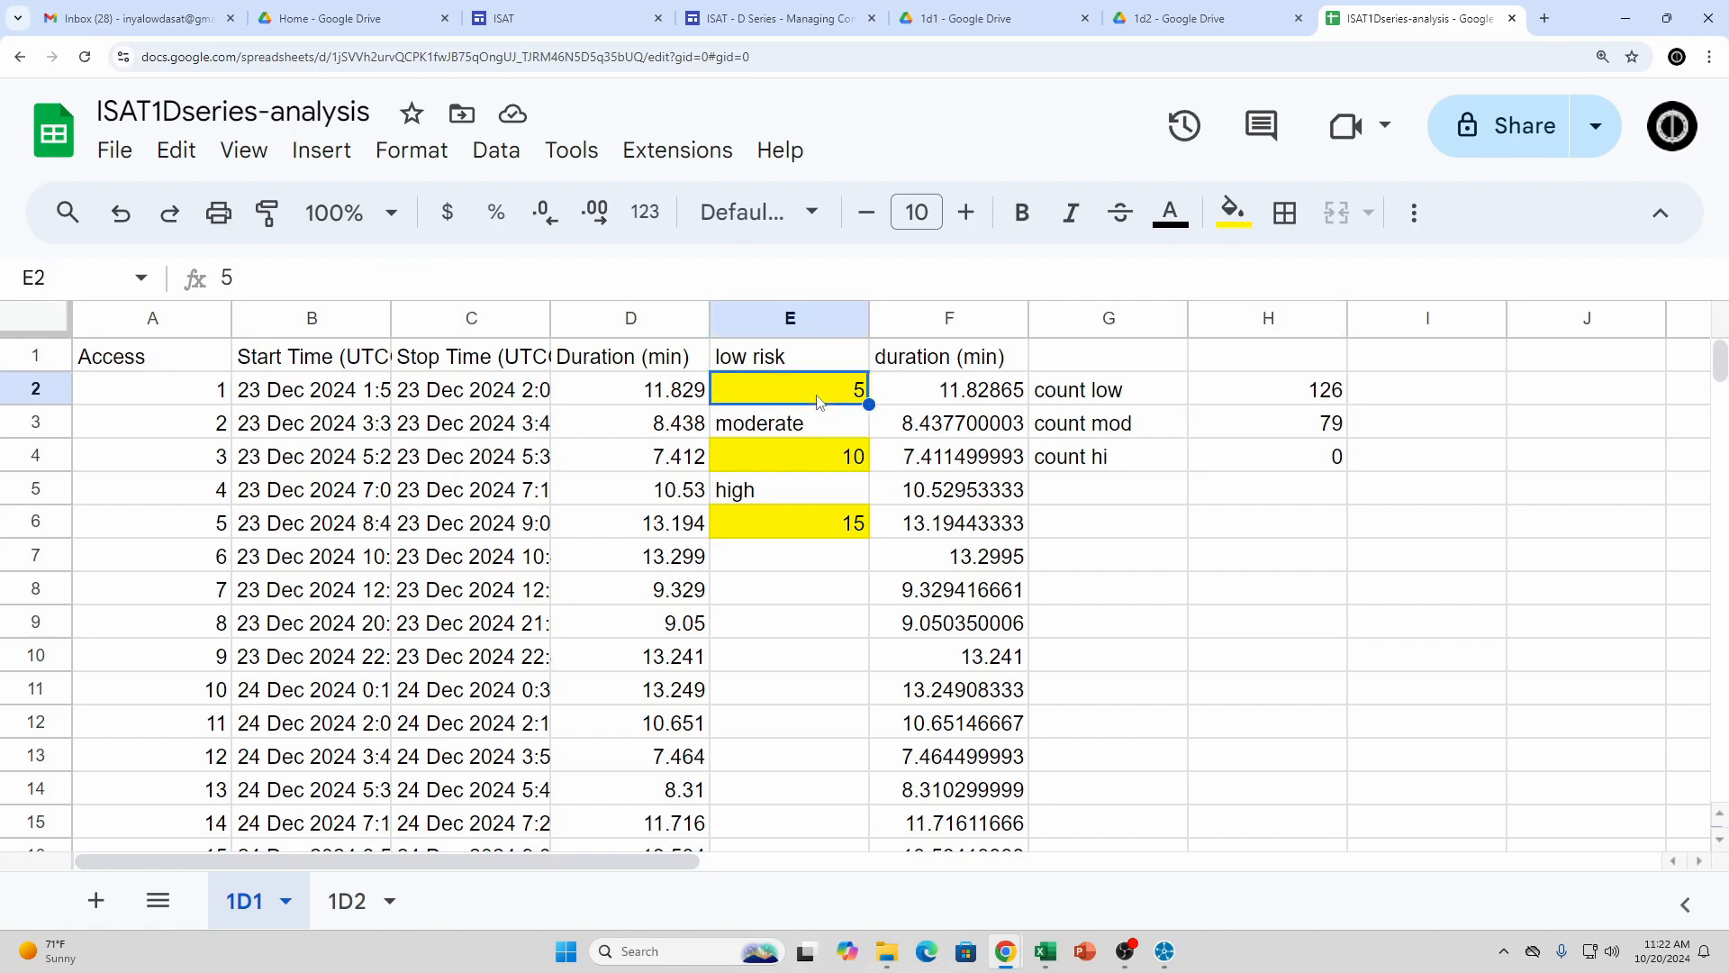
pyautogui.write('10')
pyautogui.press('Return')
pyautogui.press('Down')
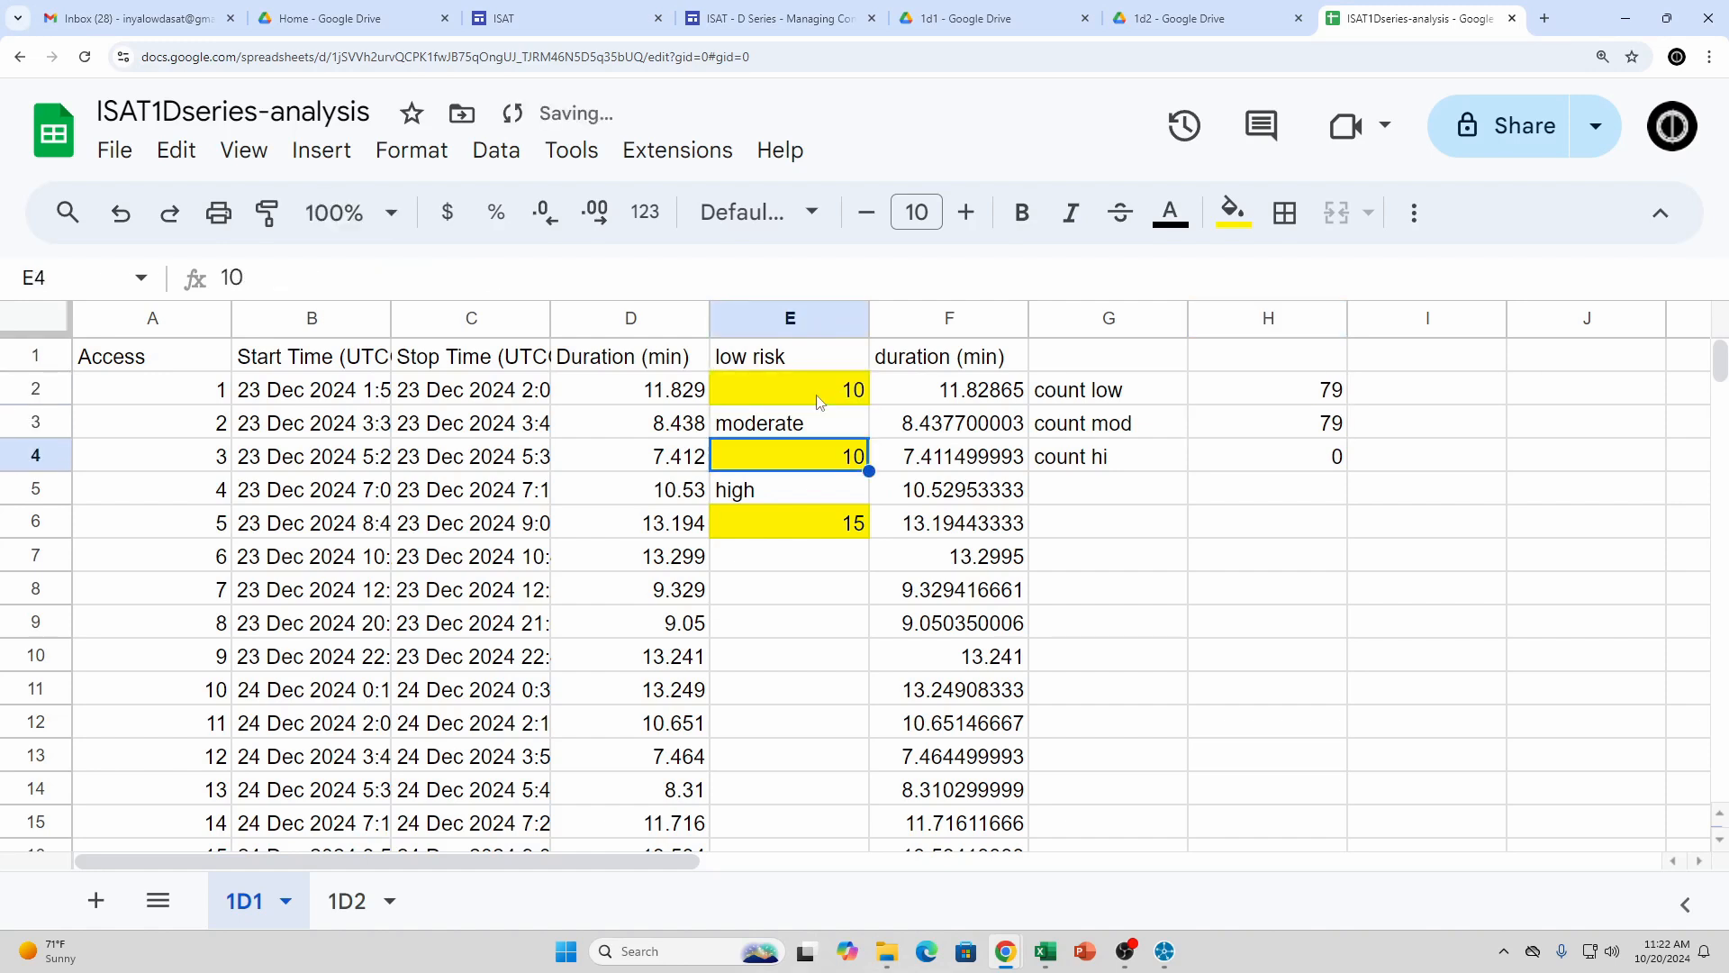
pyautogui.write('12')
pyautogui.press('Return')
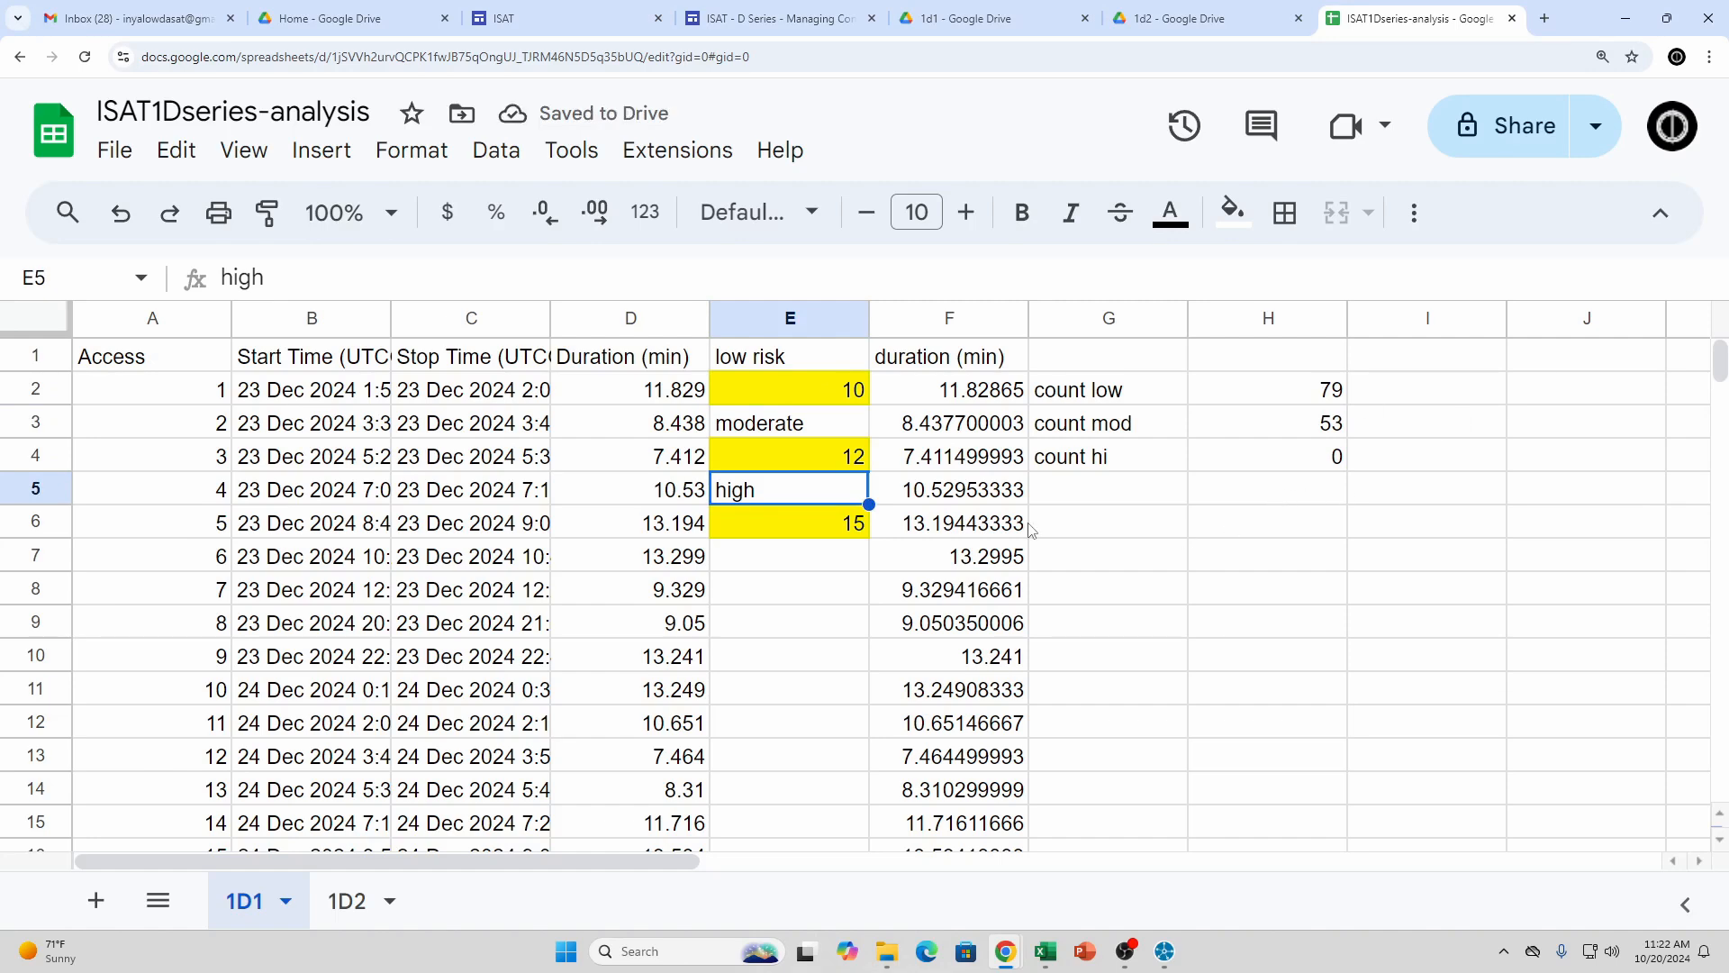
pyautogui.scroll(-20, 905, 523)
pyautogui.scroll(18, 905, 521)
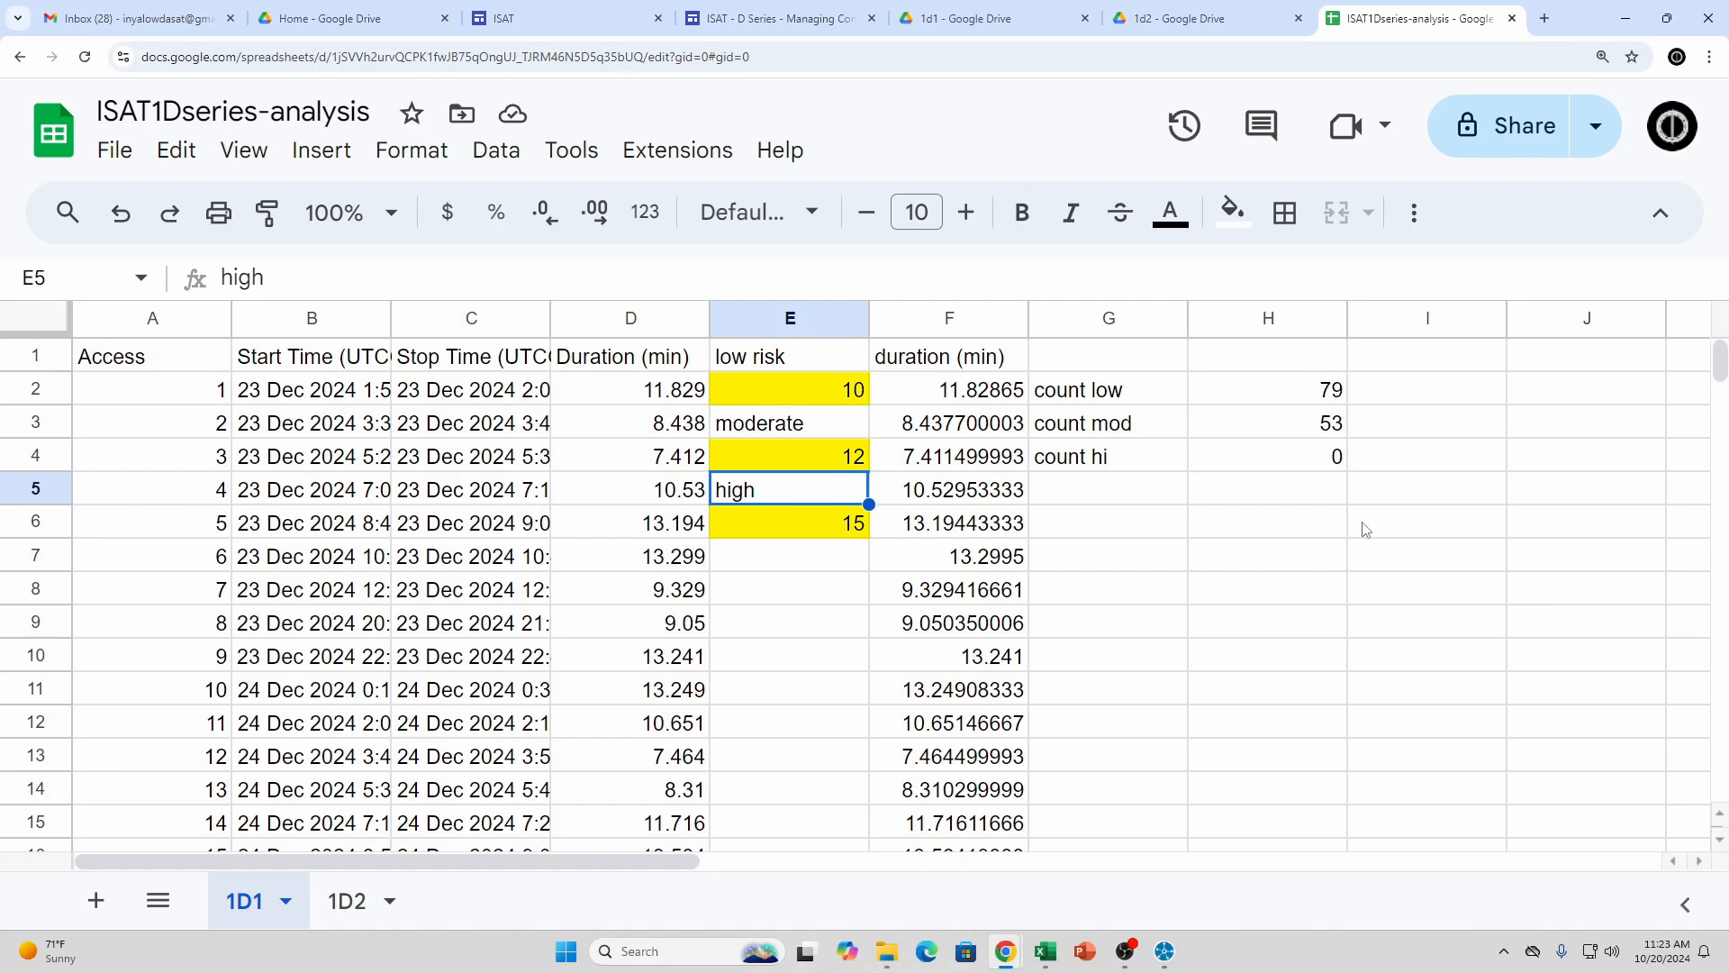
# Label cell G5 as "sumif"
pyautogui.click(1106, 496)
pyautogui.write('sumif')
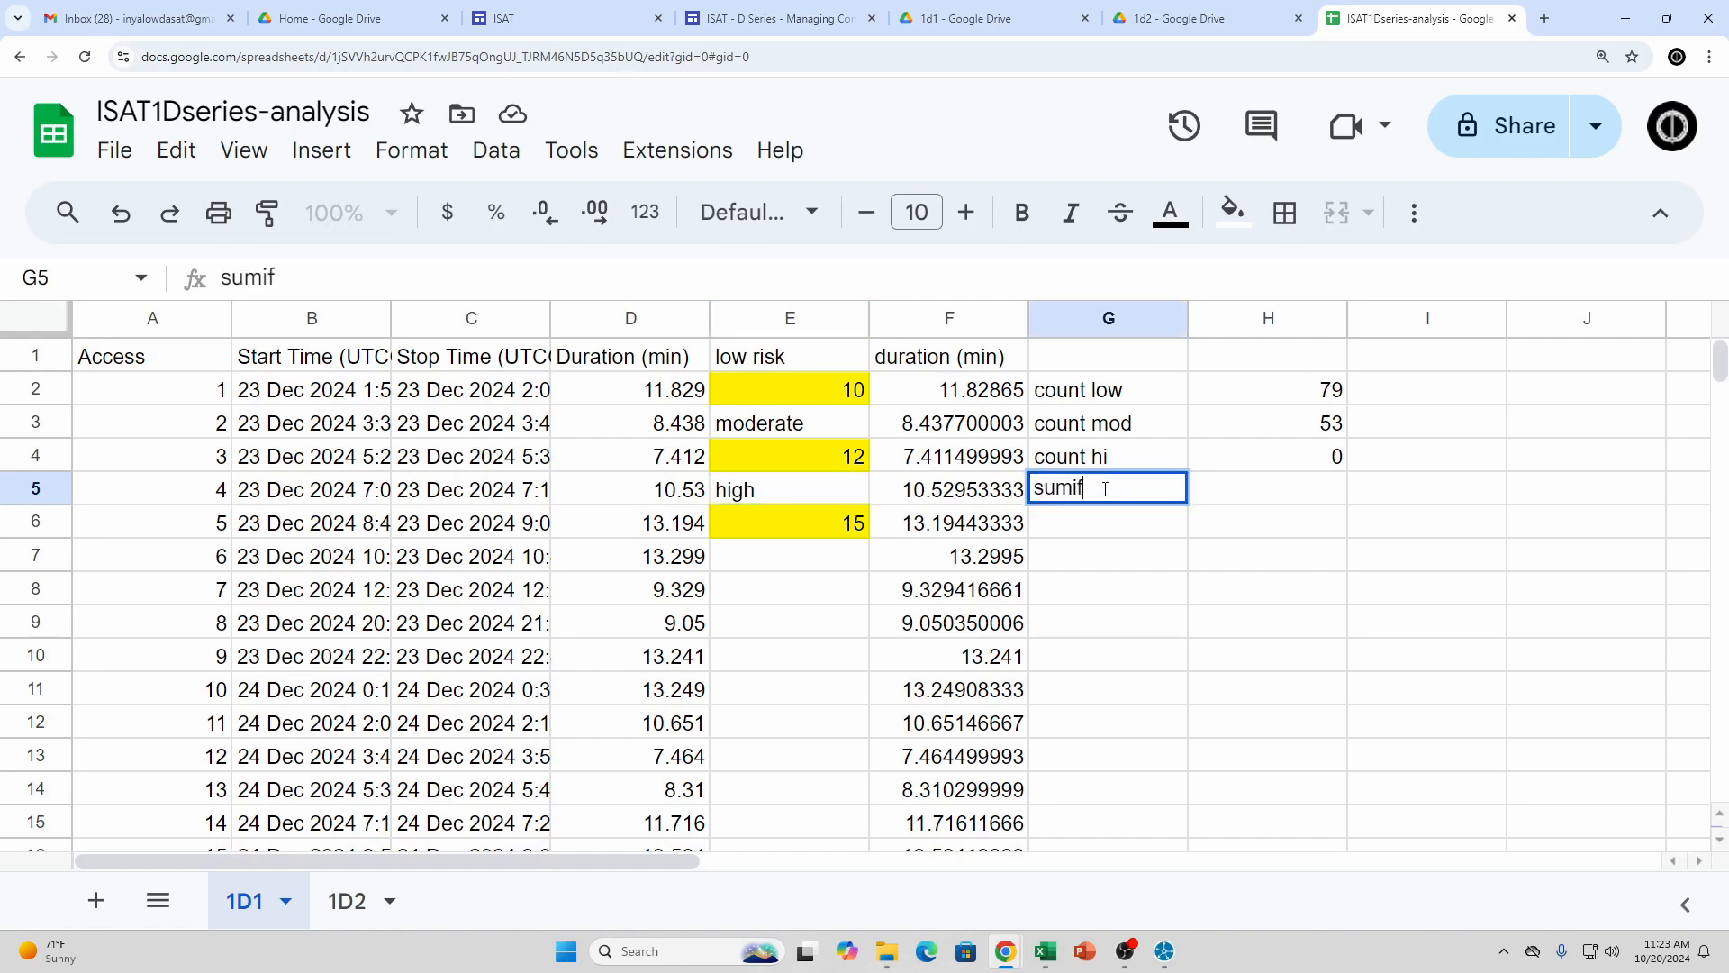
pyautogui.press('Tab')
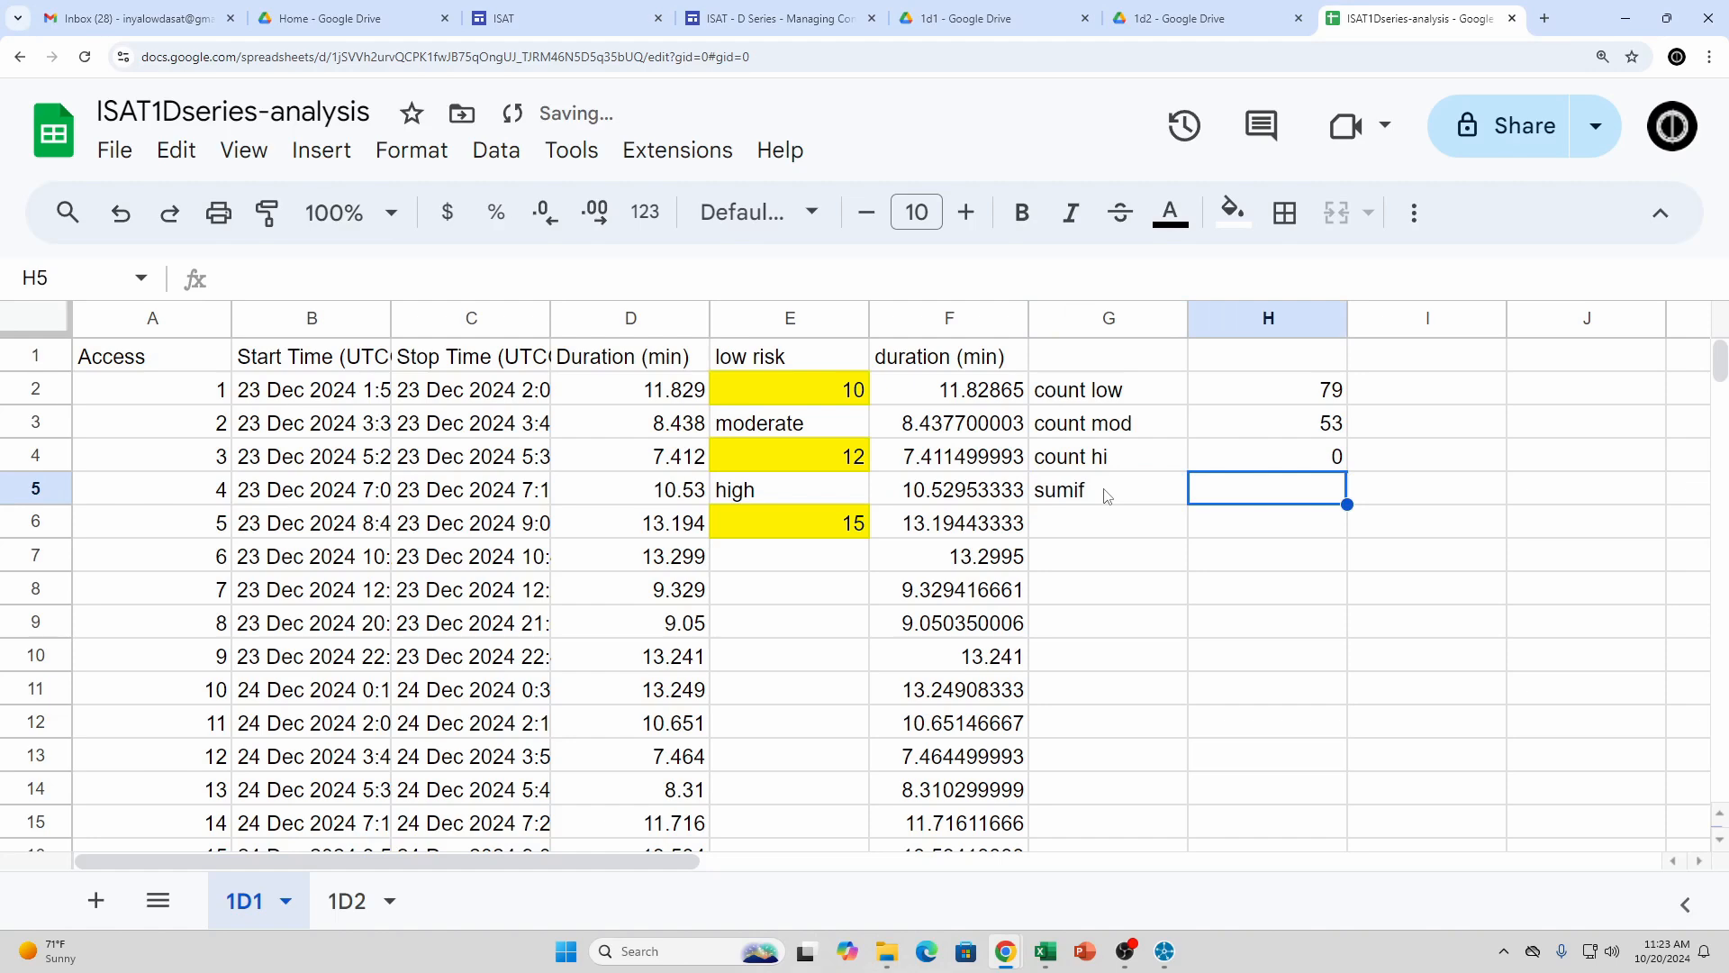
# Enter the formula =SUMIF(F2:F130,">10") in H5 to total the contact durations above 10 minutes
pyautogui.write('=SUMIF(')
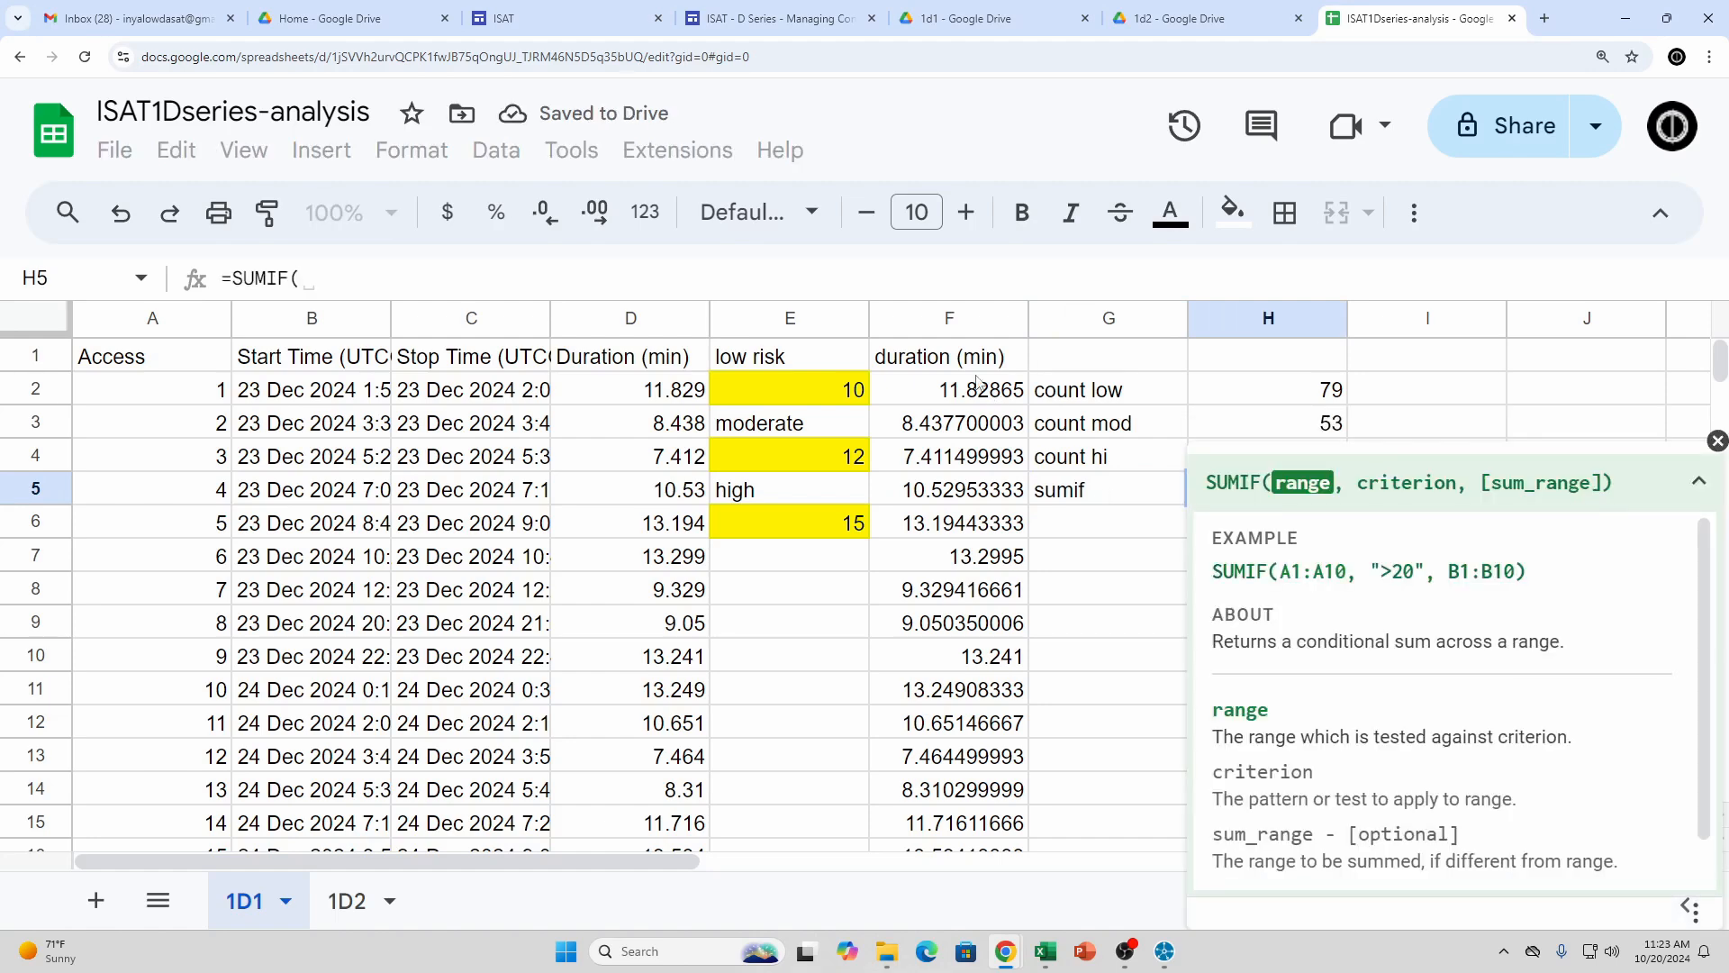
pyautogui.moveTo(982, 389); pyautogui.dragTo(934, 685)
pyautogui.scroll(20, 1143, 664)
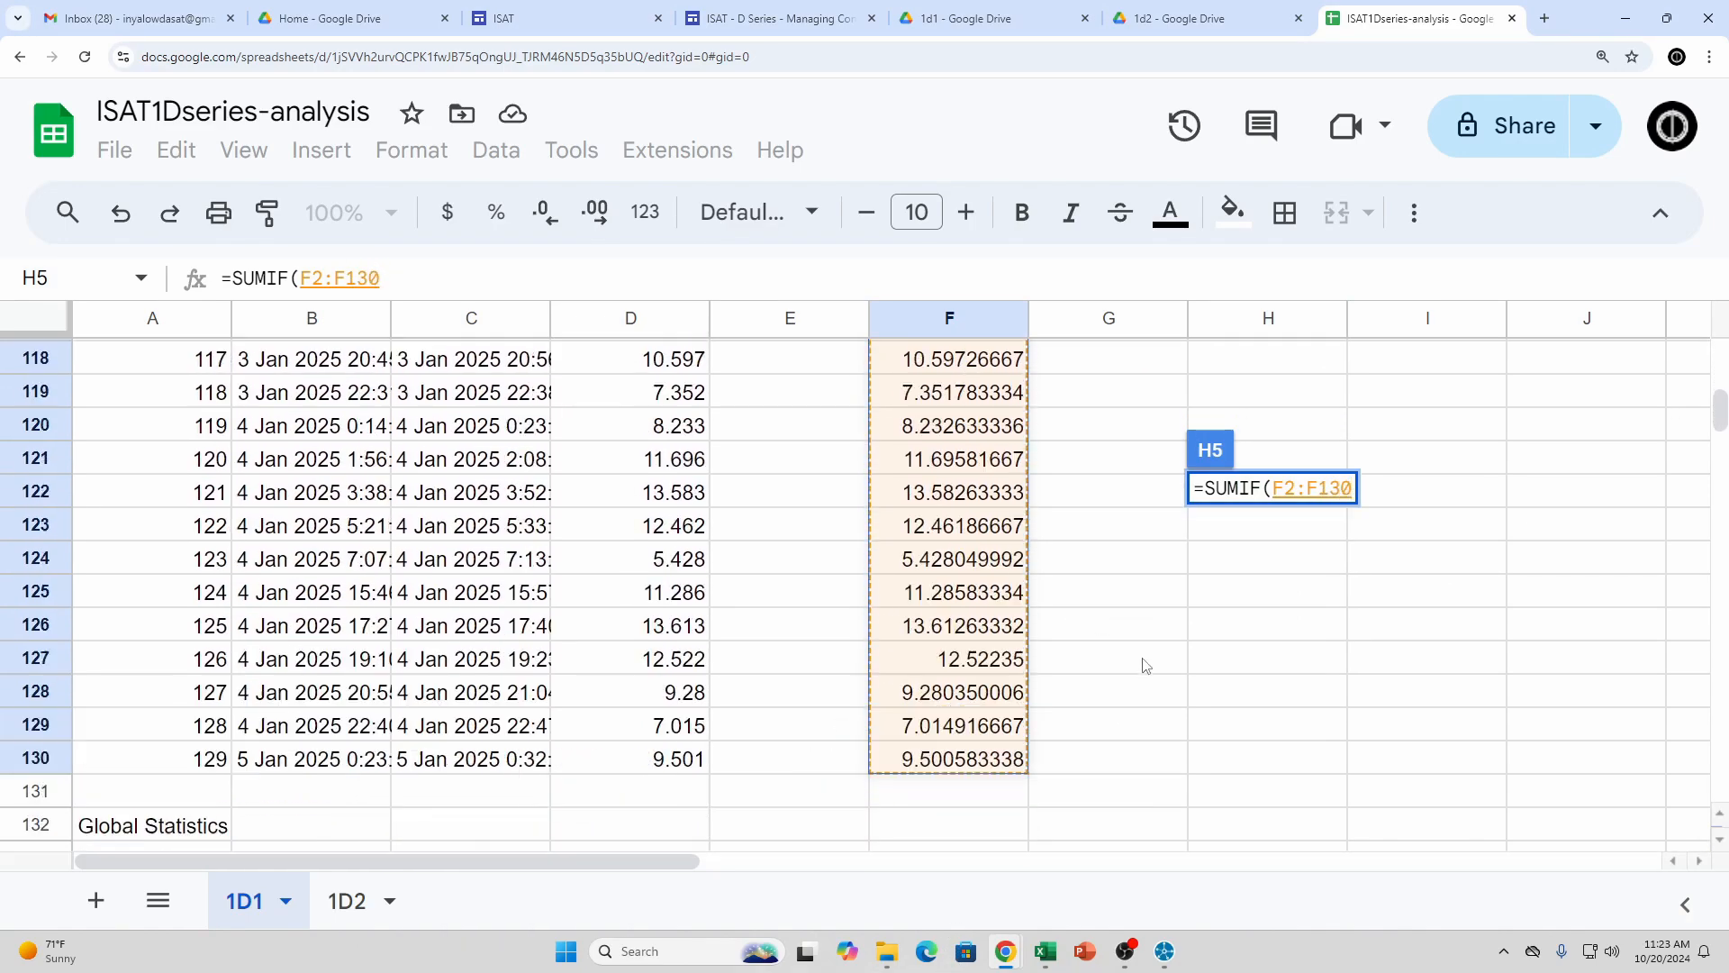
pyautogui.scroll(6, 1143, 664)
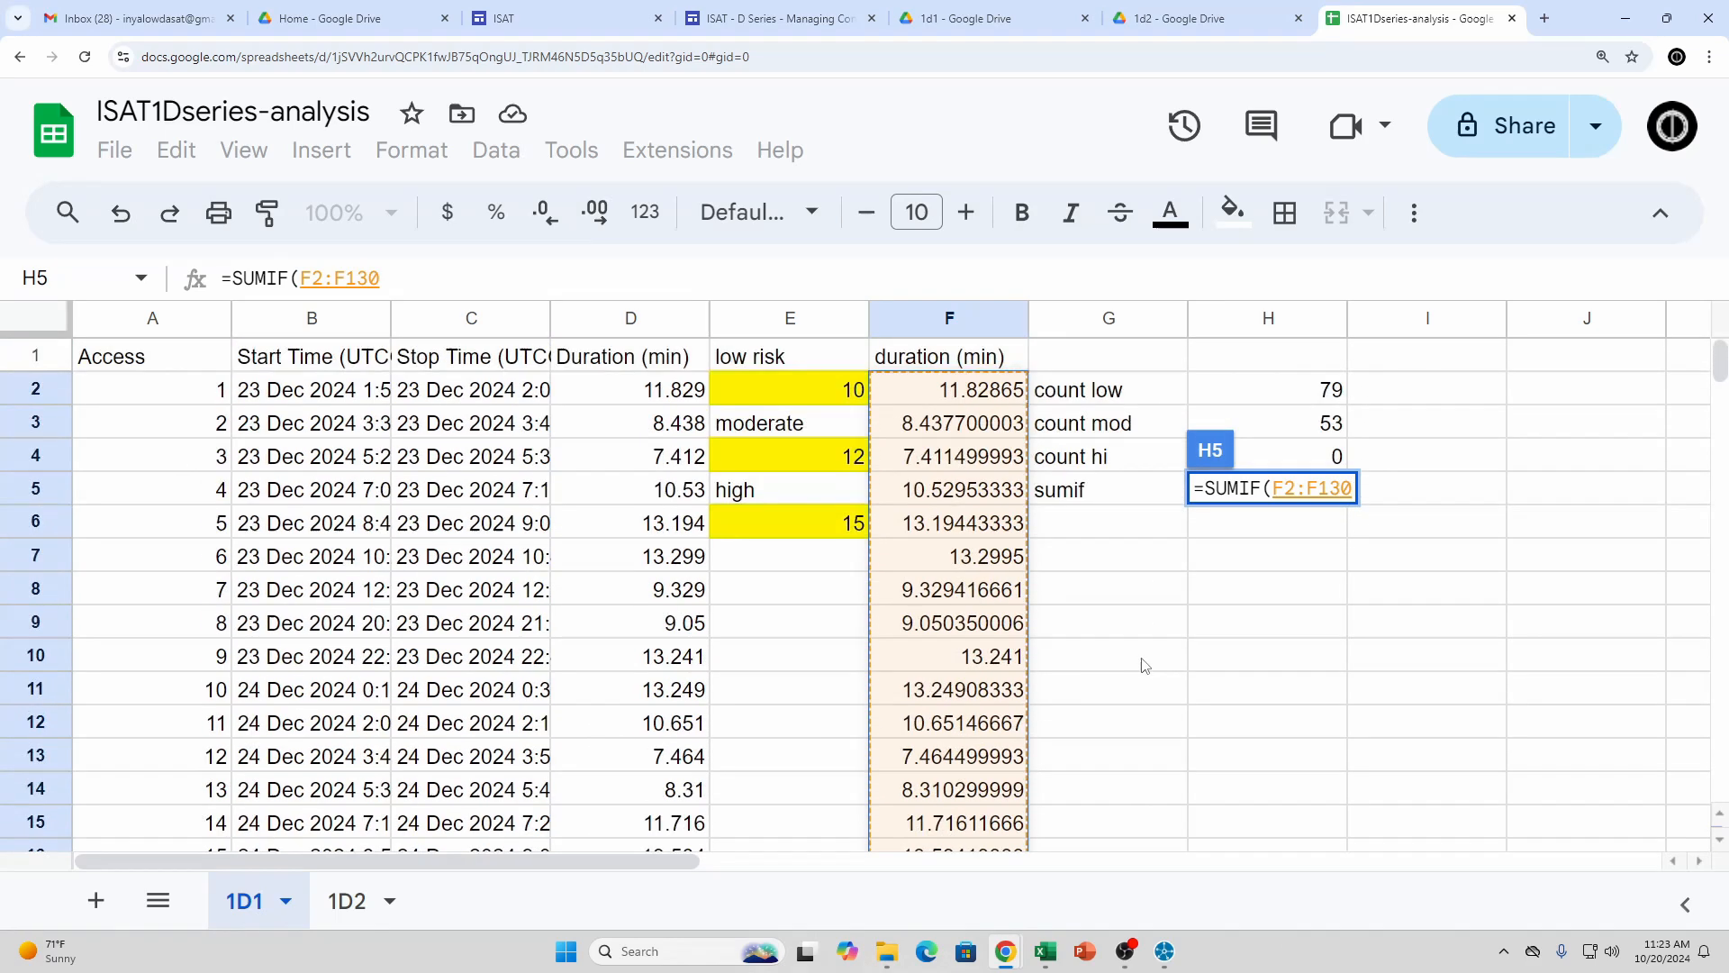
pyautogui.write(',')
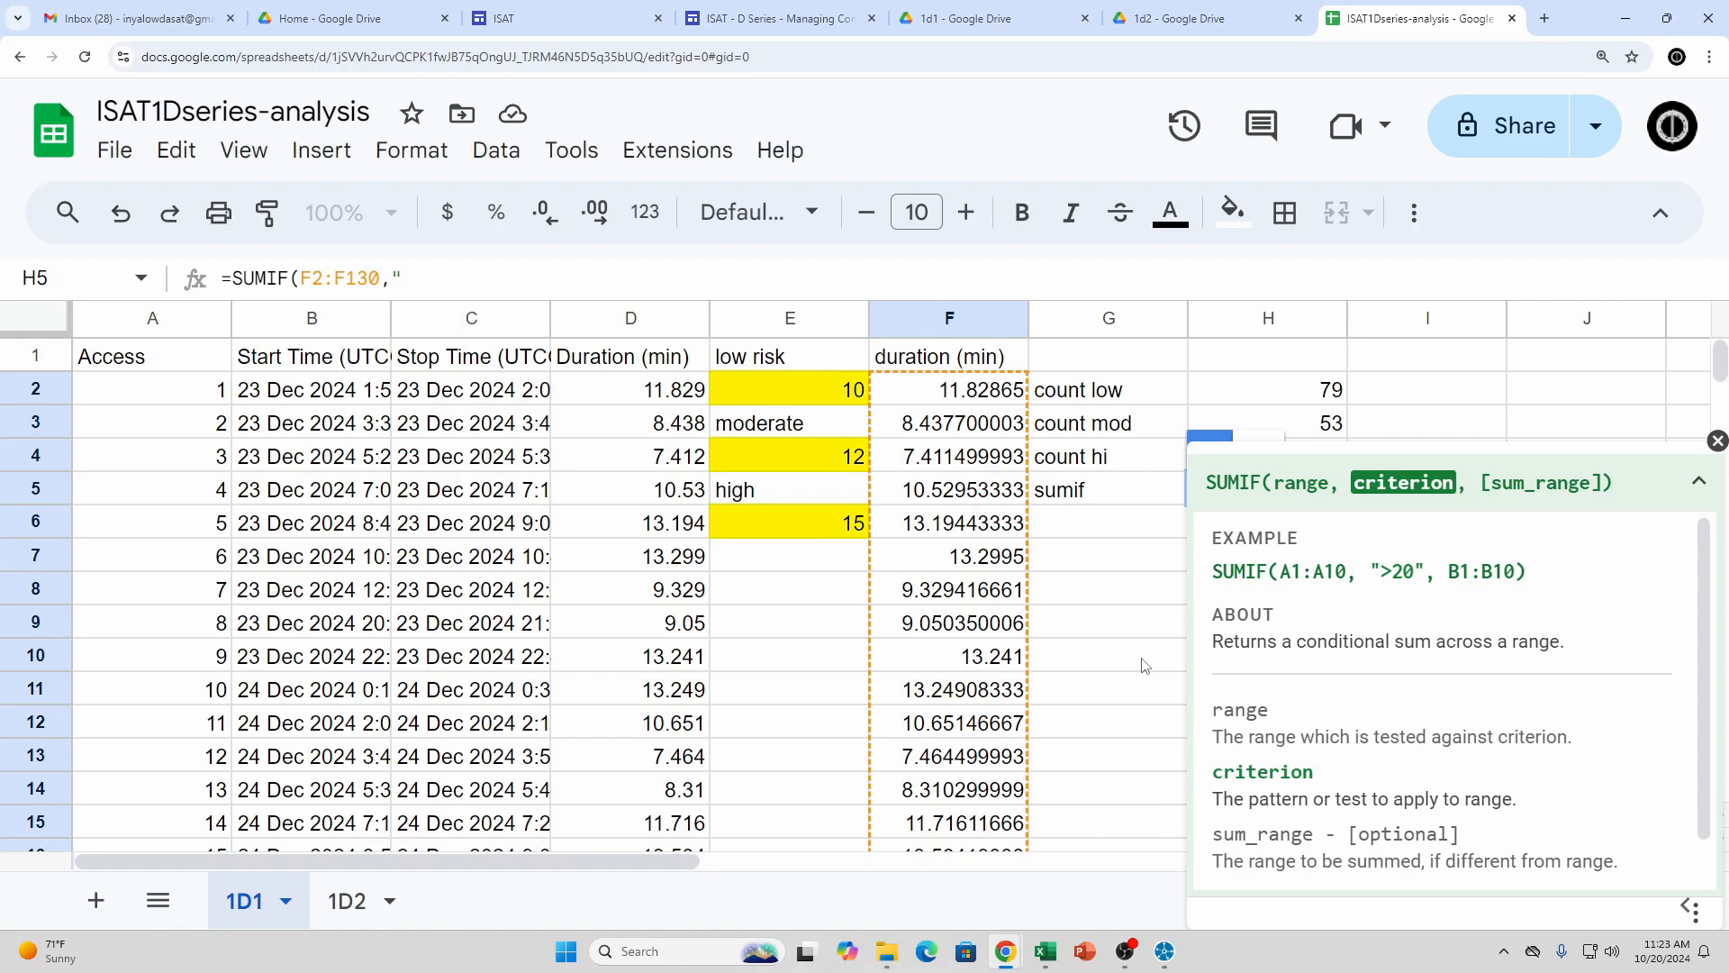
pyautogui.write('10')
pyautogui.scroll(-1, 1523, 636)
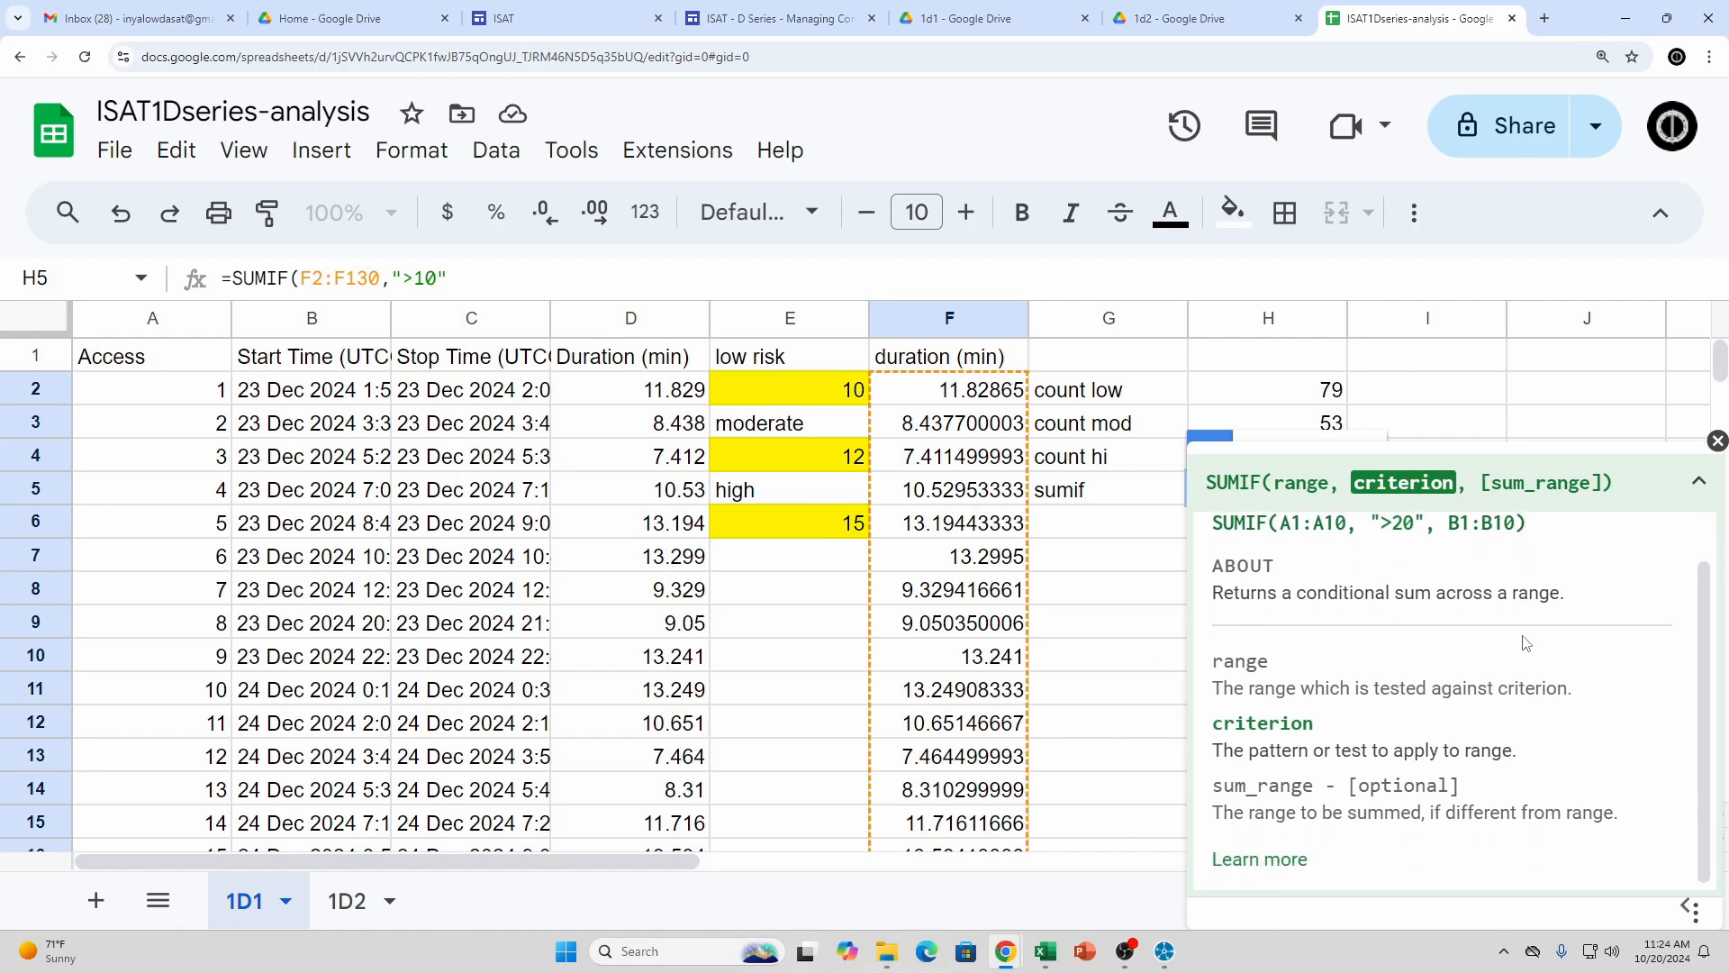
pyautogui.scroll(1, 1525, 641)
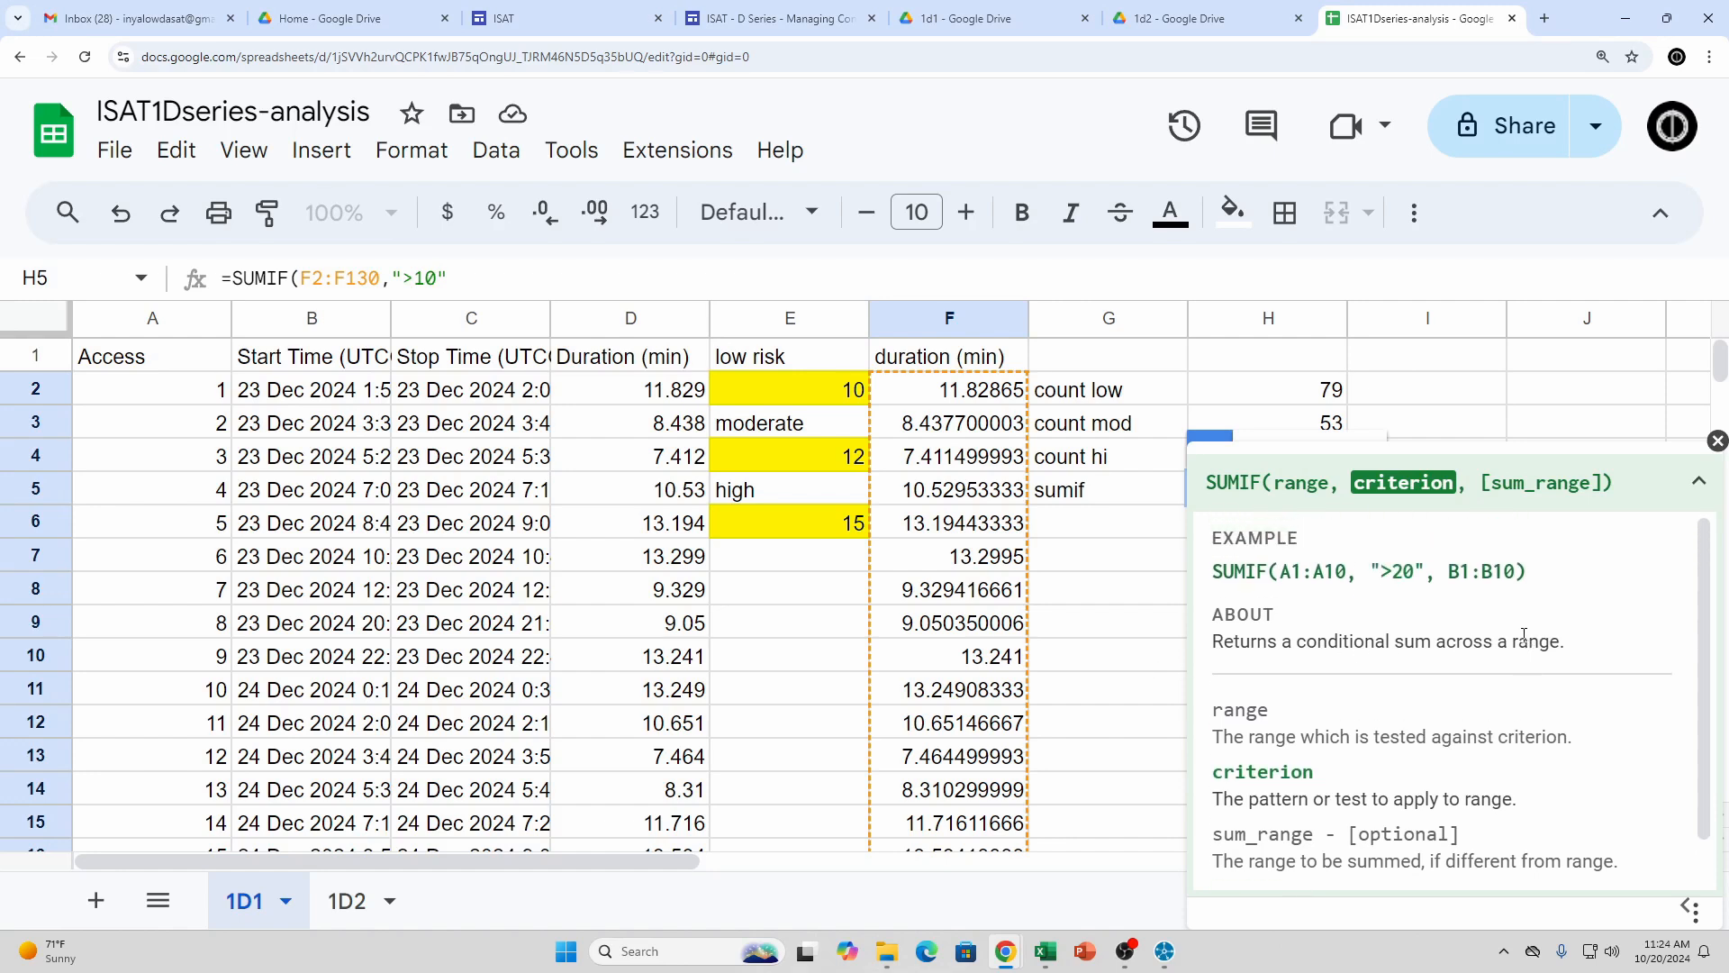
pyautogui.write(')')
pyautogui.press('Return')
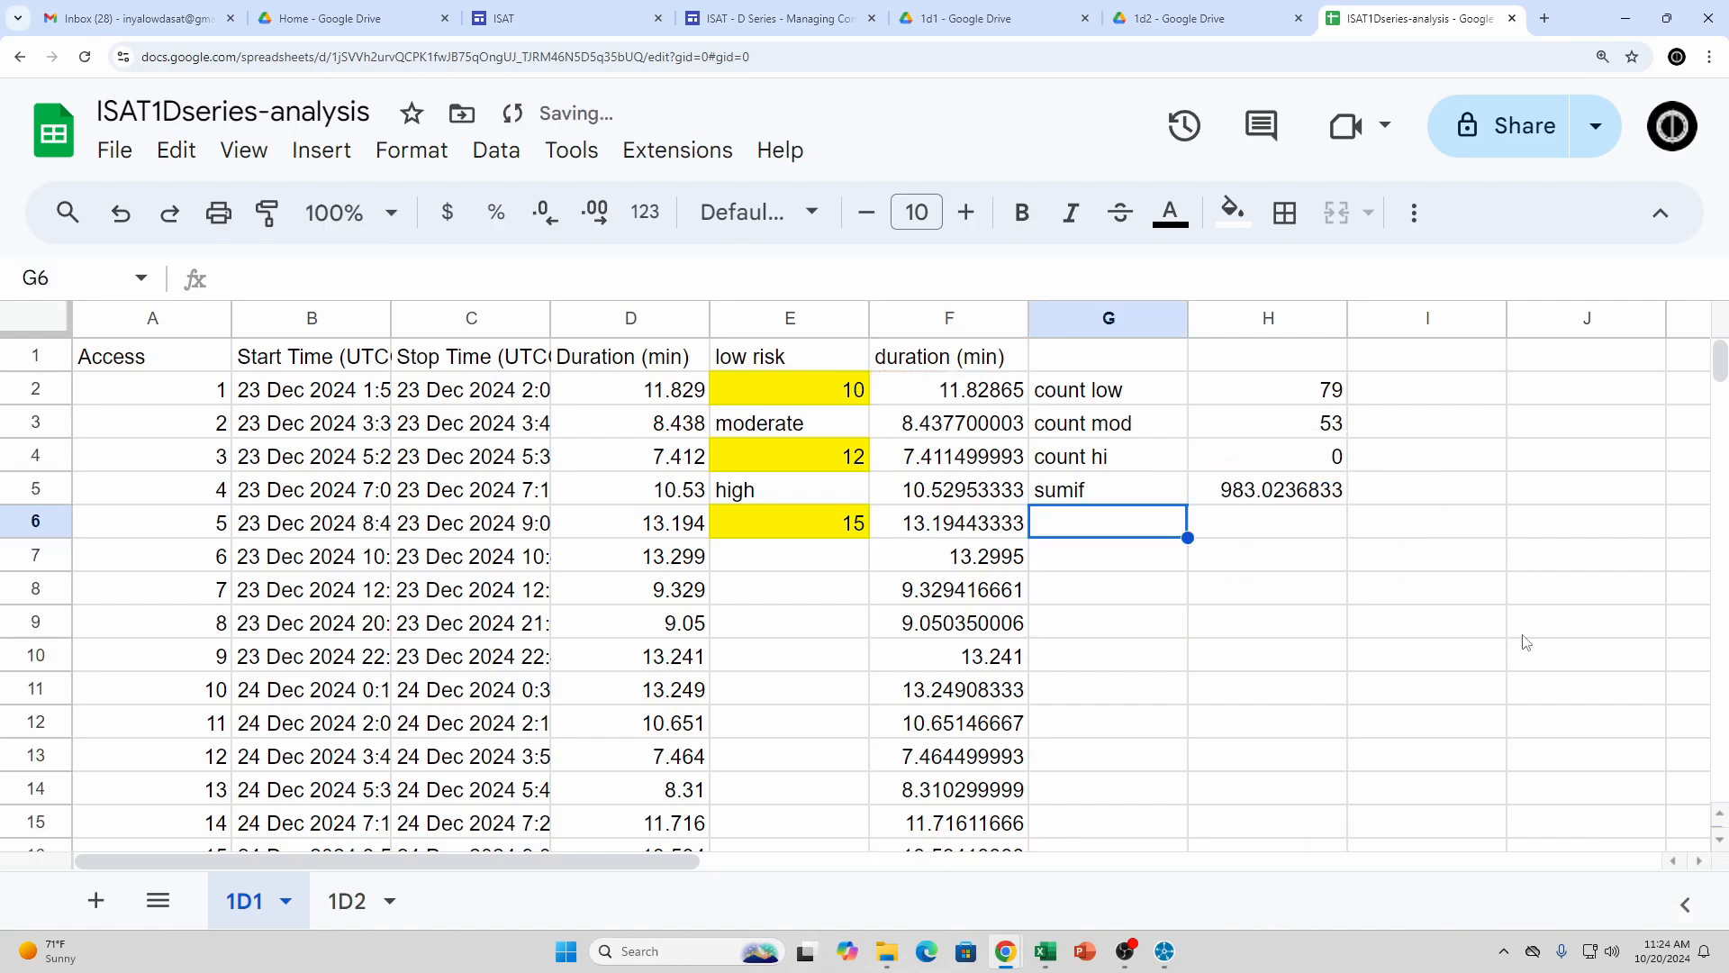
# Review the SUMIF formula in H5 against the first durations in F2 and F3
pyautogui.click(1258, 492)
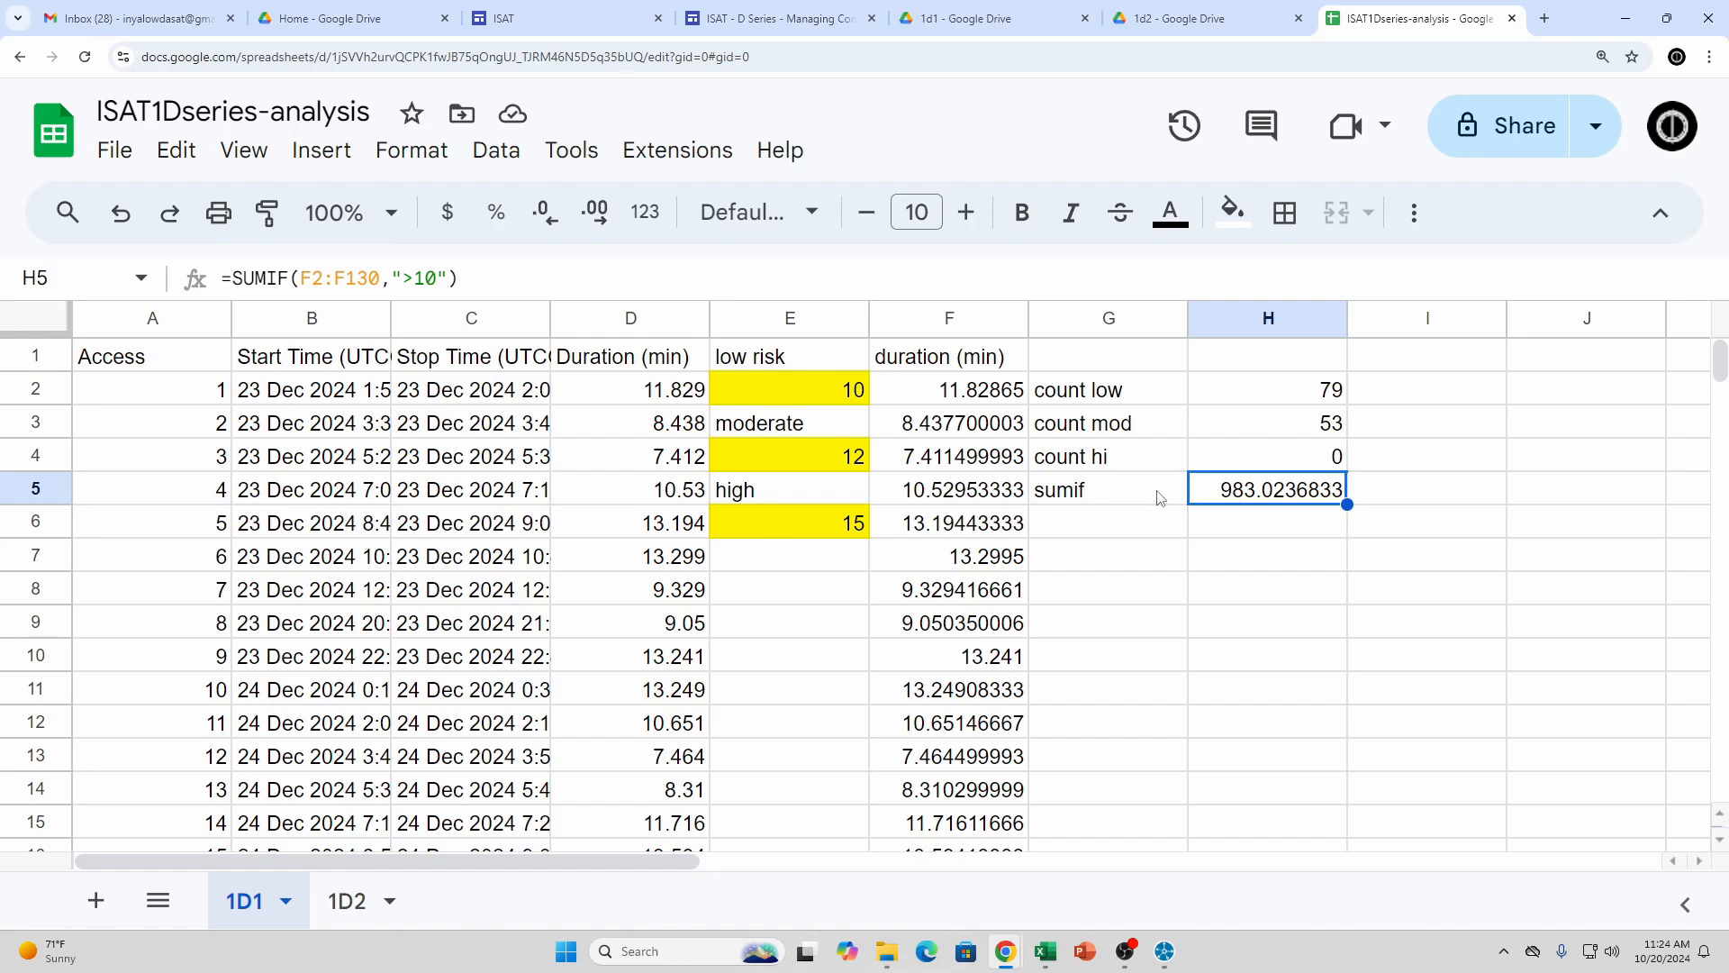
pyautogui.click(964, 395)
pyautogui.click(968, 439)
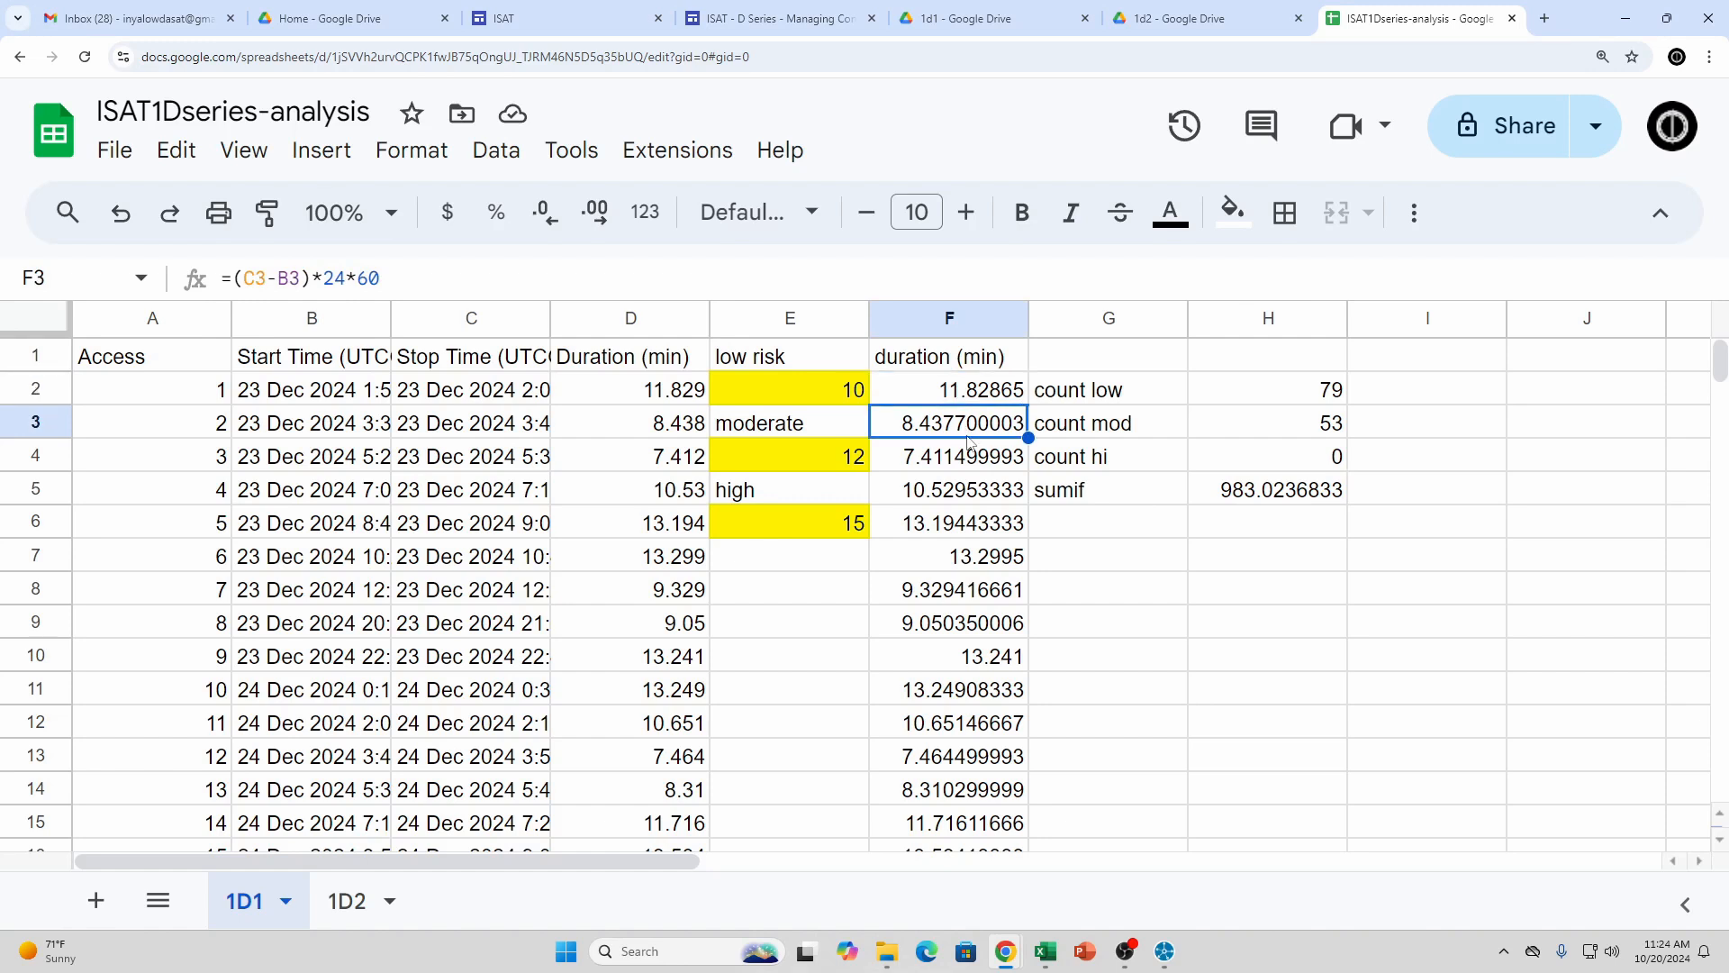
pyautogui.click(1236, 496)
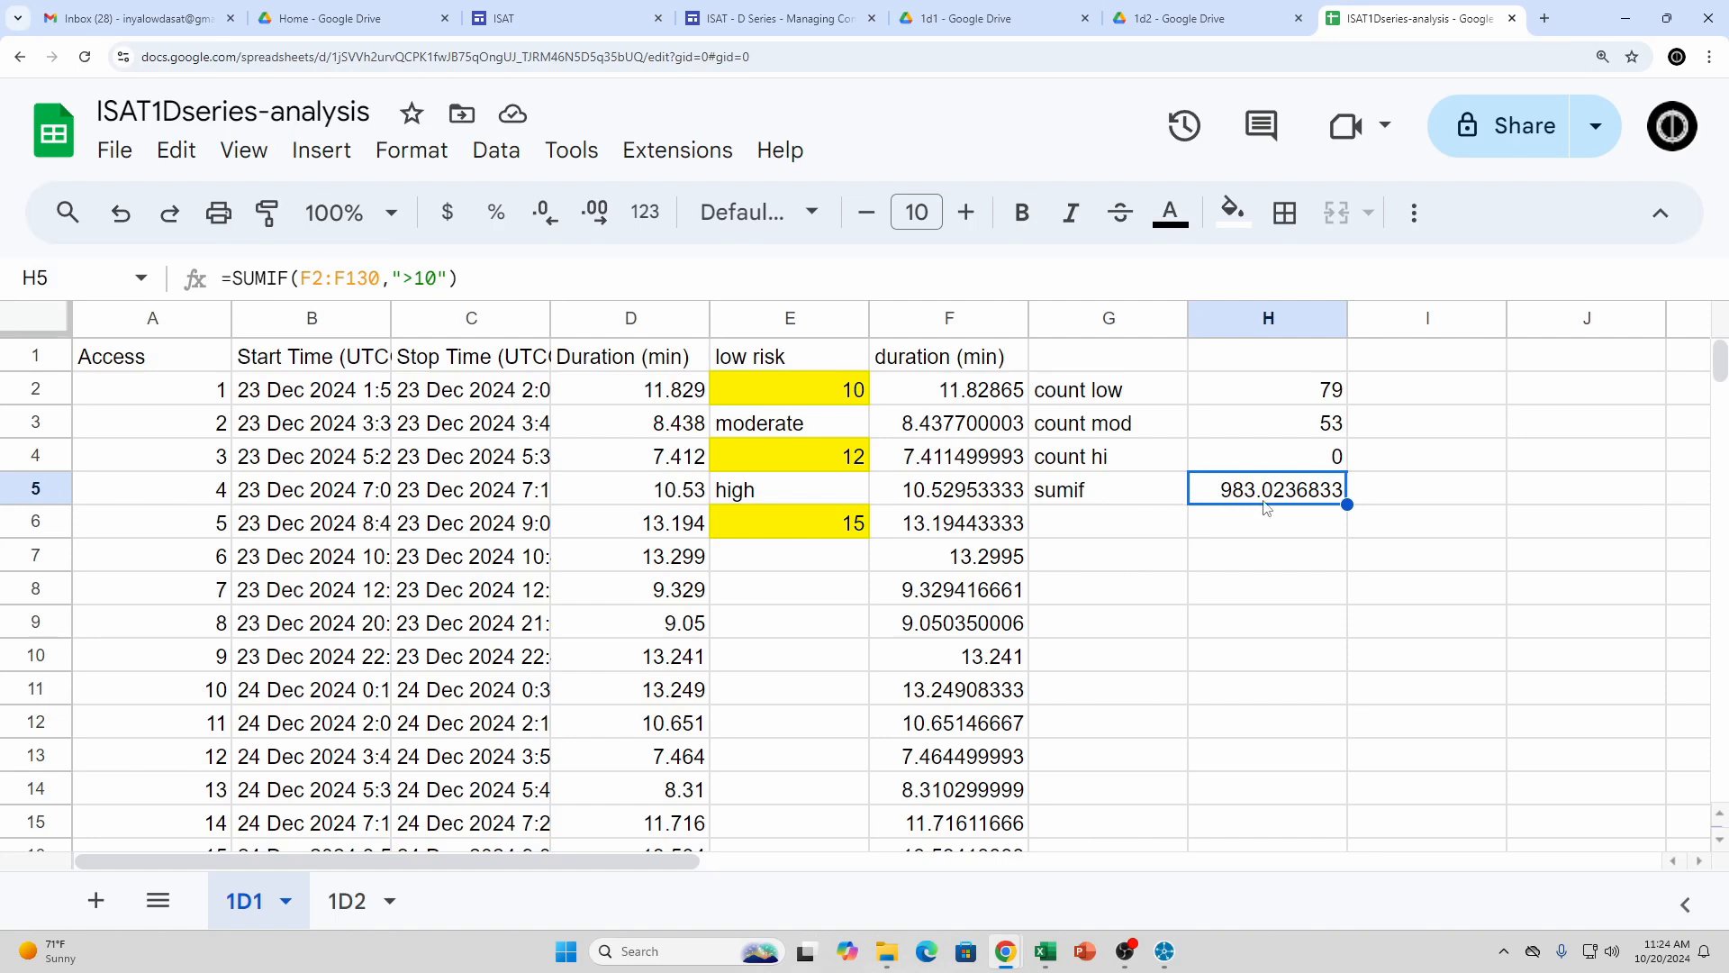
# Change the SUMIF criterion in H5 to ">0" so that all contact durations are summed
pyautogui.click(428, 281)
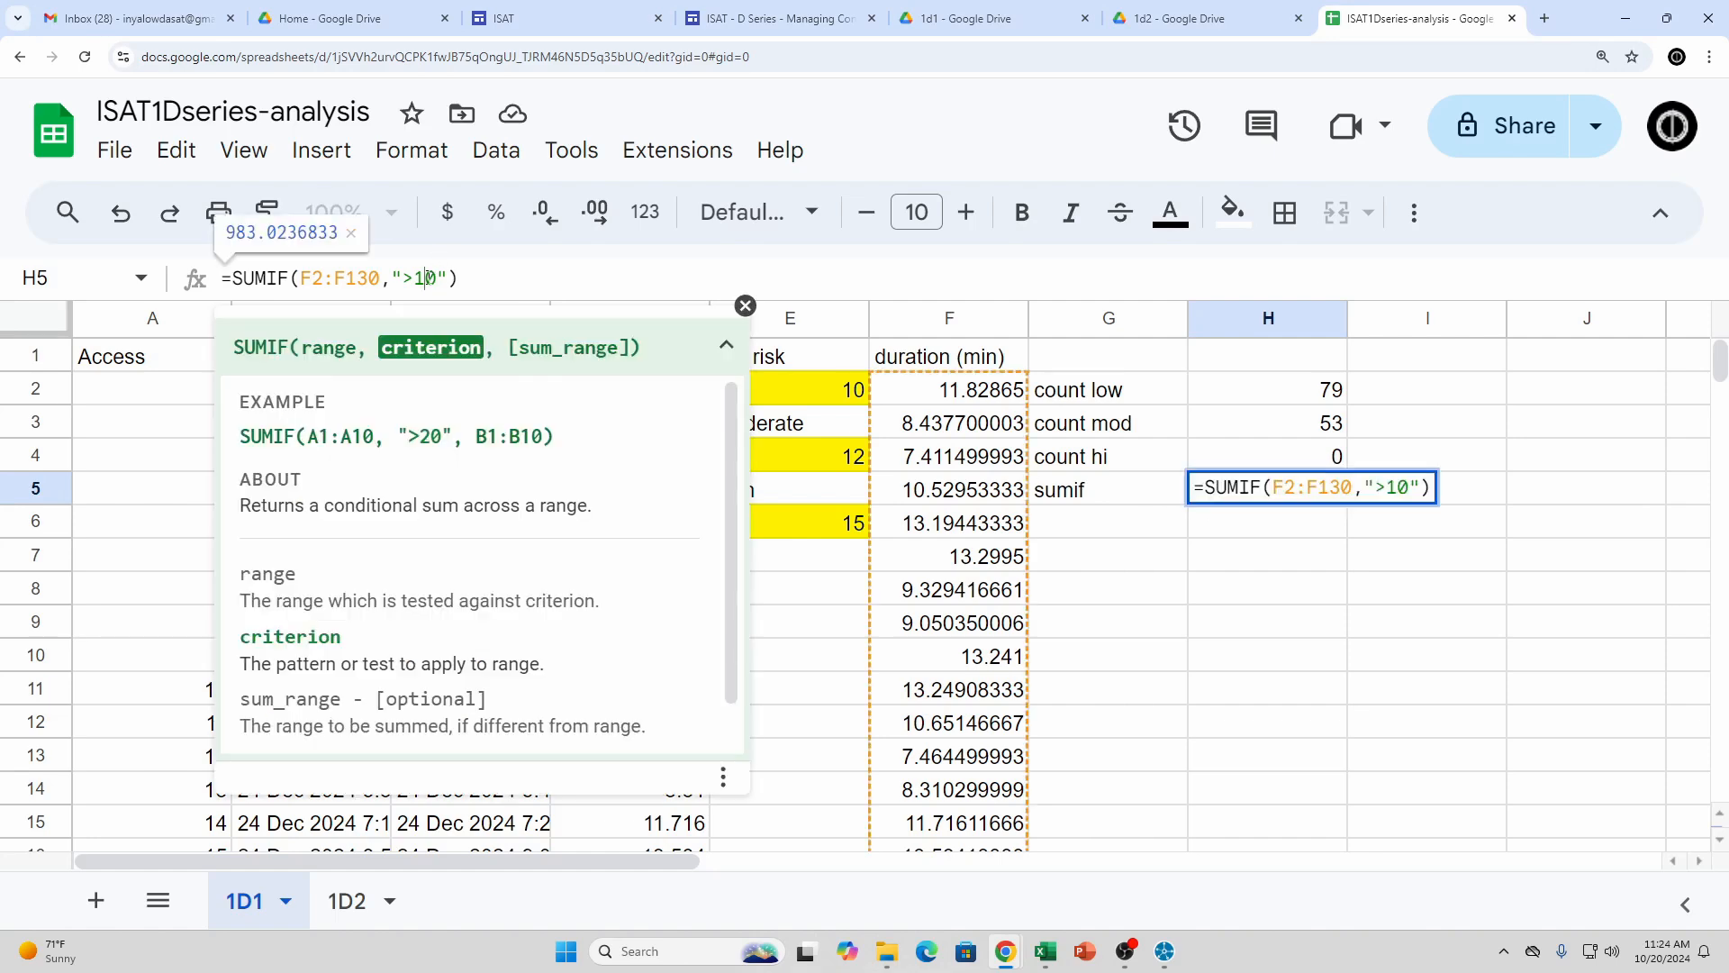
pyautogui.press('BackSpace')
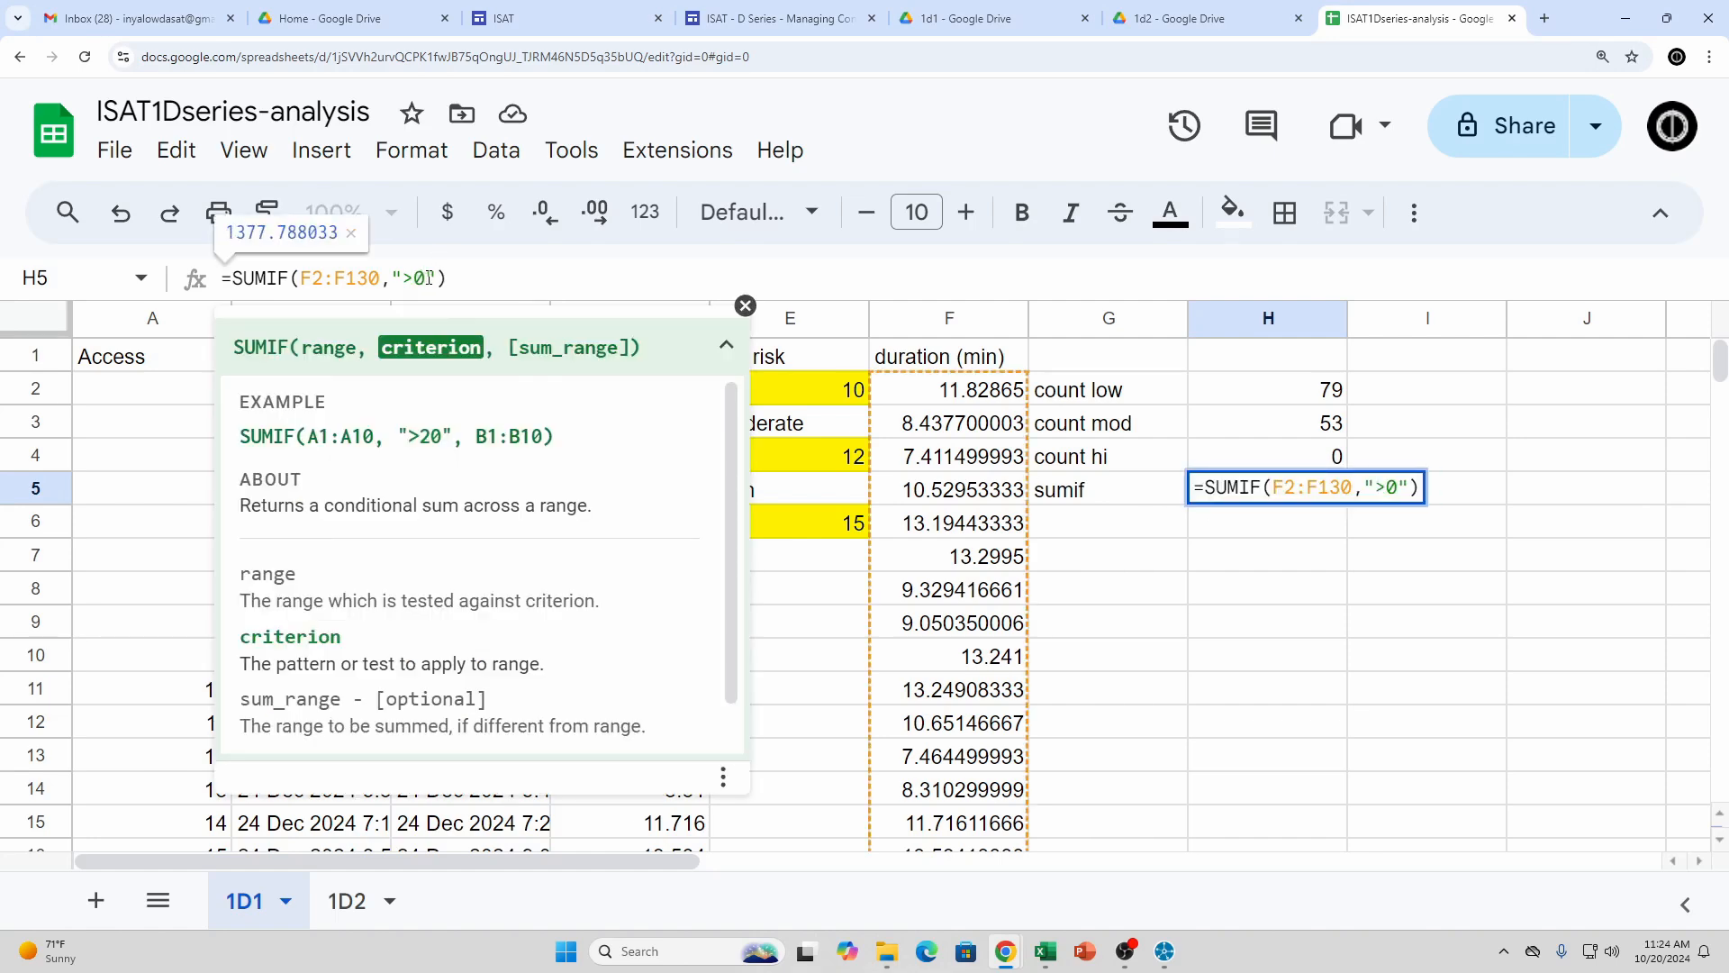
pyautogui.press('Return')
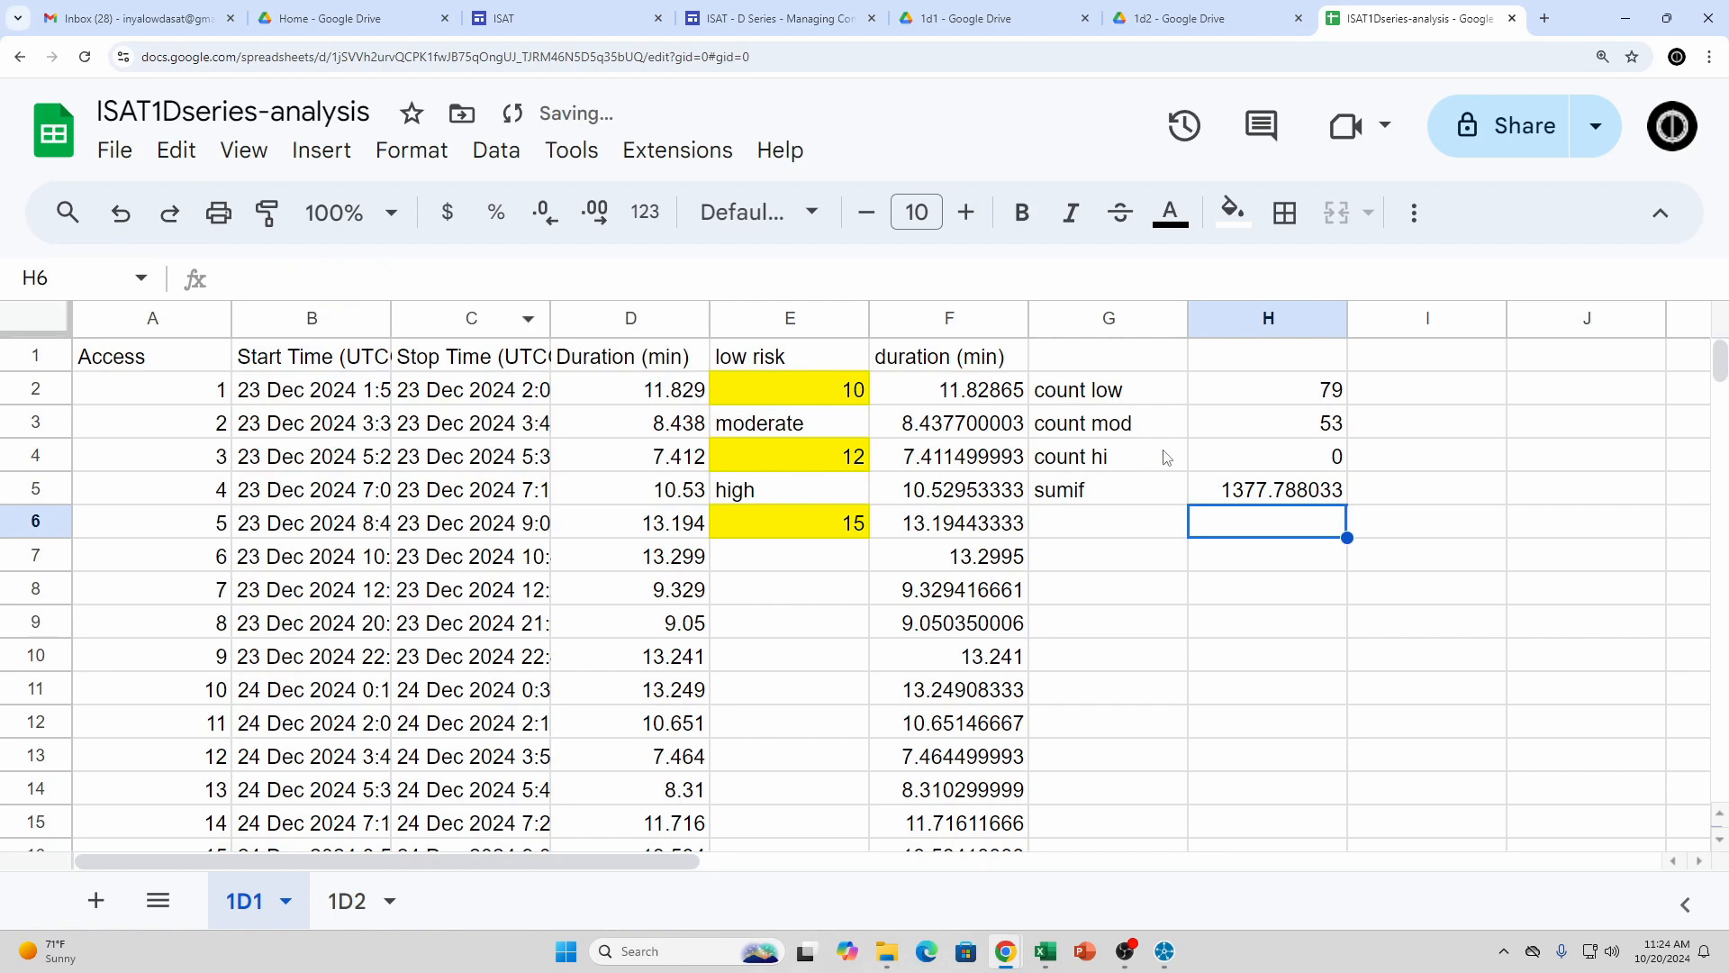
# Compare the SUMIF result in H5 with the Total Duration in E136 of the Global Statistics
pyautogui.click(1232, 490)
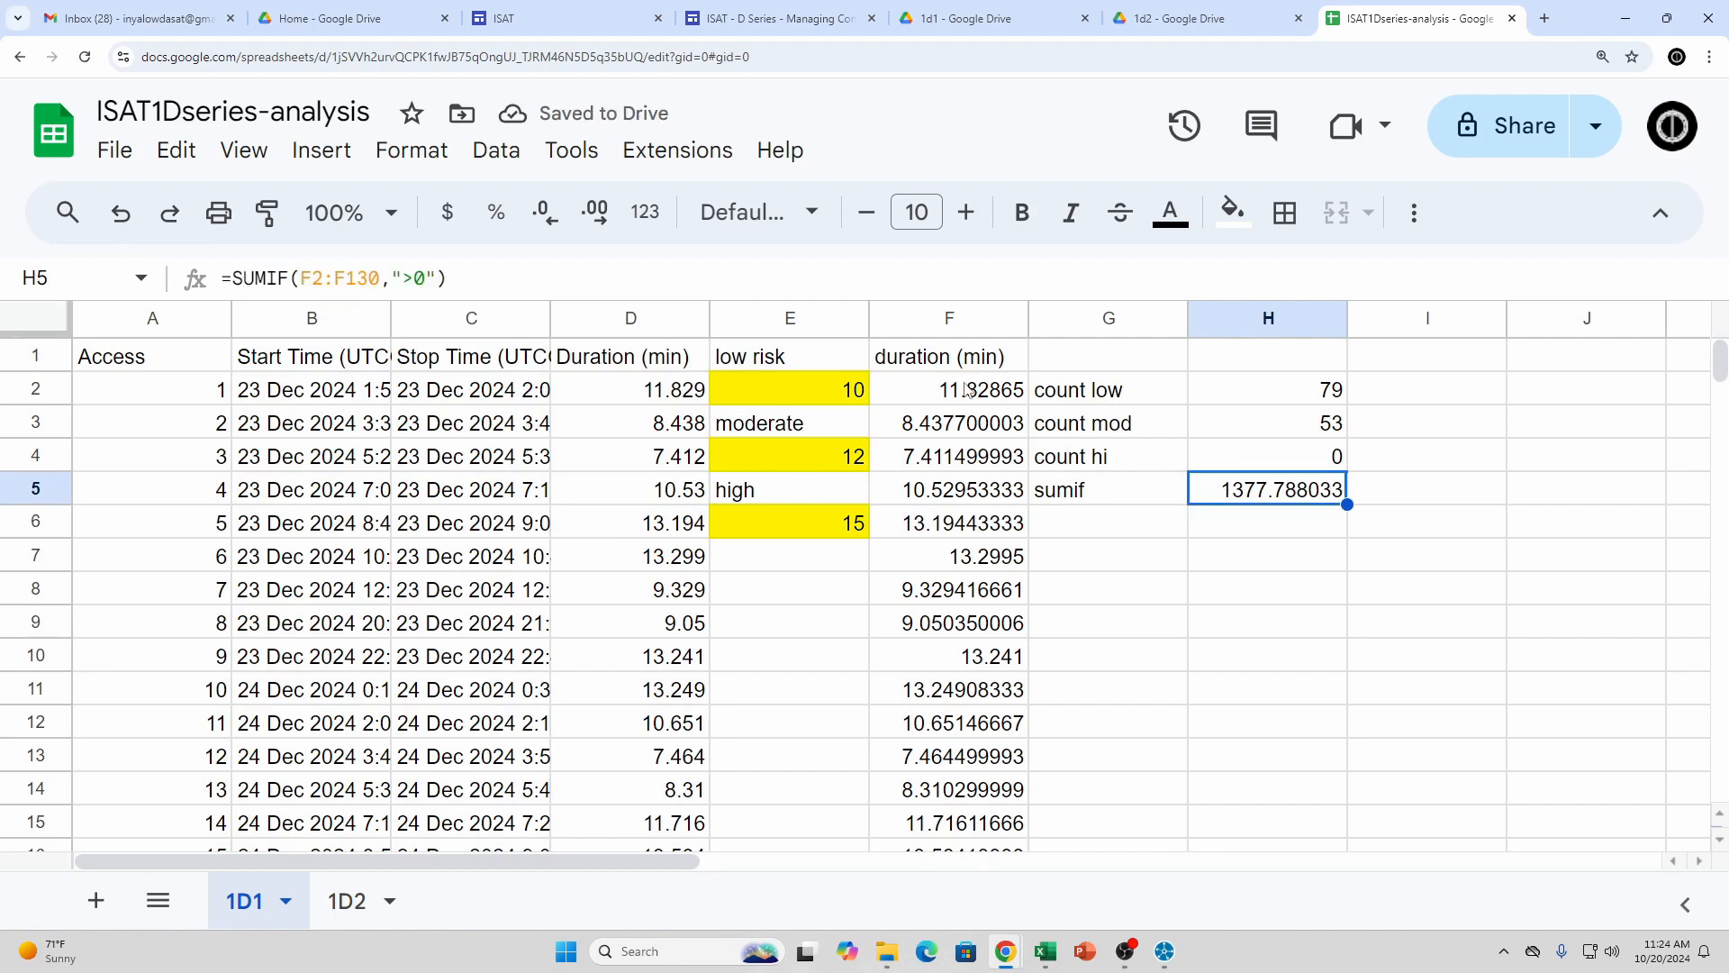
pyautogui.scroll(-2, 1126, 518)
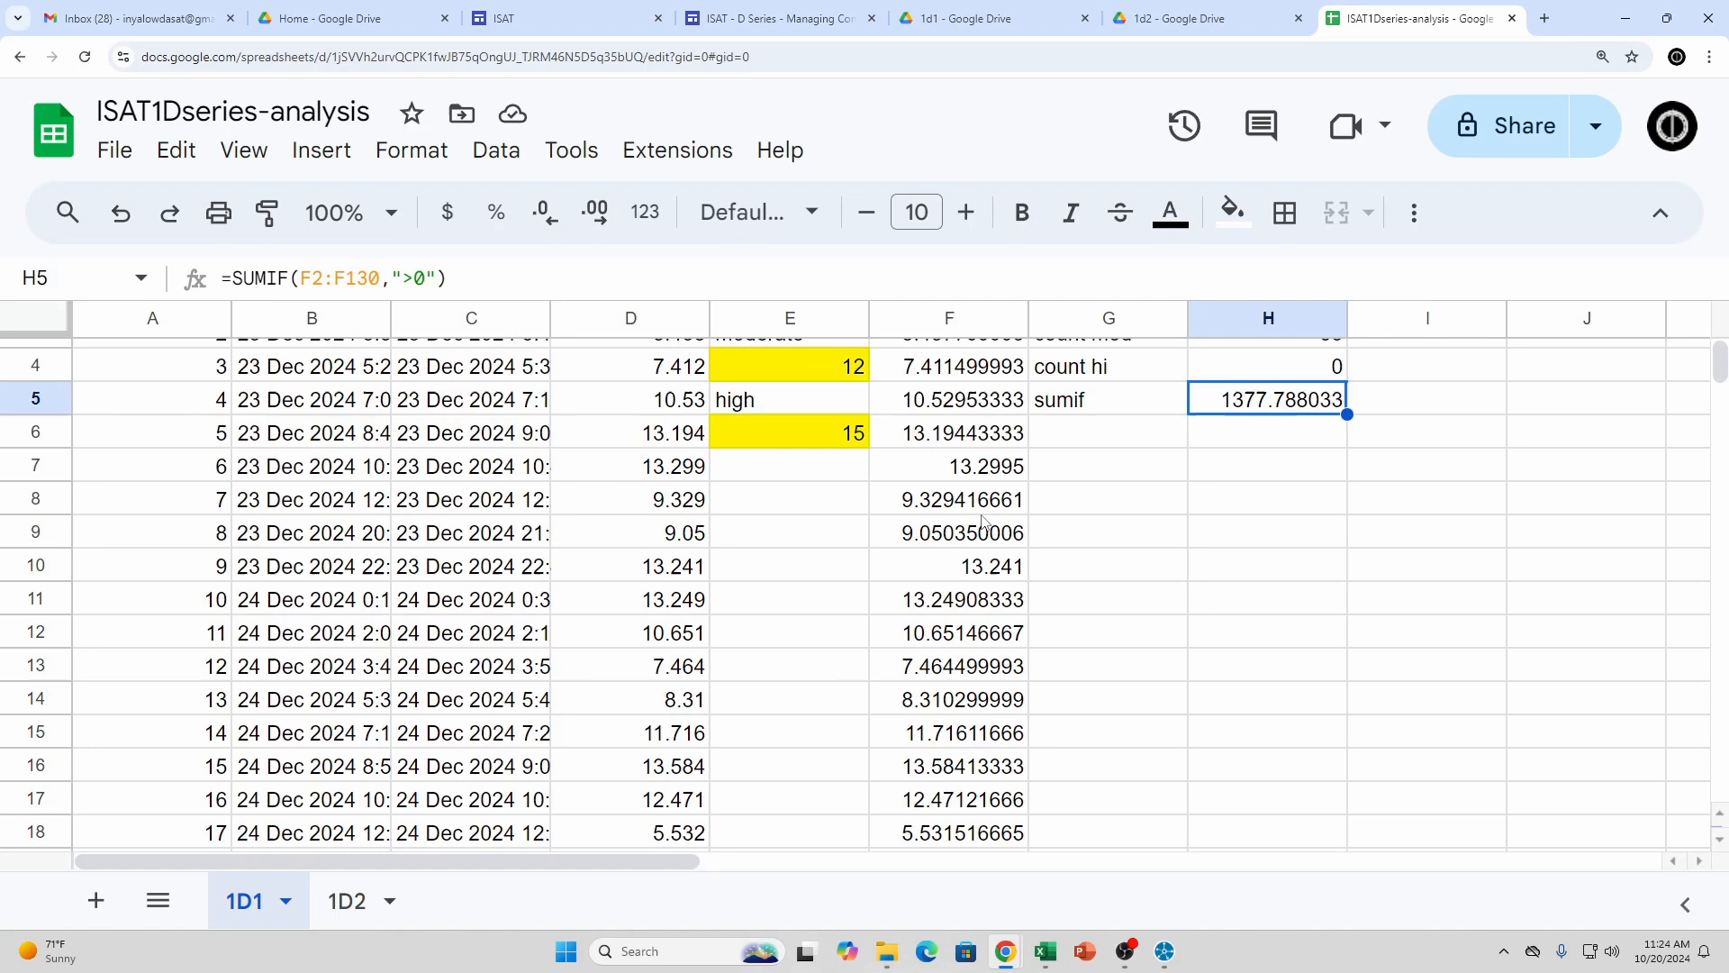
pyautogui.scroll(2, 1240, 540)
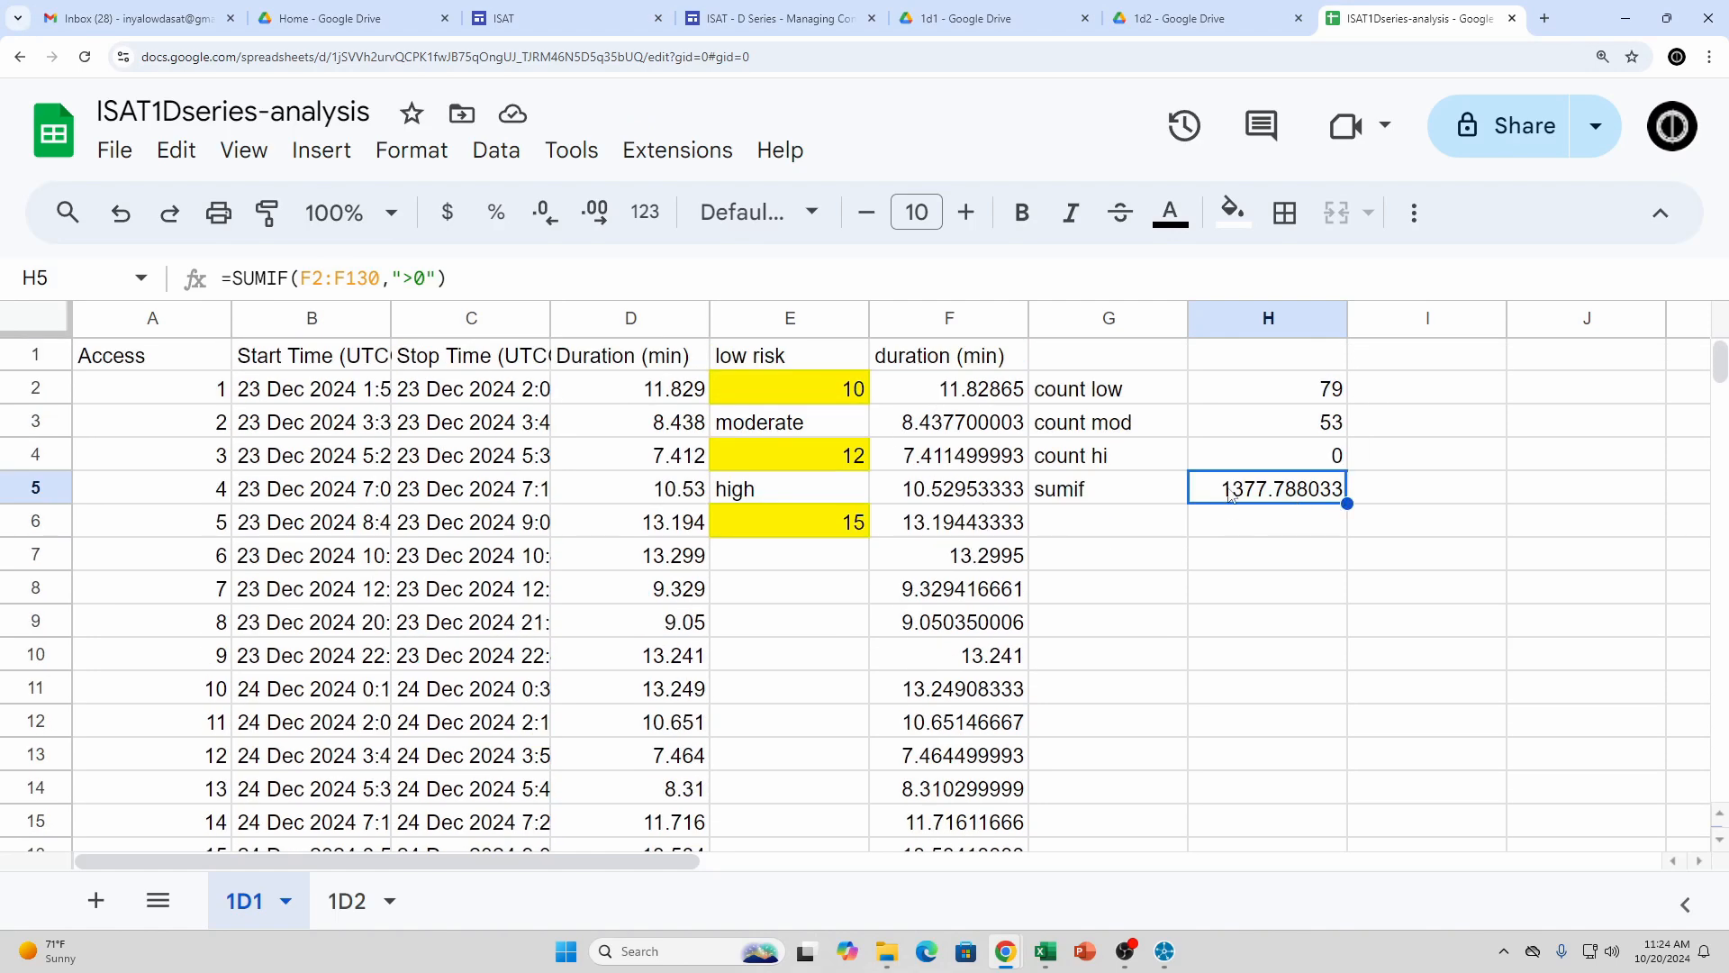
pyautogui.scroll(-15, 1149, 589)
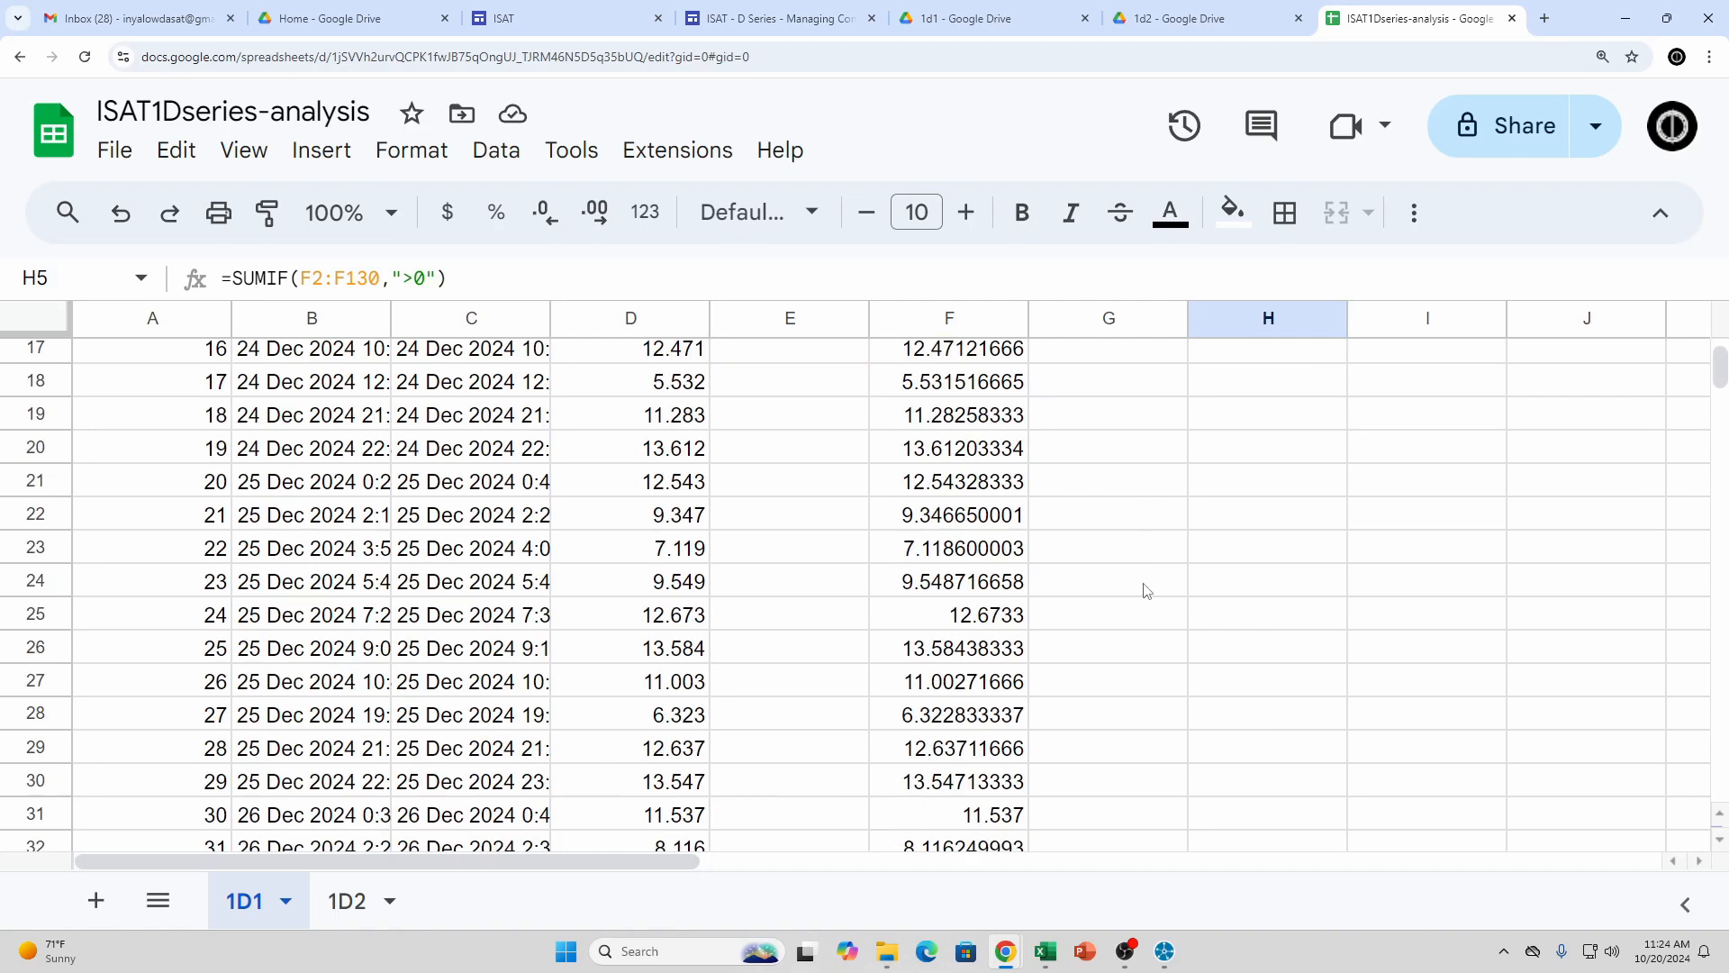
pyautogui.scroll(-20, 1150, 589)
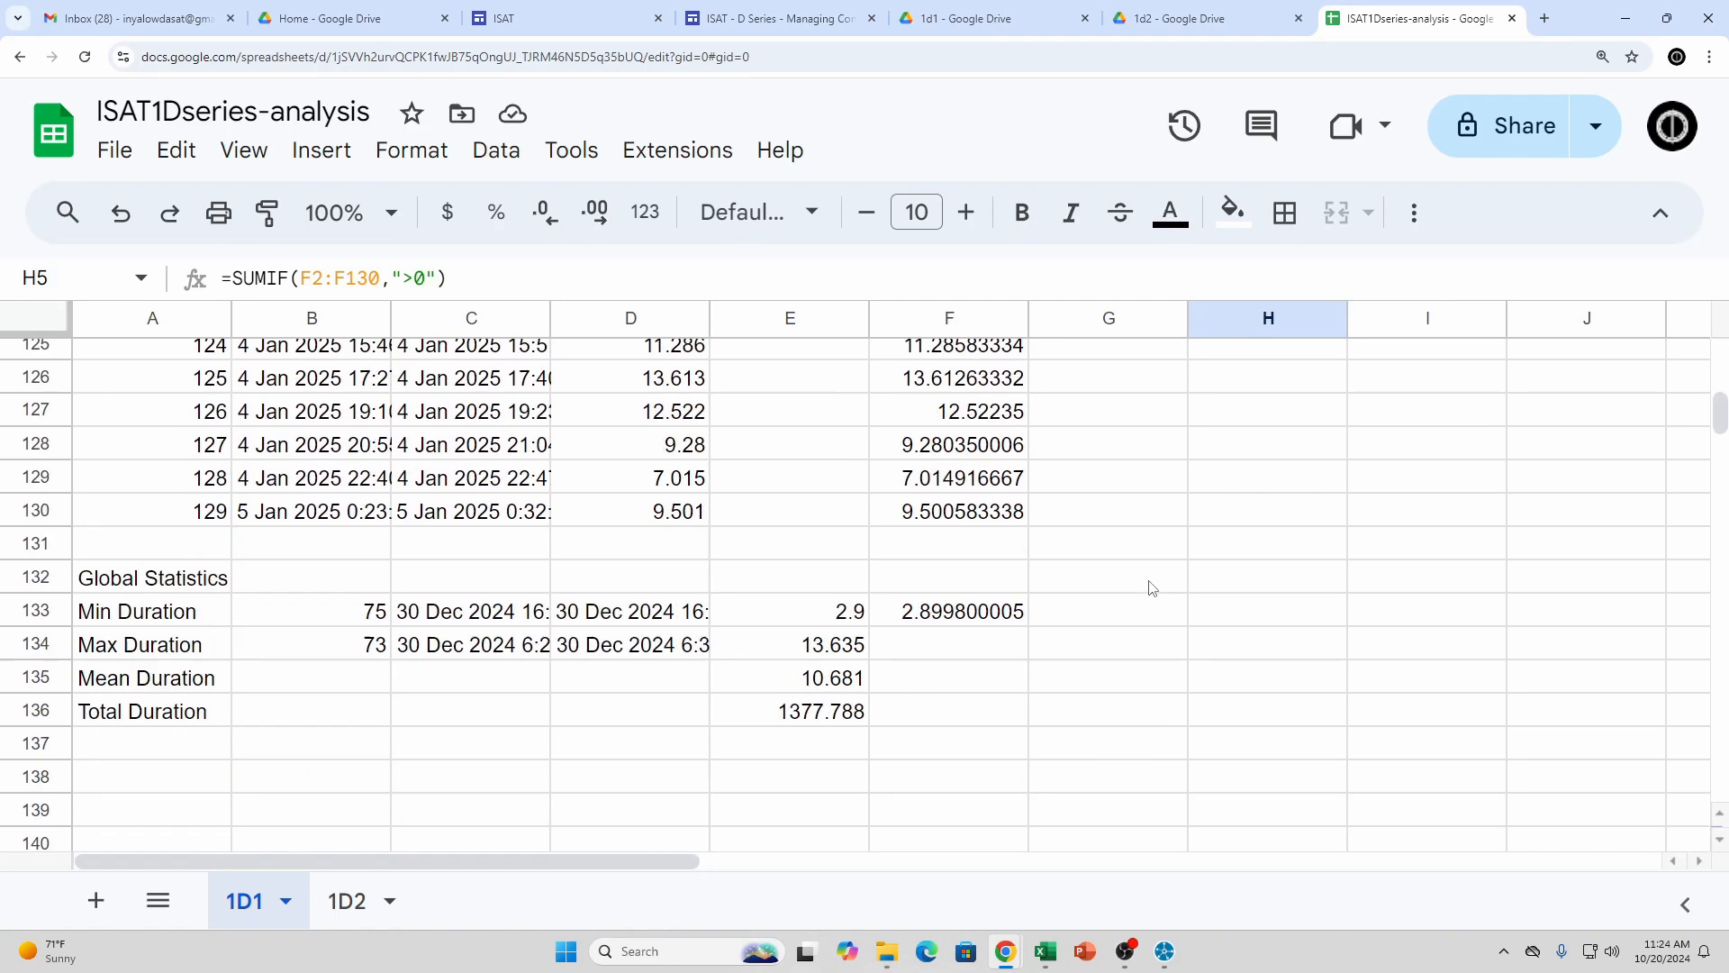
pyautogui.scroll(3, 1149, 589)
pyautogui.click(777, 710)
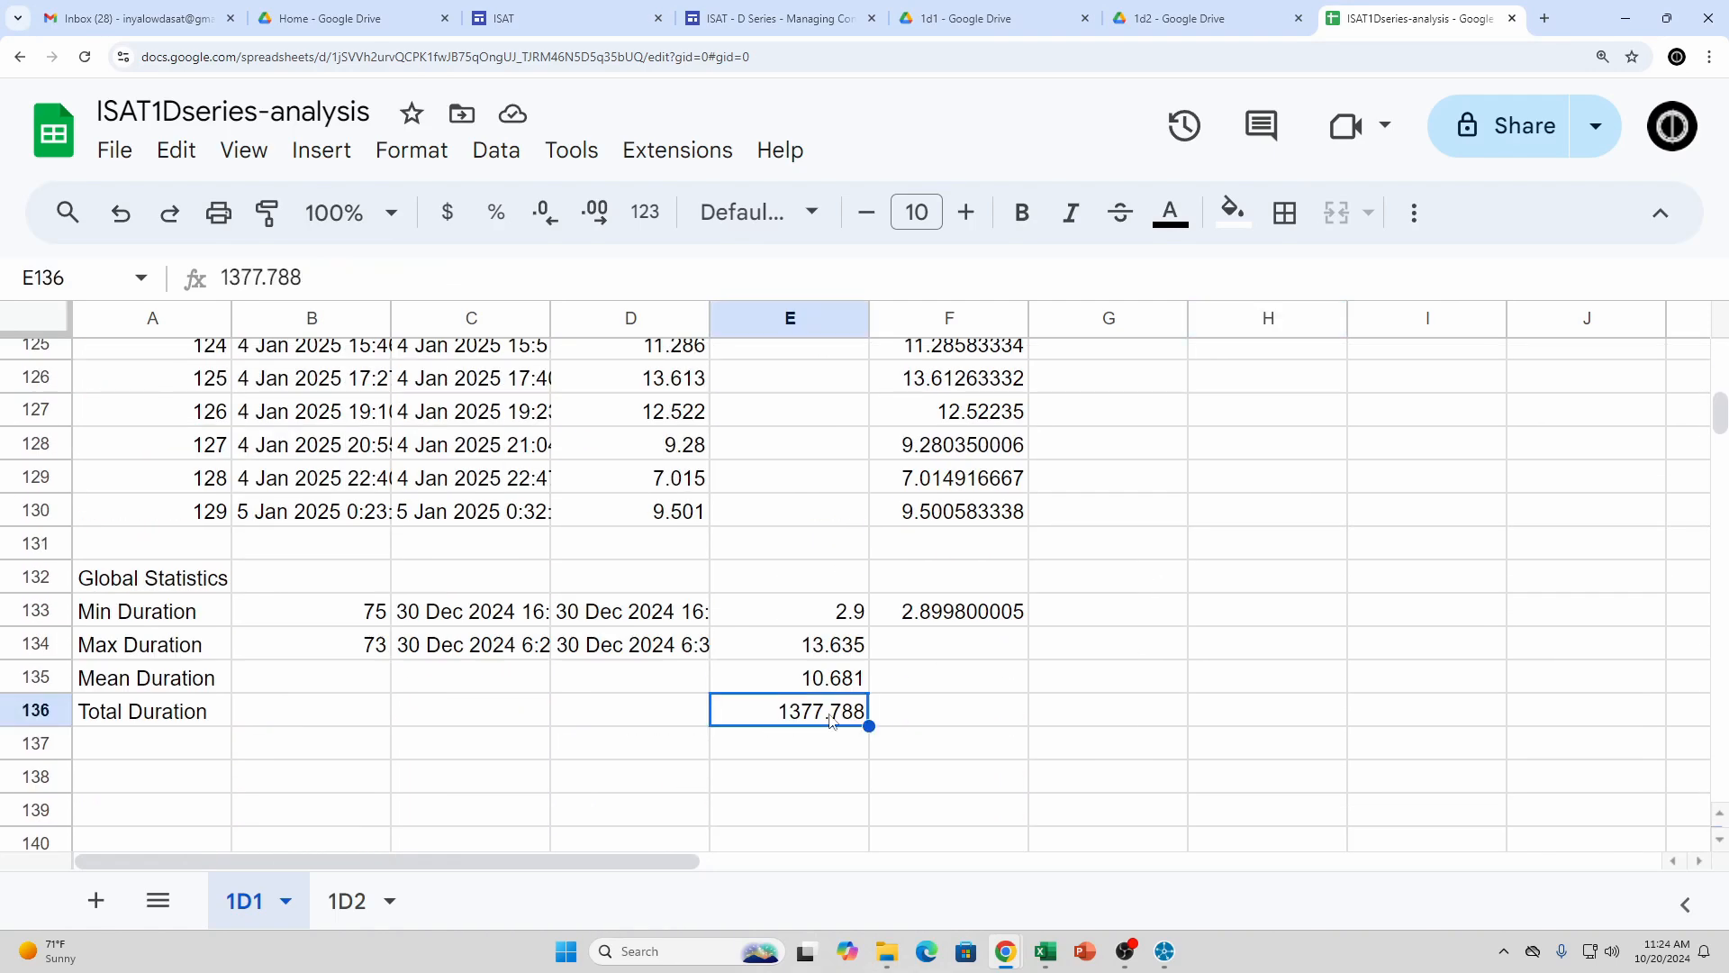
pyautogui.scroll(20, 1224, 666)
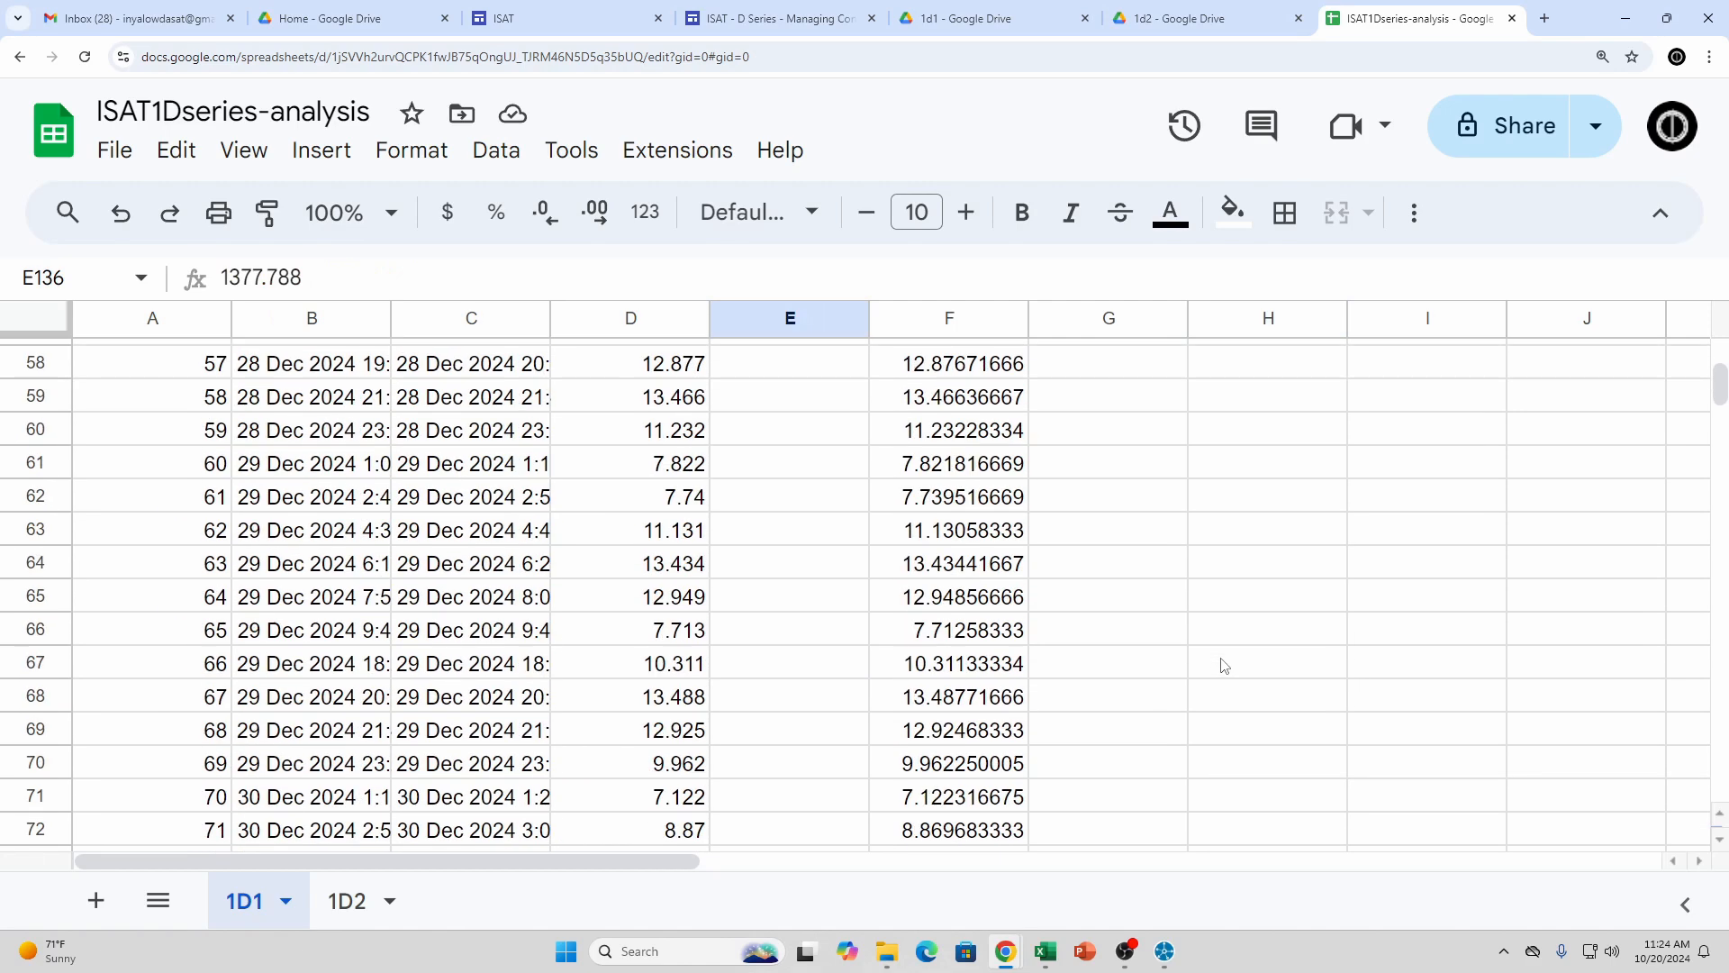
pyautogui.click(1253, 493)
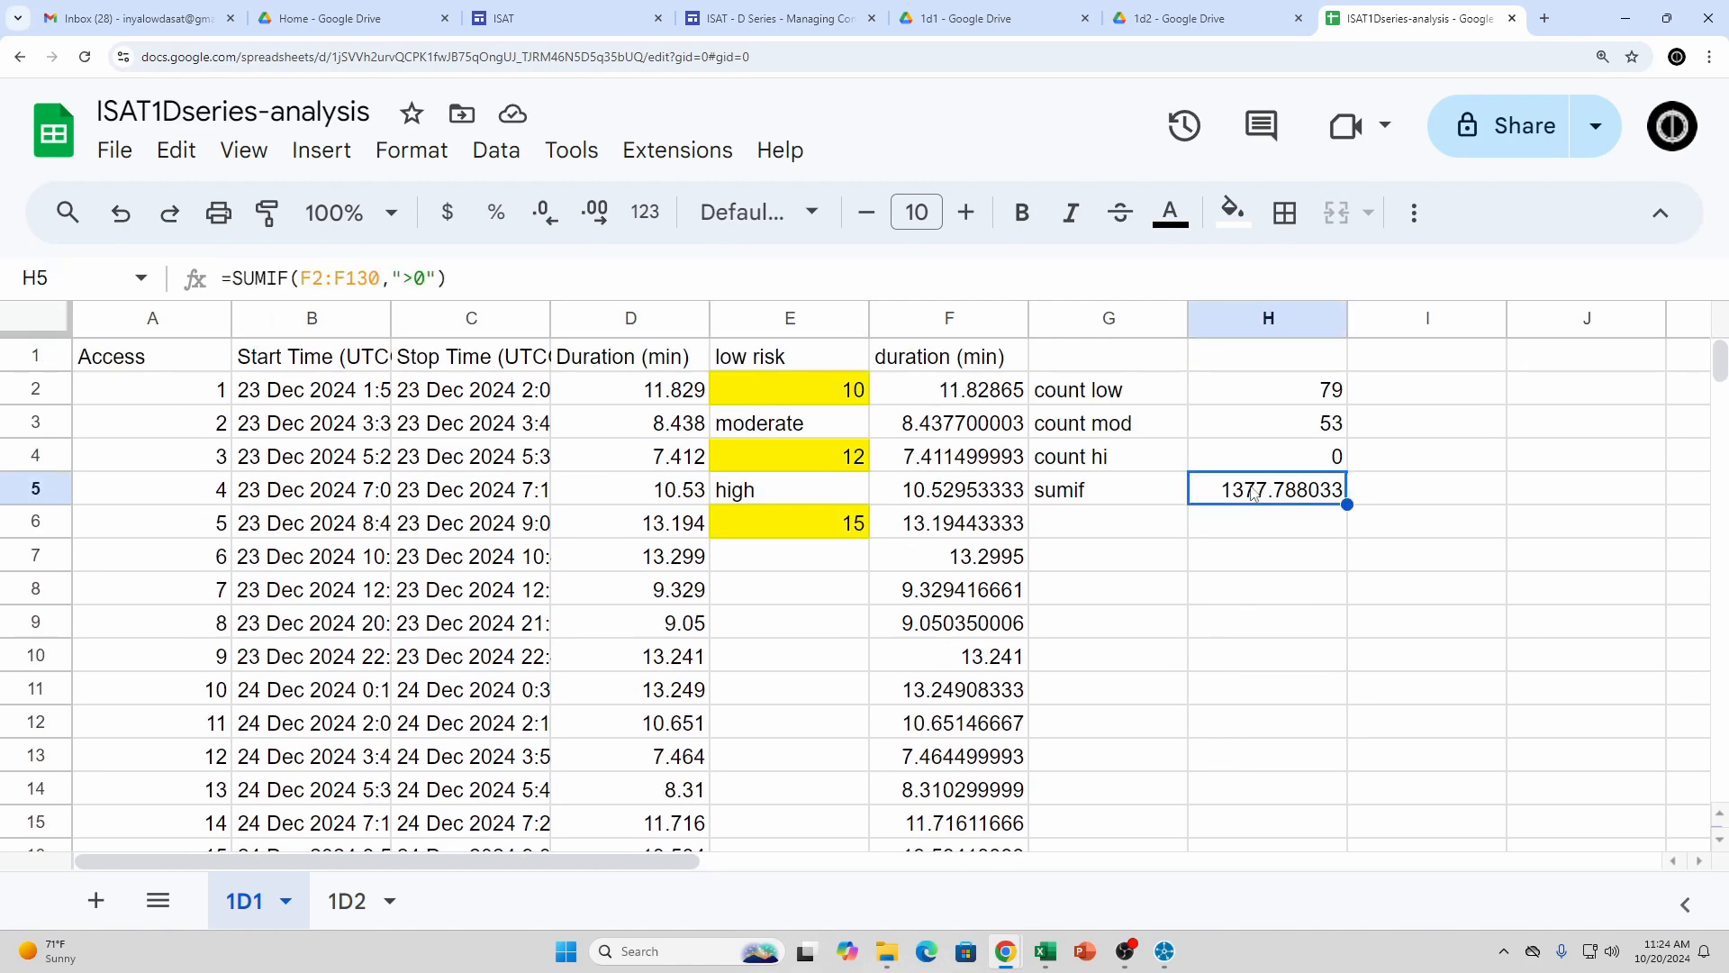
# Set the SUMIF criterion in H5 back to ">10"
pyautogui.click(418, 279)
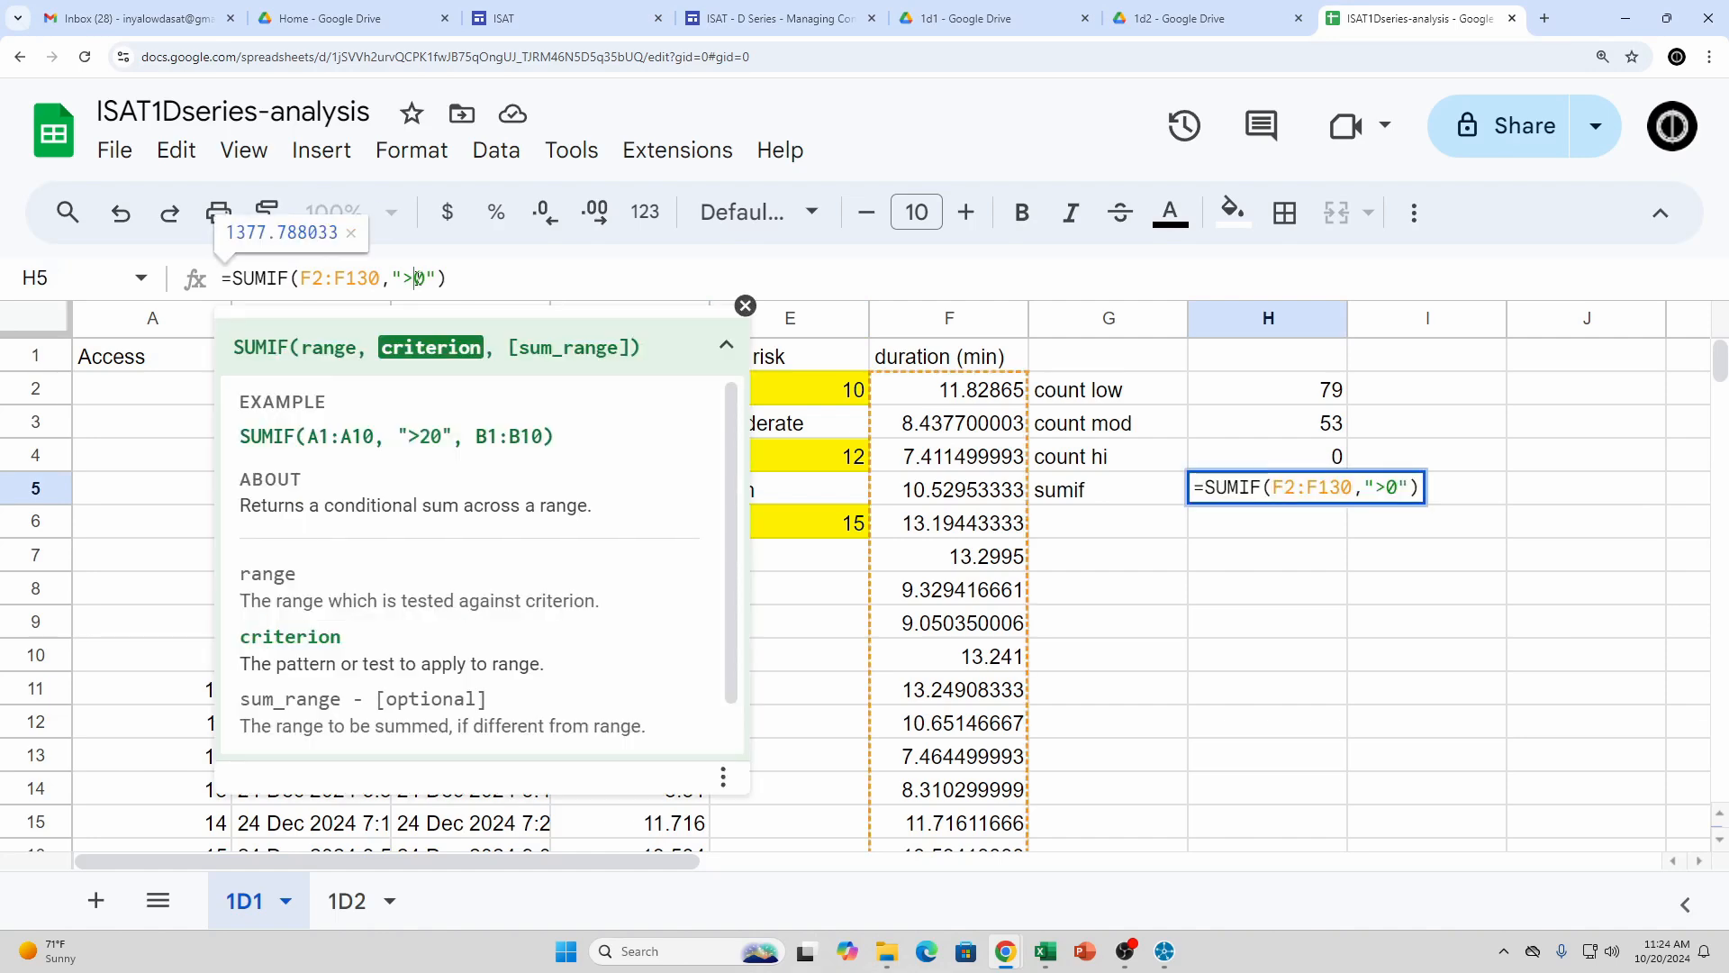
pyautogui.write('1')
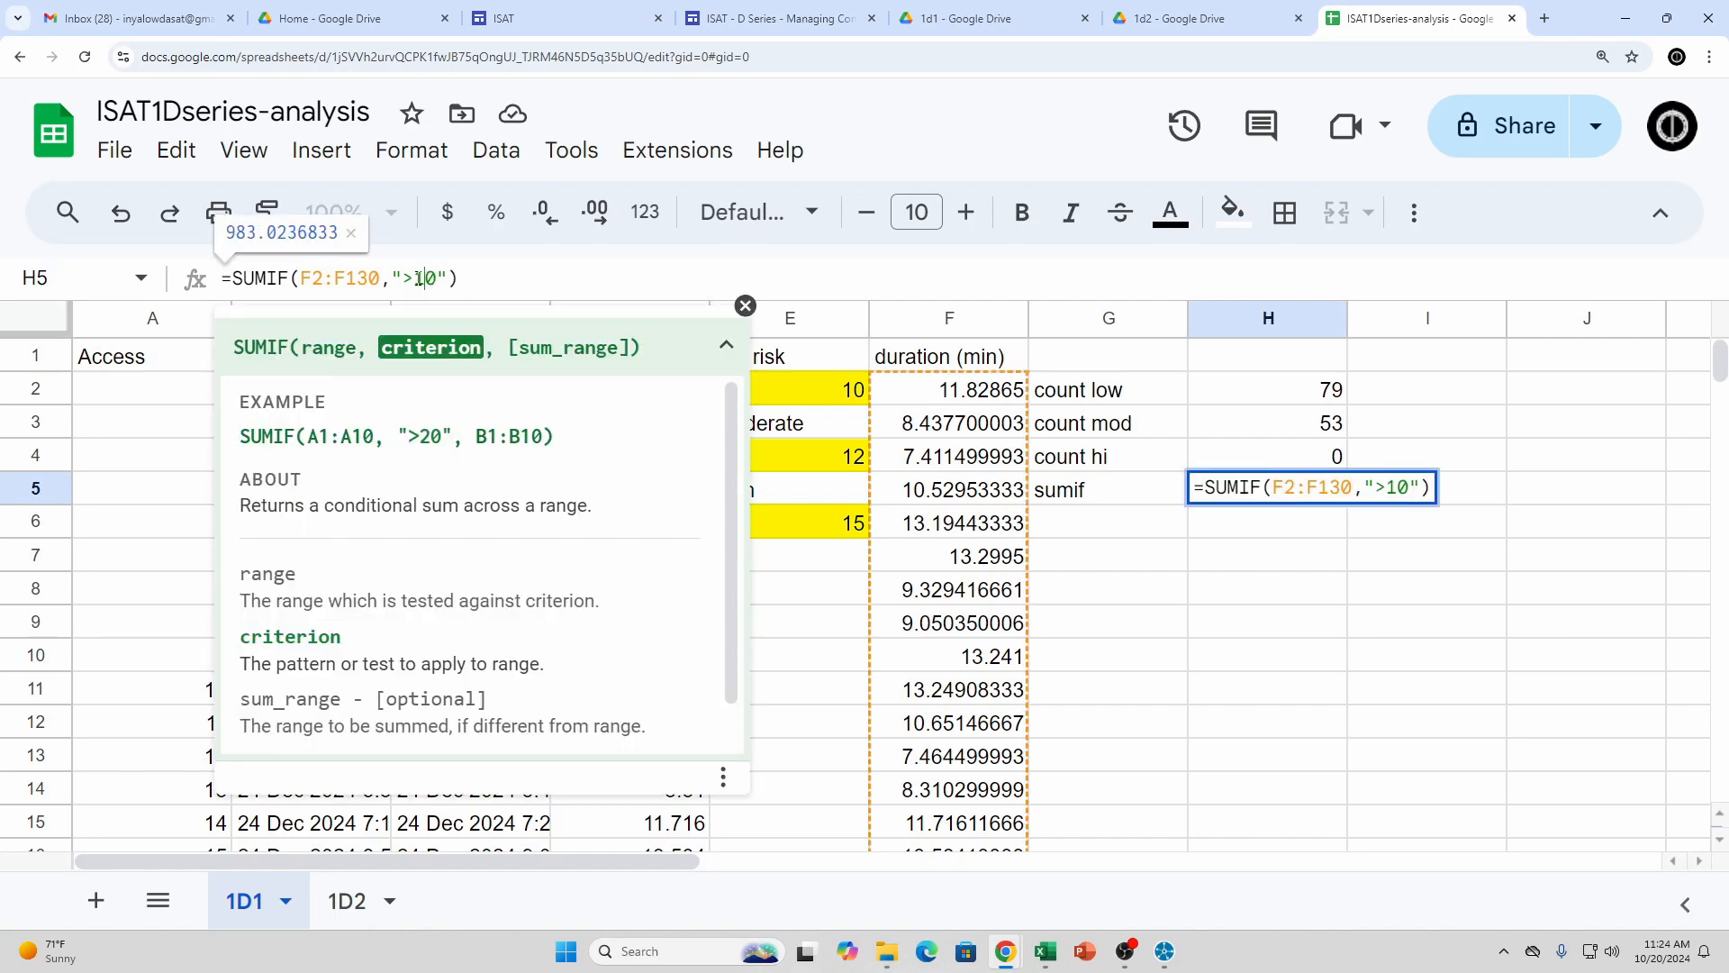
pyautogui.press('Return')
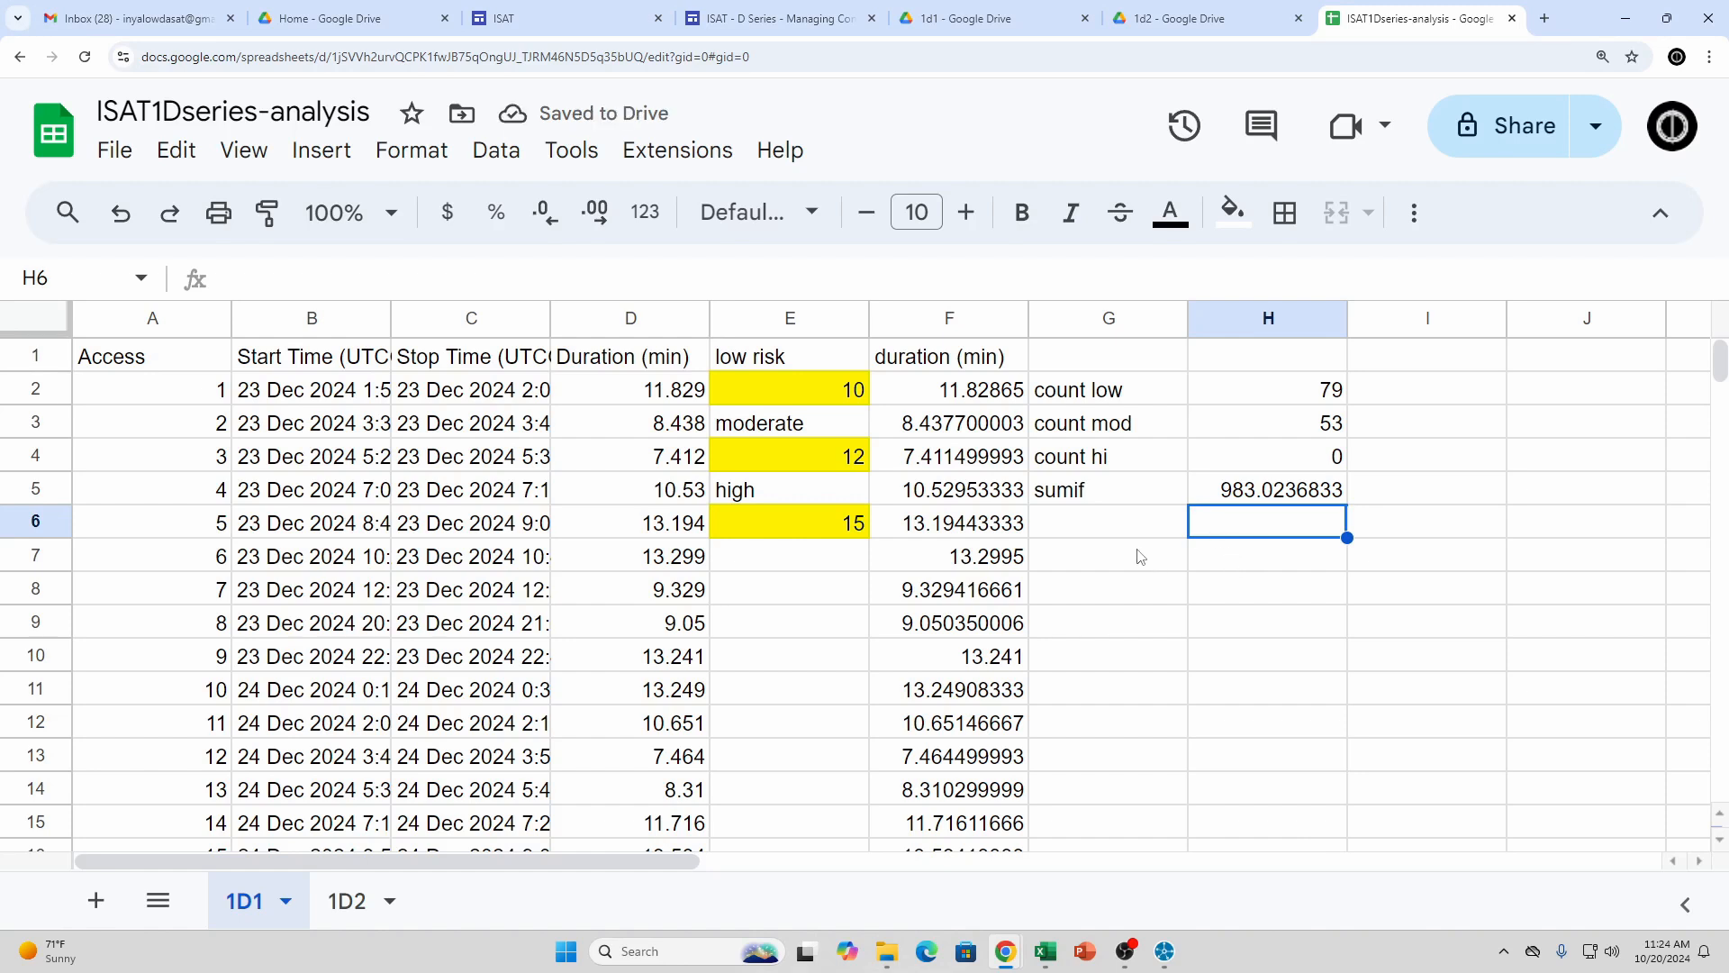
pyautogui.click(1295, 491)
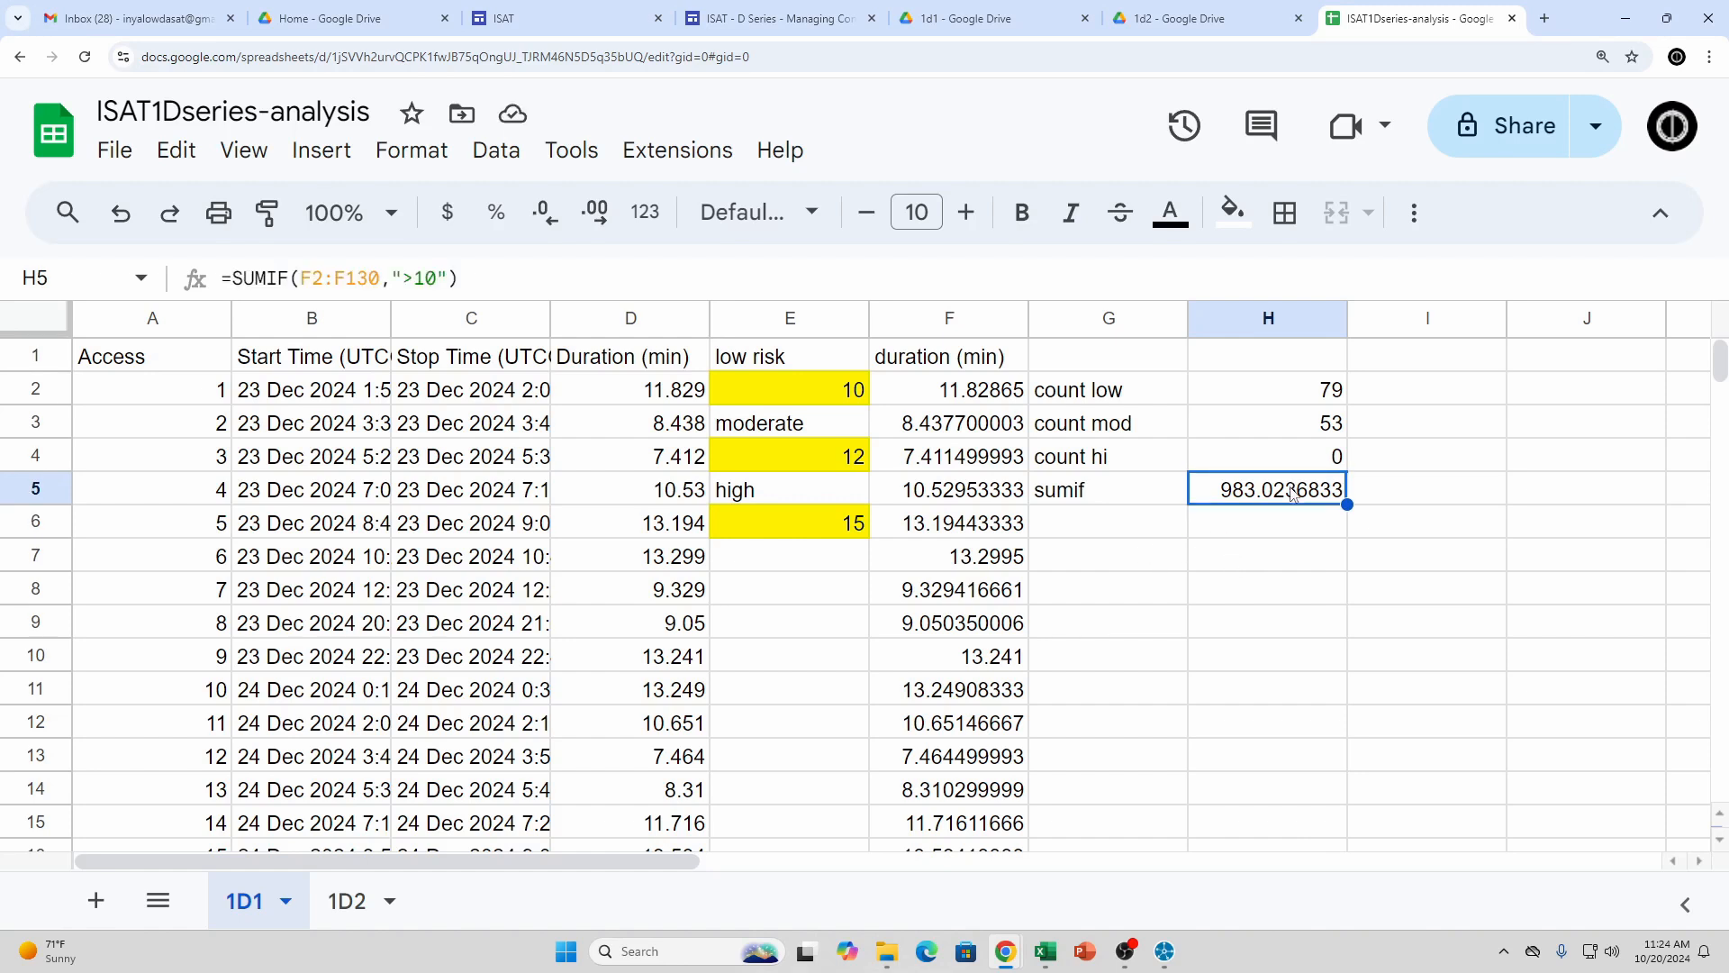
# Change the SUMIF criterion in H5 to "<10" to total the contact durations under 10 minutes
pyautogui.click(410, 278)
pyautogui.press('BackSpace')
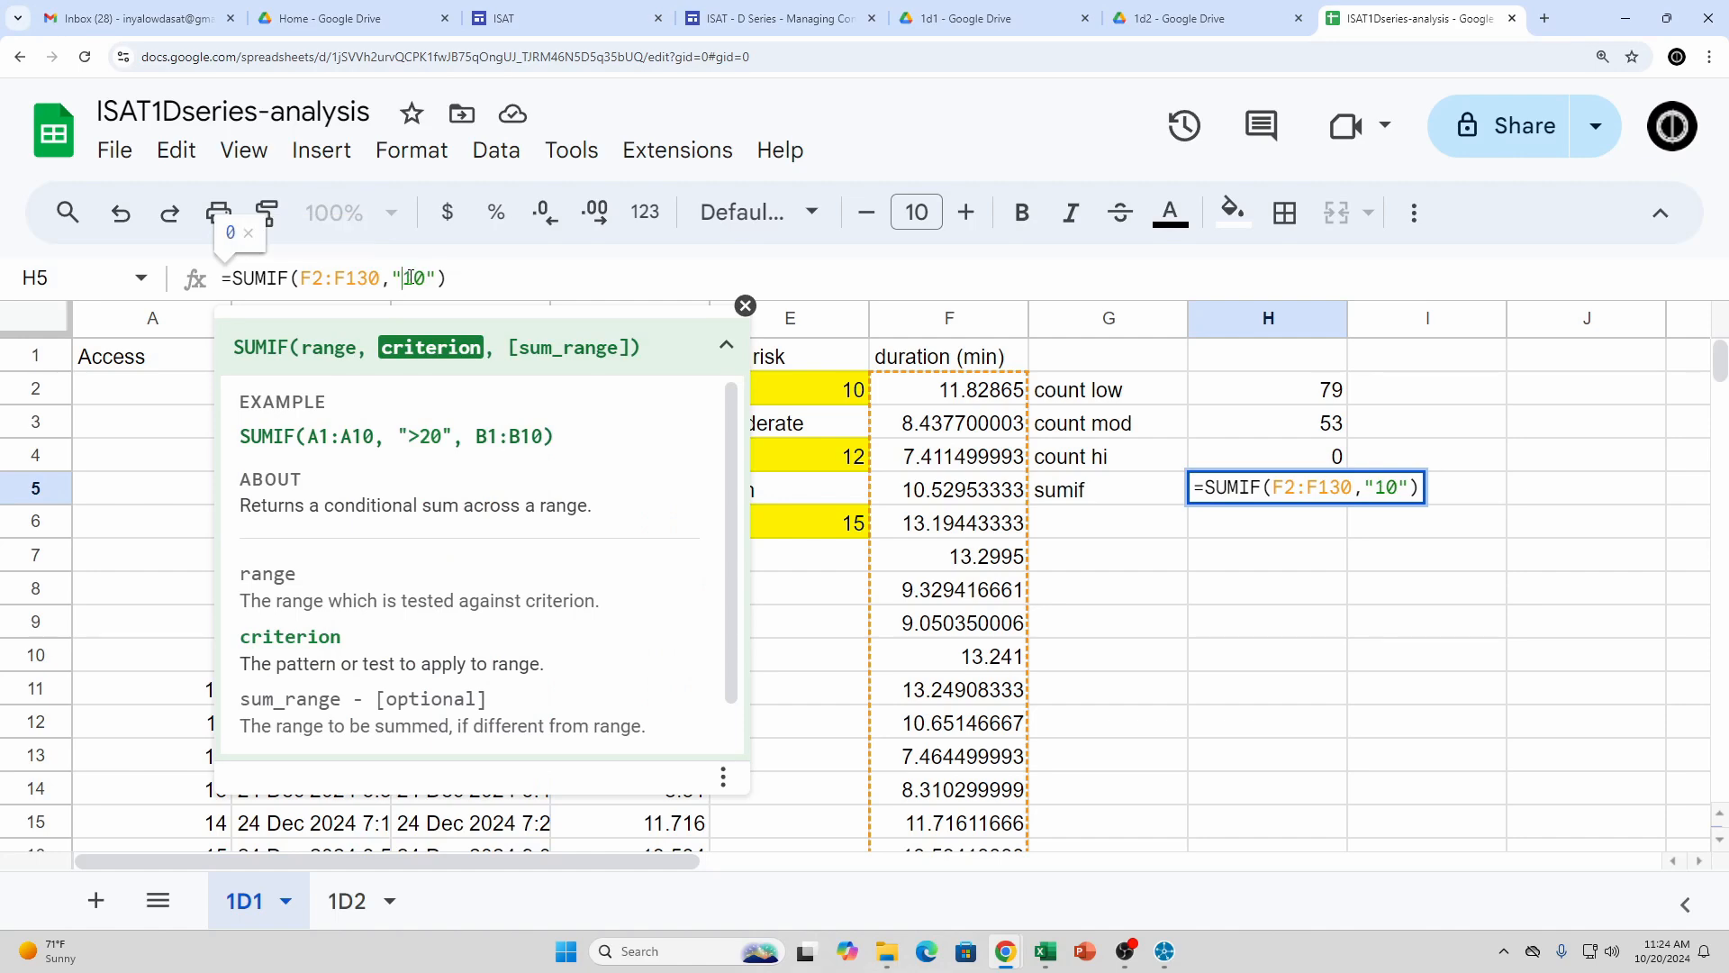
pyautogui.write('<')
pyautogui.press('Return')
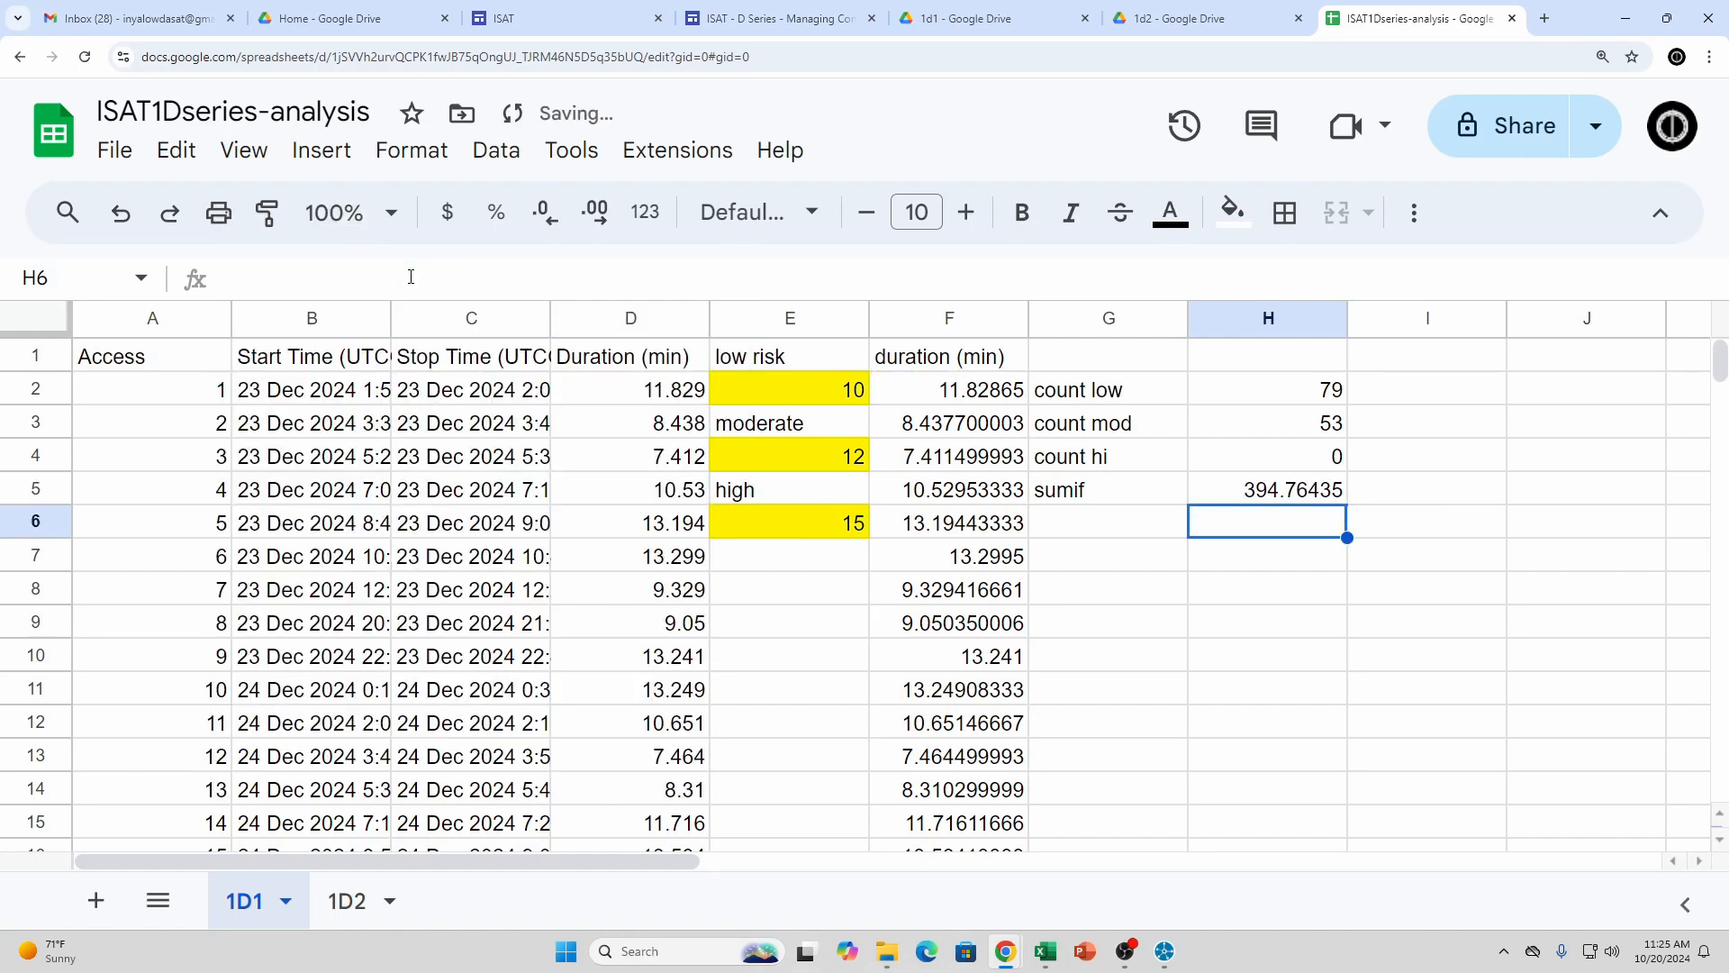
pyautogui.click(1249, 493)
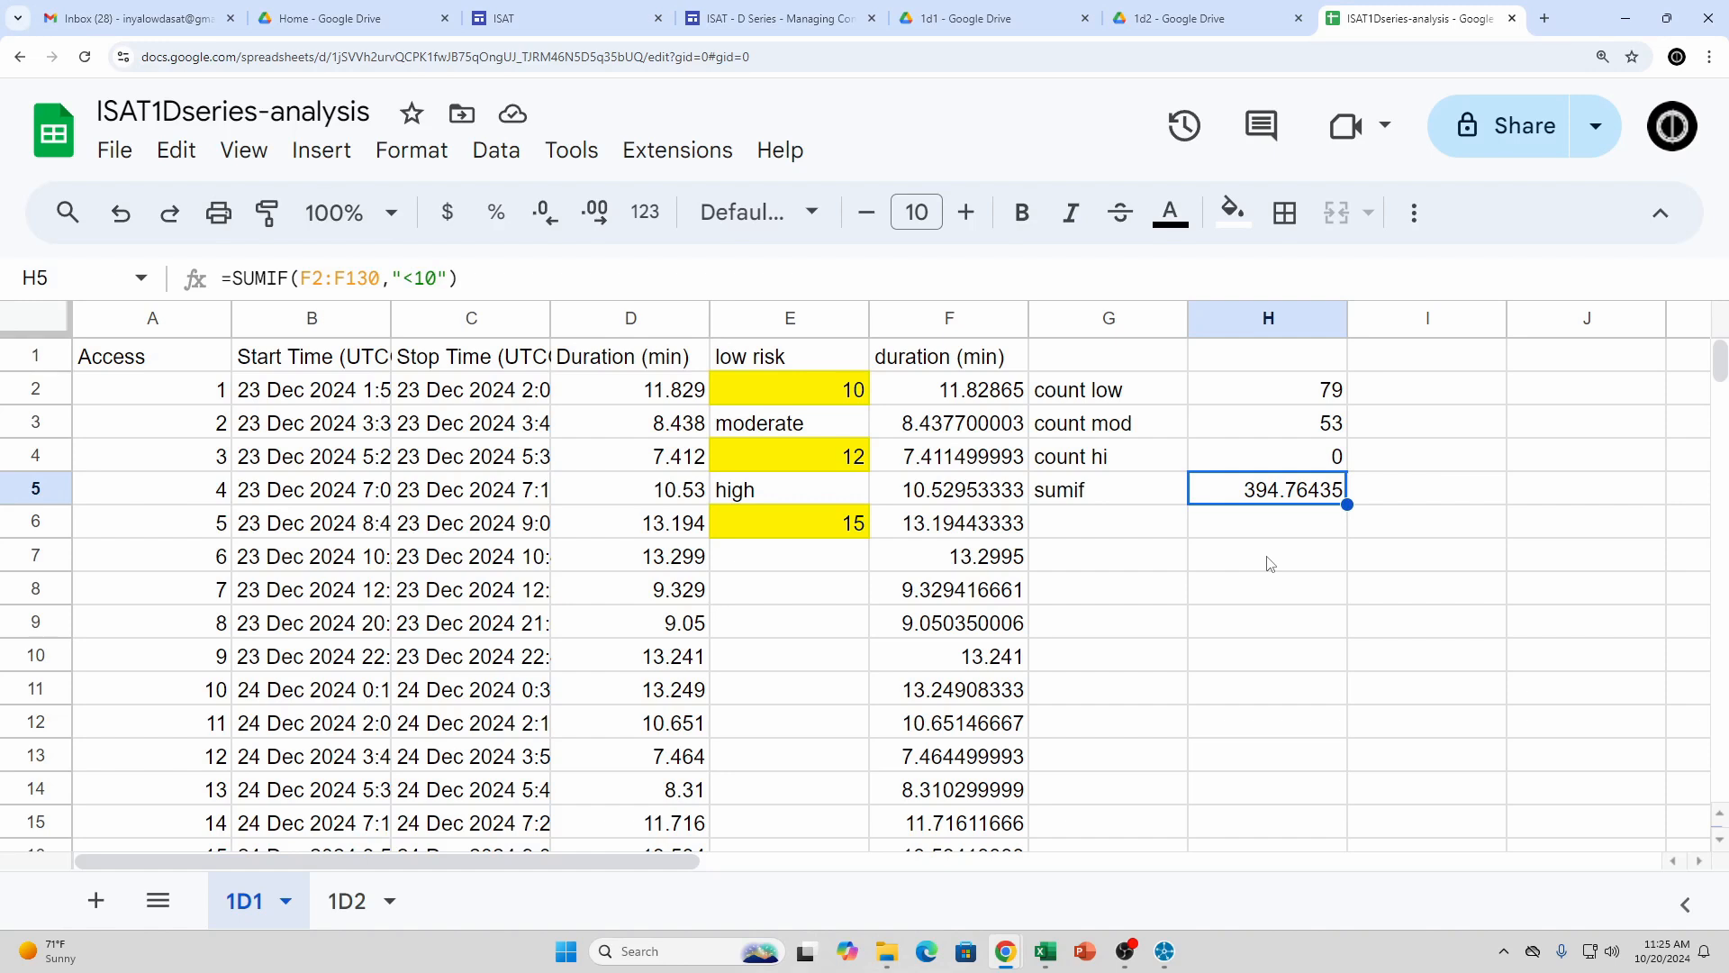
# Open the 1D2 sheet, view the ISAT1d2_Jovian_Jaunt scenario around Ganymede in STK, and return to the Google Sheets spreadsheet
pyautogui.click(343, 905)
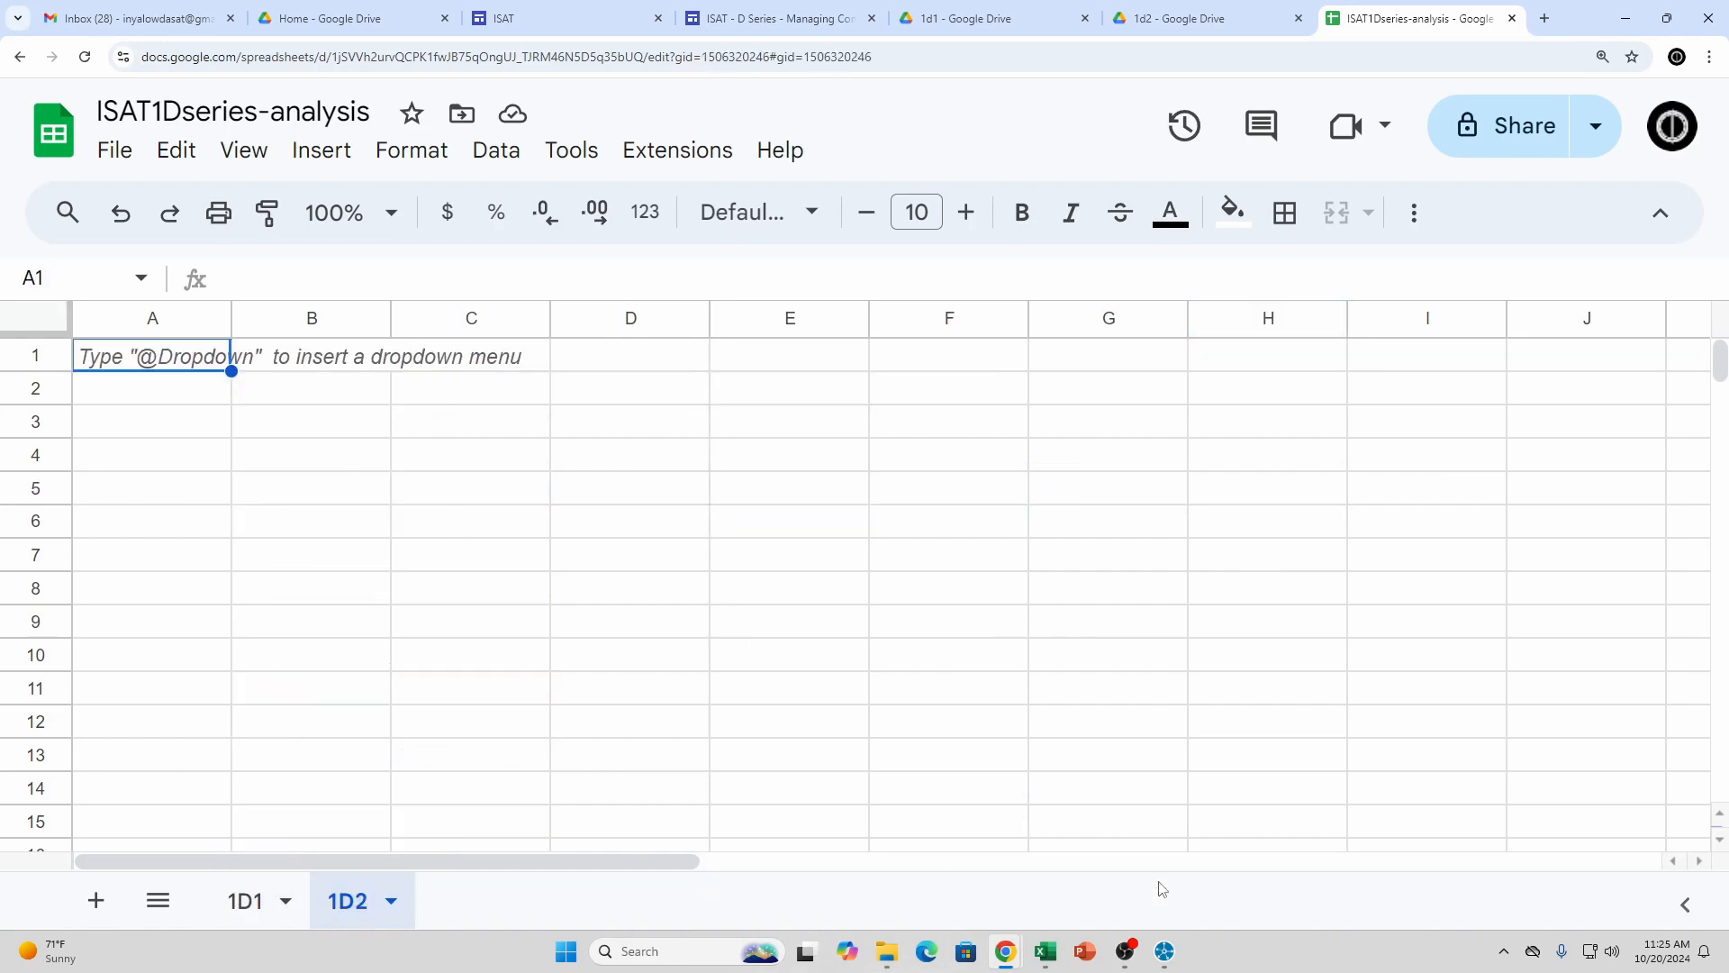
pyautogui.moveTo(1167, 951)
pyautogui.click(1233, 872)
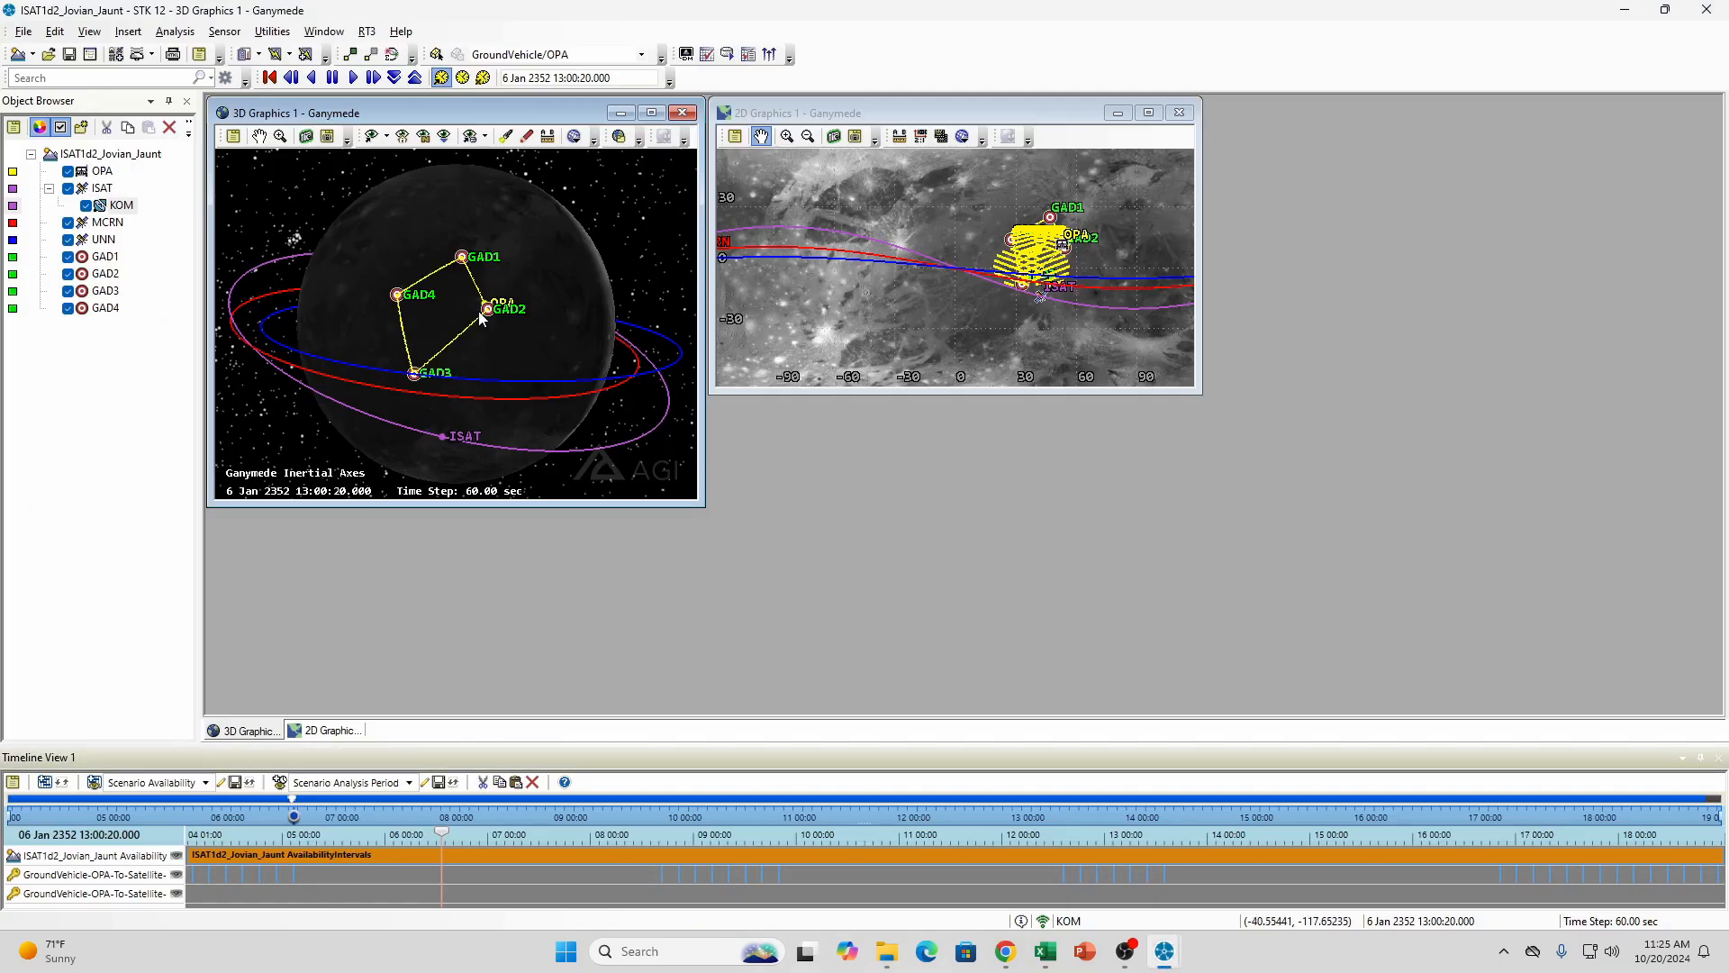
pyautogui.moveTo(491, 326); pyautogui.dragTo(432, 336)
pyautogui.scroll(-3, 511, 309)
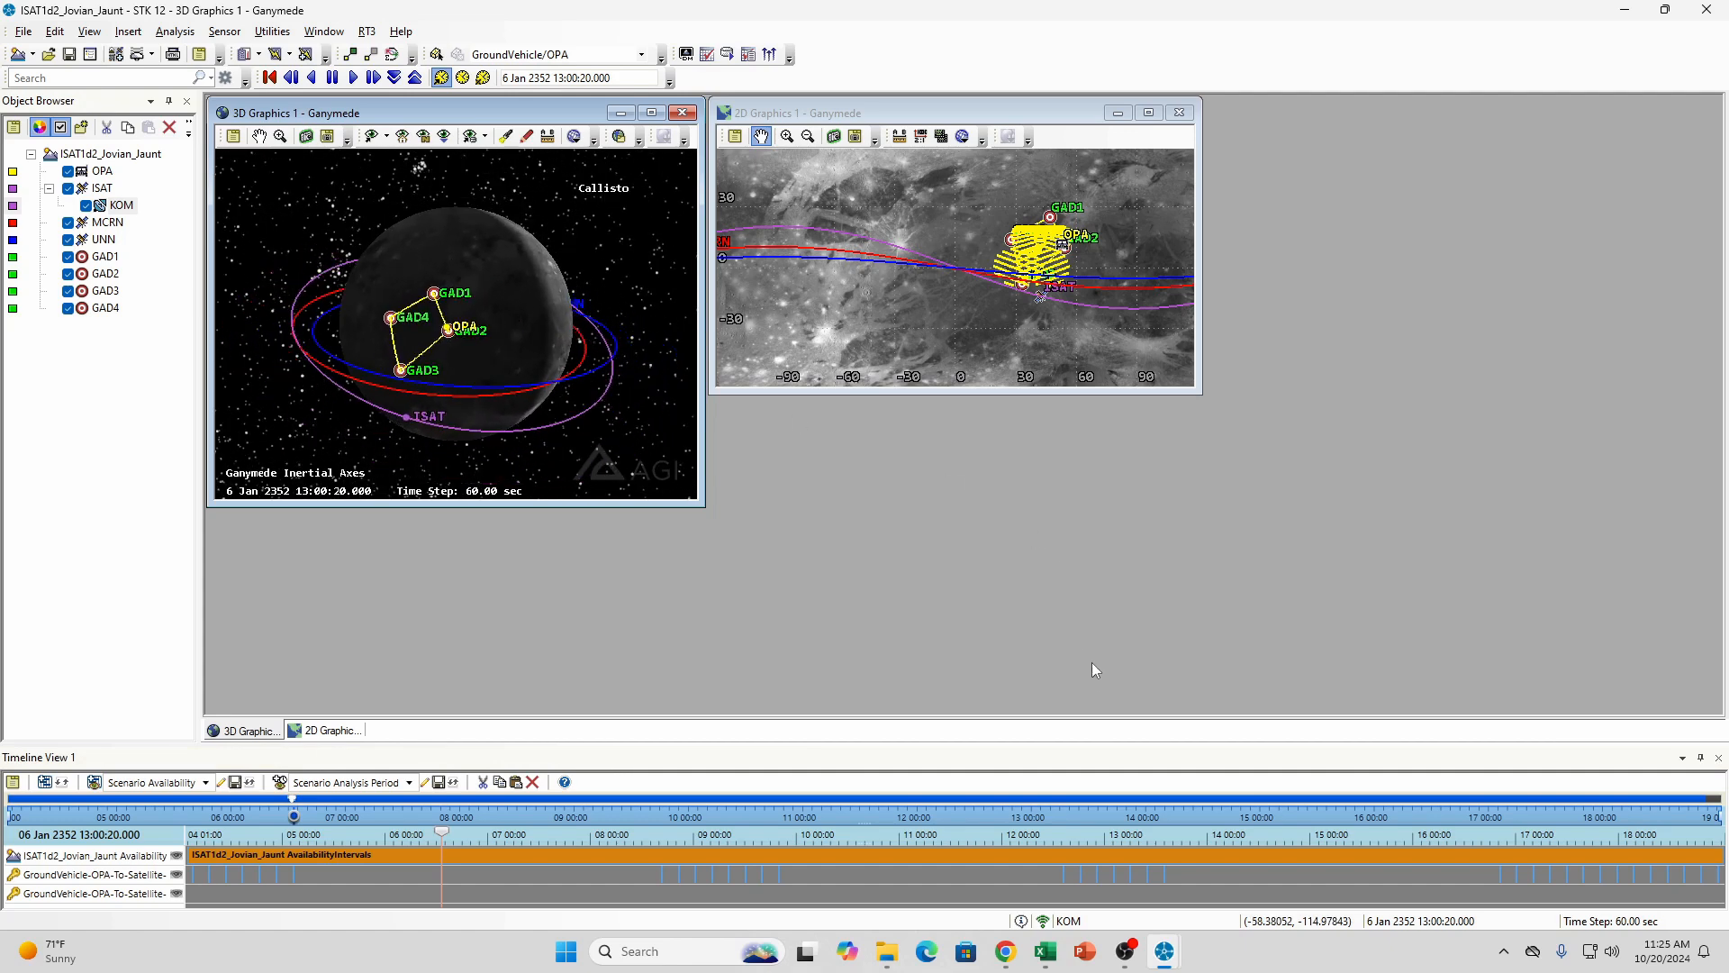
pyautogui.moveTo(1004, 967)
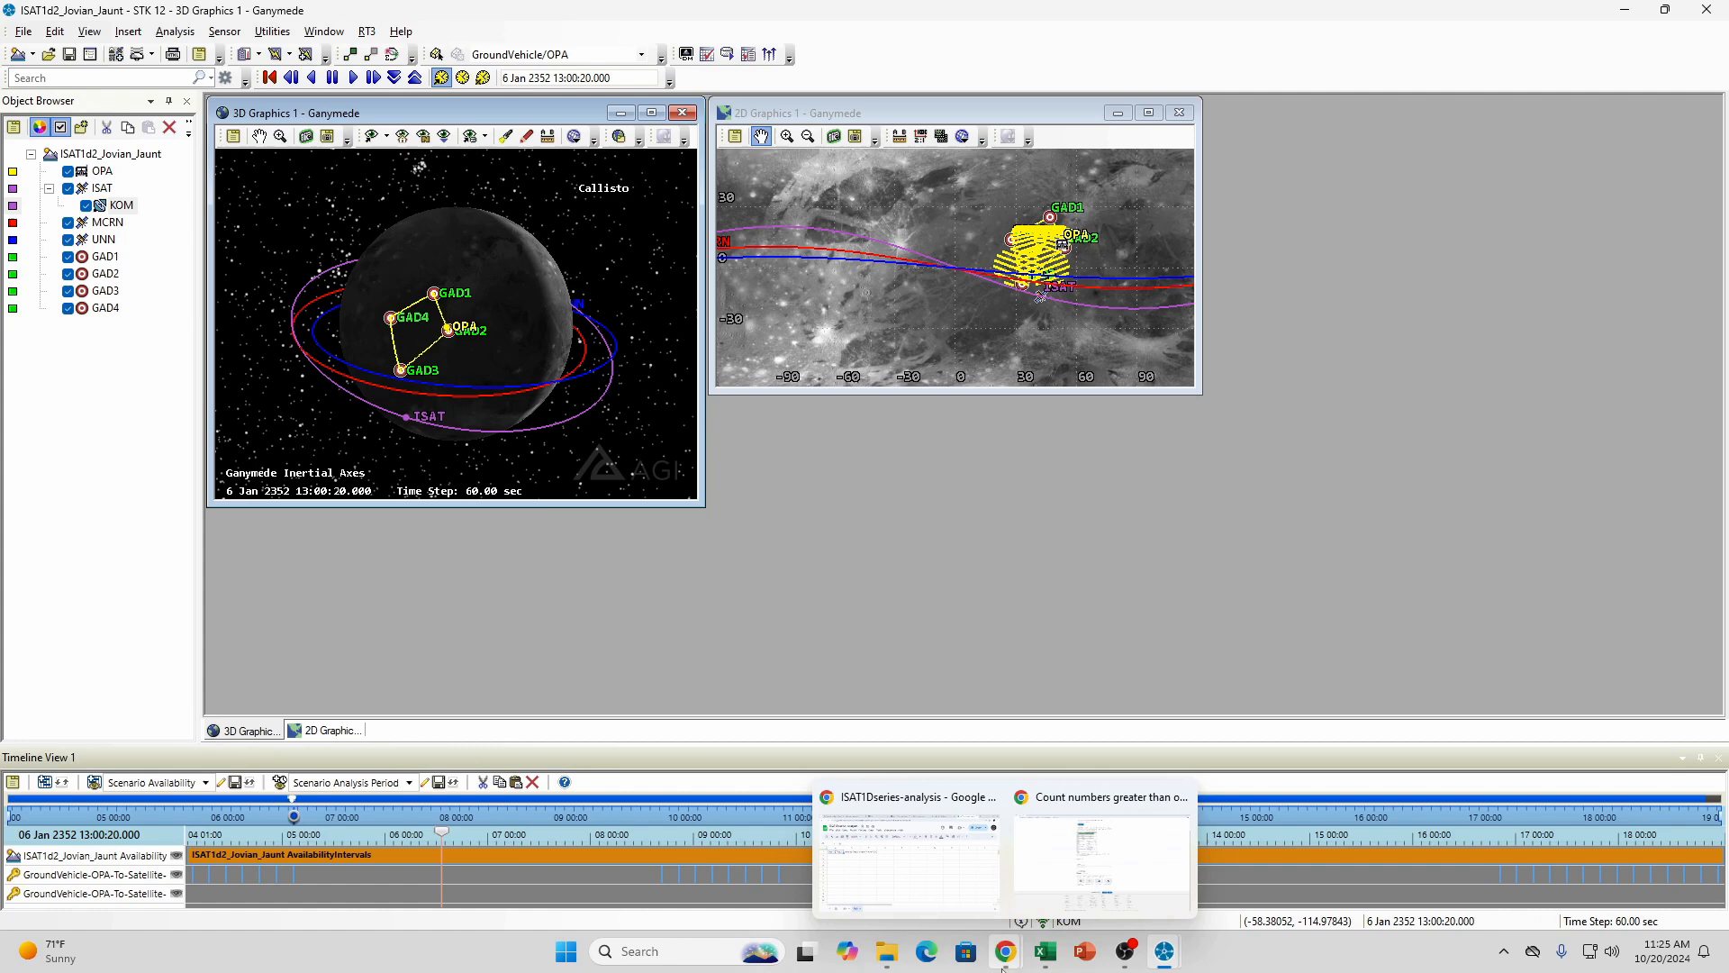
pyautogui.click(950, 901)
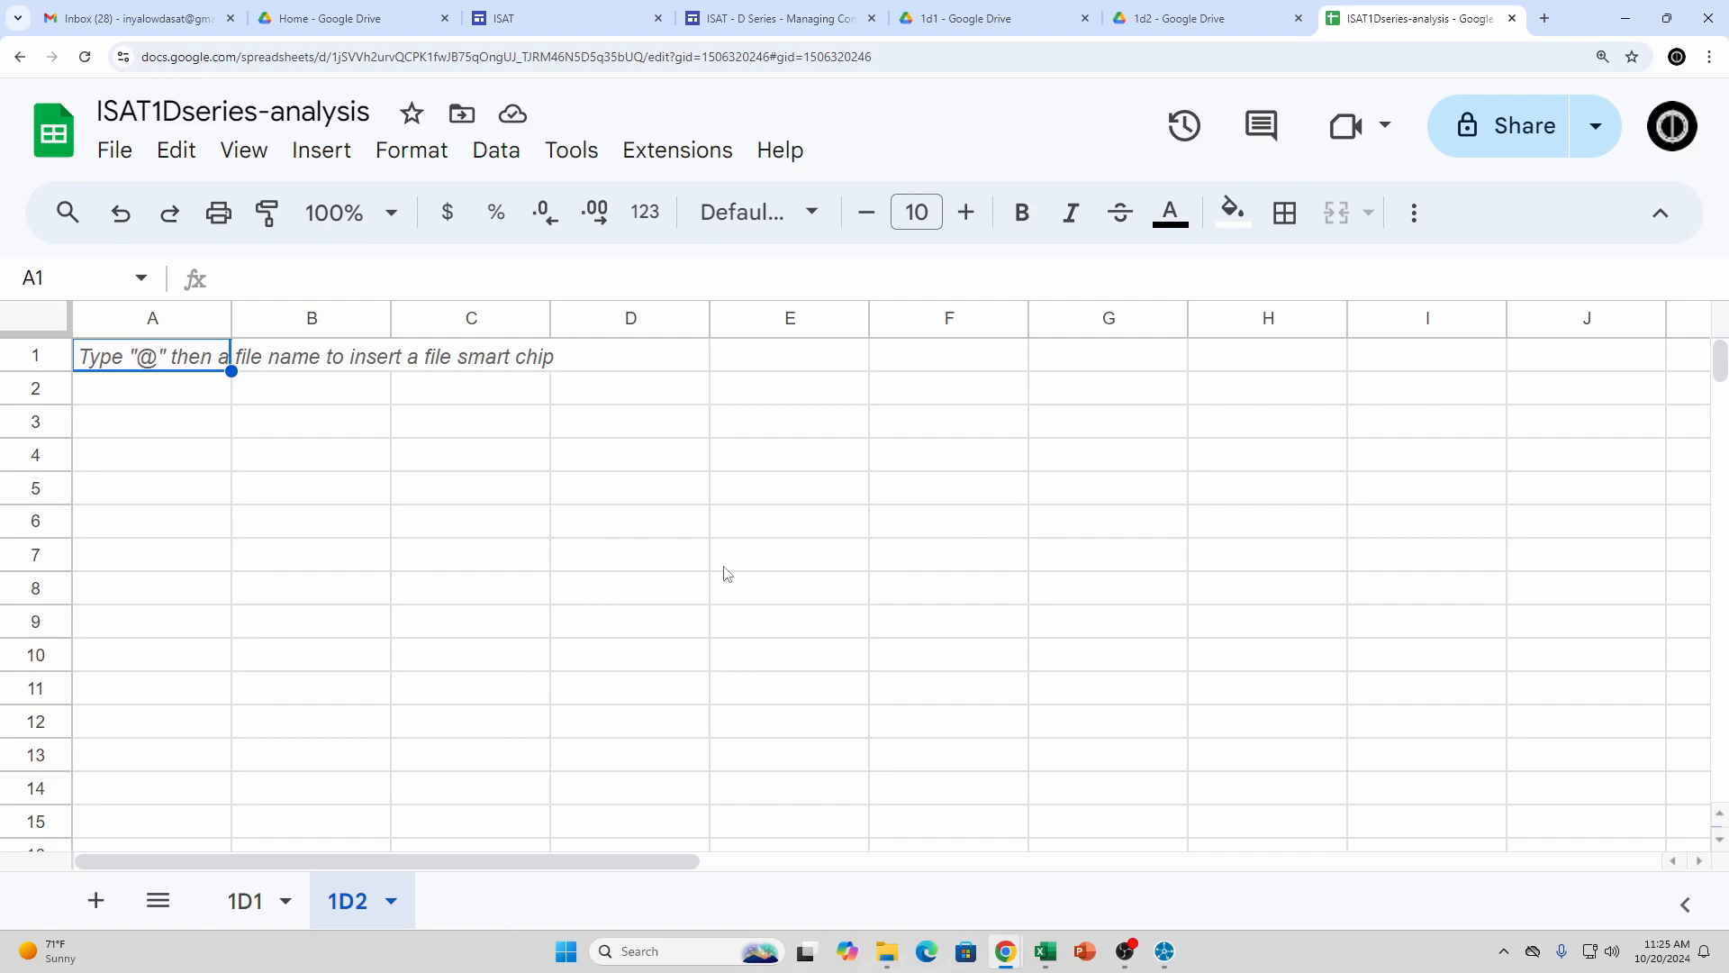
# Upload GroundVehicle-OPA-To-Satellite-ISAT-Sensor-KOM_Access.csv from the ISAT1D1 desktop folder for import into the spreadsheet
pyautogui.click(115, 151)
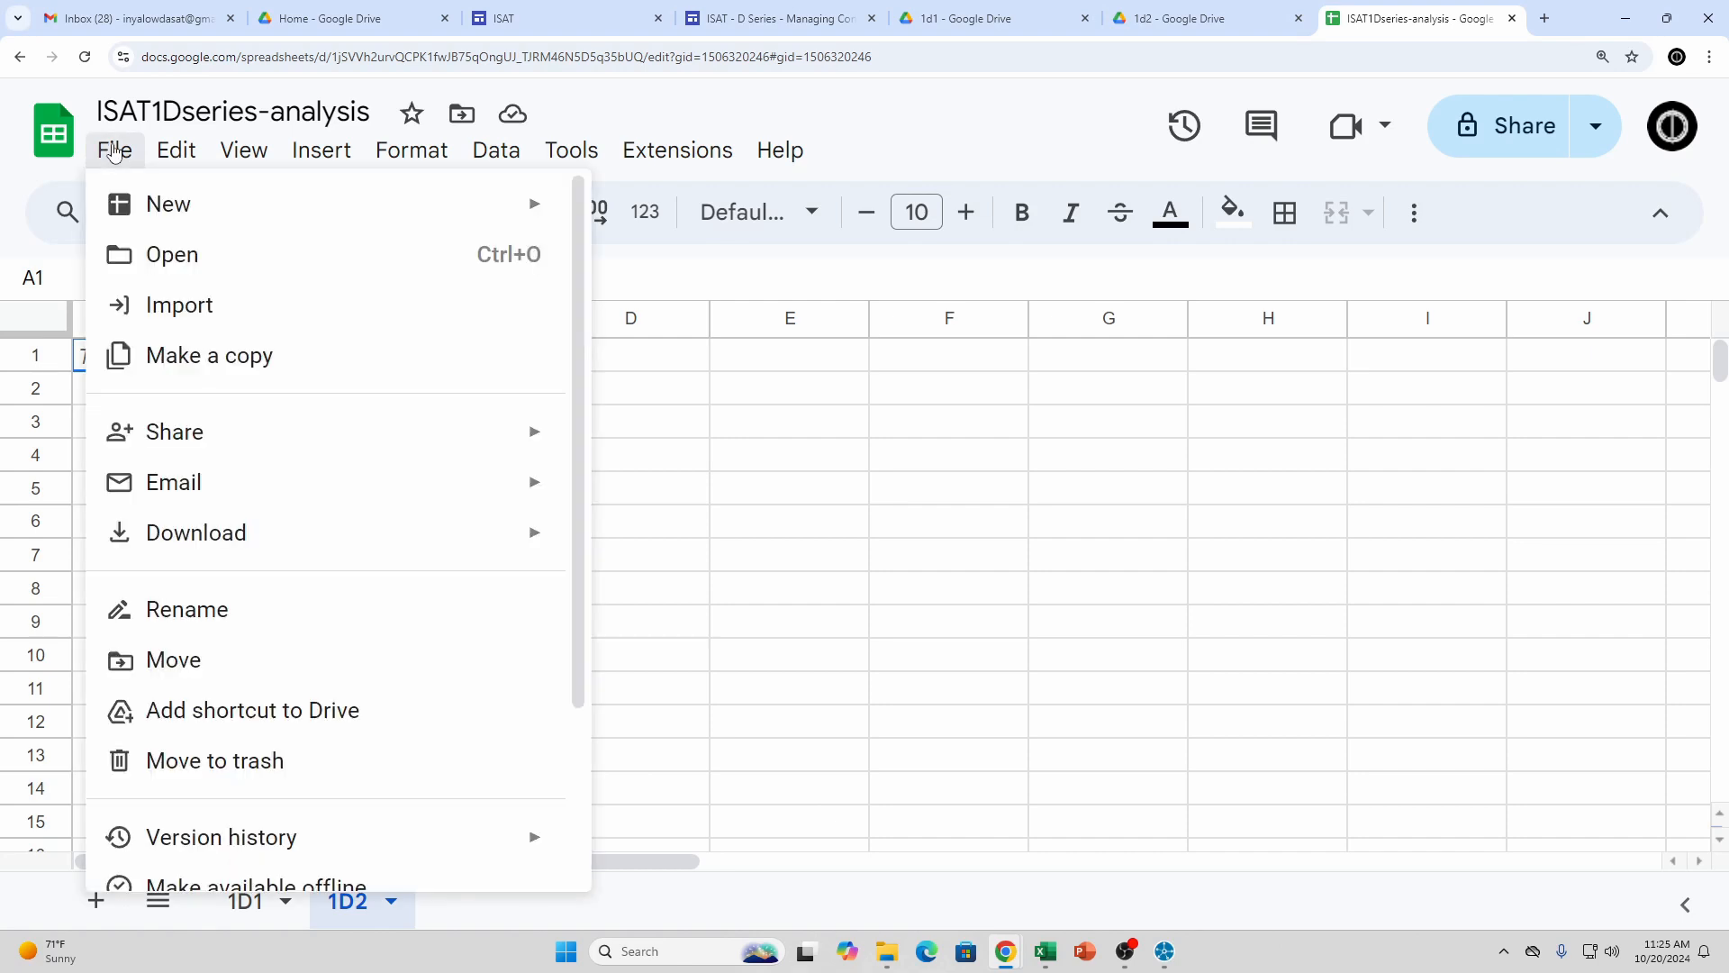
pyautogui.click(206, 303)
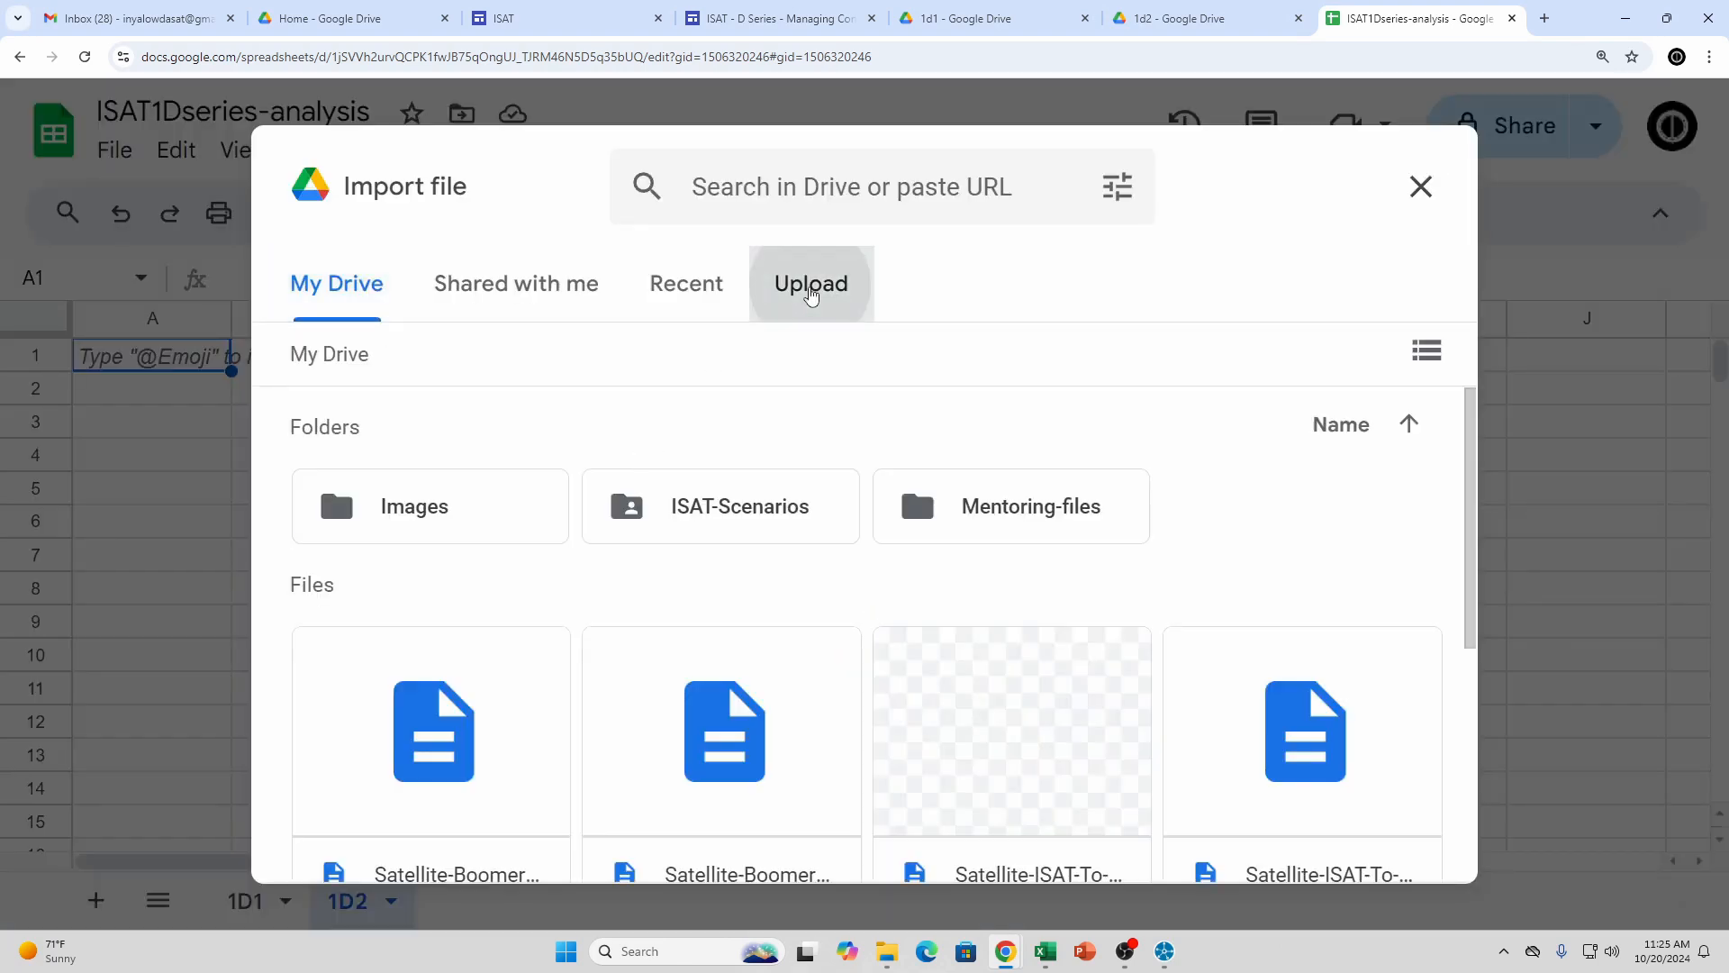
pyautogui.click(811, 284)
pyautogui.click(844, 718)
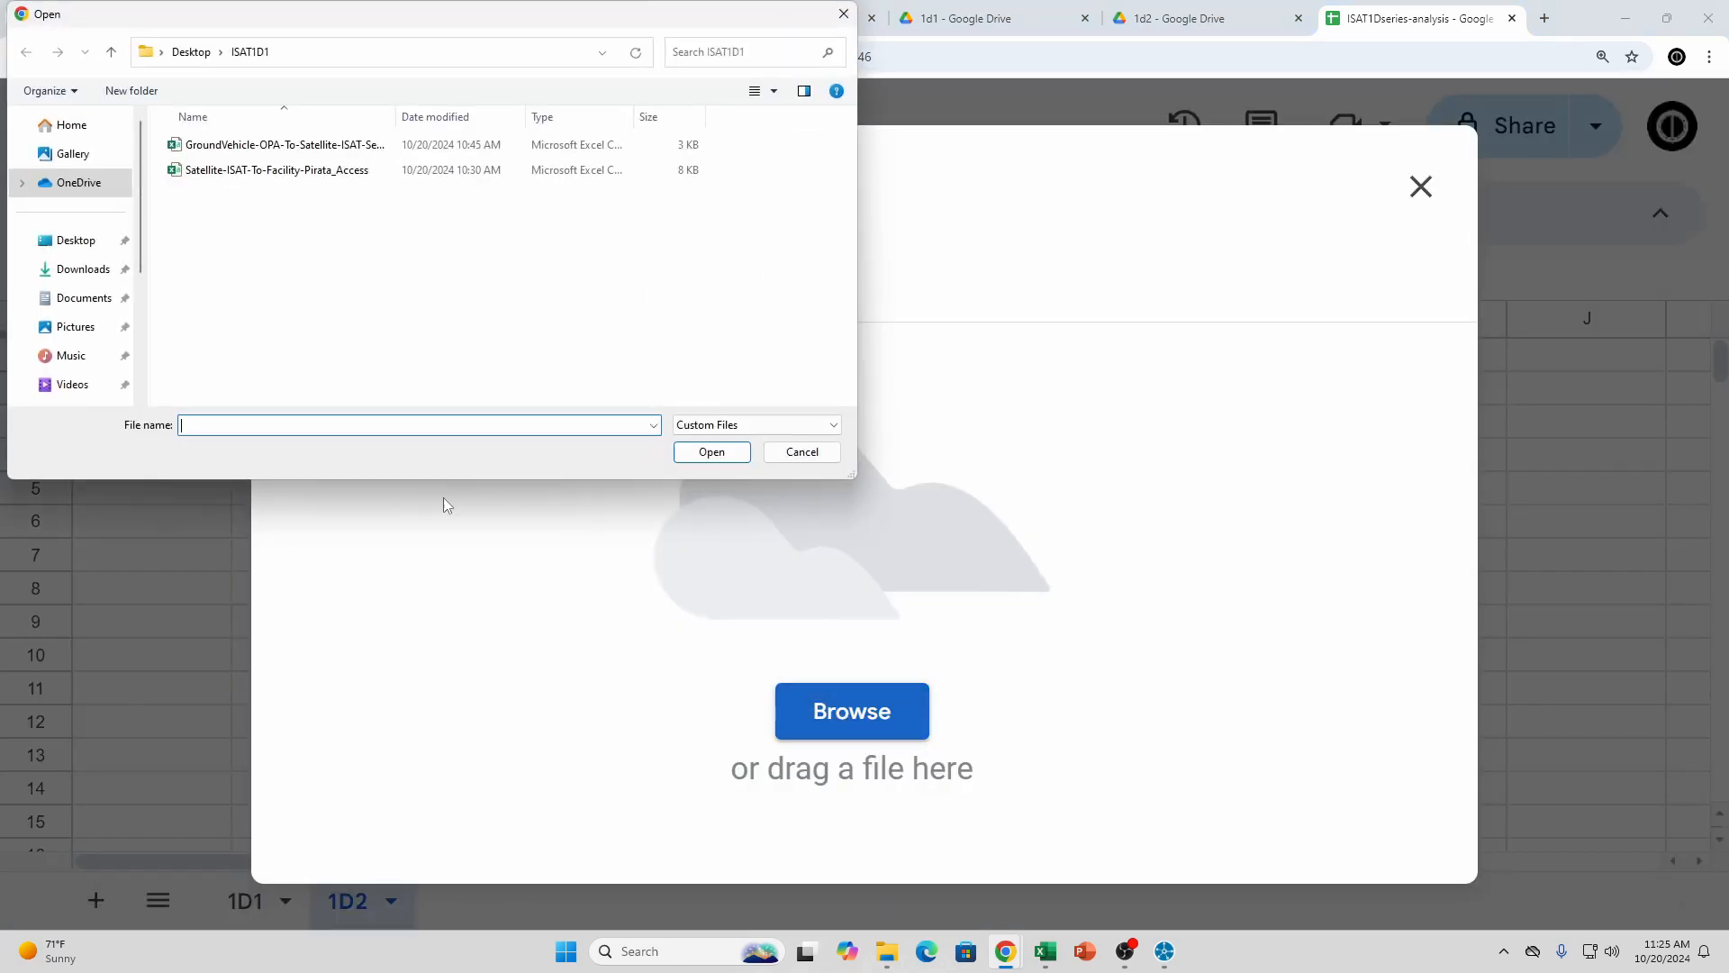
pyautogui.doubleClick(280, 148)
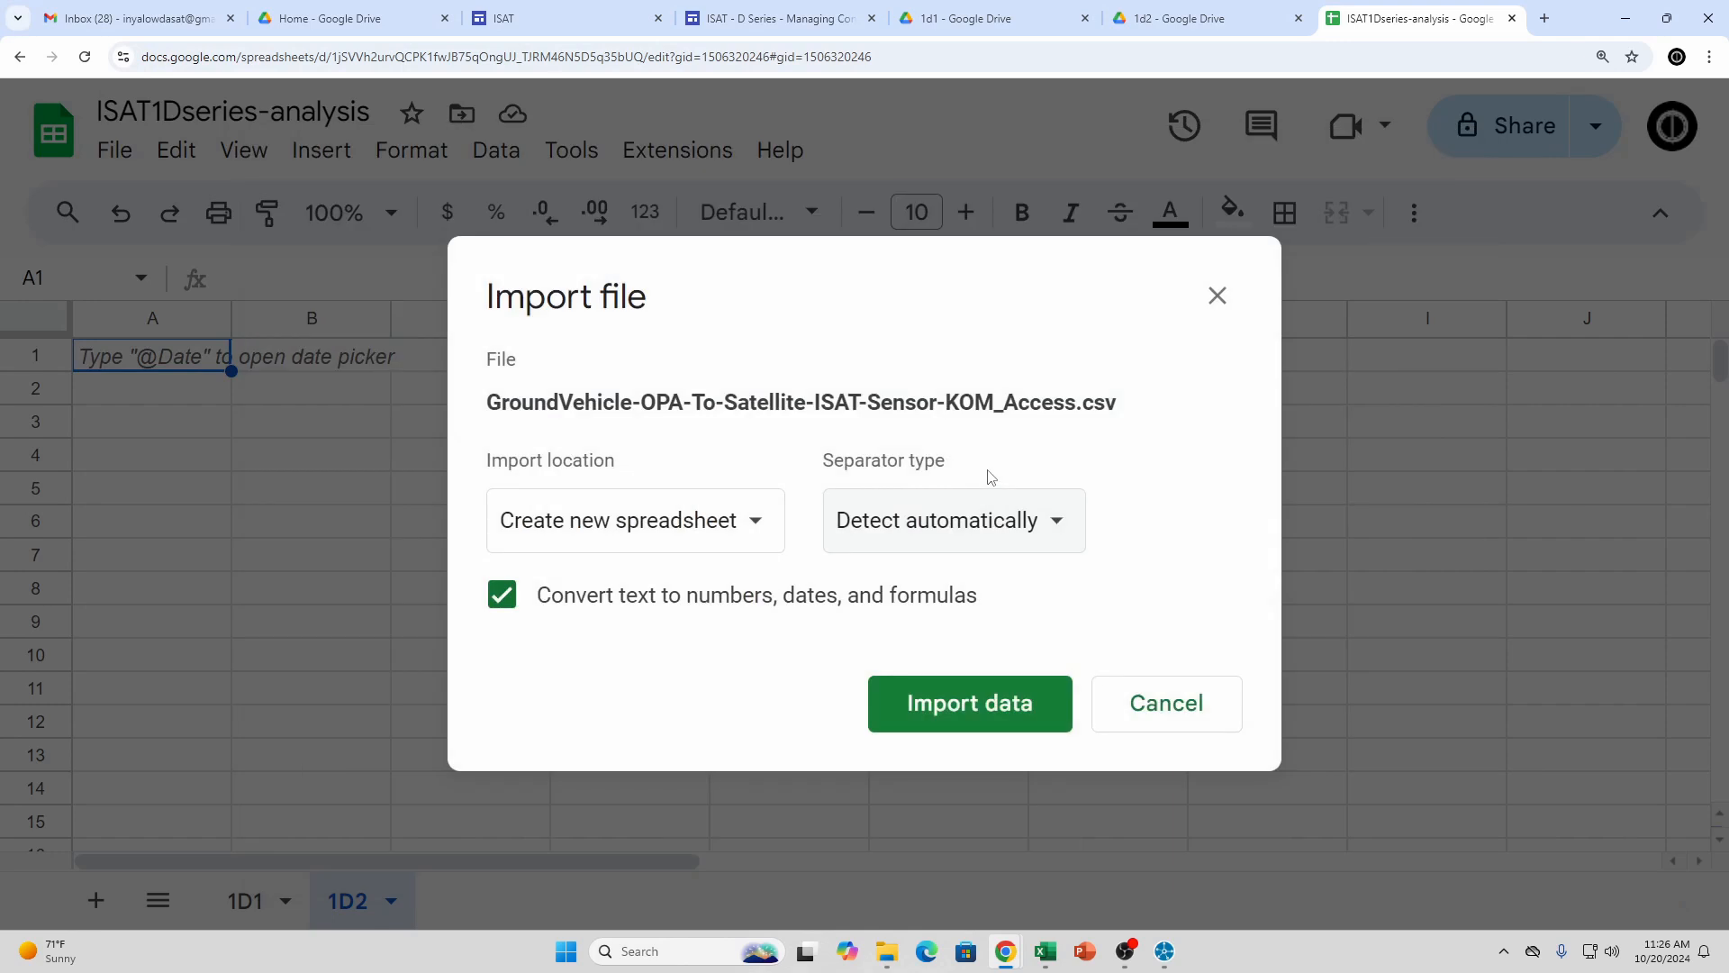
# Import the access data into the 1D2 sheet with the location "Replace current sheet", and look through the imported rows
pyautogui.click(753, 519)
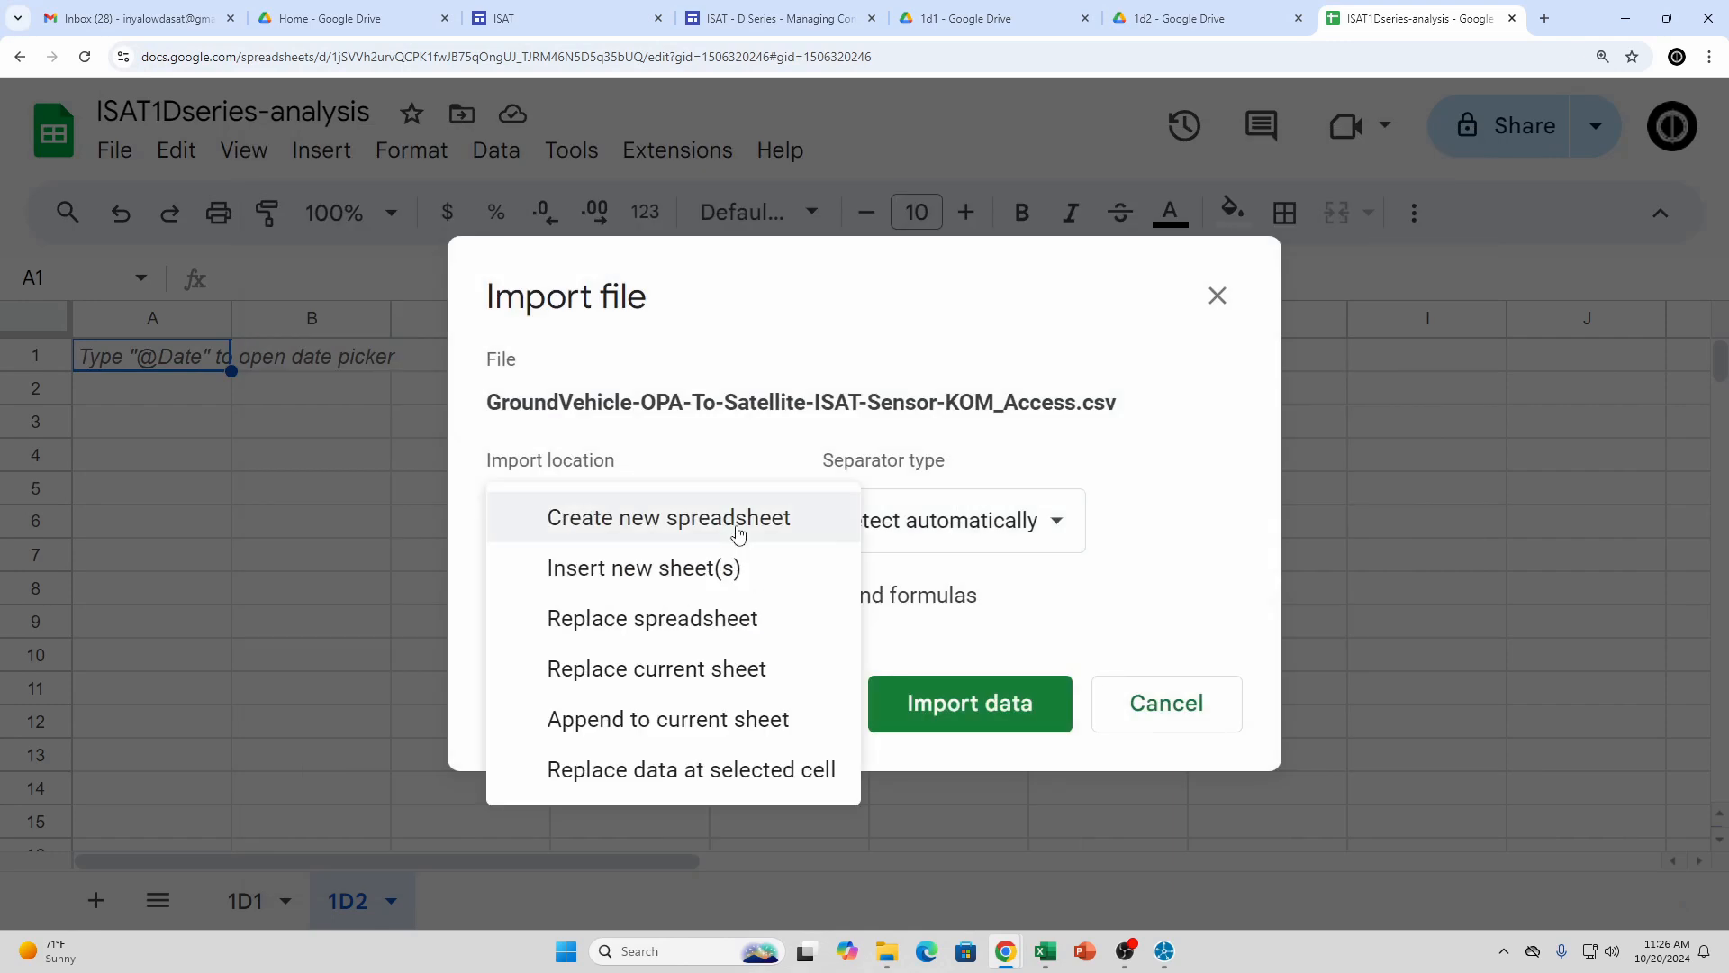
pyautogui.click(707, 671)
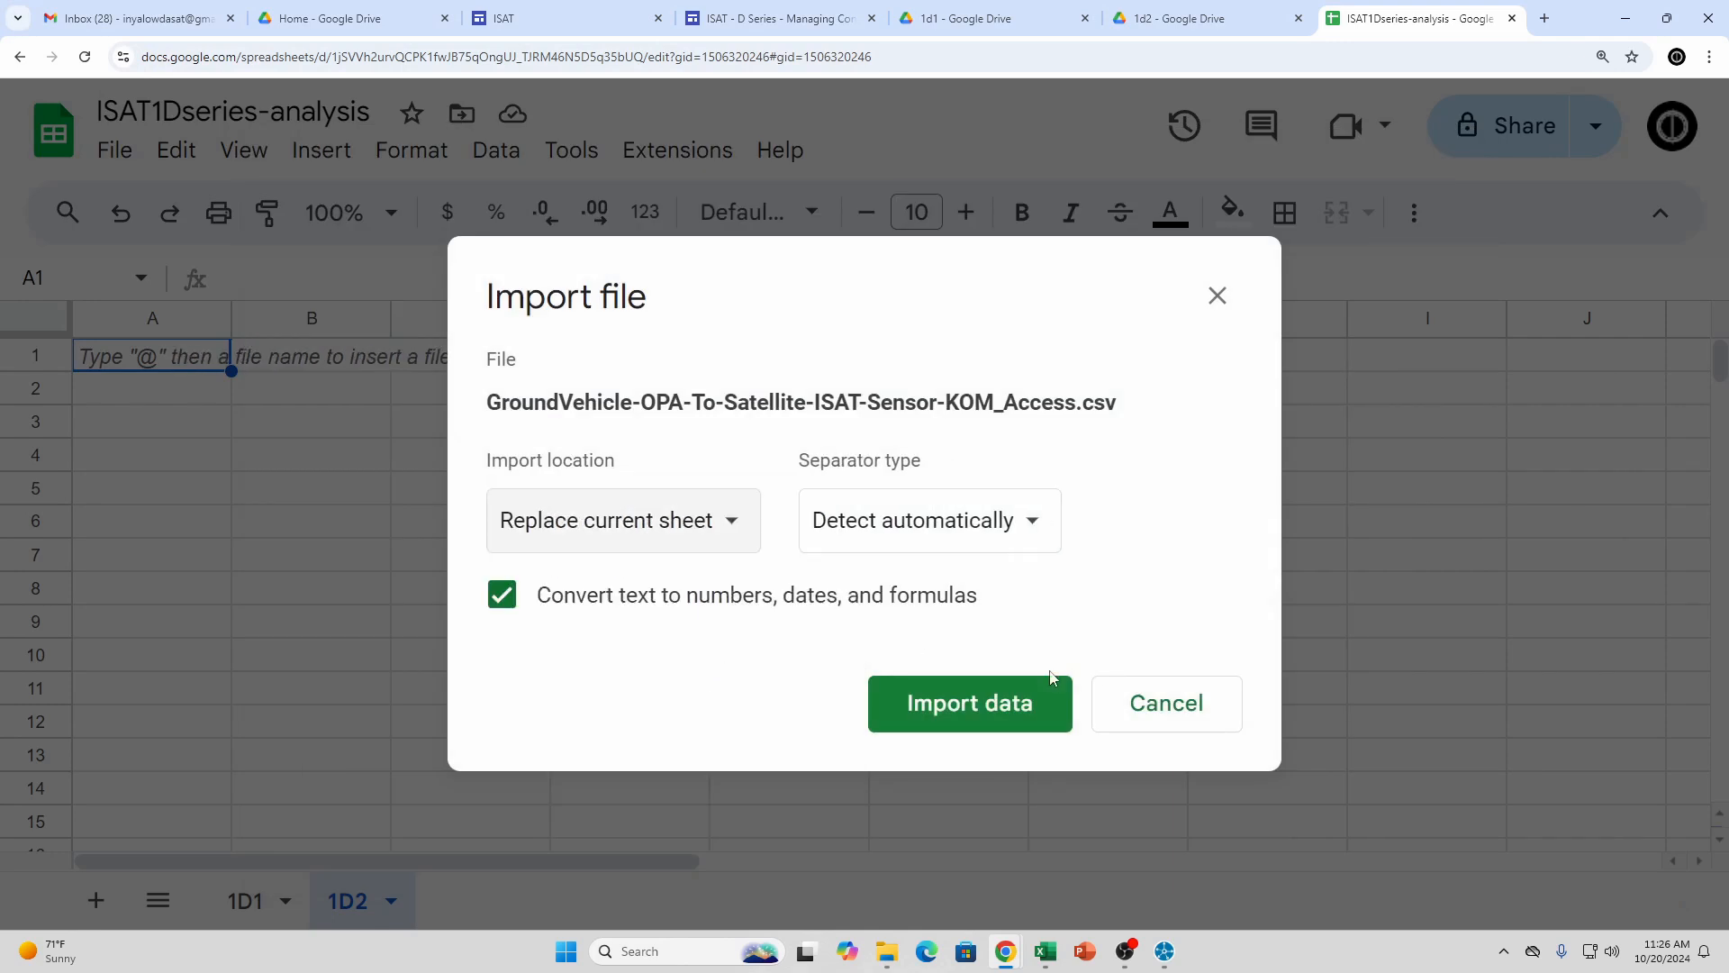
pyautogui.click(985, 709)
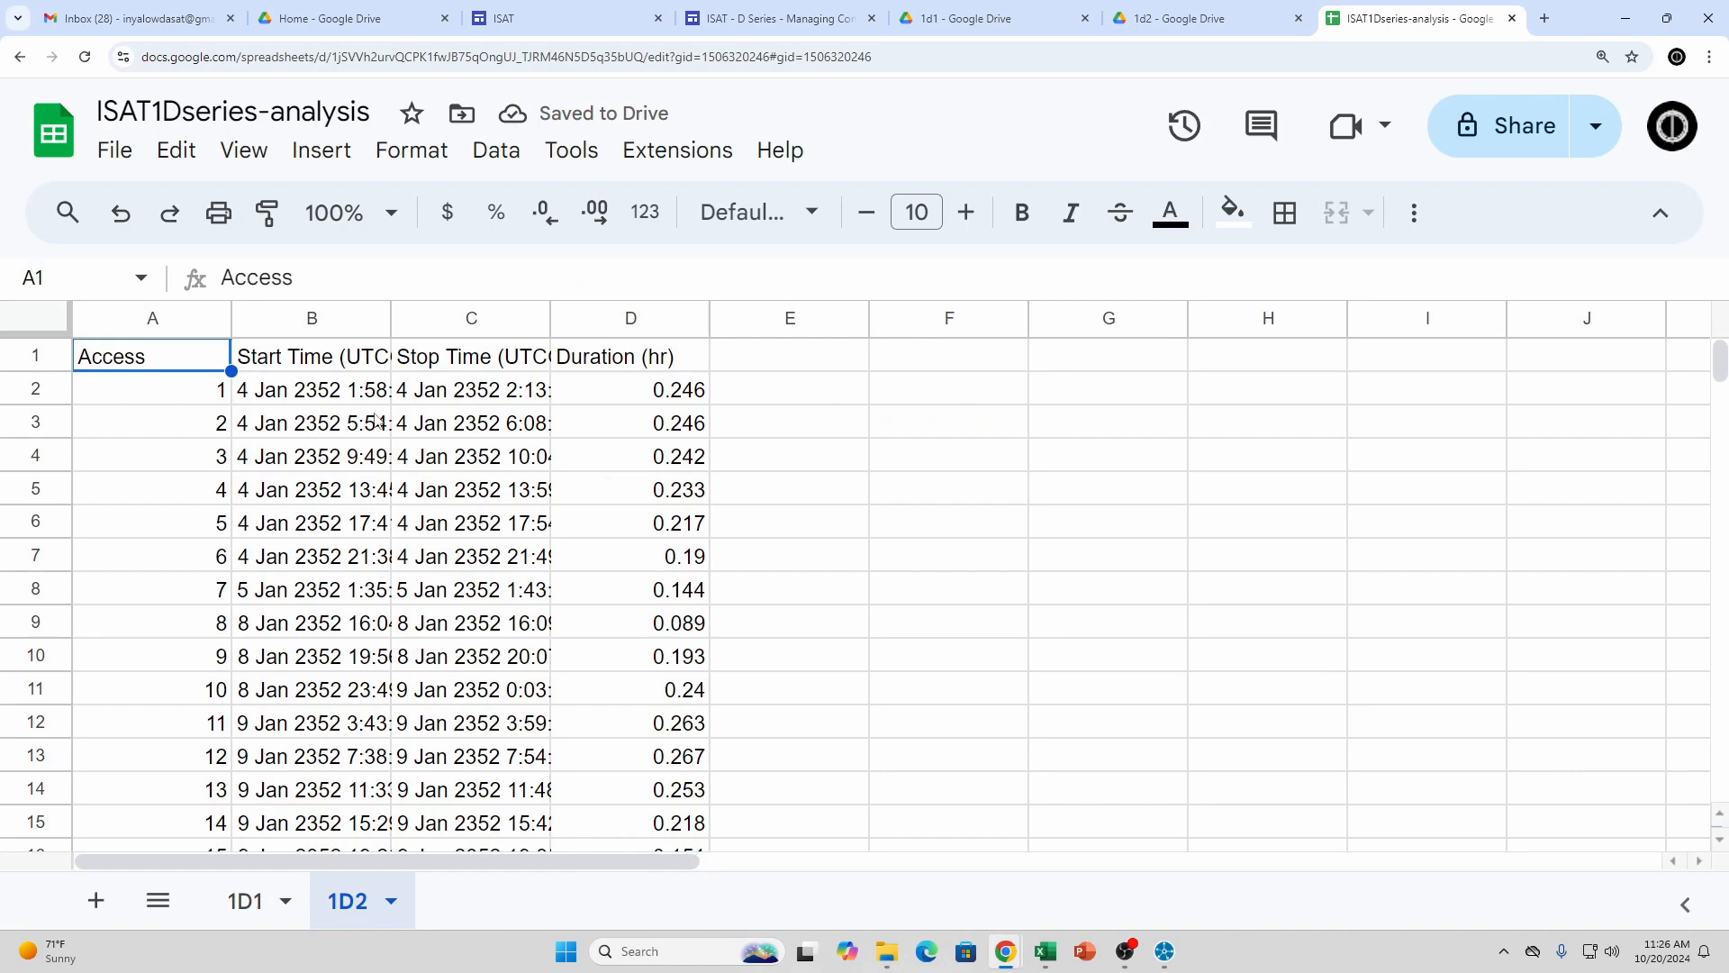
pyautogui.scroll(-15, 783, 503)
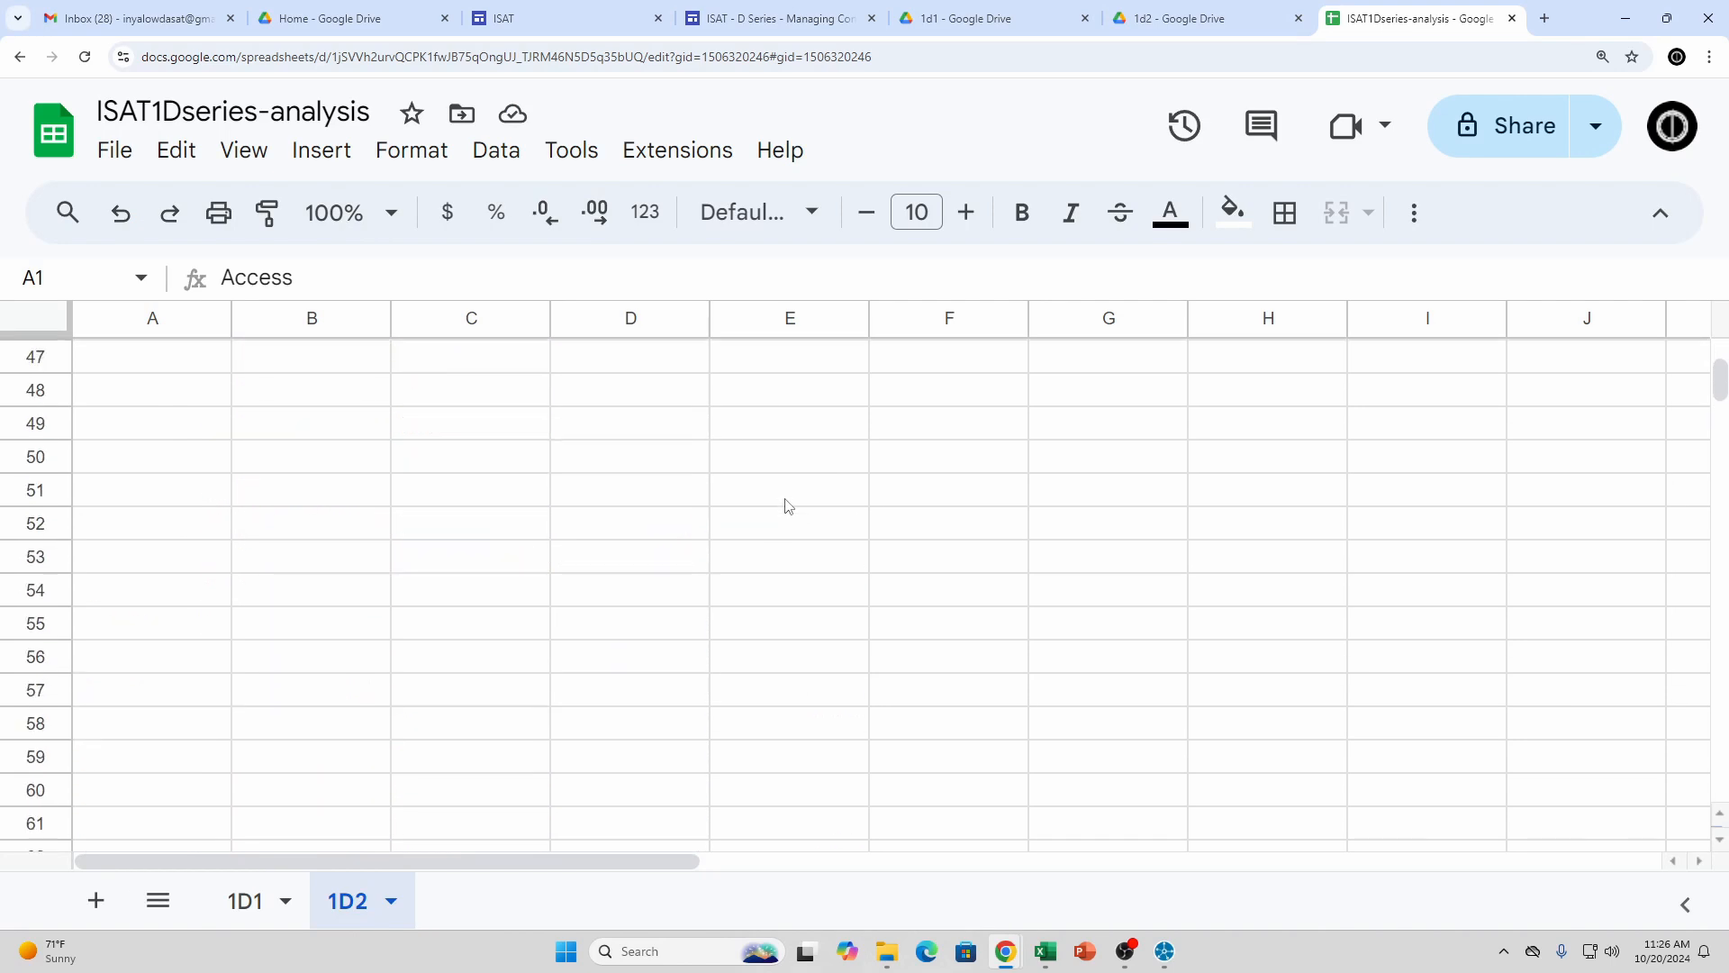
pyautogui.scroll(15, 785, 507)
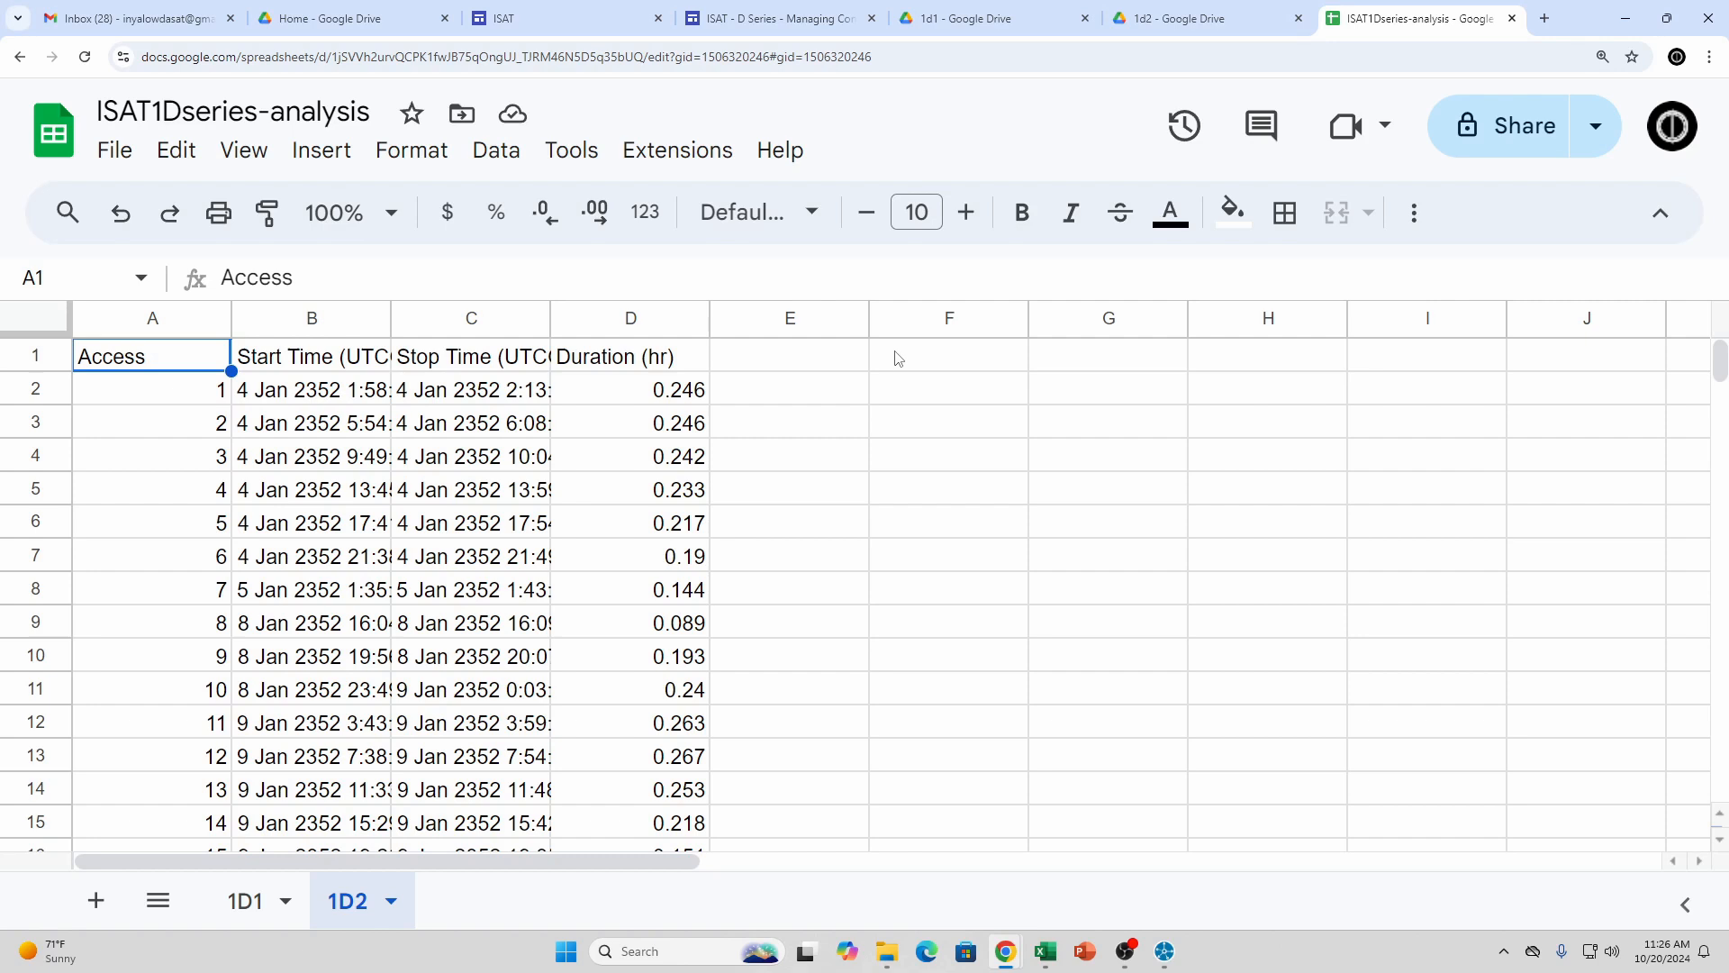
# Label cell F1 of the 1D2 sheet as "gaps (hr)"
pyautogui.click(900, 358)
pyautogui.write('gap')
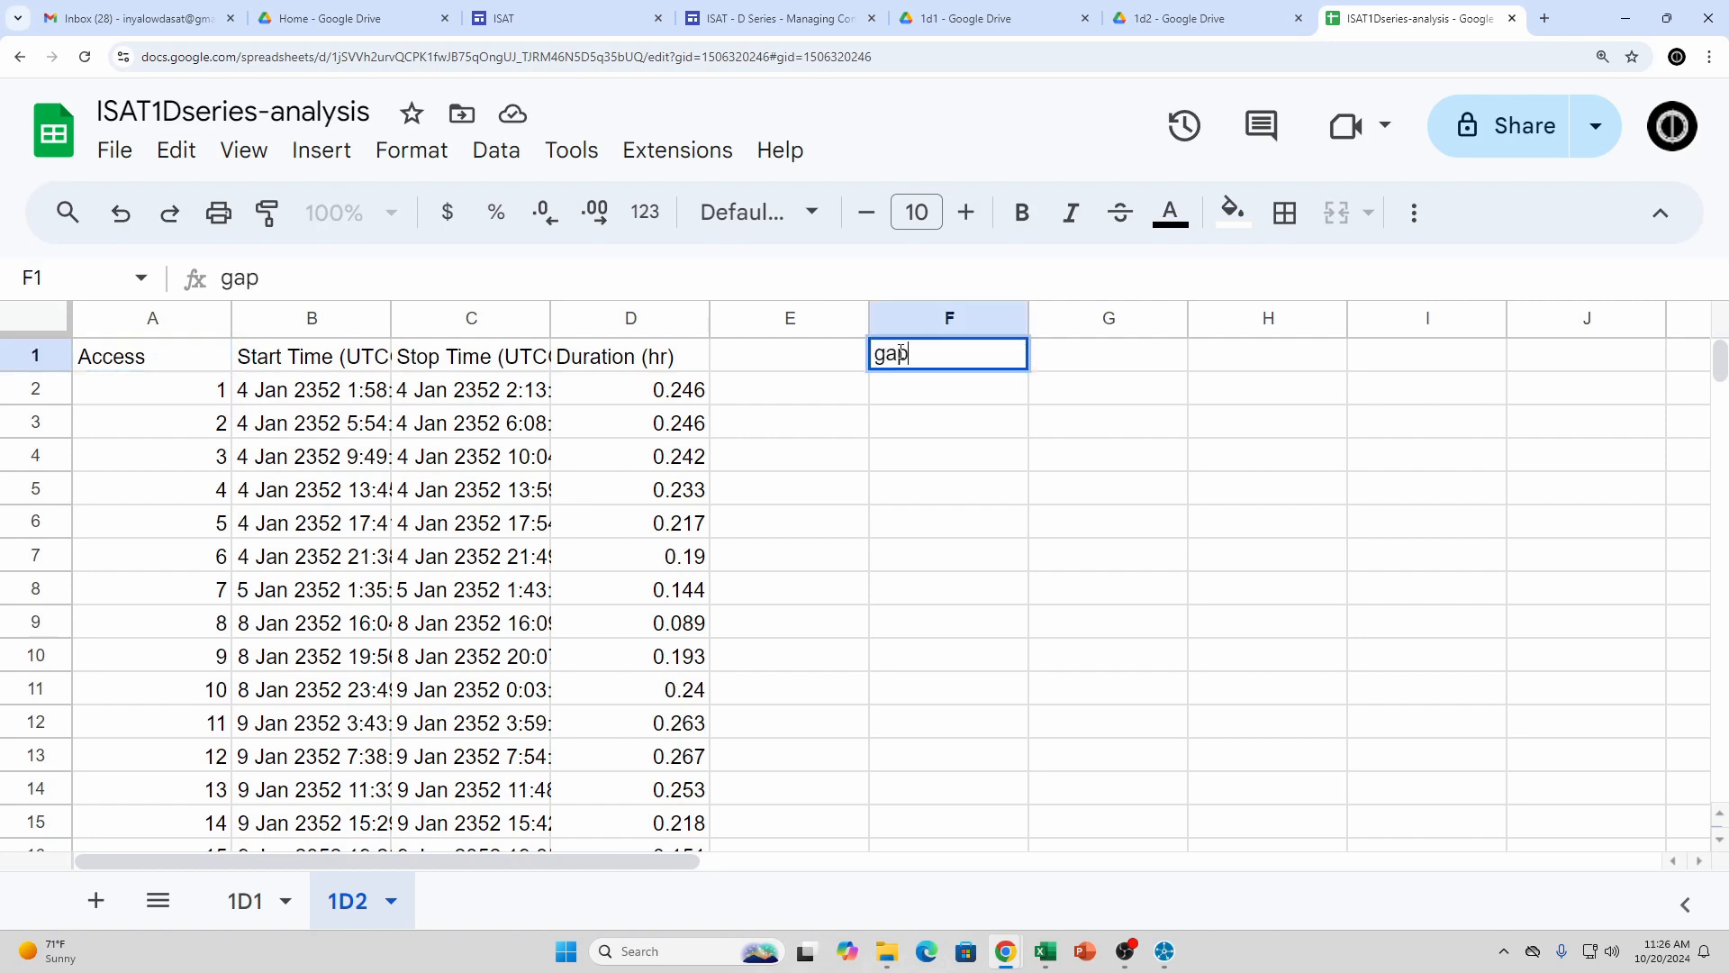
pyautogui.write('s (hr')
pyautogui.press('Return')
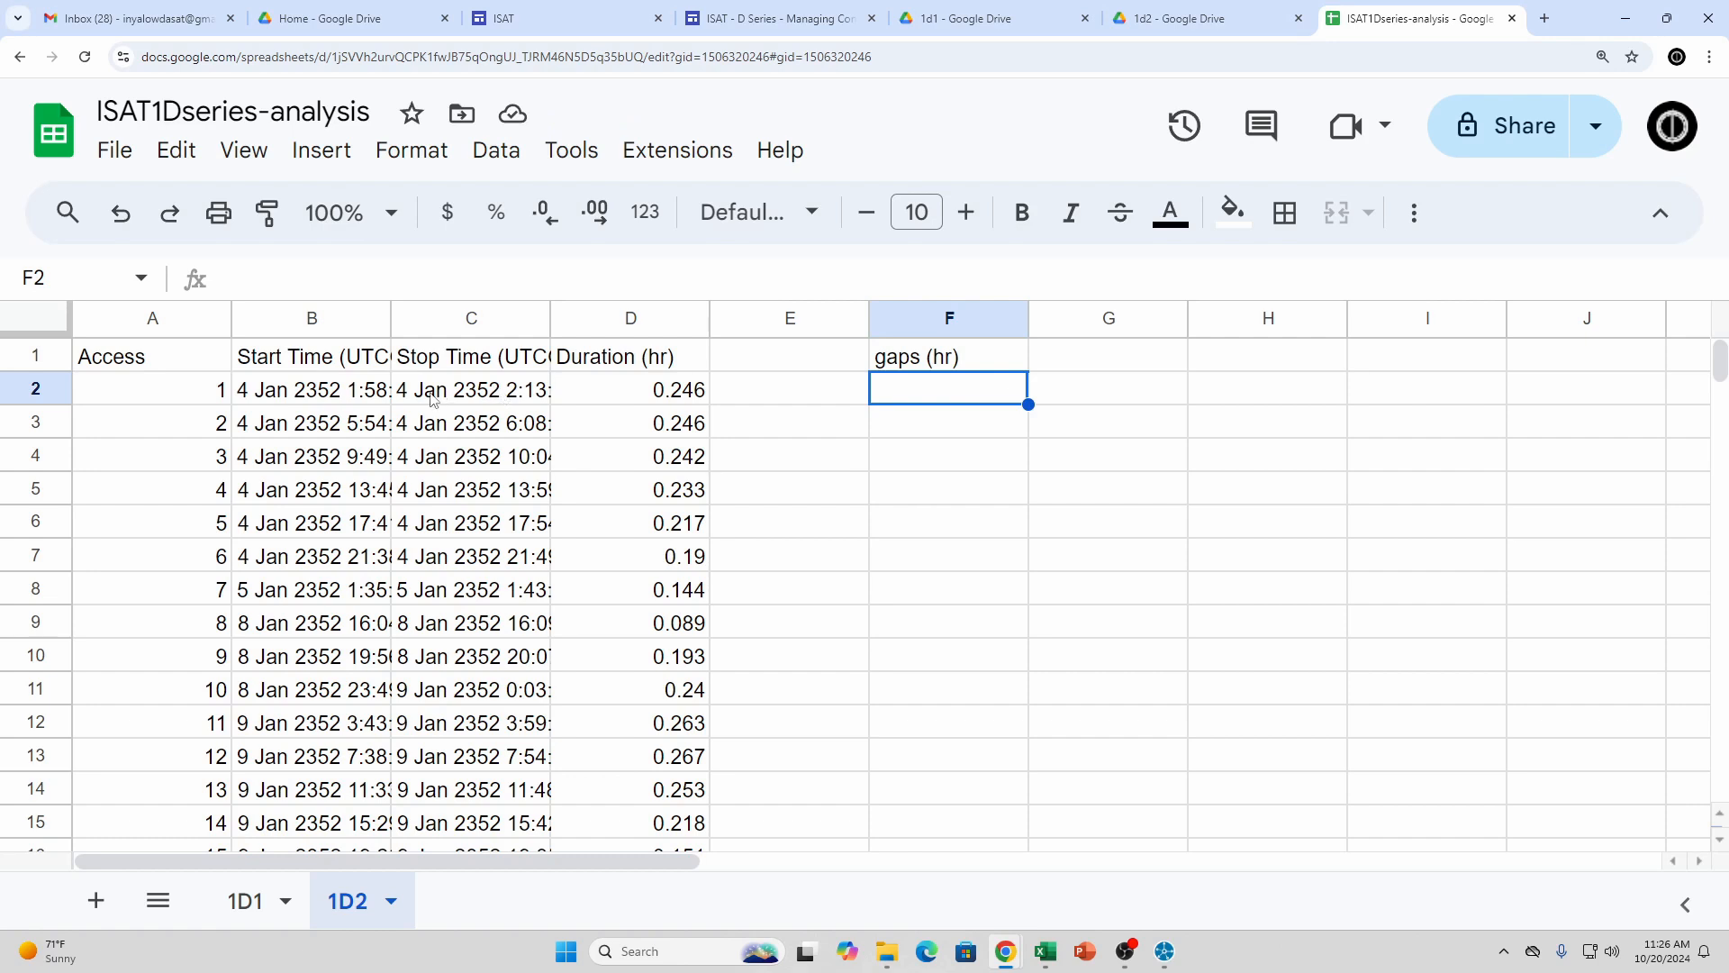
# Enter a formula in cell F2 that subtracts the first access's stop time from the second's start time, =B3-C2
pyautogui.write('=')
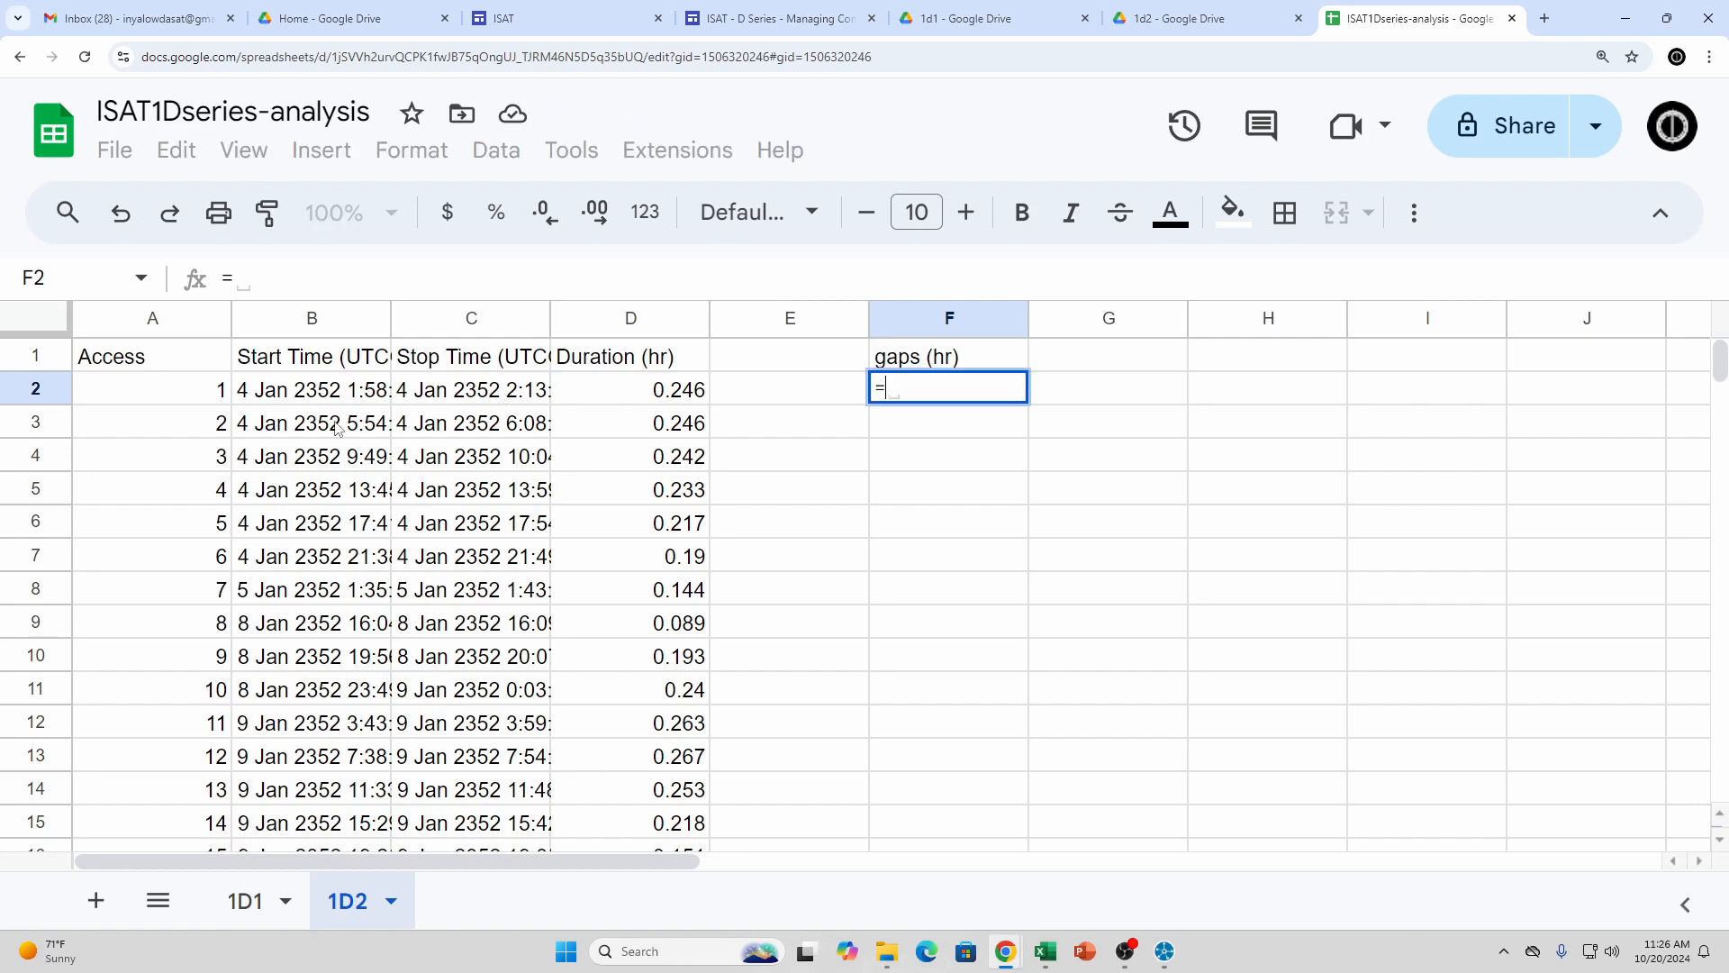
pyautogui.click(336, 428)
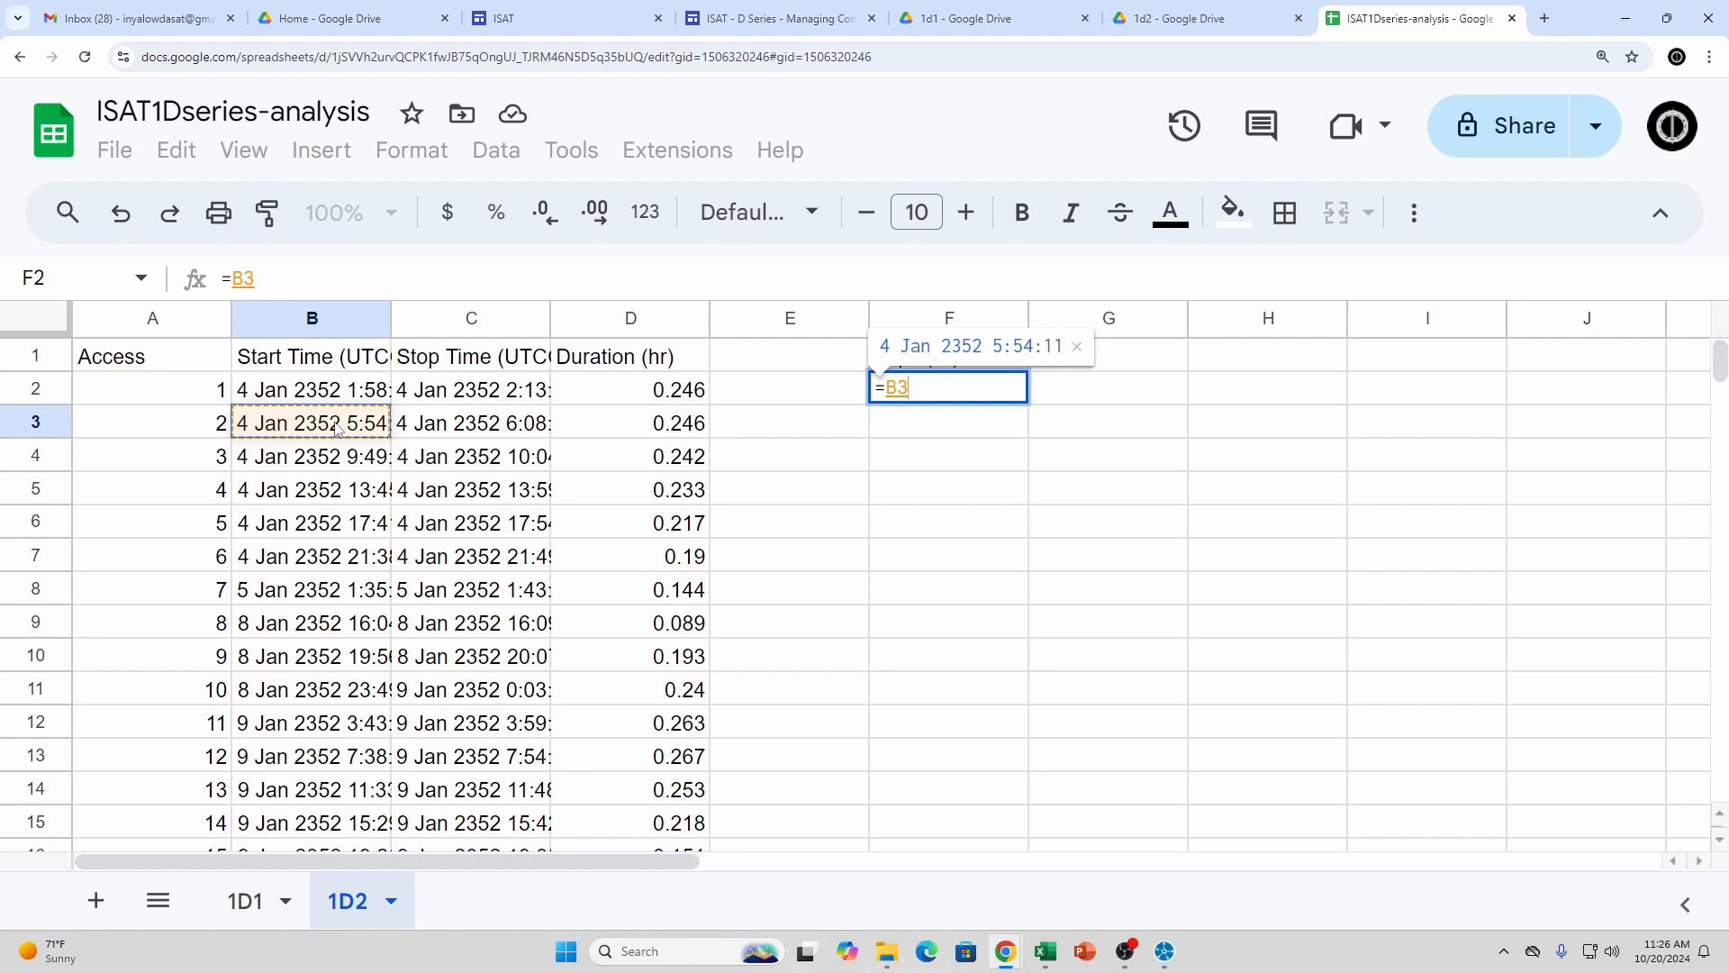
pyautogui.write('-')
pyautogui.click(487, 392)
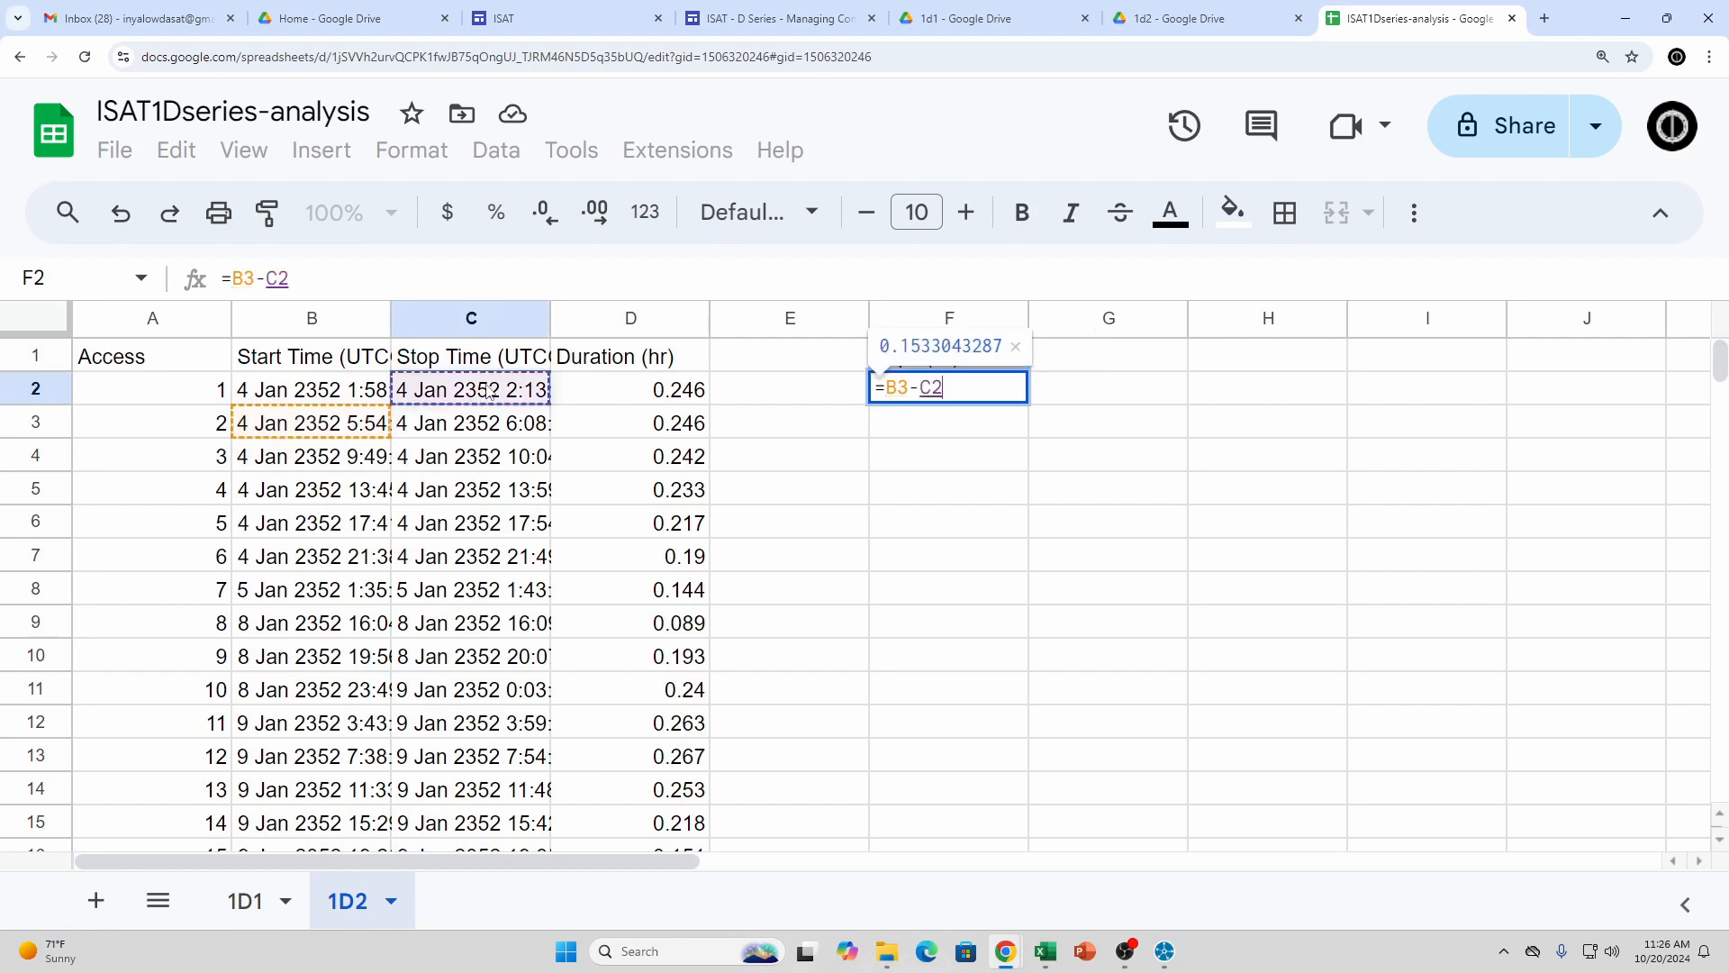
pyautogui.press('Return')
pyautogui.press('Up')
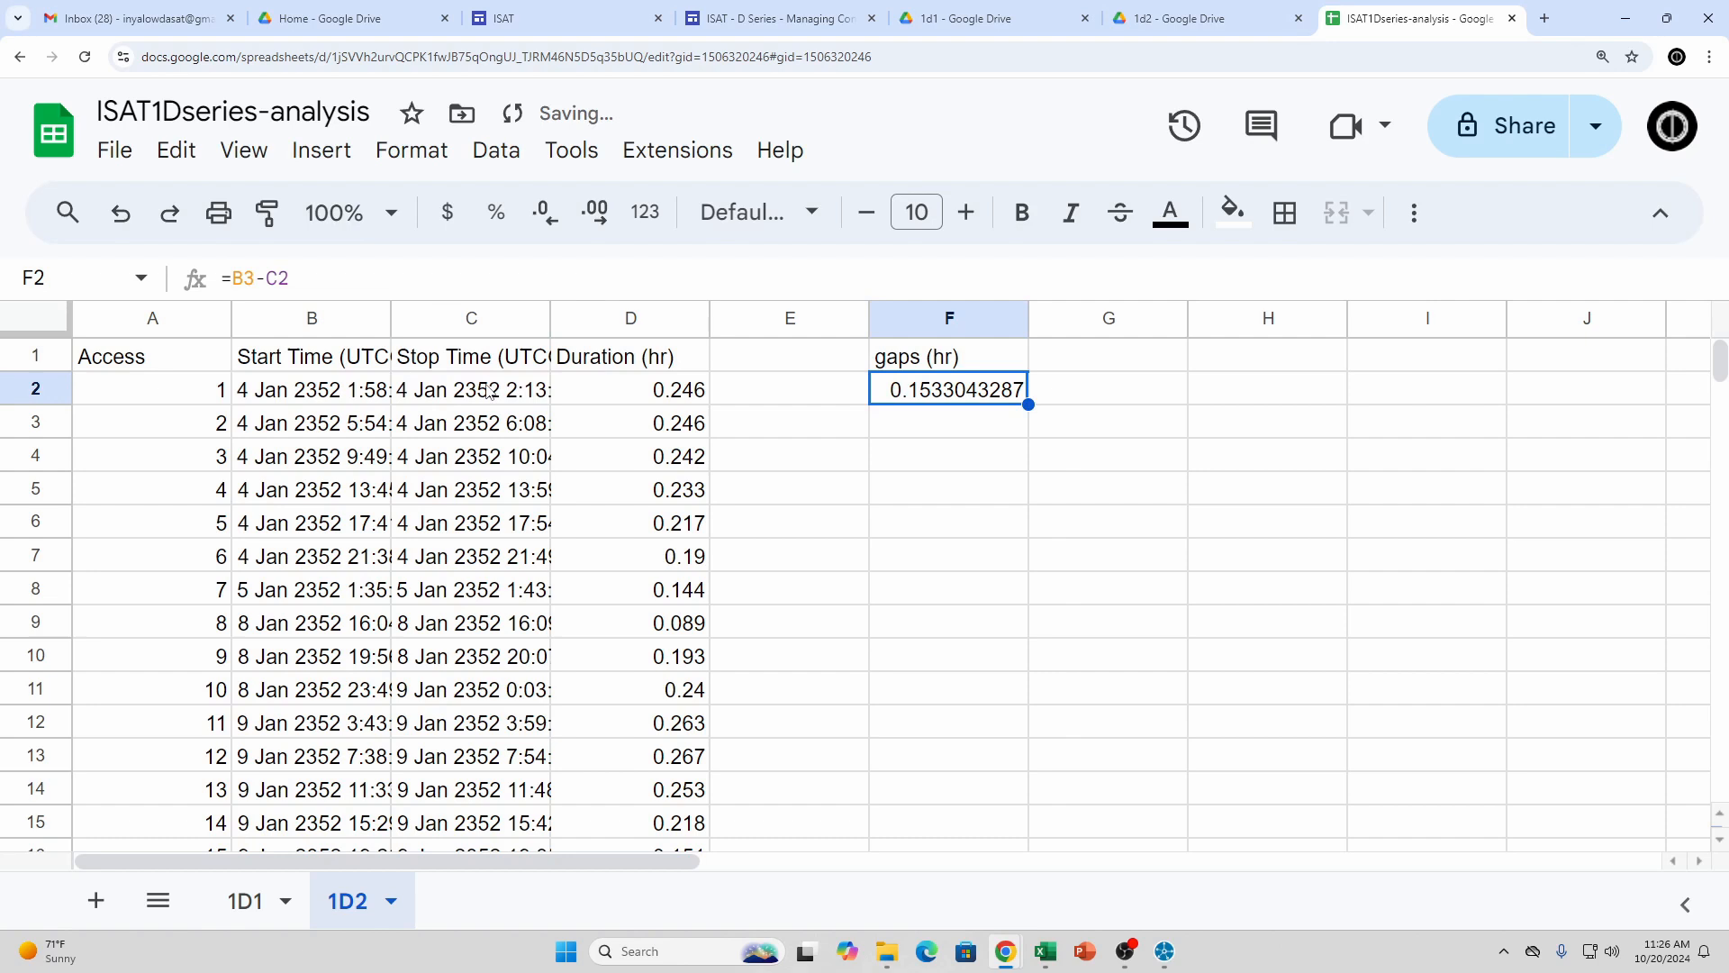
# Convert the gap in cell F2 from days to hours by changing its formula to =(B3-C2)*24
pyautogui.click(242, 277)
pyautogui.write('(')
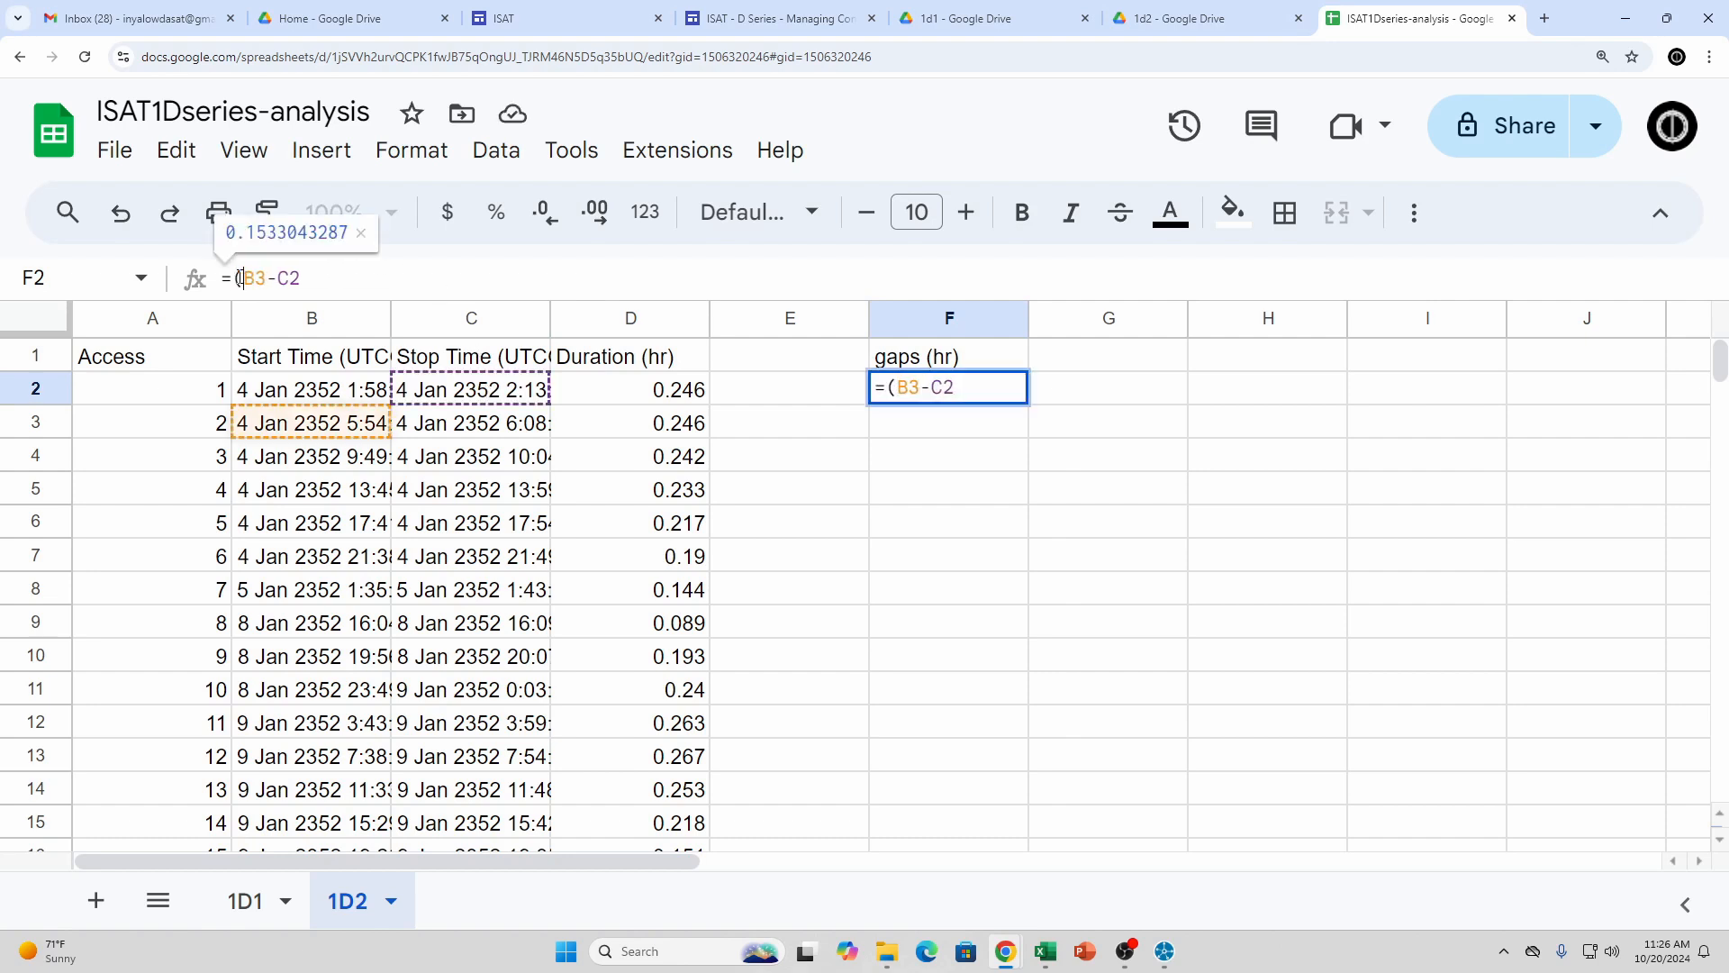
pyautogui.press('Right')
pyautogui.press('Right')
pyautogui.press('Right')
pyautogui.write(')*24')
pyautogui.press('Return')
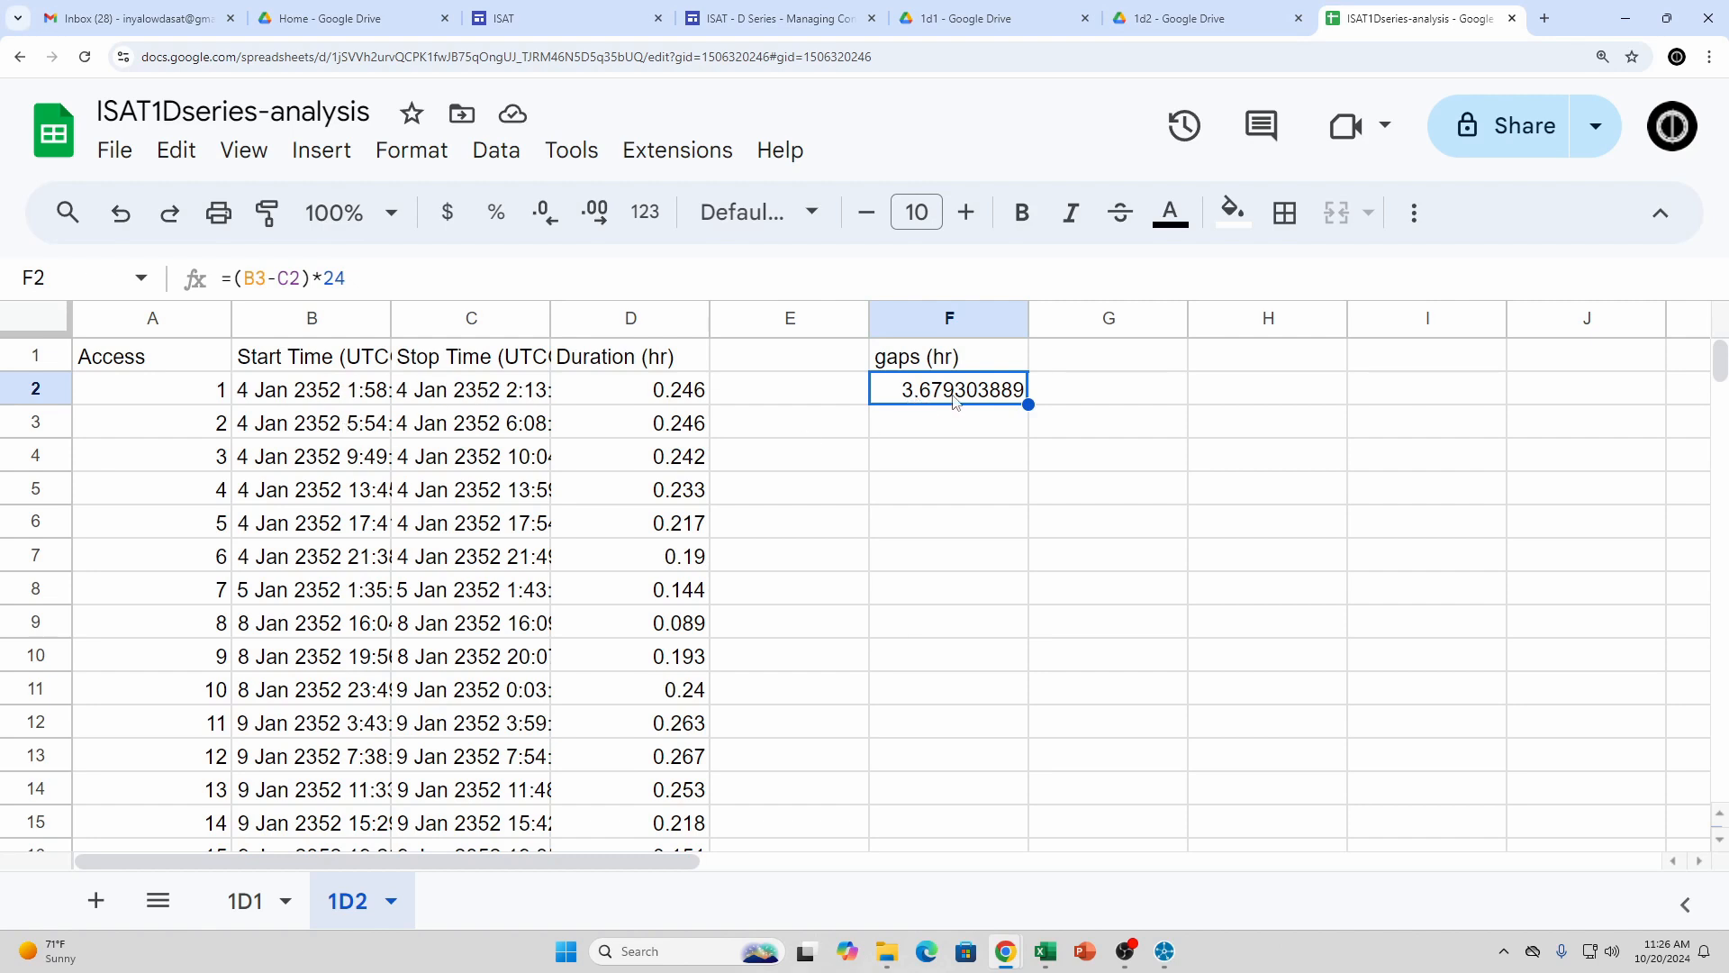
# Fill the gap formula from F2 down through F37, and clear the invalid last entry in F37
pyautogui.moveTo(1027, 405); pyautogui.dragTo(1018, 539)
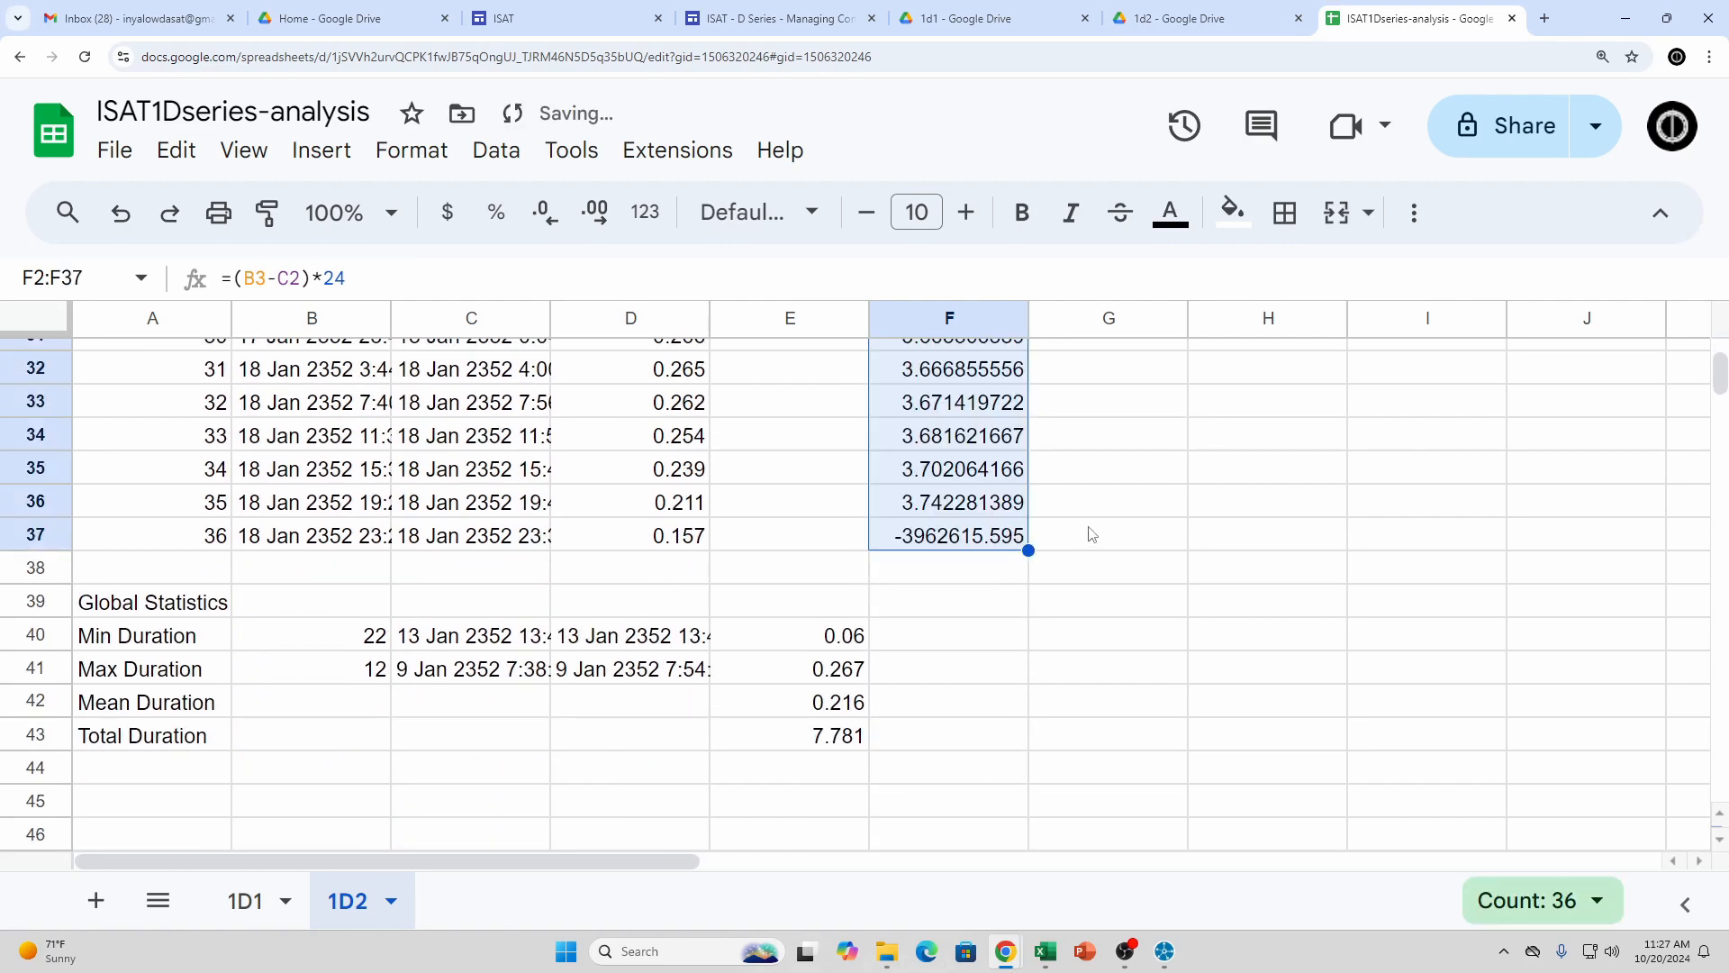
pyautogui.click(929, 548)
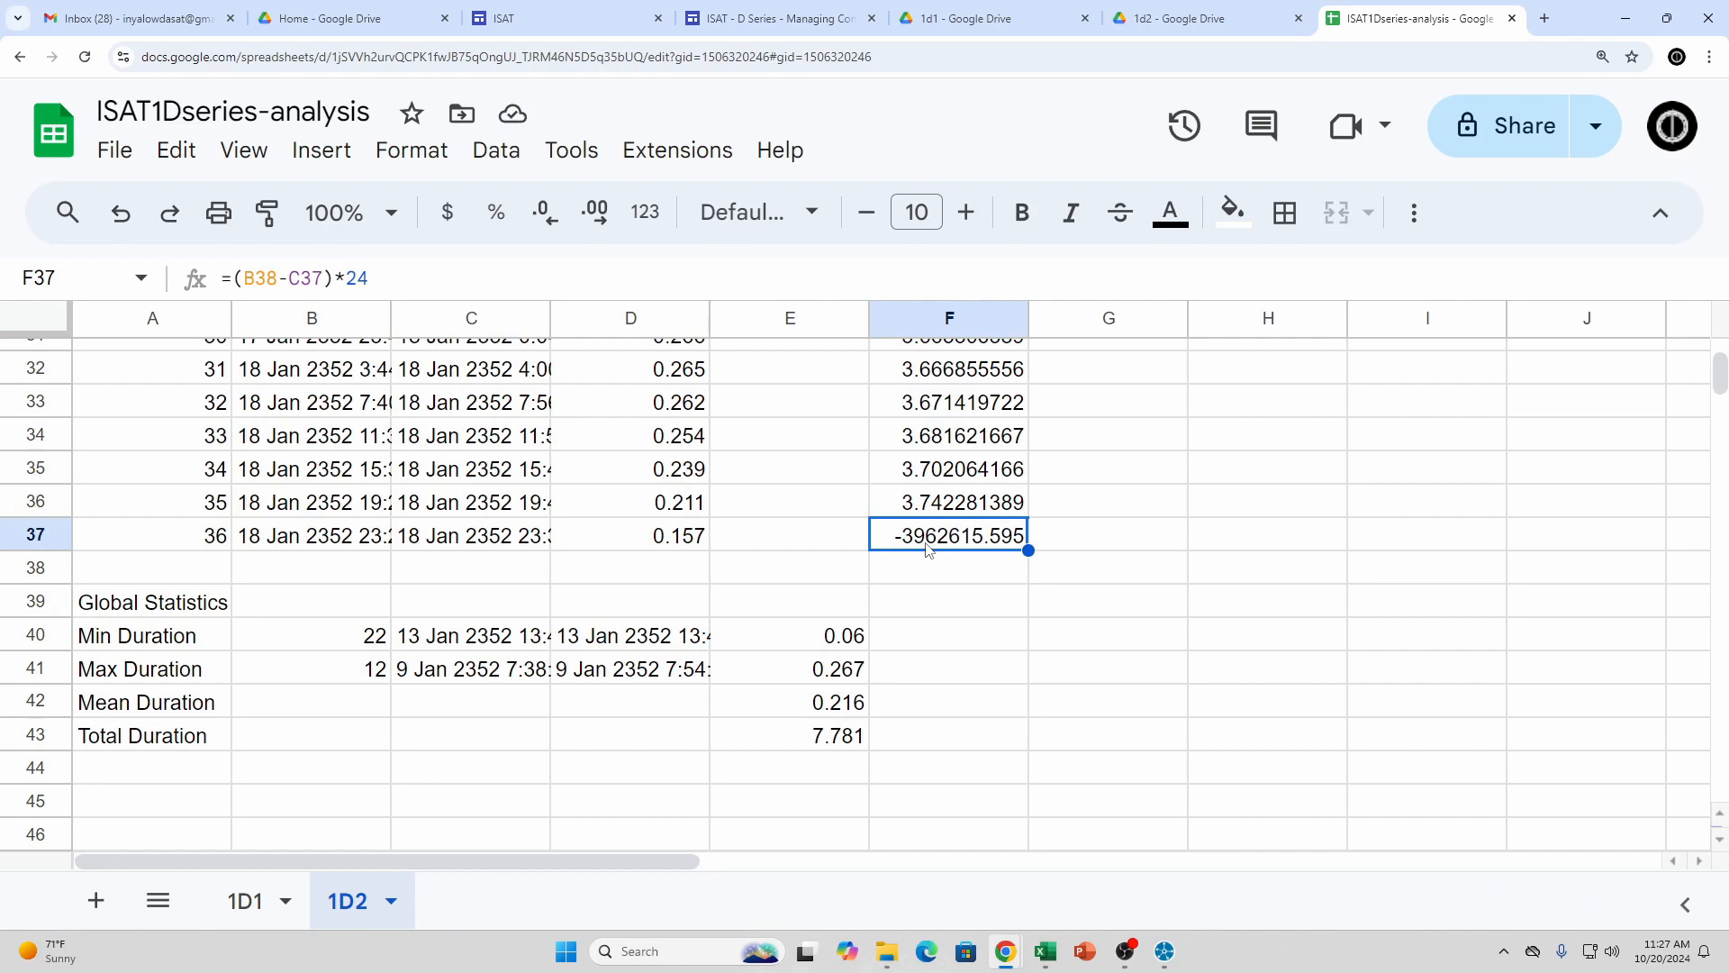
pyautogui.press('Delete')
# Examine the gap values down column F, checking the formulas in the first rows and the unusually long gaps in F8 and F16
pyautogui.scroll(10, 1005, 546)
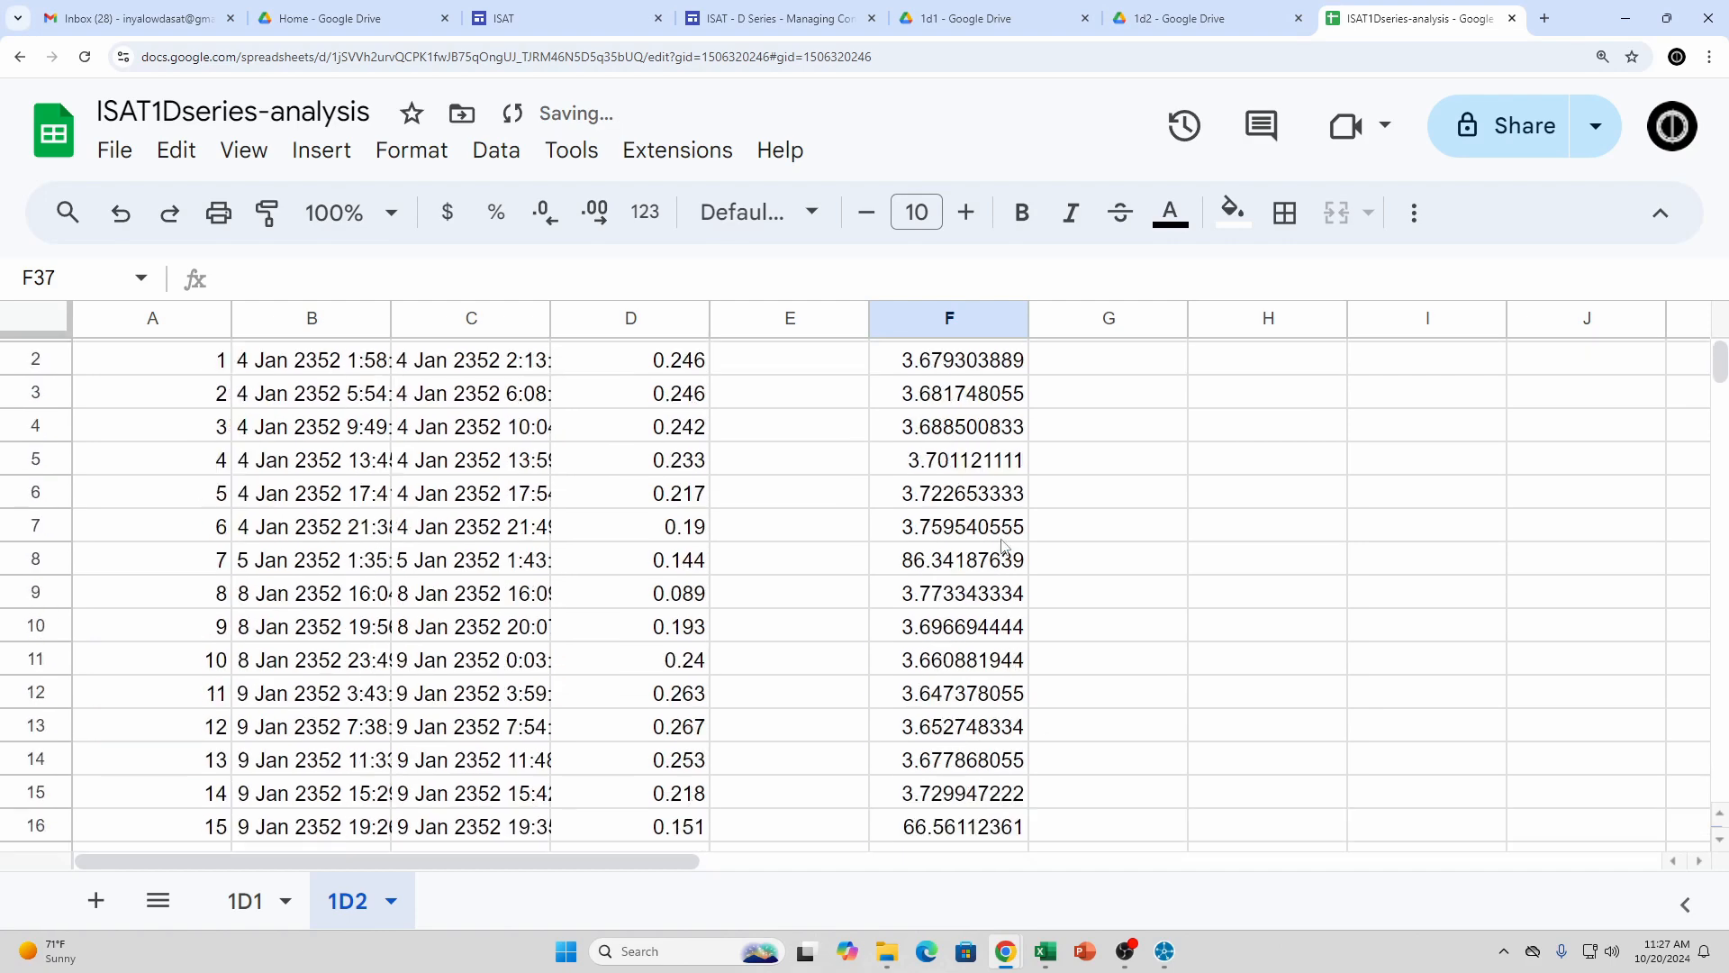
pyautogui.click(947, 396)
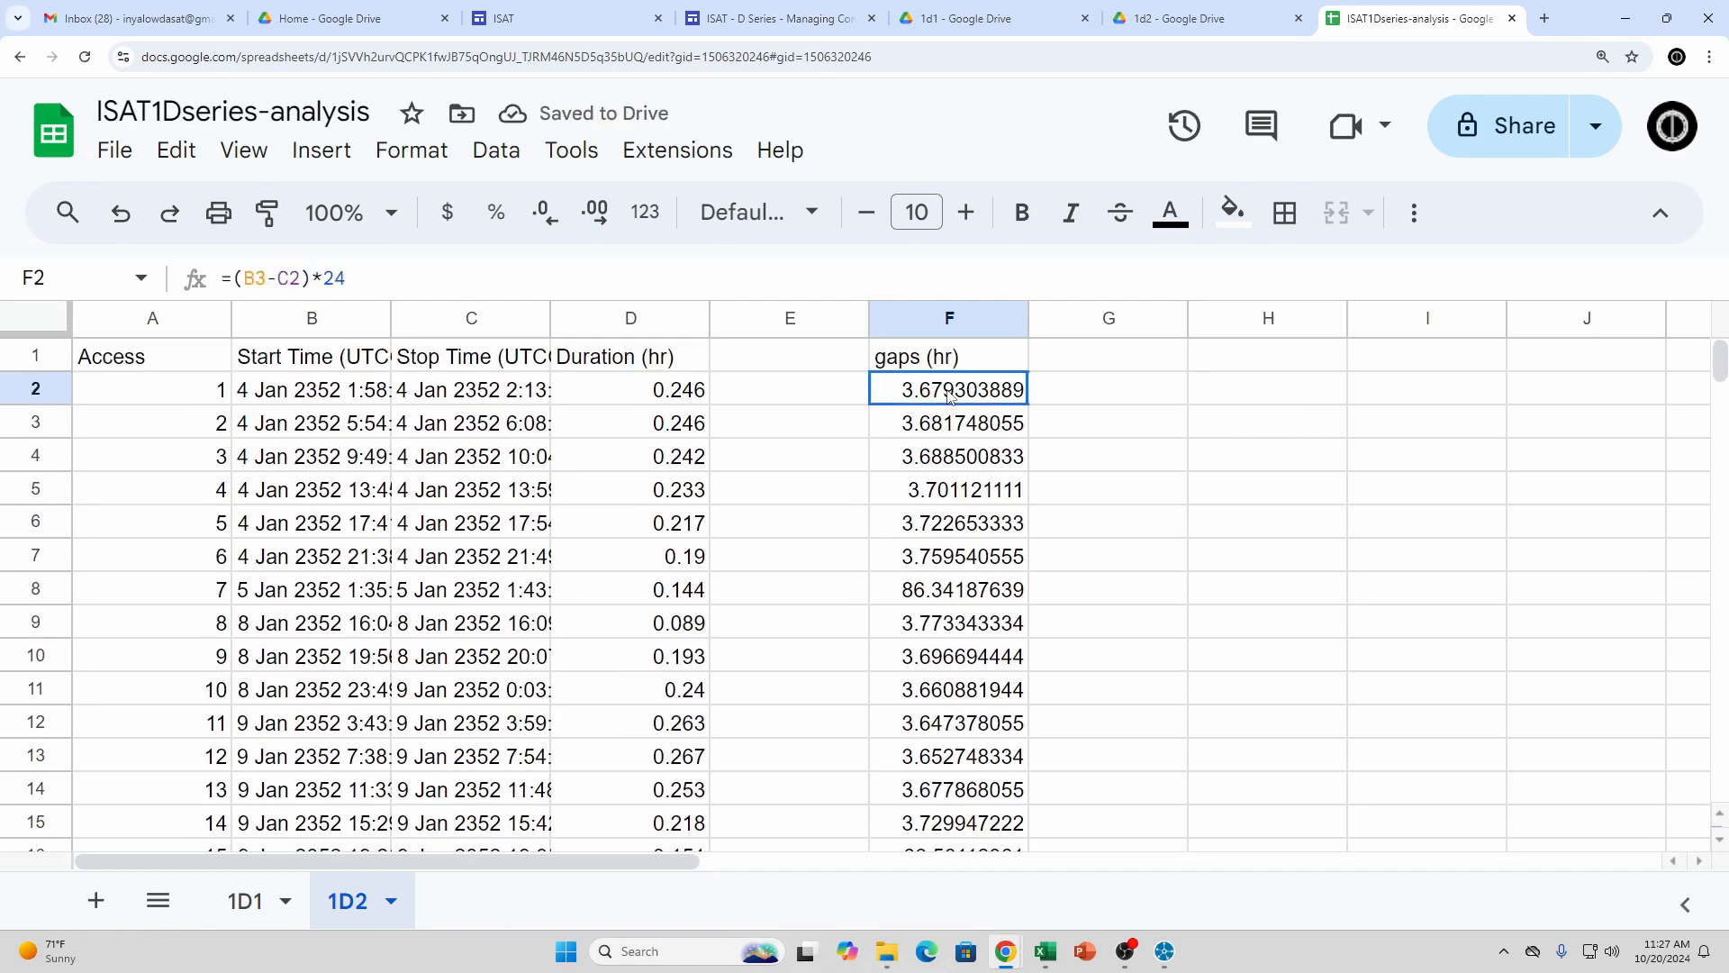
pyautogui.click(980, 430)
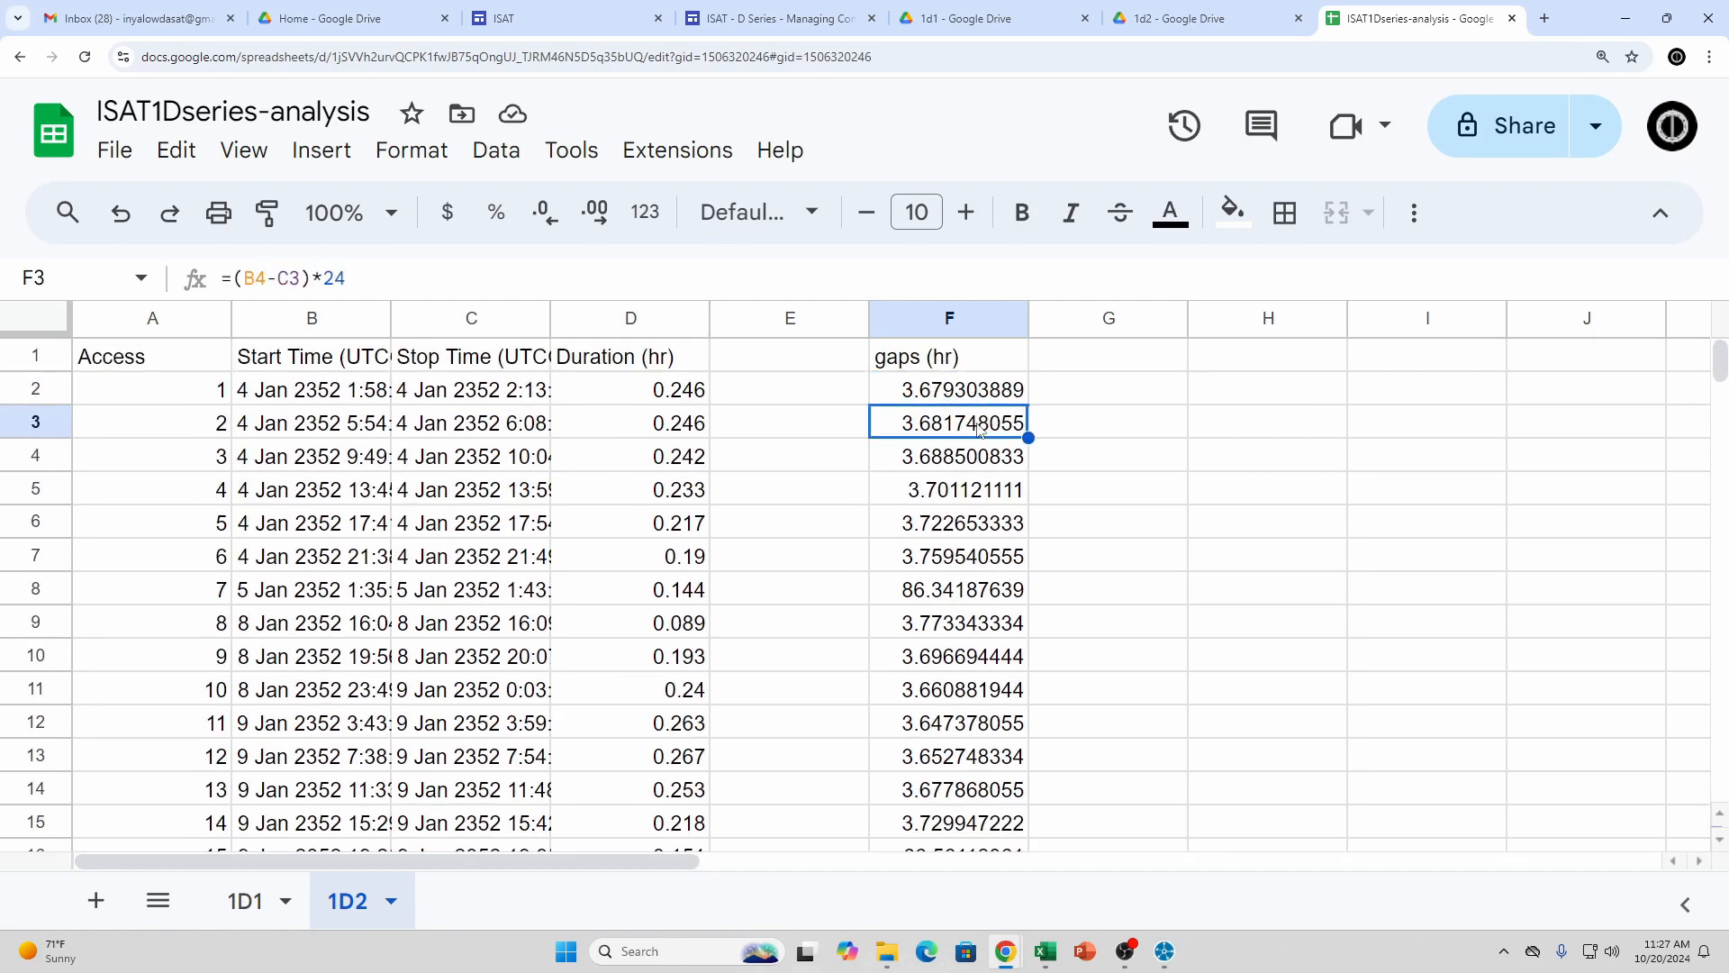
pyautogui.click(978, 457)
pyautogui.scroll(-4, 983, 477)
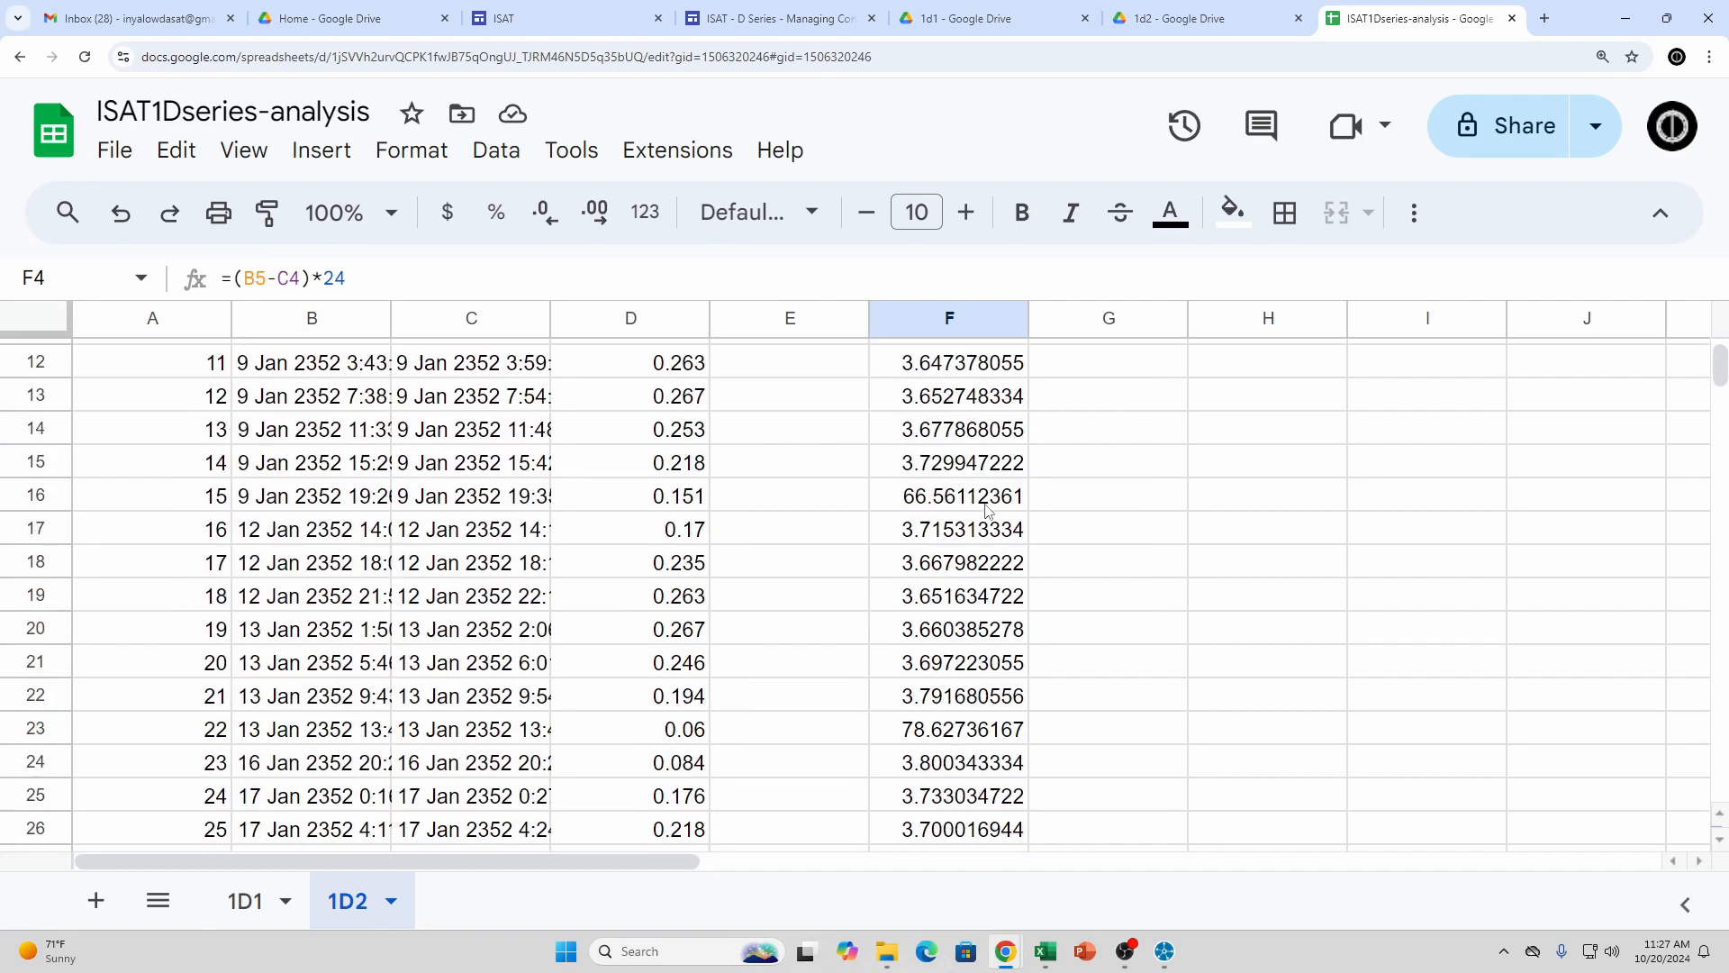
pyautogui.scroll(3, 988, 510)
pyautogui.click(935, 509)
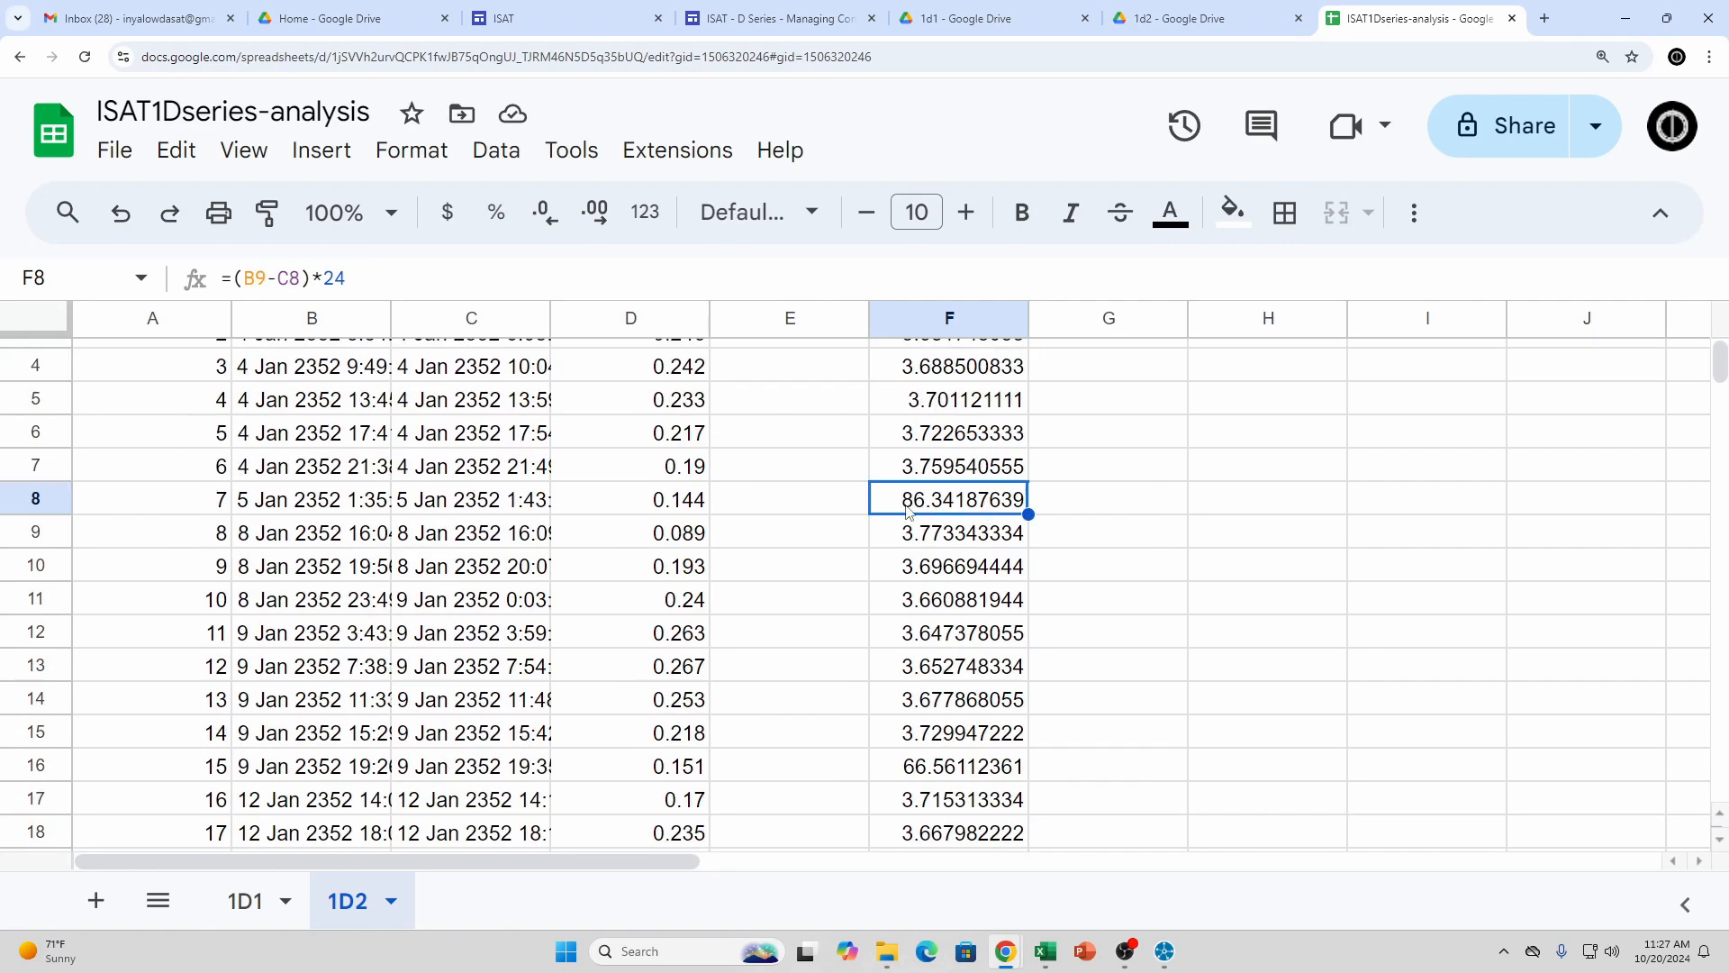
pyautogui.click(953, 768)
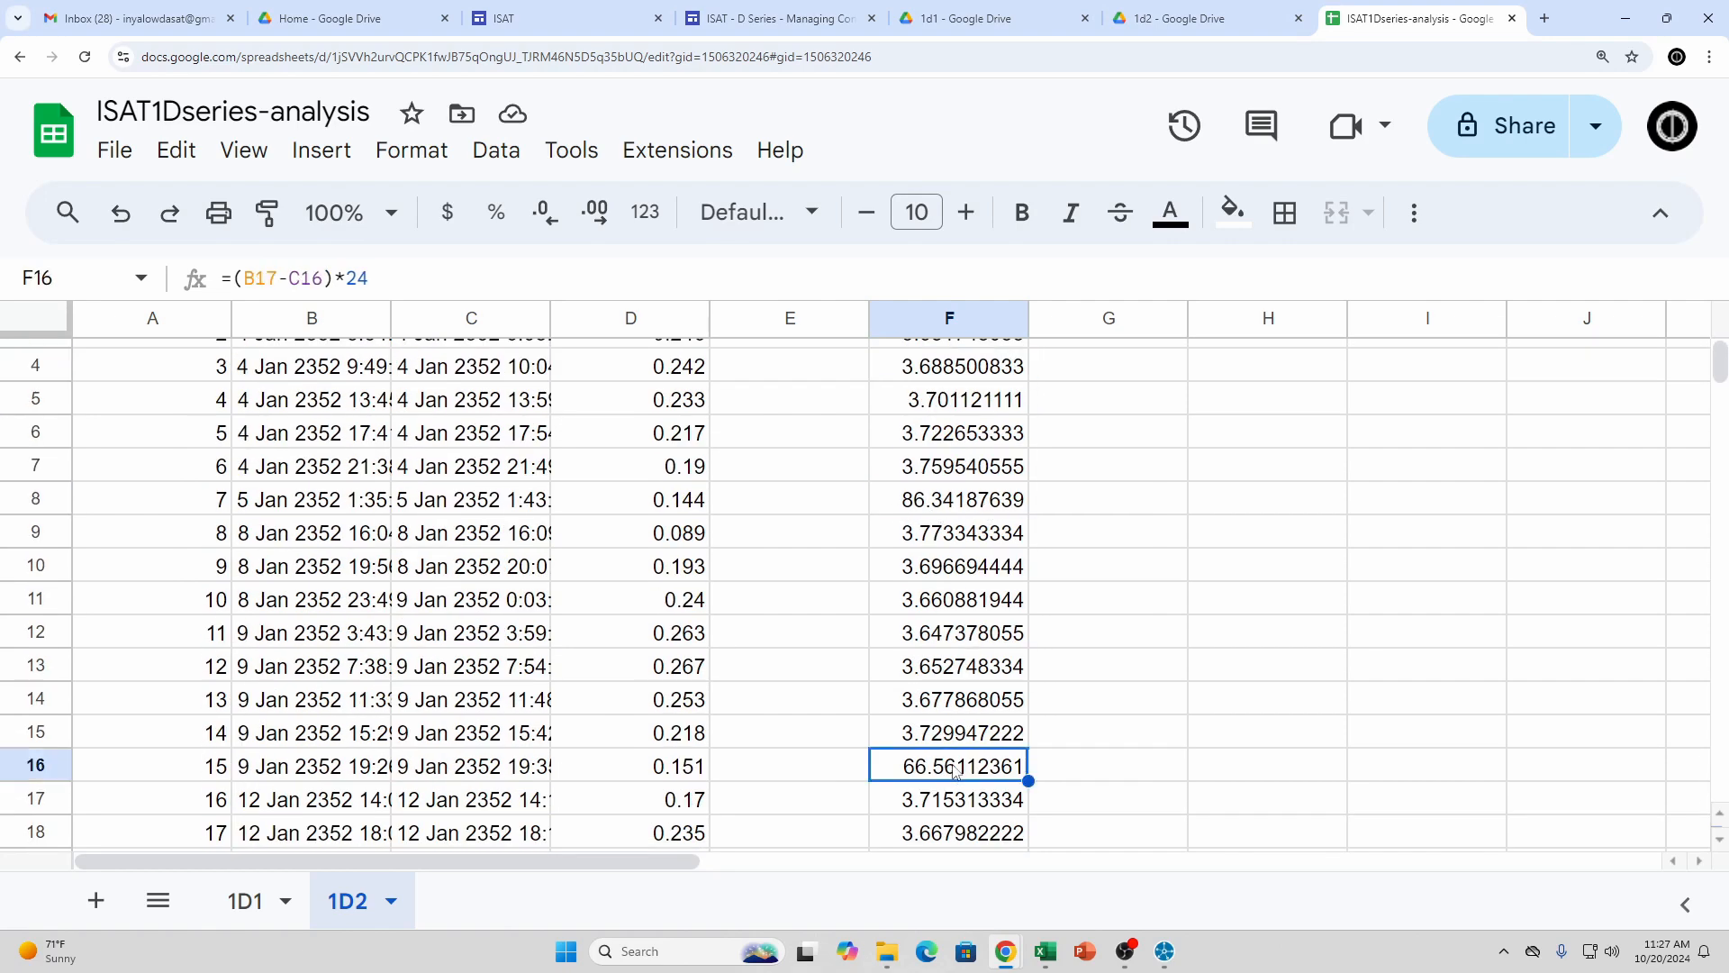
pyautogui.scroll(-5, 955, 767)
pyautogui.scroll(-4, 954, 768)
pyautogui.scroll(10, 953, 761)
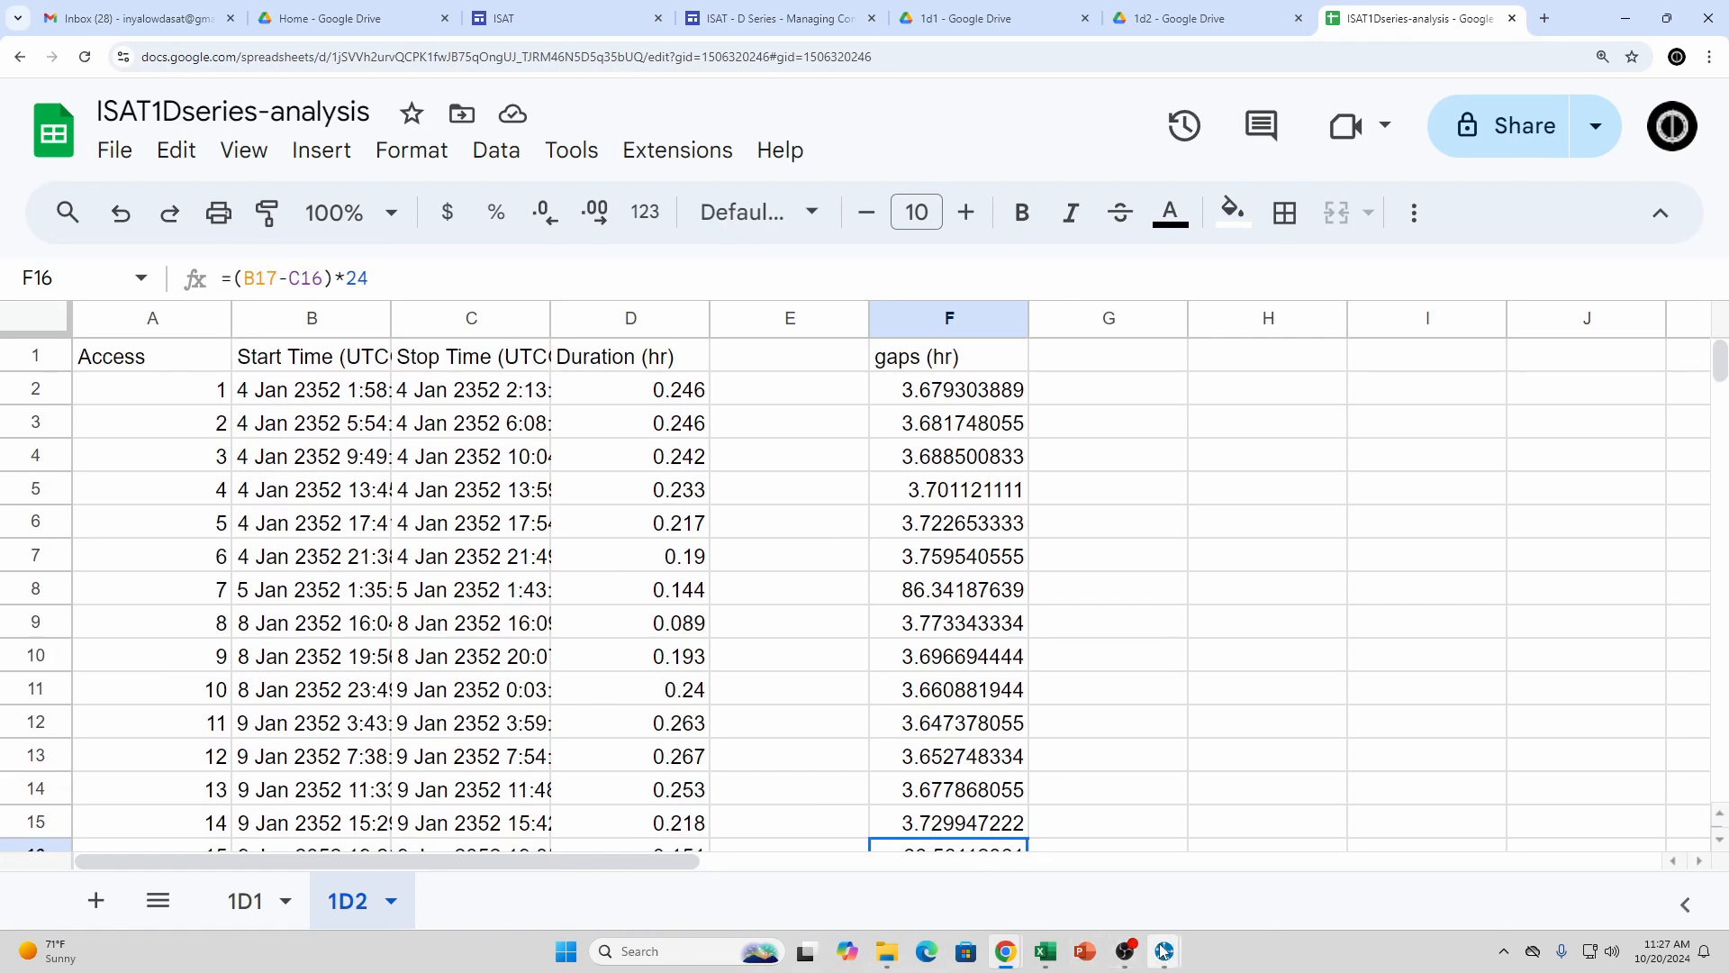
# Switch to the ISAT1d2_Jovian_Jaunt scenario in STK and open Access for the KOM sensor with OPA as the target
pyautogui.moveTo(1165, 952)
pyautogui.click(1233, 903)
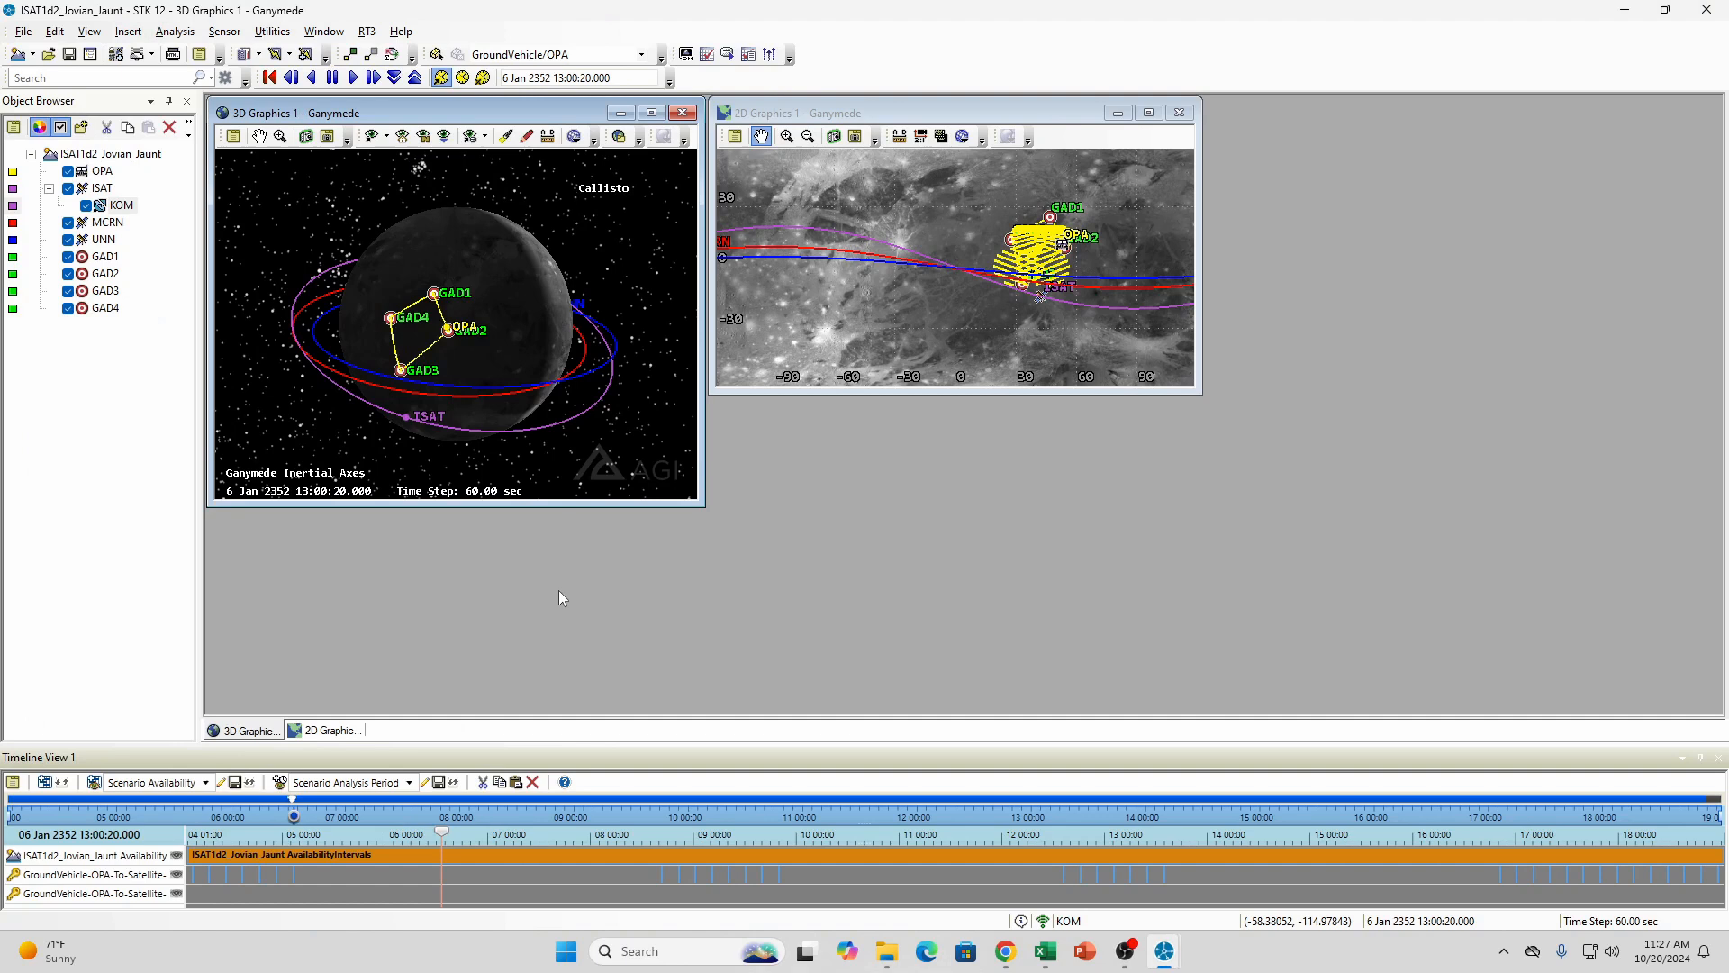
pyautogui.rightClick(125, 209)
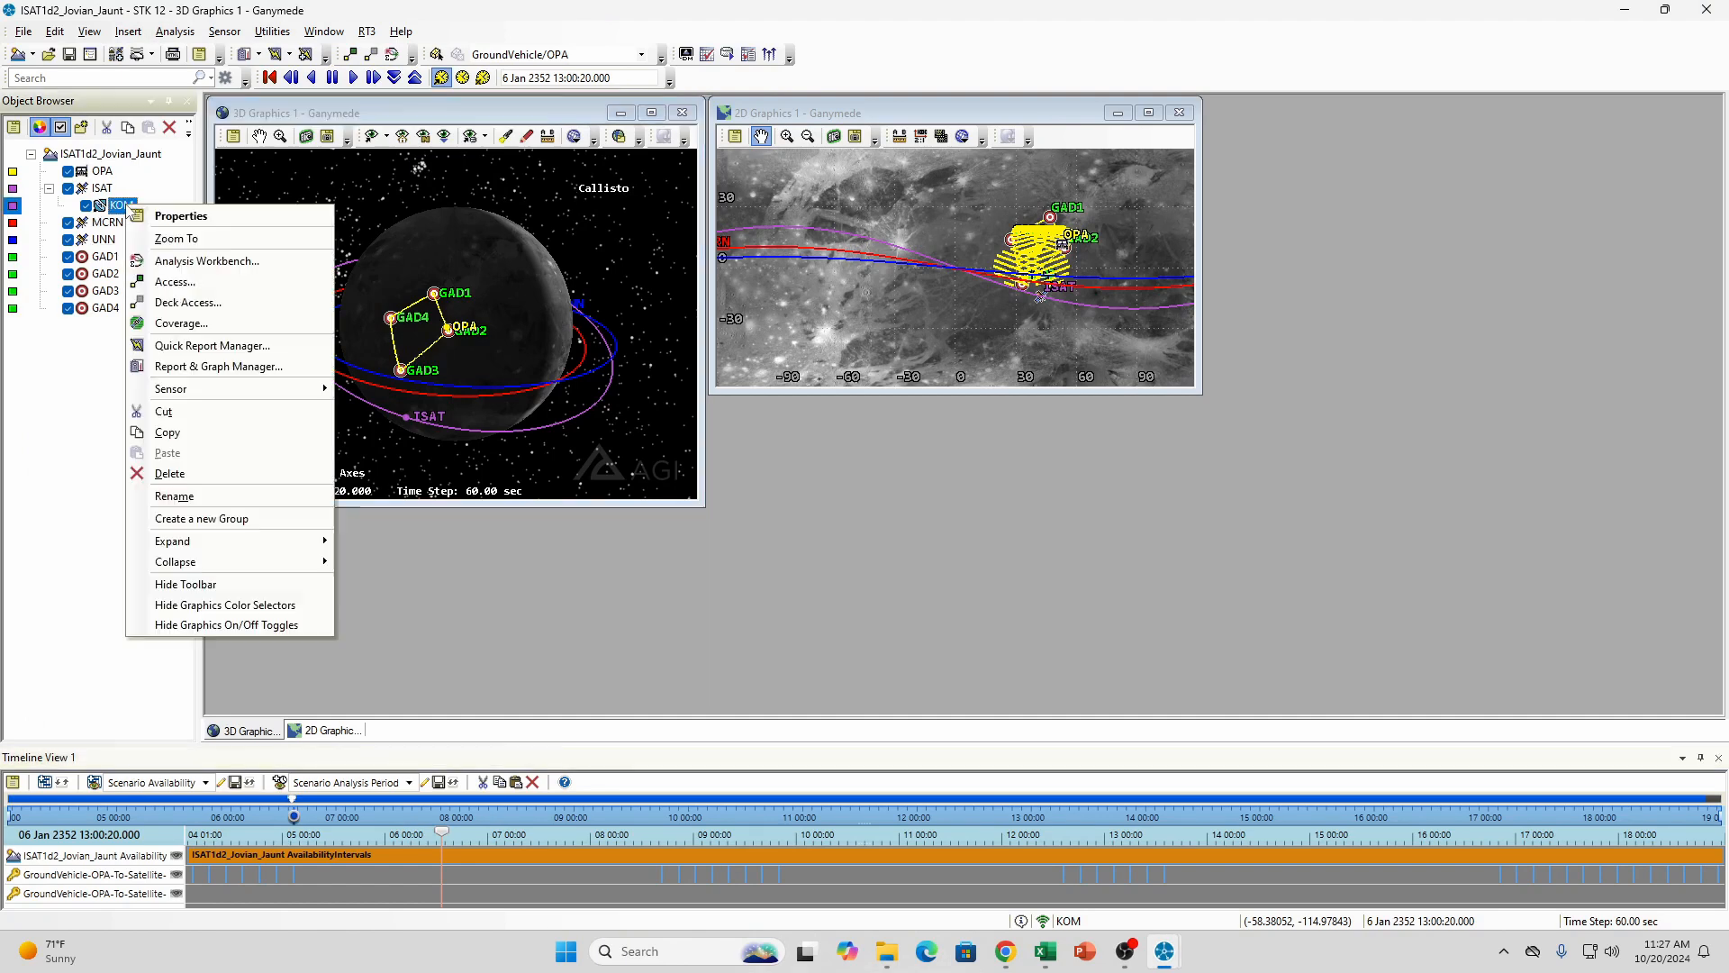
pyautogui.click(194, 282)
pyautogui.click(1121, 257)
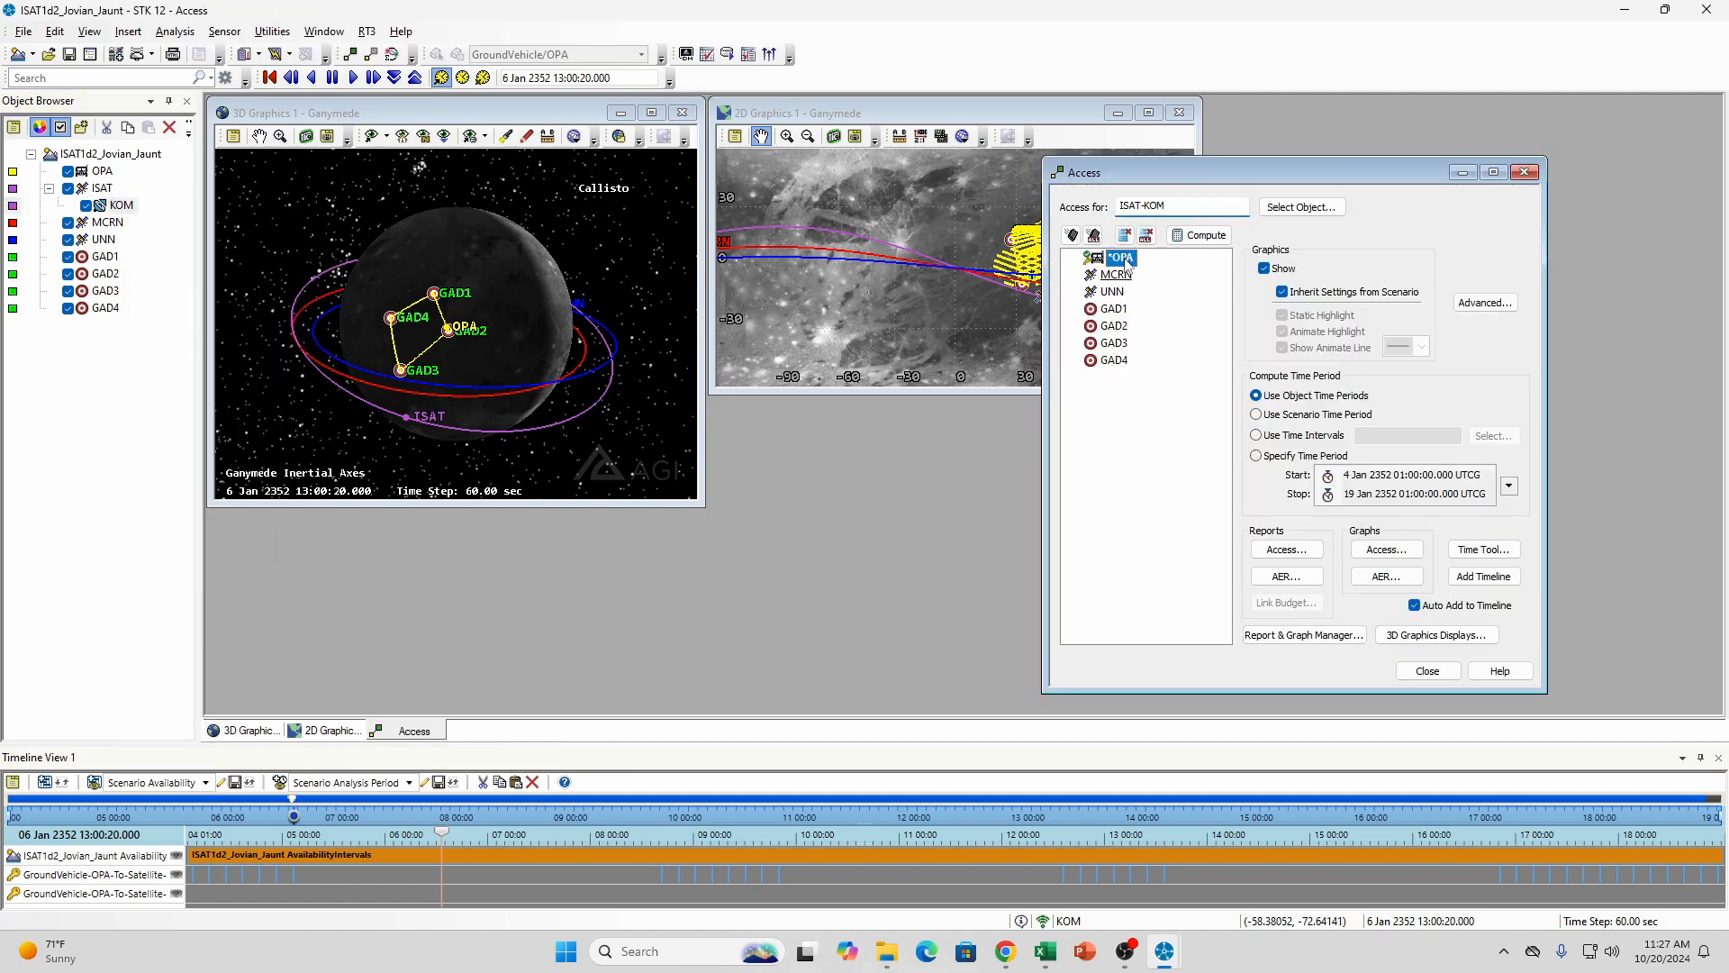
# Generate the Gaps report for the OPA-to-KOM access and arrange it so the gap durations can be read
pyautogui.click(1304, 635)
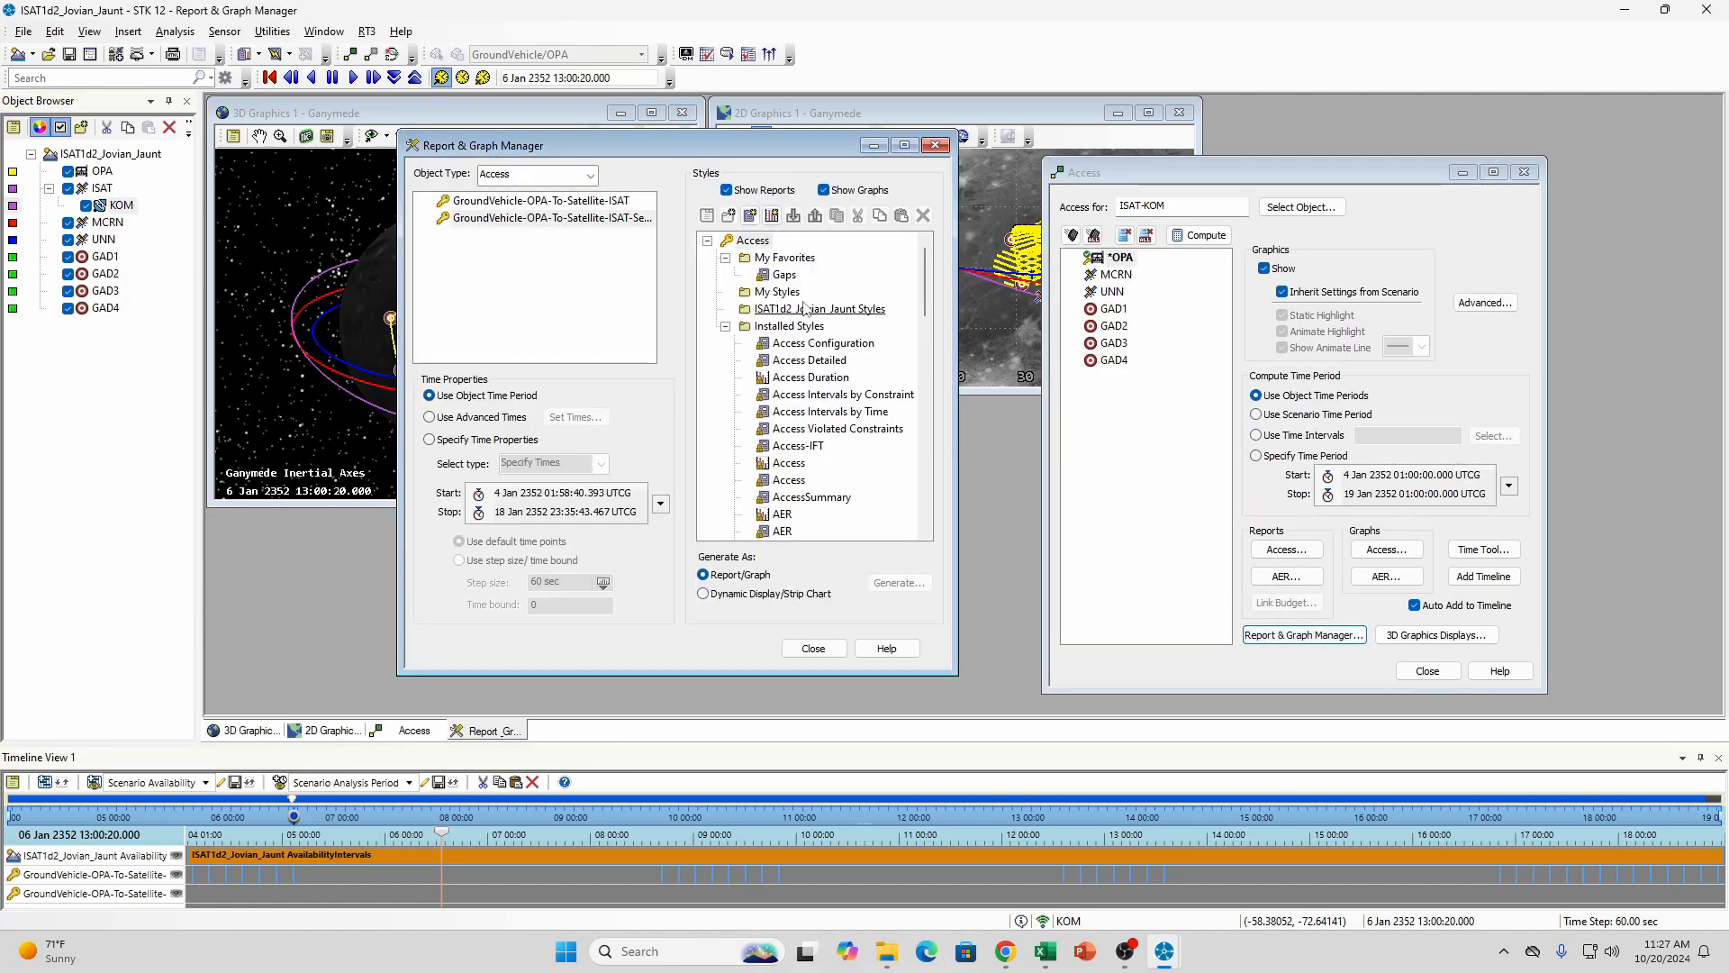
pyautogui.click(793, 276)
pyautogui.doubleClick(793, 276)
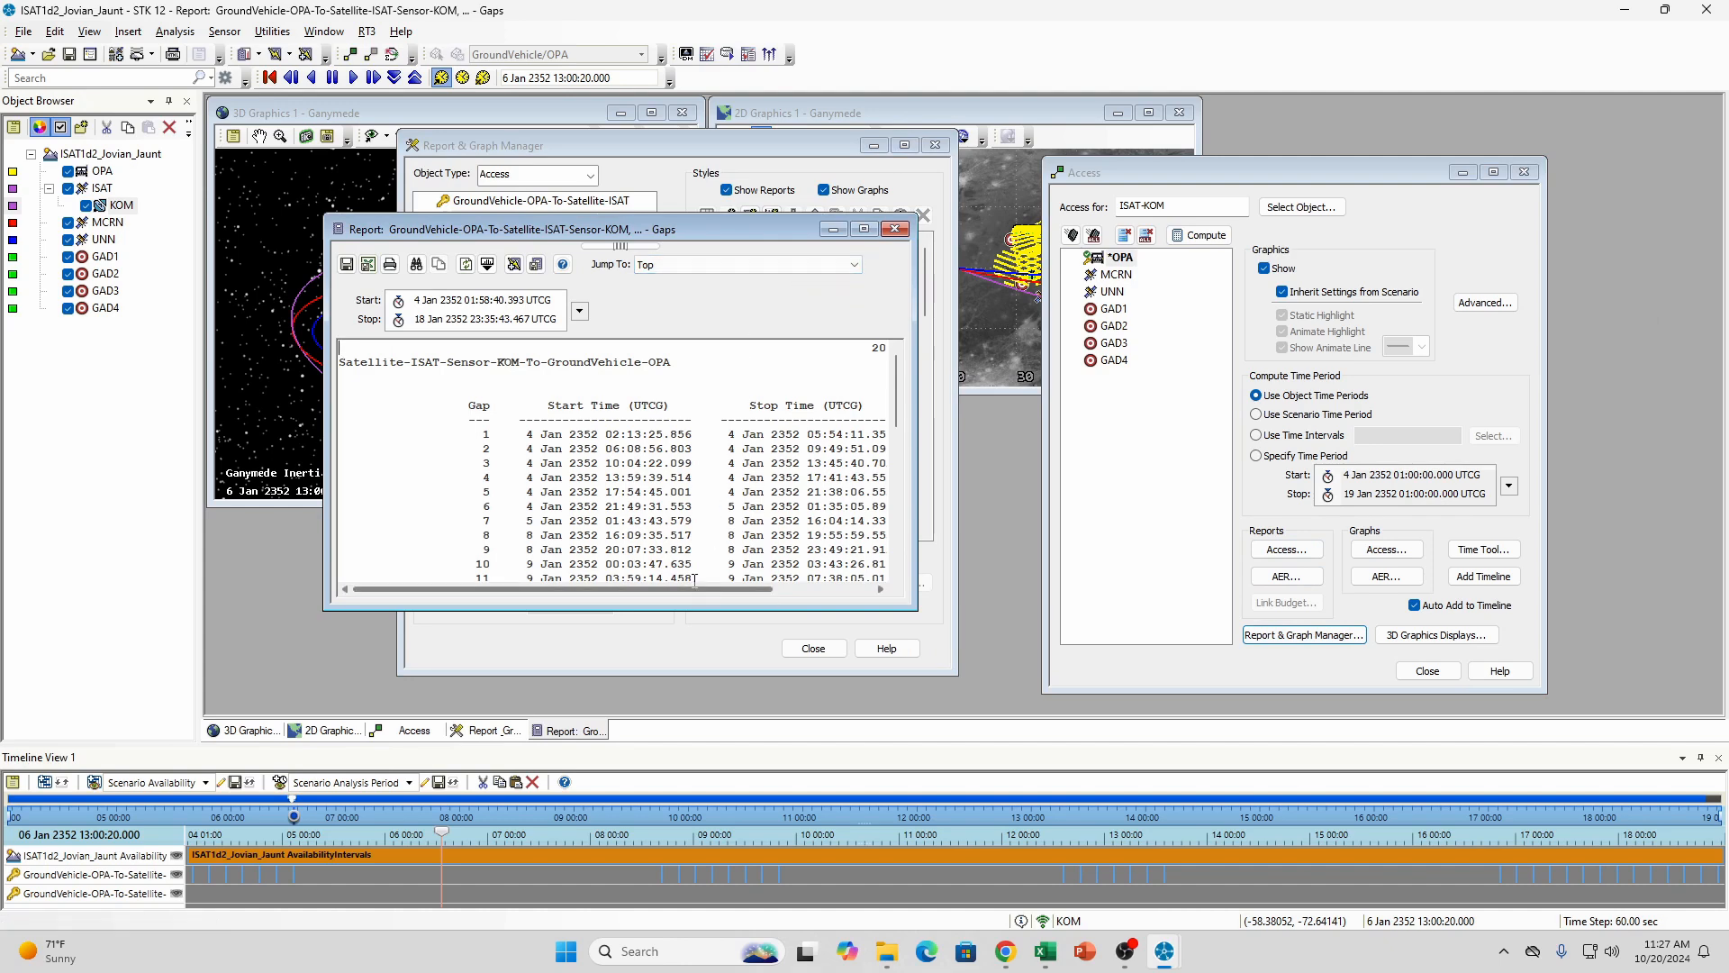
pyautogui.moveTo(694, 592); pyautogui.dragTo(841, 591)
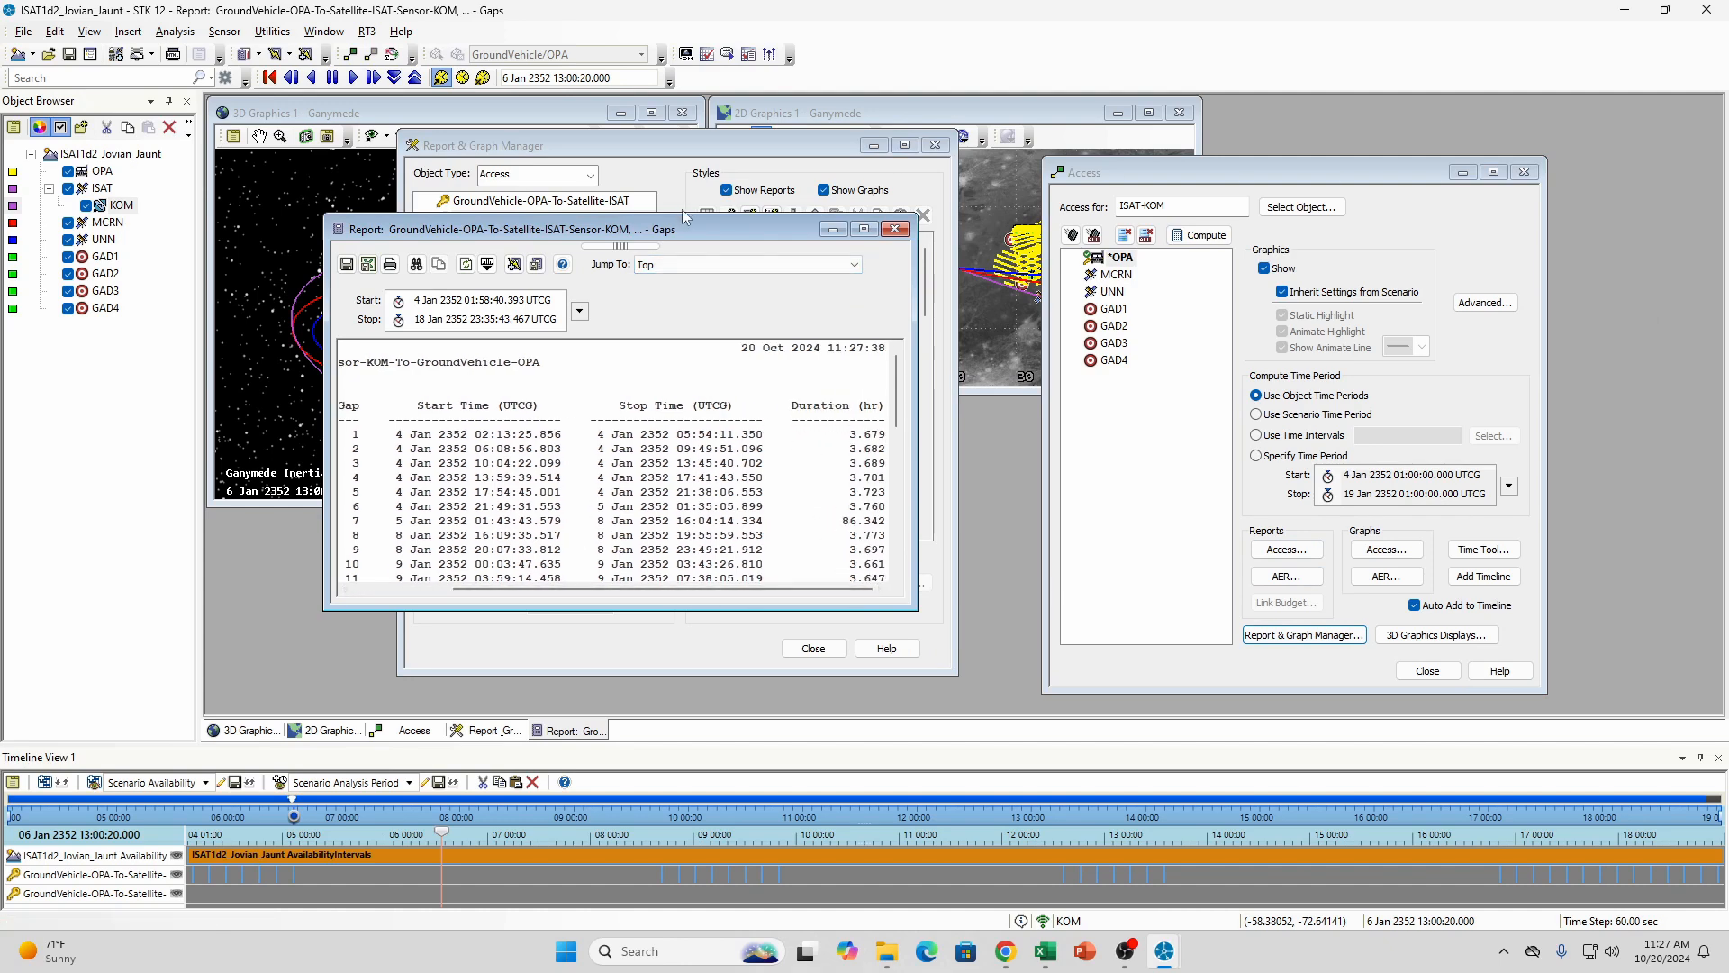
pyautogui.moveTo(743, 237); pyautogui.dragTo(1261, 248)
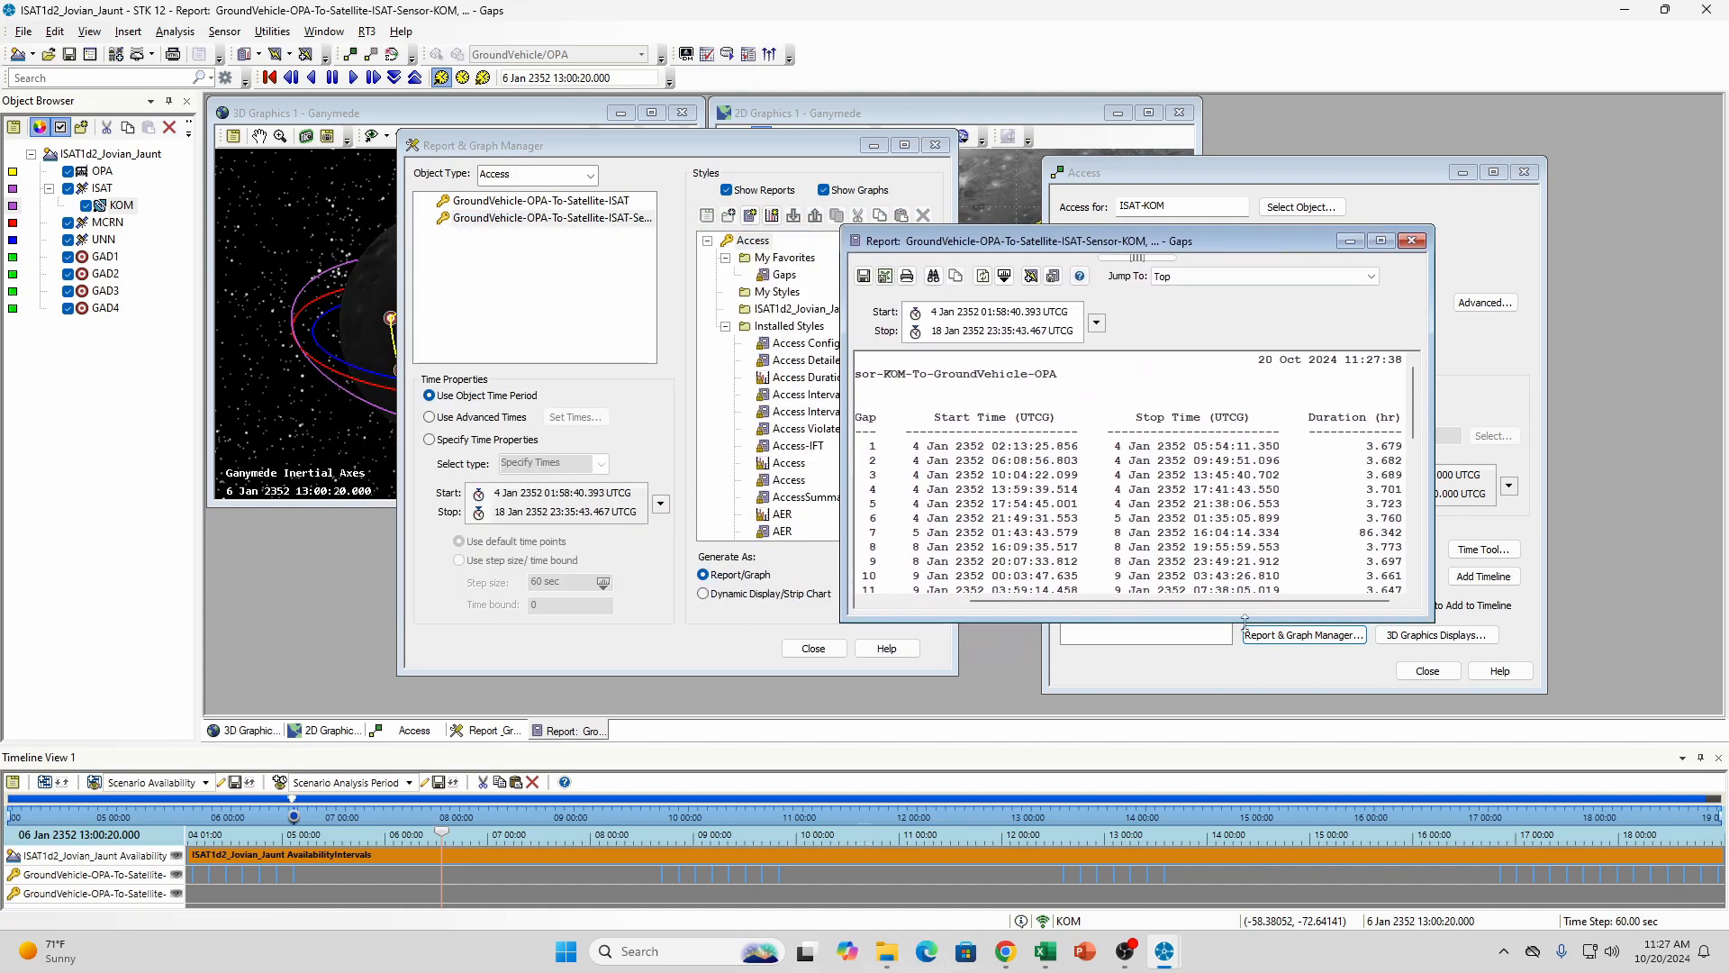
# Compare the gap durations in the STK report with column F of the Google Sheets 1D2 sheet, ending in the spreadsheet
pyautogui.moveTo(1018, 962)
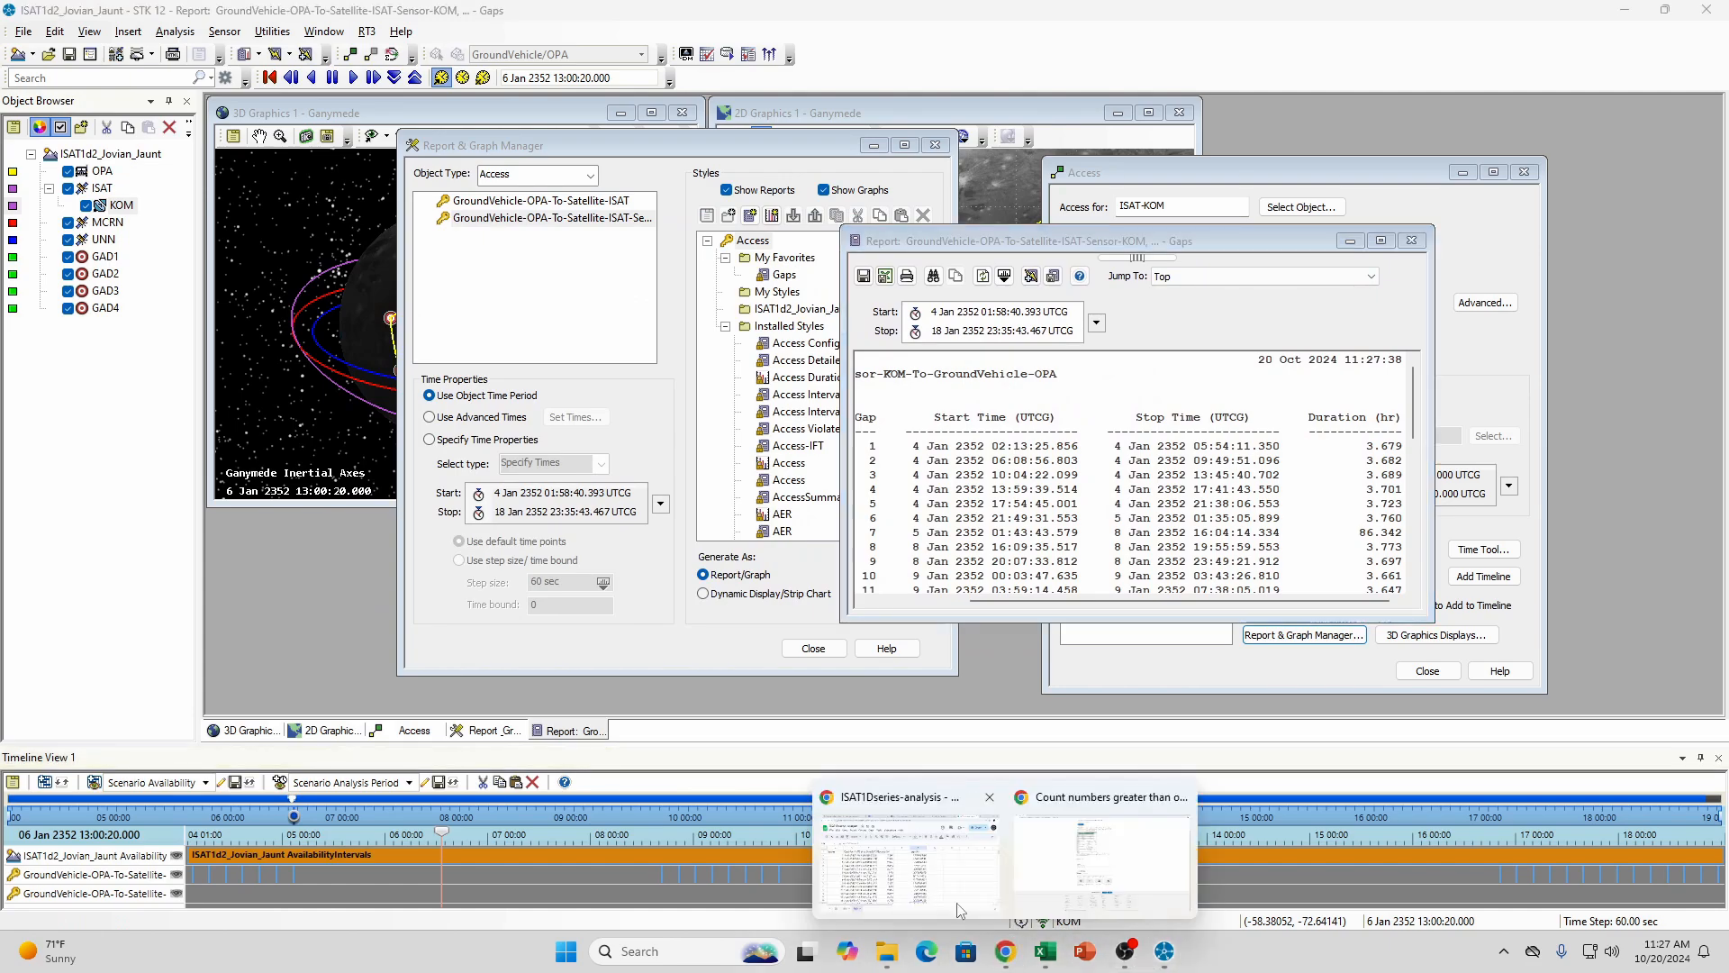
pyautogui.click(960, 909)
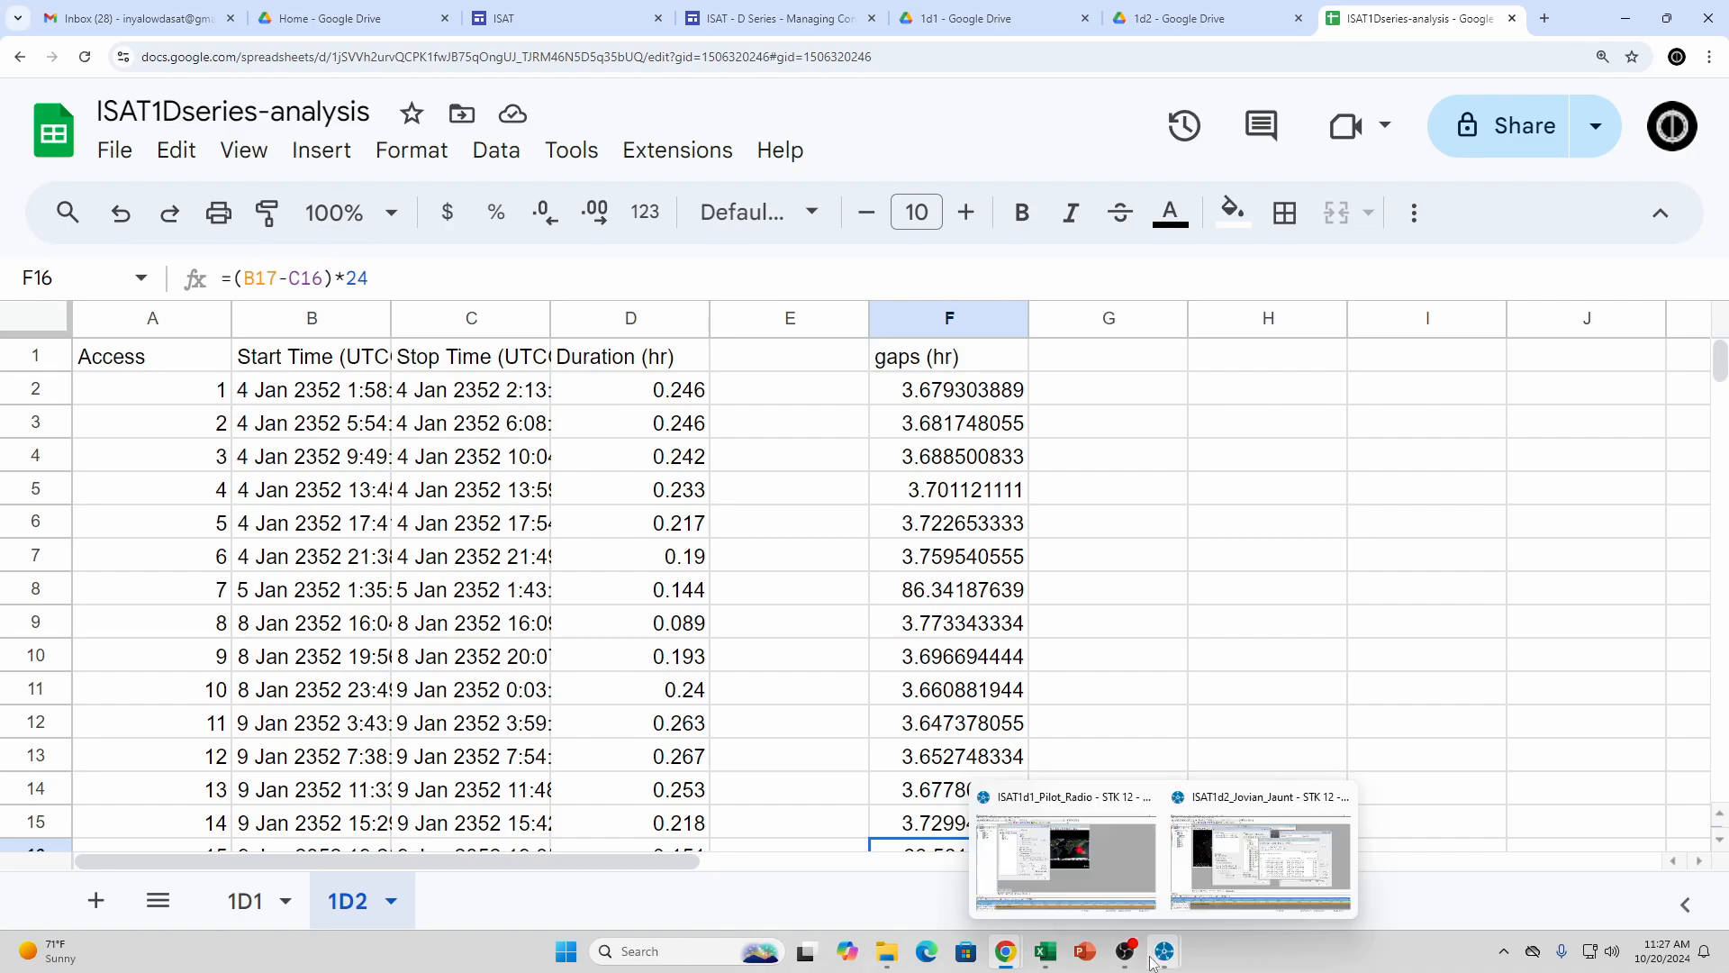
pyautogui.moveTo(1150, 962)
pyautogui.click(1241, 858)
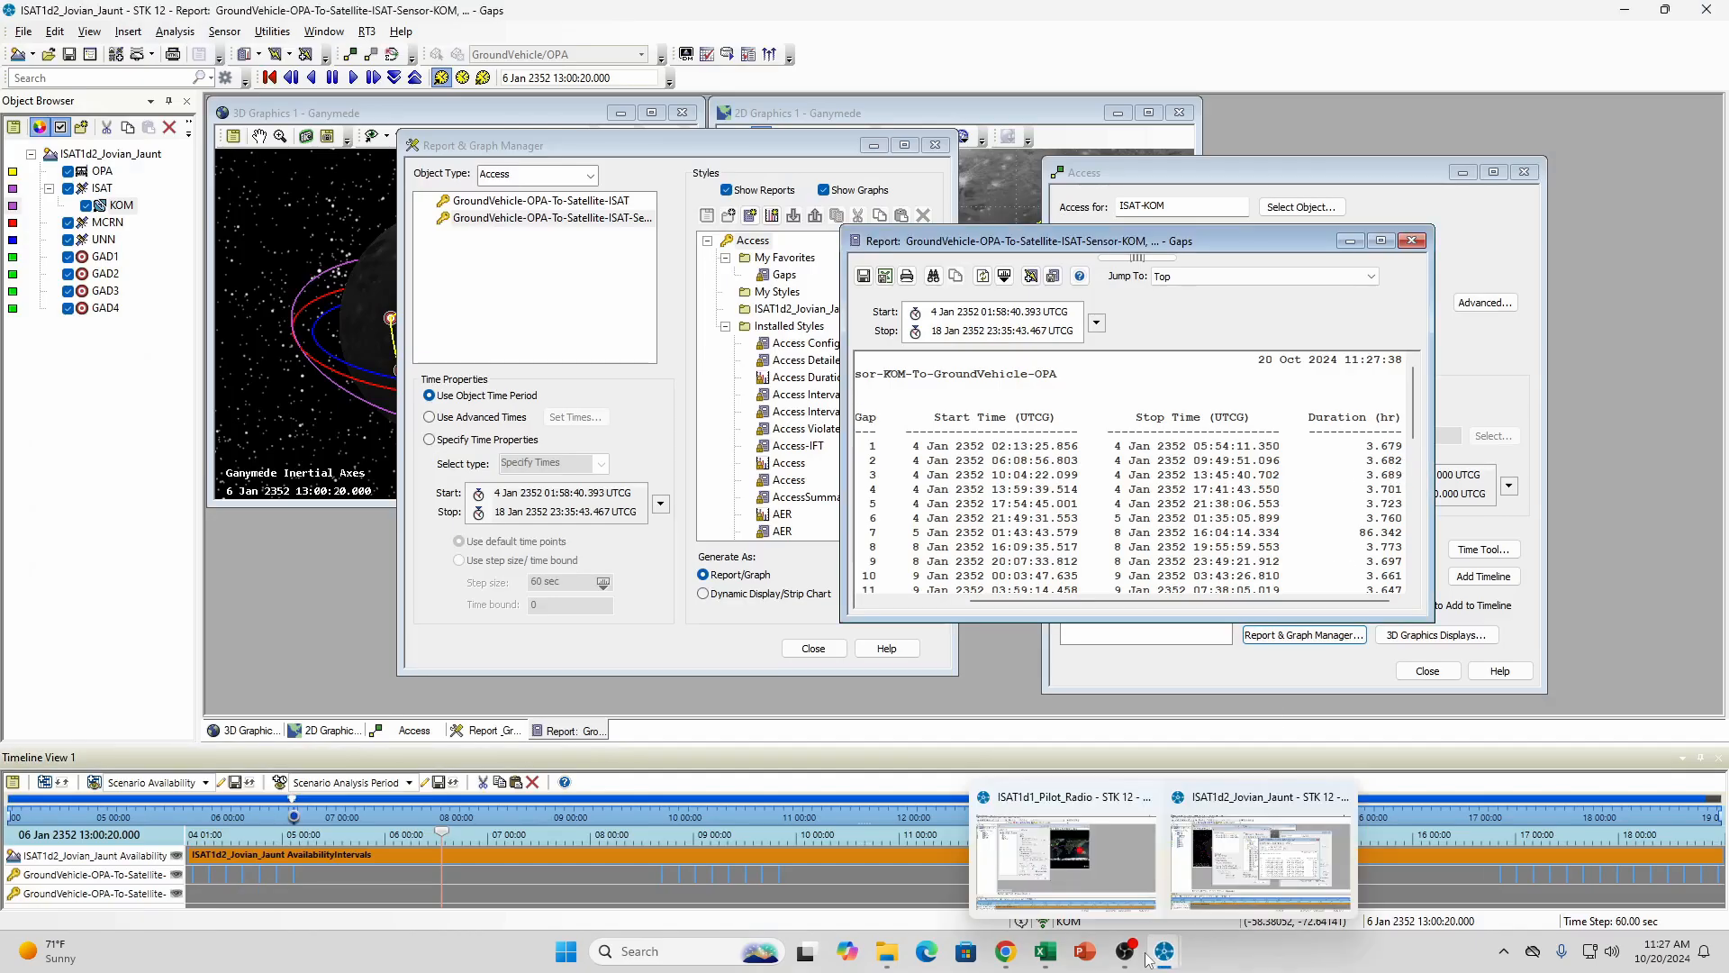
pyautogui.moveTo(1006, 957)
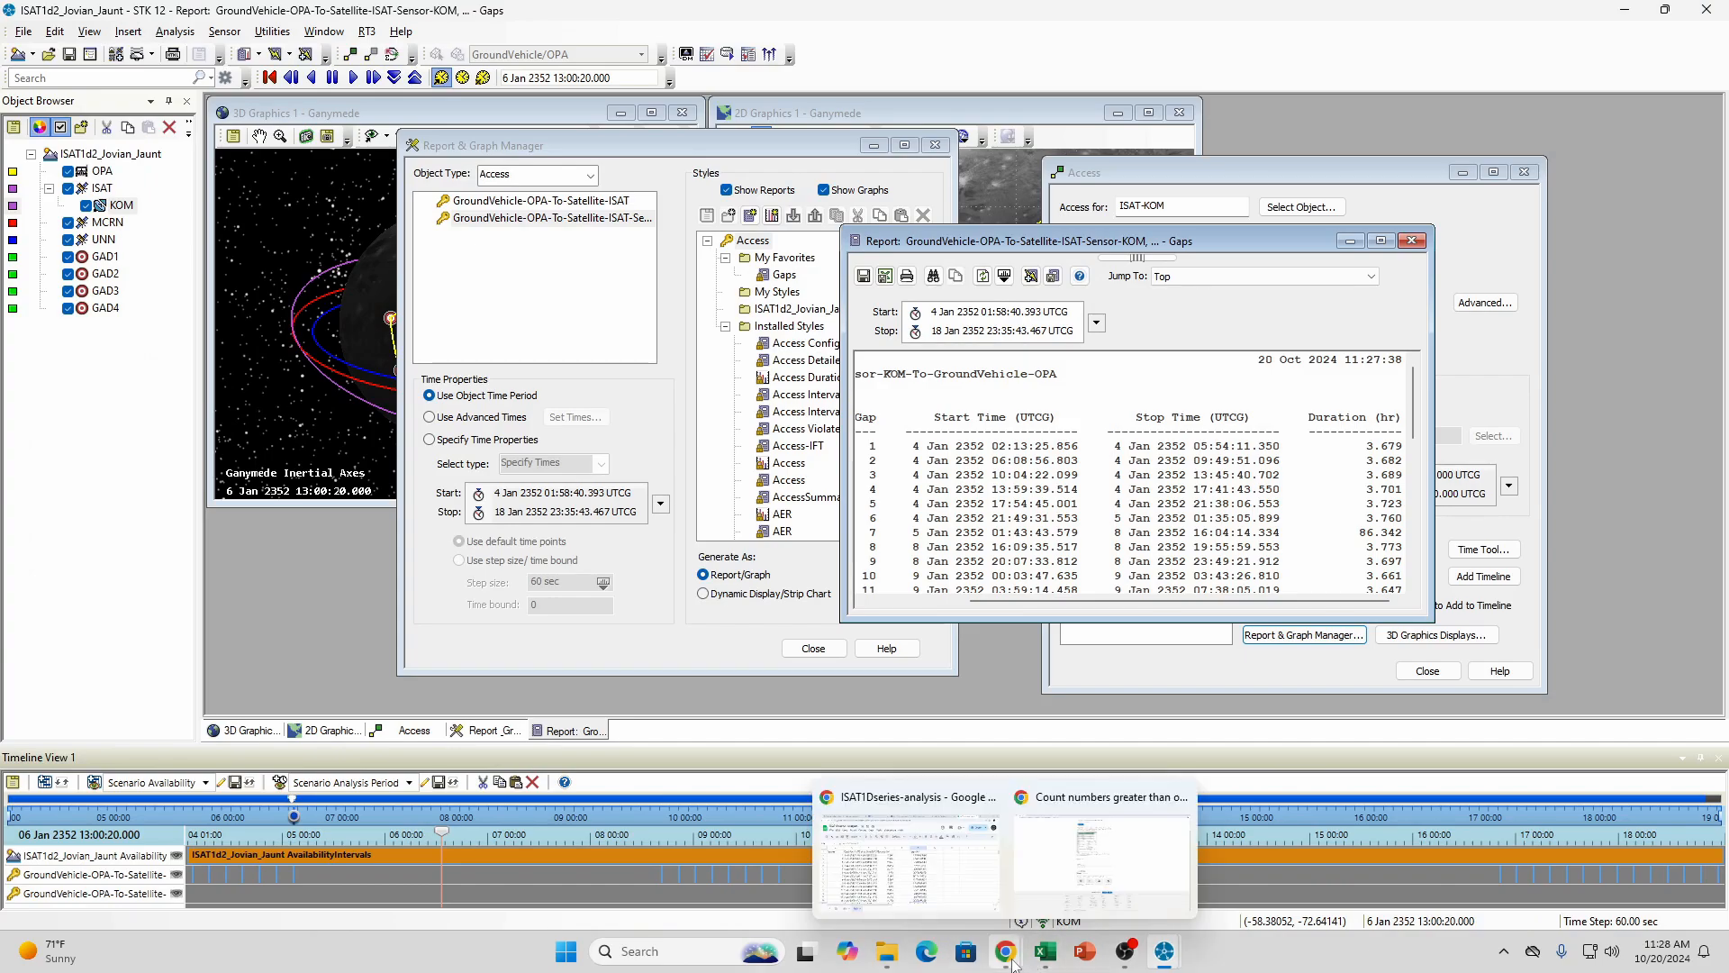
pyautogui.click(952, 874)
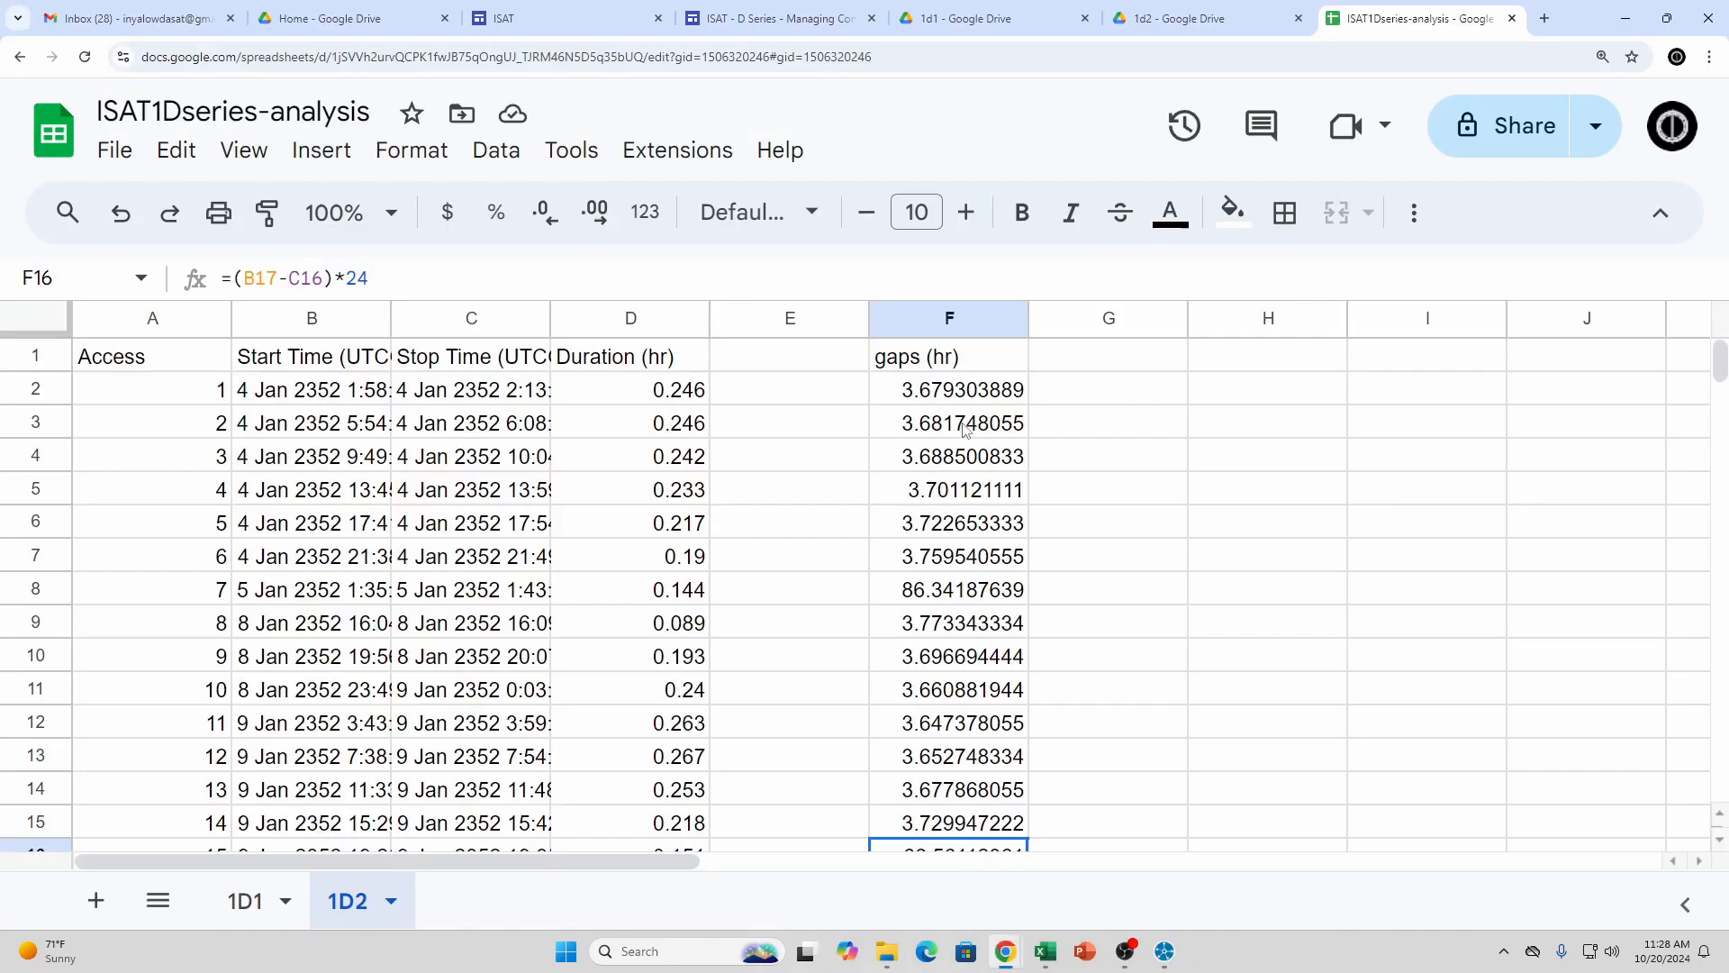
# Reduce the gap value in cell F2 to three decimal places
pyautogui.click(960, 393)
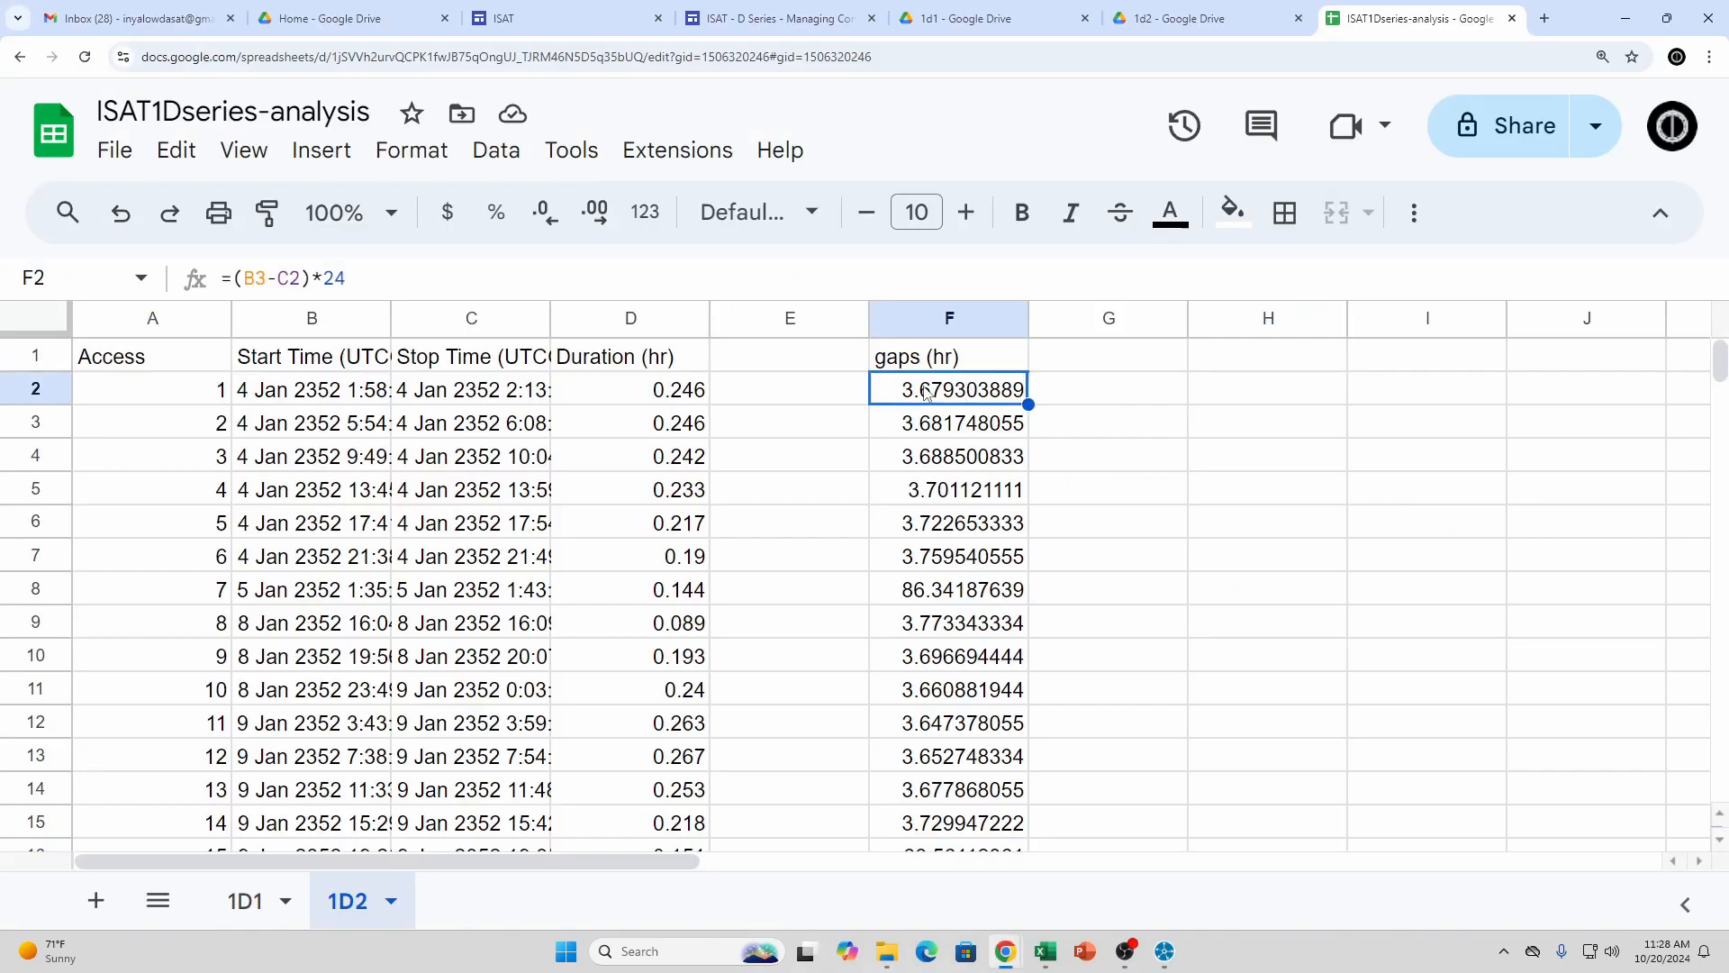
pyautogui.click(551, 219)
pyautogui.click(551, 220)
pyautogui.click(551, 220)
pyautogui.click(551, 220)
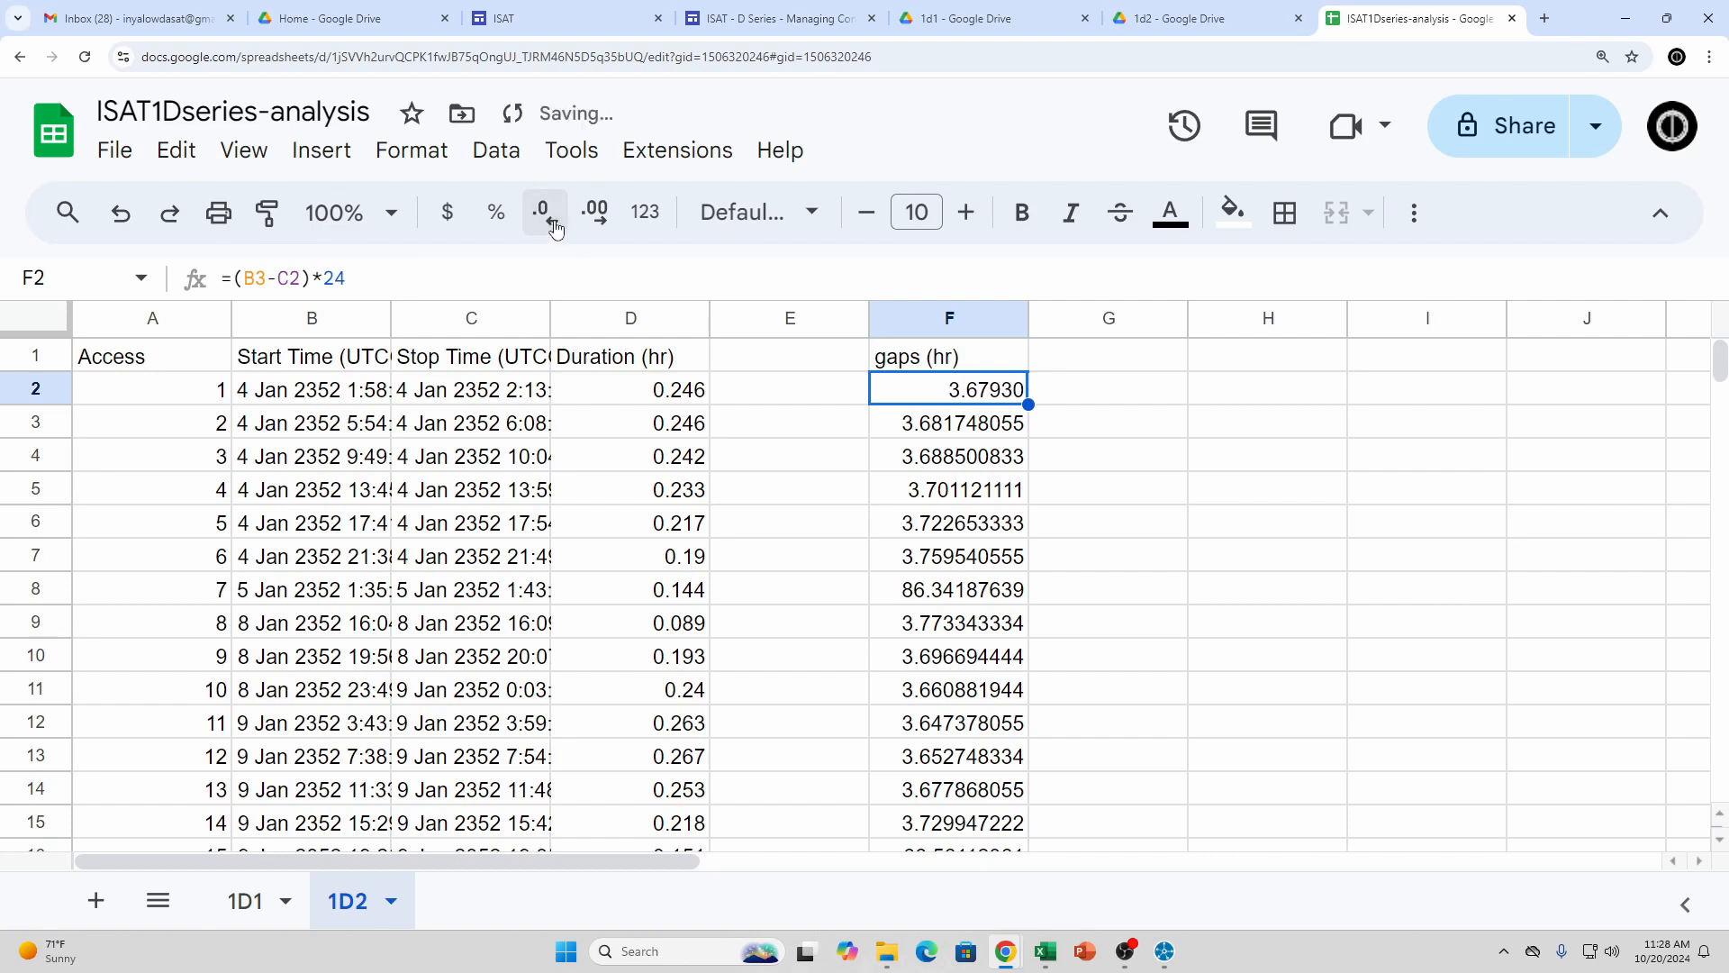
pyautogui.click(553, 223)
pyautogui.click(555, 229)
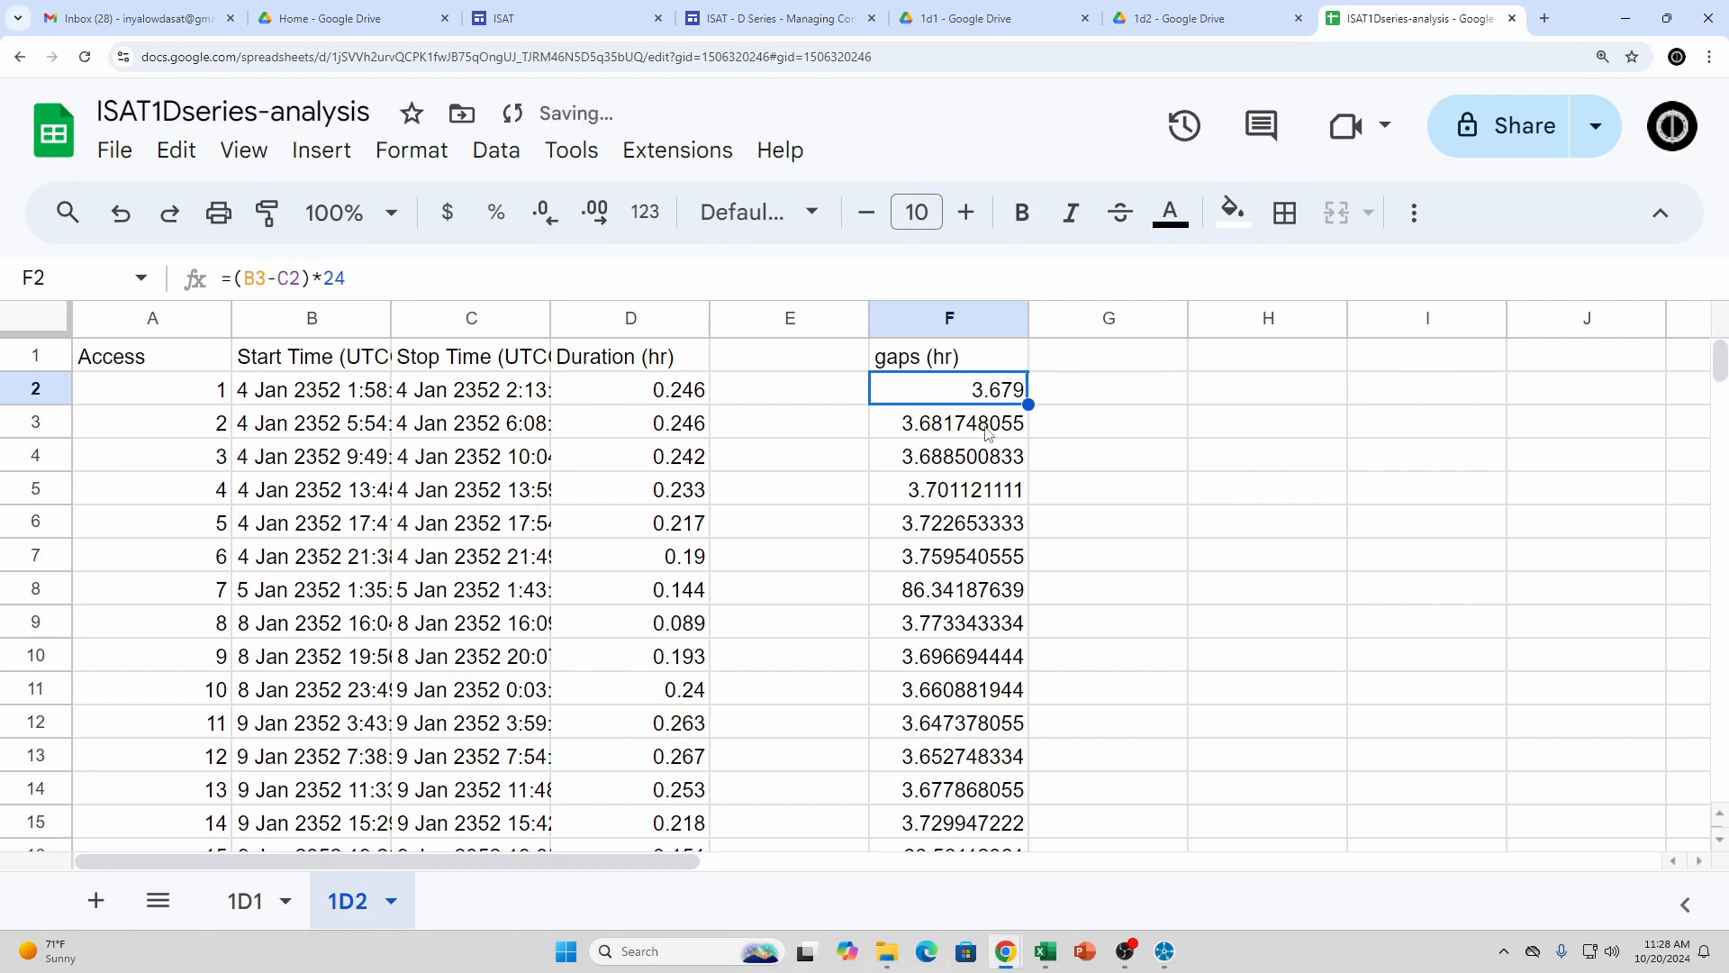
# Format the second gap value, in cell F3, to show three decimal places
pyautogui.press('Down')
pyautogui.click(545, 220)
pyautogui.click(545, 220)
pyautogui.click(545, 221)
pyautogui.click(544, 222)
pyautogui.click(544, 222)
pyautogui.click(544, 222)
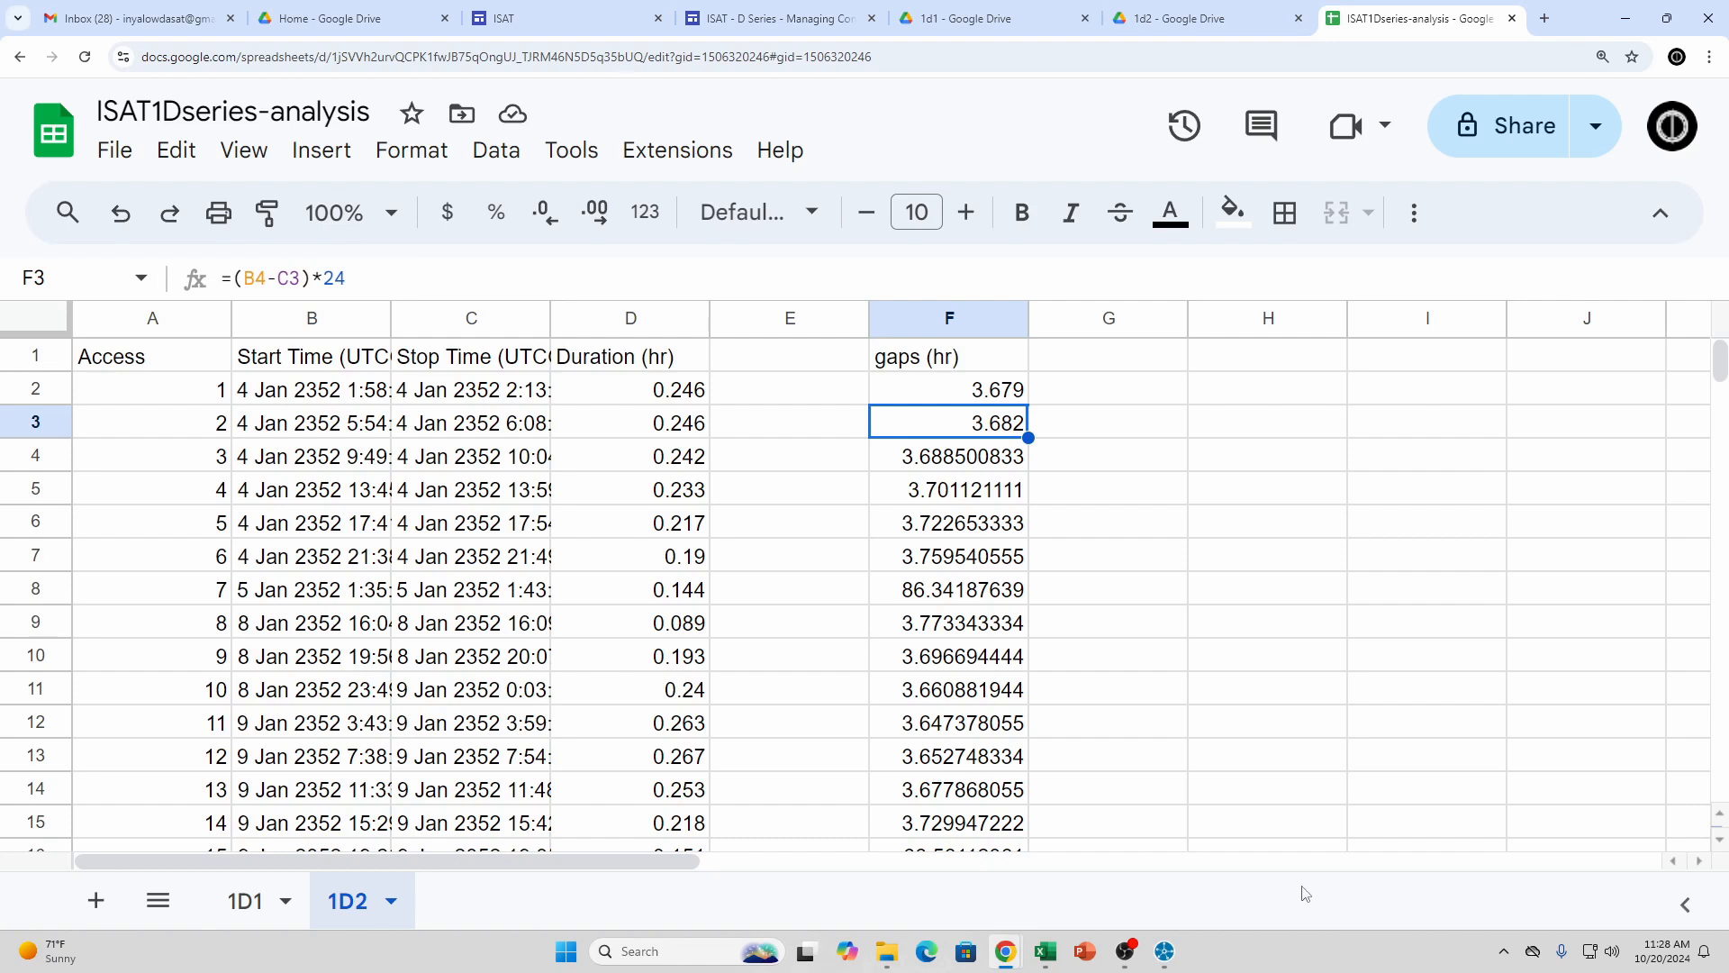
pyautogui.click(1280, 956)
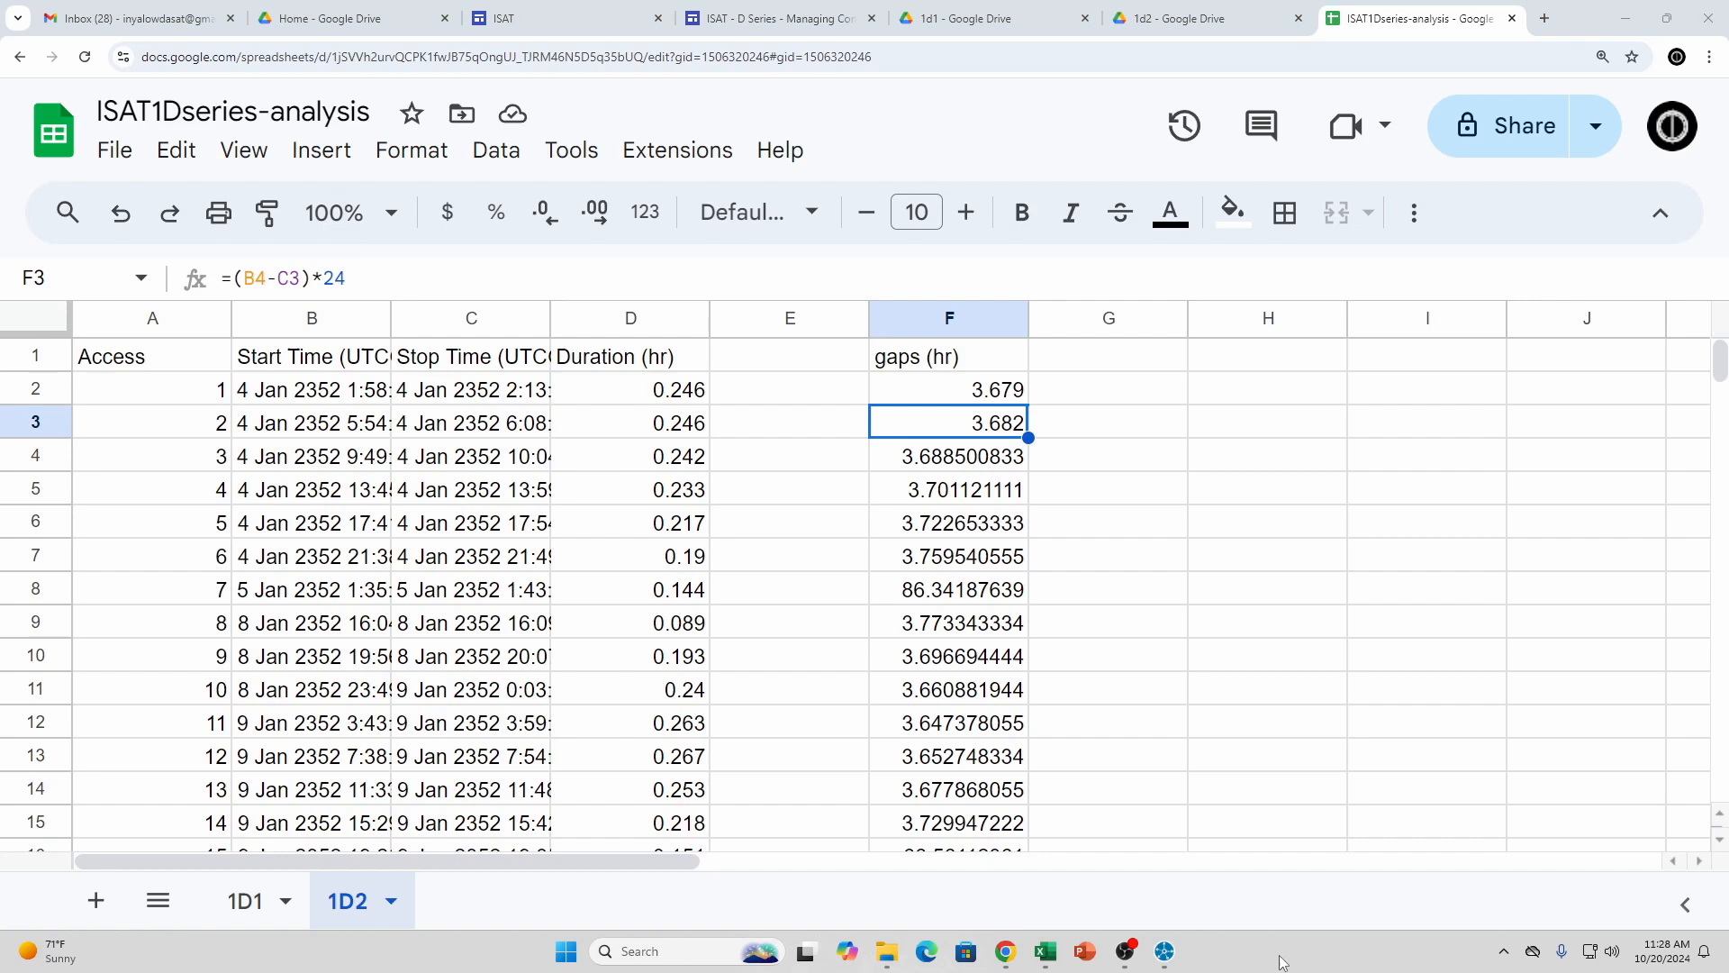